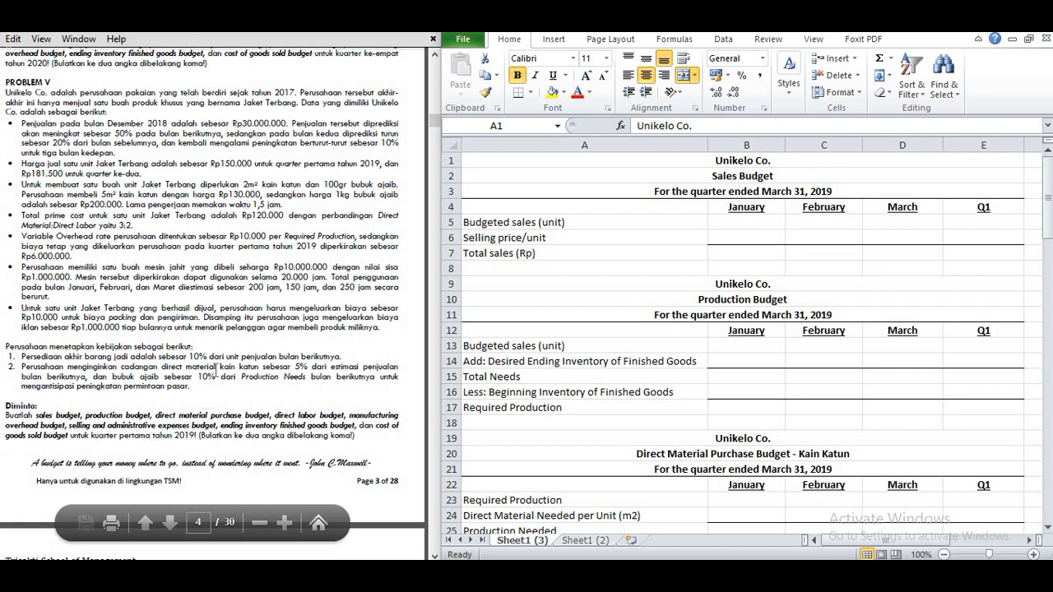
Step: Examine the Sales Budget rows and month columns, and the December 2018 sales and growth assumptions in Problem V
{"action": "left_click", "coordinate": [506, 178]}
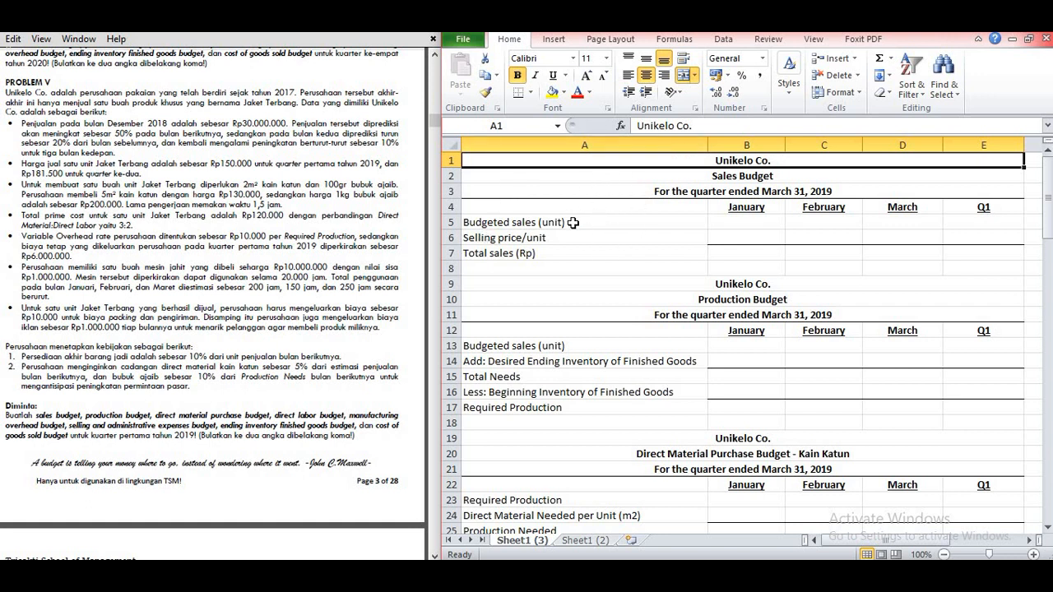
{"action": "left_click", "coordinate": [546, 227]}
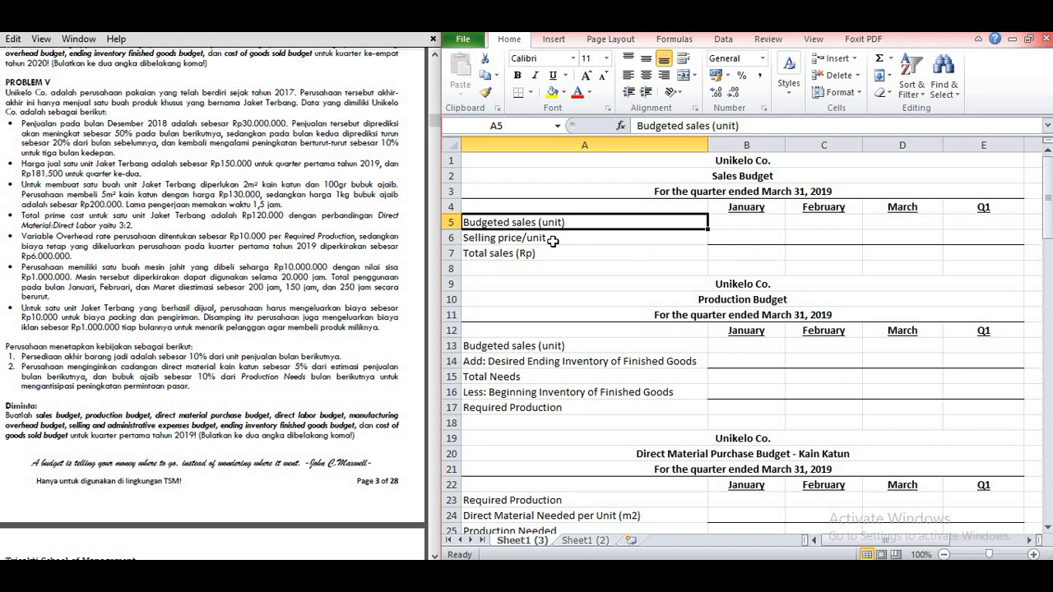
{"action": "left_click", "coordinate": [552, 241]}
{"action": "left_click", "coordinate": [565, 257]}
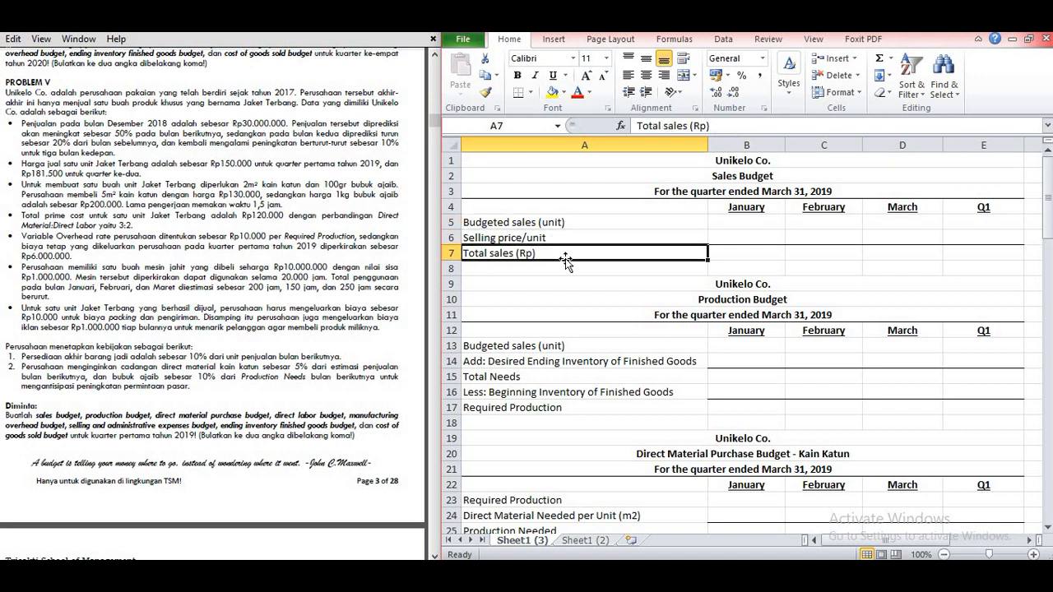
{"action": "left_click", "coordinate": [748, 210]}
{"action": "left_click", "coordinate": [826, 208]}
{"action": "left_click", "coordinate": [899, 211]}
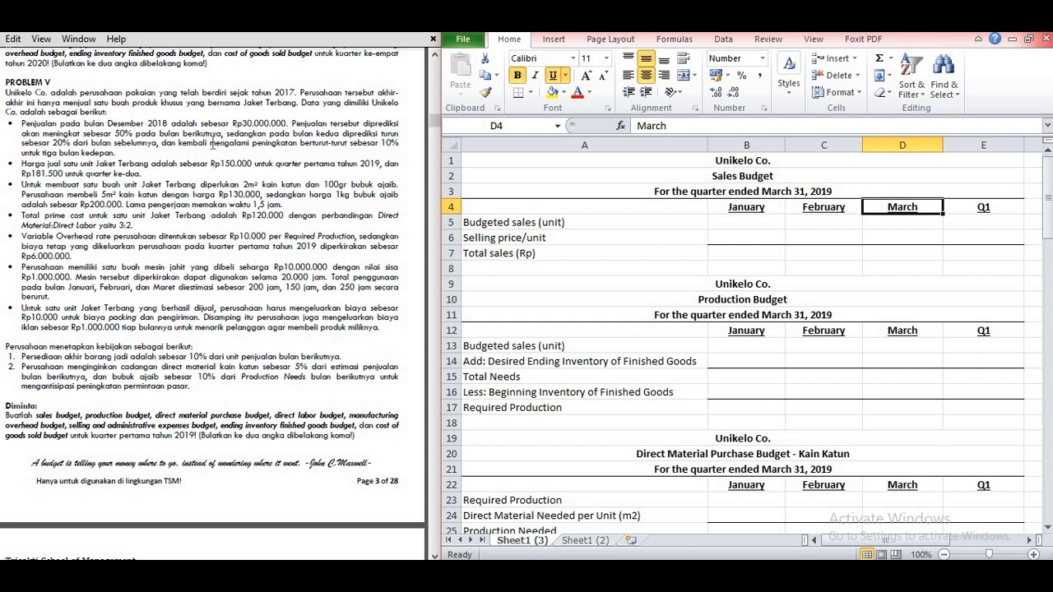
{"action": "double_click", "coordinate": [44, 124]}
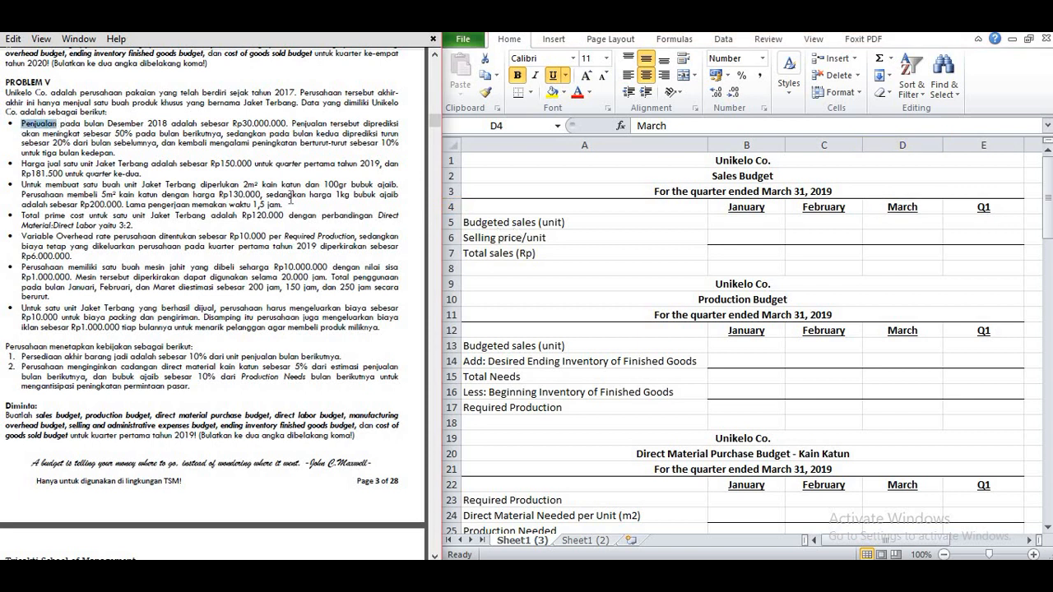
{"action": "left_click", "coordinate": [145, 136]}
{"action": "double_click", "coordinate": [234, 124]}
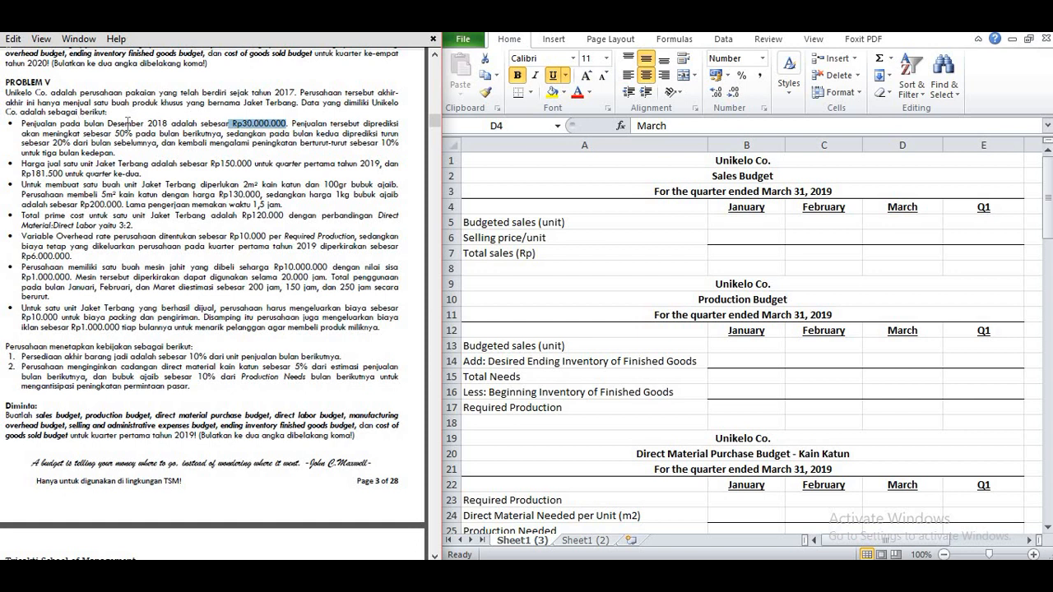
{"action": "left_click_drag", "start_coordinate": [108, 124], "coordinate": [168, 124]}
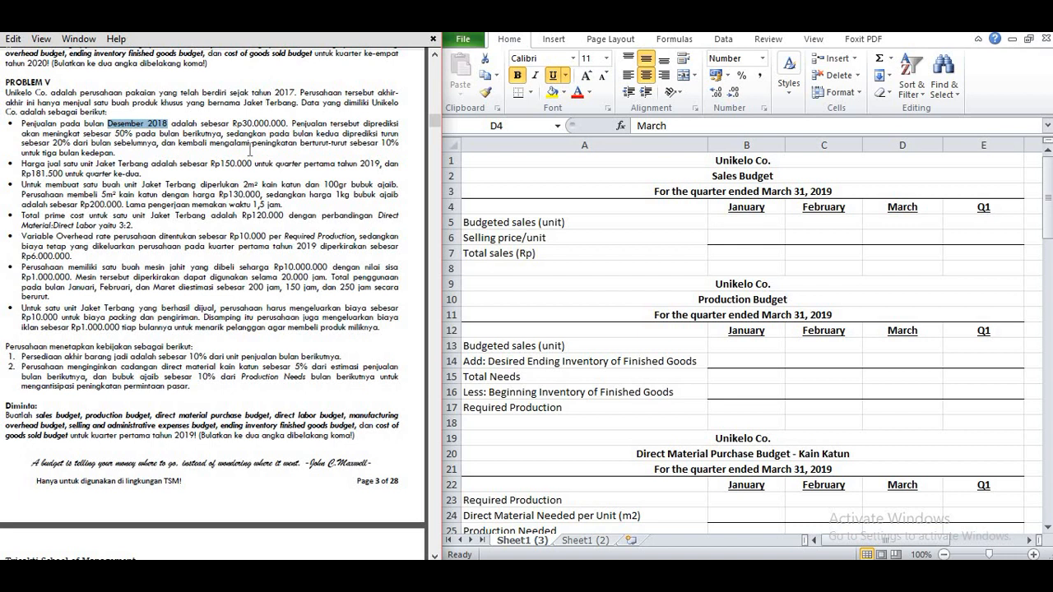
{"action": "left_click", "coordinate": [271, 130]}
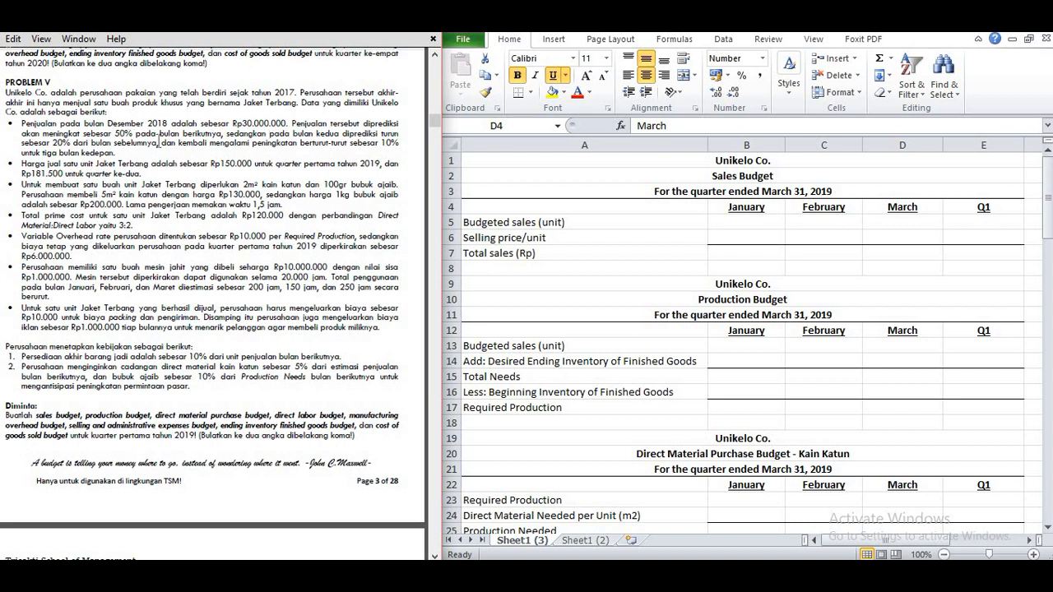
Step: Calculate January's total sales in B7 as 150% of December's sales with =150%*30000000
{"action": "left_click", "coordinate": [756, 253]}
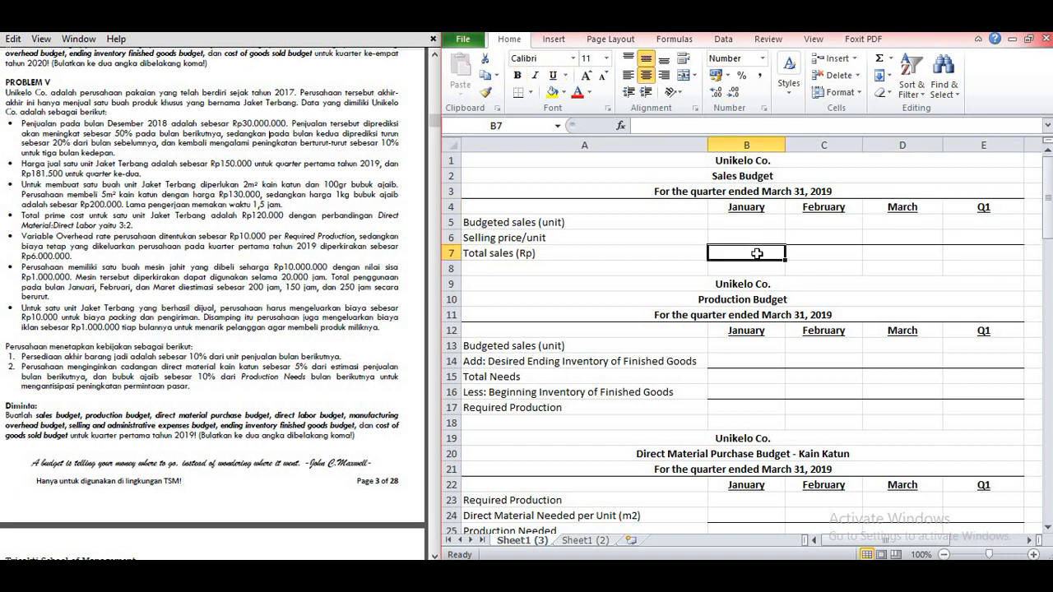
{"action": "type", "text": "="}
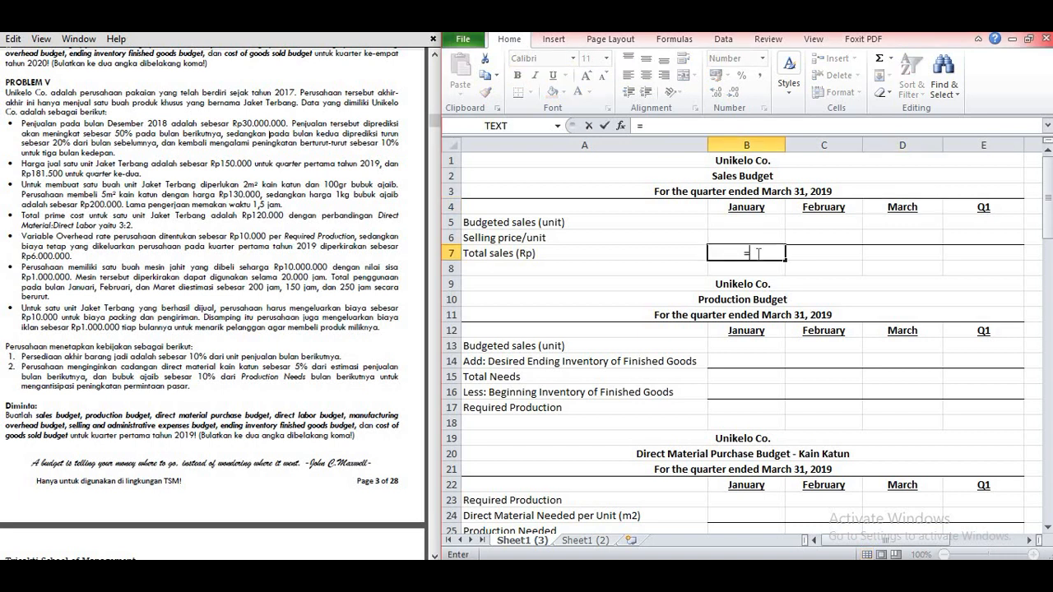
{"action": "type", "text": "150%*"}
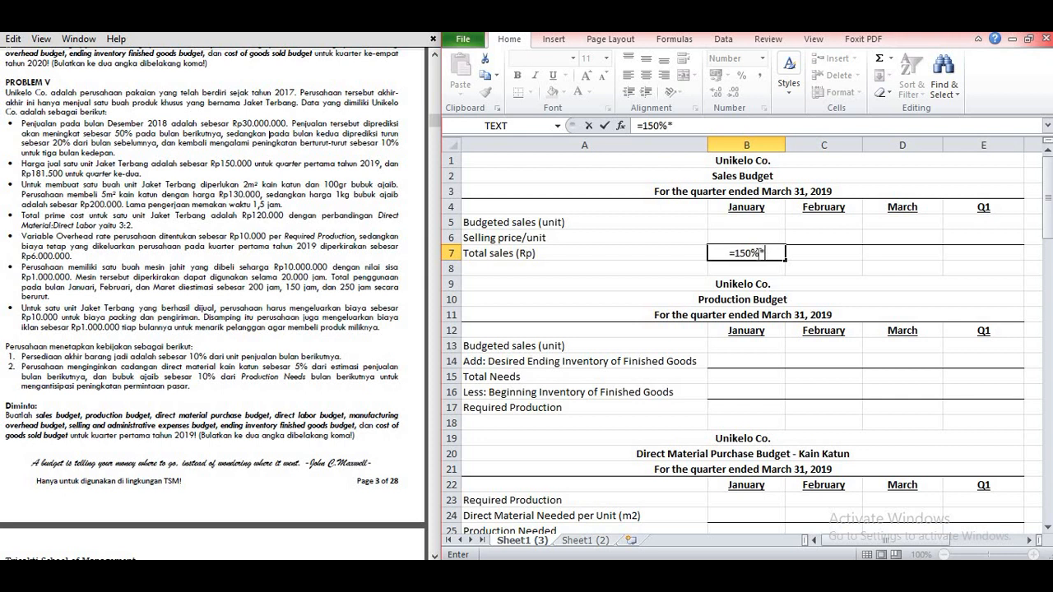
{"action": "type", "text": "30000000"}
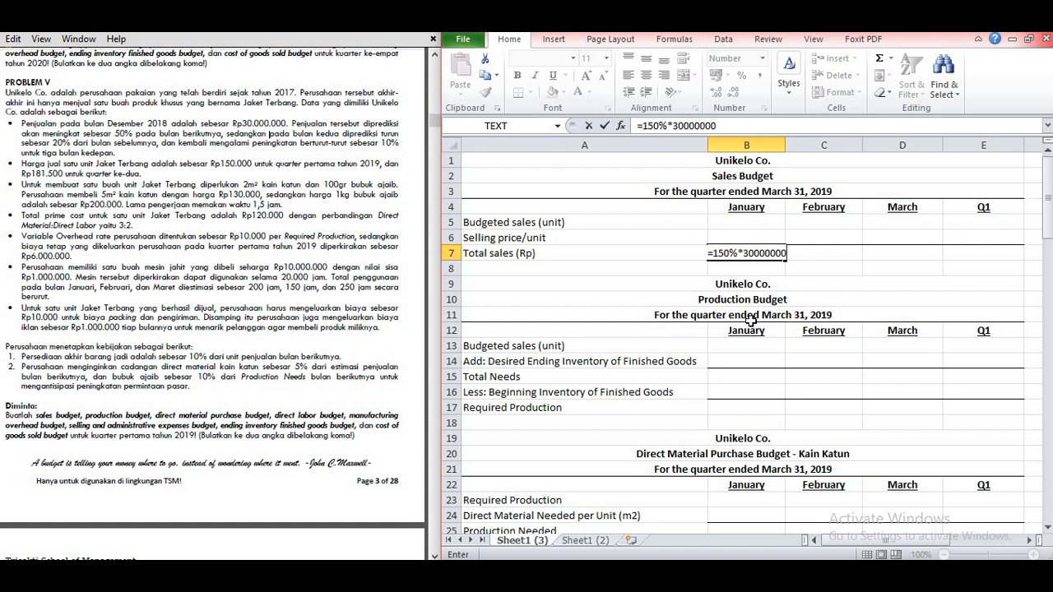
{"action": "key", "text": "Return"}
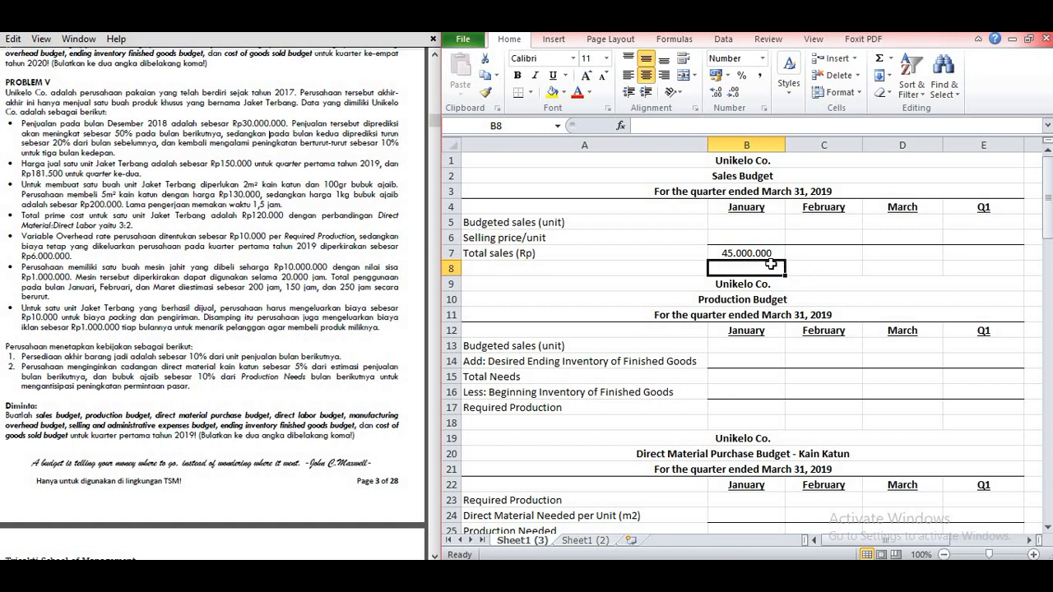
Step: Calculate February's total sales in C7 as 80% of January's total with =80%*B7
{"action": "left_click", "coordinate": [800, 254]}
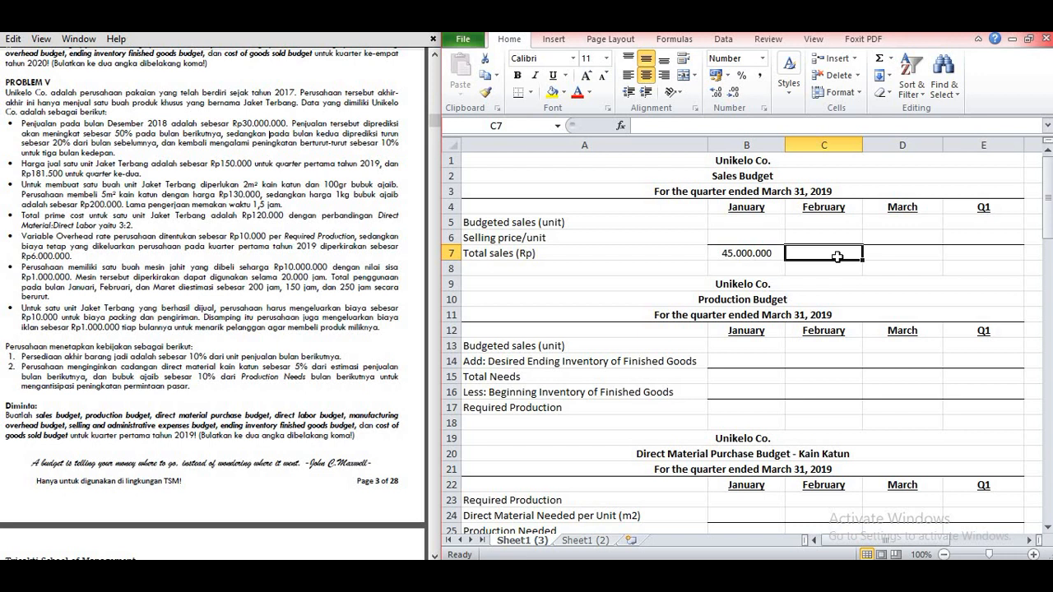
{"action": "type", "text": "=8"}
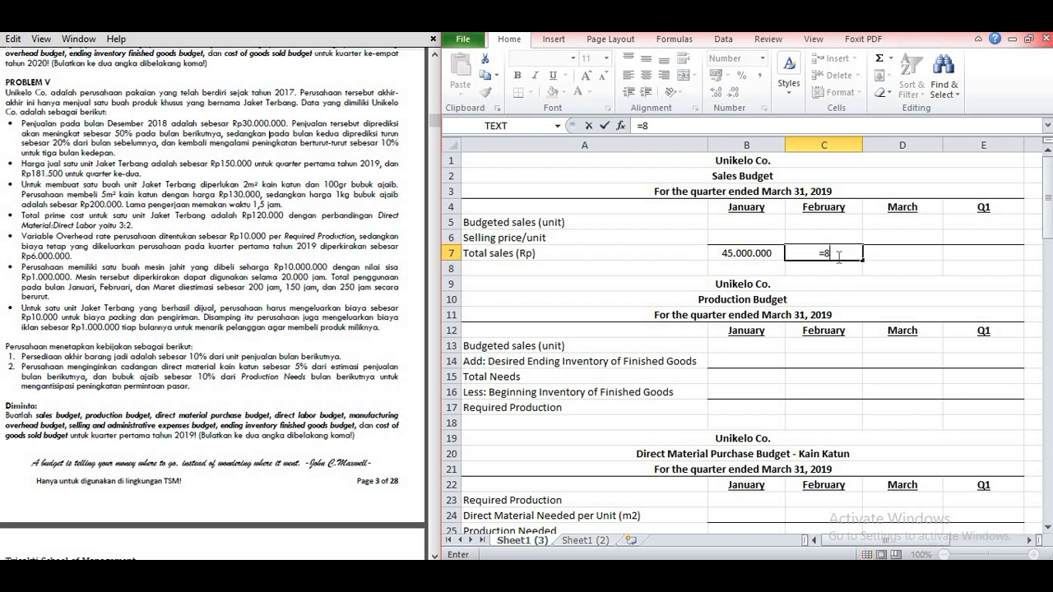
{"action": "type", "text": "0%*"}
{"action": "left_click", "coordinate": [740, 253]}
{"action": "key", "text": "Return"}
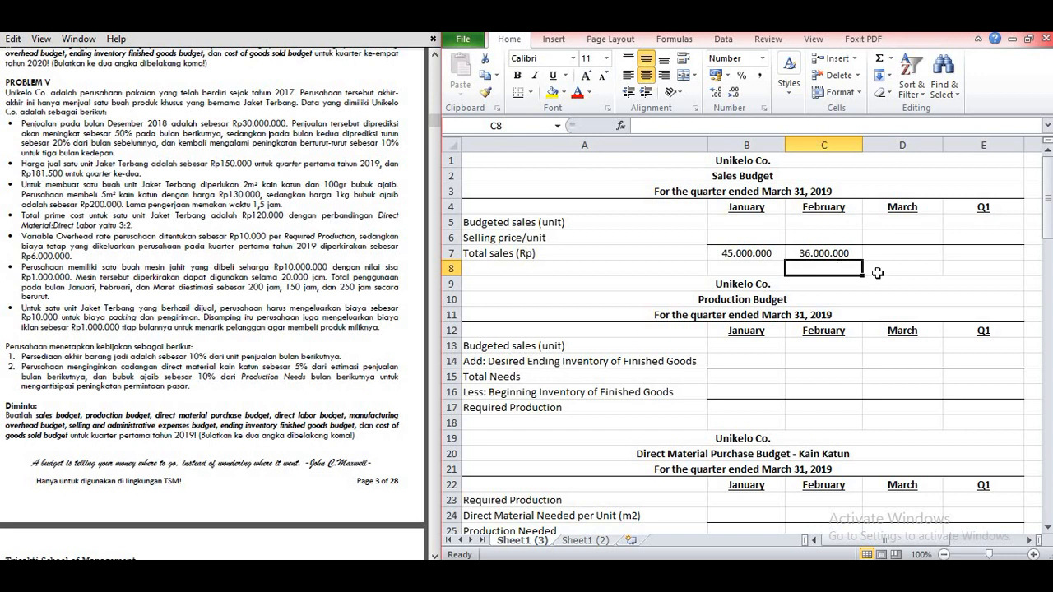
Step: Calculate March's total sales in D7 with the formula =36000000*110%
{"action": "left_click", "coordinate": [901, 255]}
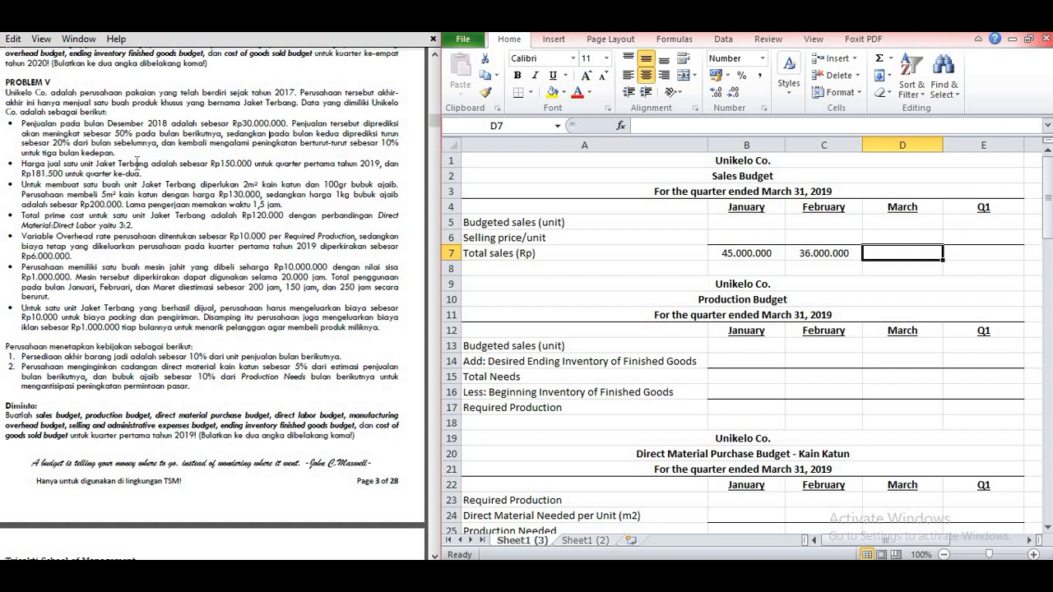
{"action": "type", "text": "="}
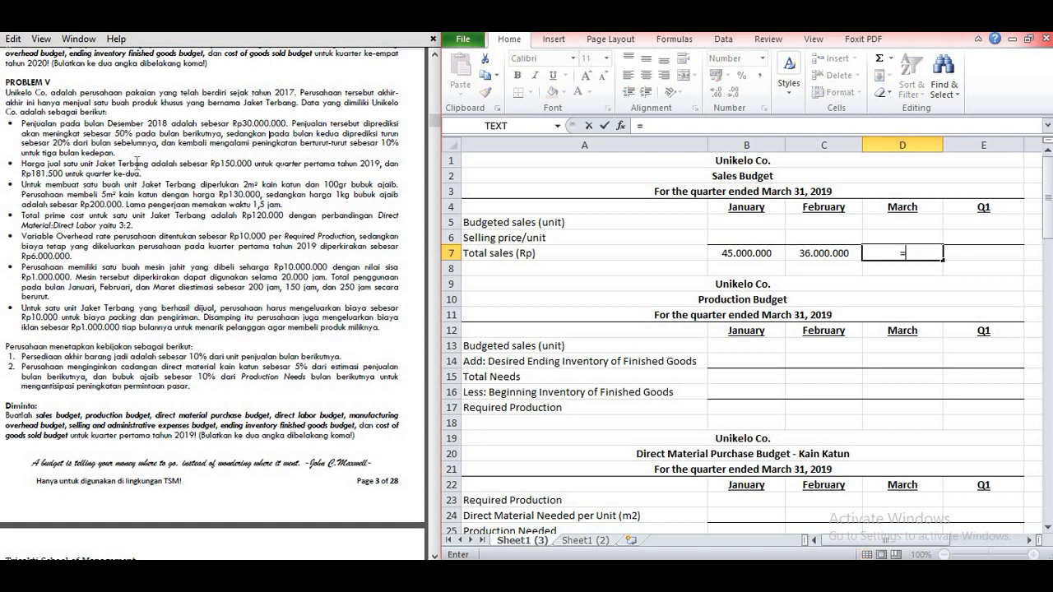
{"action": "type", "text": "36000000"}
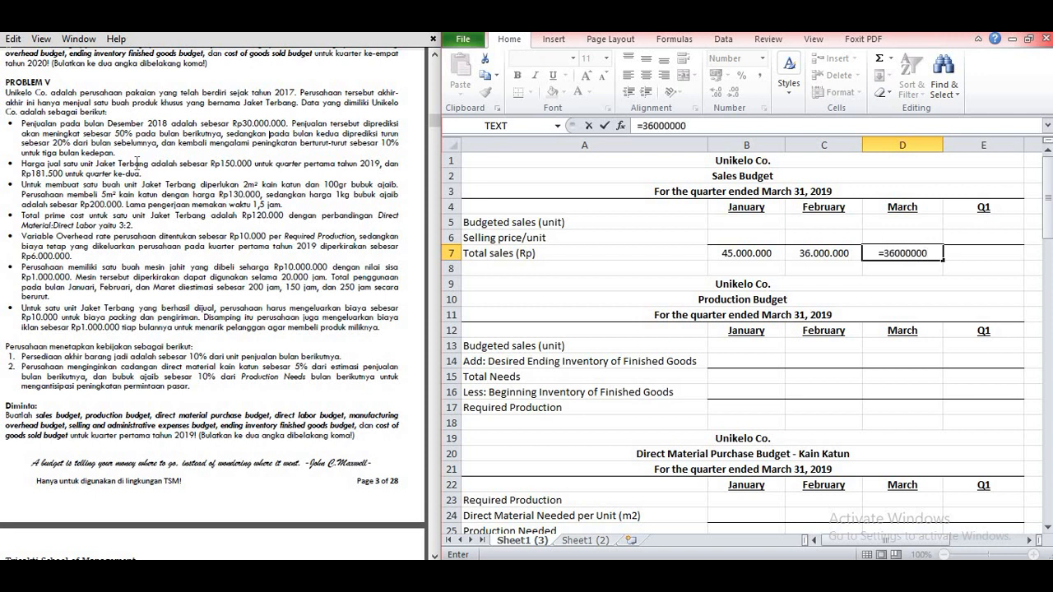
{"action": "type", "text": "*110%"}
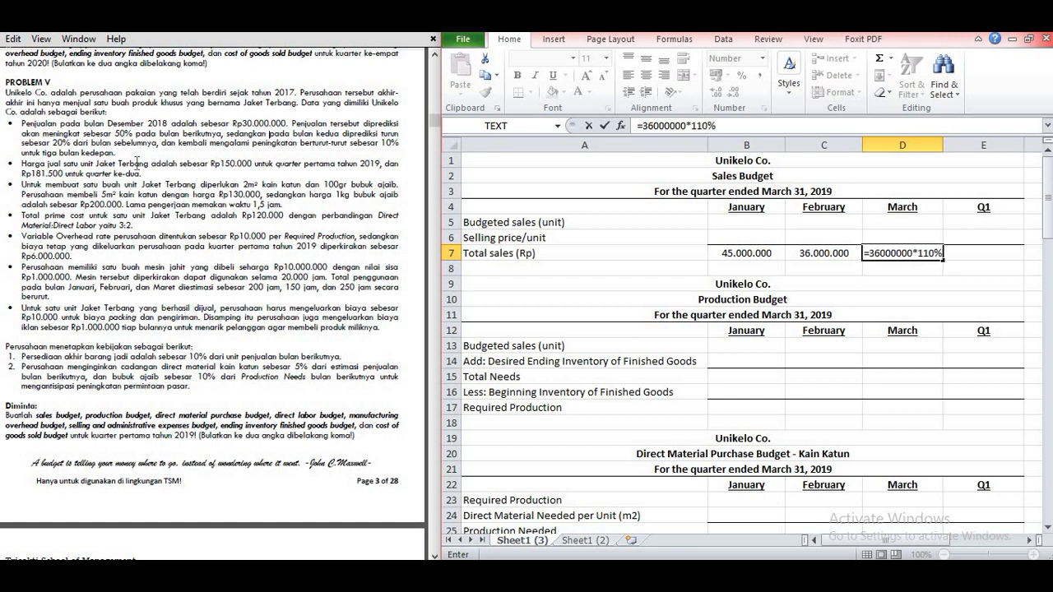
{"action": "key", "text": "Return"}
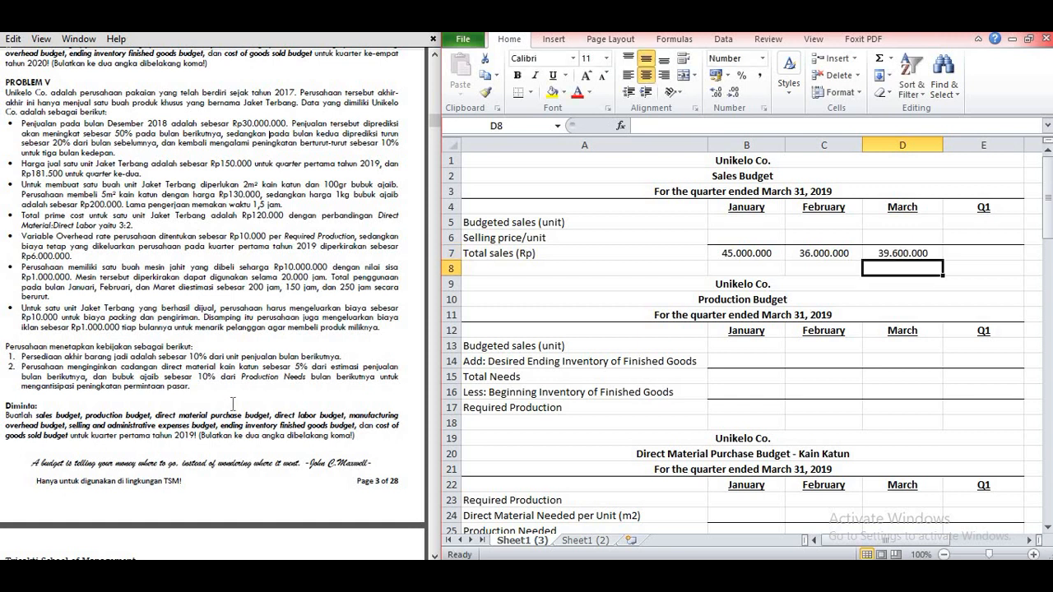
Step: Sum the January to March total sales (B7:D7) into the Q1 cell E7
{"action": "left_click", "coordinate": [958, 266]}
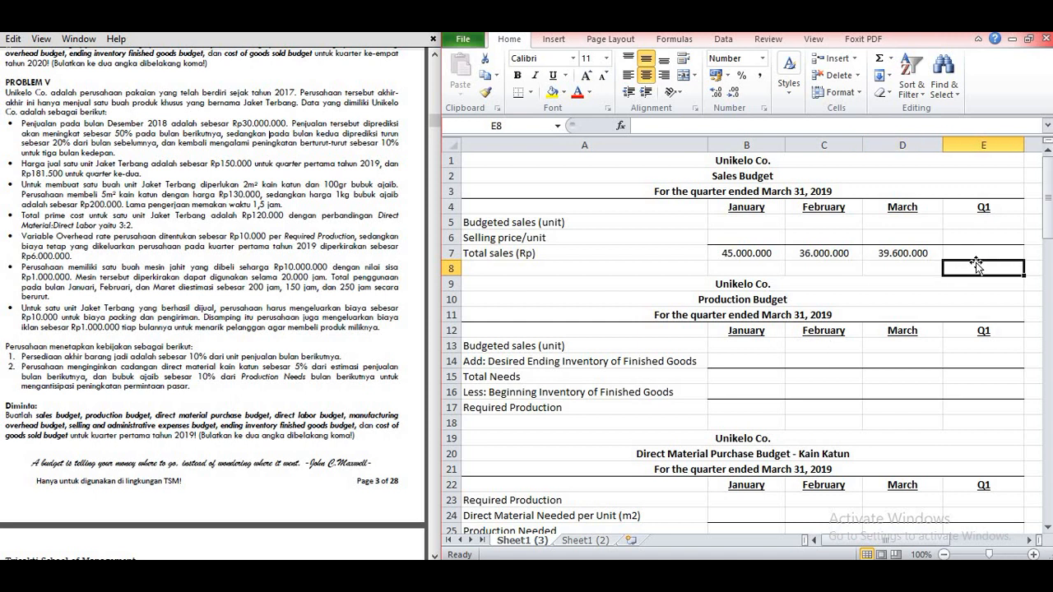
{"action": "left_click", "coordinate": [977, 248]}
{"action": "type", "text": "=sum("}
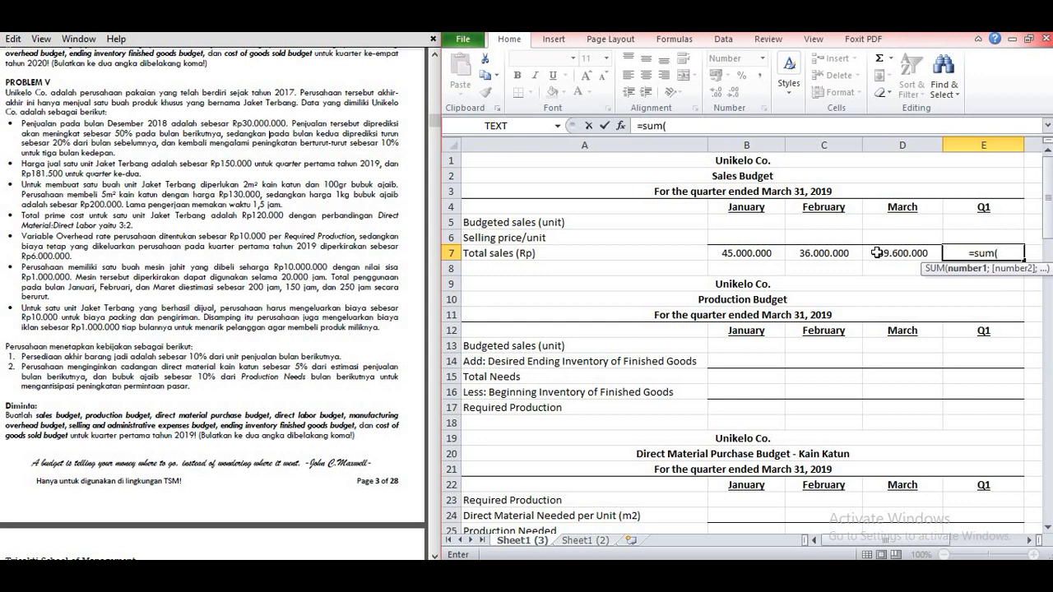
{"action": "left_click_drag", "start_coordinate": [744, 253], "coordinate": [884, 255]}
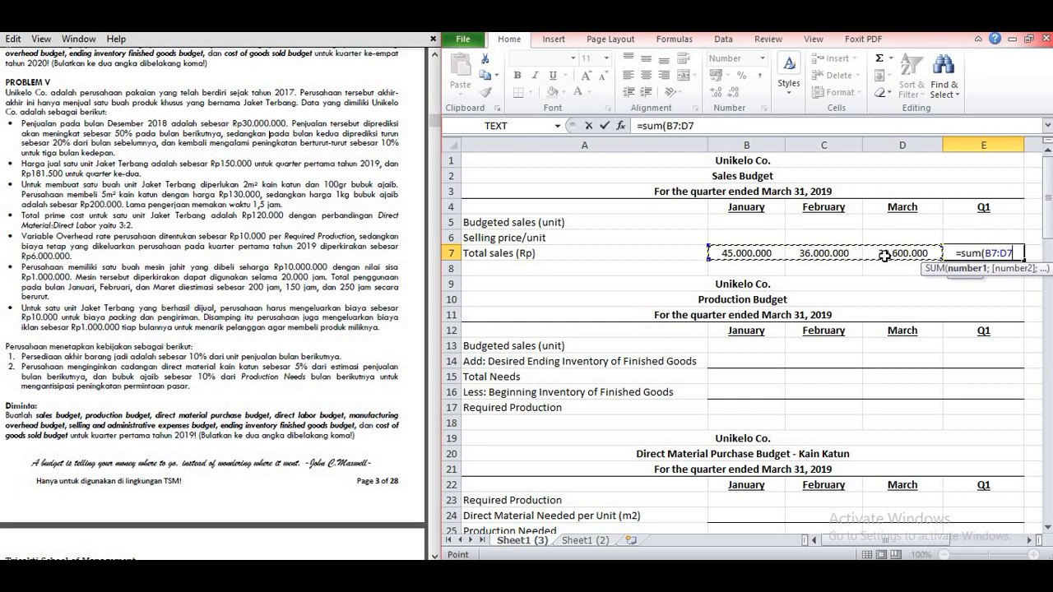
{"action": "key", "text": "Return"}
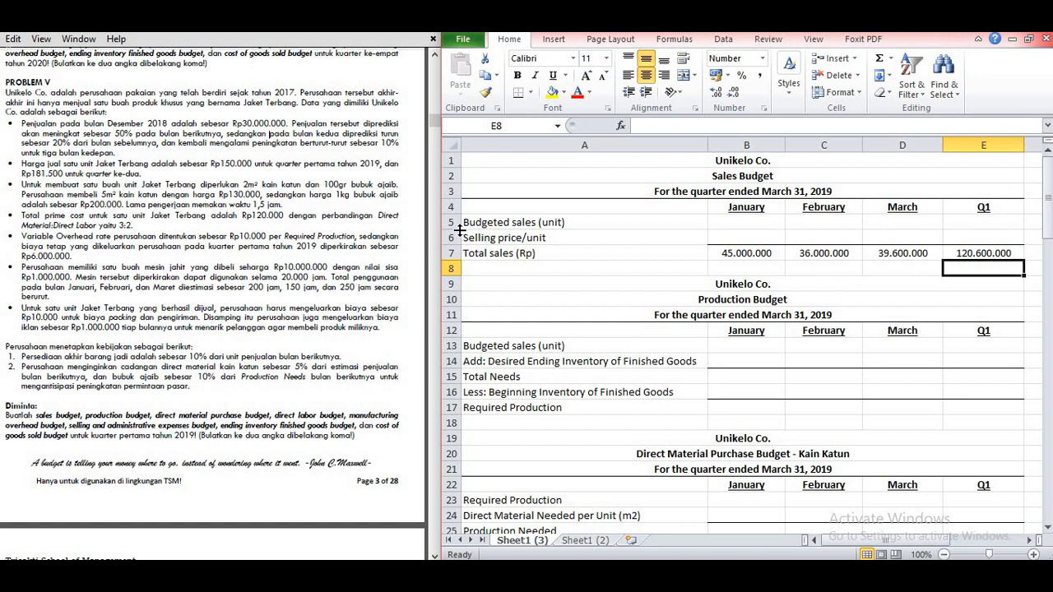
Step: Enter a selling price per unit of 150000 for January in B6 and copy it across to Q1
{"action": "left_click", "coordinate": [751, 239]}
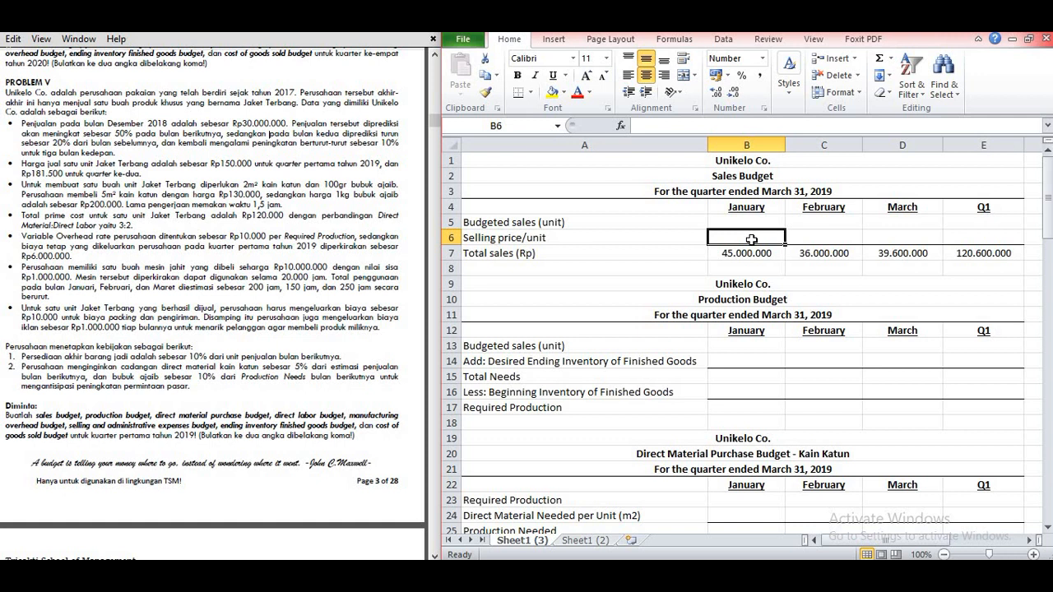
{"action": "type", "text": "150000"}
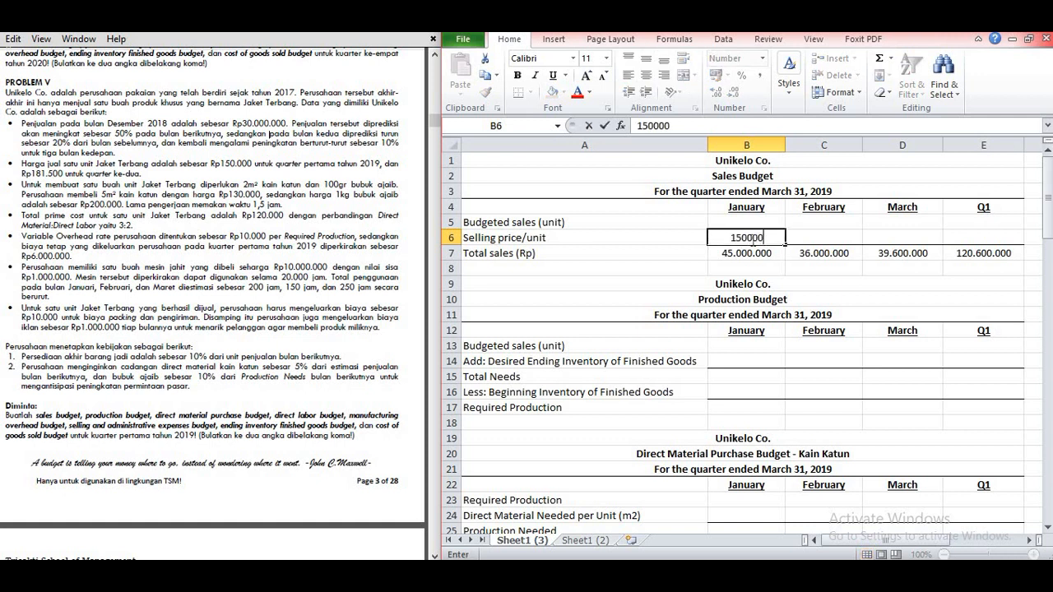
{"action": "key", "text": "Tab"}
{"action": "left_click", "coordinate": [751, 239]}
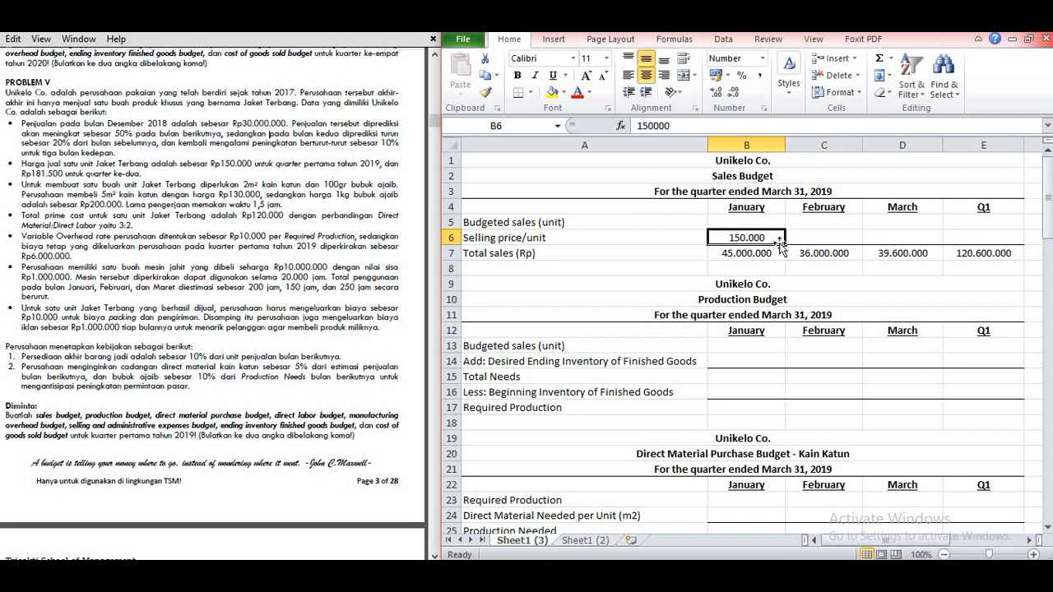
{"action": "left_click_drag", "start_coordinate": [779, 243], "coordinate": [987, 241]}
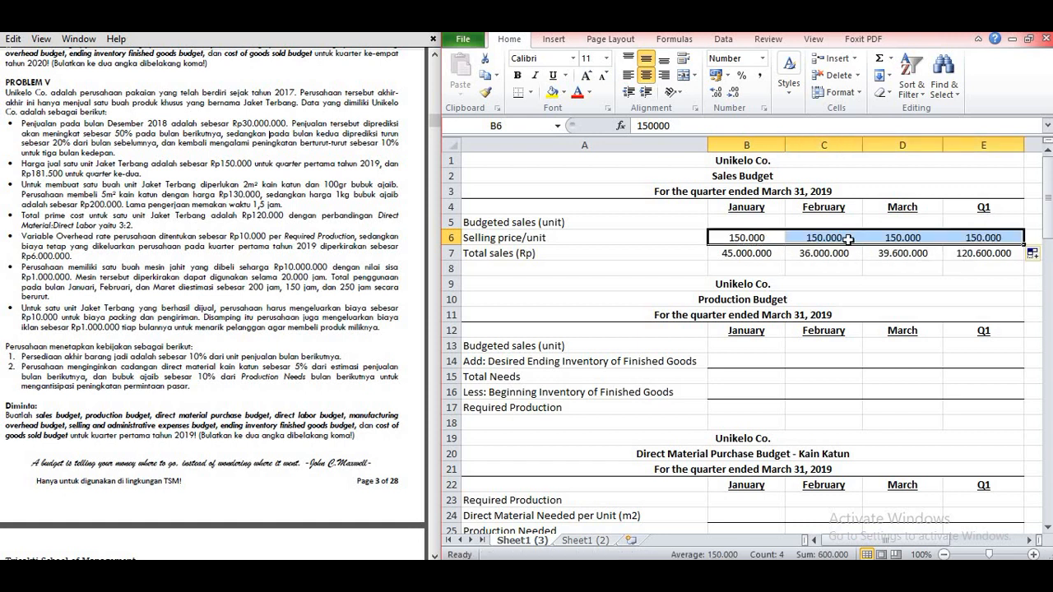
Step: Calculate January's budgeted sales units in B5 as total sales divided by selling price (=B7/B6) and fill the formula across to Q1
{"action": "left_click", "coordinate": [764, 221]}
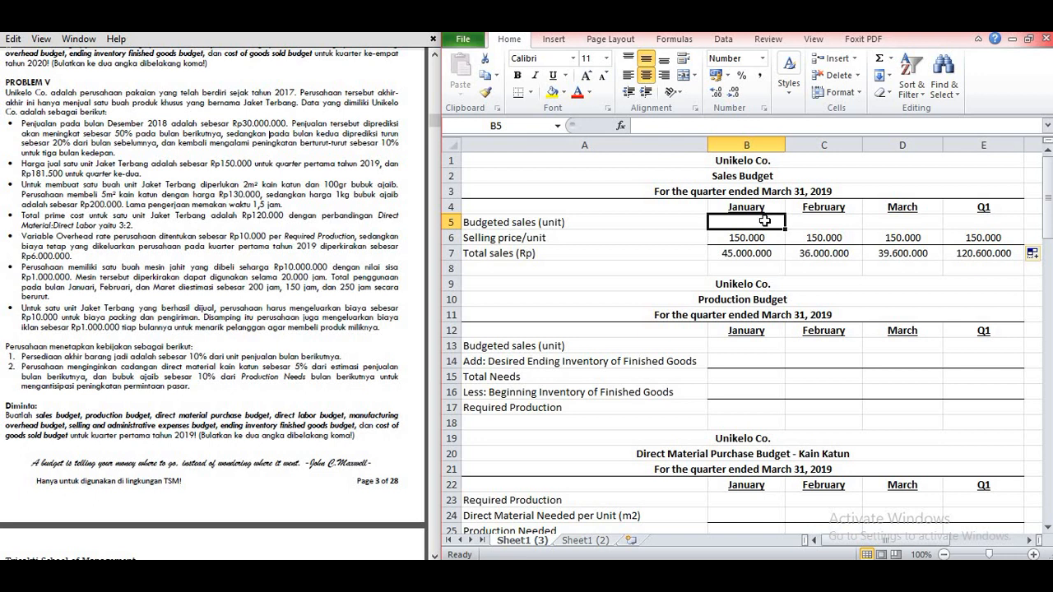
{"action": "type", "text": "="}
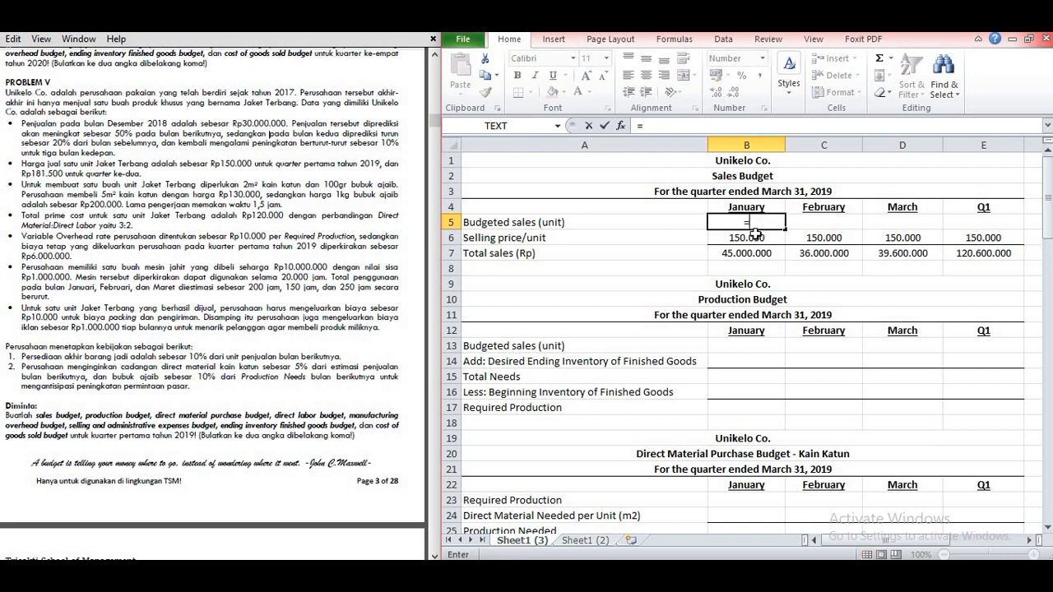
{"action": "left_click", "coordinate": [755, 251]}
{"action": "type", "text": "/"}
{"action": "left_click", "coordinate": [755, 237]}
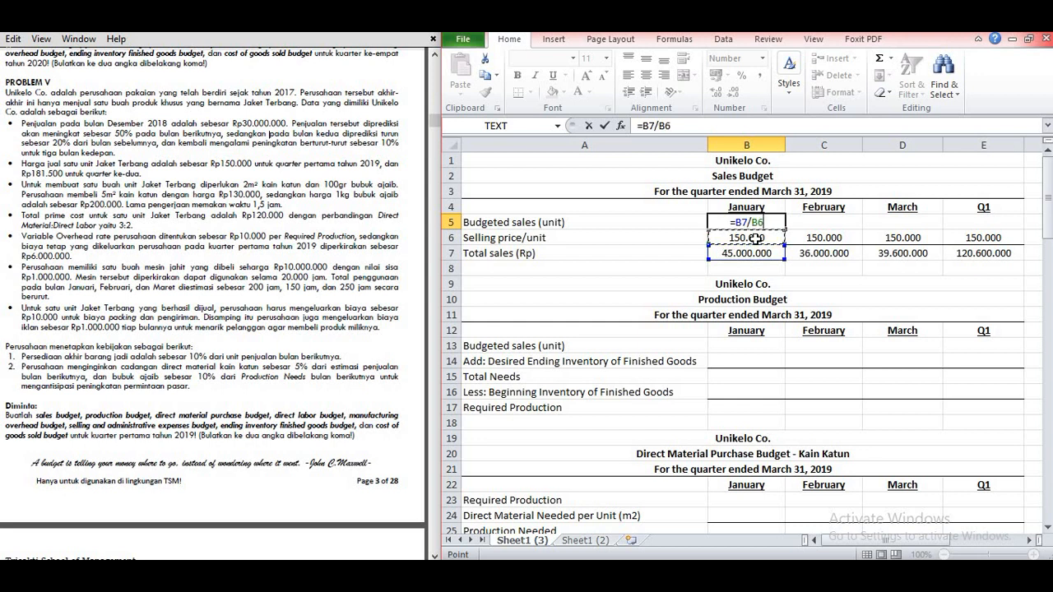
{"action": "key", "text": "Return"}
{"action": "left_click", "coordinate": [750, 221]}
{"action": "left_click_drag", "start_coordinate": [786, 230], "coordinate": [990, 233]}
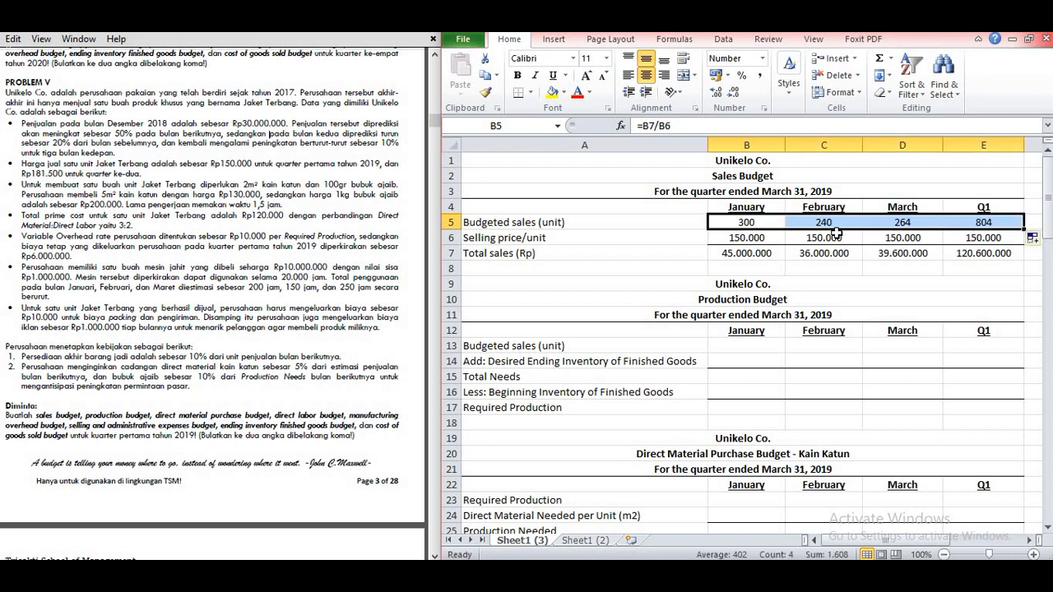
{"action": "left_click", "coordinate": [862, 281]}
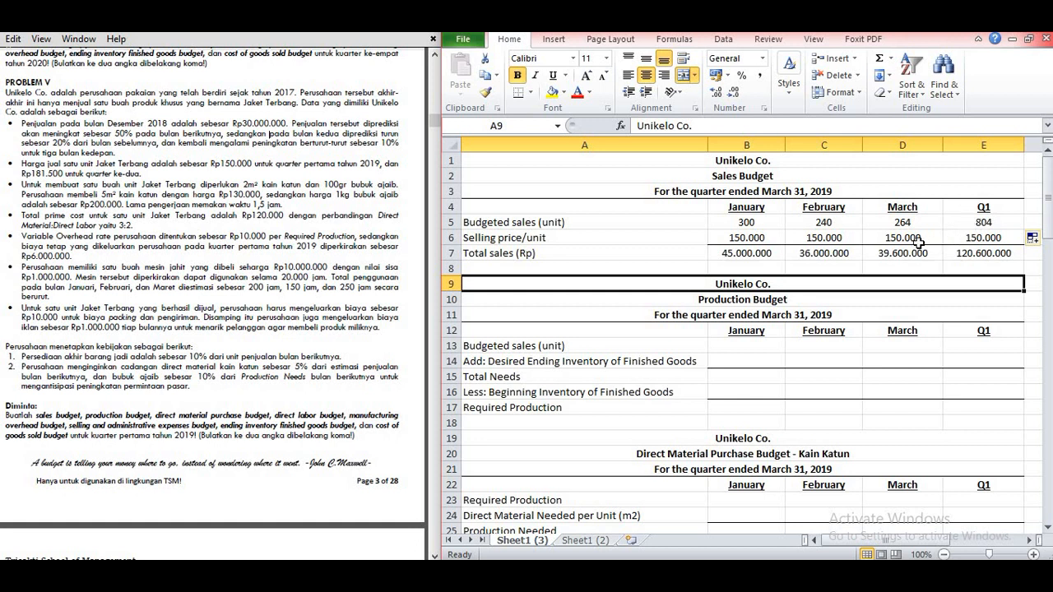
{"action": "left_click", "coordinate": [671, 265]}
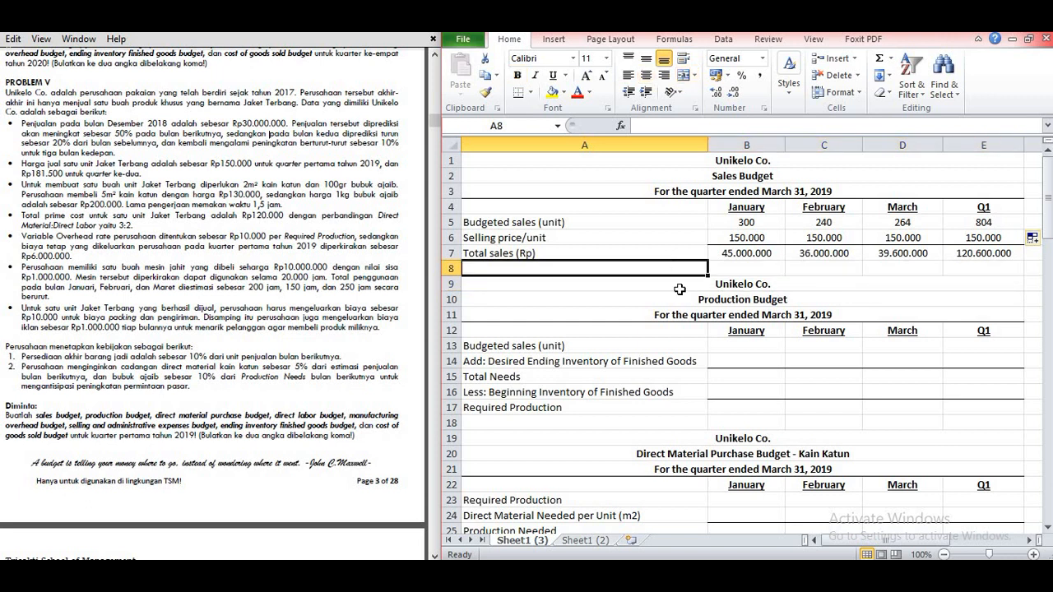
Step: Fill the production budget's budgeted sales row (B13:E13) with 300, 240, 264 and 804 units for January, February, March and Q1
{"action": "left_click", "coordinate": [652, 348]}
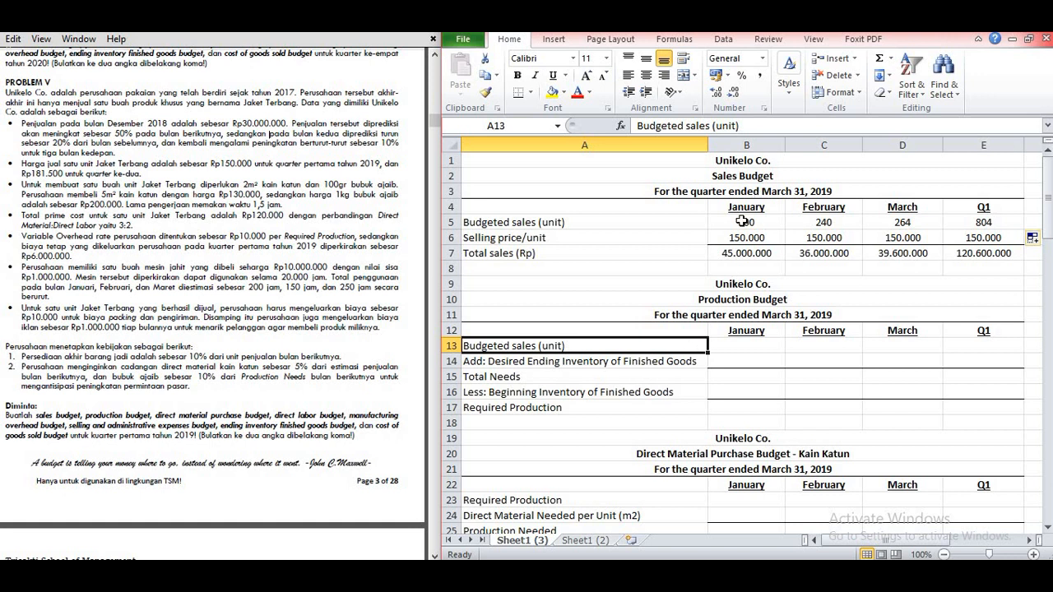
{"action": "key", "text": "Right"}
{"action": "type", "text": "200"}
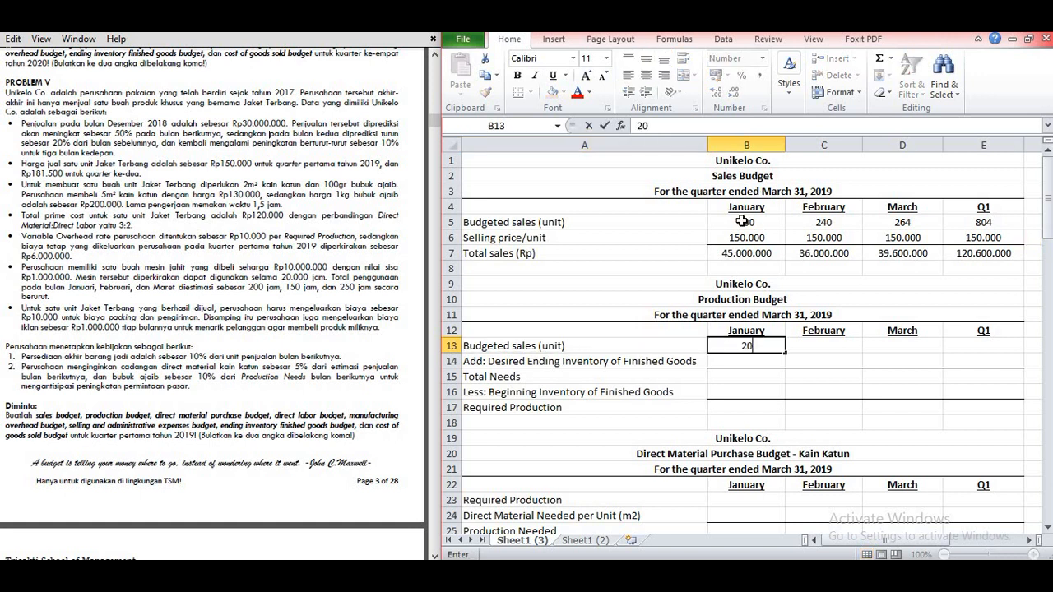
{"action": "key", "text": "BackSpace"}
{"action": "key", "text": "BackSpace"}
{"action": "key", "text": "BackSpace"}
{"action": "type", "text": "300"}
{"action": "key", "text": "Tab"}
{"action": "type", "text": "240"}
{"action": "key", "text": "Tab"}
{"action": "type", "text": "264"}
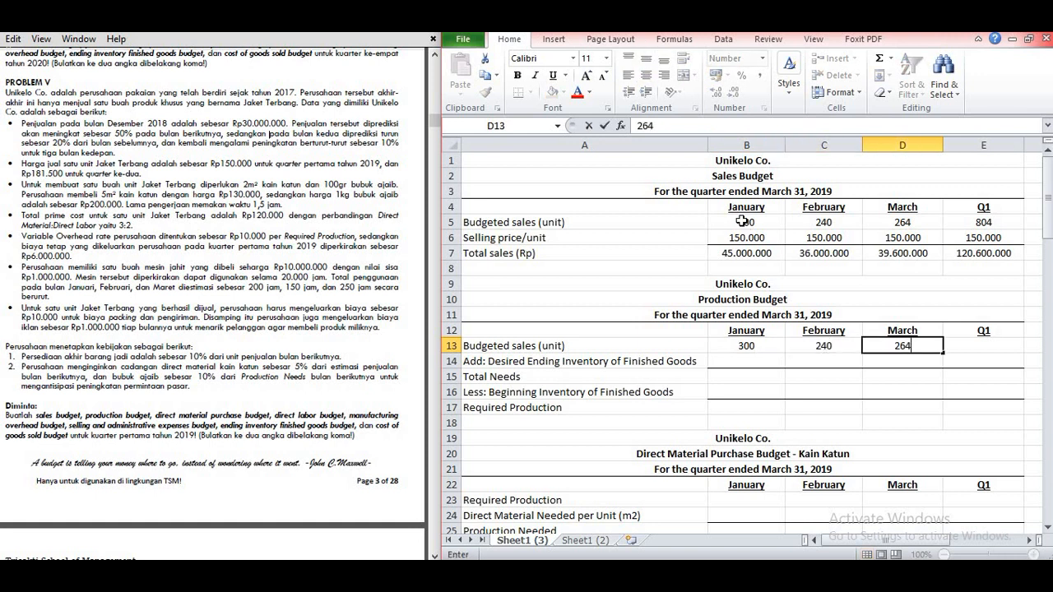
{"action": "key", "text": "Tab"}
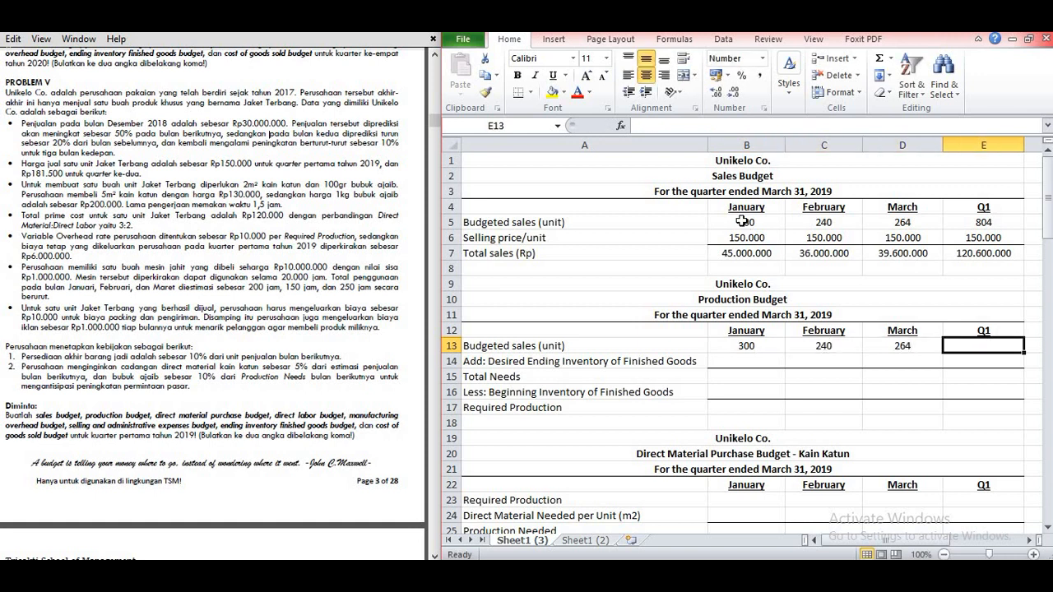
{"action": "type", "text": "804"}
{"action": "key", "text": "Return"}
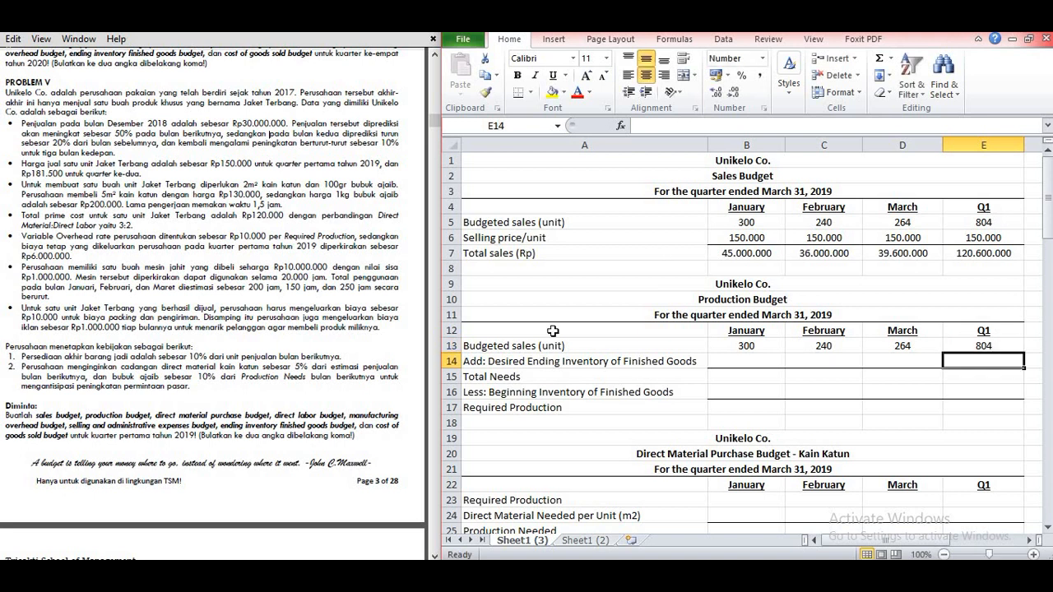
Step: Calculate January's desired ending inventory of finished goods in B14 as 10% of February's budgeted sales (=10%*C13)
{"action": "left_click", "coordinate": [731, 362]}
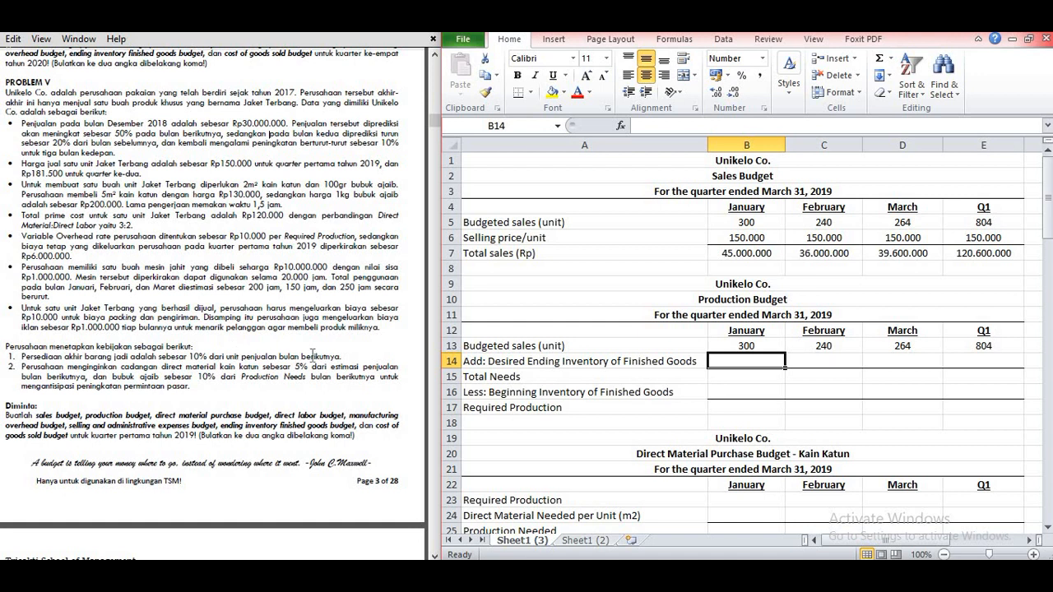
{"action": "type", "text": "=10"}
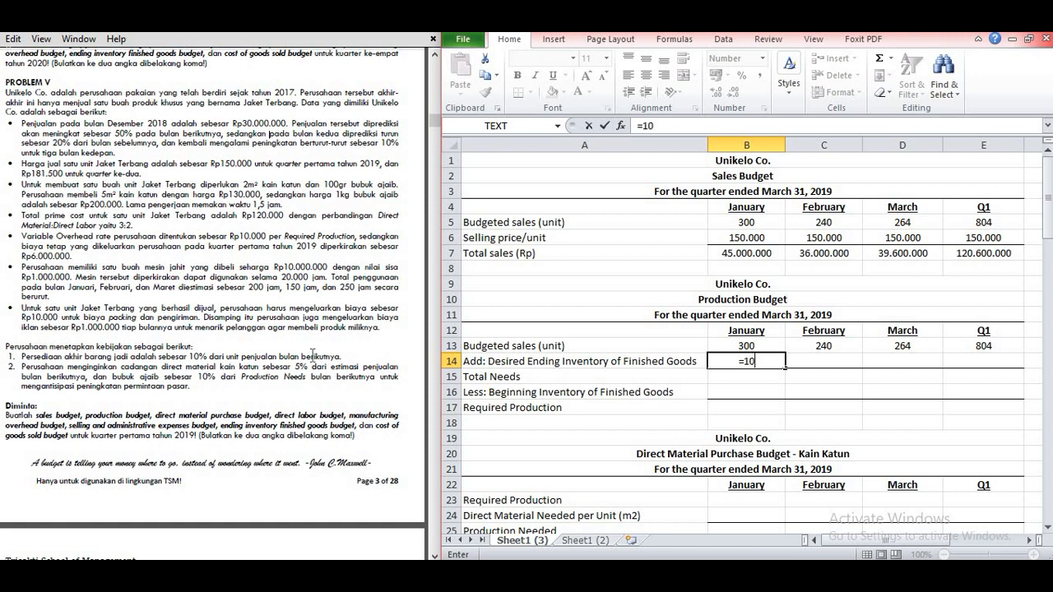
{"action": "type", "text": "%*"}
{"action": "left_click", "coordinate": [804, 343]}
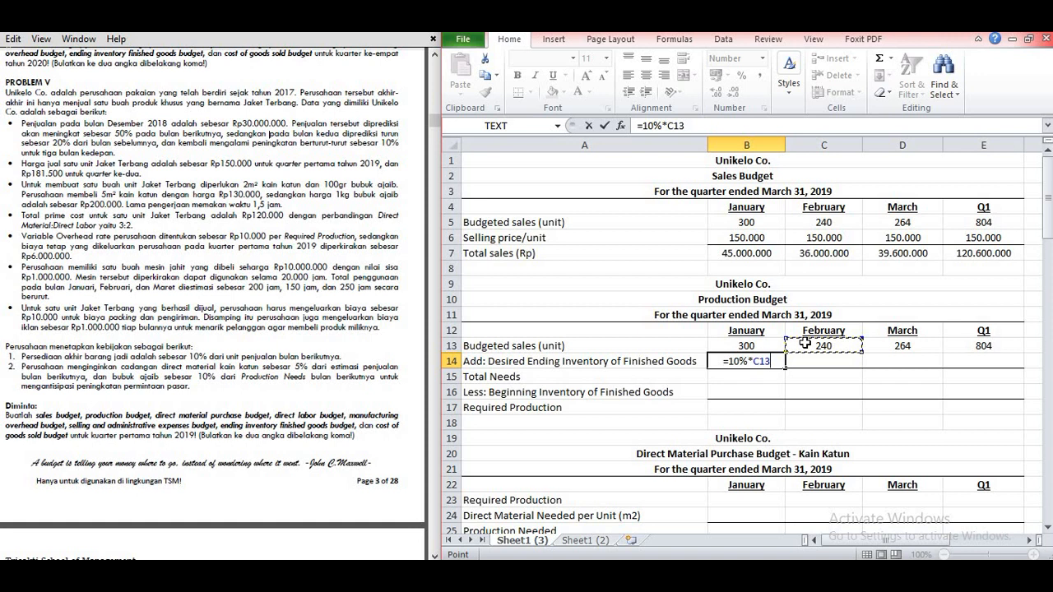
{"action": "key", "text": "Return"}
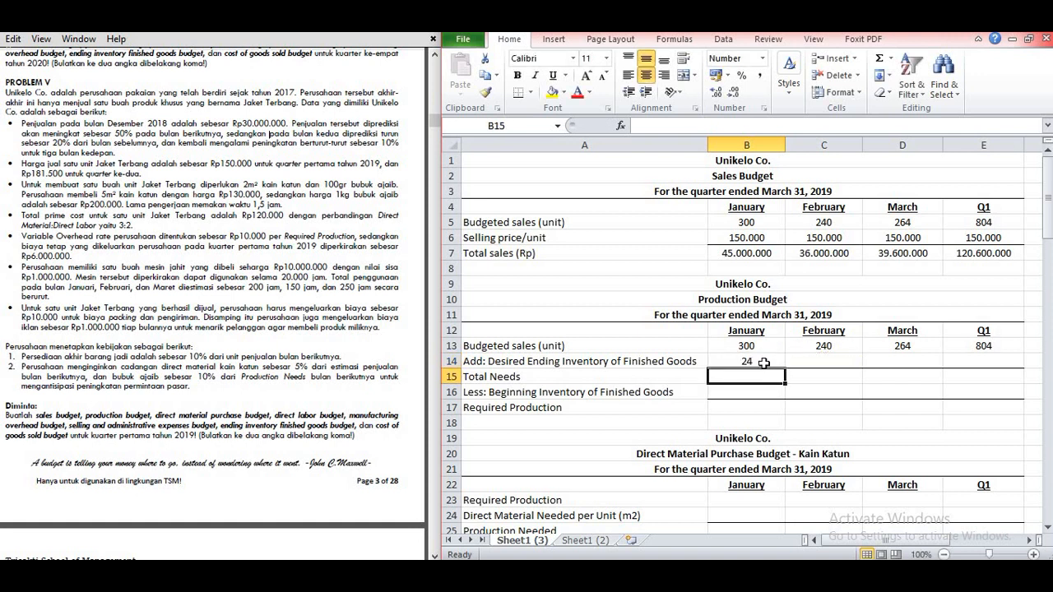
Step: Calculate February's desired ending inventory of finished goods in C14 as 10% of March's budgeted sales (=10%*D13)
{"action": "left_click", "coordinate": [812, 359]}
{"action": "type", "text": "=10%*"}
{"action": "left_click", "coordinate": [923, 352]}
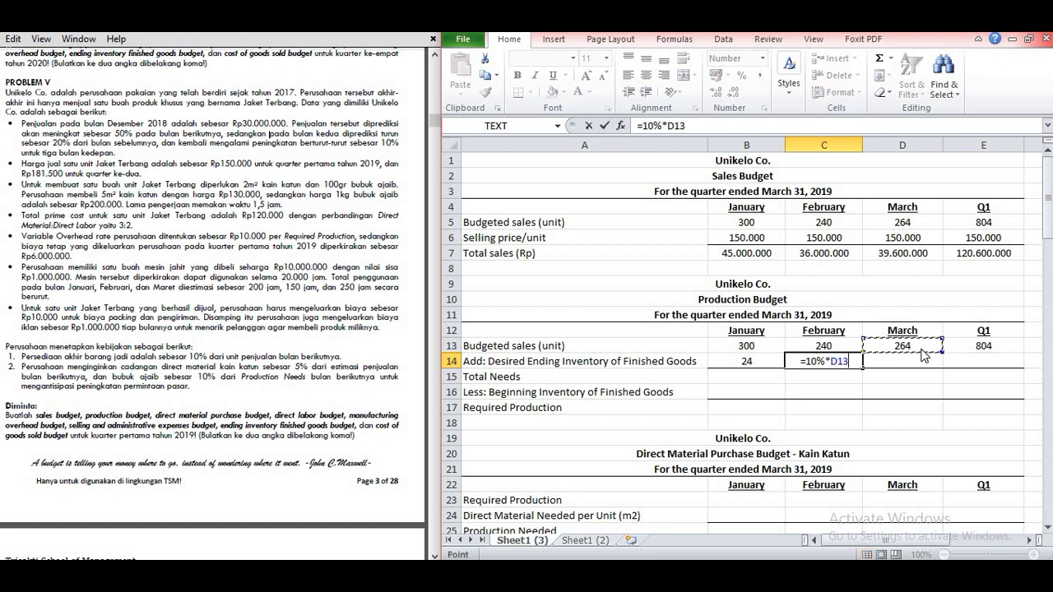
{"action": "key", "text": "Return"}
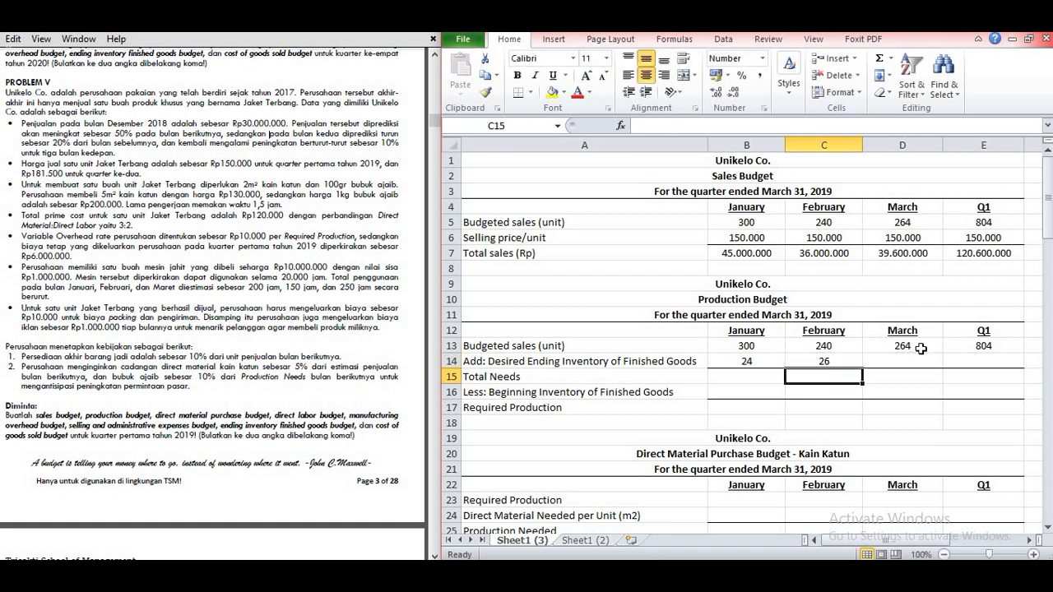
Step: Replace the formula for February's desired ending inventory in C14 with the whole number 27
{"action": "left_click", "coordinate": [816, 362]}
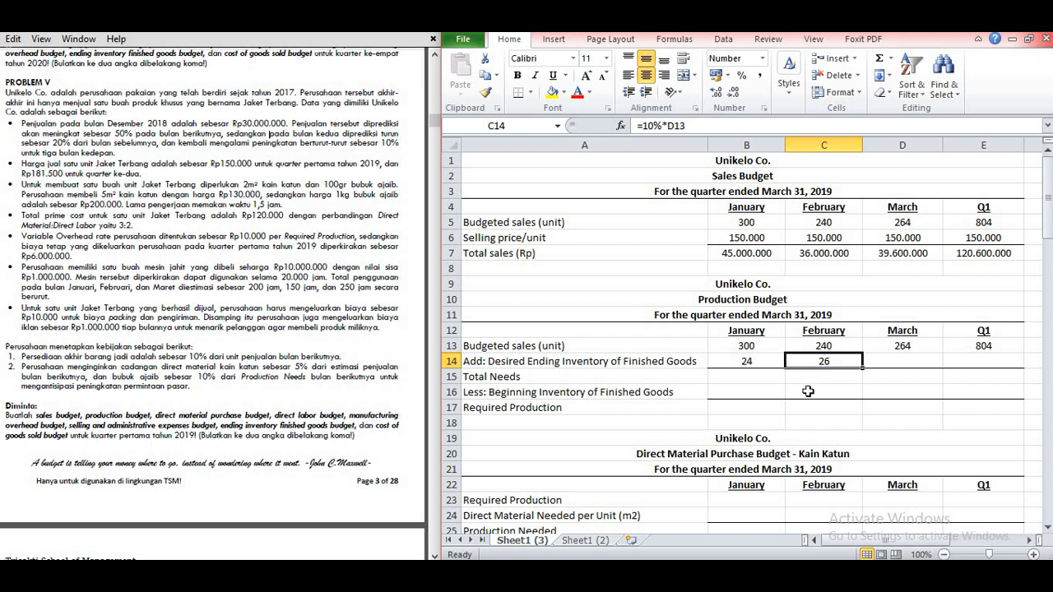
{"action": "type", "text": "27"}
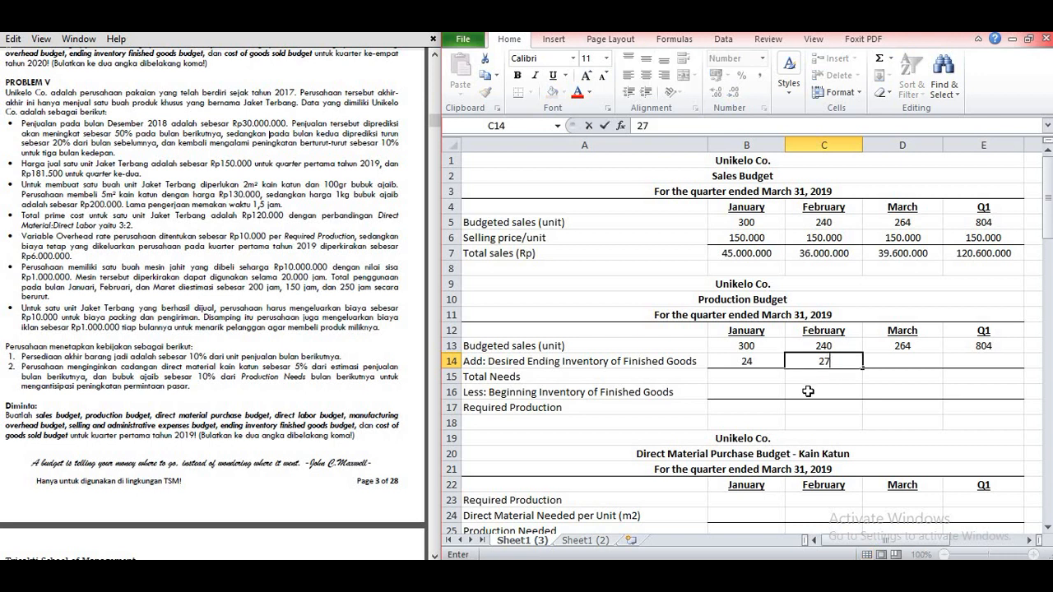
{"action": "key", "text": "Return"}
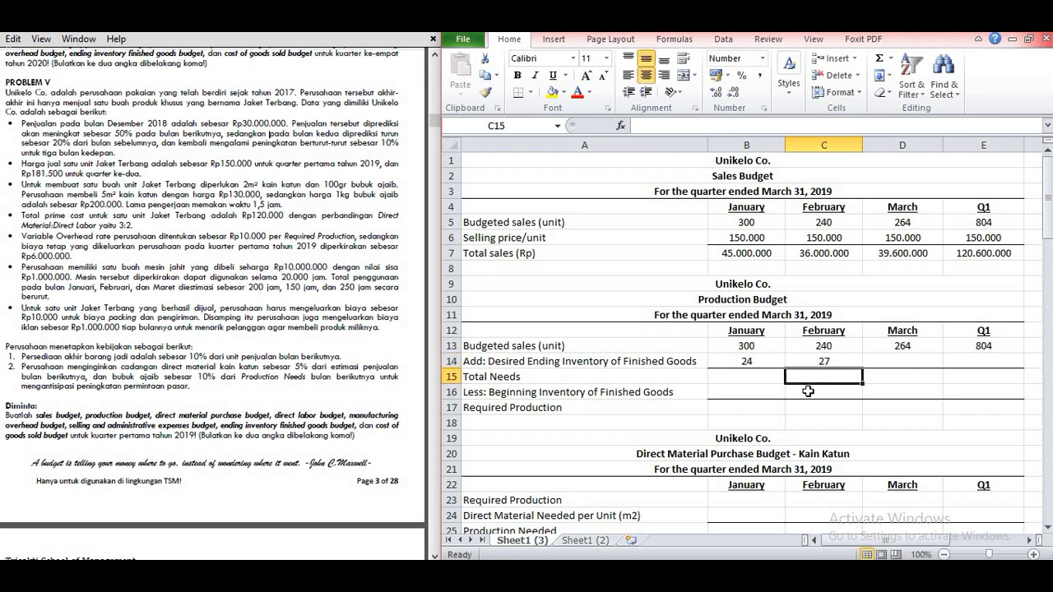
Step: Calculate April's total sales in G7 of the sales budget as 110% of March's total (=110%*D7)
{"action": "left_click", "coordinate": [917, 359]}
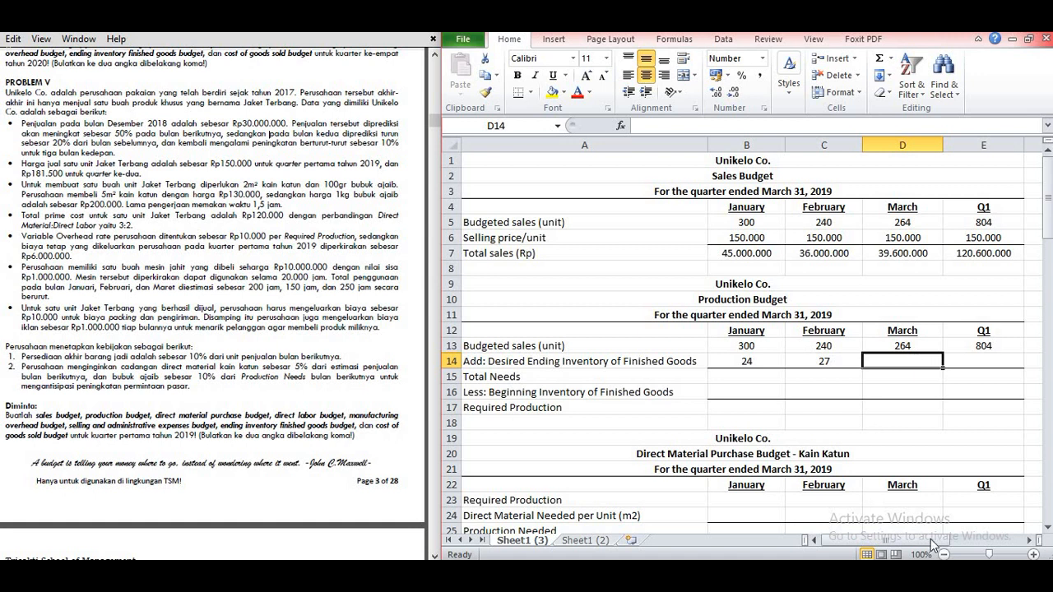
{"action": "left_click_drag", "start_coordinate": [927, 540], "coordinate": [947, 546]}
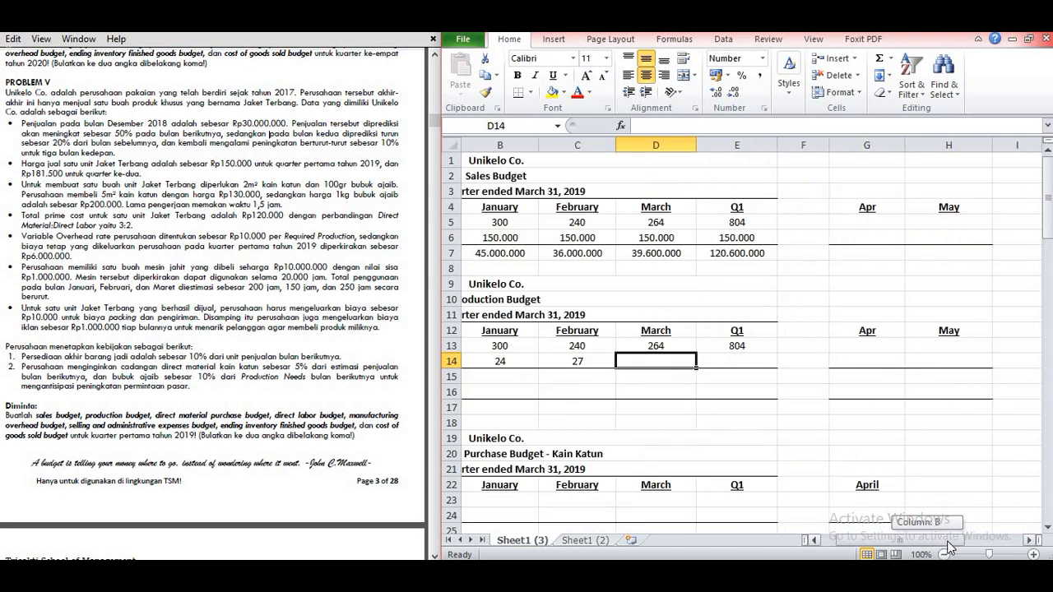
{"action": "mouse_move", "coordinate": [950, 547]}
{"action": "left_mouse_down"}
{"action": "mouse_move", "coordinate": [918, 551]}
{"action": "mouse_move", "coordinate": [944, 553]}
{"action": "left_mouse_up"}
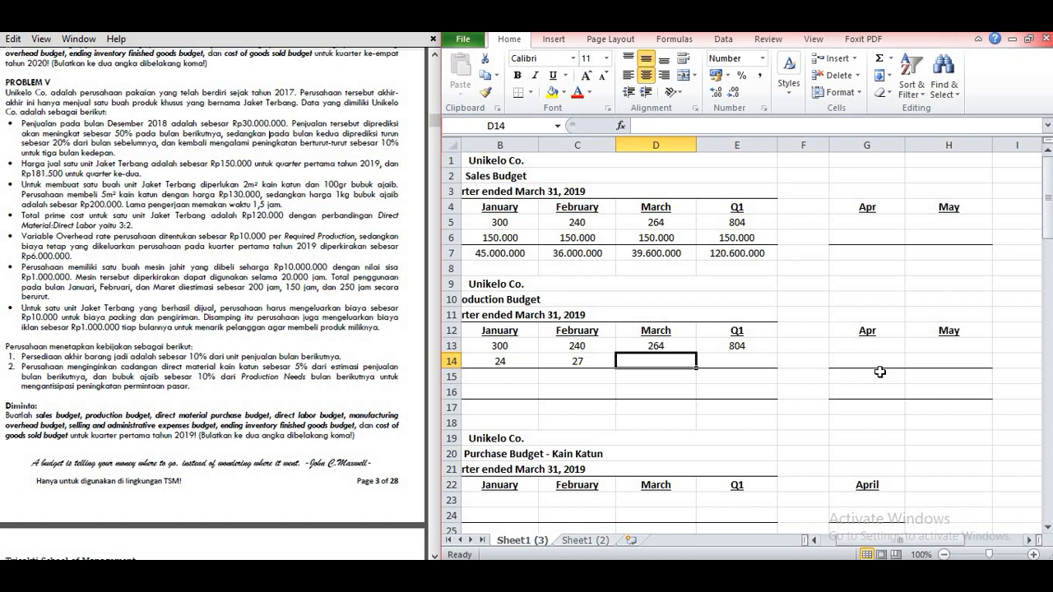
{"action": "left_click", "coordinate": [860, 227]}
{"action": "left_click", "coordinate": [853, 251]}
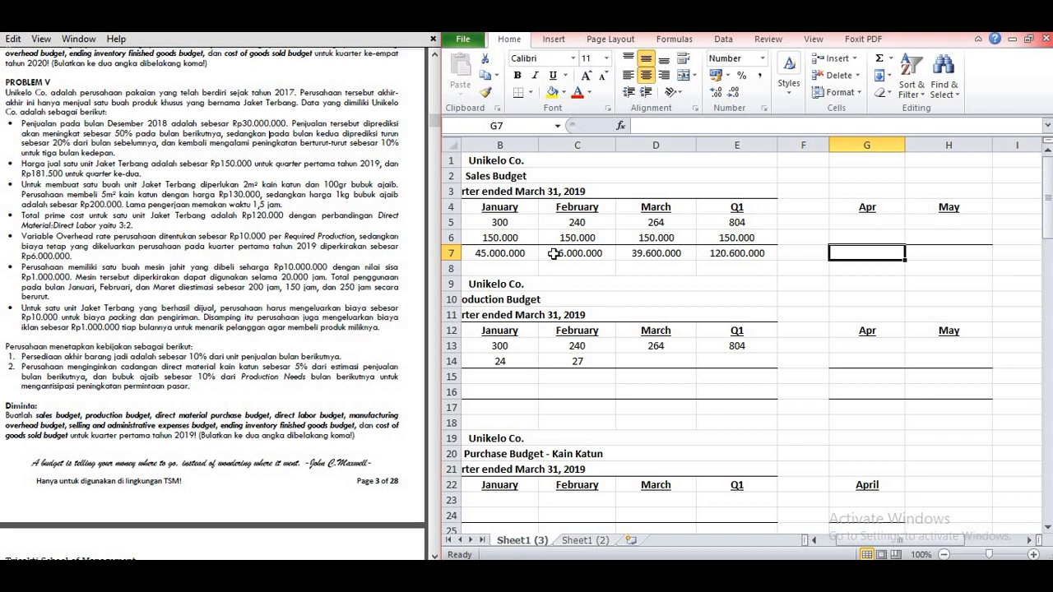
{"action": "type", "text": "=11"}
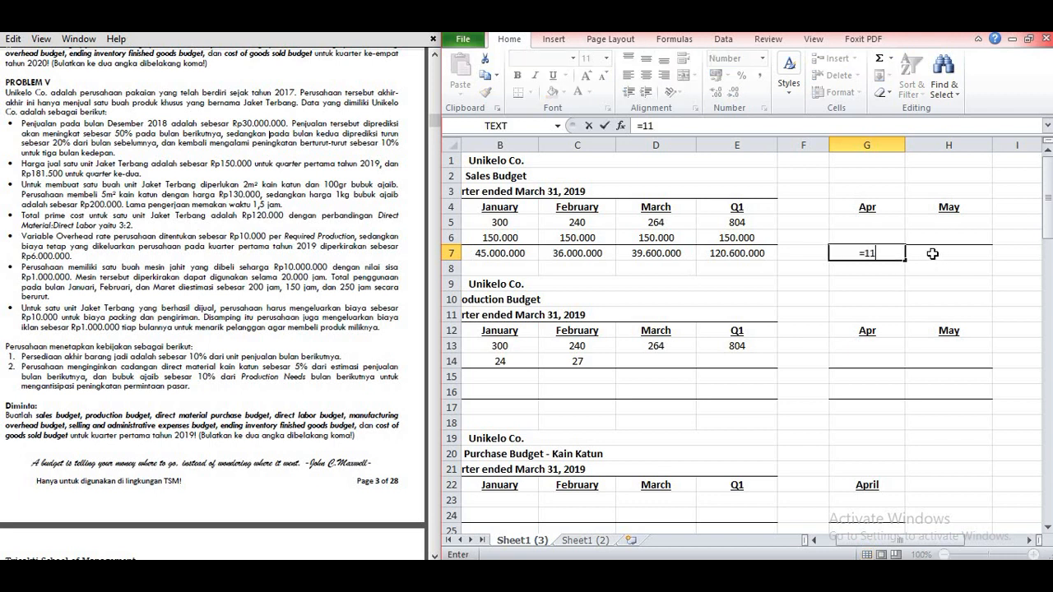
{"action": "type", "text": "0%*"}
{"action": "left_click", "coordinate": [672, 254]}
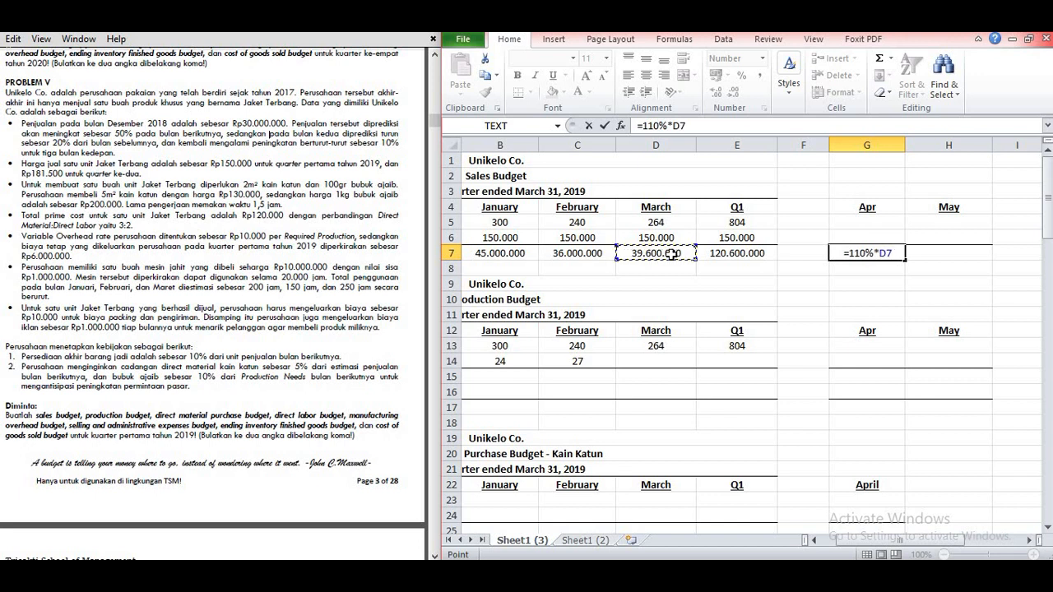
{"action": "key", "text": "Return"}
Step: Calculate May's total sales in H7 as 110% of April's total (=110%*G7)
{"action": "left_click", "coordinate": [931, 256]}
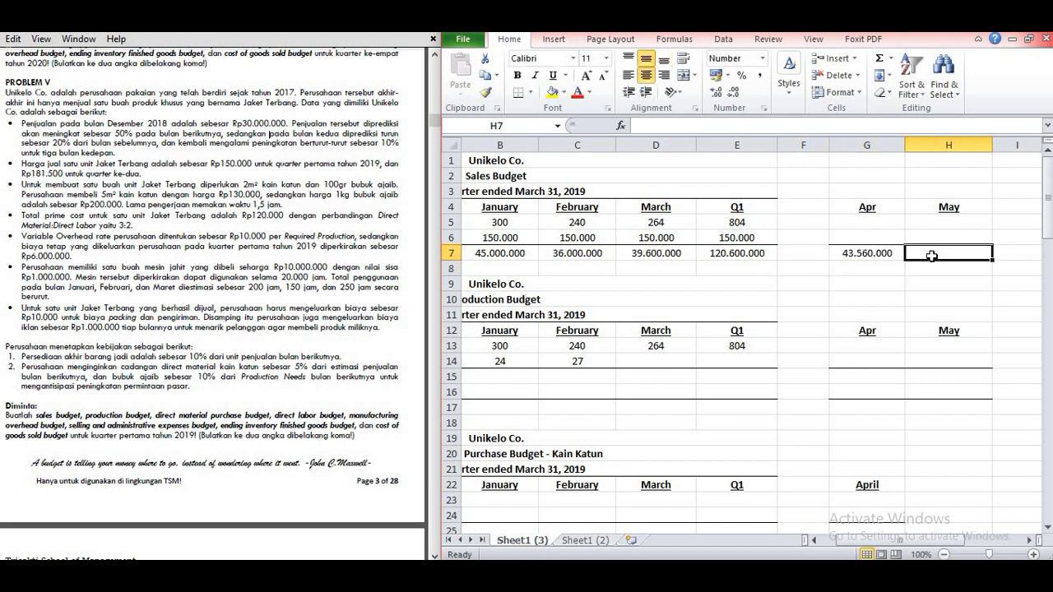
{"action": "type", "text": "=110"}
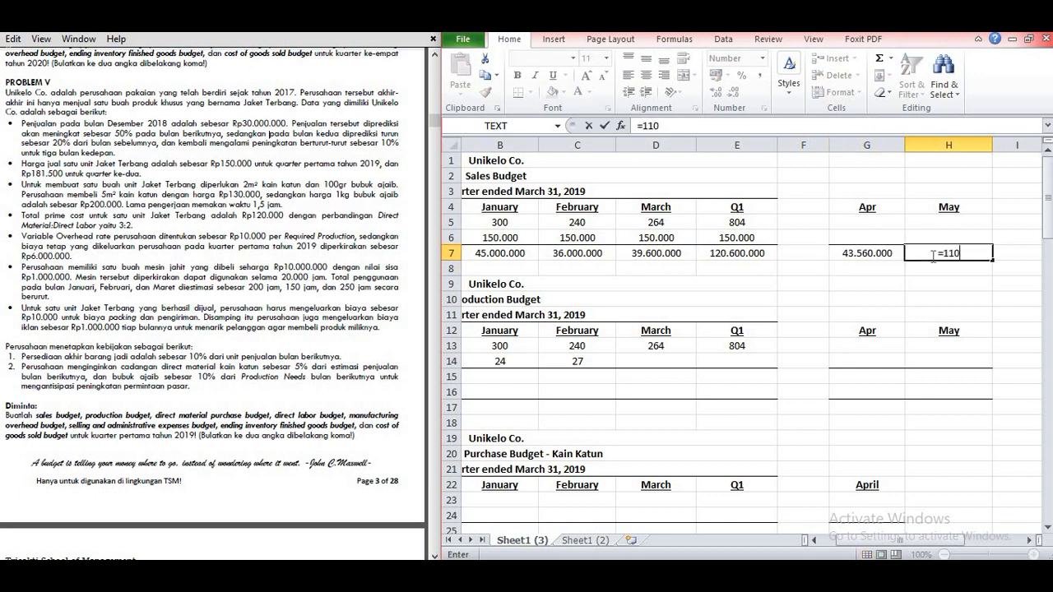
{"action": "type", "text": "%*"}
{"action": "left_click", "coordinate": [879, 255]}
{"action": "key", "text": "Return"}
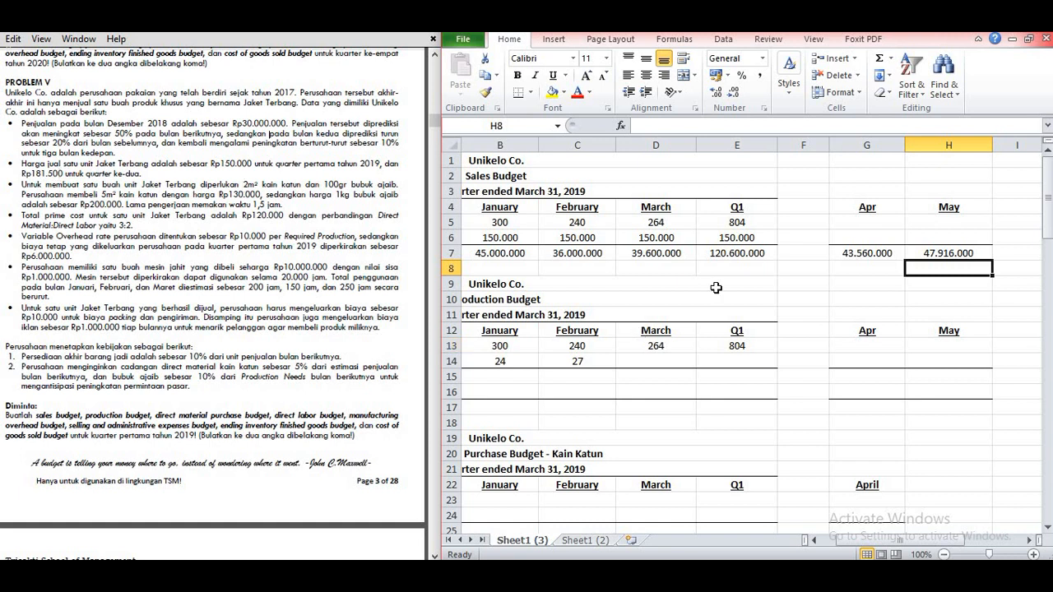
Step: Enter April's selling price per unit of 181500 in G6 of the sales budget
{"action": "left_click", "coordinate": [865, 237]}
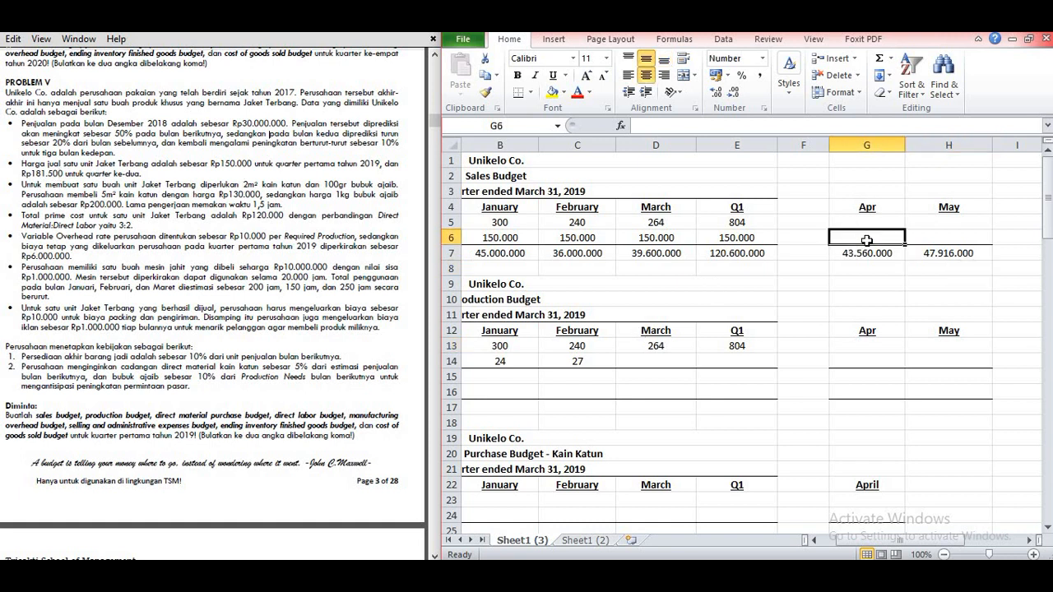
{"action": "type", "text": "181."}
{"action": "type", "text": "500"}
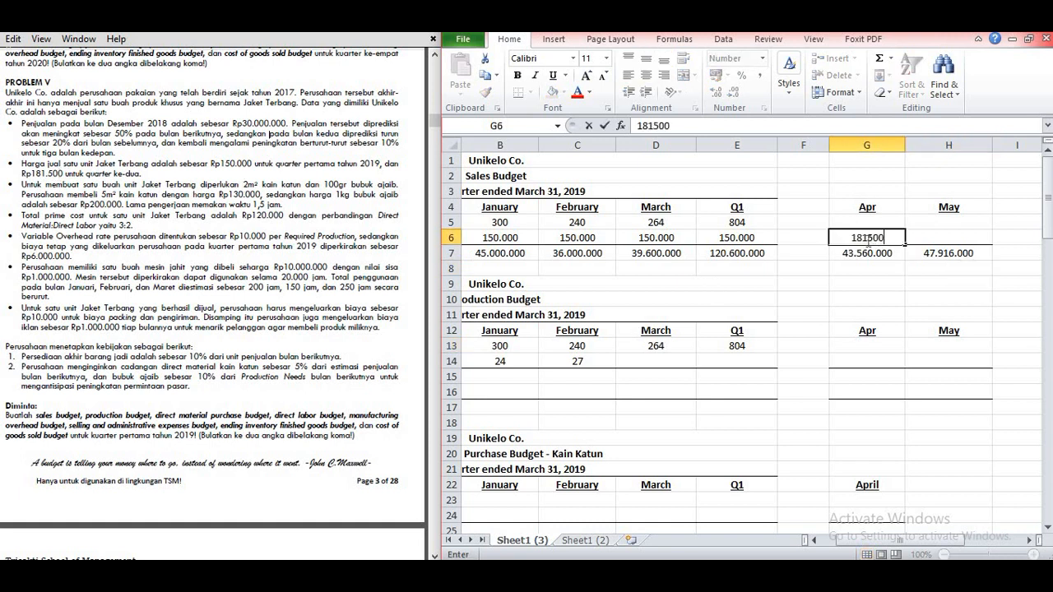
{"action": "key", "text": "Return"}
{"action": "left_click", "coordinate": [885, 237]}
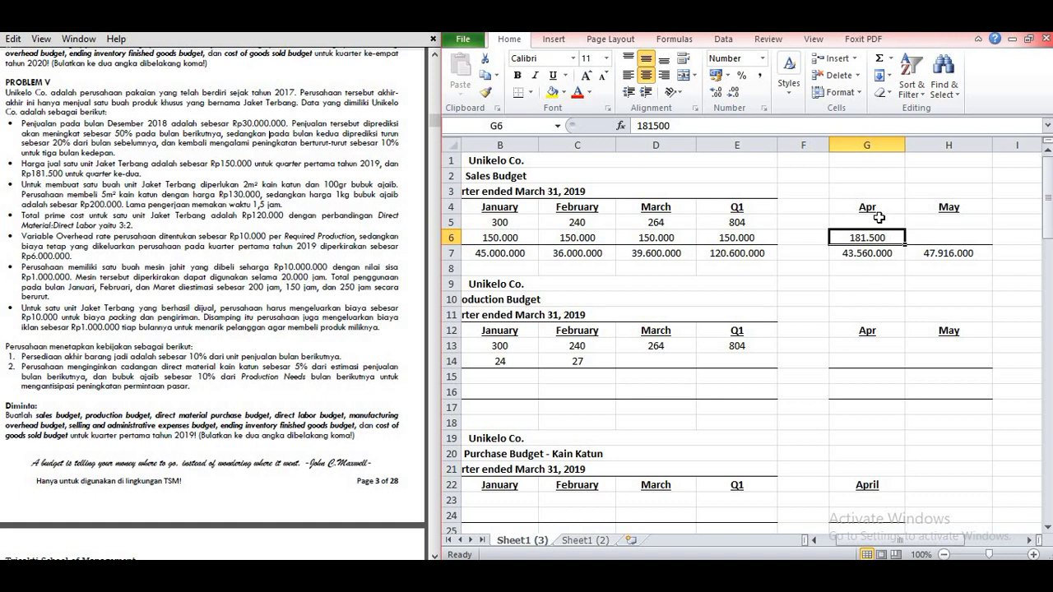
Step: Calculate April's budgeted sales units in G5 as total sales divided by selling price (=G7/G6)
{"action": "left_click", "coordinate": [878, 217]}
{"action": "type", "text": "="}
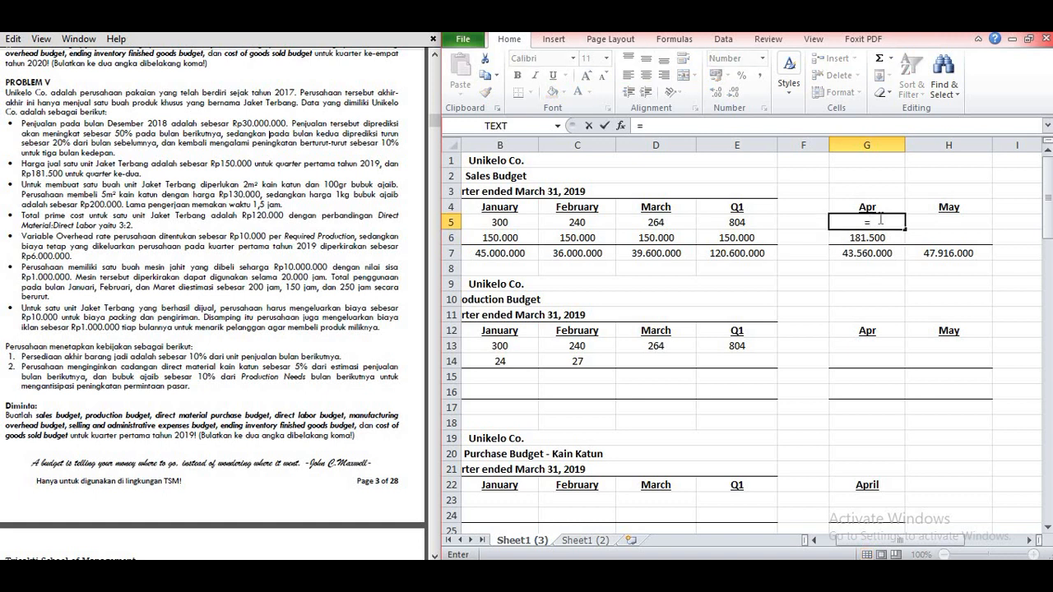
{"action": "left_click", "coordinate": [852, 254]}
{"action": "type", "text": "/"}
{"action": "left_click", "coordinate": [866, 238]}
{"action": "key", "text": "Return"}
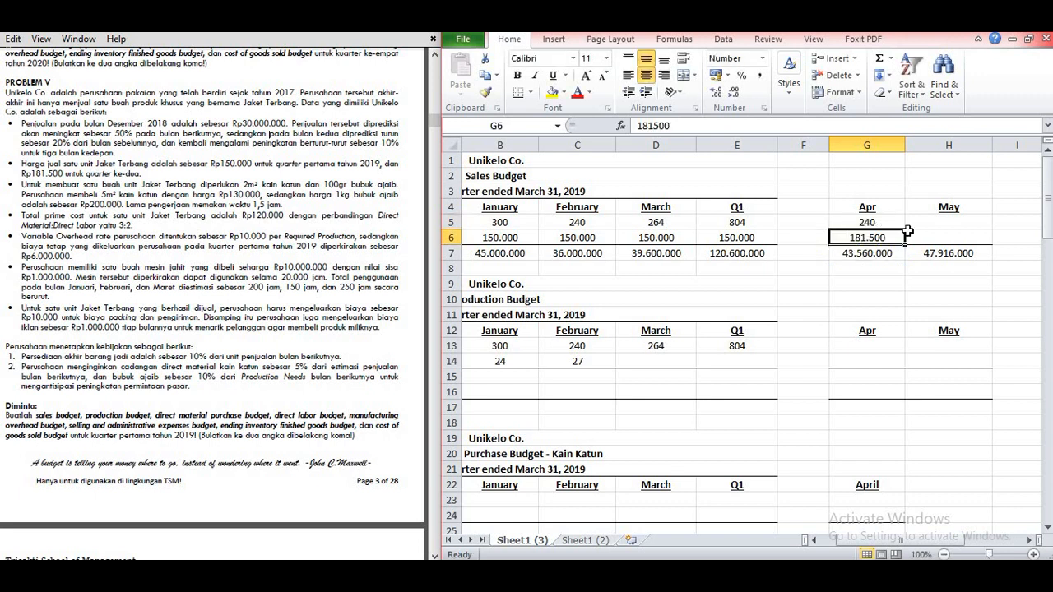
Step: Enter May's selling price per unit of 181500 in H6 of the sales budget
{"action": "left_click", "coordinate": [916, 235]}
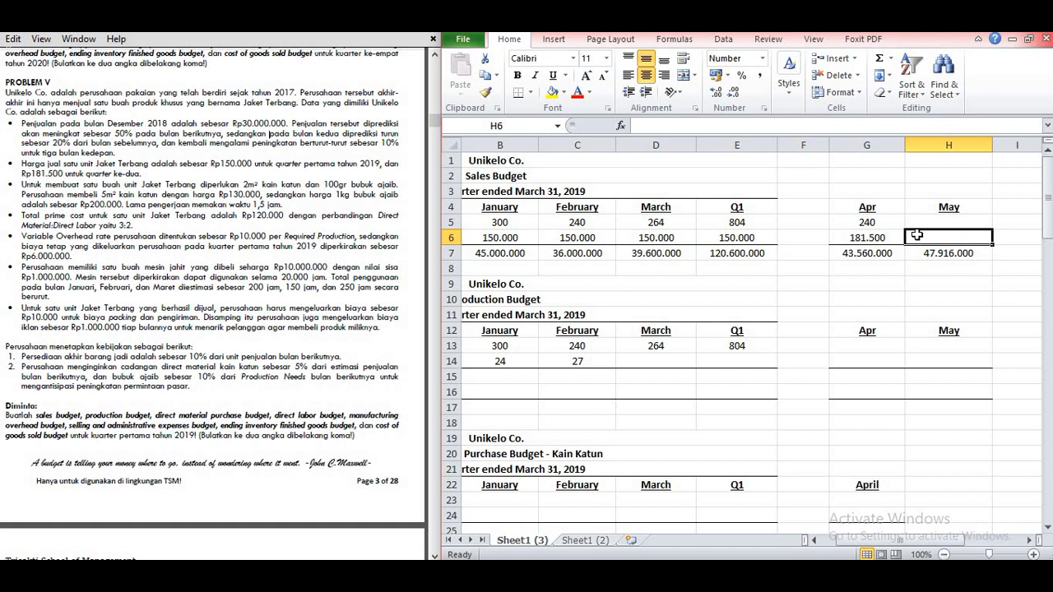
{"action": "type", "text": "18"}
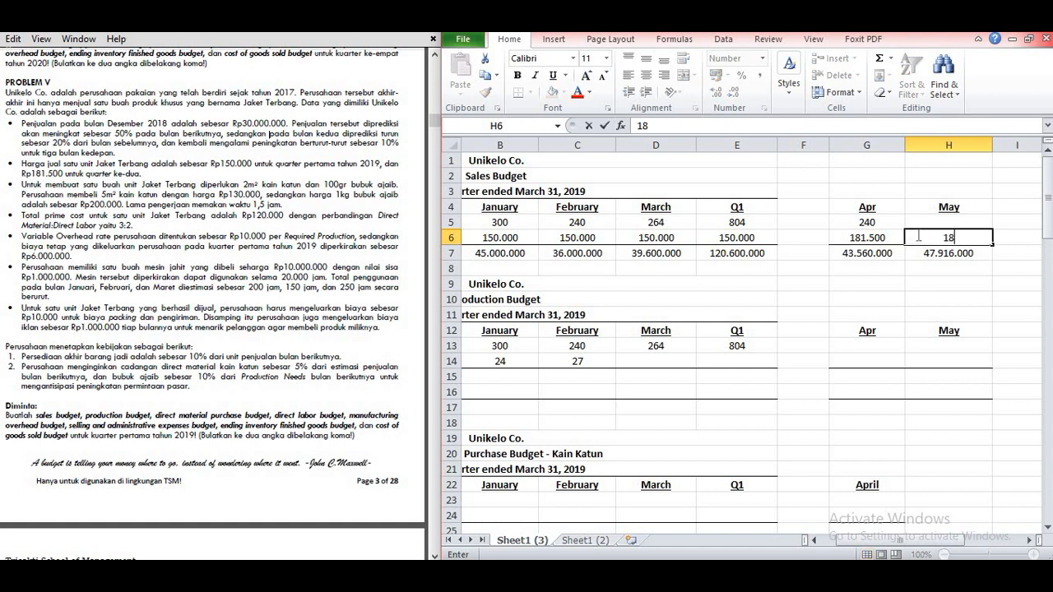
{"action": "type", "text": "1.500"}
{"action": "key", "text": "Return"}
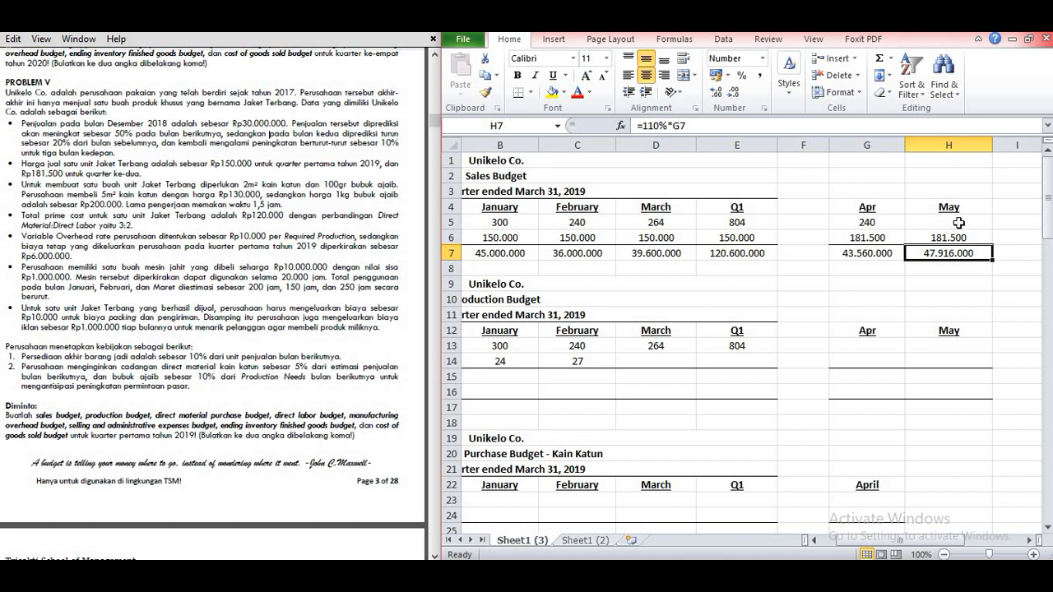
Step: Calculate May's budgeted sales units in H5 as total sales divided by selling price (=H7/H6)
{"action": "left_click", "coordinate": [959, 223]}
{"action": "type", "text": "="}
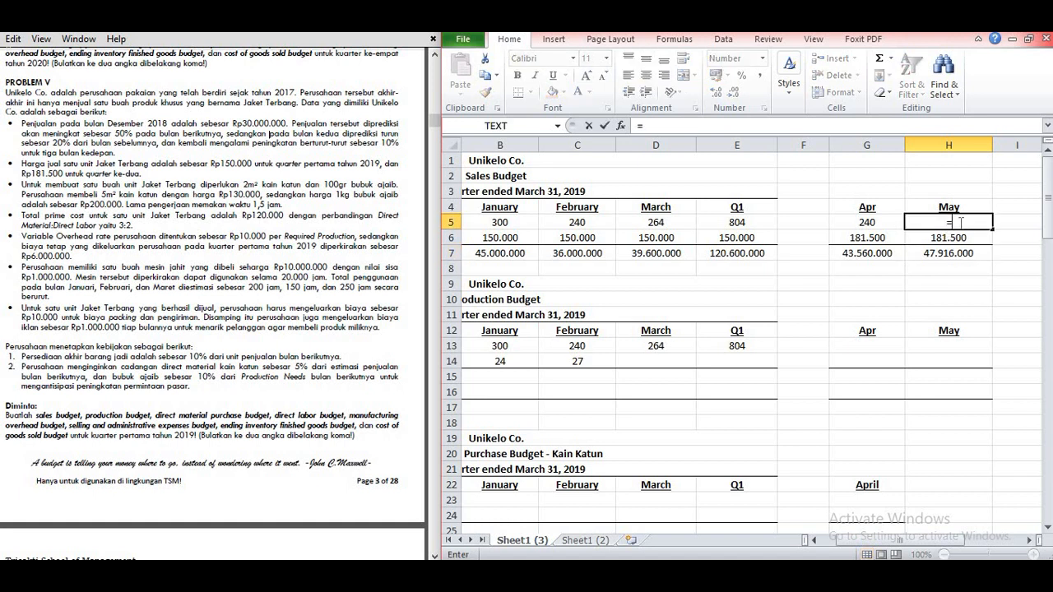
{"action": "left_click", "coordinate": [950, 252]}
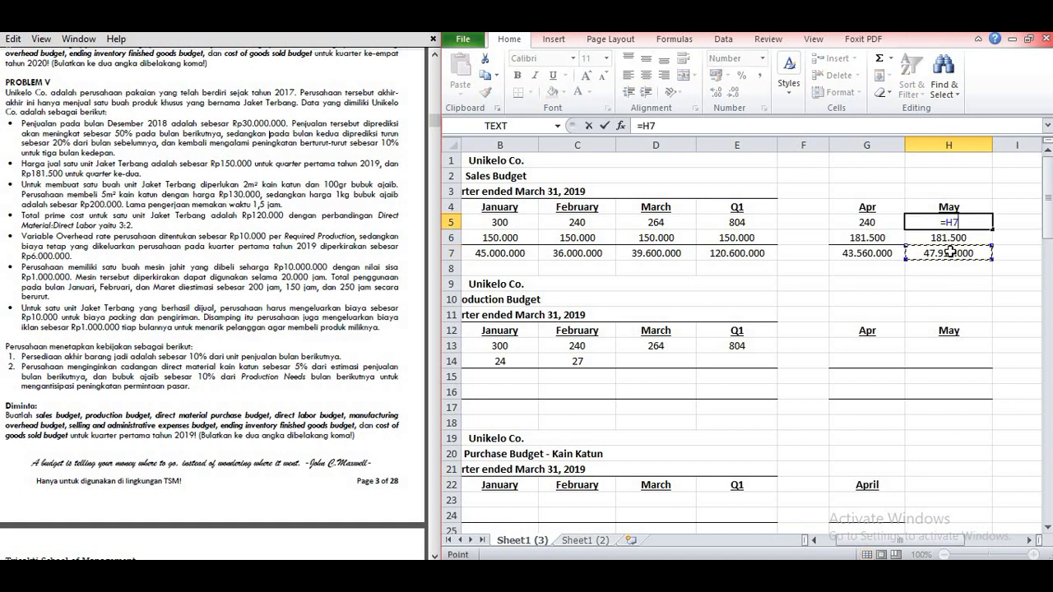
{"action": "type", "text": "/"}
{"action": "left_click", "coordinate": [949, 238]}
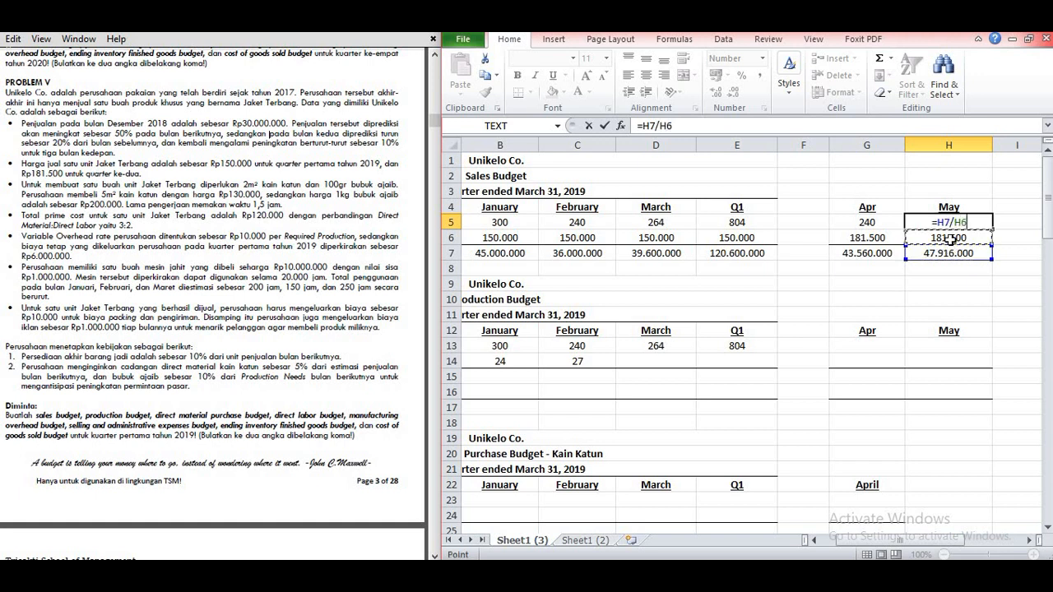
{"action": "key", "text": "Return"}
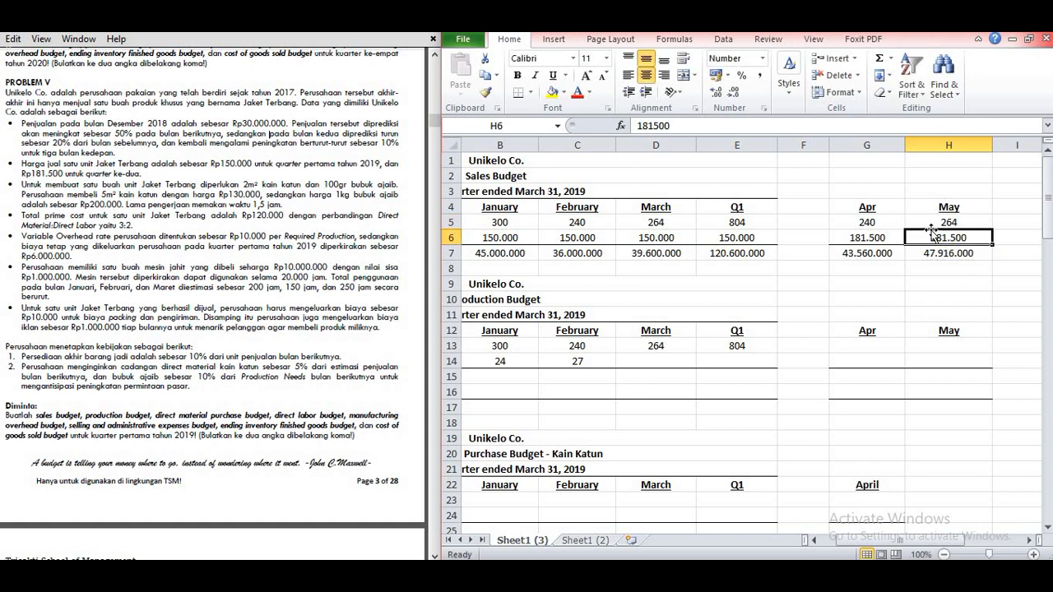
Step: Enter budgeted sales of 240 units for April in G13 and 264 units for May in H13 of the production budget
{"action": "left_click", "coordinate": [852, 345]}
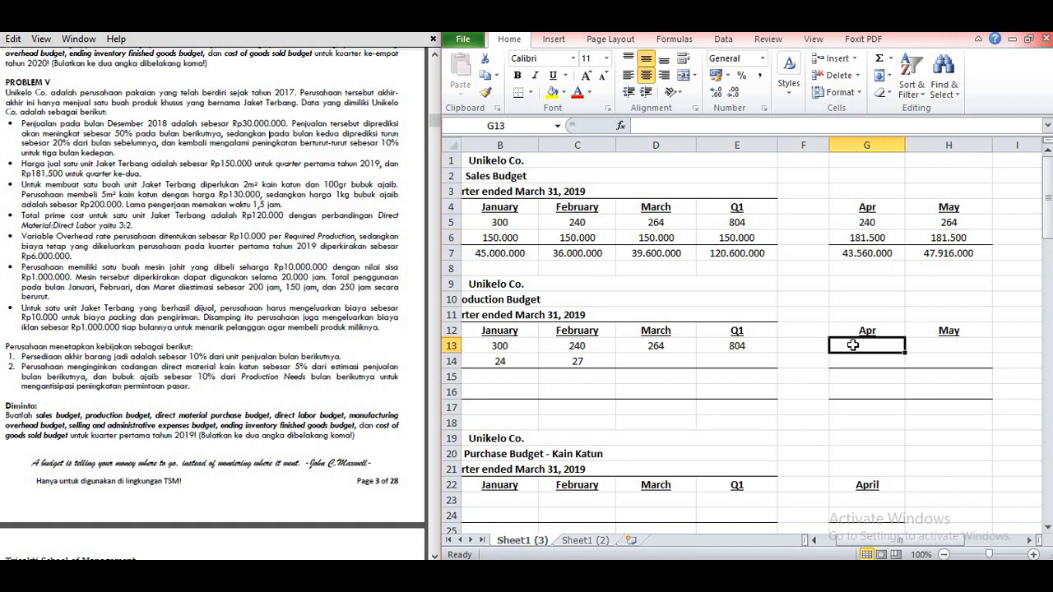
{"action": "type", "text": "240"}
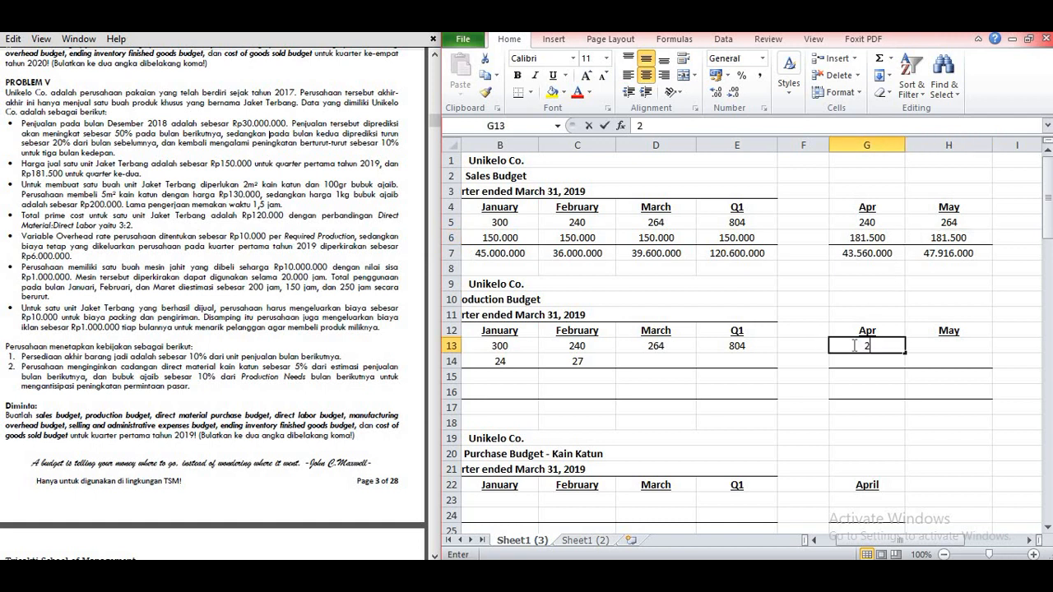
{"action": "key", "text": "Tab"}
{"action": "type", "text": "164"}
{"action": "key", "text": "BackSpace"}
{"action": "key", "text": "BackSpace"}
{"action": "key", "text": "BackSpace"}
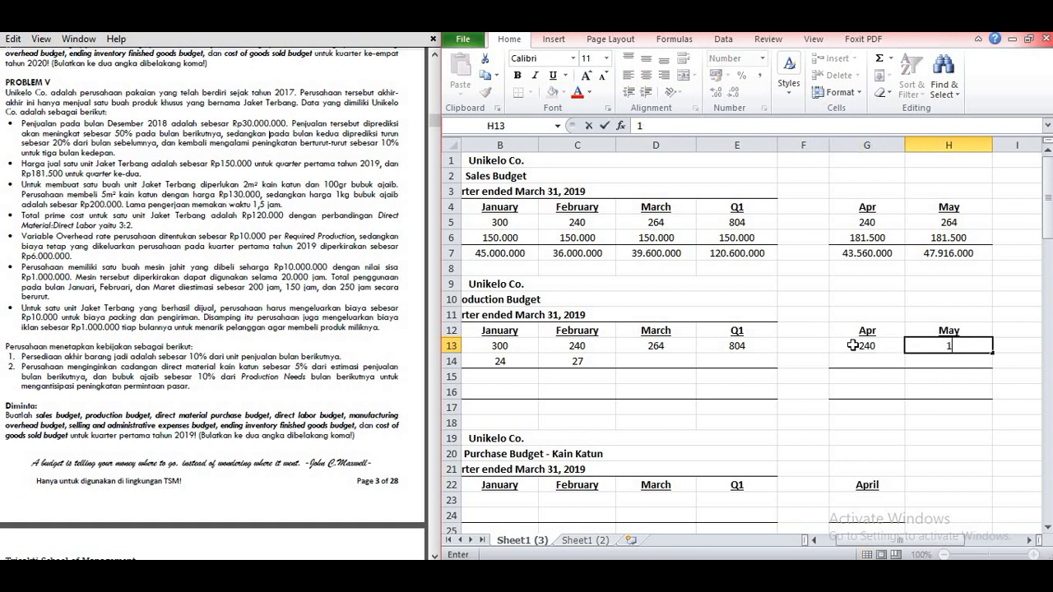
{"action": "type", "text": "264"}
{"action": "key", "text": "Return"}
Step: Calculate March's desired ending inventory of finished goods in D14 as 10% of April's budgeted sales (=10%*G13)
{"action": "left_click", "coordinate": [658, 359]}
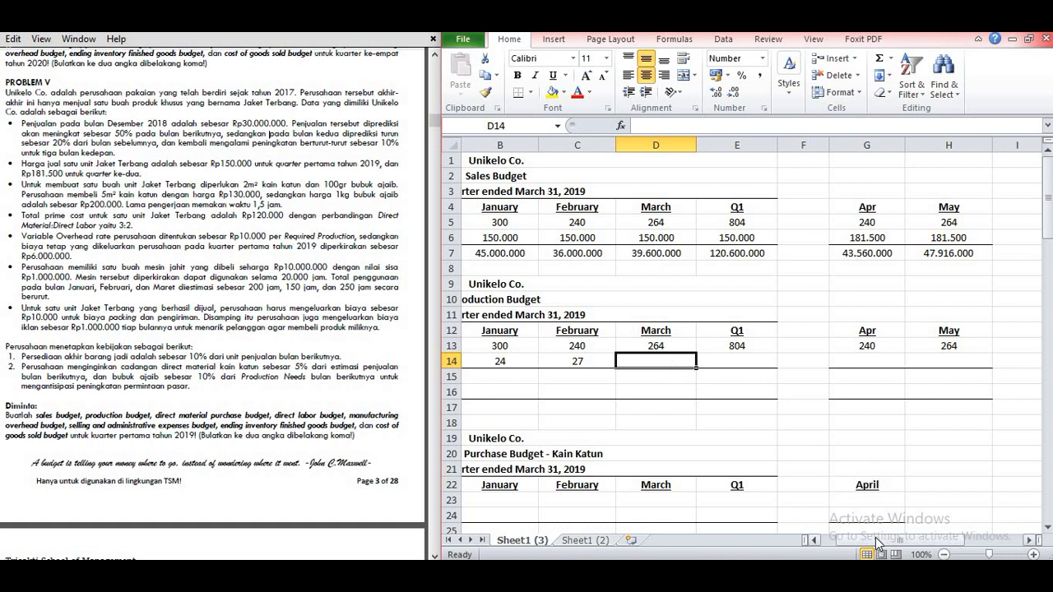
{"action": "left_click_drag", "start_coordinate": [876, 539], "coordinate": [847, 540]}
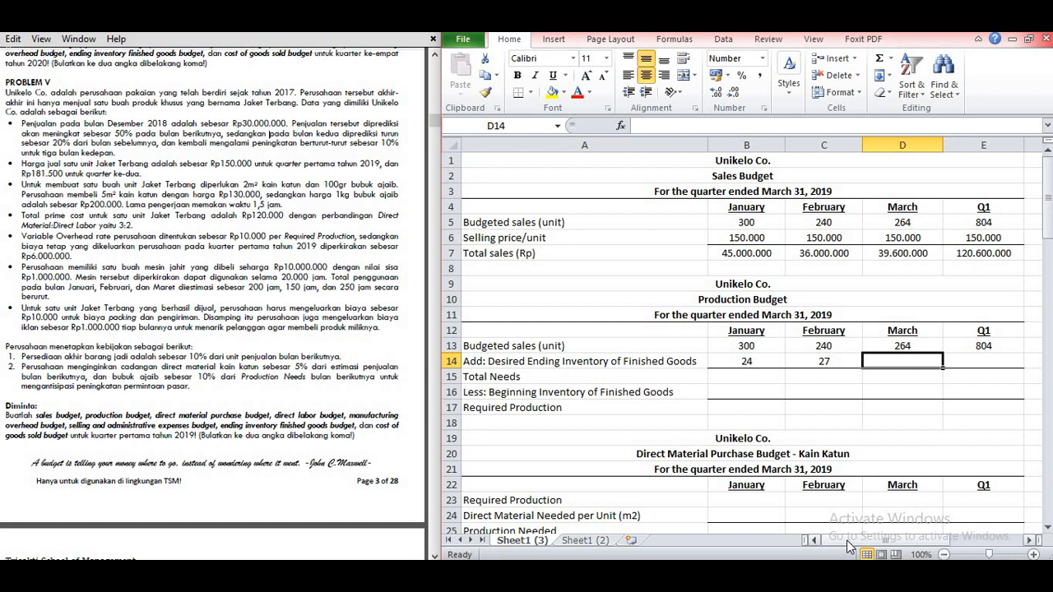
{"action": "type", "text": "=10%"}
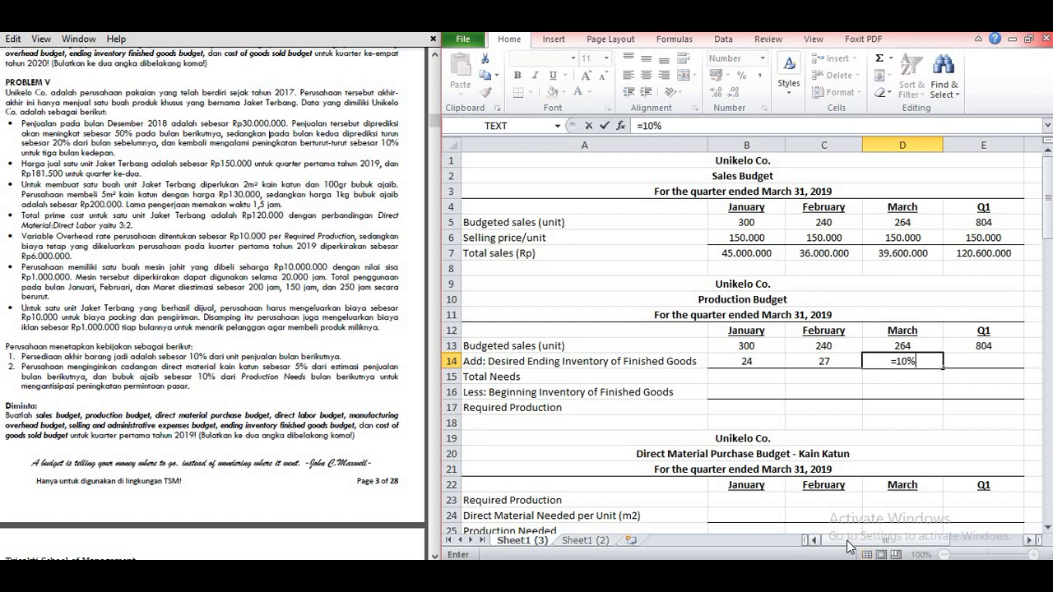
{"action": "type", "text": "*"}
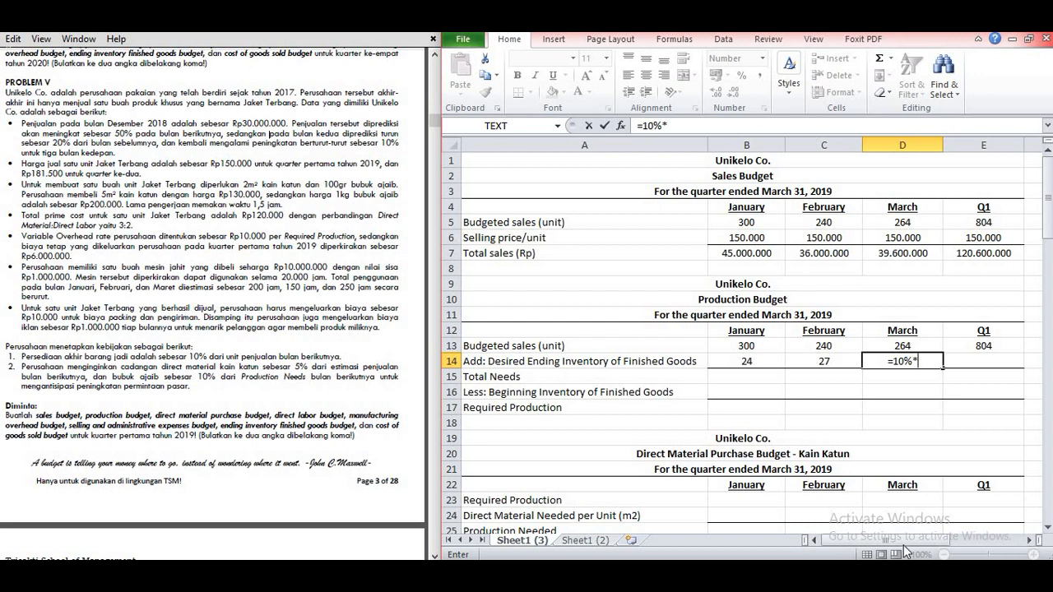
{"action": "left_click_drag", "start_coordinate": [904, 540], "coordinate": [928, 541]}
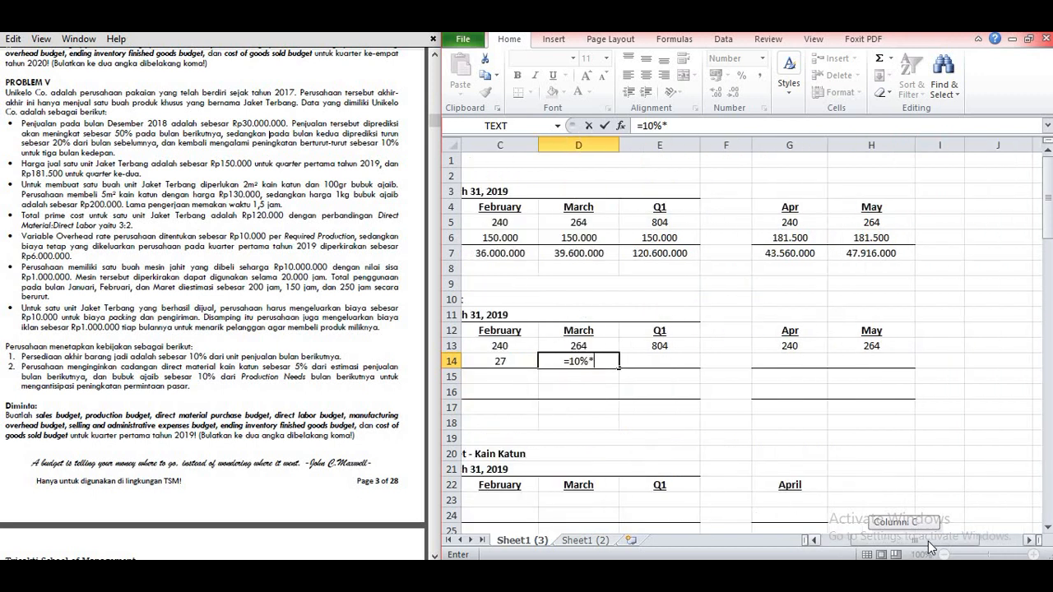
{"action": "left_click", "coordinate": [796, 345]}
{"action": "key", "text": "Return"}
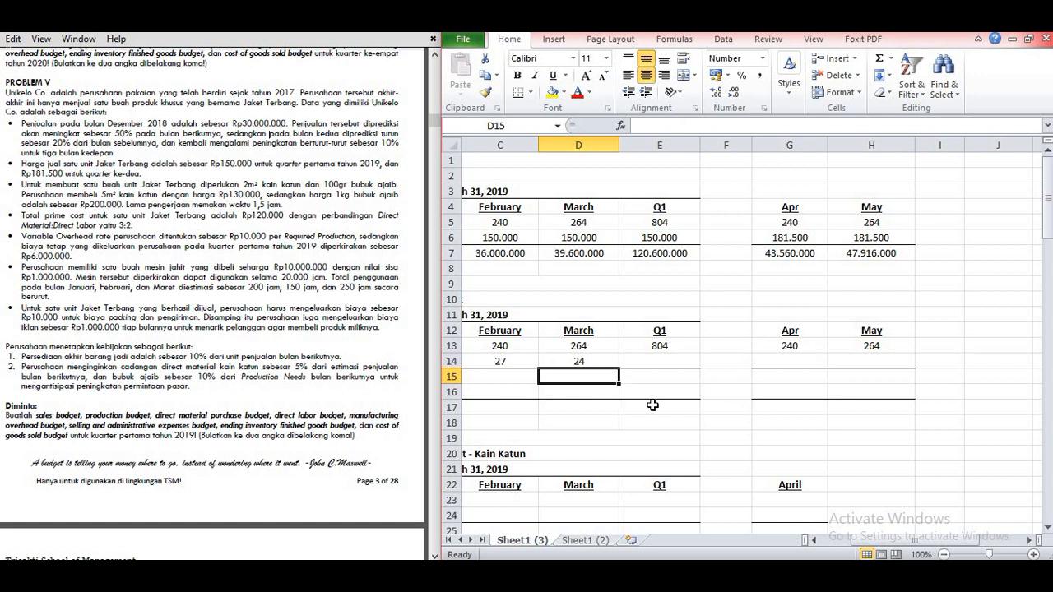
Step: Calculate April's desired ending inventory of finished goods in G14 as 10% of May's budgeted sales (=10%*H13)
{"action": "left_click", "coordinate": [777, 363]}
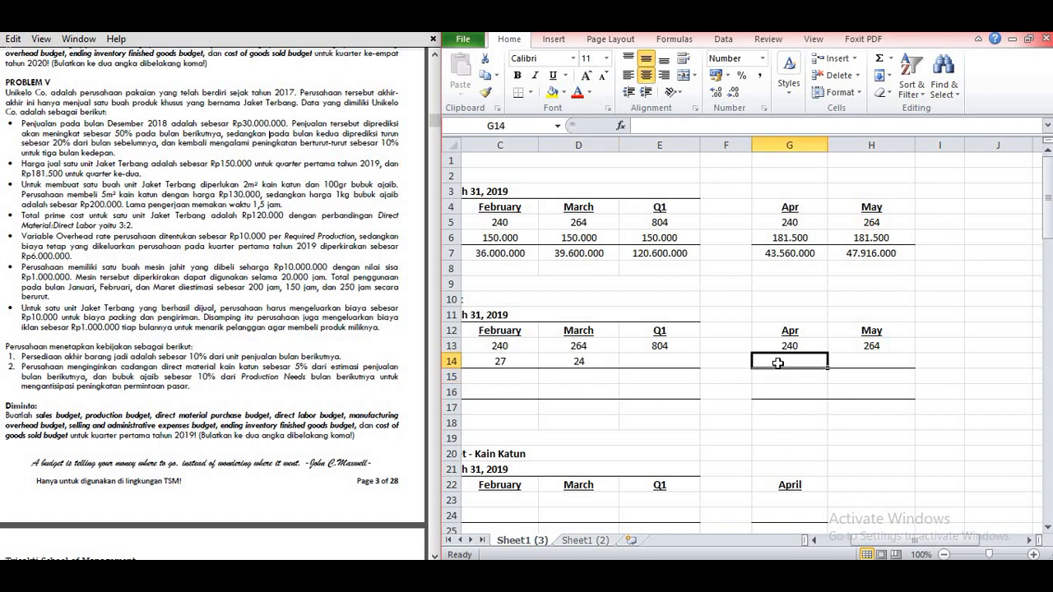
{"action": "left_click", "coordinate": [789, 410]}
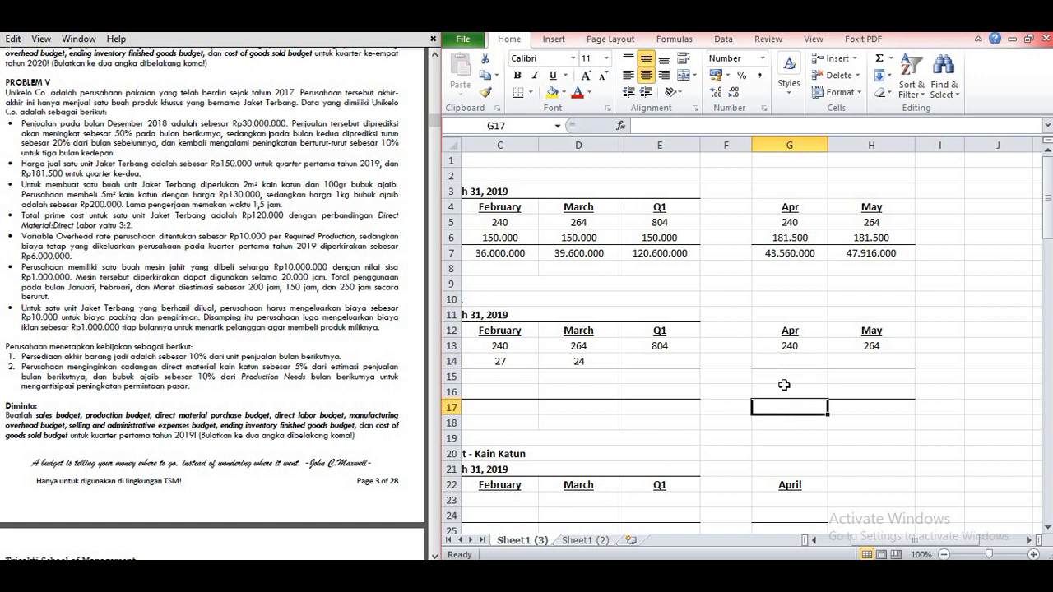
{"action": "left_click", "coordinate": [787, 361]}
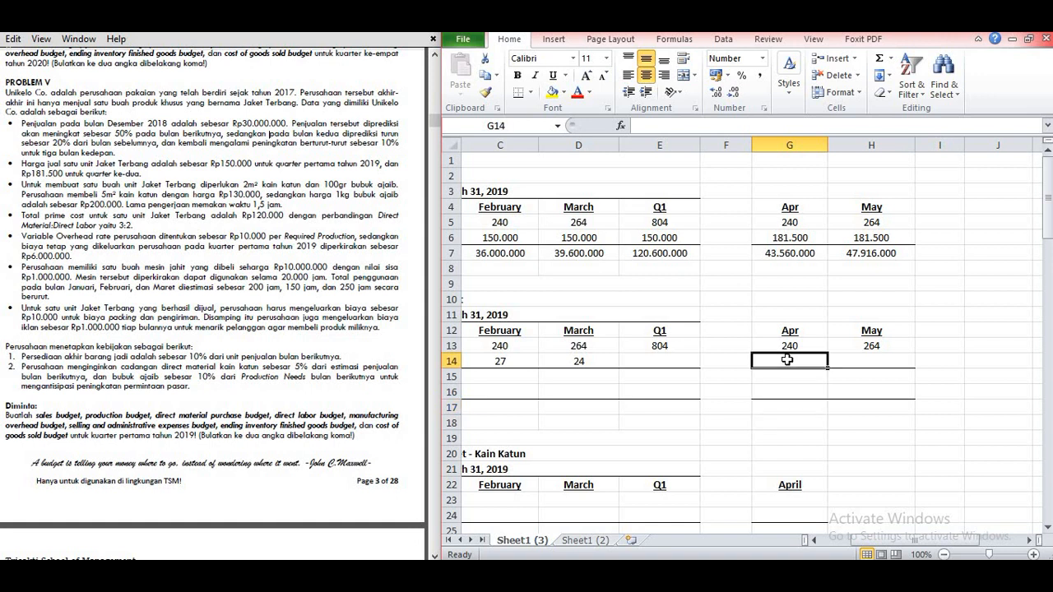
{"action": "type", "text": "=10%*"}
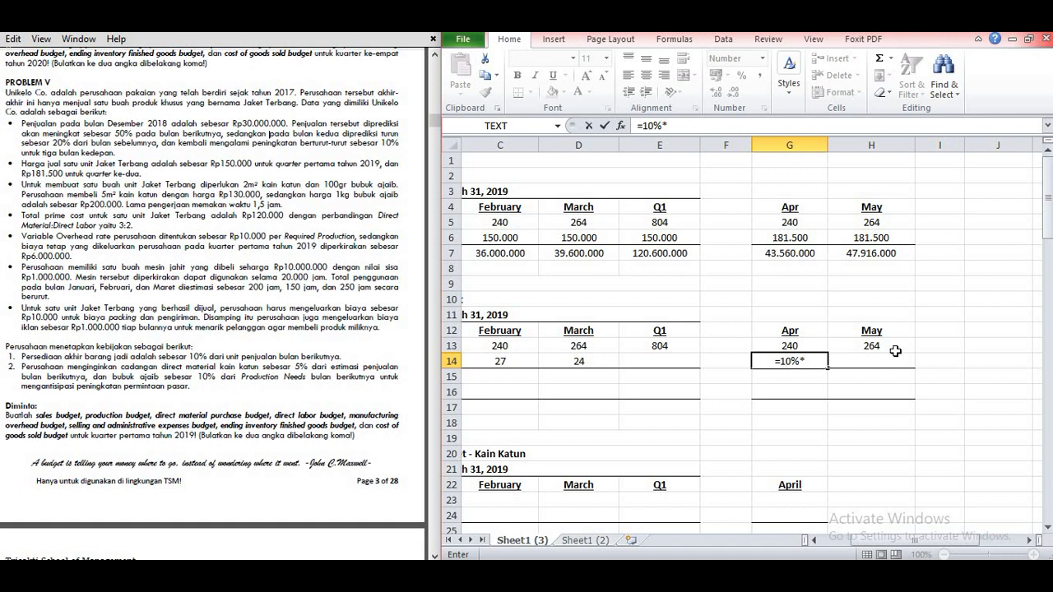
{"action": "left_click", "coordinate": [893, 349]}
{"action": "key", "text": "Return"}
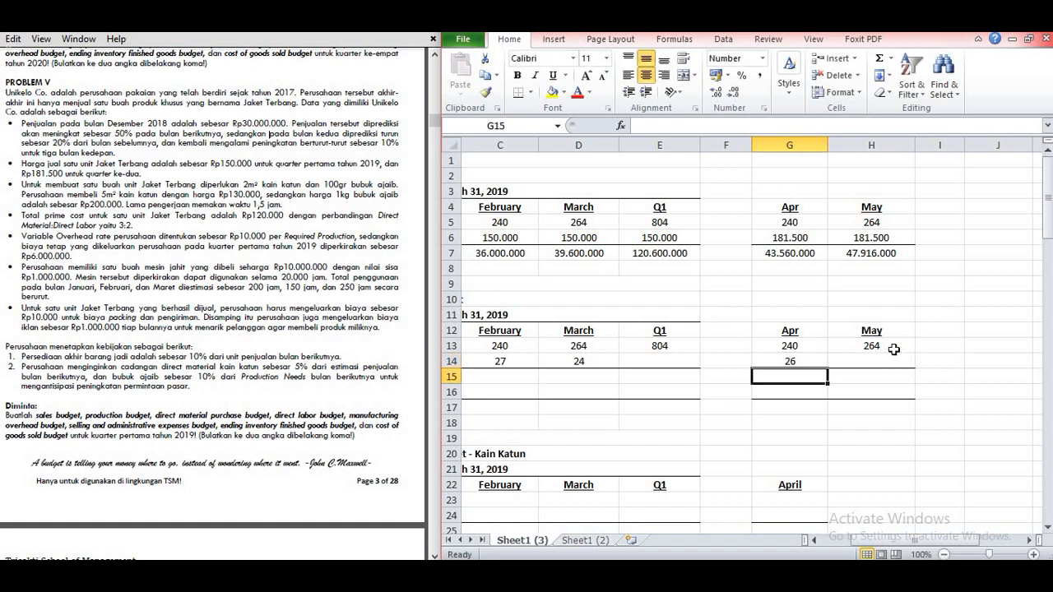
Step: Replace the formula for April's desired ending inventory in G14 with the rounded-up value 27
{"action": "left_click", "coordinate": [797, 361]}
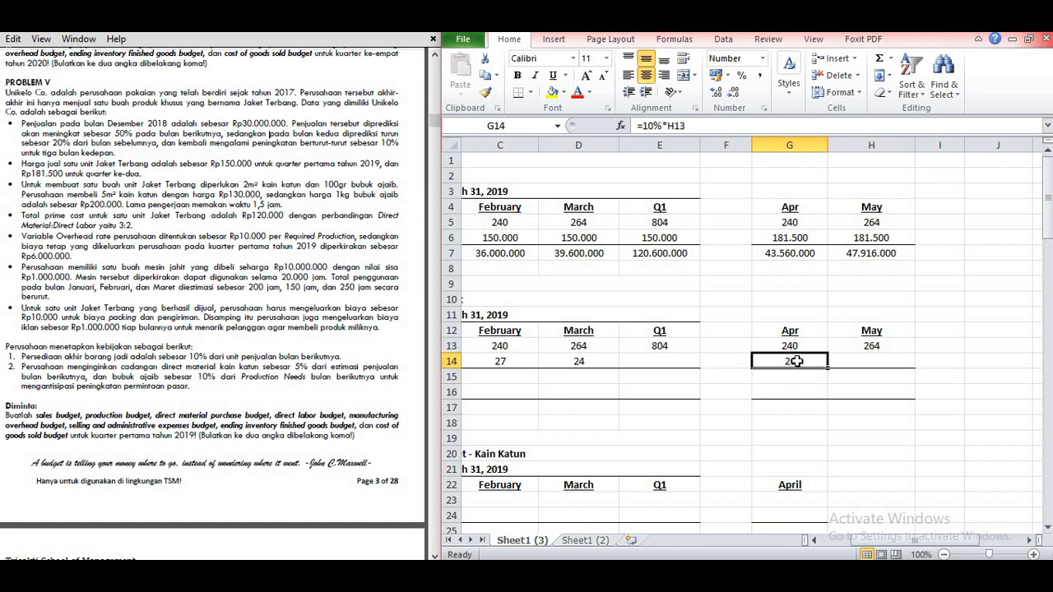
{"action": "type", "text": "27"}
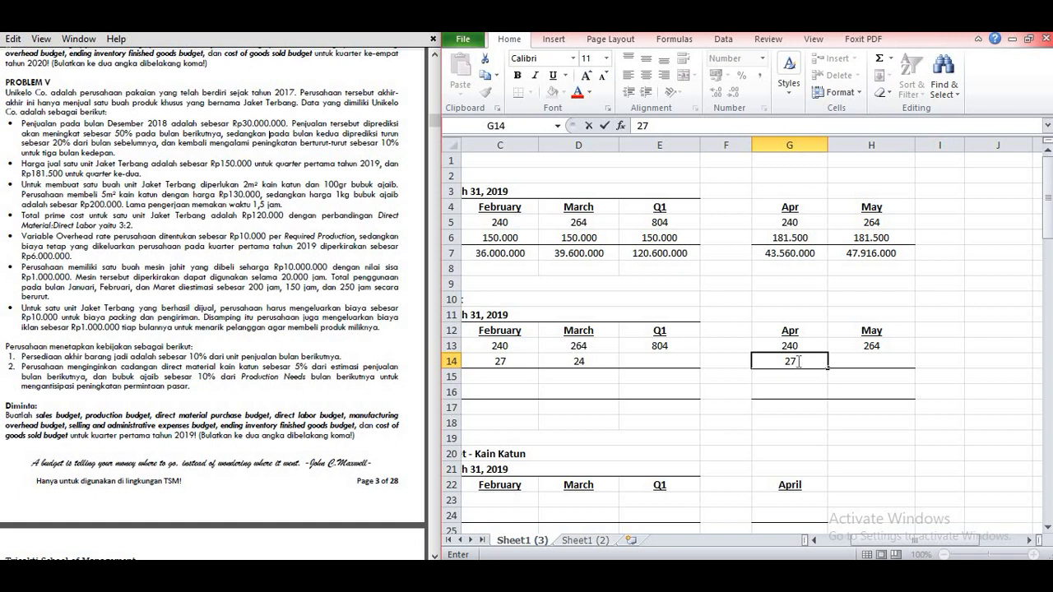
{"action": "key", "text": "Return"}
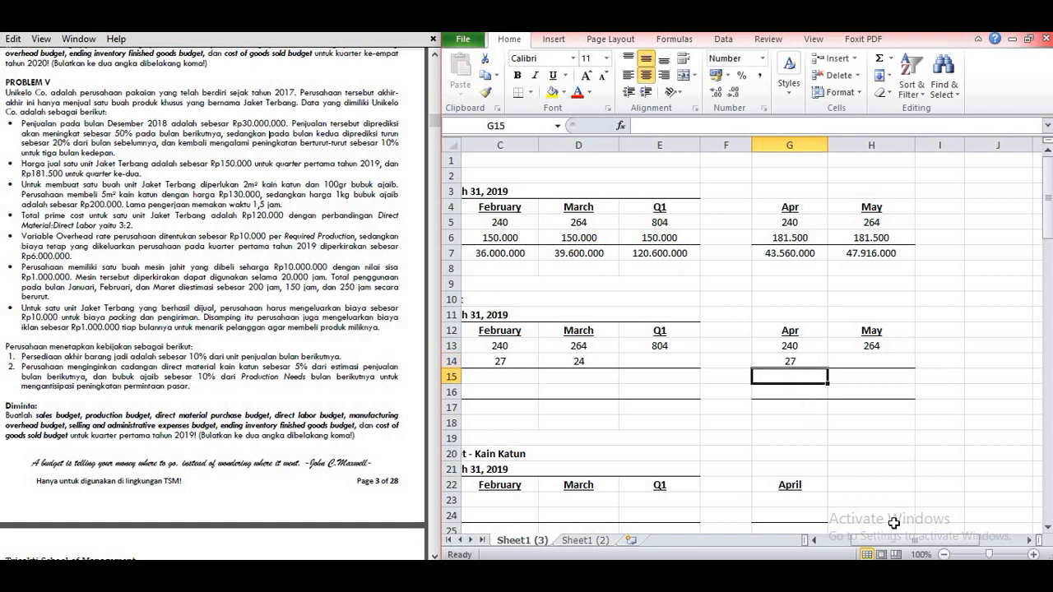
Step: Set the Q1 desired ending inventory in E14 equal to March's ending inventory (=D14)
{"action": "left_click_drag", "start_coordinate": [861, 540], "coordinate": [869, 542]}
{"action": "left_click", "coordinate": [972, 361]}
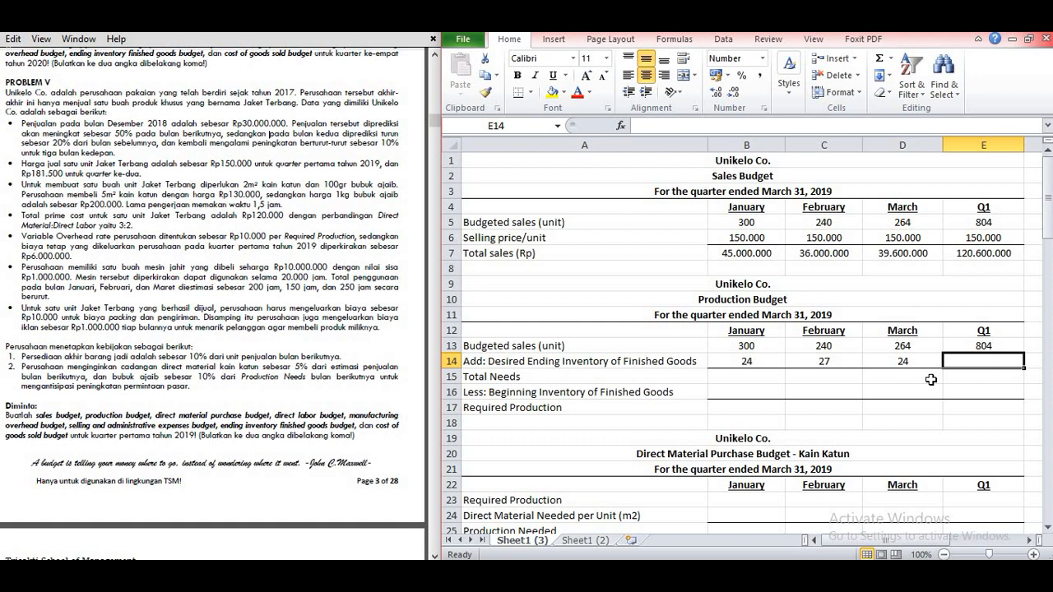
{"action": "type", "text": "="}
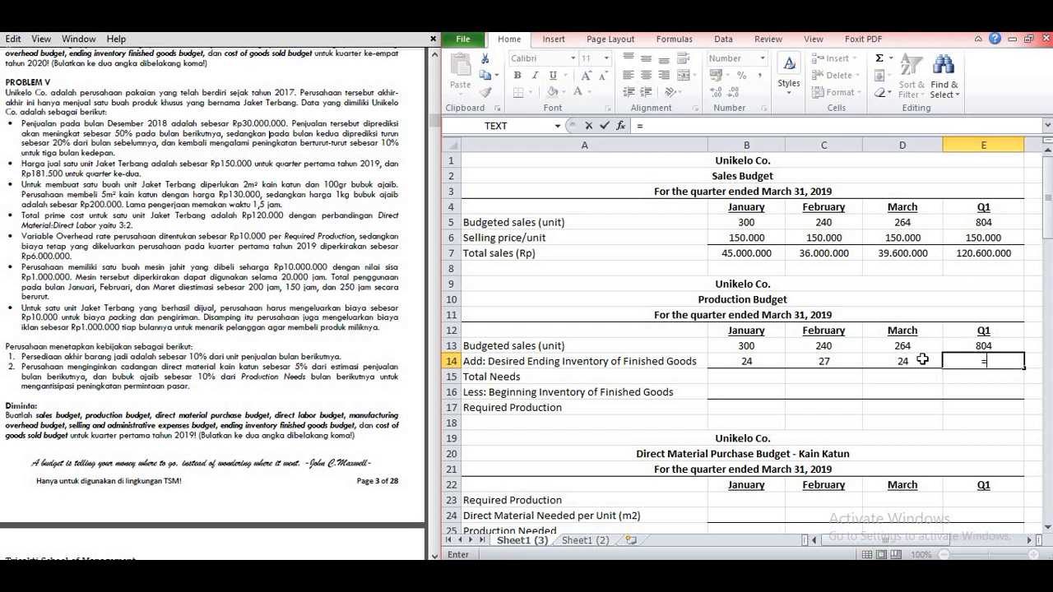
{"action": "left_click", "coordinate": [922, 359]}
{"action": "key", "text": "Return"}
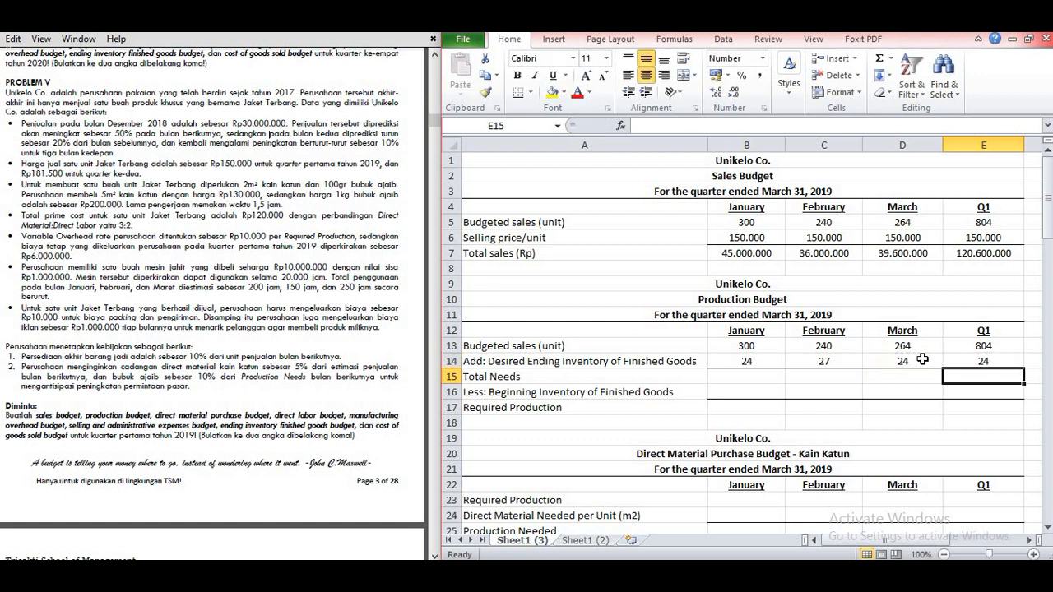
Step: Calculate January's Total Needs in B15 as sales plus ending inventory (=B13+B14) and fill the formula across through Q1 in E15
{"action": "left_click", "coordinate": [757, 375]}
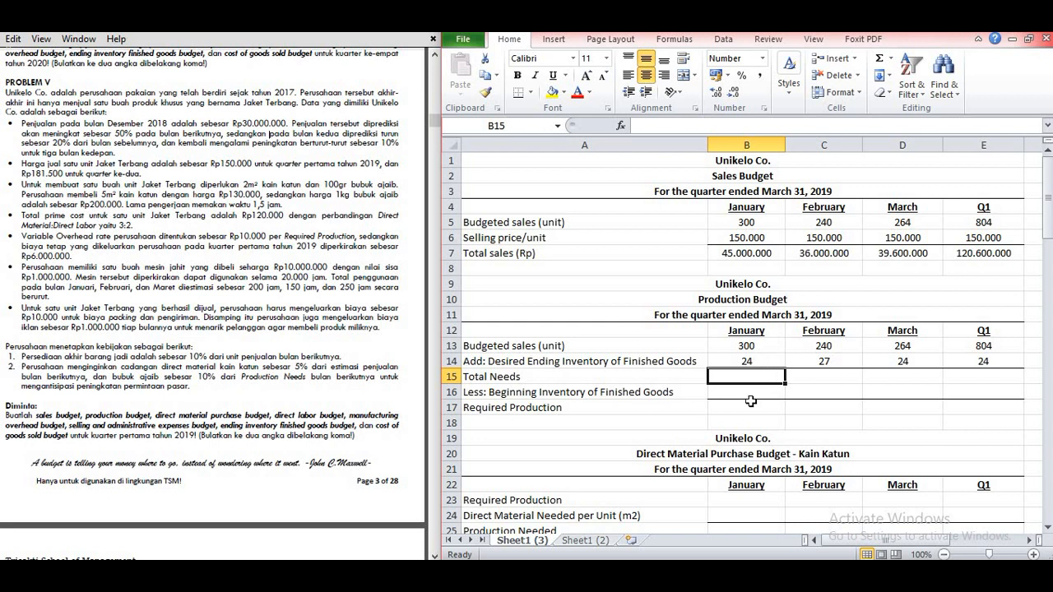
{"action": "type", "text": "="}
{"action": "key", "text": "Up"}
{"action": "key", "text": "Up"}
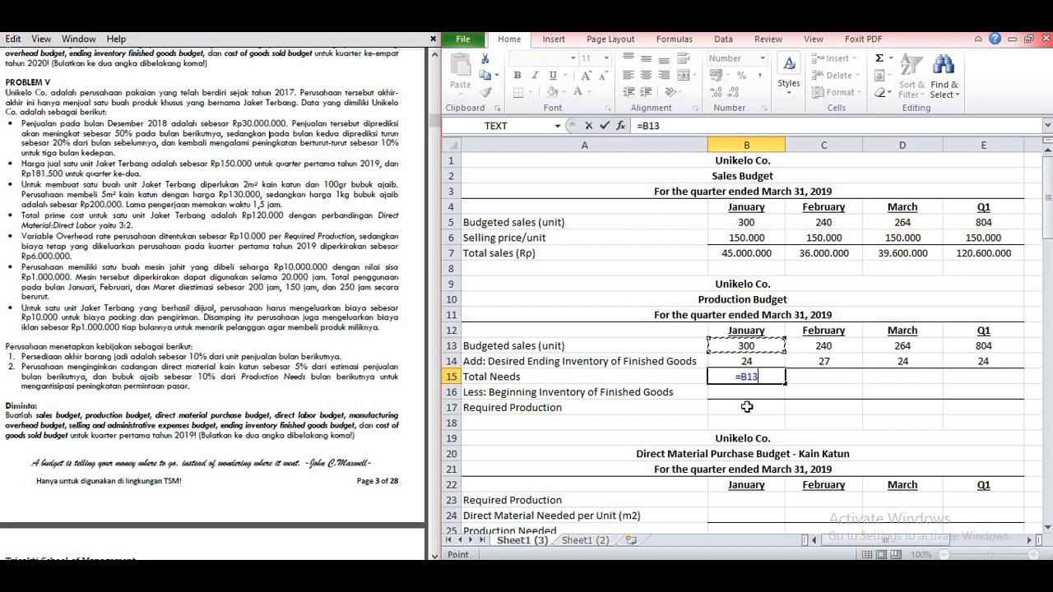
{"action": "type", "text": "+"}
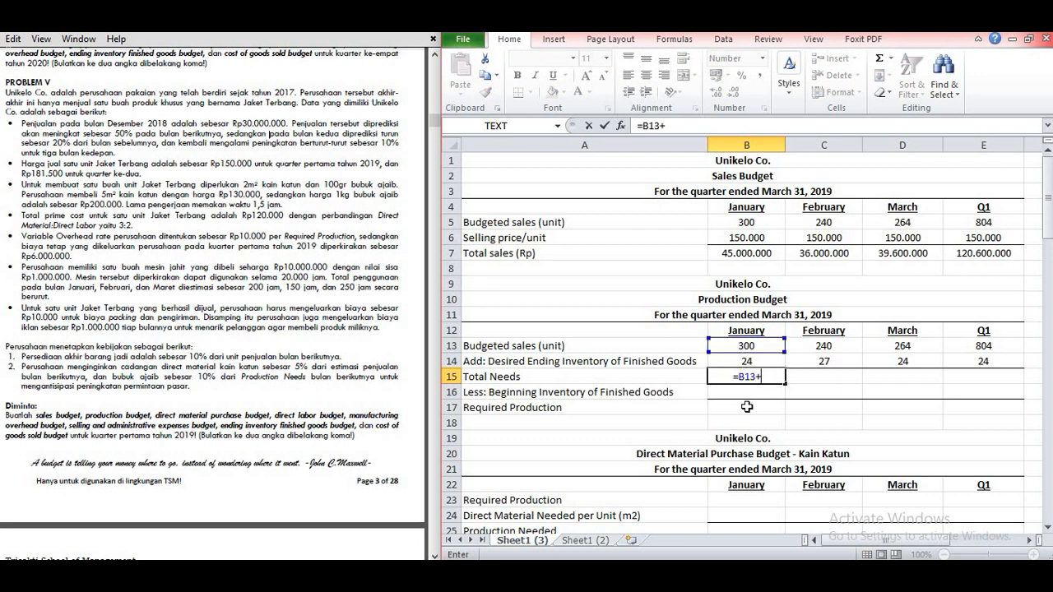
{"action": "left_click", "coordinate": [762, 363]}
{"action": "key", "text": "Return"}
{"action": "left_click", "coordinate": [762, 375]}
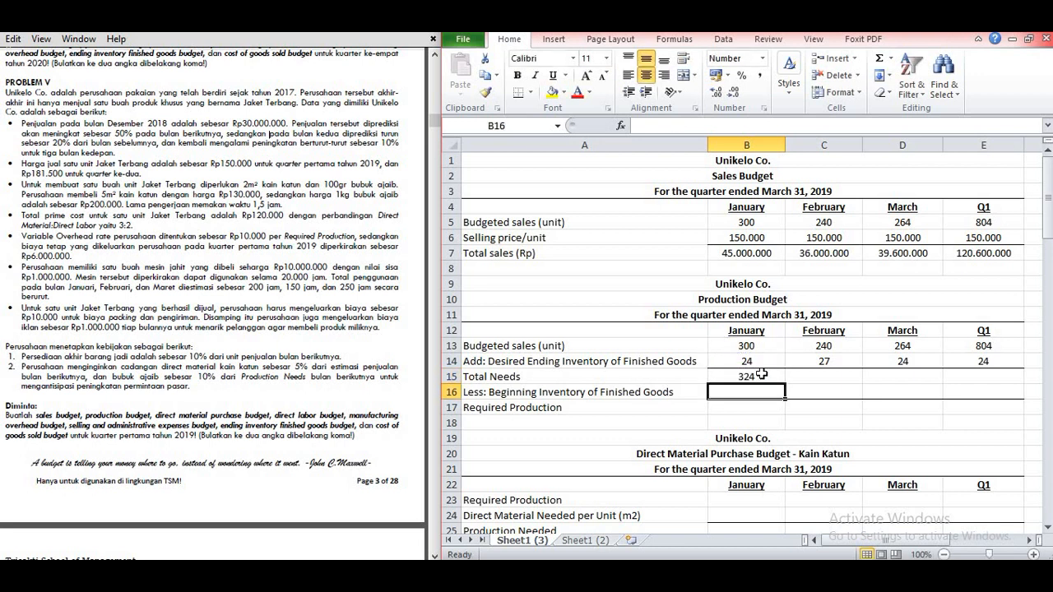
{"action": "left_click_drag", "start_coordinate": [785, 383], "coordinate": [991, 383]}
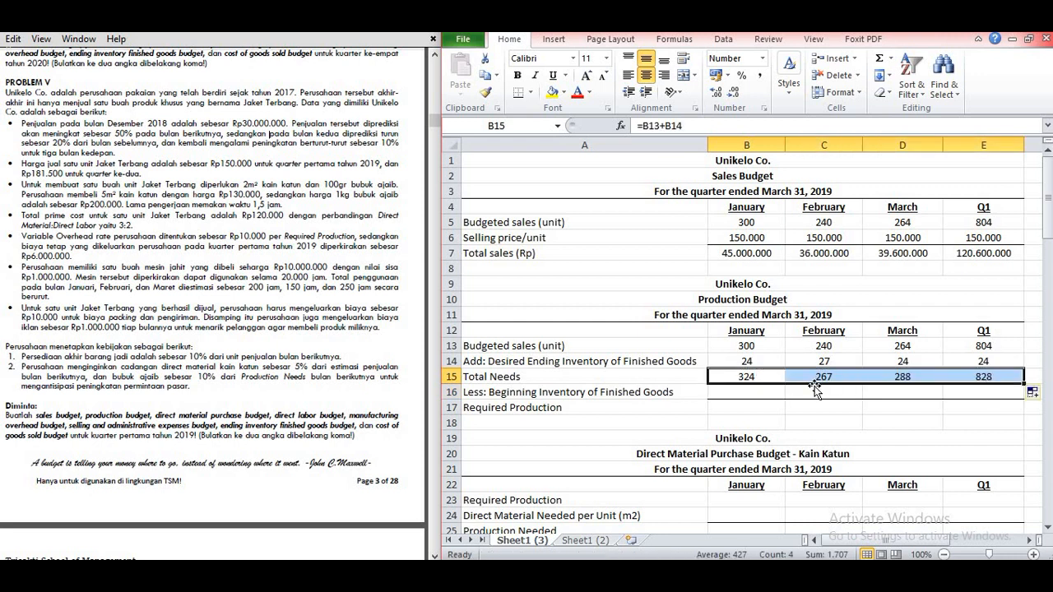
{"action": "left_click", "coordinate": [815, 388]}
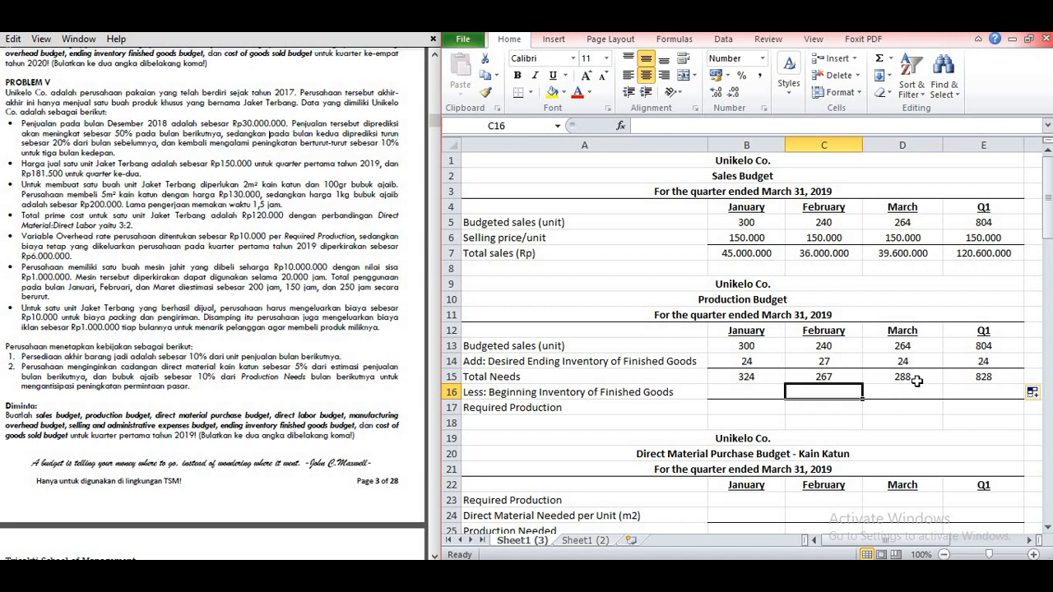
{"action": "left_click", "coordinate": [985, 375]}
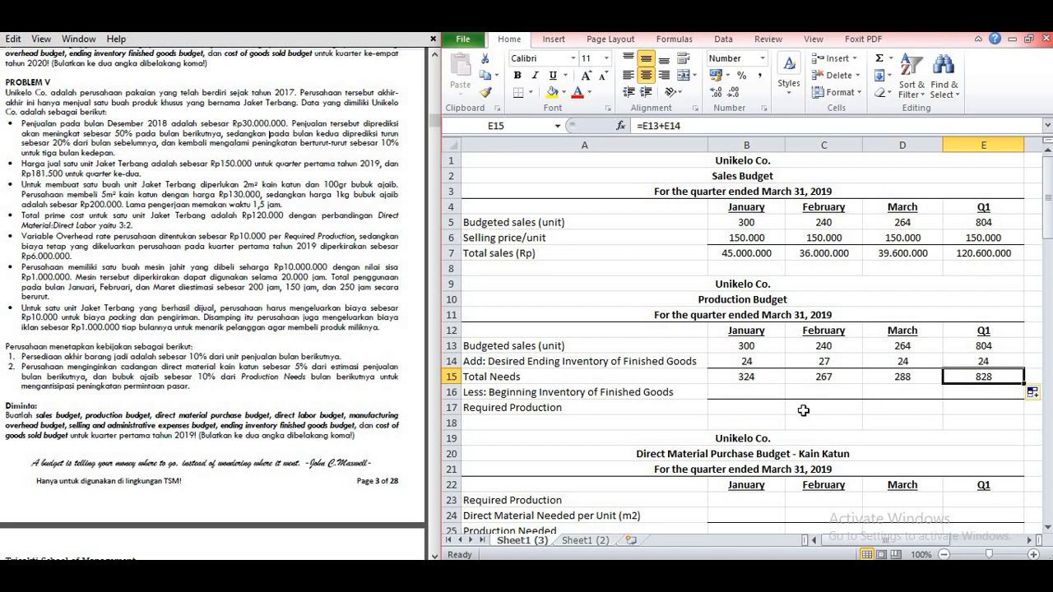
Step: Calculate January's beginning inventory of finished goods in B16 as 10% of January's budgeted sales (=10%*B13)
{"action": "left_click", "coordinate": [727, 395]}
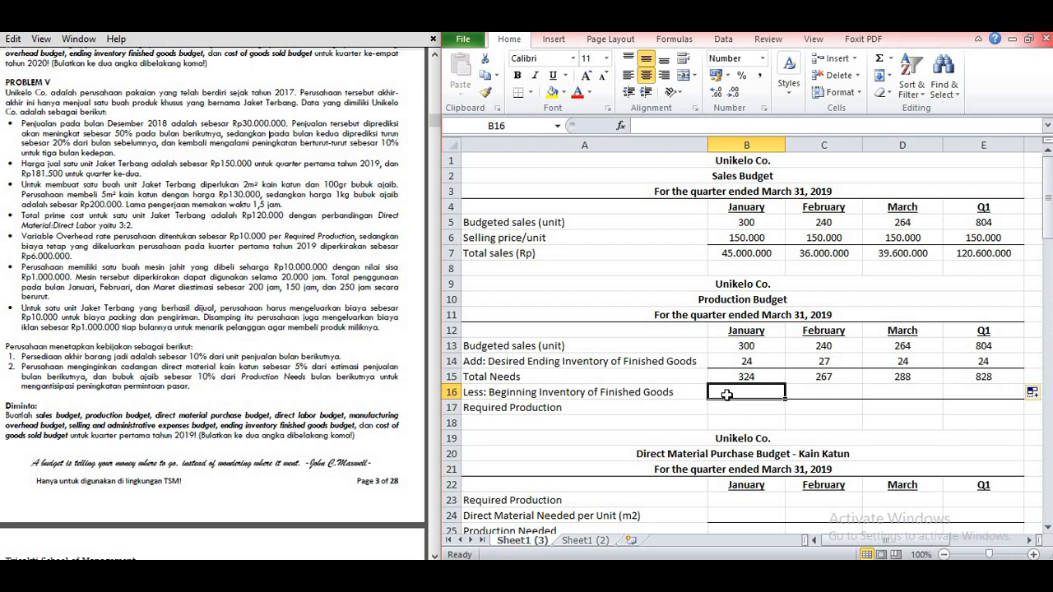
{"action": "left_click", "coordinate": [732, 361]}
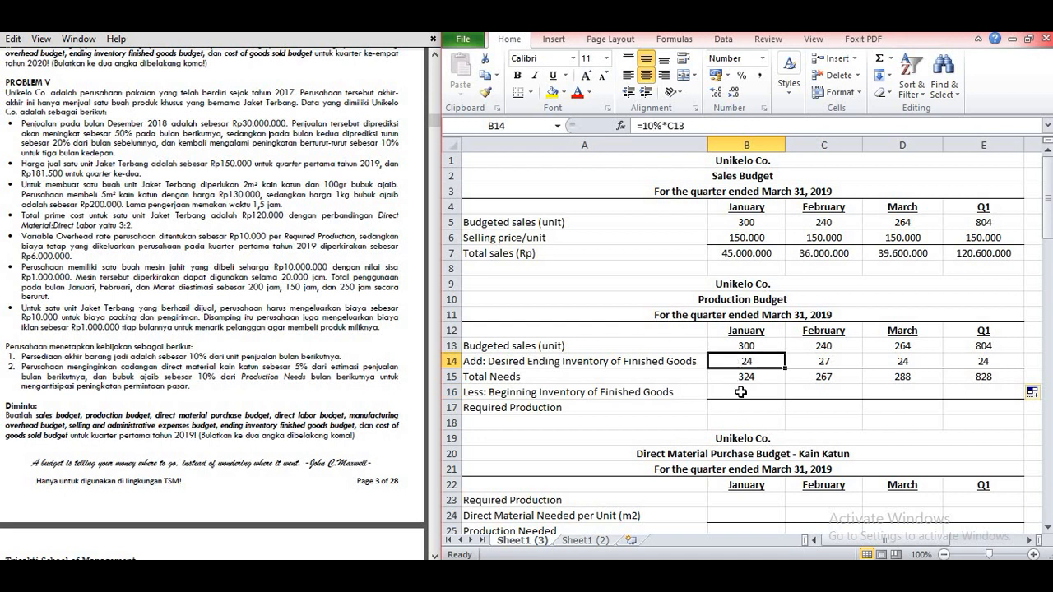
{"action": "left_click", "coordinate": [740, 392]}
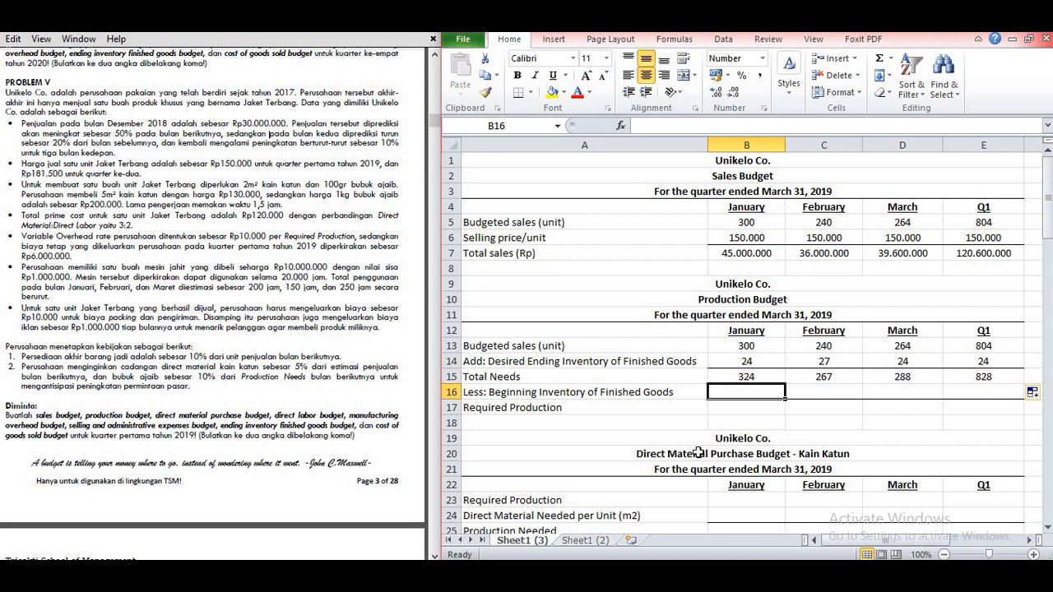
{"action": "type", "text": "=10%*"}
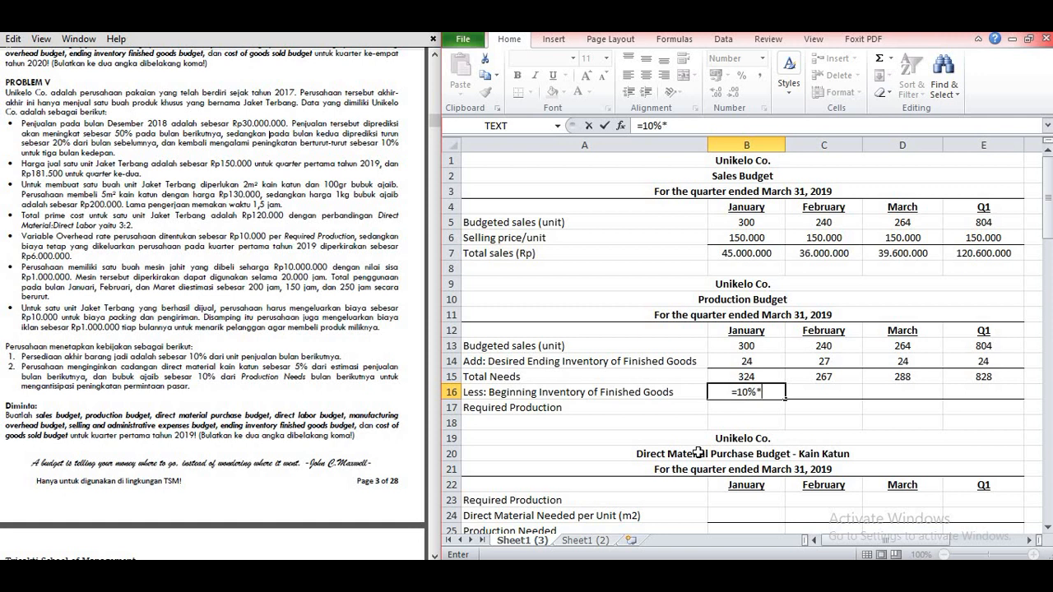
{"action": "left_click", "coordinate": [762, 350]}
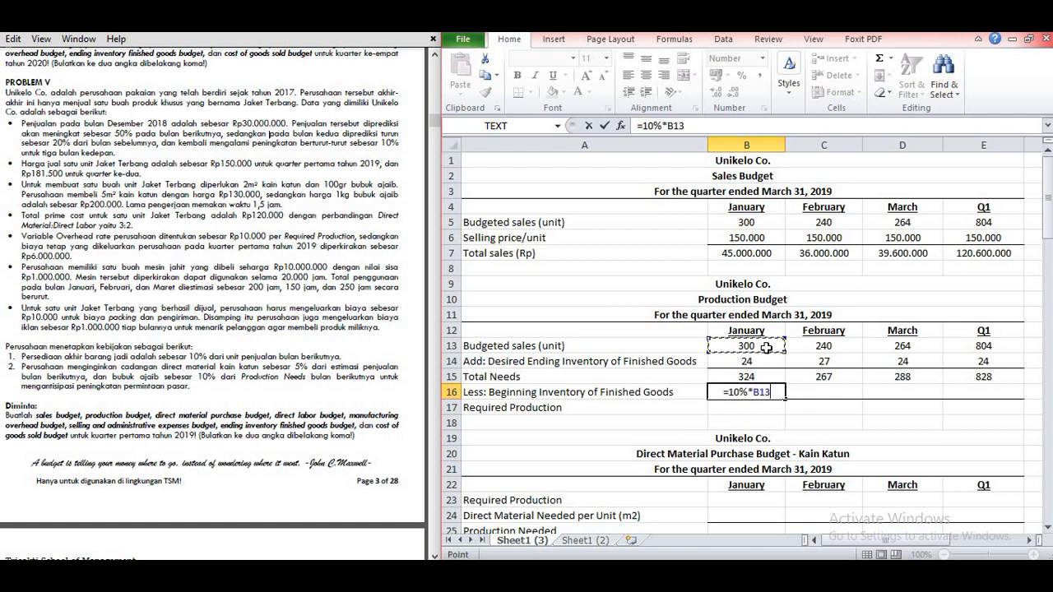
{"action": "key", "text": "Return"}
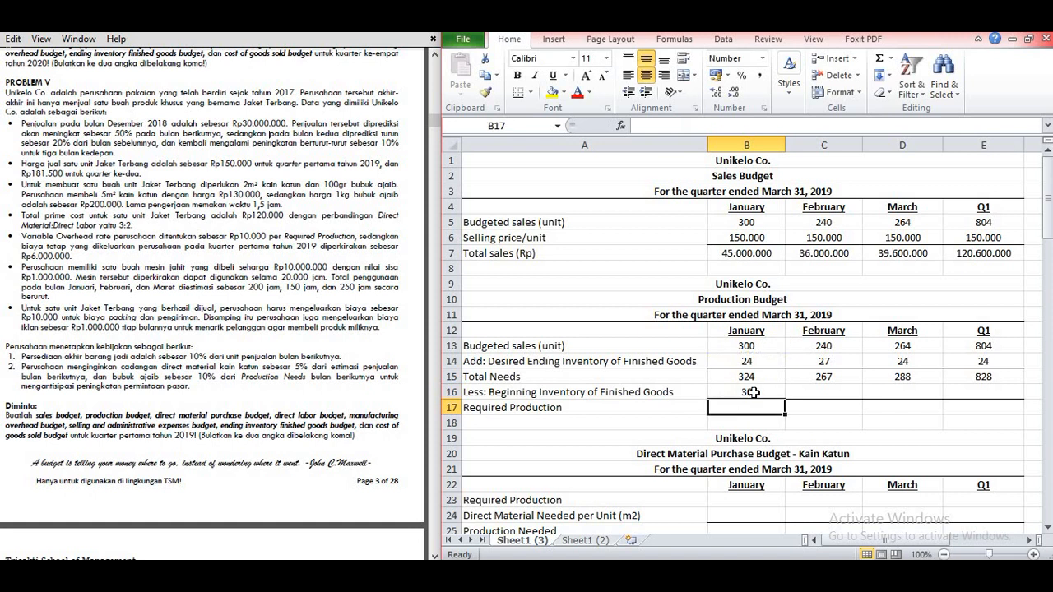
Step: Set the beginning inventory of finished goods in C16 and D16 to the previous month's desired ending inventory (=B14 and =C14)
{"action": "left_click", "coordinate": [819, 391]}
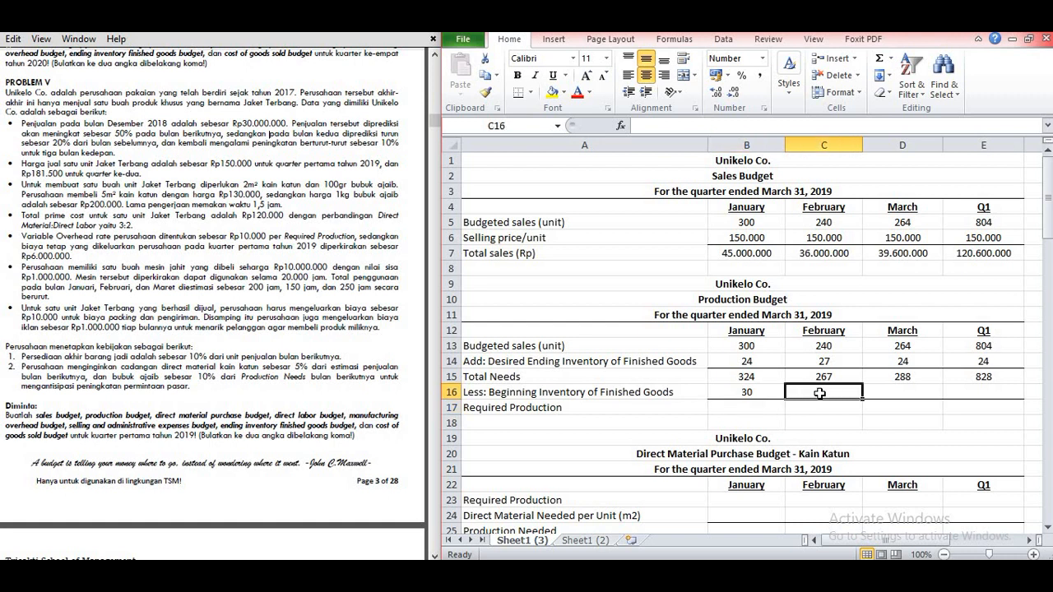
{"action": "type", "text": "="}
{"action": "left_click", "coordinate": [755, 362]}
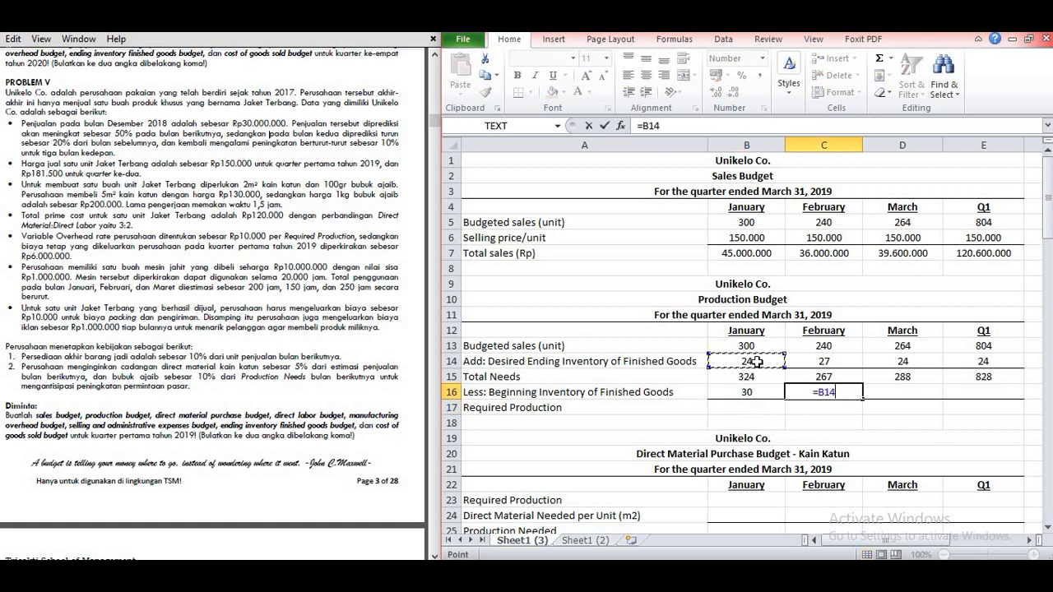
{"action": "key", "text": "Return"}
{"action": "left_click", "coordinate": [897, 392]}
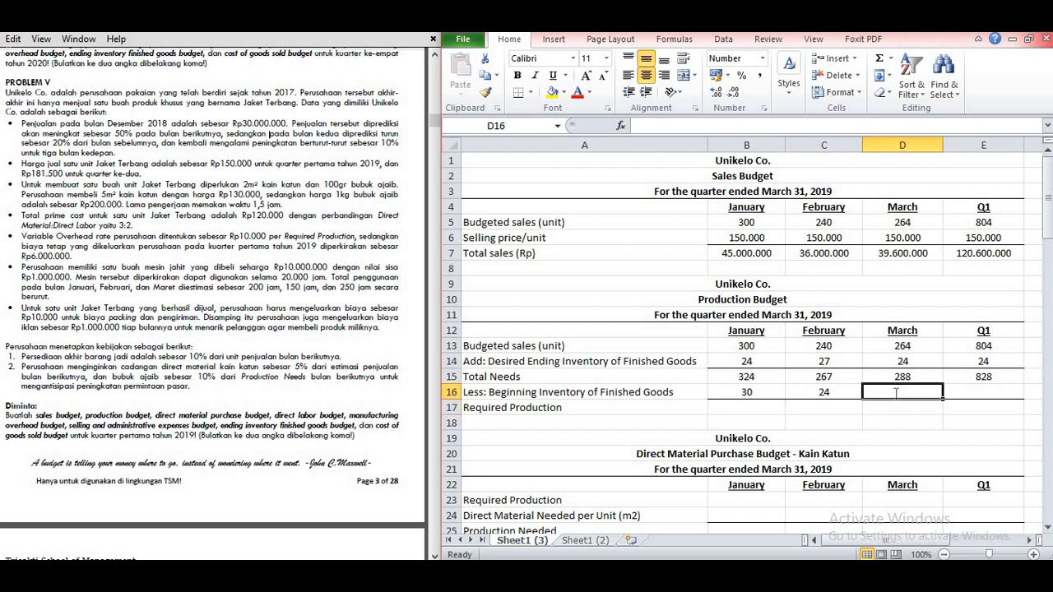
{"action": "type", "text": "="}
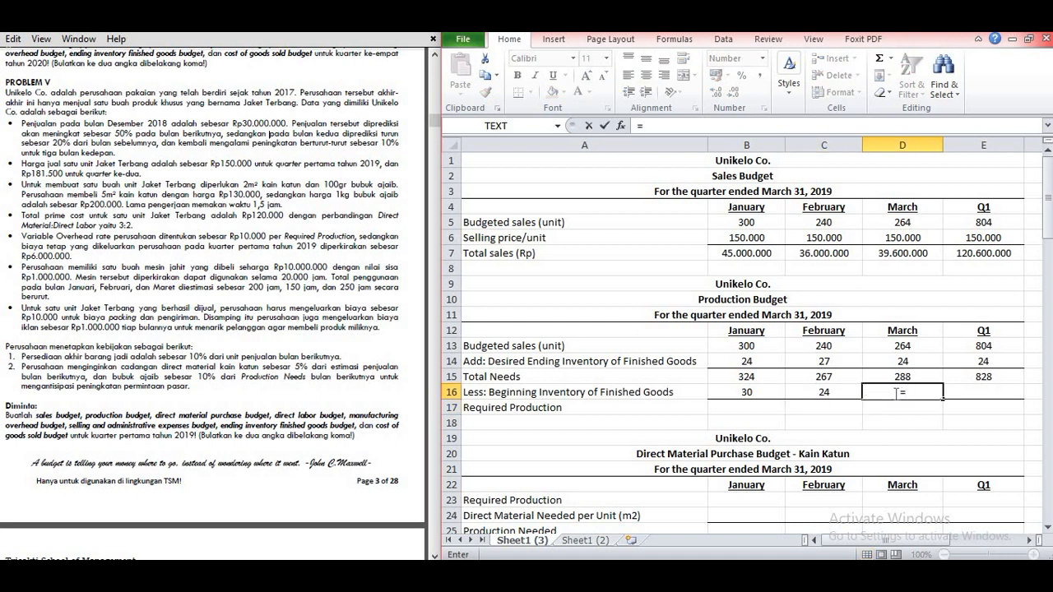
{"action": "left_click", "coordinate": [837, 360]}
{"action": "key", "text": "Return"}
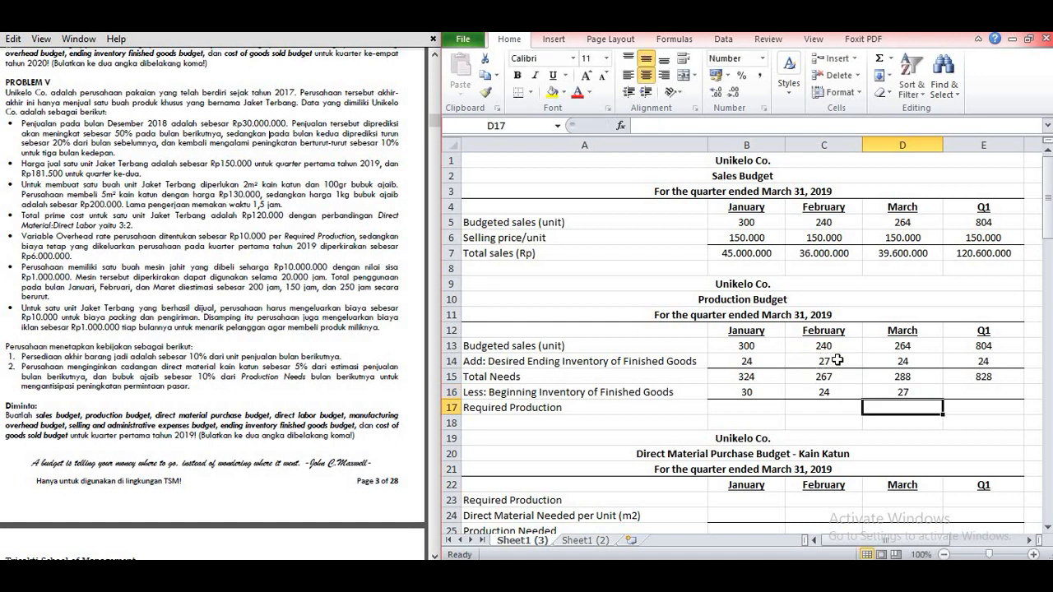
Step: Shade January's desired ending inventory (B14) and February's beginning inventory (C16) with the same light purple fill
{"action": "left_click", "coordinate": [740, 361]}
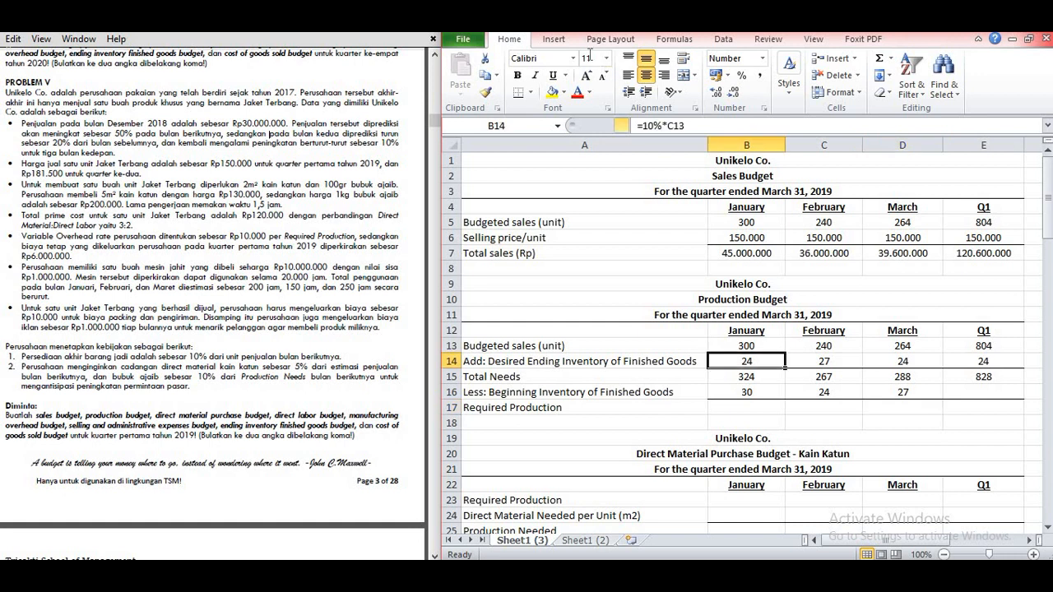
{"action": "left_click", "coordinate": [565, 93]}
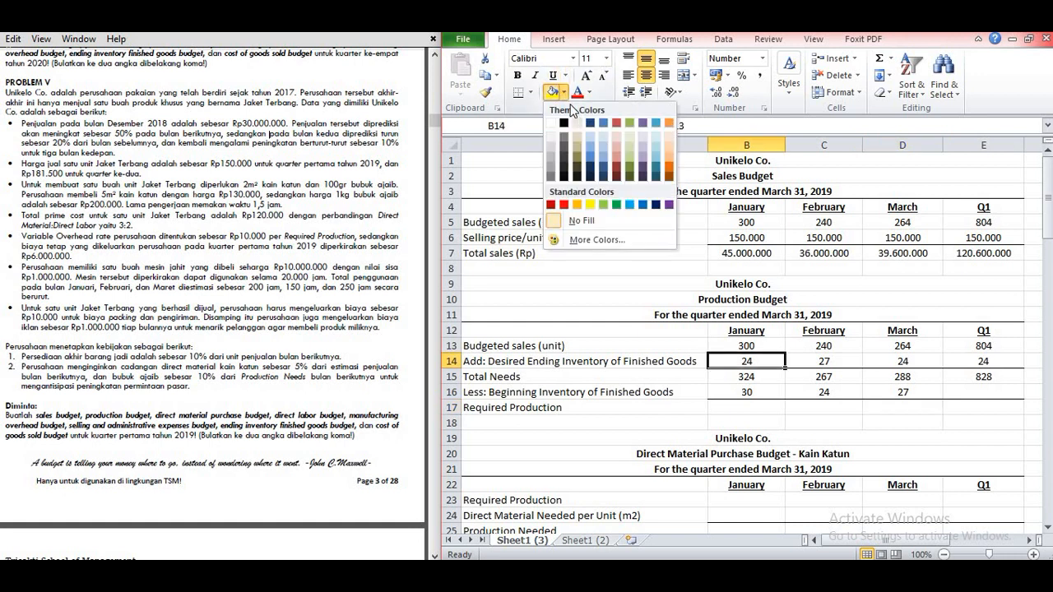
{"action": "left_click", "coordinate": [631, 142]}
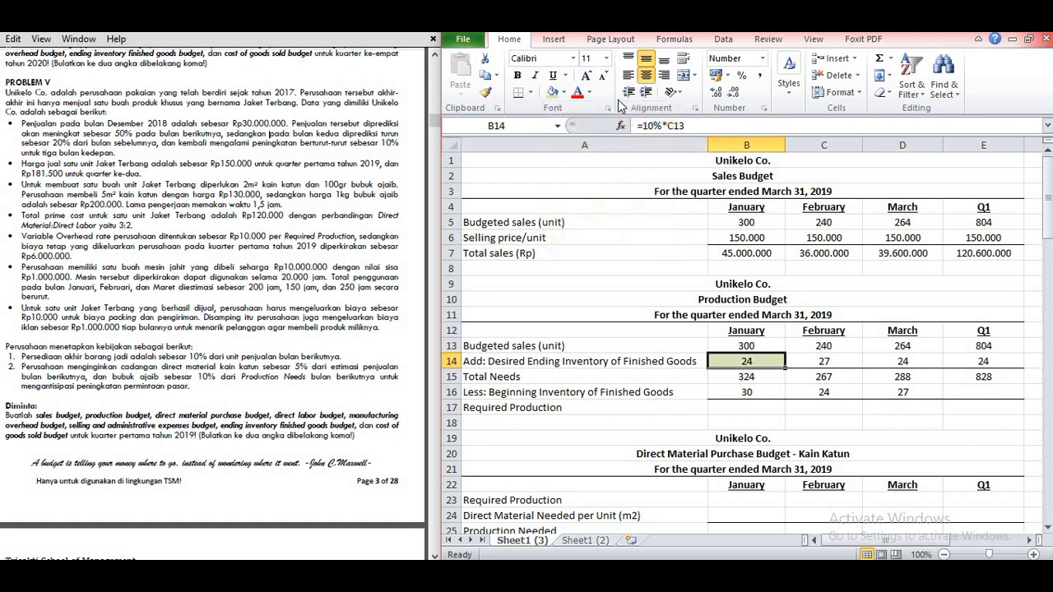
{"action": "left_click", "coordinate": [565, 95]}
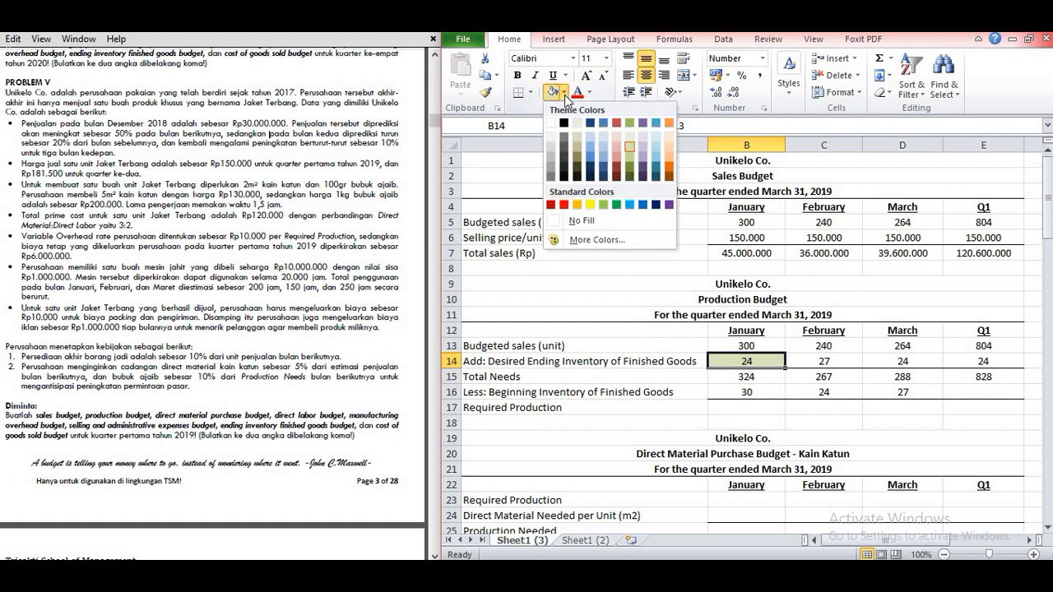
{"action": "left_click", "coordinate": [642, 145]}
{"action": "left_click", "coordinate": [834, 391]}
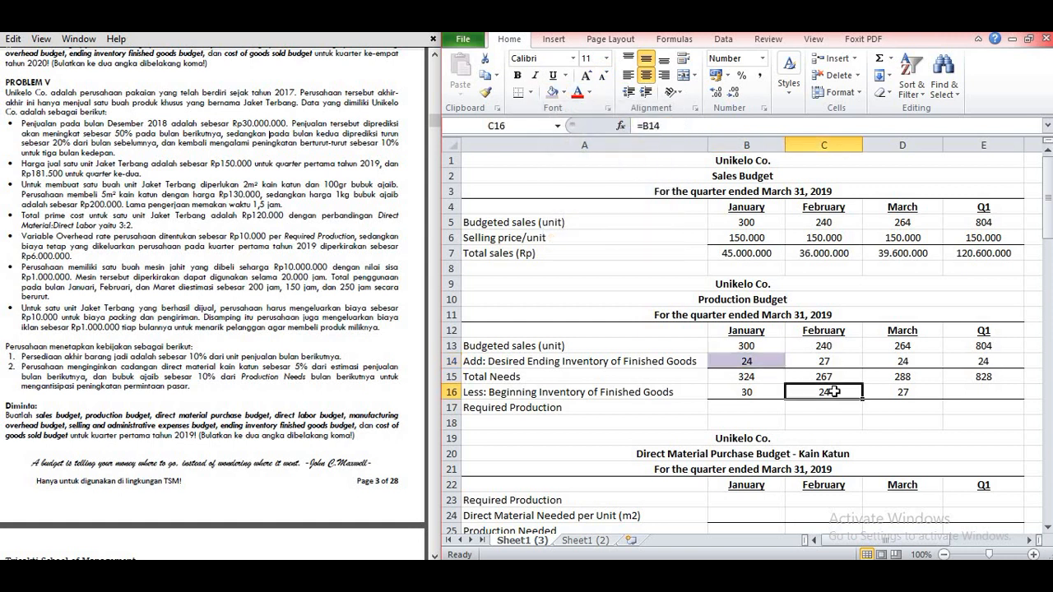
{"action": "left_click", "coordinate": [551, 95]}
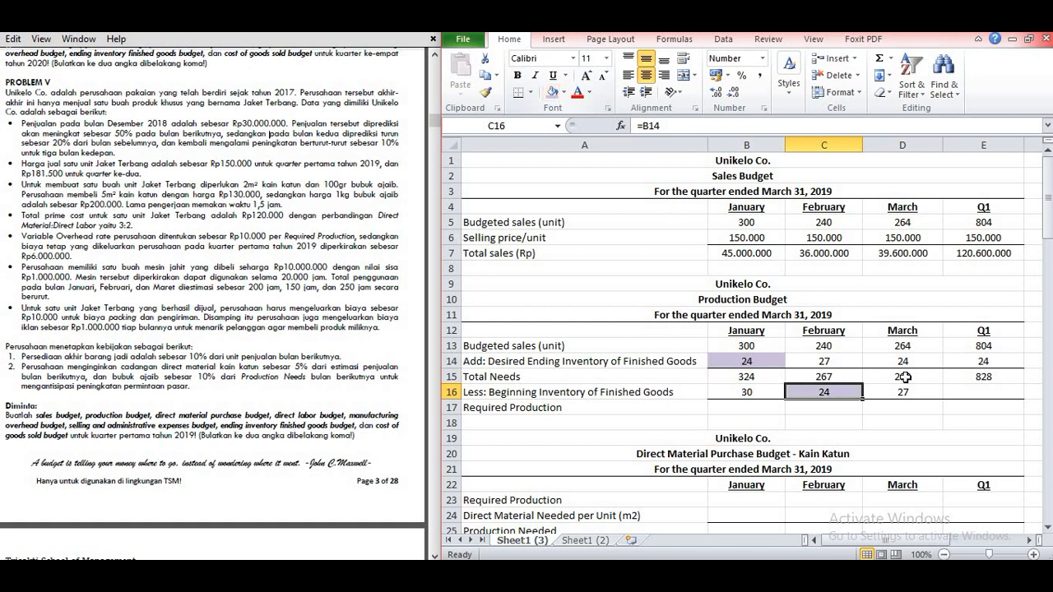
Step: Shade February's desired ending inventory (C14) and March's beginning inventory (D16) with the same light aqua fill
{"action": "left_click", "coordinate": [839, 365]}
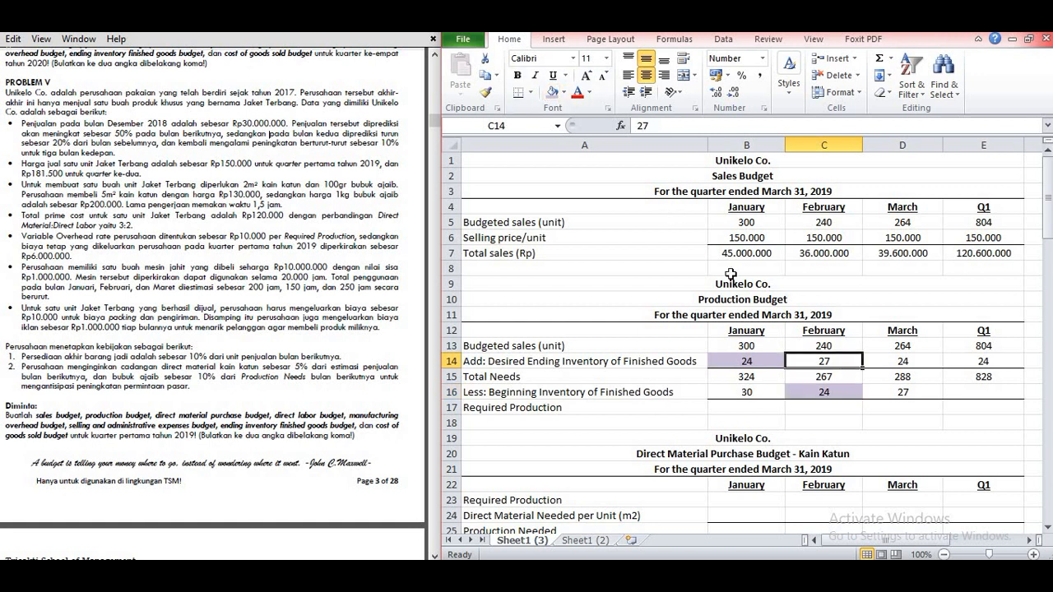
{"action": "left_click", "coordinate": [564, 92]}
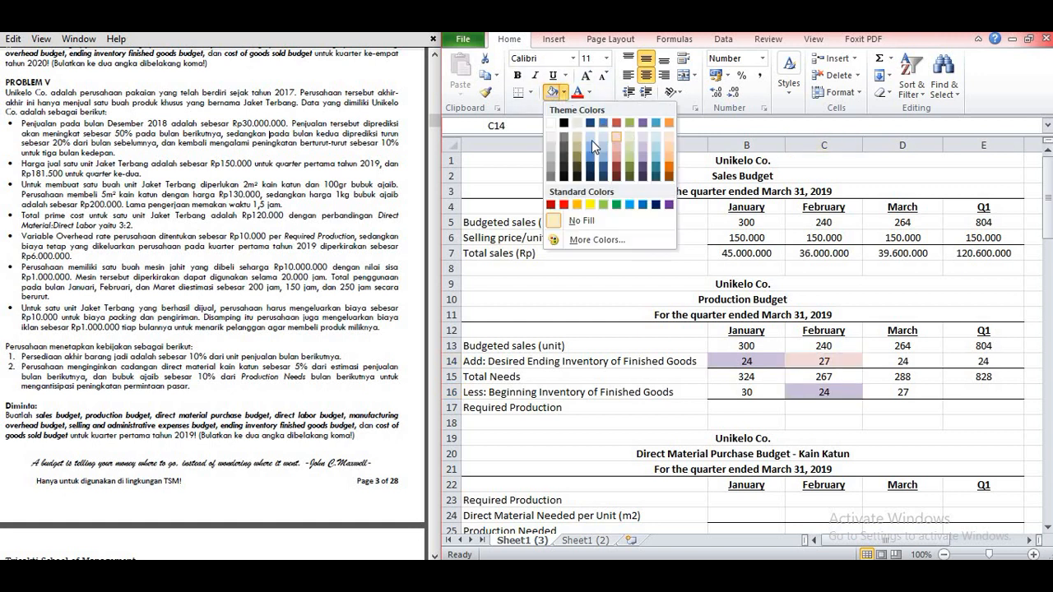
{"action": "left_click", "coordinate": [658, 144]}
{"action": "left_click", "coordinate": [880, 386]}
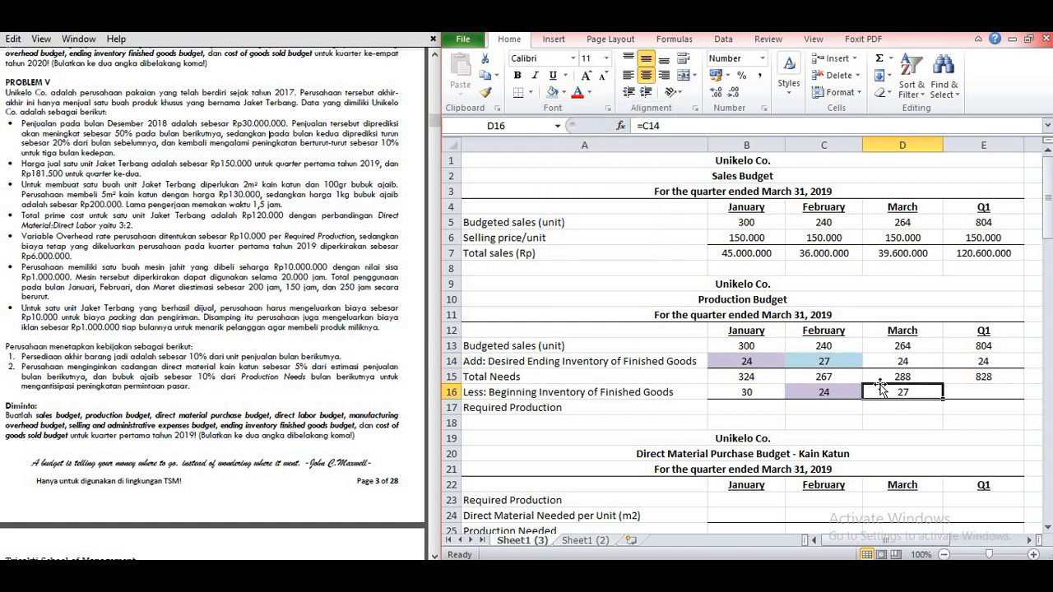
{"action": "left_click", "coordinate": [551, 93]}
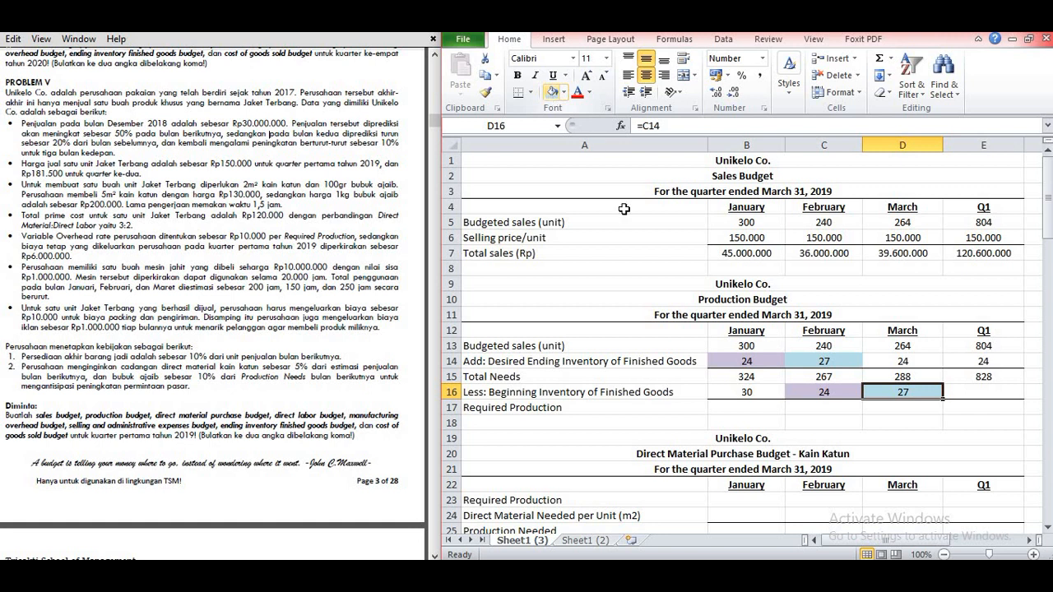
Step: Set the Q1 beginning inventory of finished goods in E16 equal to January's beginning inventory (=B16)
{"action": "left_click", "coordinate": [967, 390]}
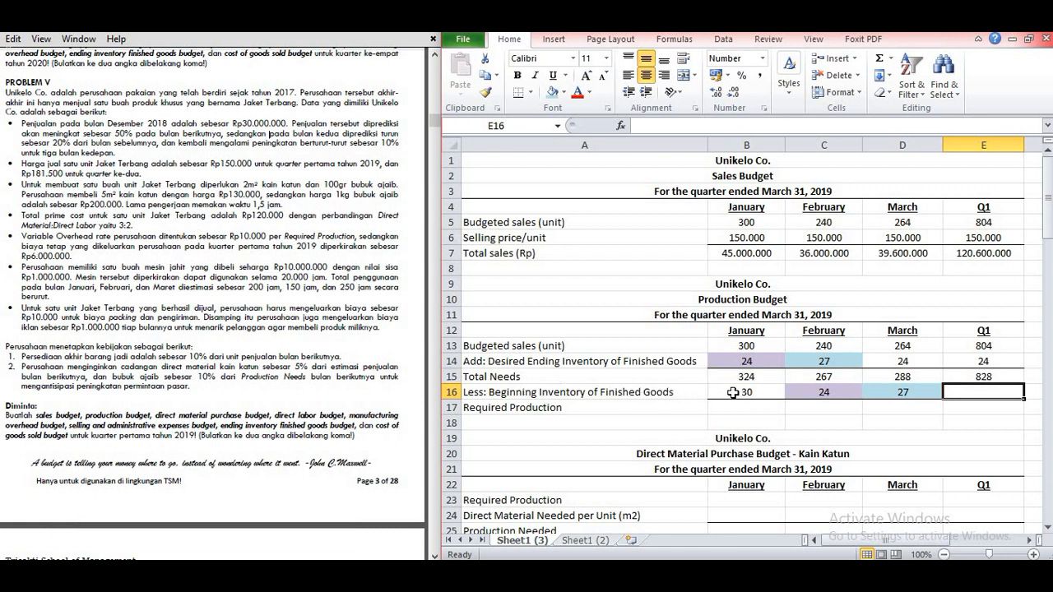
{"action": "type", "text": "="}
{"action": "left_click", "coordinate": [746, 392]}
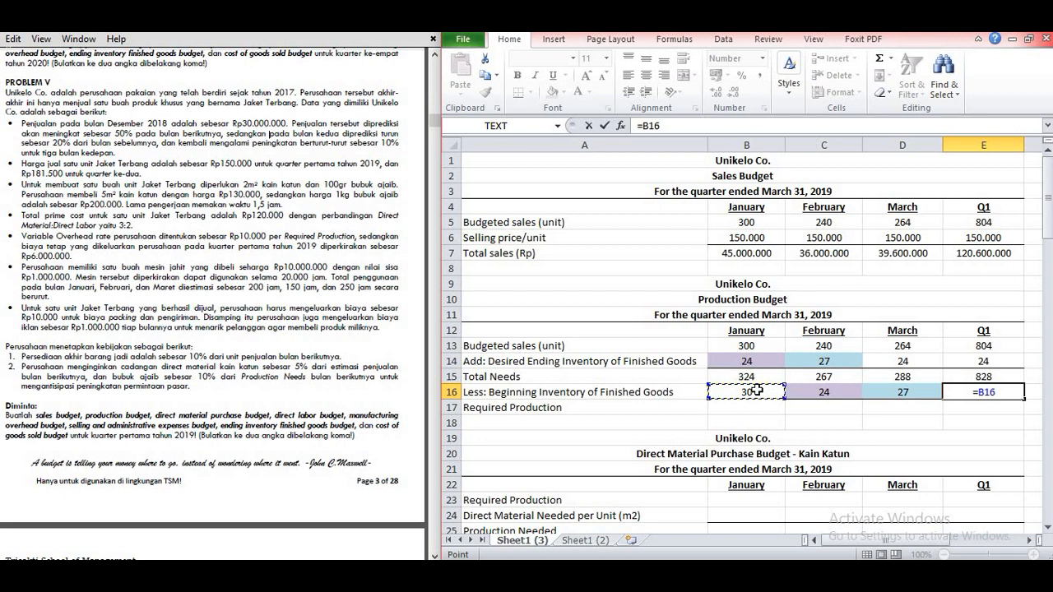
{"action": "key", "text": "Return"}
Step: Calculate January's Required Production in B17 as total needs minus beginning inventory (=B15-B16) and fill the formula across through Q1 in E17
{"action": "left_click", "coordinate": [724, 408]}
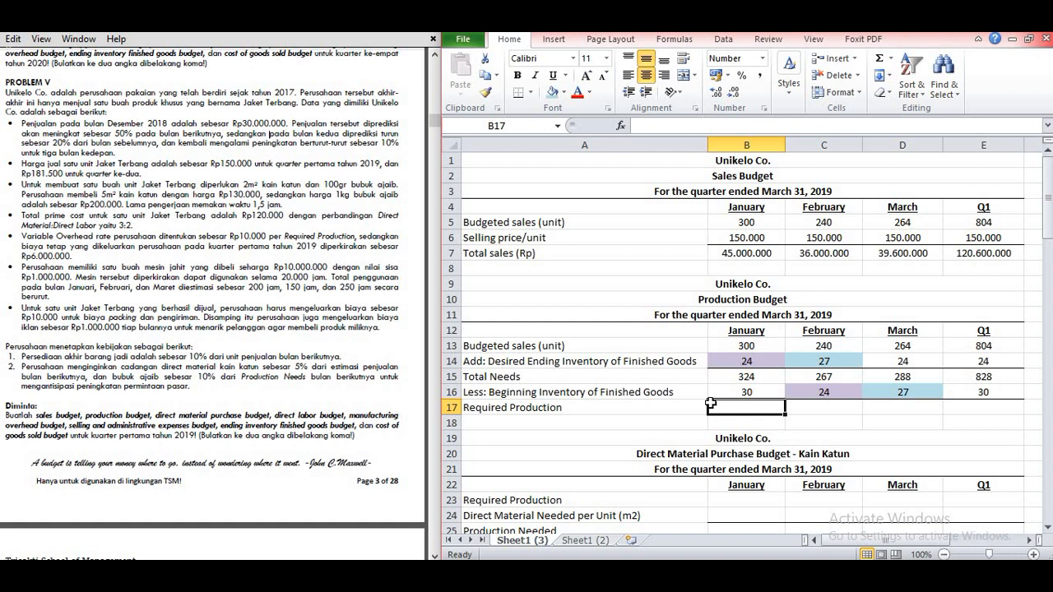
{"action": "type", "text": "="}
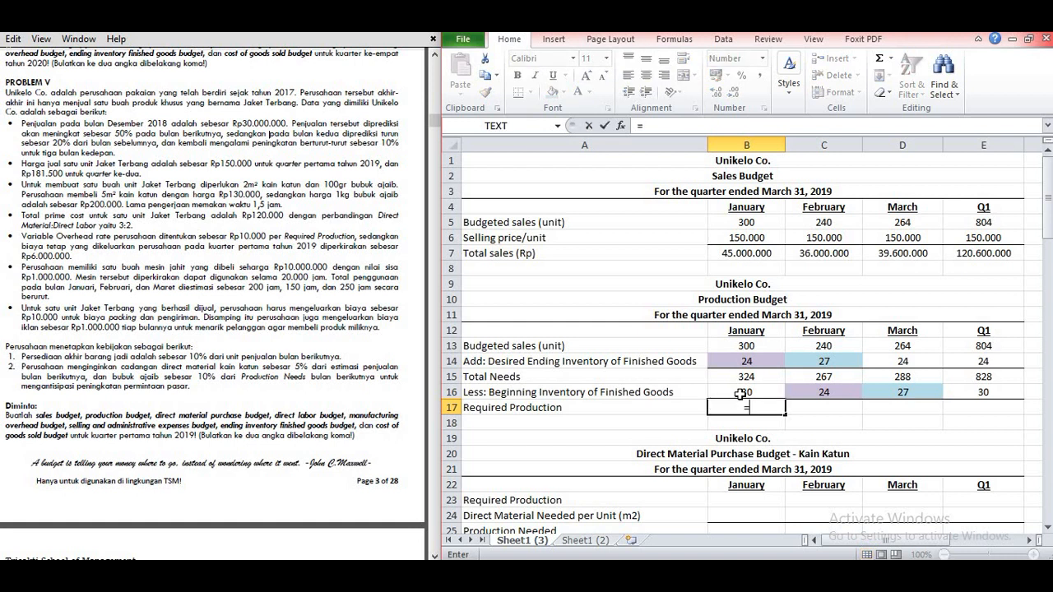
{"action": "left_click", "coordinate": [729, 377]}
{"action": "type", "text": "-"}
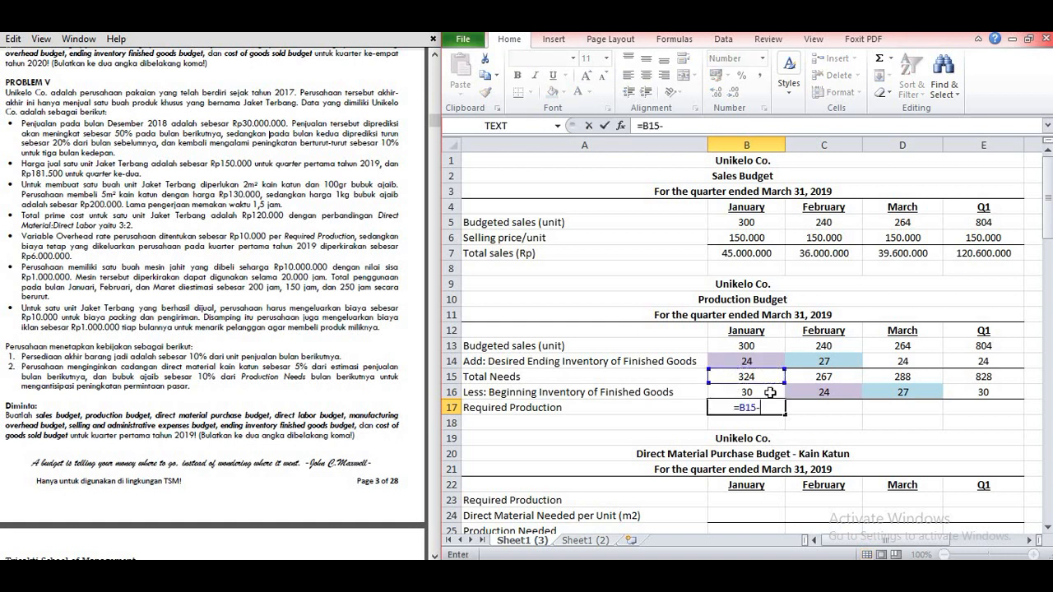
{"action": "left_click", "coordinate": [752, 393]}
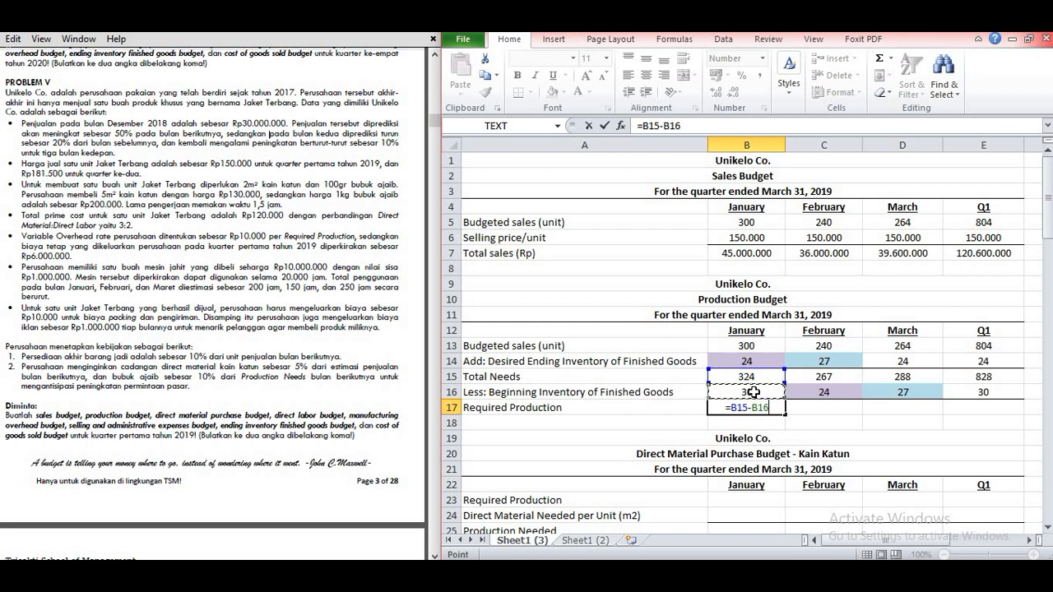
{"action": "key", "text": "Return"}
{"action": "left_click", "coordinate": [763, 407]}
{"action": "left_click_drag", "start_coordinate": [783, 417], "coordinate": [987, 406]}
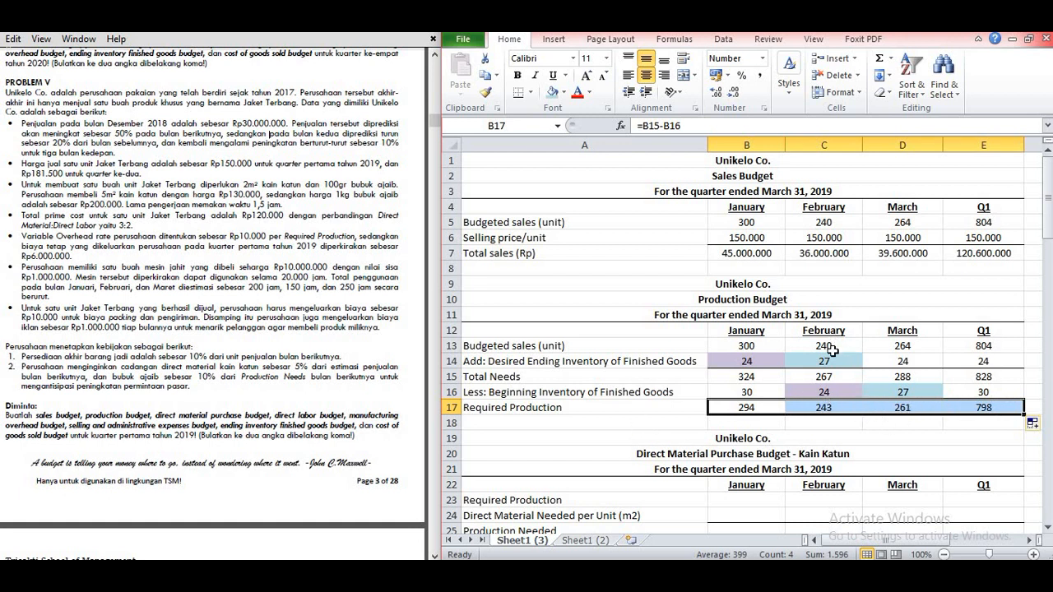
{"action": "left_click", "coordinate": [835, 412]}
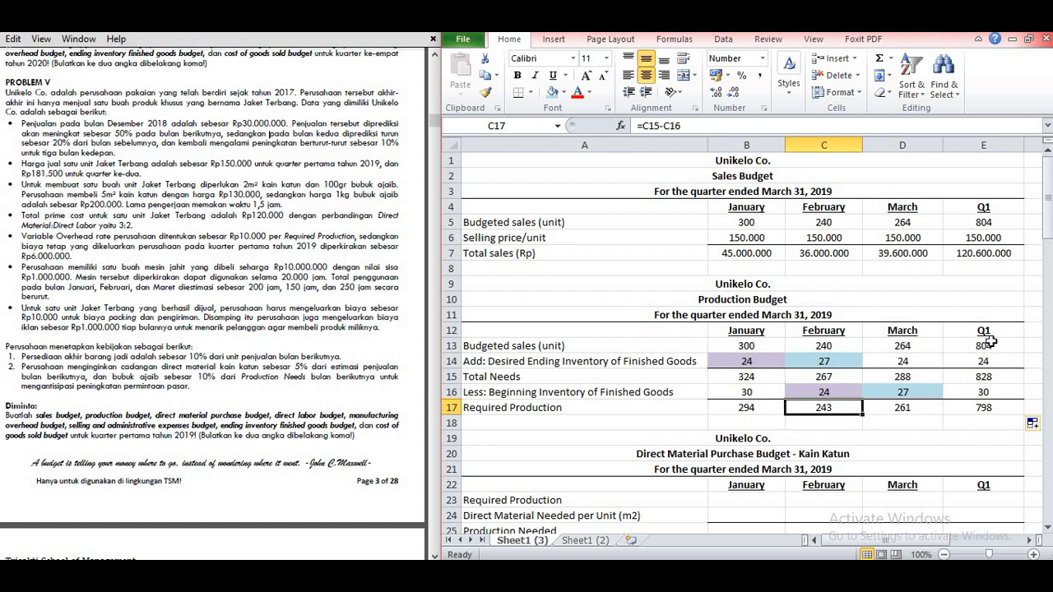
{"action": "left_click", "coordinate": [990, 409]}
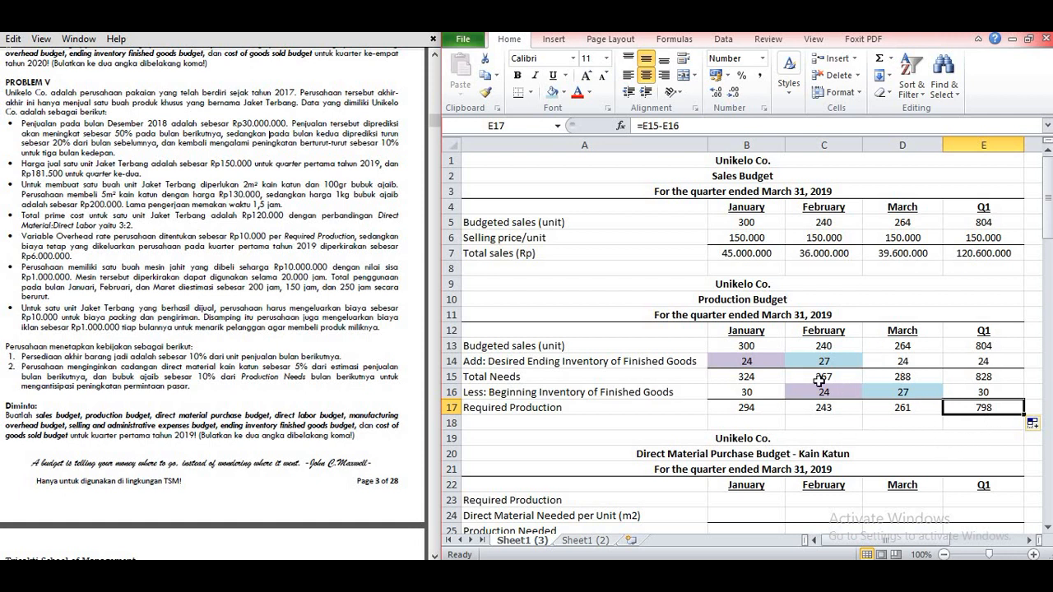
Step: Enter the Kain Katun purchase budget's Required Production in row 23 as 294, 243, 261 and 798 for January through Q1
{"action": "scroll", "coordinate": [731, 295], "scroll_direction": "down", "scroll_amount": 2}
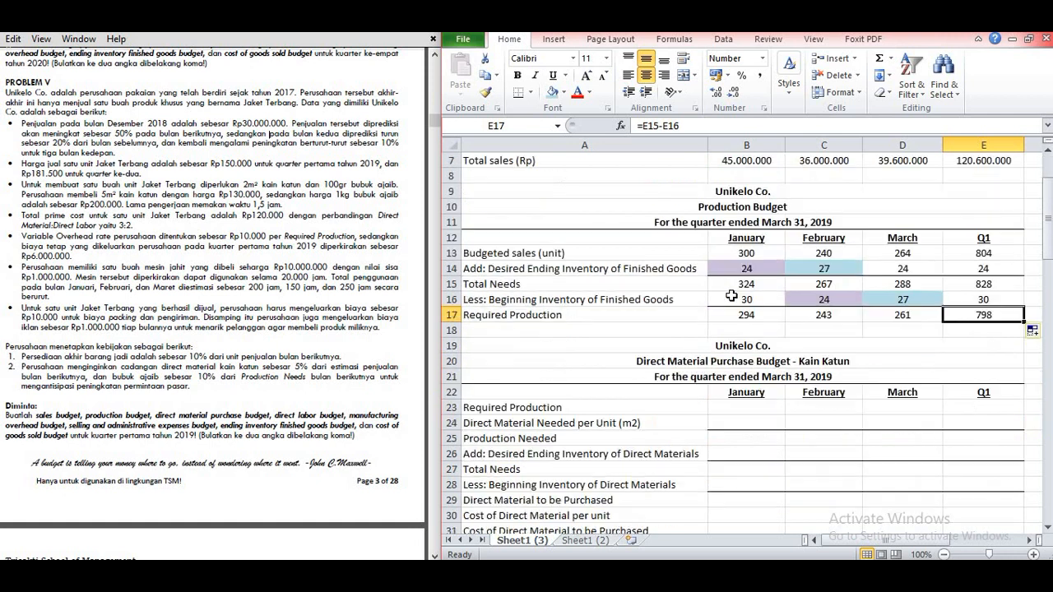
{"action": "scroll", "coordinate": [731, 296], "scroll_direction": "down", "scroll_amount": 1}
{"action": "scroll", "coordinate": [732, 296], "scroll_direction": "up", "scroll_amount": 1}
{"action": "scroll", "coordinate": [687, 324], "scroll_direction": "down", "scroll_amount": 1}
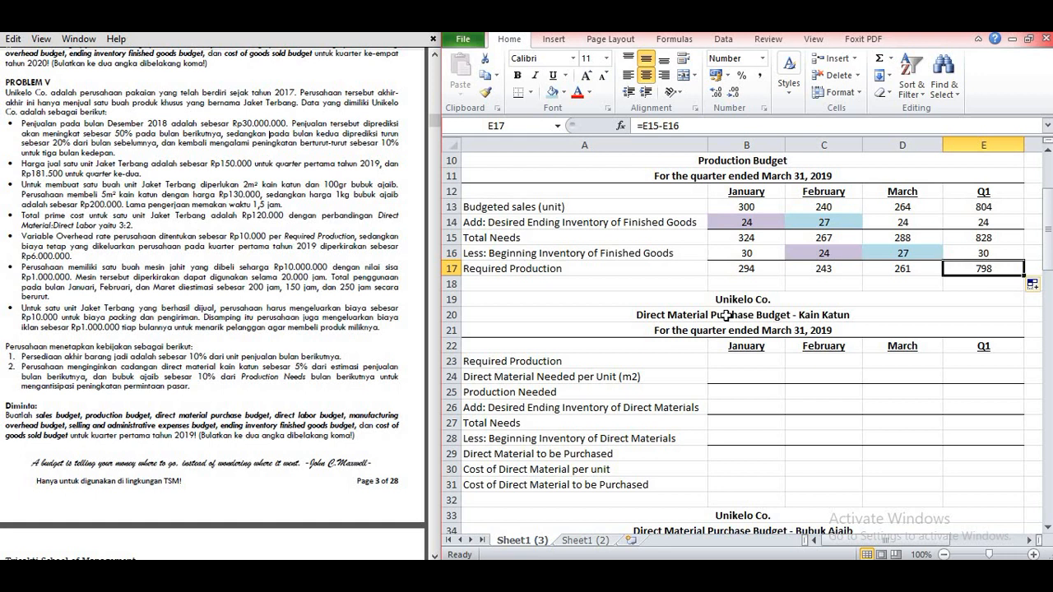
{"action": "scroll", "coordinate": [729, 315], "scroll_direction": "down", "scroll_amount": 2}
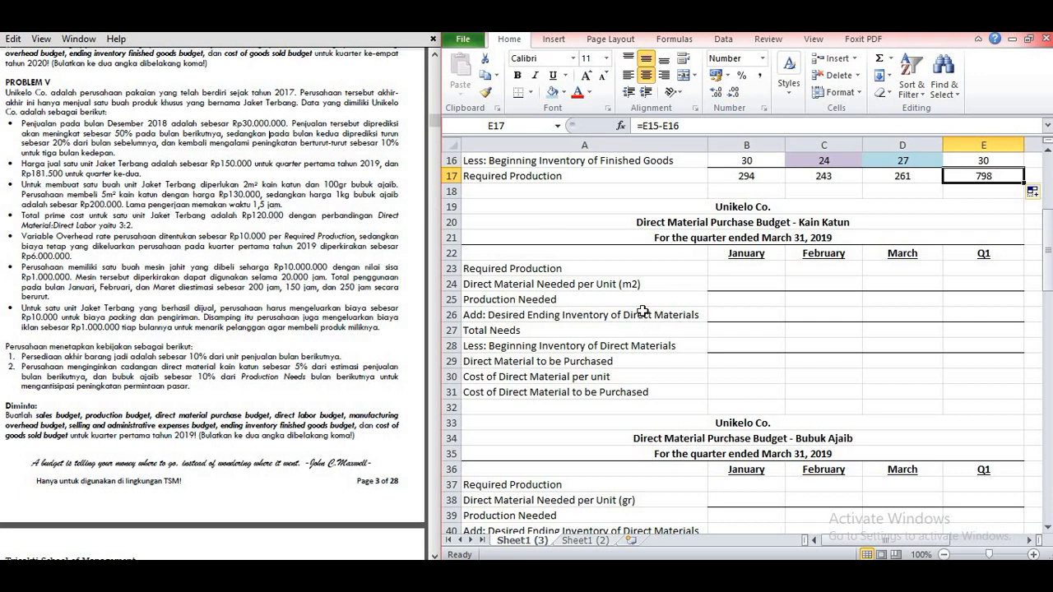
{"action": "left_click", "coordinate": [728, 272]}
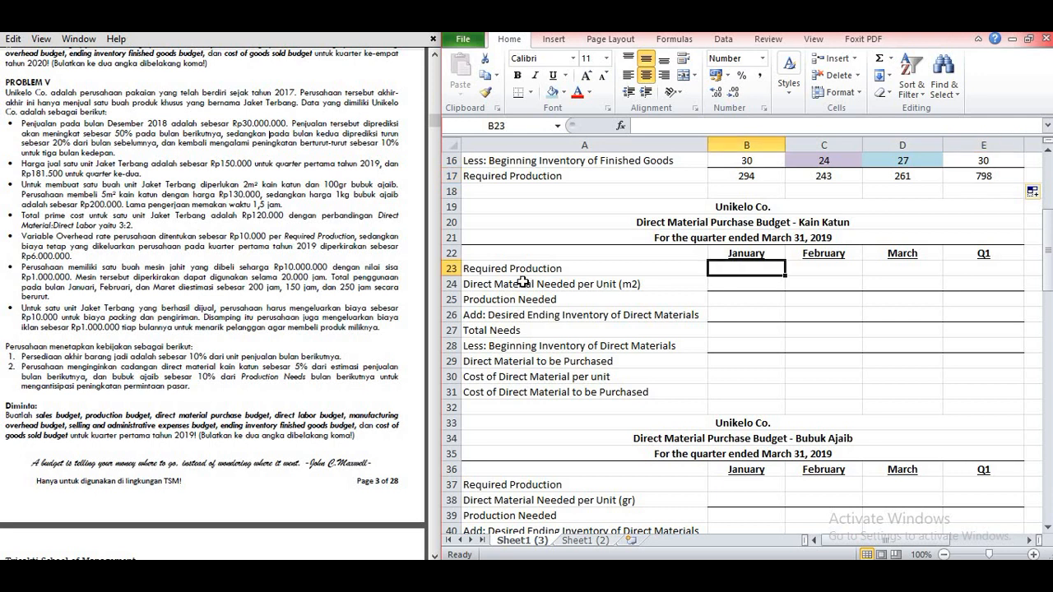
{"action": "scroll", "coordinate": [605, 282], "scroll_direction": "up", "scroll_amount": 2}
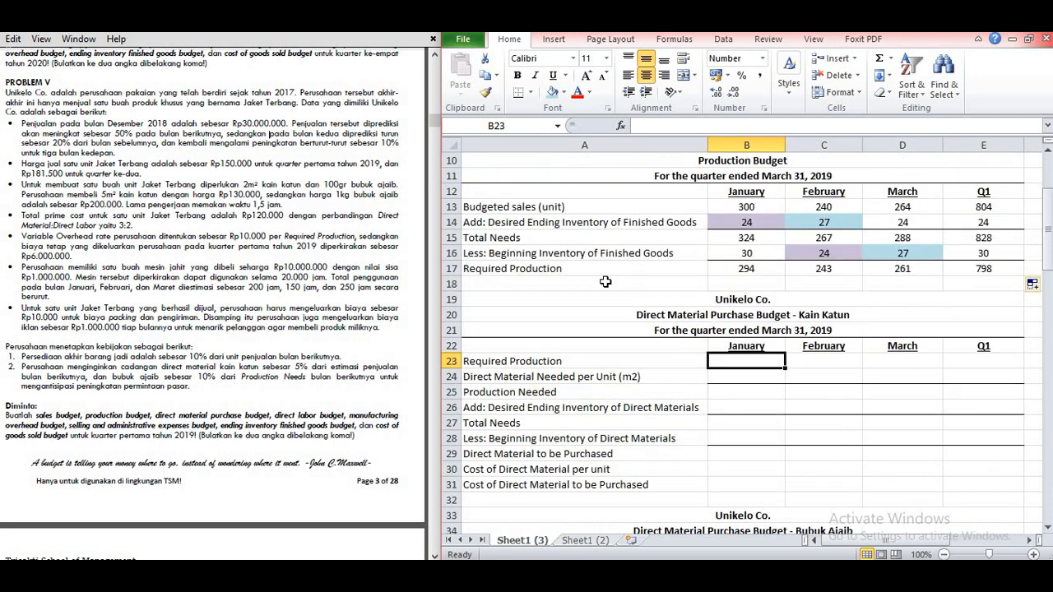
{"action": "type", "text": "294"}
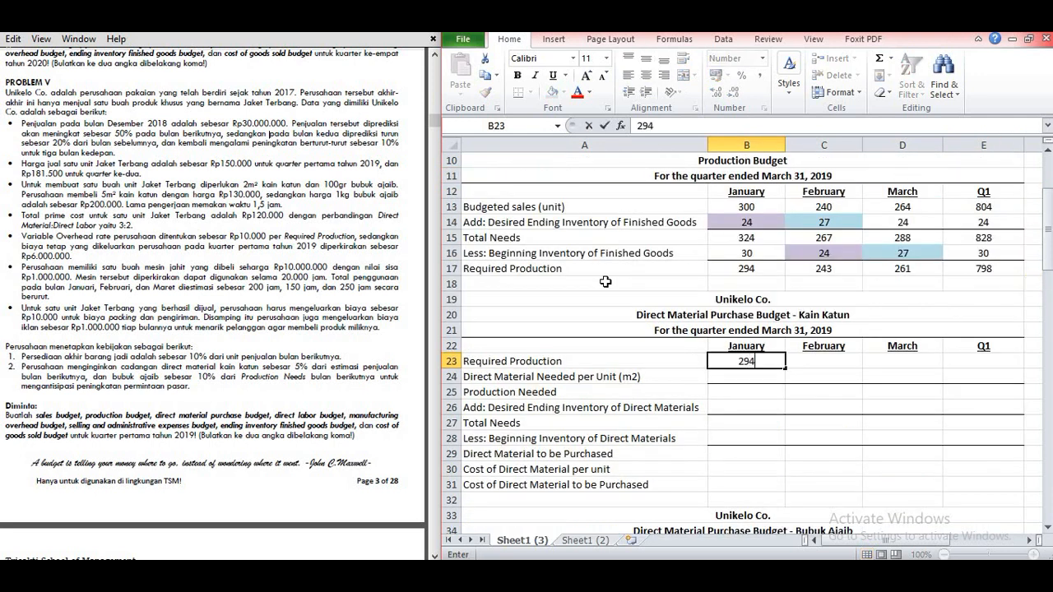
{"action": "key", "text": "Tab"}
{"action": "type", "text": "243"}
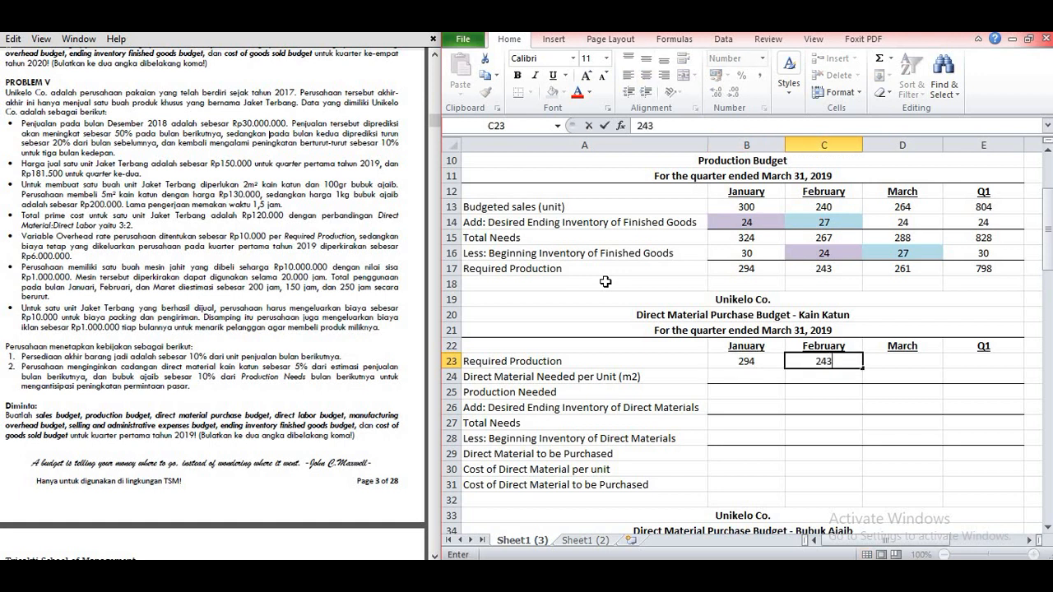
{"action": "key", "text": "Tab"}
{"action": "type", "text": "261"}
{"action": "key", "text": "Tab"}
{"action": "type", "text": "798"}
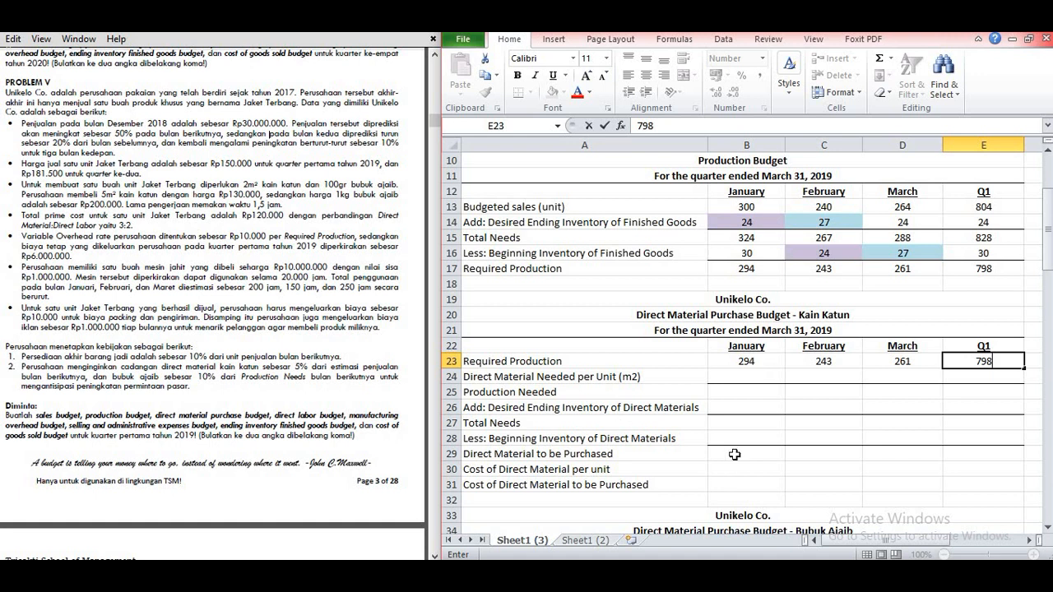
Step: Set the Kain Katun Direct Material Needed per Unit (m2) to 2 in B24 and copy it across through Q1 in E24
{"action": "left_click", "coordinate": [750, 377]}
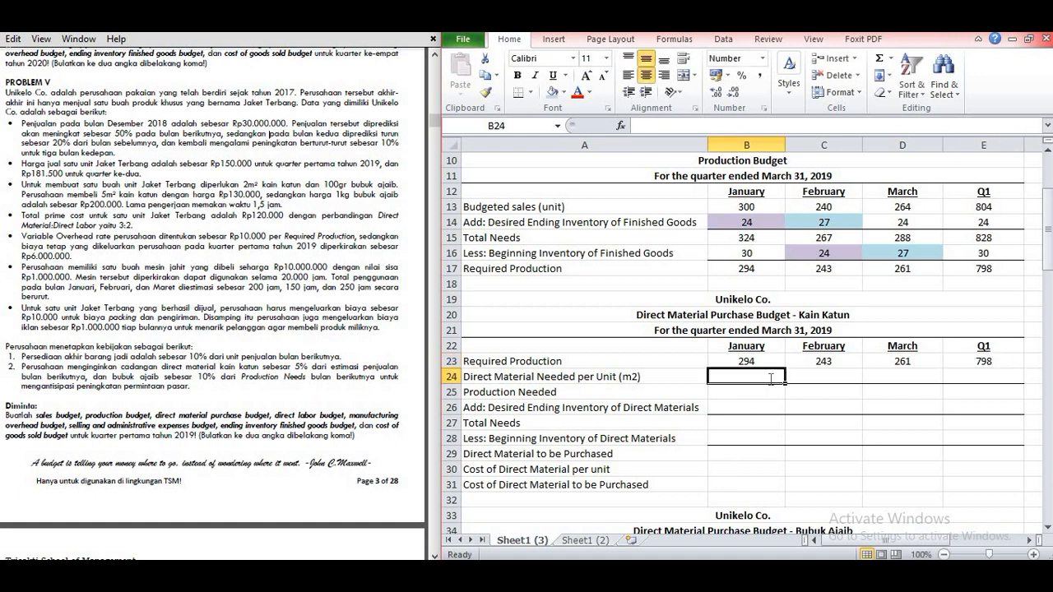
{"action": "type", "text": "2"}
{"action": "key", "text": "Return"}
{"action": "left_click", "coordinate": [783, 380]}
{"action": "mouse_move", "coordinate": [786, 383]}
{"action": "left_mouse_down"}
{"action": "mouse_move", "coordinate": [905, 385]}
{"action": "mouse_move", "coordinate": [775, 383]}
{"action": "mouse_move", "coordinate": [785, 380]}
{"action": "left_mouse_up"}
{"action": "left_click_drag", "start_coordinate": [869, 383], "coordinate": [958, 386]}
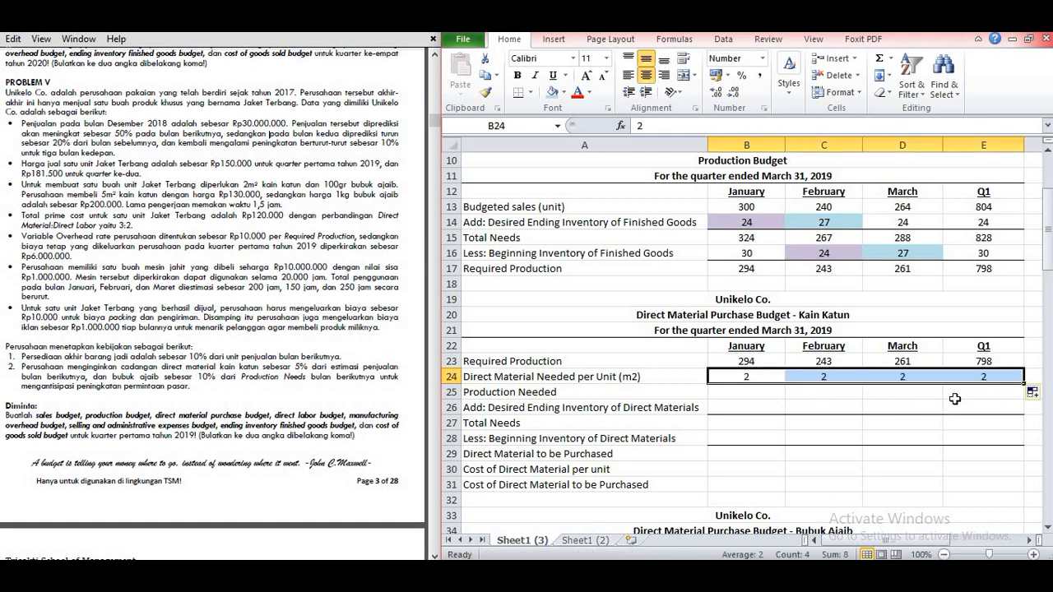
{"action": "left_click", "coordinate": [852, 404]}
{"action": "left_click", "coordinate": [774, 391]}
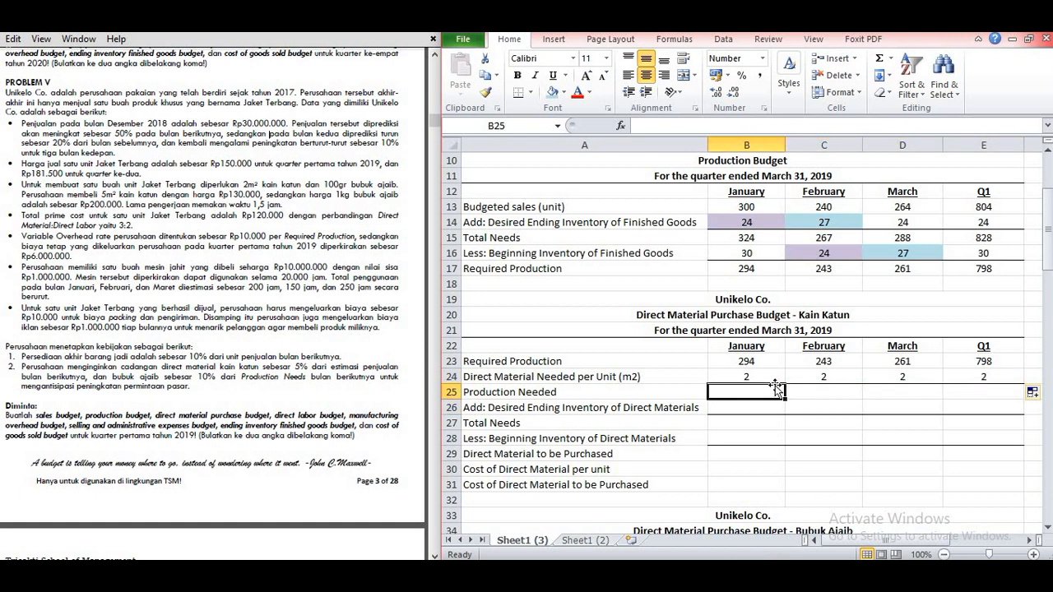
Step: Calculate January's Production Needed in B25 as required production times material per unit (=B23*B24) and fill the formula across through Q1 in E25
{"action": "type", "text": "="}
{"action": "left_click", "coordinate": [776, 364]}
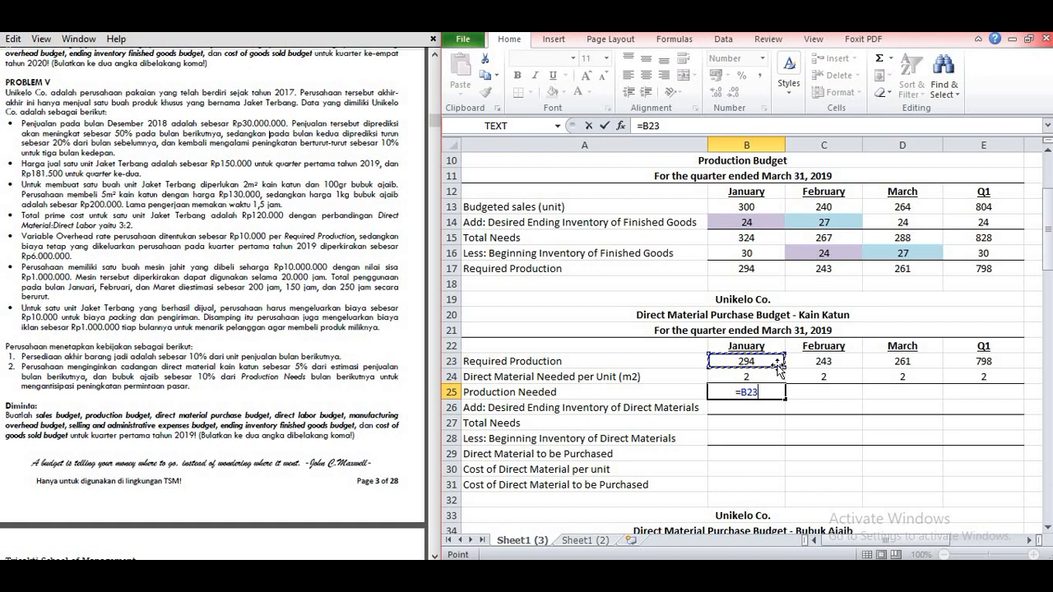
{"action": "type", "text": "*"}
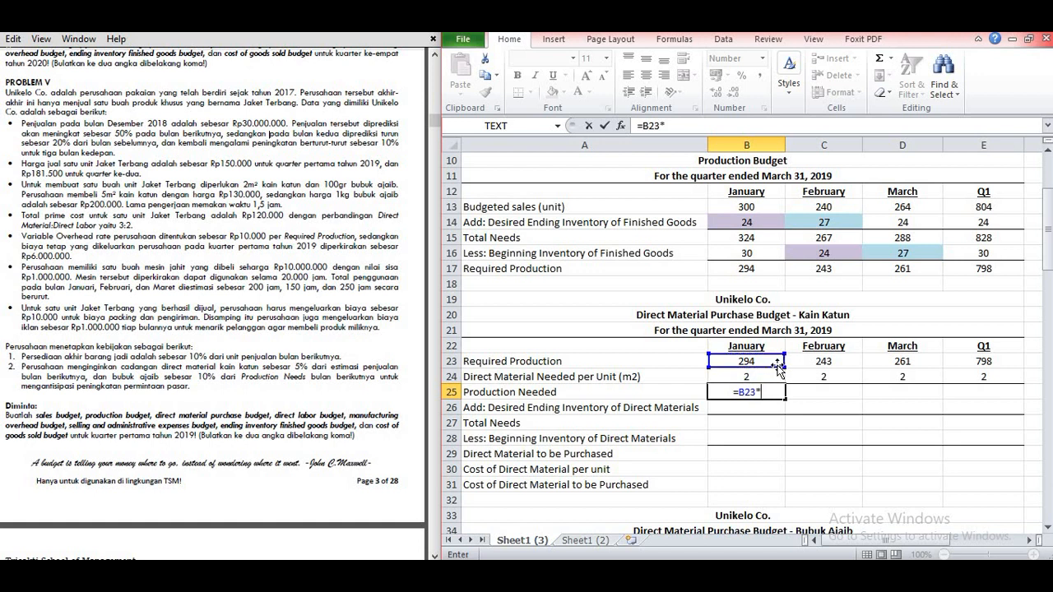
{"action": "left_click", "coordinate": [750, 376]}
{"action": "key", "text": "Return"}
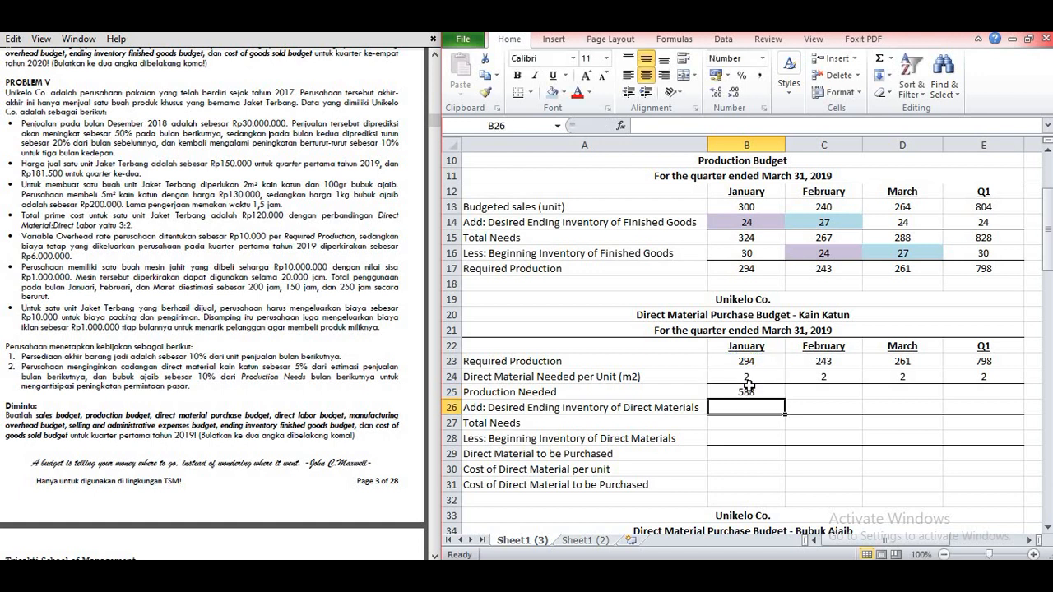
{"action": "left_click", "coordinate": [749, 392]}
{"action": "left_click_drag", "start_coordinate": [785, 399], "coordinate": [995, 392]}
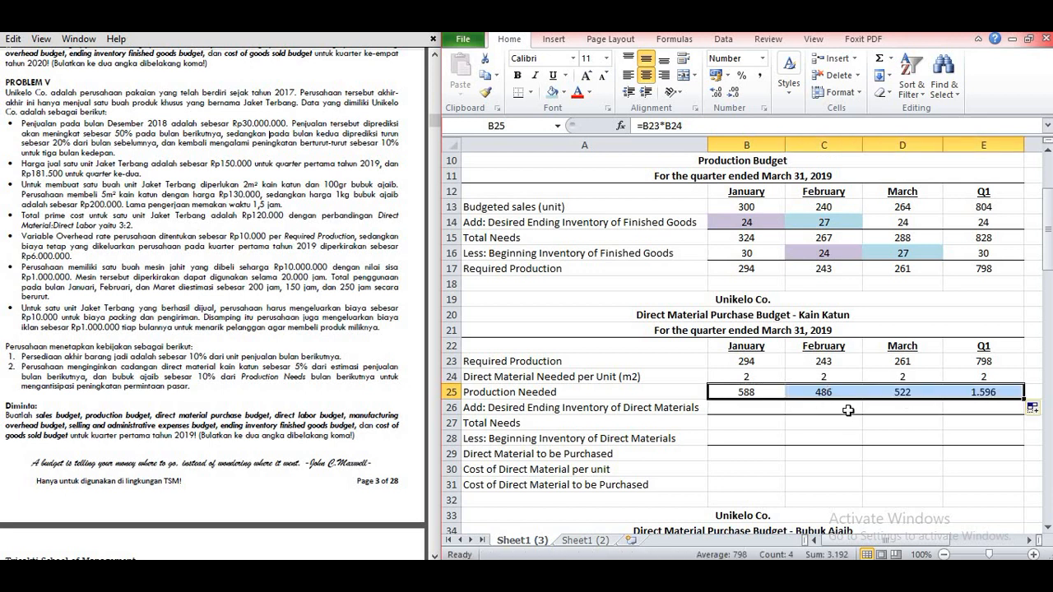
Step: Following the Kain Katun reserve policy in the problem, set January's Desired Ending Inventory of Direct Materials in B26 to 5% of February's budgeted sales (=5%*C13)
{"action": "left_click", "coordinate": [848, 410]}
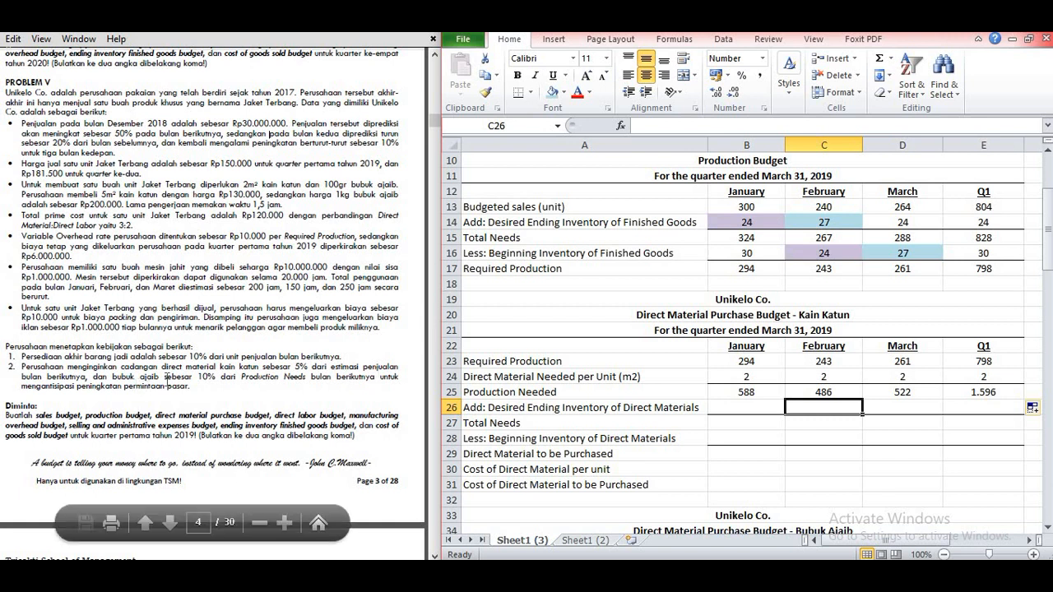
{"action": "left_click_drag", "start_coordinate": [162, 367], "coordinate": [218, 367]}
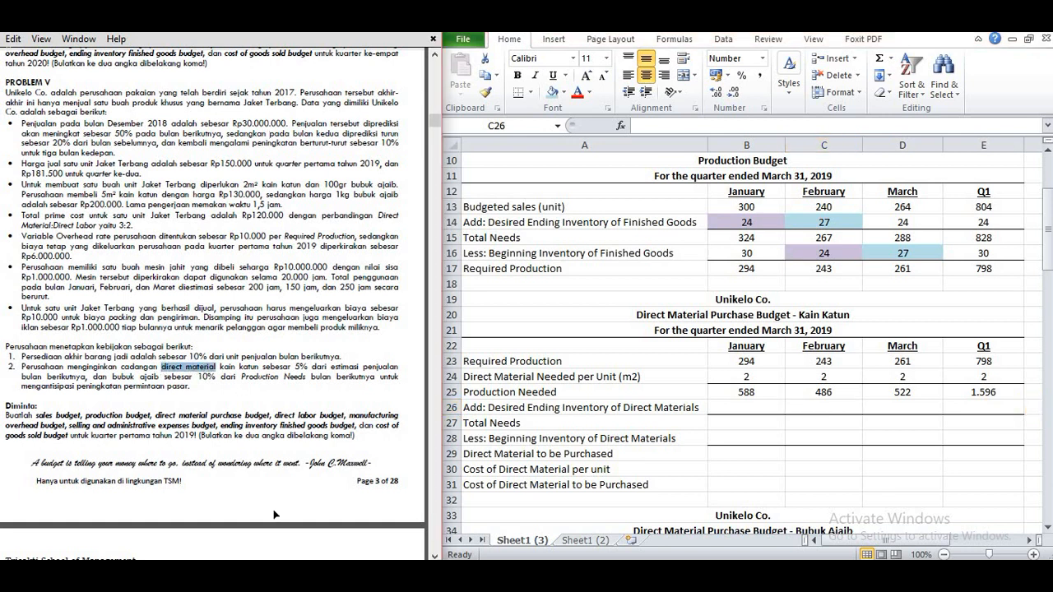
{"action": "left_click", "coordinate": [265, 368]}
{"action": "left_click", "coordinate": [587, 204]}
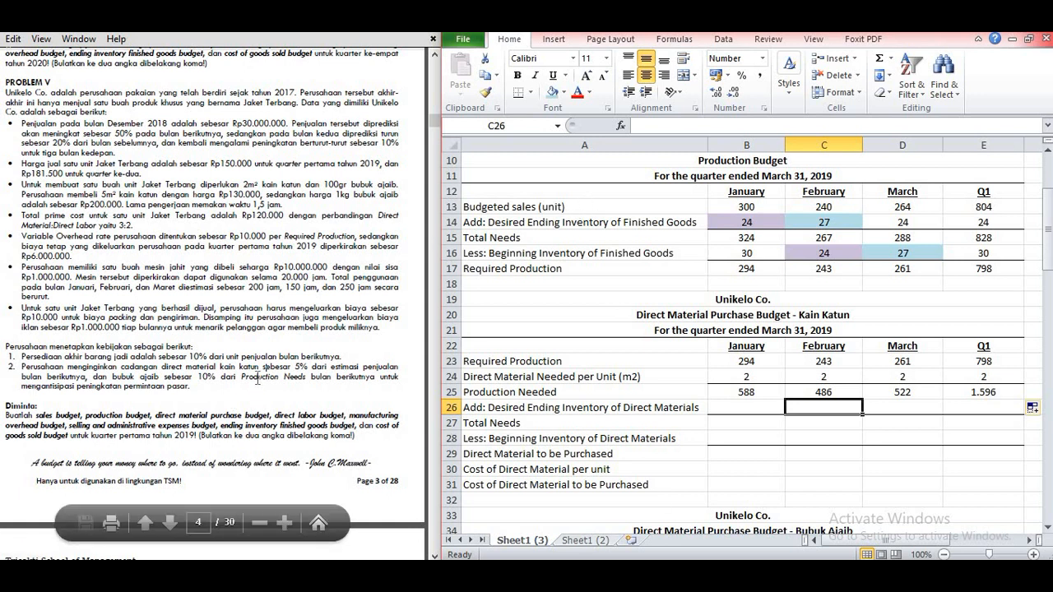
{"action": "left_click", "coordinate": [735, 407]}
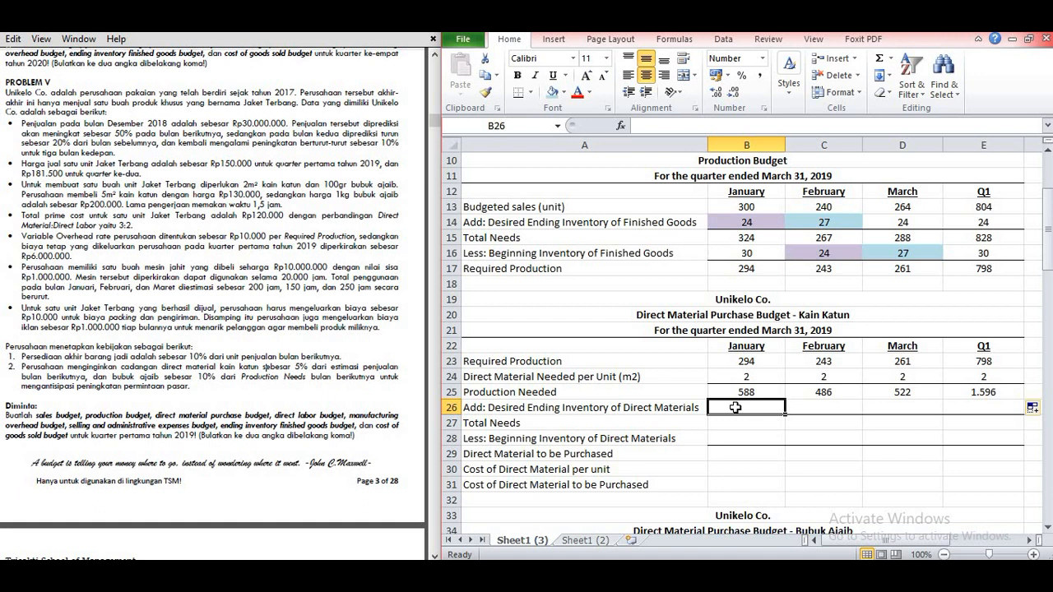
{"action": "type", "text": "=5%*"}
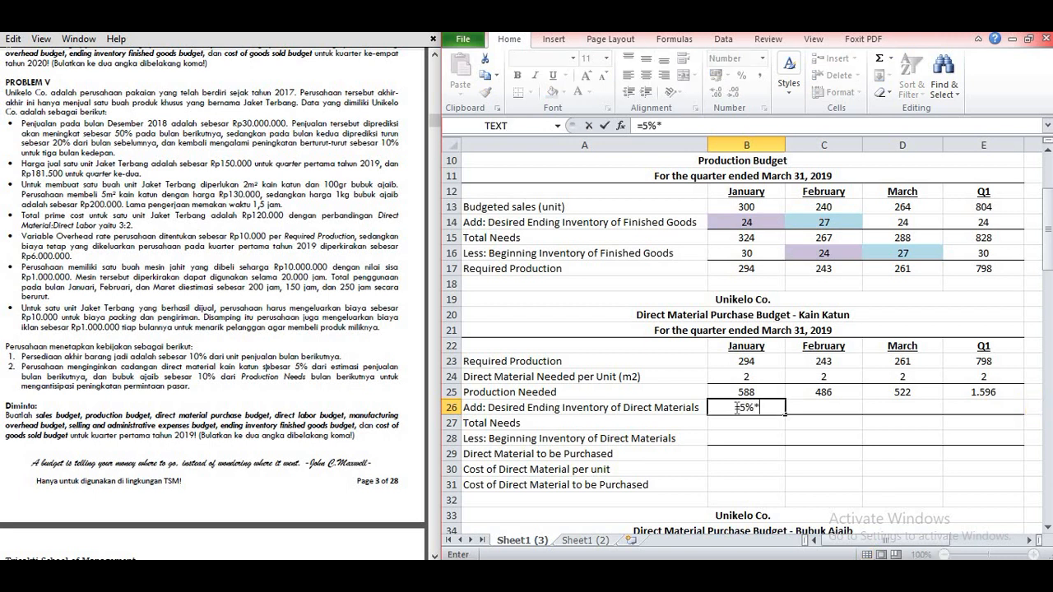
{"action": "left_click", "coordinate": [801, 207]}
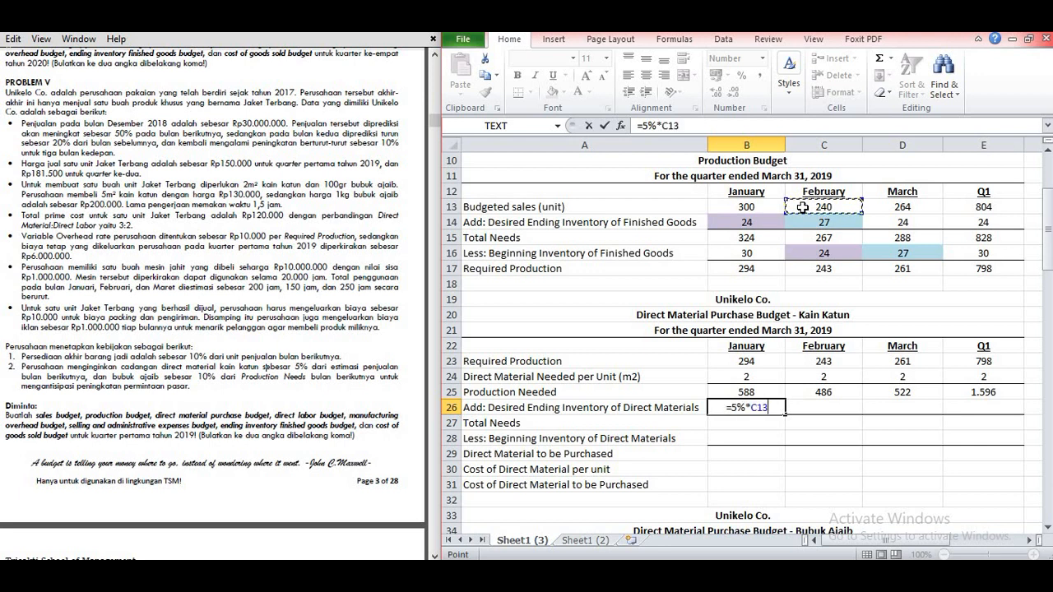
{"action": "key", "text": "Return"}
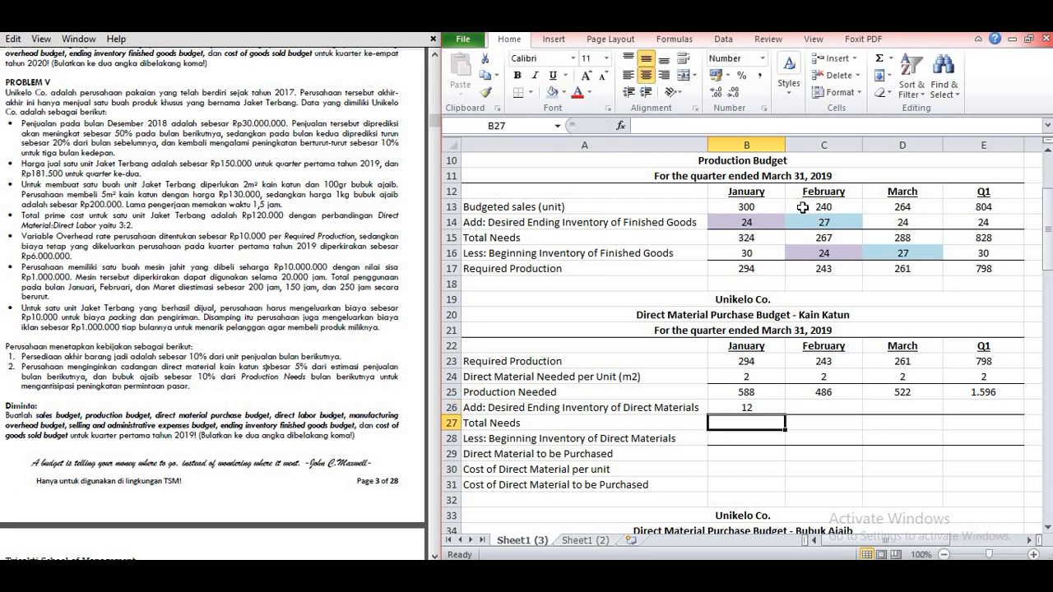
Step: Set February's Desired Ending Inventory of Direct Materials in C26 to 5% of March's budgeted sales (=5%*D13)
{"action": "left_click", "coordinate": [822, 407]}
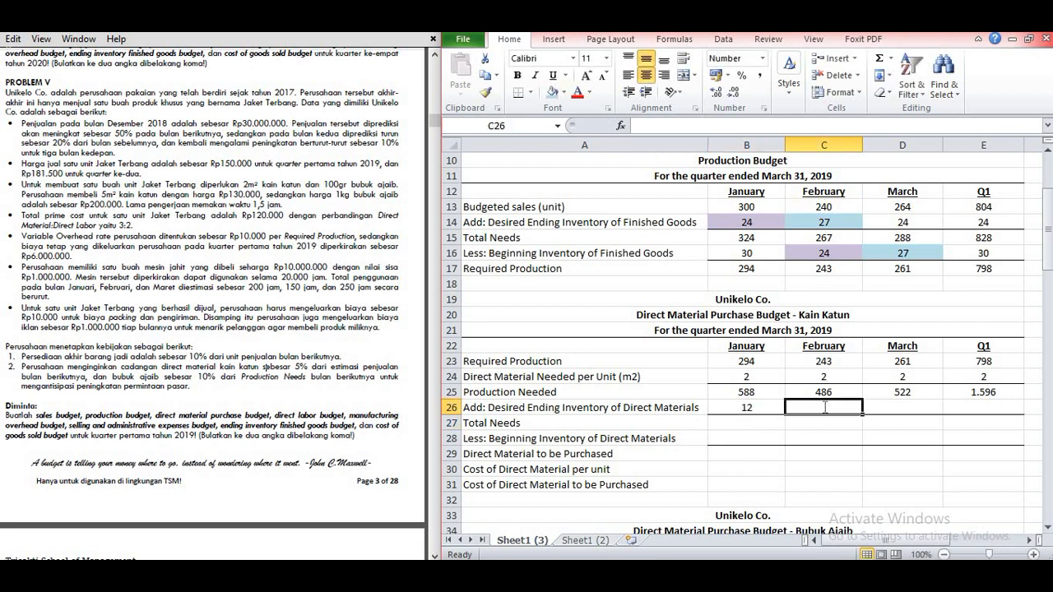
{"action": "type", "text": "="}
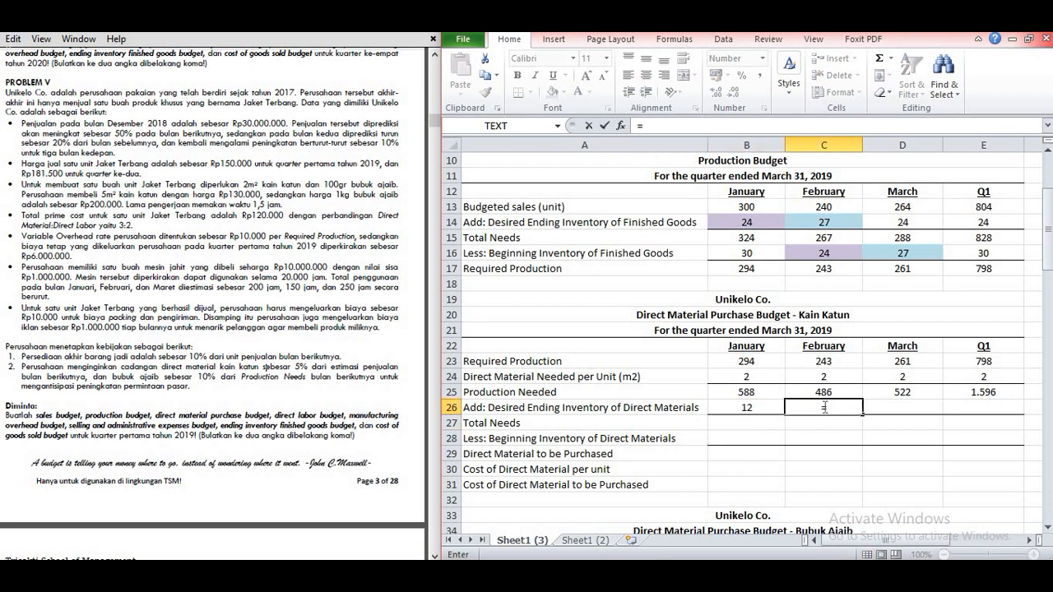
{"action": "type", "text": "5%*"}
{"action": "left_click", "coordinate": [909, 205]}
{"action": "key", "text": "Return"}
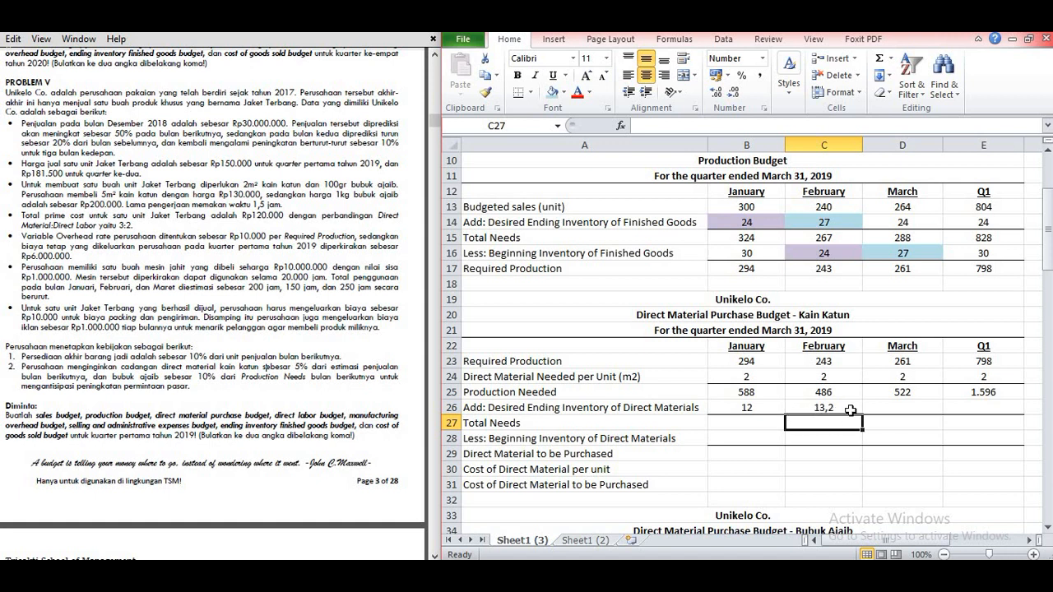
Step: Set March's Desired Ending Inventory of Direct Materials in D26 to 5% of April's budgeted sales (=5%*G13)
{"action": "left_click", "coordinate": [903, 409]}
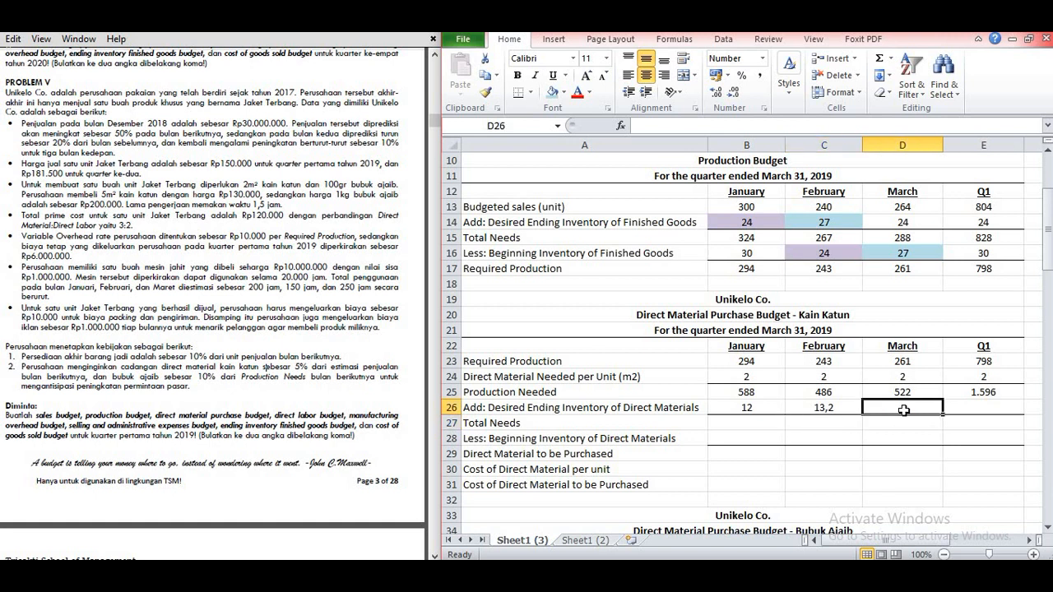
{"action": "type", "text": "=5%*"}
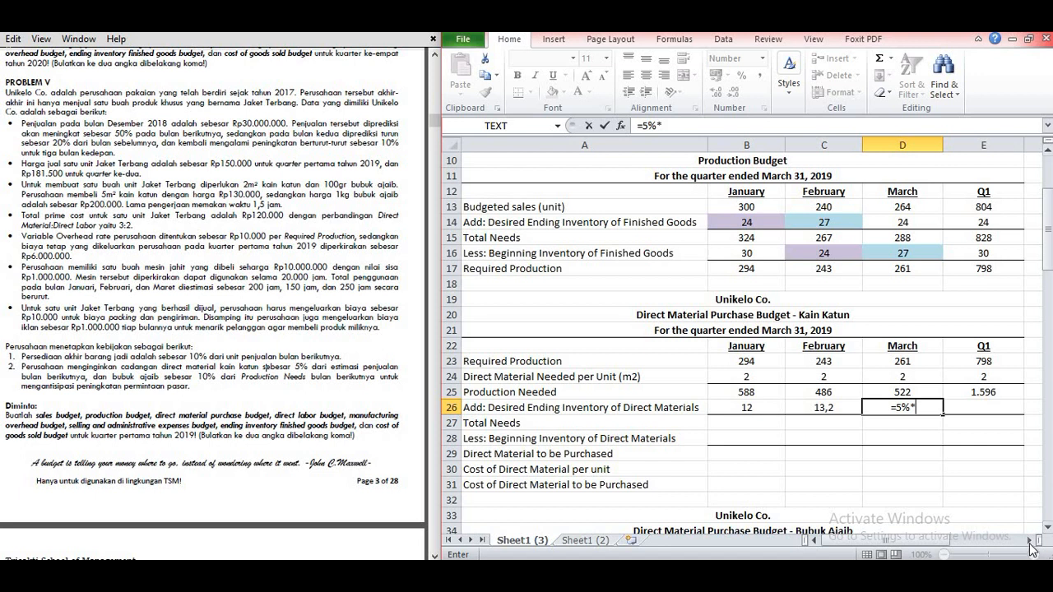
{"action": "left_click", "coordinate": [1029, 540]}
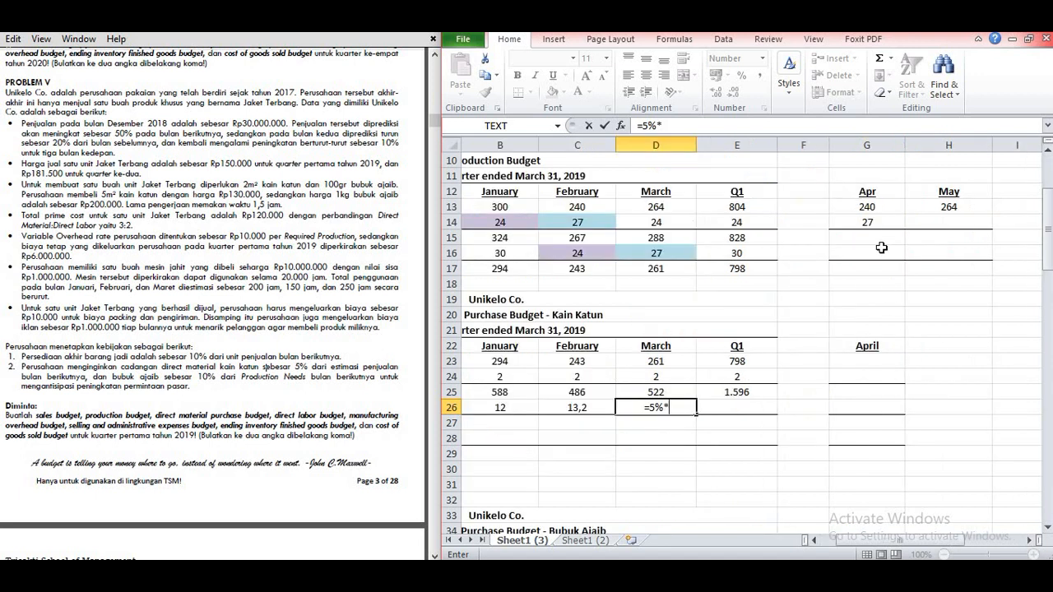
{"action": "left_click", "coordinate": [885, 210]}
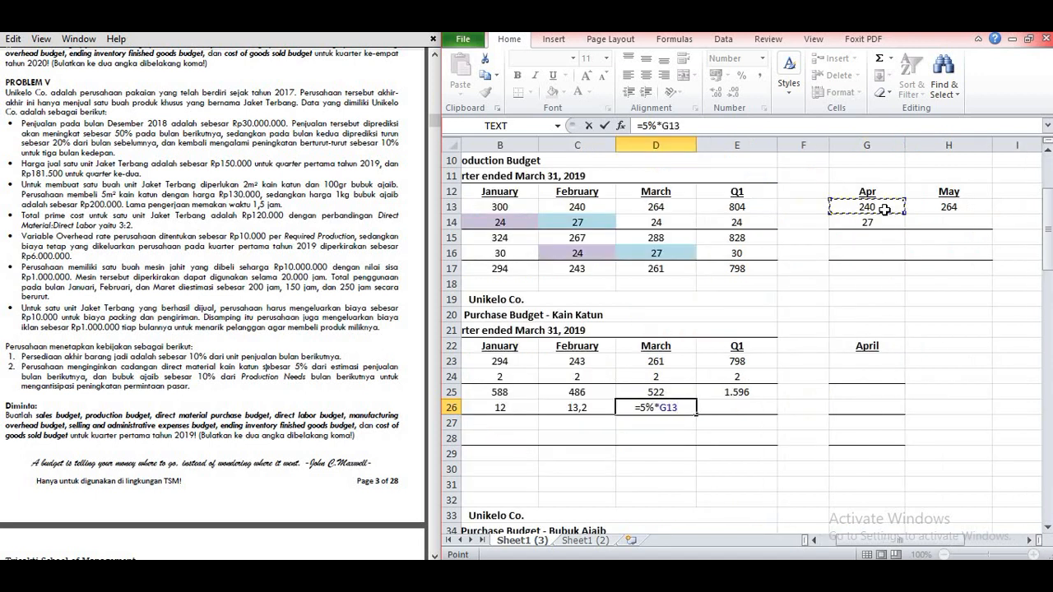
{"action": "key", "text": "Return"}
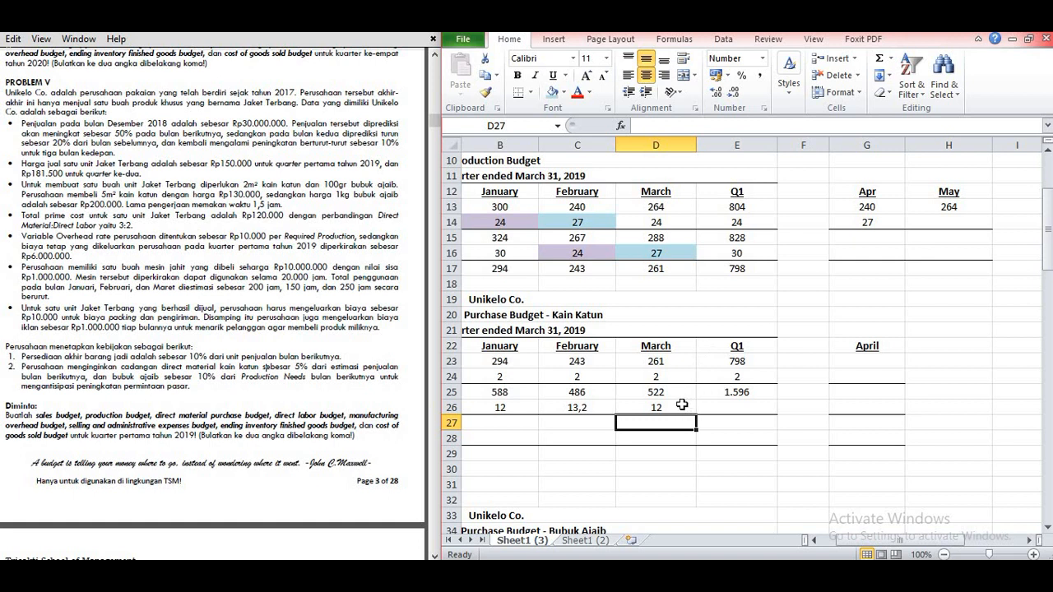
Step: Set the Q1 Desired Ending Inventory of Direct Materials in E26 equal to March's ending inventory (=D26)
{"action": "left_click_drag", "start_coordinate": [897, 540], "coordinate": [839, 553]}
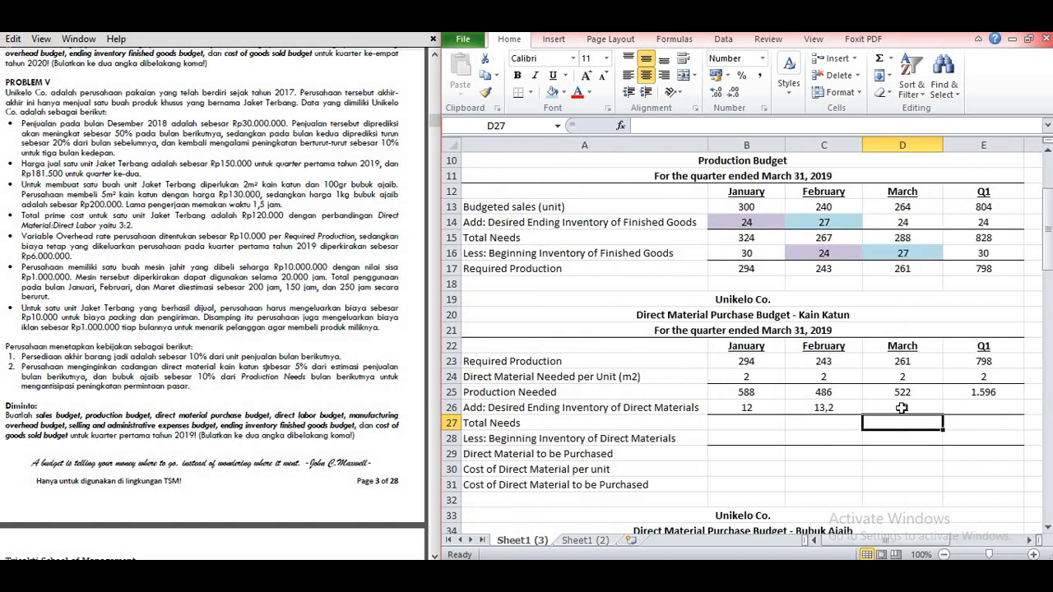
{"action": "left_click", "coordinate": [956, 403]}
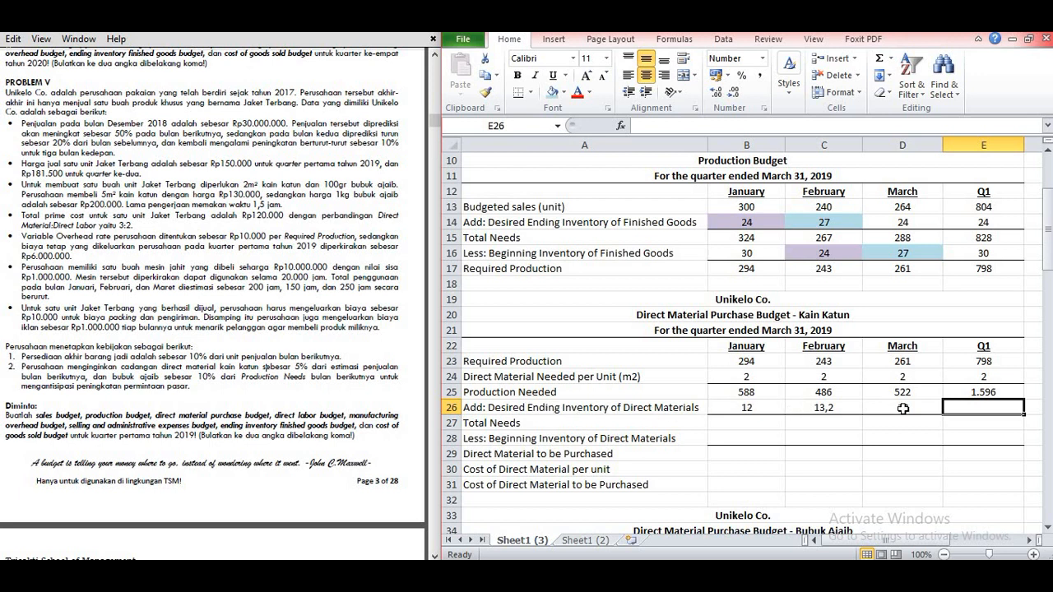
{"action": "type", "text": "="}
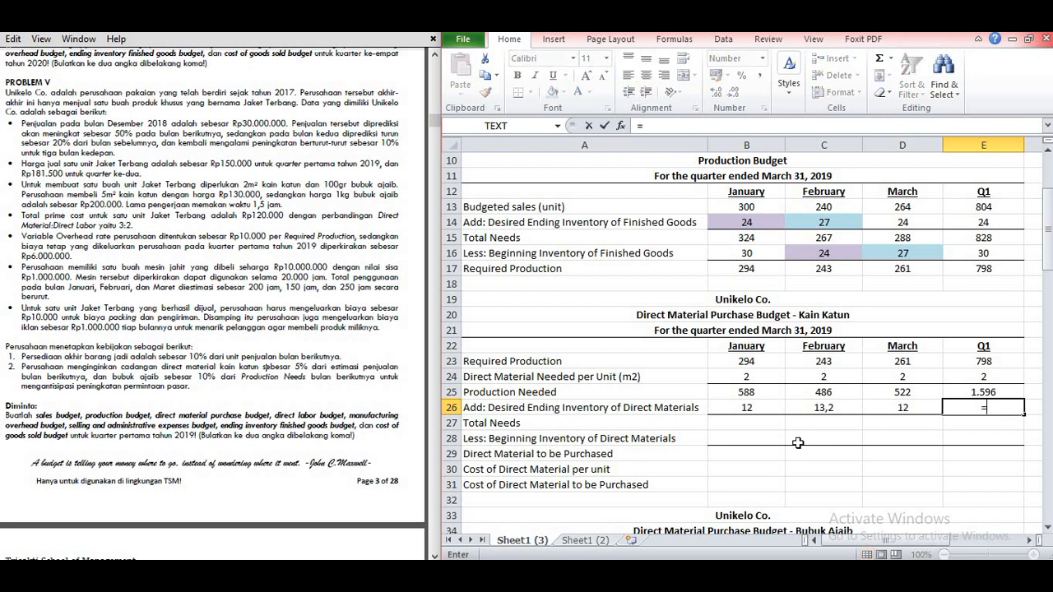
{"action": "left_click", "coordinate": [894, 412]}
{"action": "key", "text": "Return"}
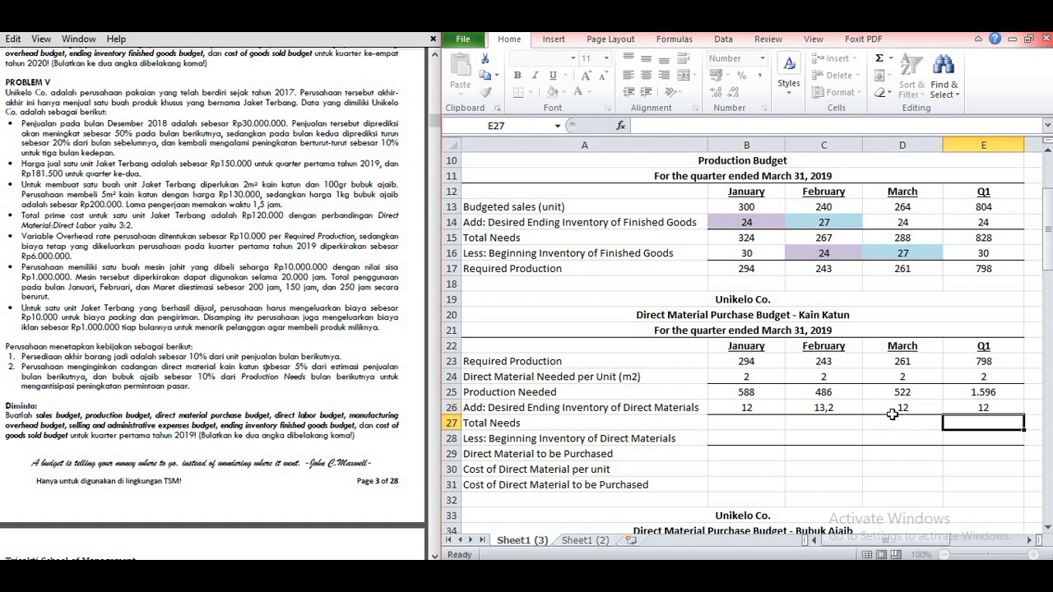
Step: Calculate January's Total Needs in B27 as production needed plus desired ending inventory (=B25+B26) and fill the formula across through Q1 in E27
{"action": "left_click", "coordinate": [769, 424]}
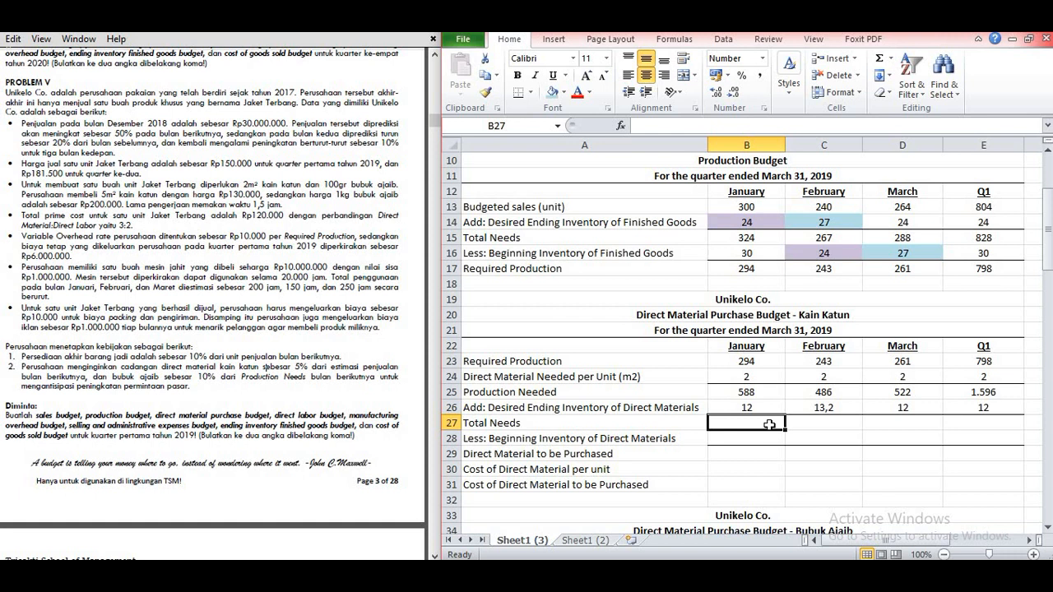
{"action": "type", "text": "="}
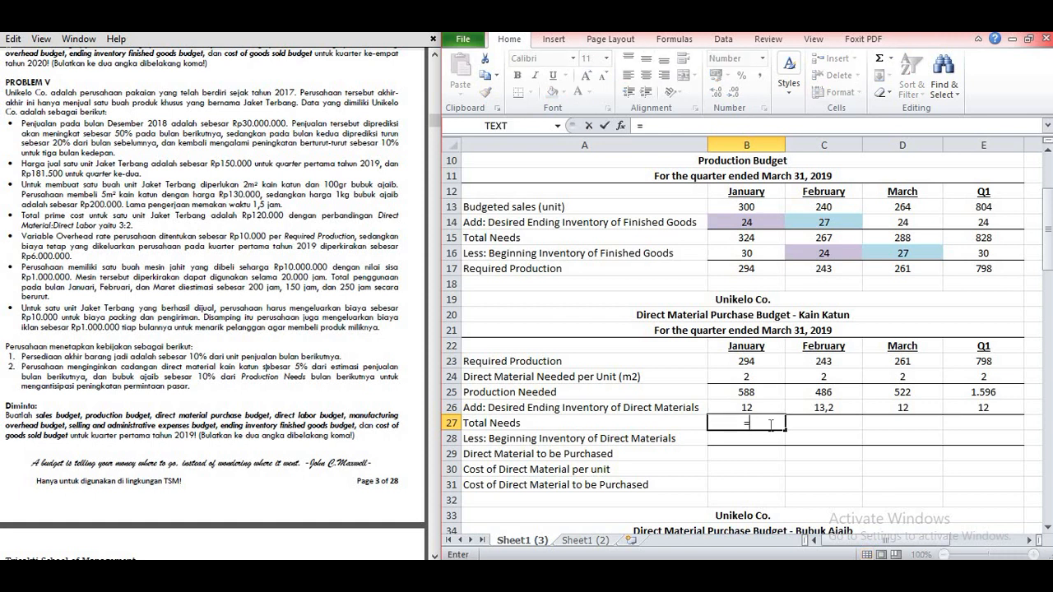
{"action": "left_click", "coordinate": [746, 393]}
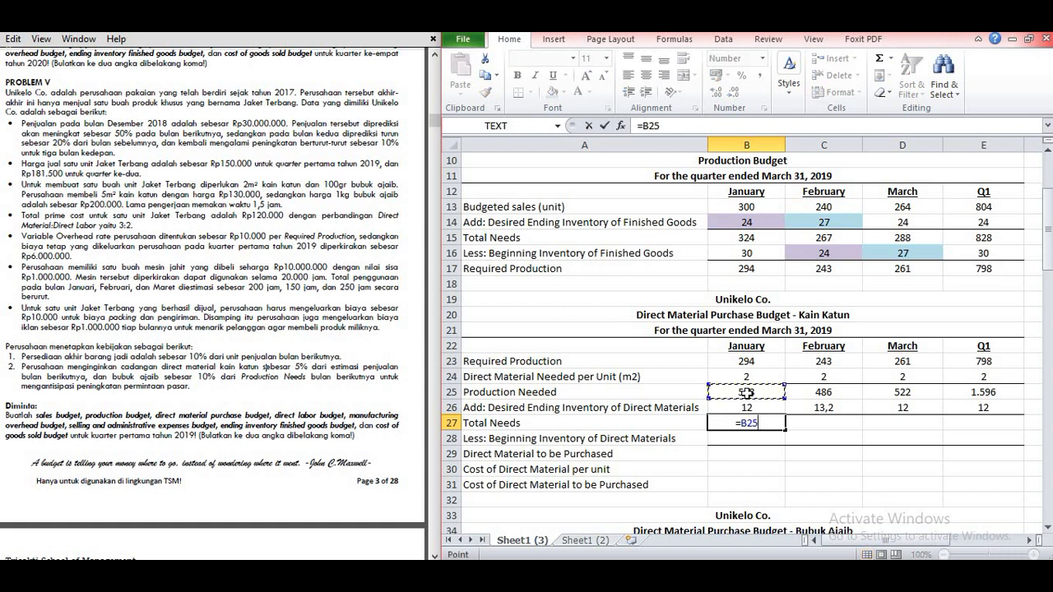
{"action": "type", "text": "+"}
{"action": "left_click", "coordinate": [746, 408]}
{"action": "key", "text": "Return"}
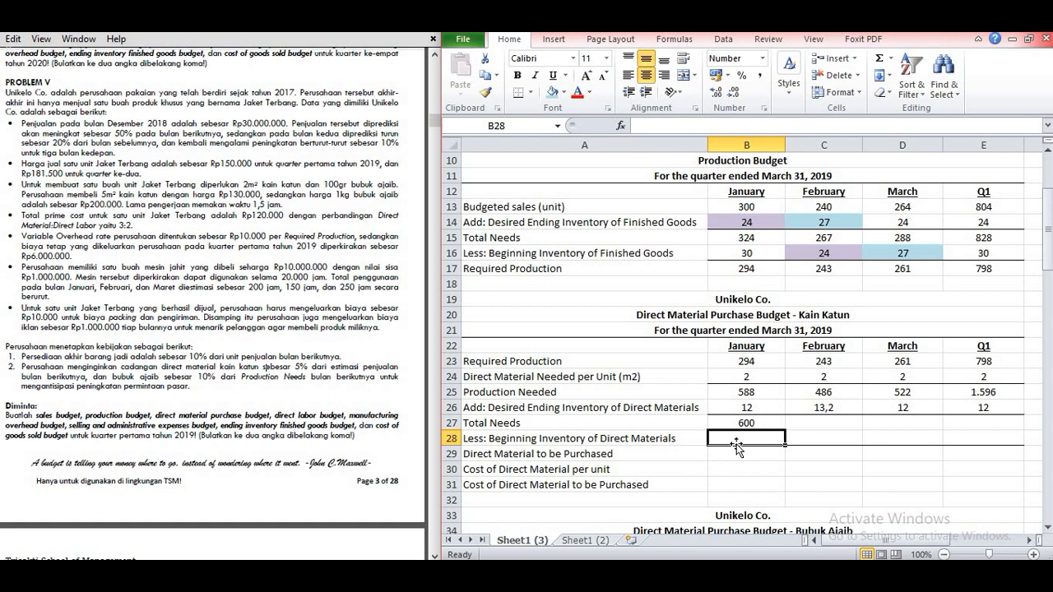
{"action": "left_click", "coordinate": [735, 424]}
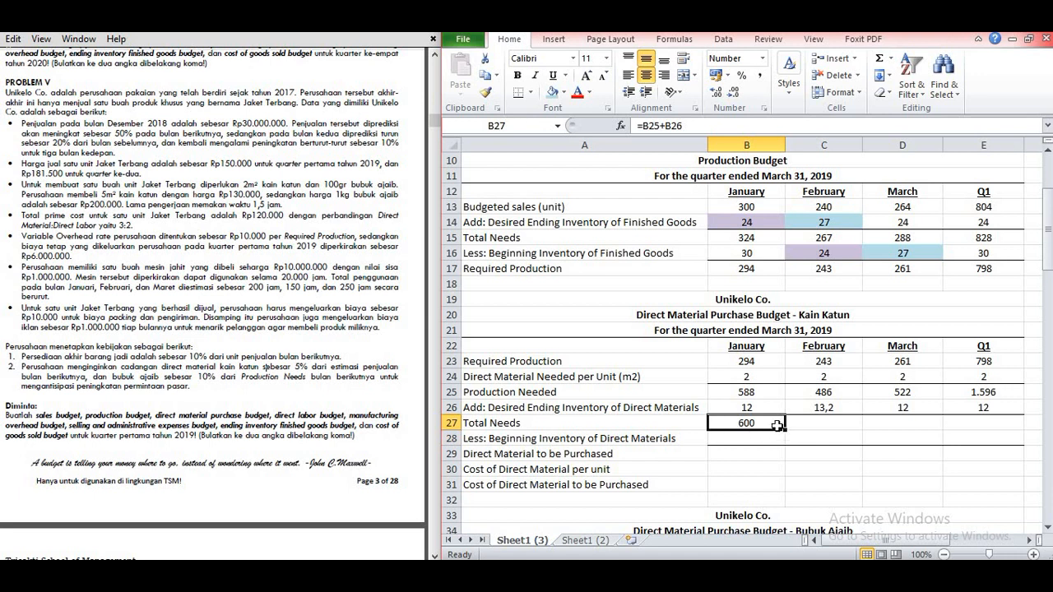
{"action": "left_click_drag", "start_coordinate": [777, 426], "coordinate": [1002, 426]}
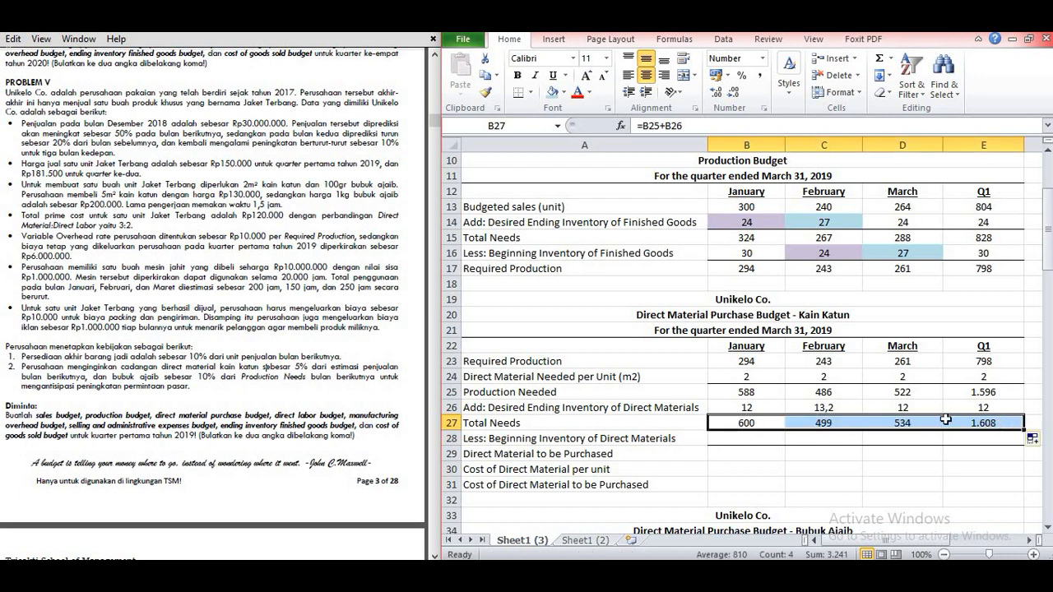
Step: Set January's Beginning Inventory of Direct Materials in B28 to 5% of January's budgeted sales (=5%*B13)
{"action": "left_click", "coordinate": [811, 436]}
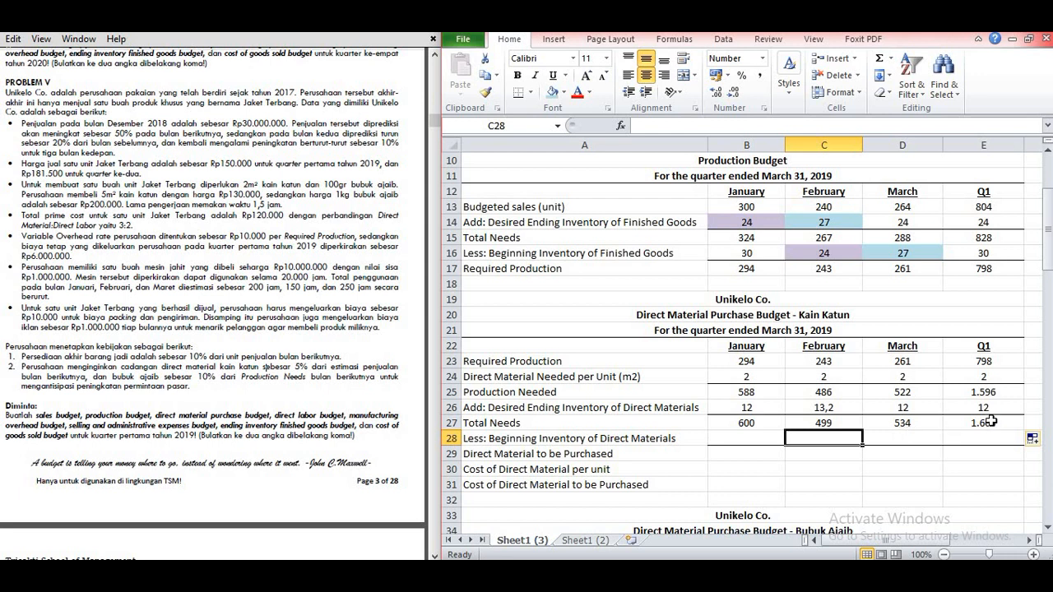
{"action": "left_click", "coordinate": [741, 436]}
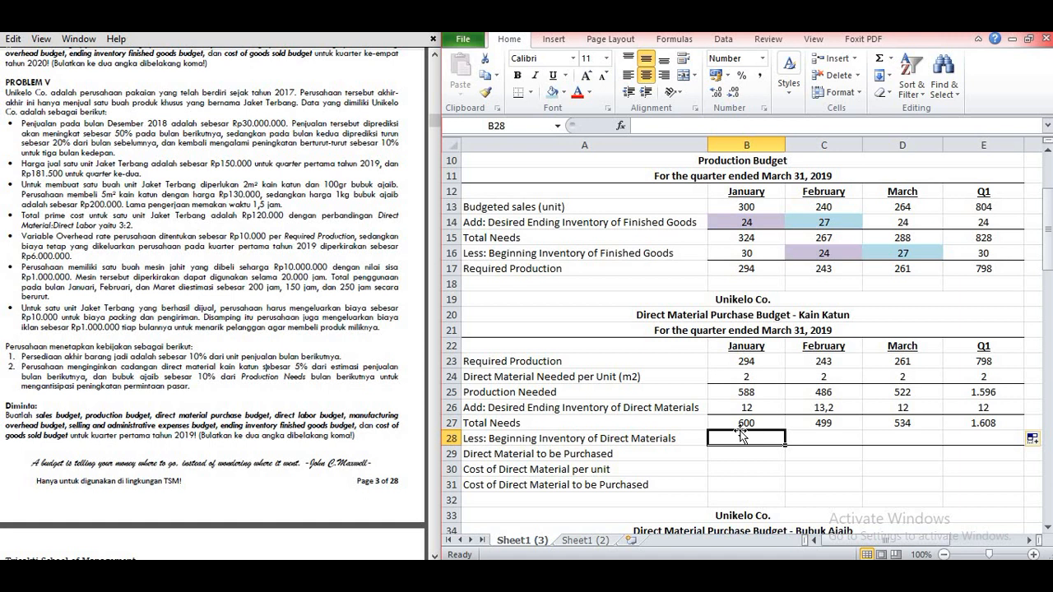
{"action": "type", "text": "=5%*"}
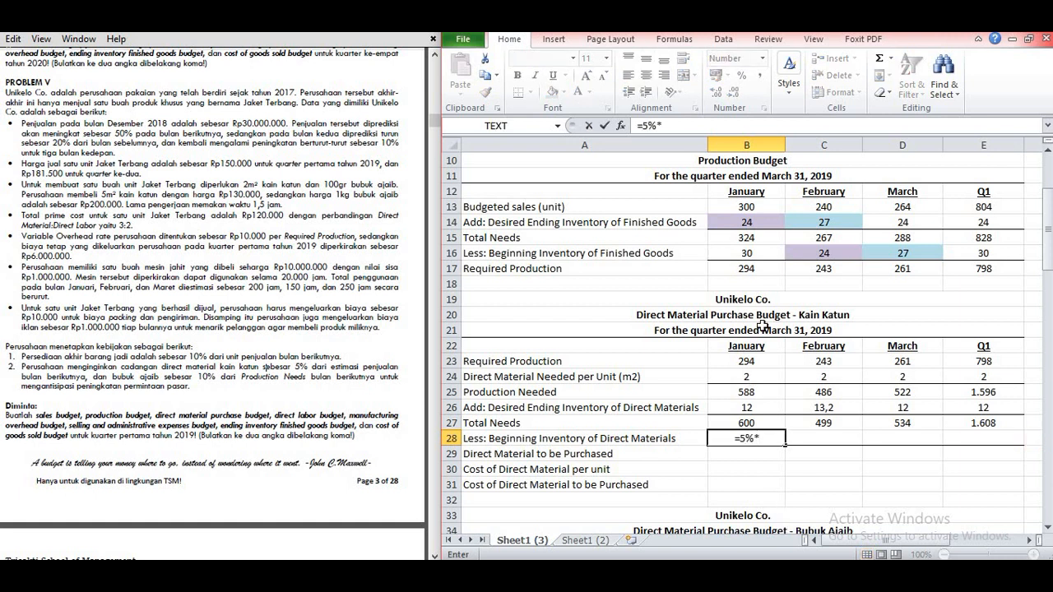
{"action": "left_click", "coordinate": [740, 206]}
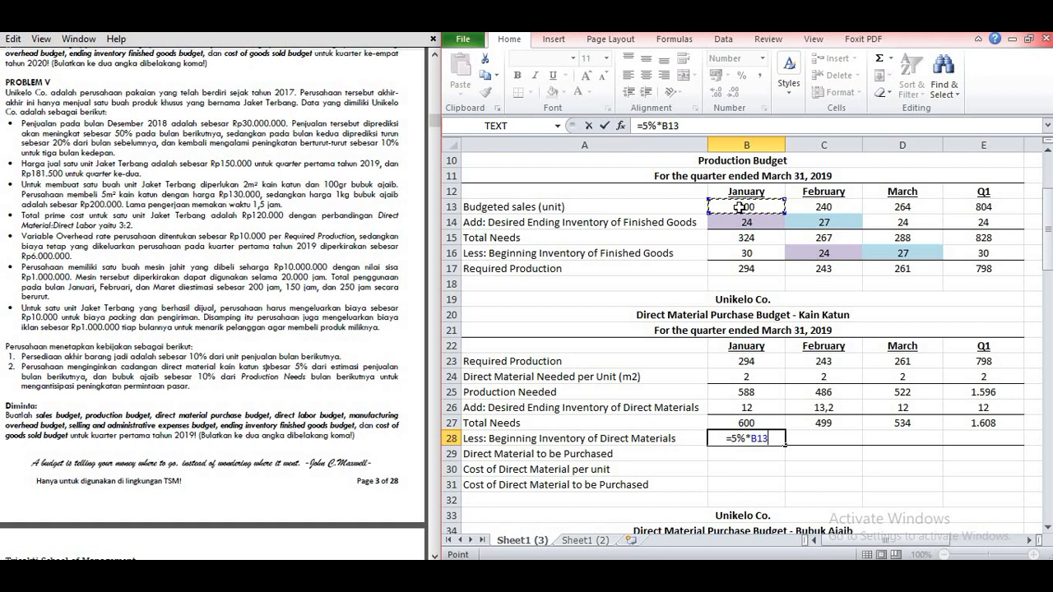
{"action": "key", "text": "Return"}
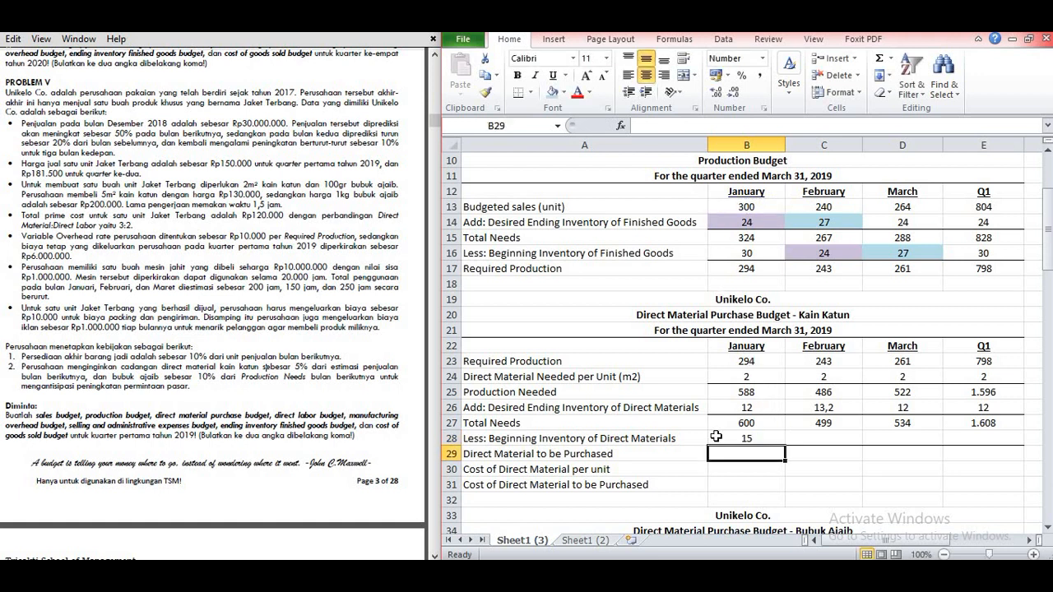
{"action": "left_click", "coordinate": [770, 434]}
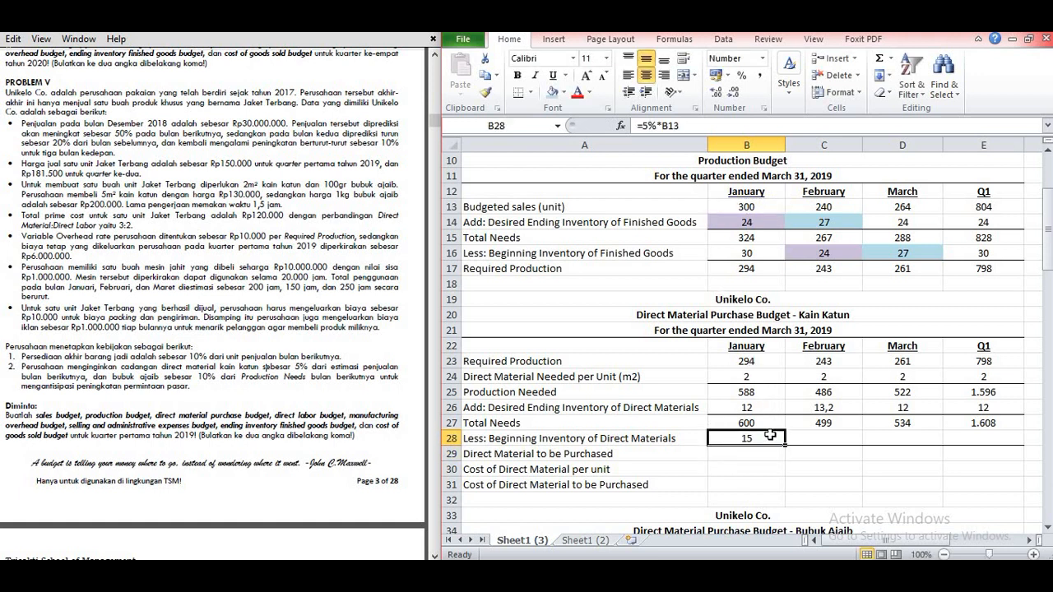
Step: Set February's and March's Beginning Inventory of Direct Materials in C28 and D28 to the preceding month's desired ending inventory (=B26 and =C26)
{"action": "left_click", "coordinate": [808, 437]}
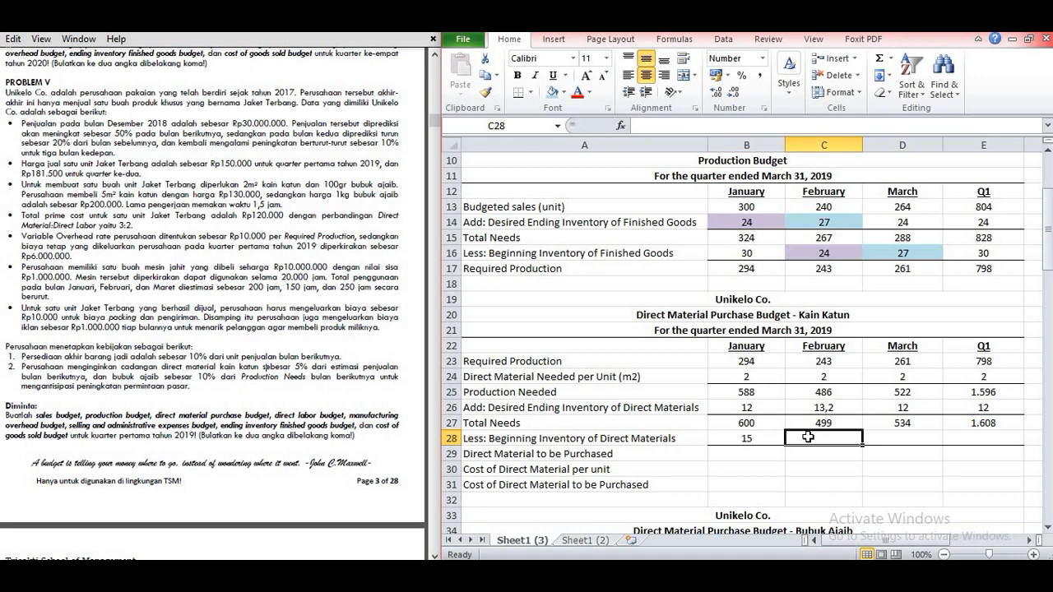
{"action": "type", "text": "="}
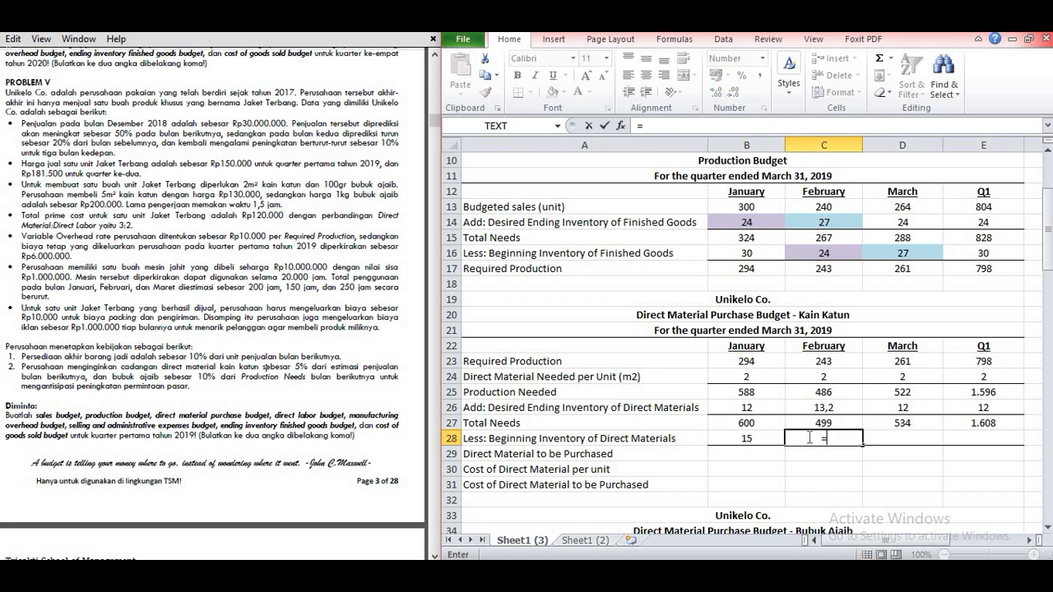
{"action": "left_click", "coordinate": [753, 407]}
{"action": "key", "text": "Return"}
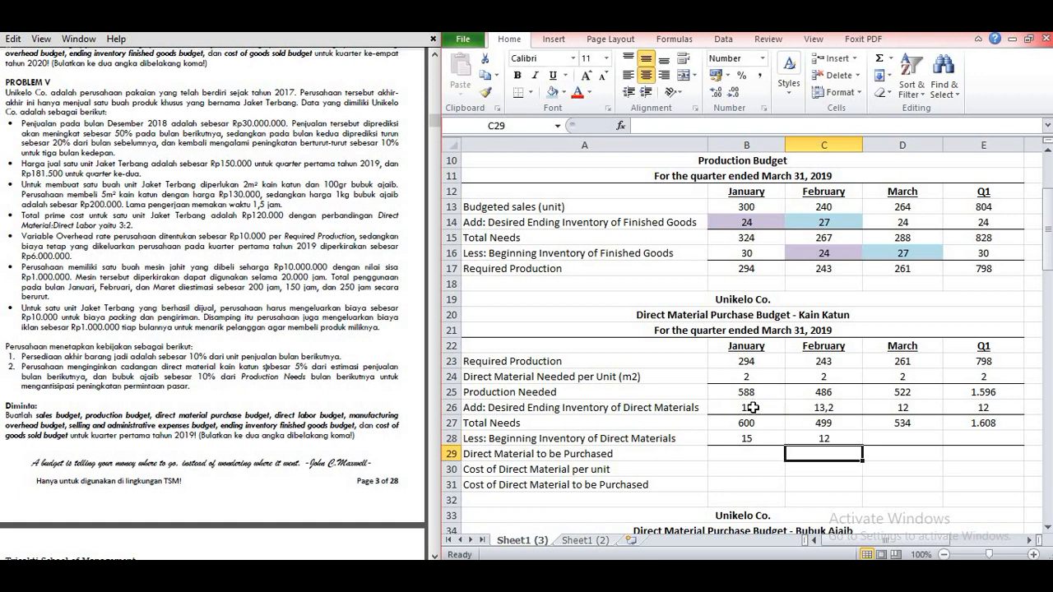
{"action": "left_click", "coordinate": [885, 441]}
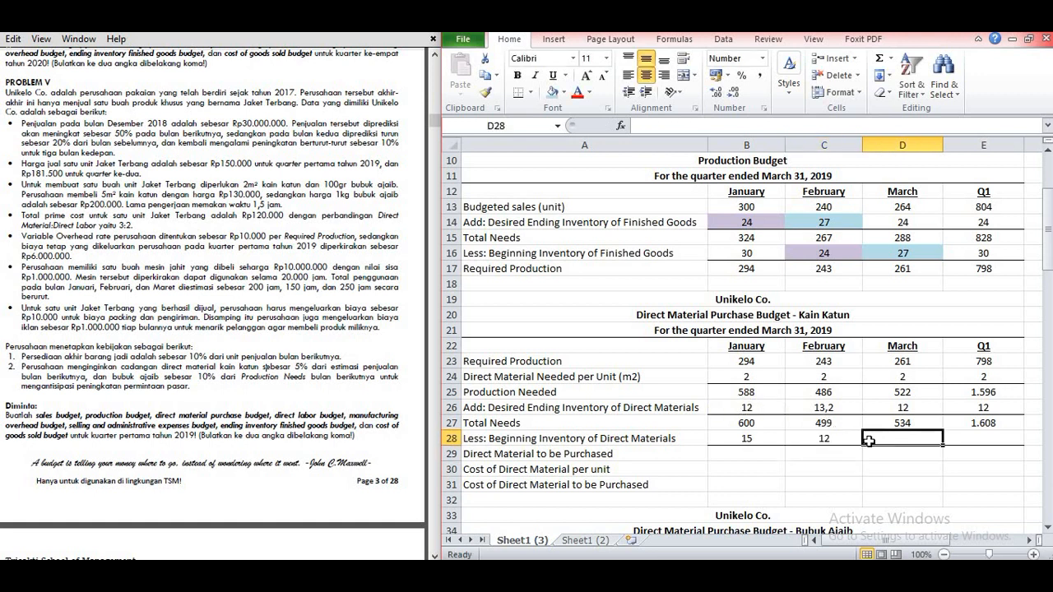
{"action": "type", "text": "="}
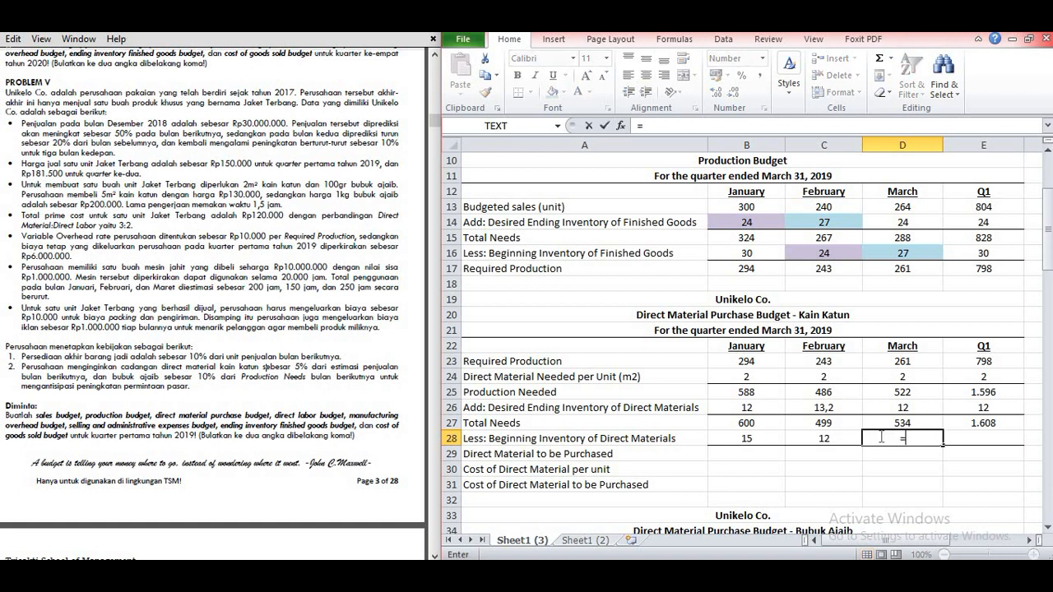
{"action": "left_click", "coordinate": [825, 406]}
{"action": "key", "text": "Return"}
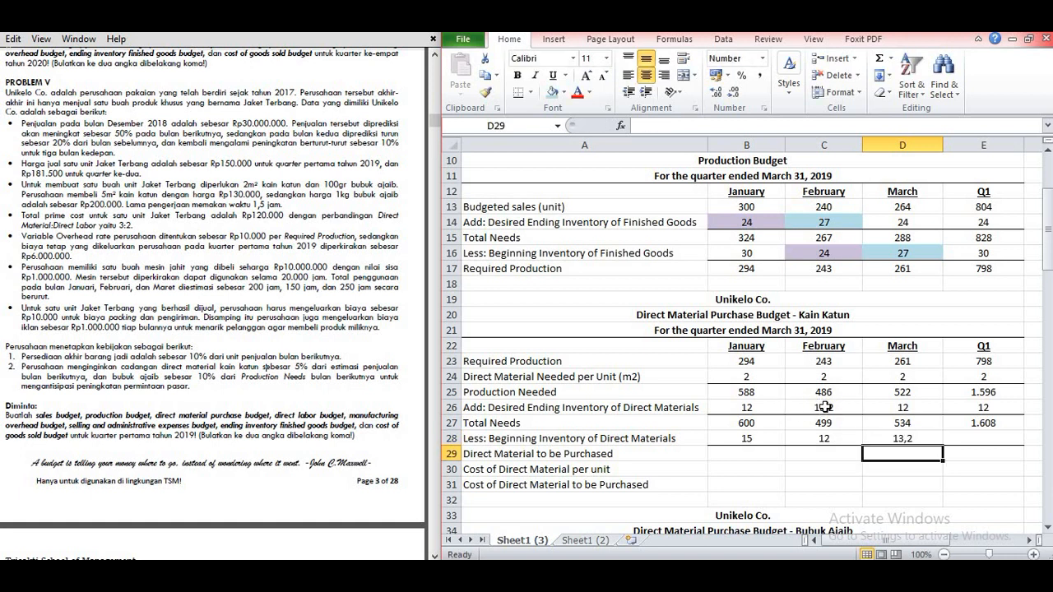
Step: Shade January's desired ending inventory in B26 and February's beginning inventory in C28 with the same light red fill
{"action": "left_click", "coordinate": [765, 405]}
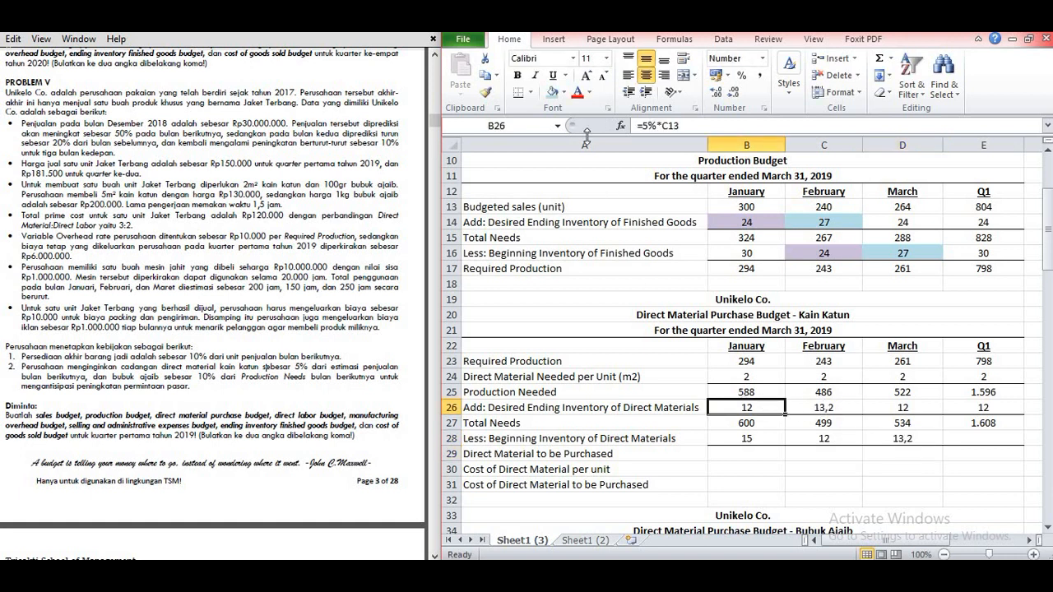
{"action": "left_click", "coordinate": [564, 92]}
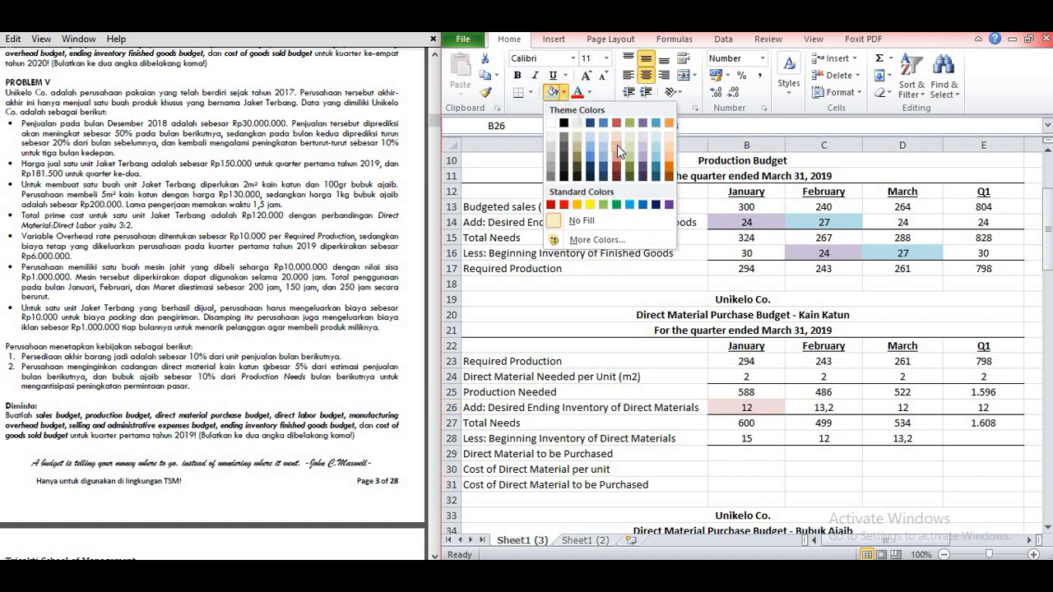
{"action": "left_click", "coordinate": [617, 153]}
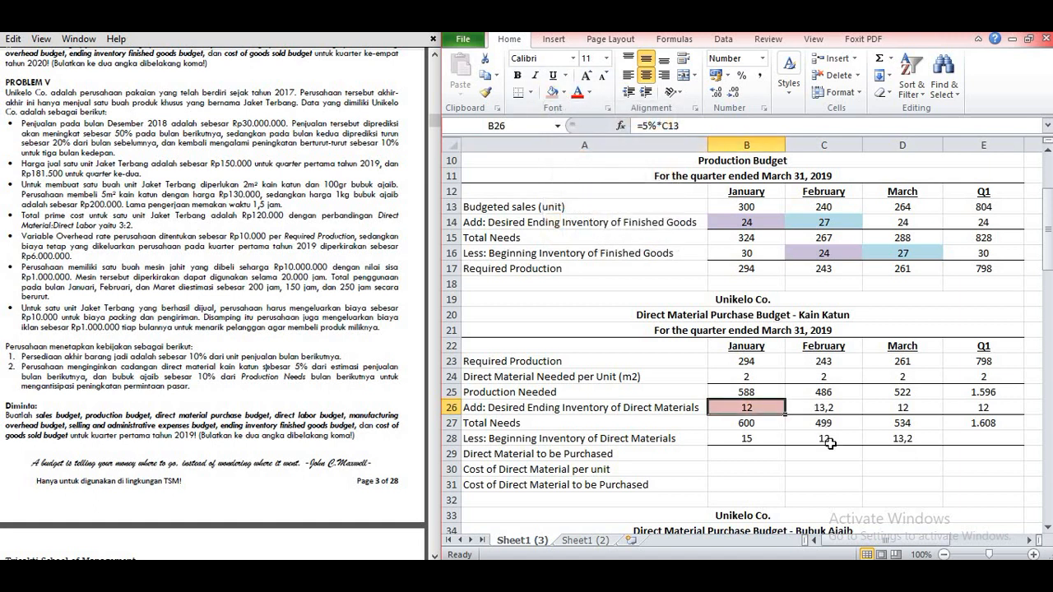
{"action": "left_click", "coordinate": [829, 440]}
{"action": "left_click", "coordinate": [555, 92]}
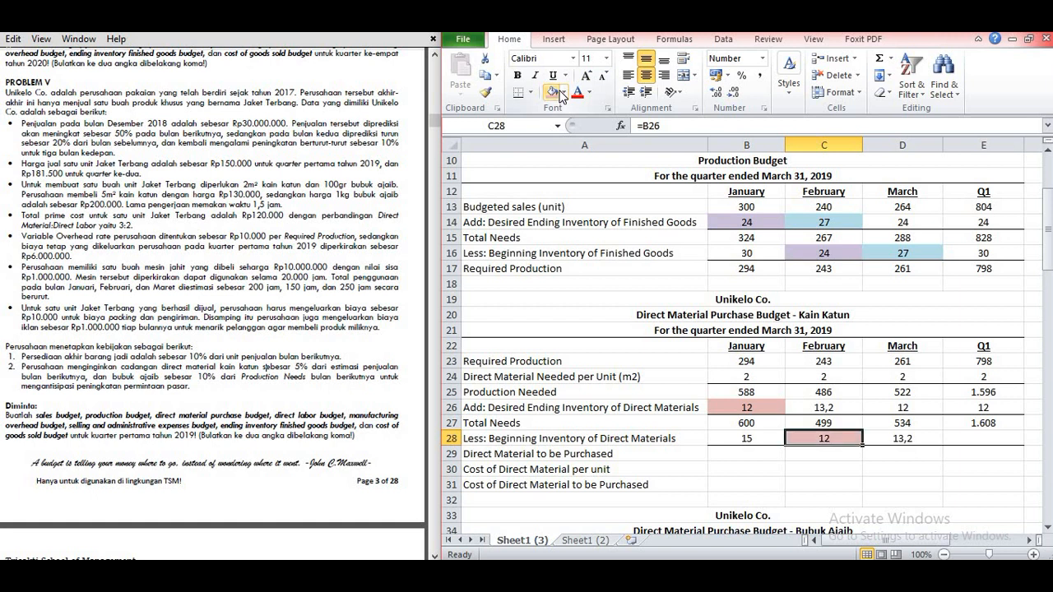
Step: Shade February's desired ending inventory in C26 and March's beginning inventory in D28 with the same blue fill
{"action": "left_click", "coordinate": [838, 403]}
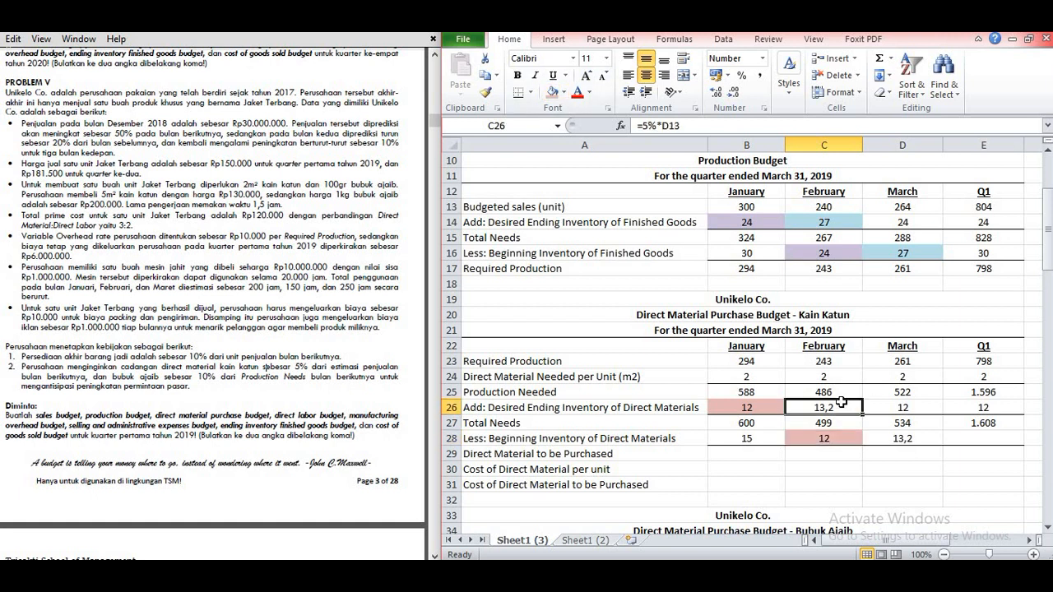
{"action": "left_click", "coordinate": [564, 92]}
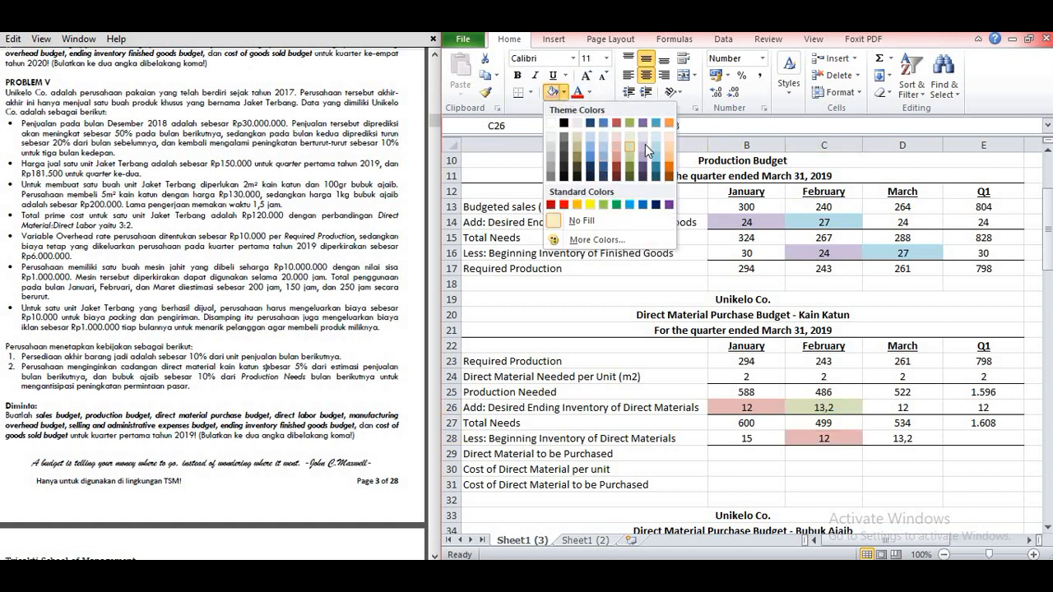
{"action": "left_click", "coordinate": [589, 148]}
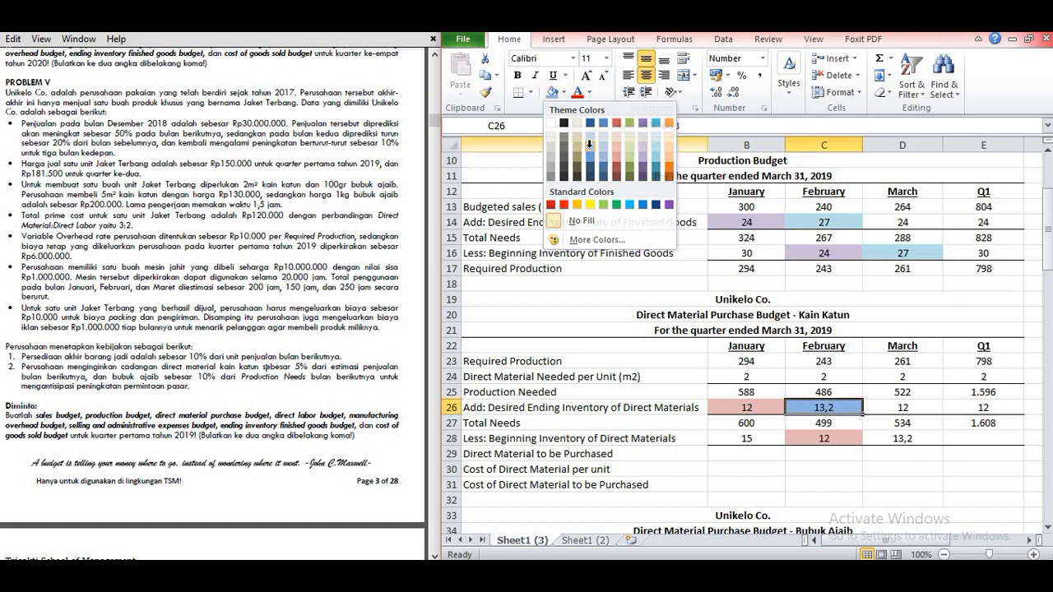
{"action": "left_click", "coordinate": [885, 443]}
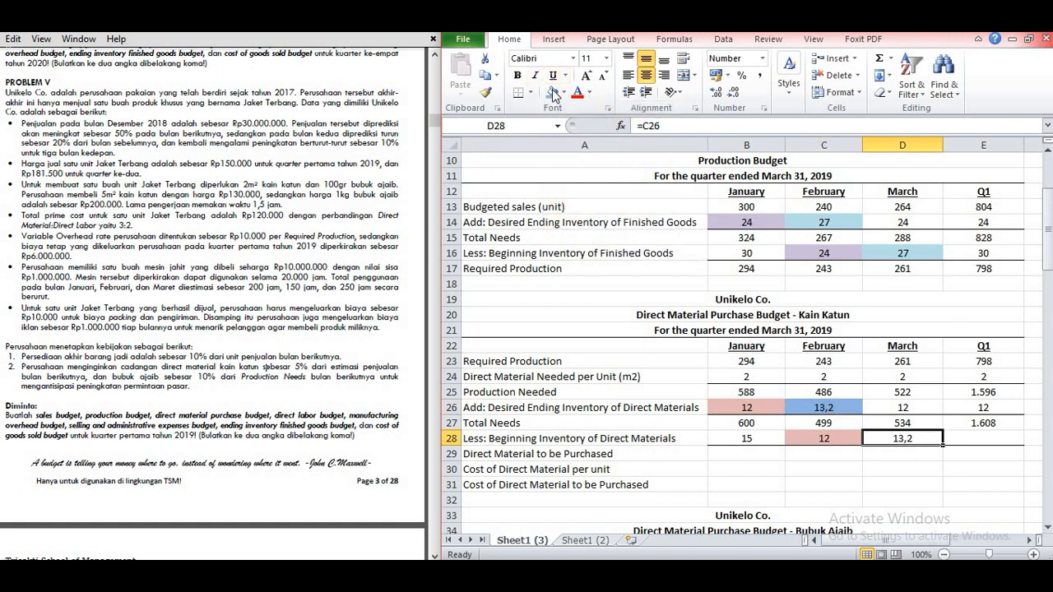
{"action": "left_click", "coordinate": [553, 93]}
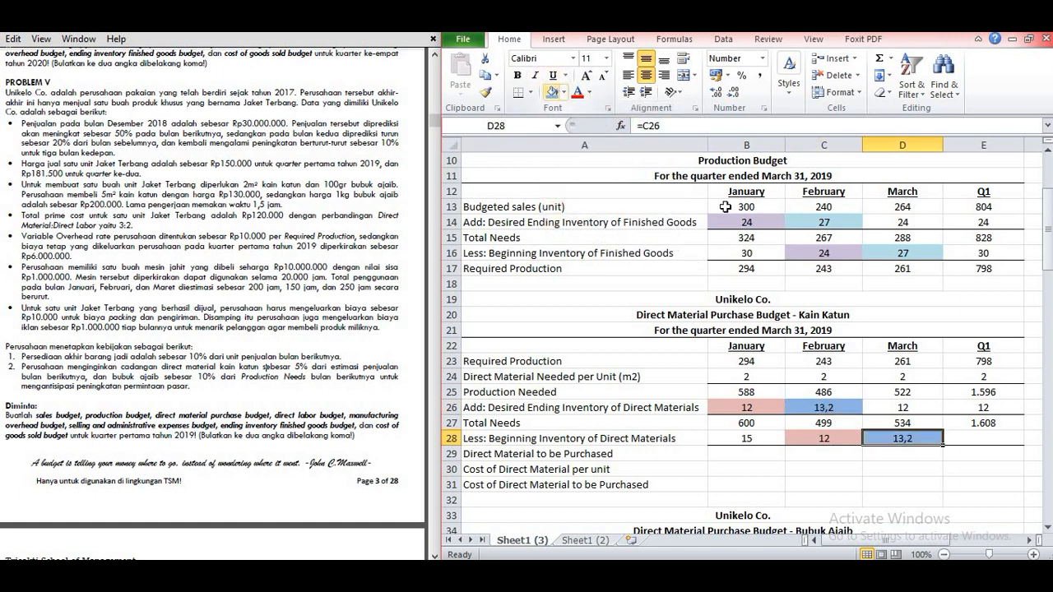
Step: Enter =15 as the Q1 Beginning Inventory of Direct Materials in E28
{"action": "left_click", "coordinate": [981, 436]}
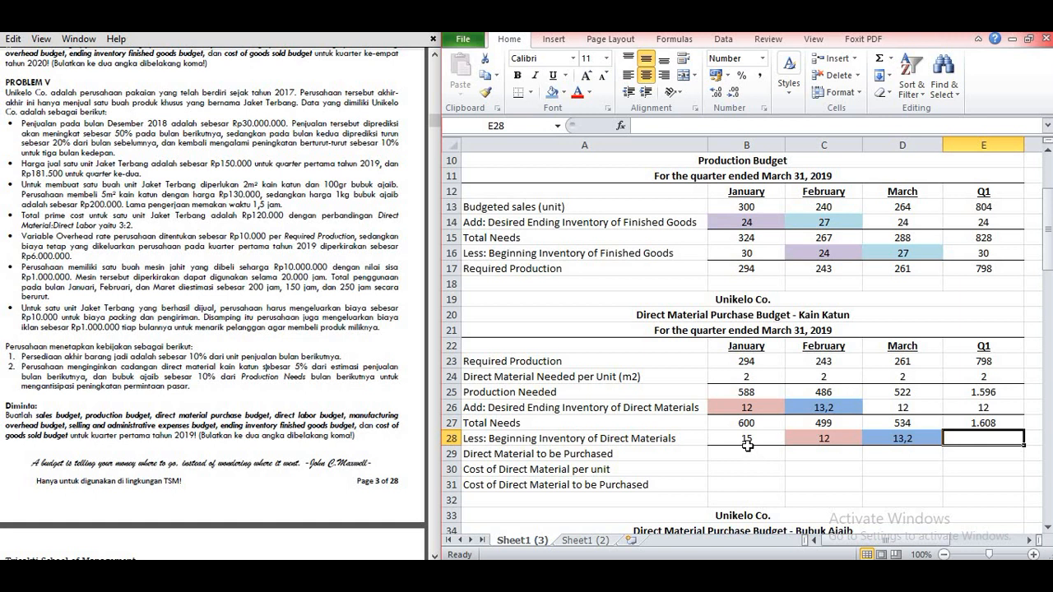
{"action": "type", "text": "=15"}
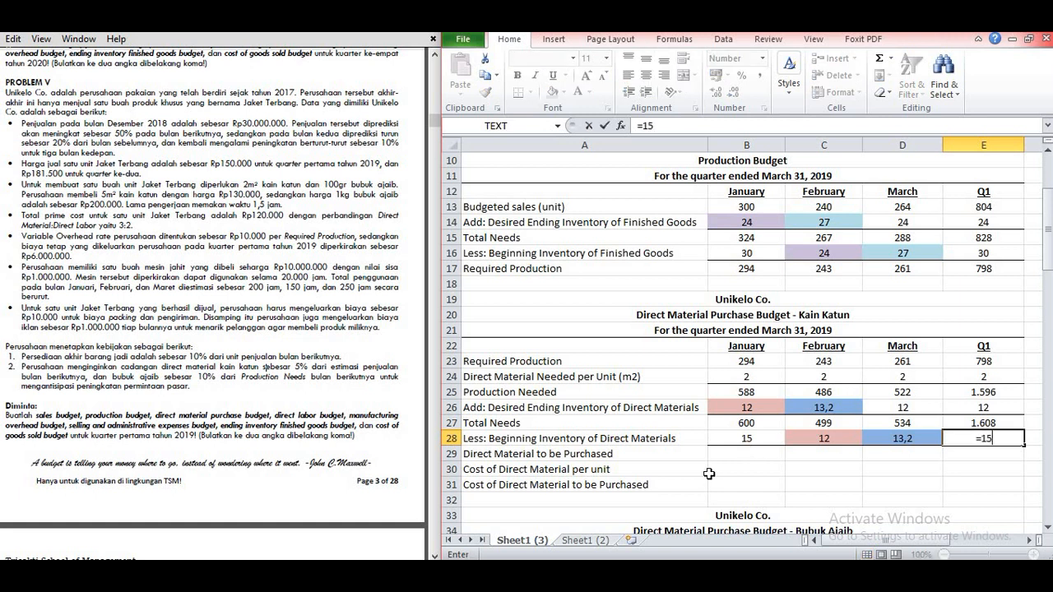
{"action": "key", "text": "Return"}
Step: Calculate January's Direct Material to be Purchased in B29 as total needs minus beginning inventory (=B27-B28) and fill the formula across through Q1 in E29
{"action": "left_click", "coordinate": [748, 453]}
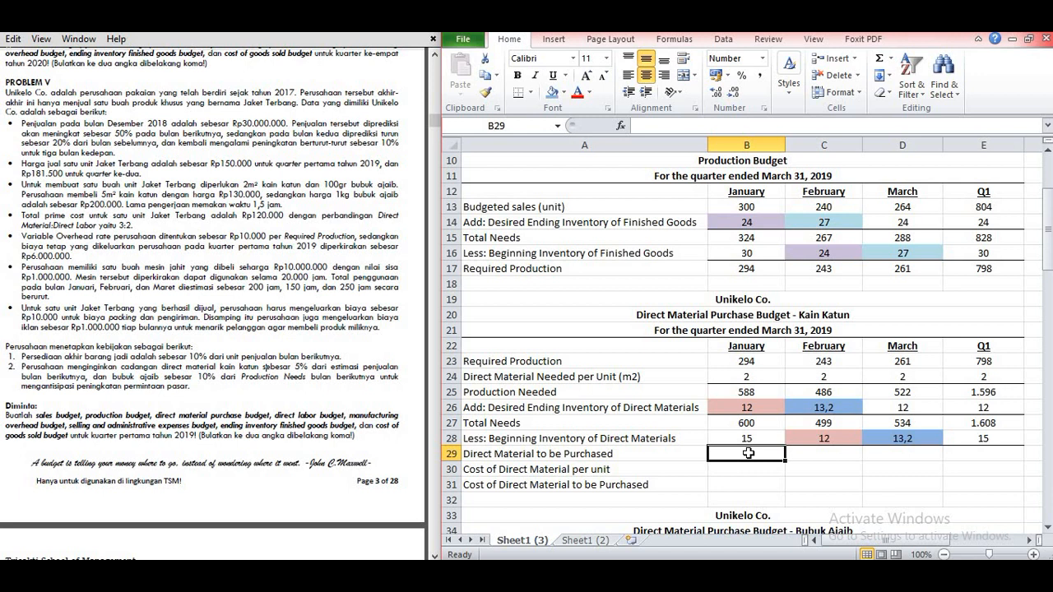
{"action": "type", "text": "="}
{"action": "left_click", "coordinate": [762, 426]}
{"action": "type", "text": "-"}
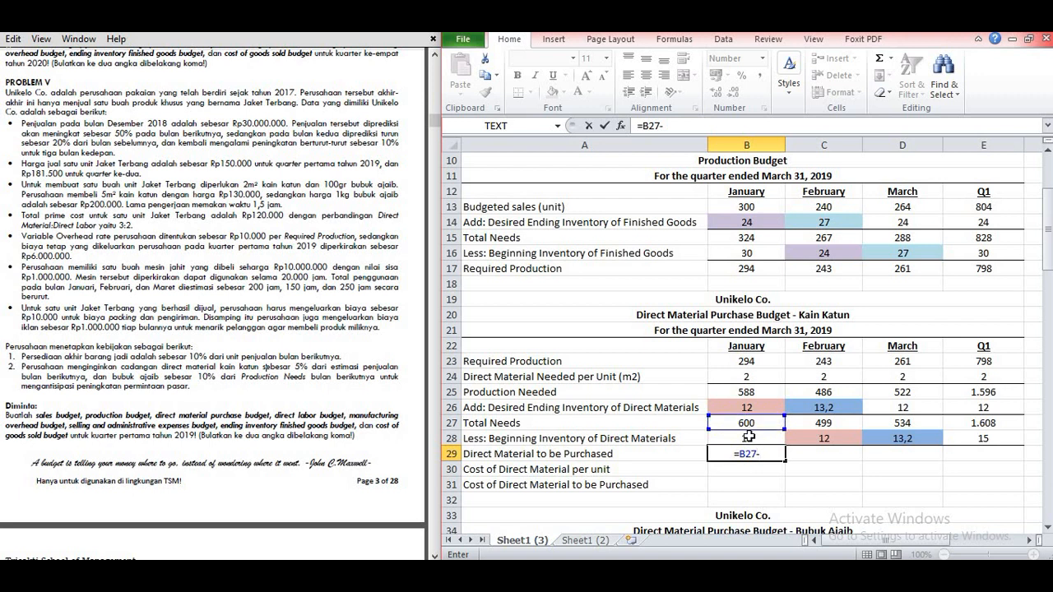
{"action": "left_click", "coordinate": [749, 437]}
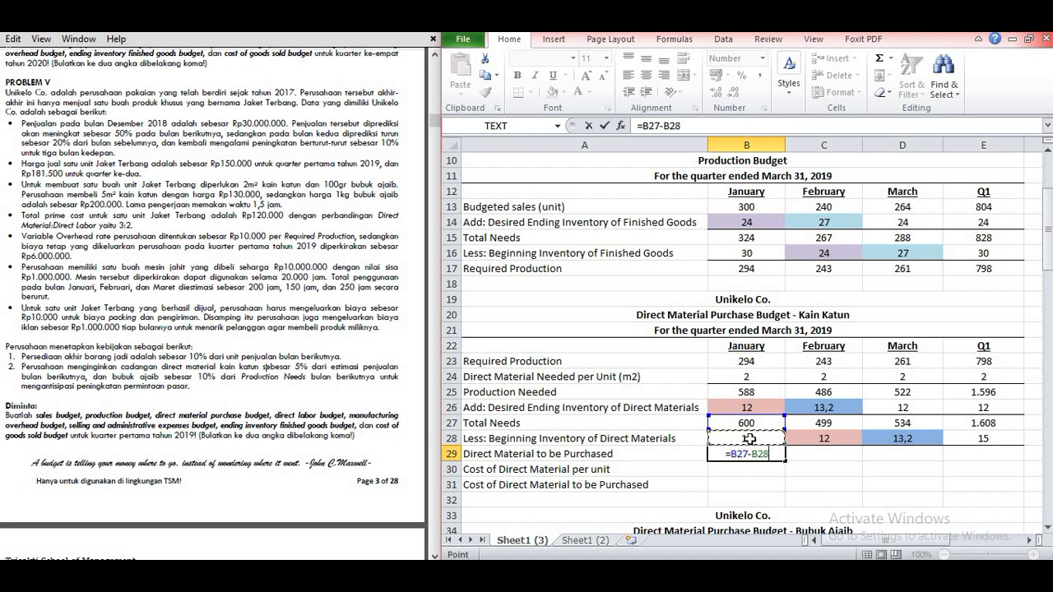
{"action": "key", "text": "ctrl+Return"}
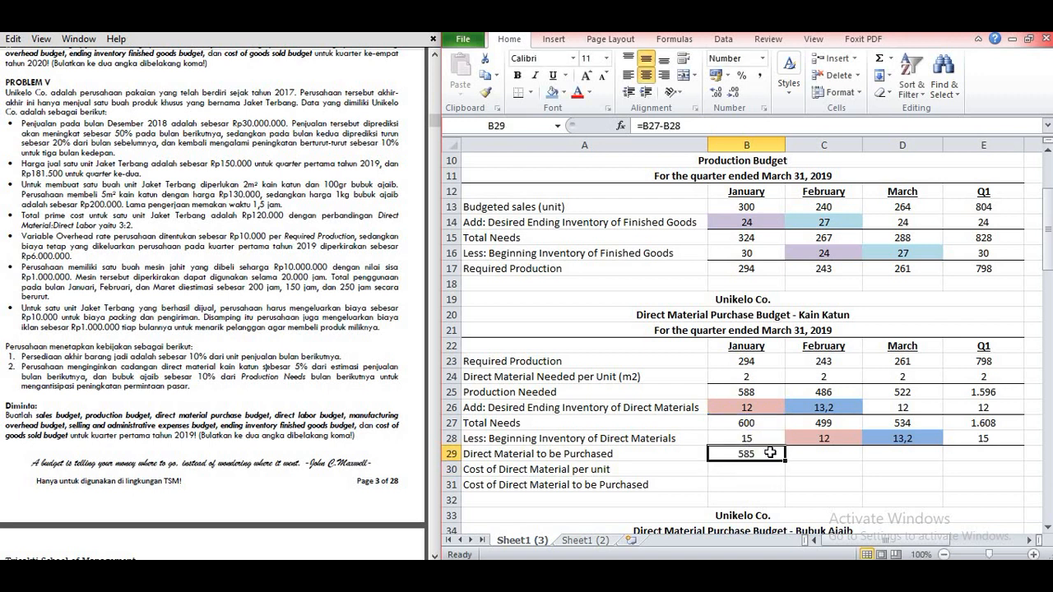
{"action": "left_click_drag", "start_coordinate": [785, 461], "coordinate": [1005, 464]}
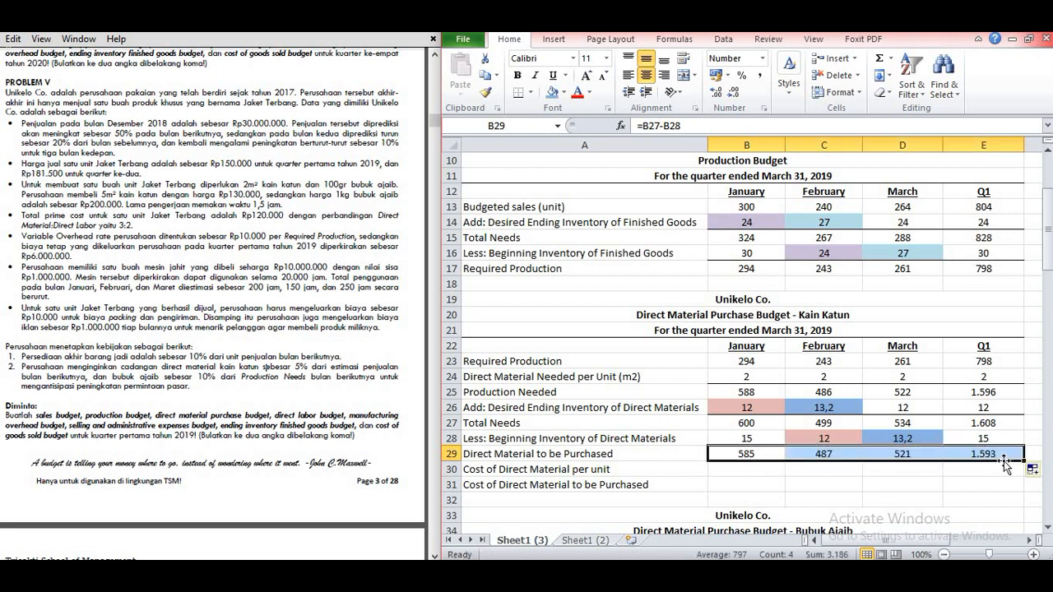
Step: Look up the Kain Katun purchase price in Problem V for B30, highlighting the 5m² kain katun wording
{"action": "left_click", "coordinate": [830, 469]}
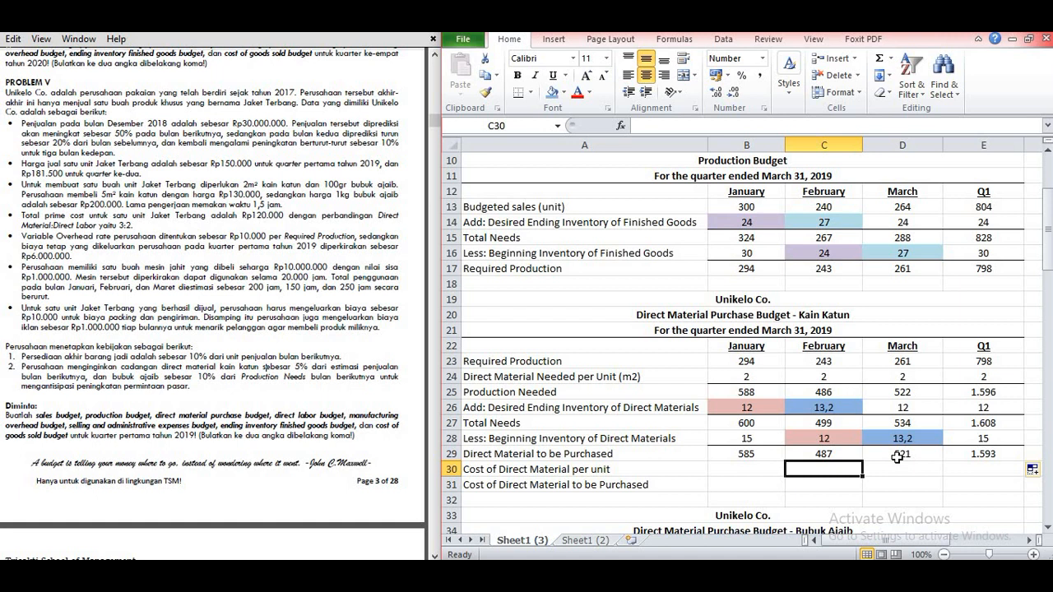
{"action": "left_click", "coordinate": [753, 468]}
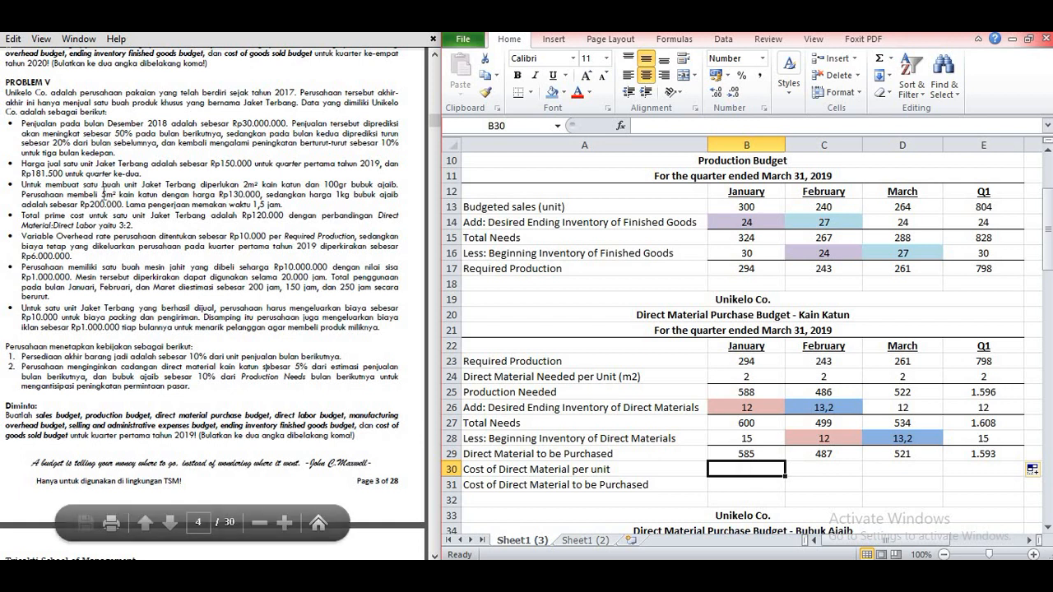
{"action": "left_click_drag", "start_coordinate": [103, 196], "coordinate": [189, 198]}
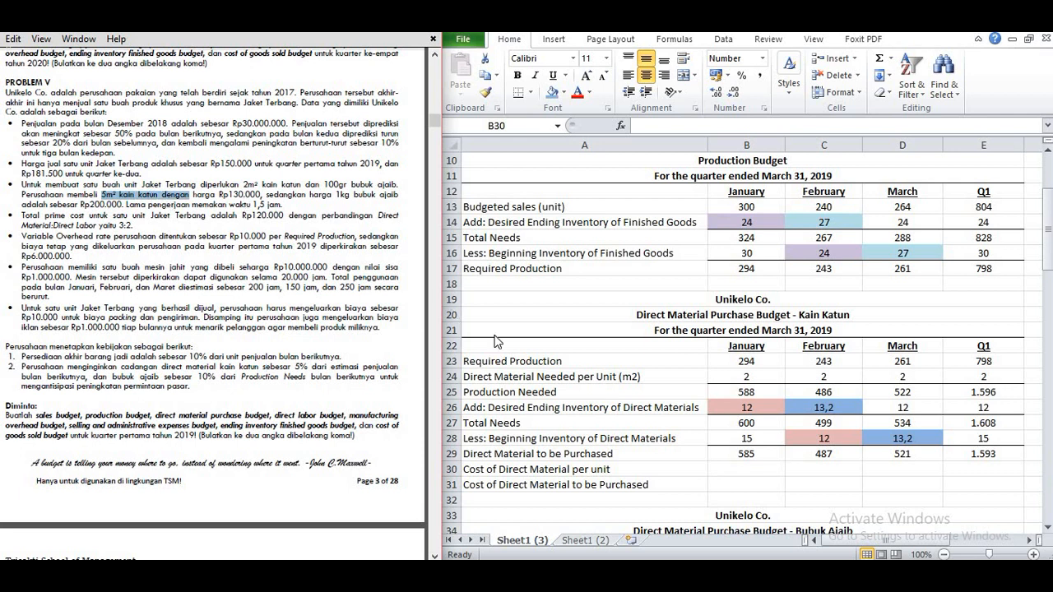
{"action": "left_click", "coordinate": [842, 538]}
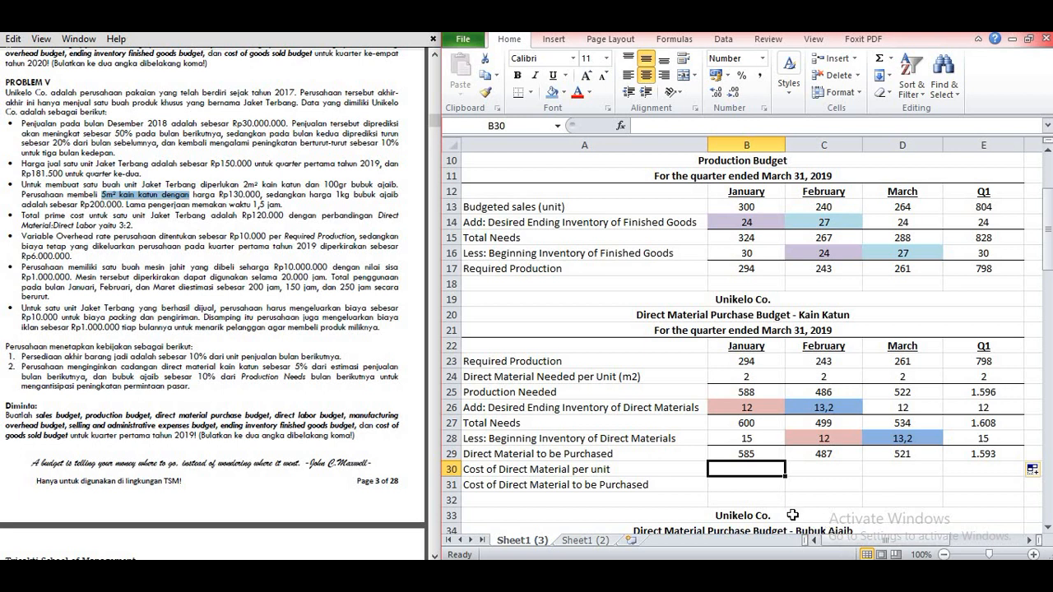
Step: Start a price note beside the budget with the label Kain Katun in J26 and 130000 in K26
{"action": "left_click_drag", "start_coordinate": [841, 543], "coordinate": [871, 546]}
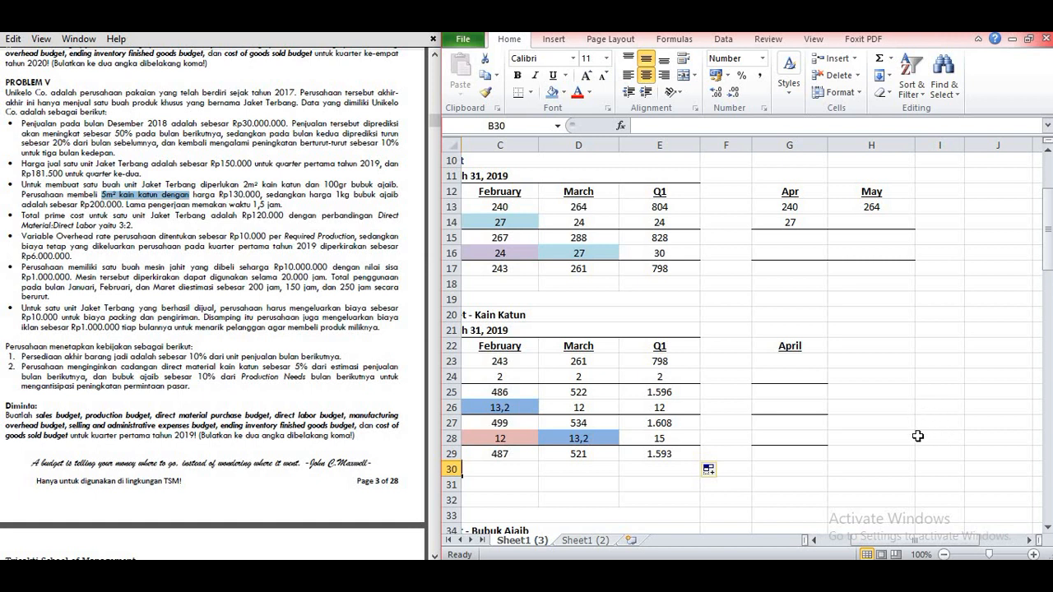
{"action": "left_click", "coordinate": [897, 410]}
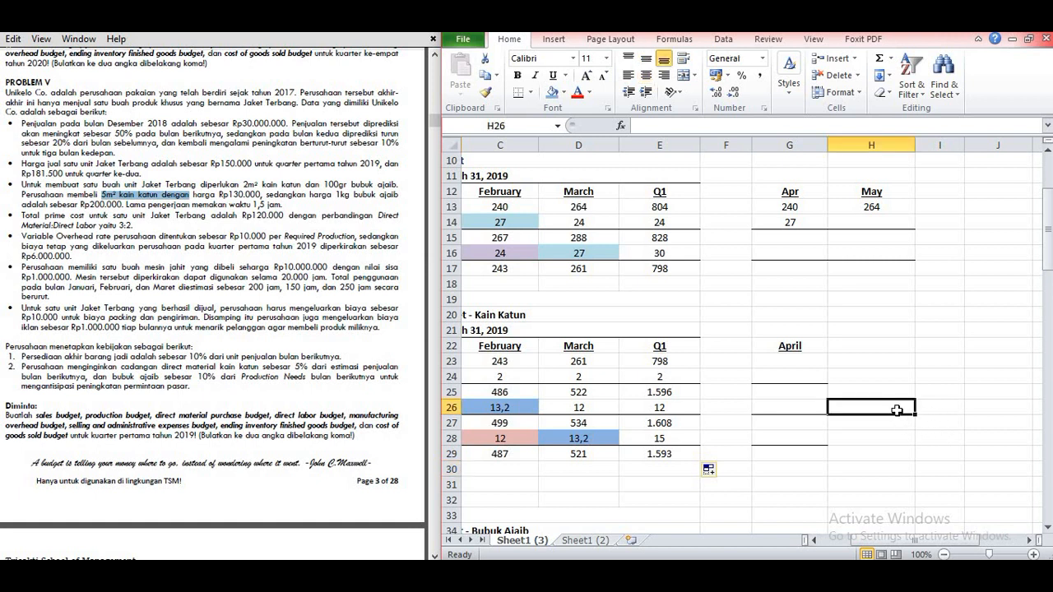
{"action": "key", "text": "Right"}
{"action": "key", "text": "Right"}
{"action": "key", "text": "Right"}
{"action": "key", "text": "Left"}
{"action": "type", "text": "Kain Katun"}
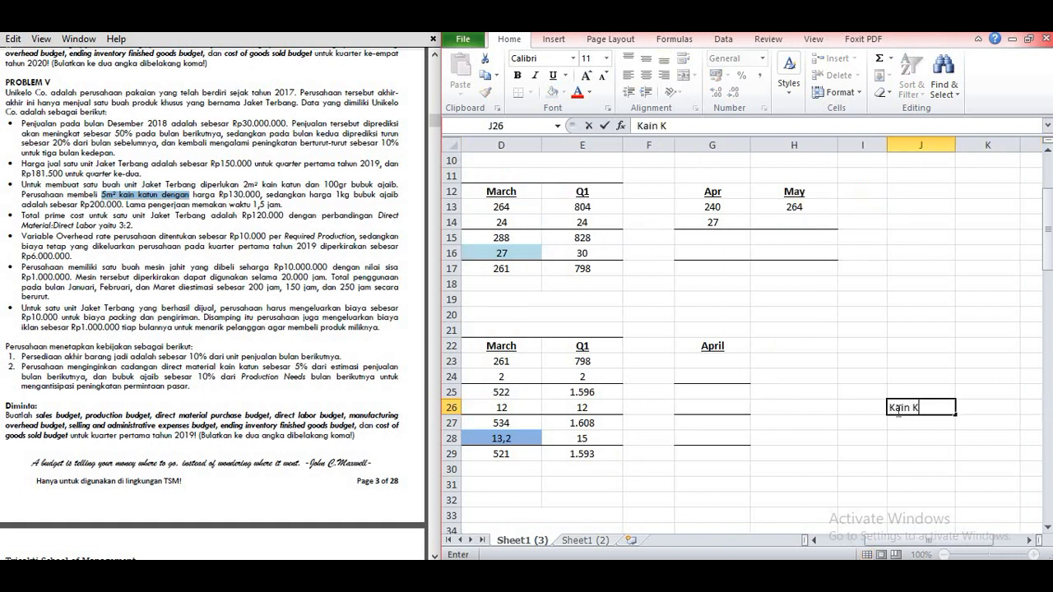
{"action": "key", "text": "Tab"}
{"action": "type", "text": "130000"}
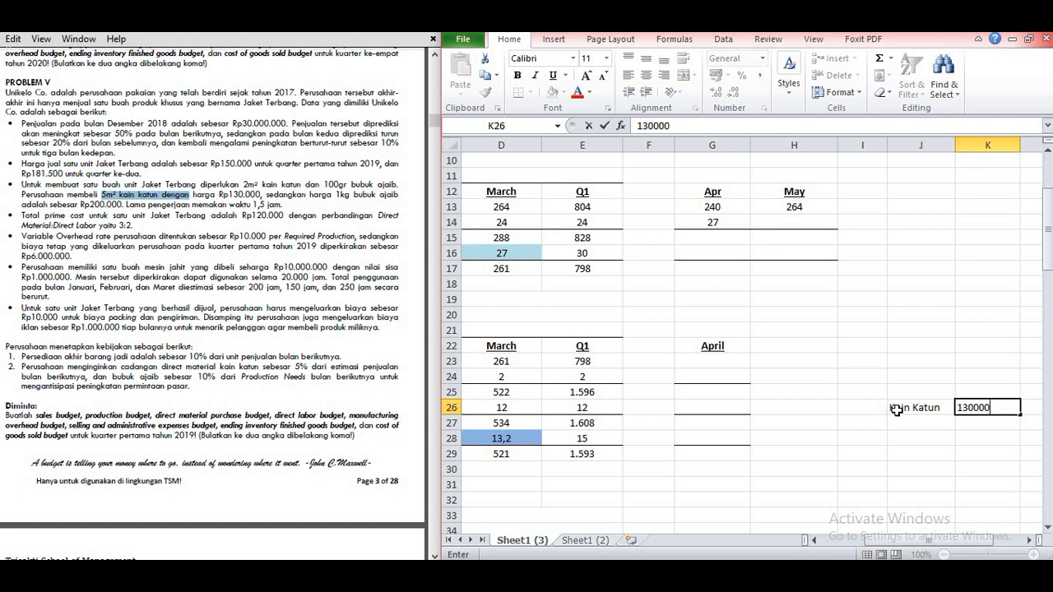
{"action": "key", "text": "Tab"}
Step: Enter the quantity note "untuk 5 m" in L26 beside the Kain Katun price
{"action": "key", "text": "Right"}
{"action": "key", "text": "Left"}
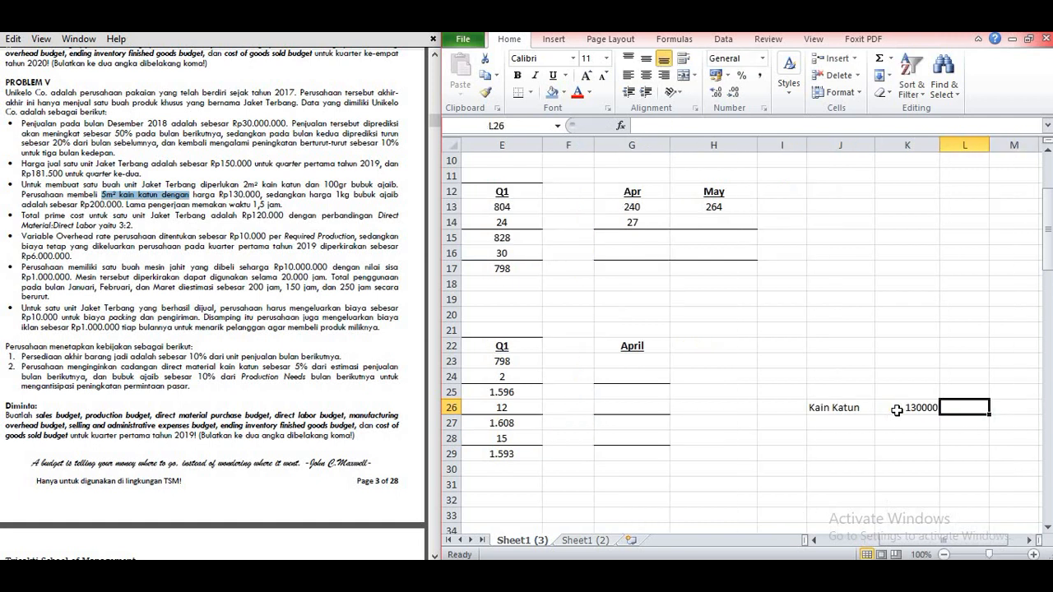
{"action": "type", "text": "untuk 5 m"}
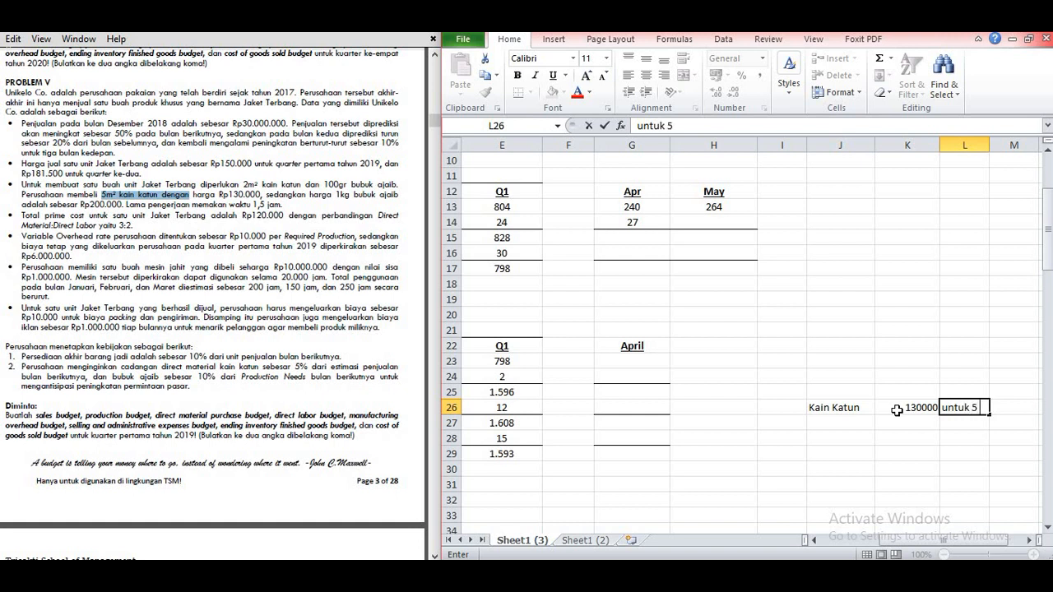
{"action": "key", "text": "Return"}
Step: Enter the quantity note "untuk 1 m" in L27, below the 5 m note
{"action": "left_click", "coordinate": [926, 425]}
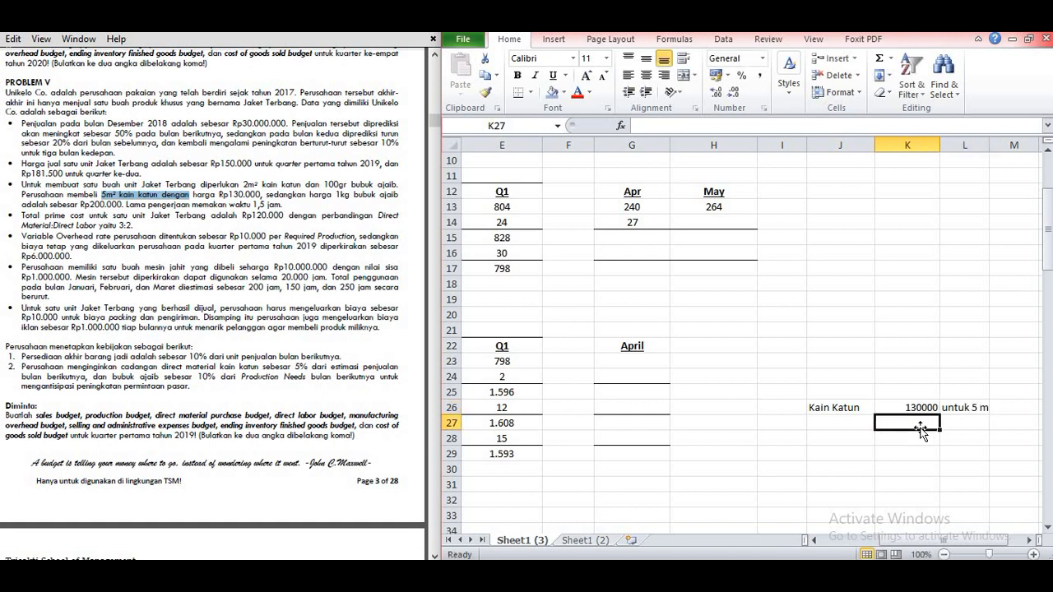
{"action": "left_click", "coordinate": [954, 426]}
{"action": "type", "text": "untuk"}
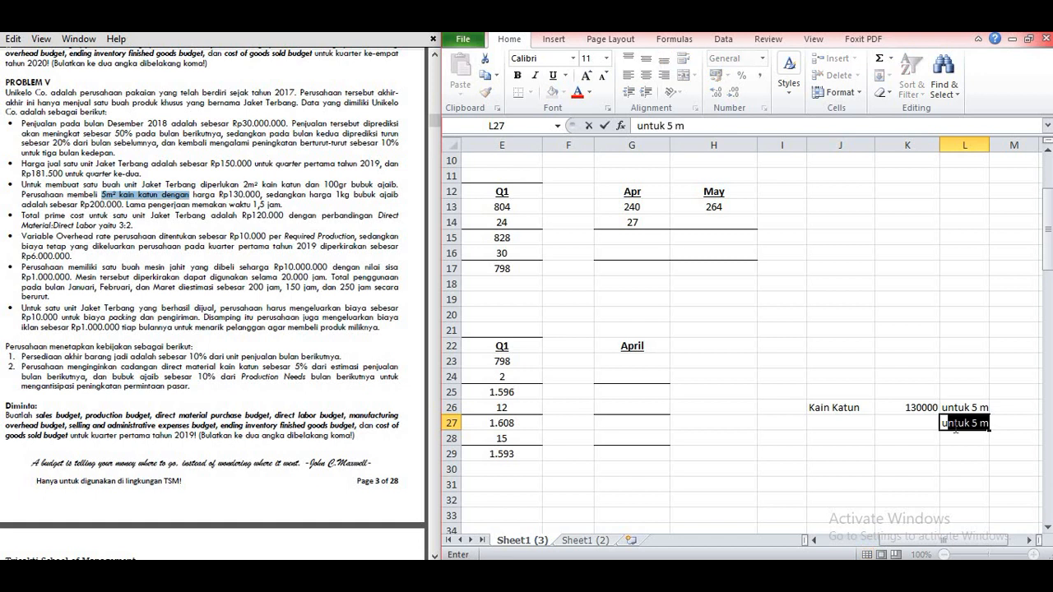
{"action": "type", "text": " 1 m"}
{"action": "key", "text": "Return"}
Step: Calculate the Kain Katun price for 1 m in K27 with the formula =130000/5
{"action": "key", "text": "Up"}
{"action": "key", "text": "Left"}
{"action": "type", "text": "=130000"}
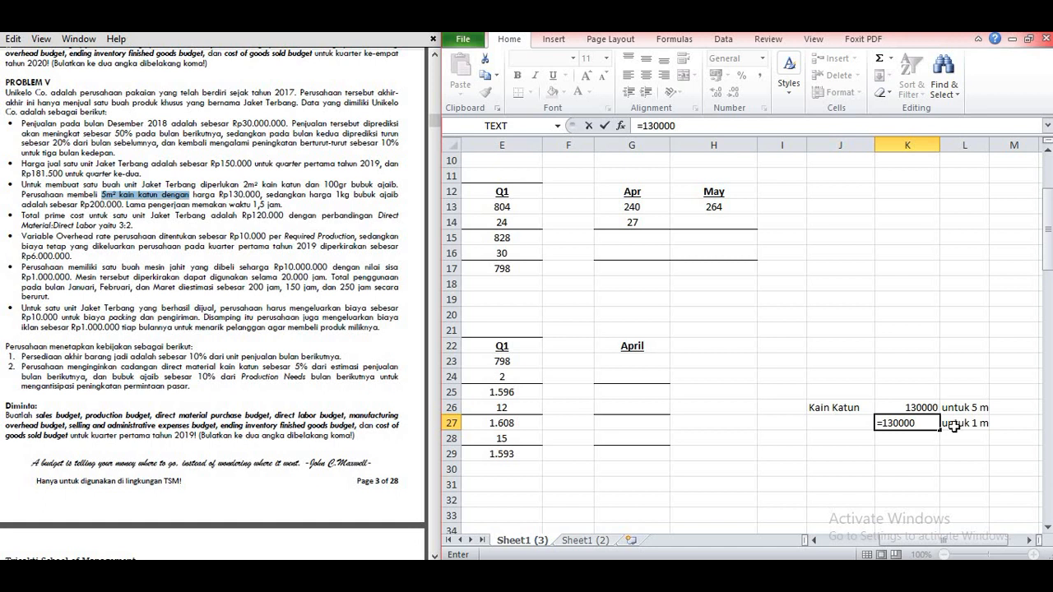
{"action": "key", "text": "BackSpace"}
{"action": "type", "text": "0/5"}
{"action": "key", "text": "Return"}
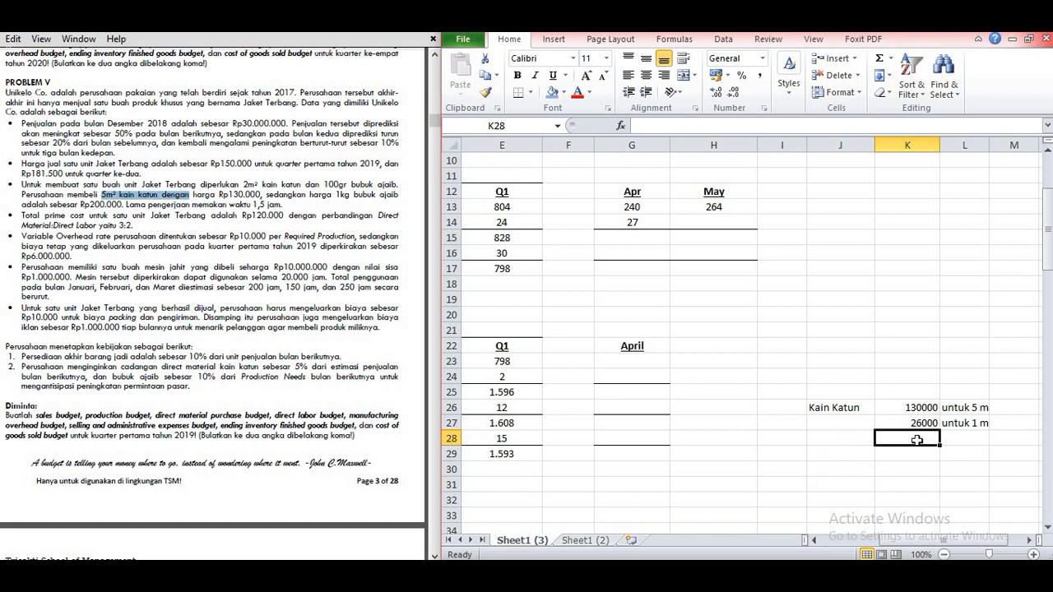
Step: Enter =26000 as January's Cost of Direct Material per unit in B30 of the Kain Katun budget
{"action": "left_click_drag", "start_coordinate": [938, 543], "coordinate": [810, 543]}
{"action": "left_click", "coordinate": [752, 466]}
{"action": "type", "text": "=2"}
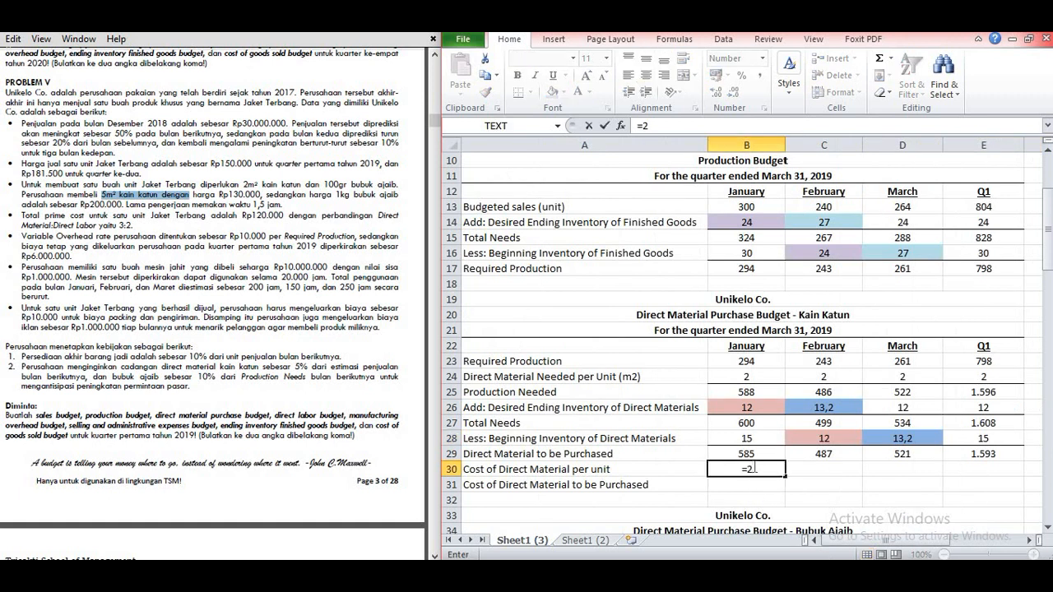
{"action": "type", "text": "6000"}
{"action": "key", "text": "Return"}
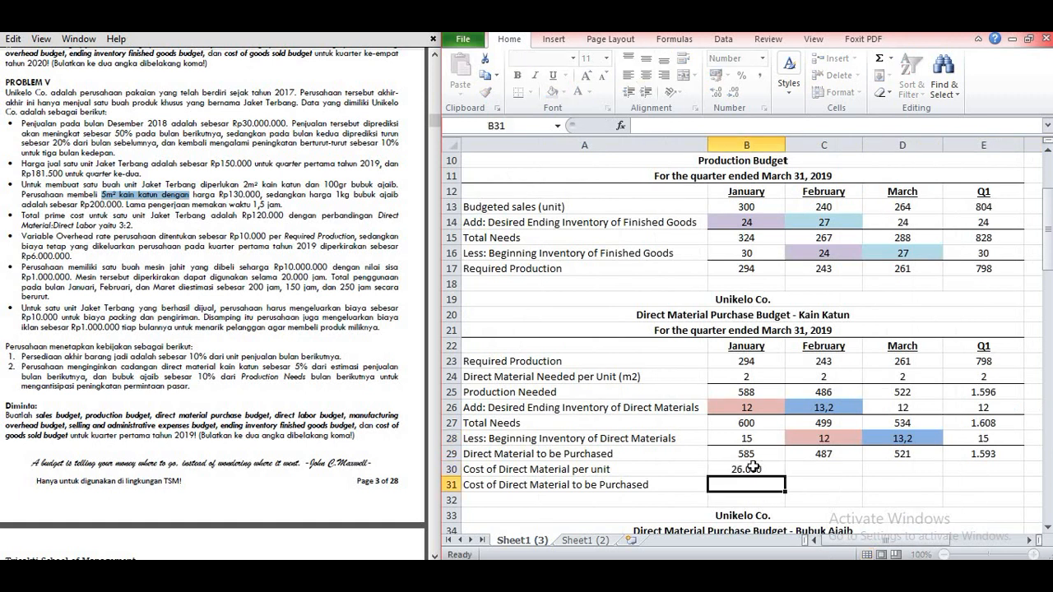
Step: Copy the Kain Katun cost per unit from B30 across February, March and Q1
{"action": "left_click", "coordinate": [757, 469]}
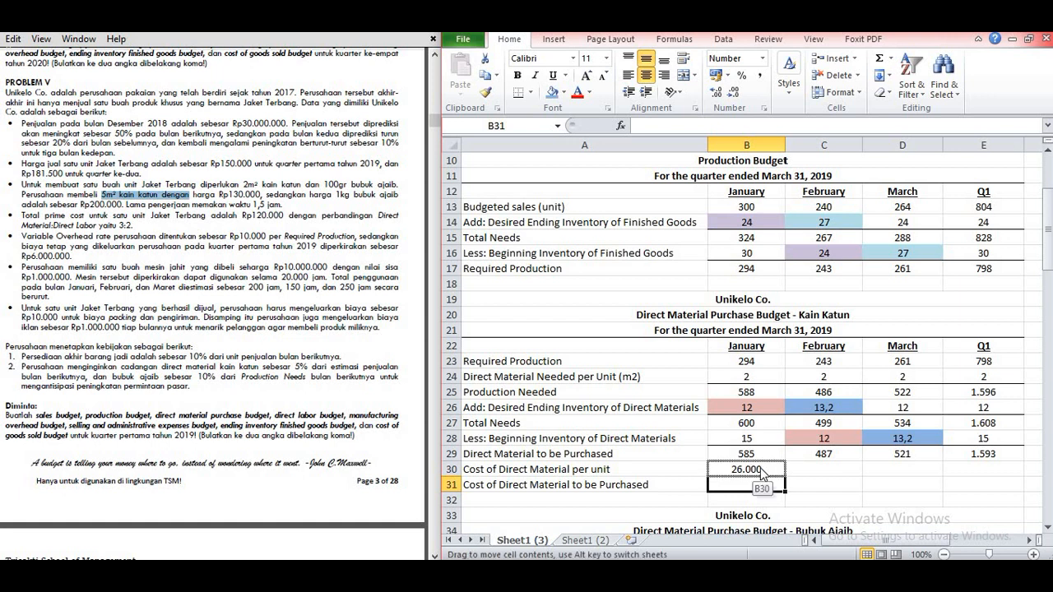
{"action": "left_click_drag", "start_coordinate": [761, 469], "coordinate": [766, 470]}
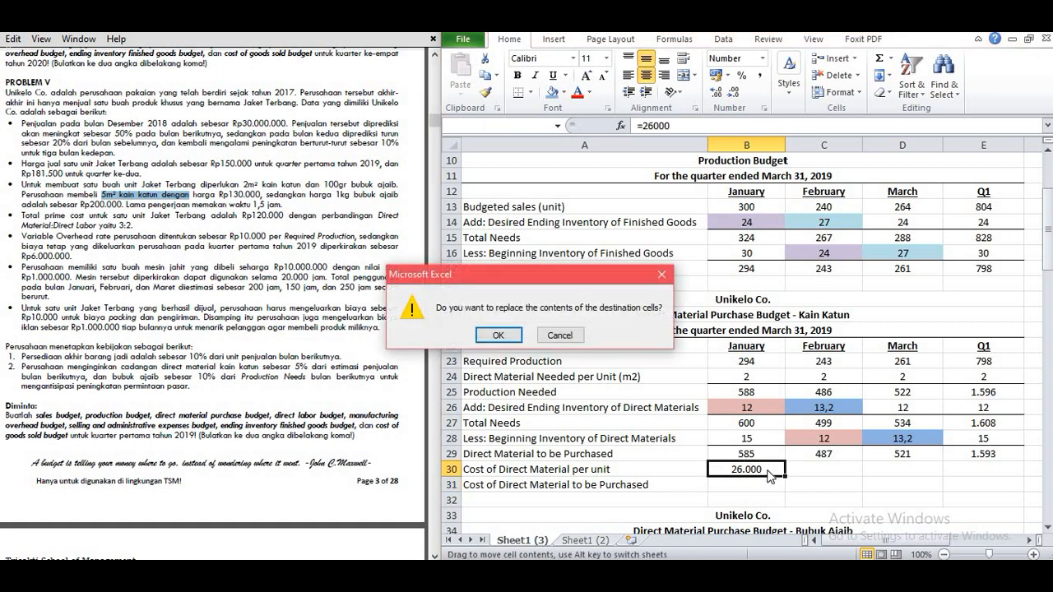
{"action": "left_click", "coordinate": [558, 341]}
{"action": "left_click", "coordinate": [775, 469]}
{"action": "left_click_drag", "start_coordinate": [783, 475], "coordinate": [989, 469]}
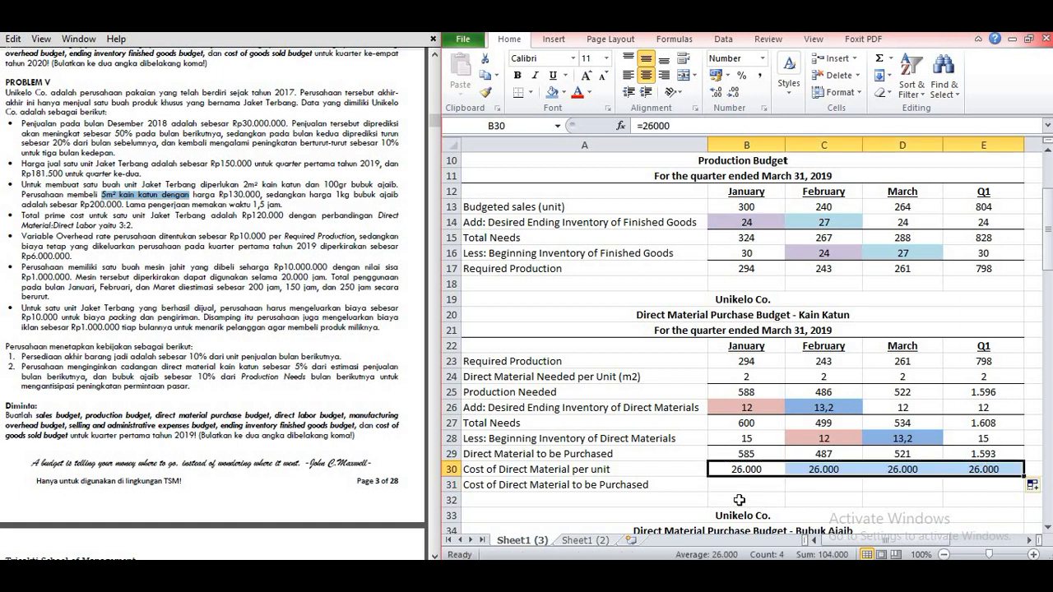
Step: Calculate the Kain Katun Cost of Direct Material to be Purchased in B31 with =B29*B30 and fill it across to Q1
{"action": "left_click", "coordinate": [743, 482]}
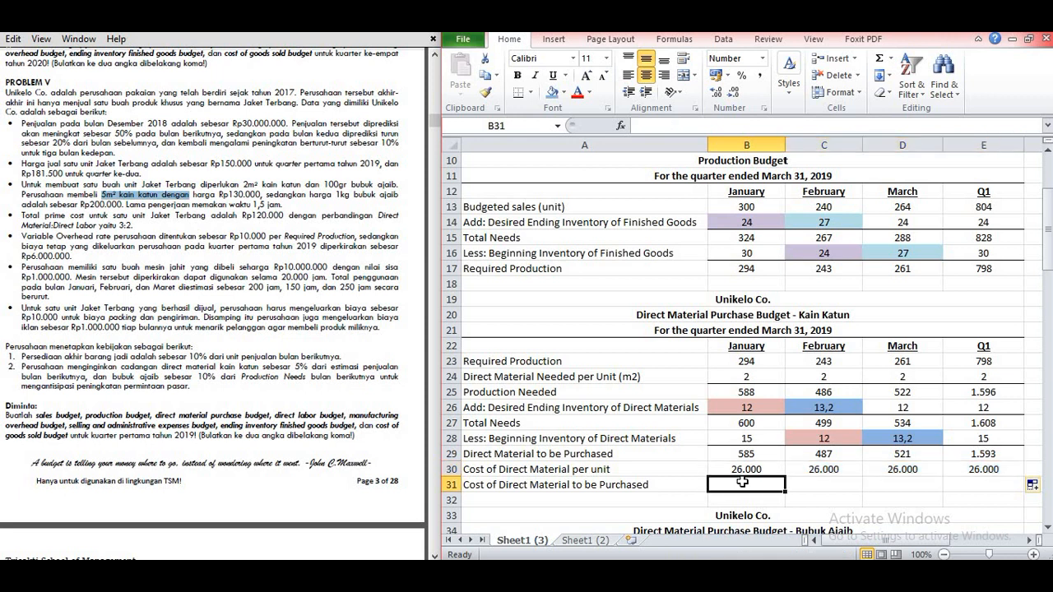
{"action": "type", "text": "="}
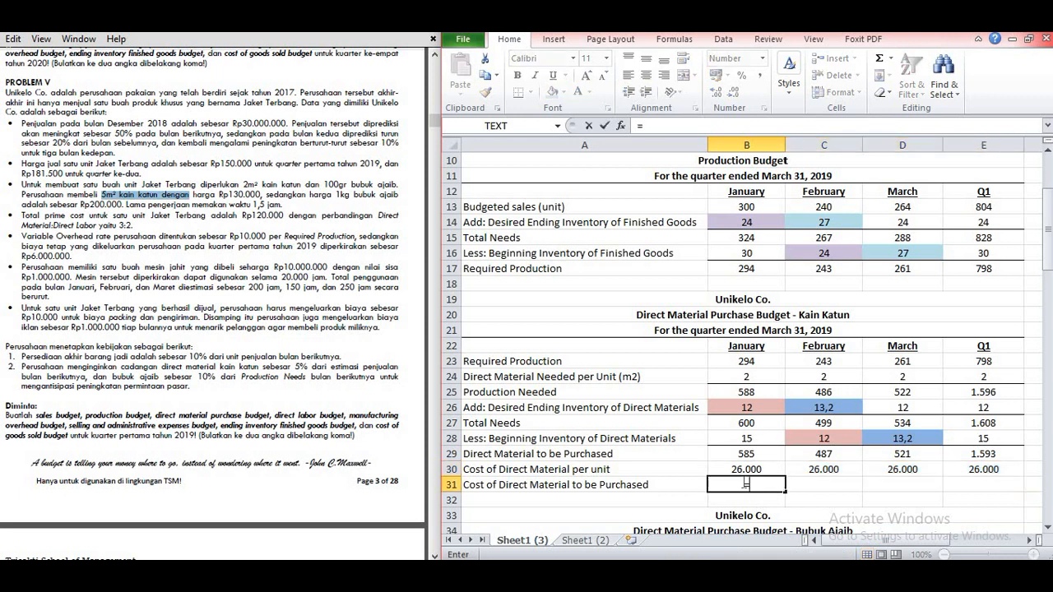
{"action": "left_click", "coordinate": [753, 458]}
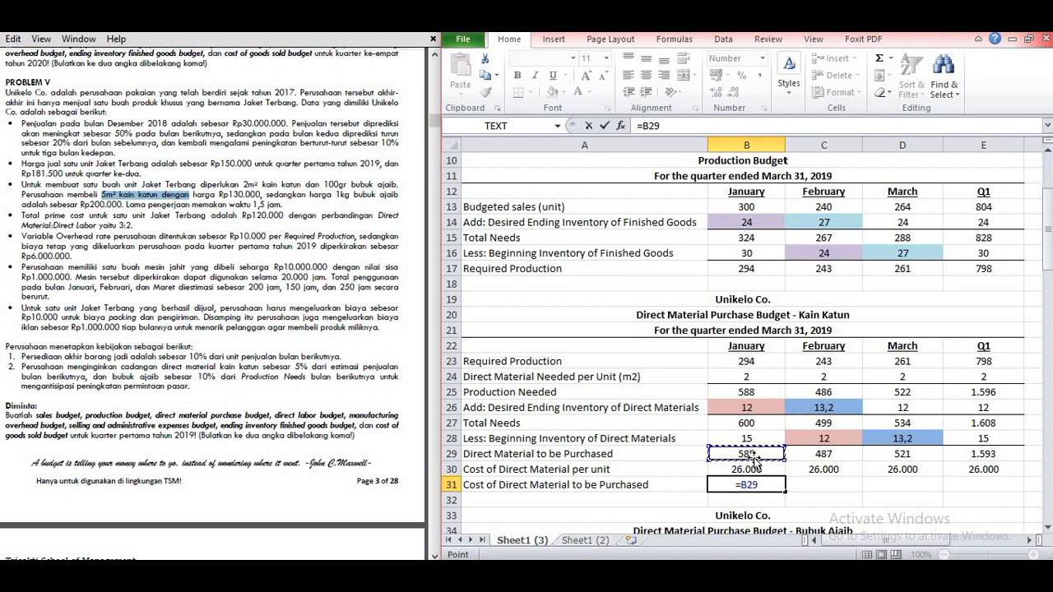
{"action": "type", "text": "*"}
{"action": "left_click", "coordinate": [739, 469]}
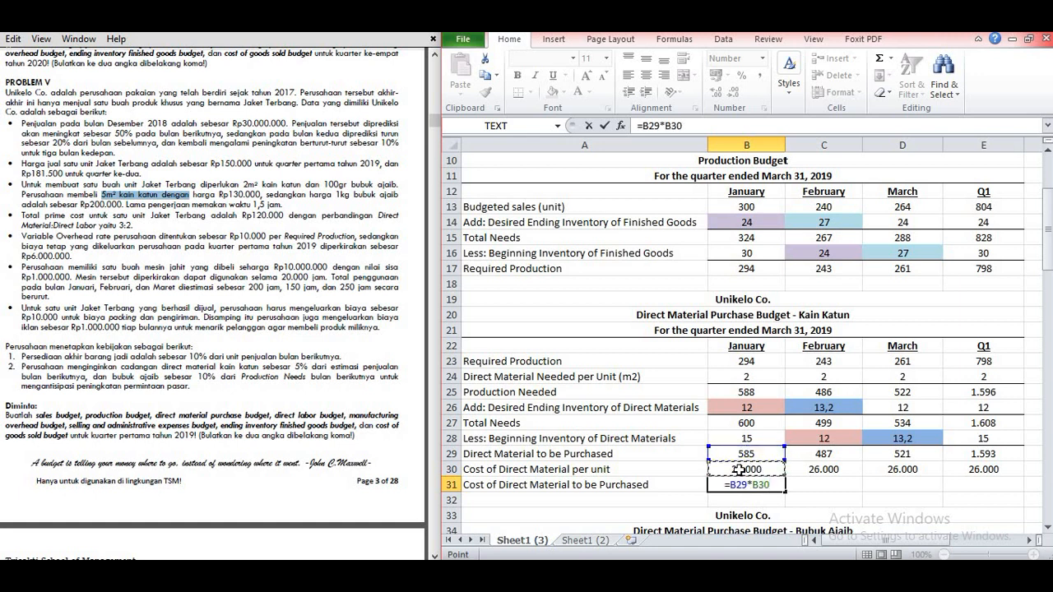
{"action": "key", "text": "Return"}
{"action": "left_click", "coordinate": [754, 484]}
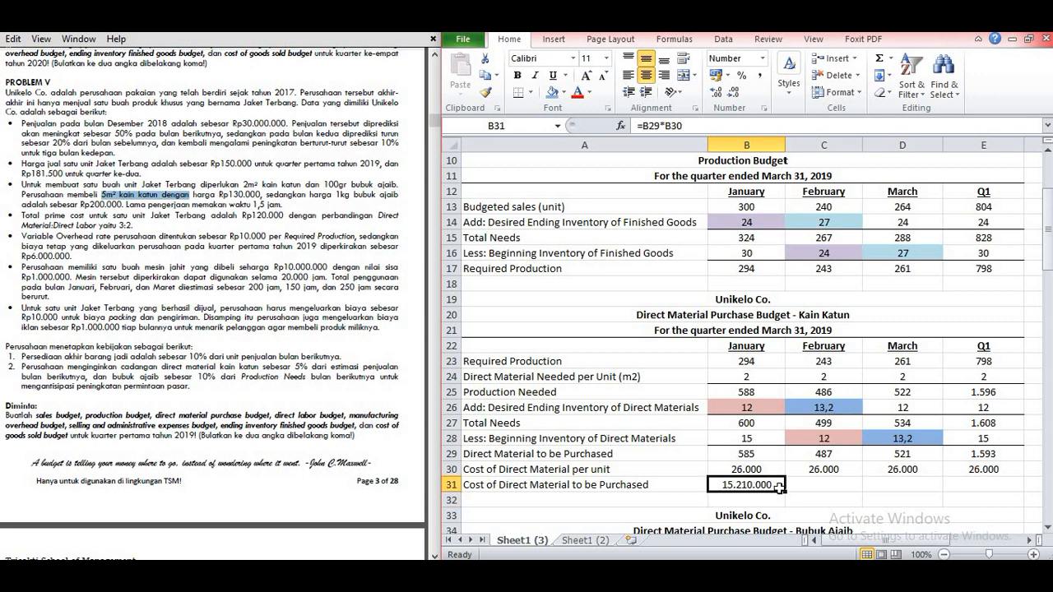
{"action": "left_click_drag", "start_coordinate": [785, 492], "coordinate": [992, 485]}
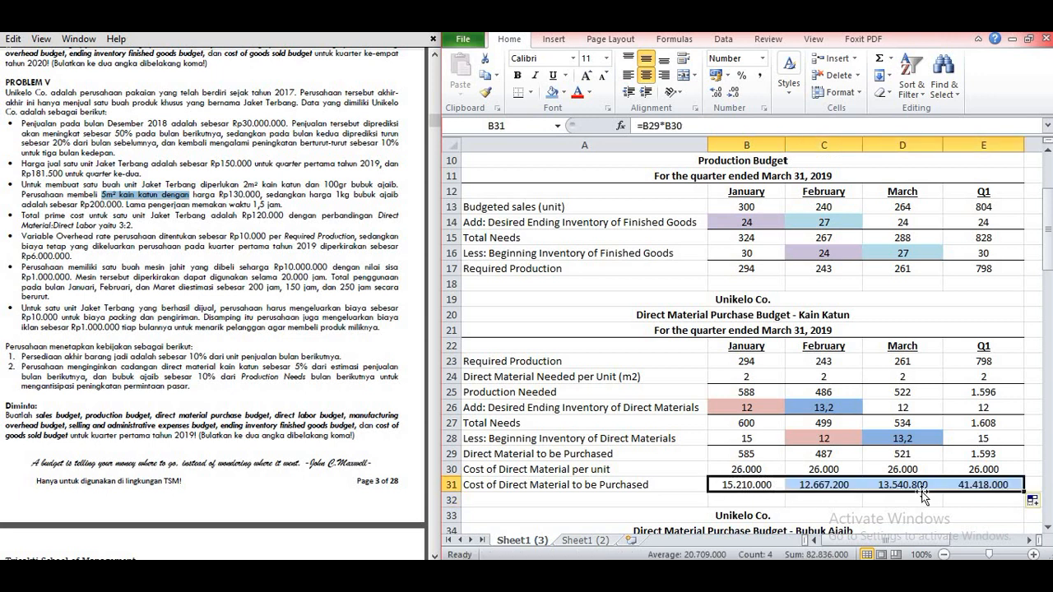
{"action": "left_click", "coordinate": [847, 500]}
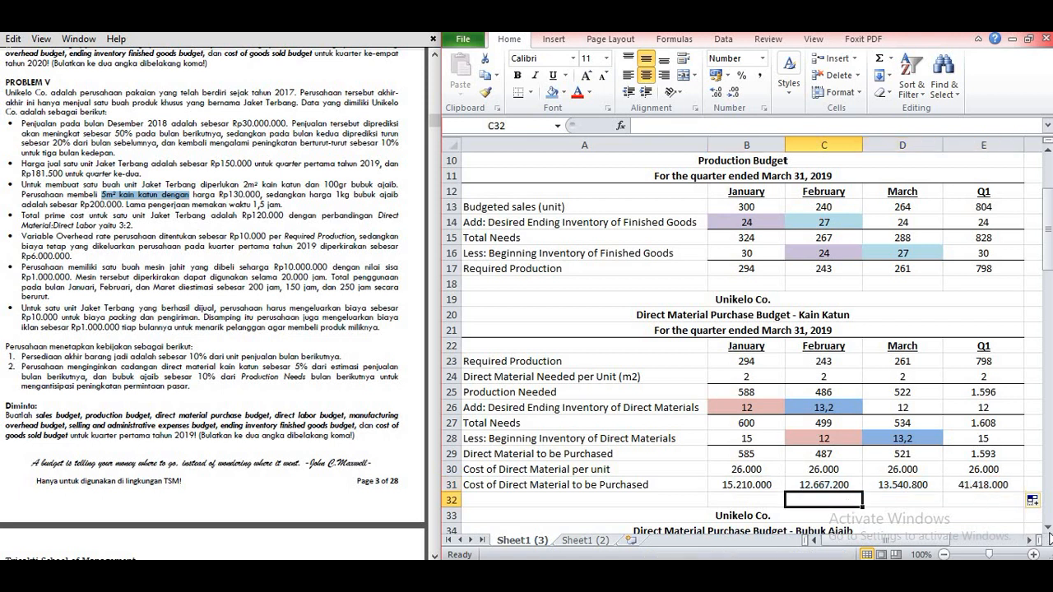
Step: Fill the Required Production row of the Bubuk Ajaib budget with 294, 243, 261 and 798 for January through Q1
{"action": "left_click_drag", "start_coordinate": [1047, 527], "coordinate": [1048, 528]}
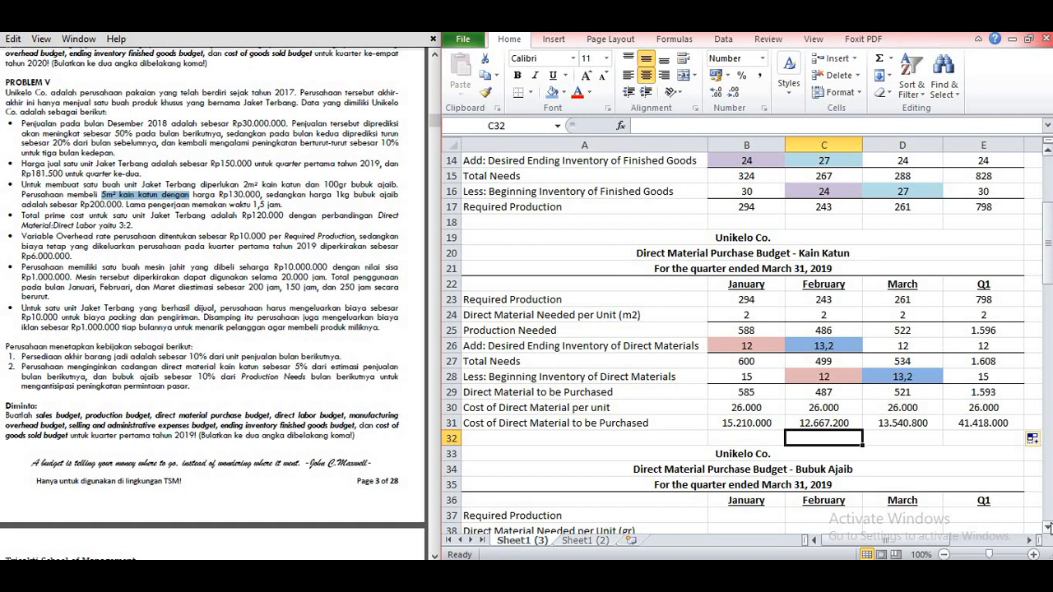
{"action": "left_click", "coordinate": [1048, 526]}
{"action": "left_click", "coordinate": [1049, 528]}
{"action": "left_click", "coordinate": [1049, 528]}
{"action": "left_click", "coordinate": [1049, 528]}
{"action": "left_click", "coordinate": [1048, 528]}
{"action": "left_click", "coordinate": [1048, 528]}
{"action": "left_click", "coordinate": [1049, 528]}
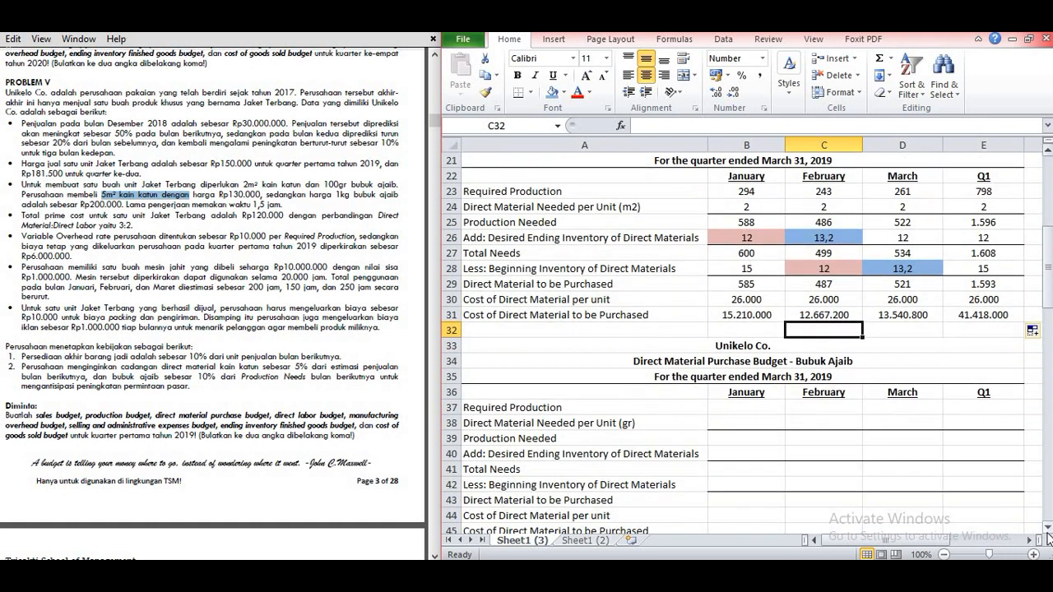
{"action": "scroll", "coordinate": [1049, 539], "scroll_direction": "down", "scroll_amount": 1}
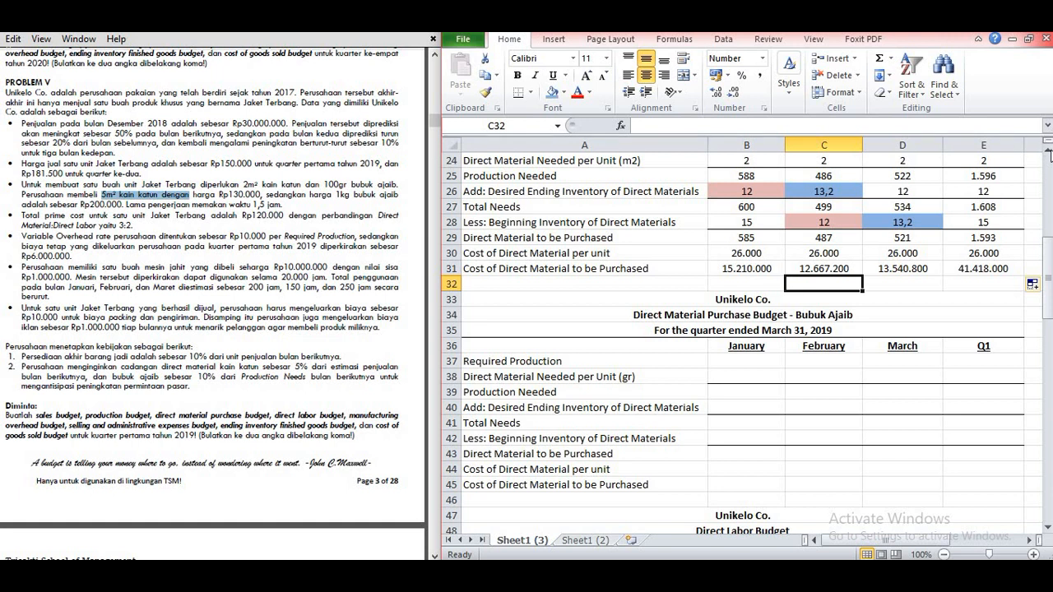
{"action": "scroll", "coordinate": [1049, 154], "scroll_direction": "up", "scroll_amount": 1}
{"action": "left_click", "coordinate": [768, 410]}
{"action": "type", "text": "294"}
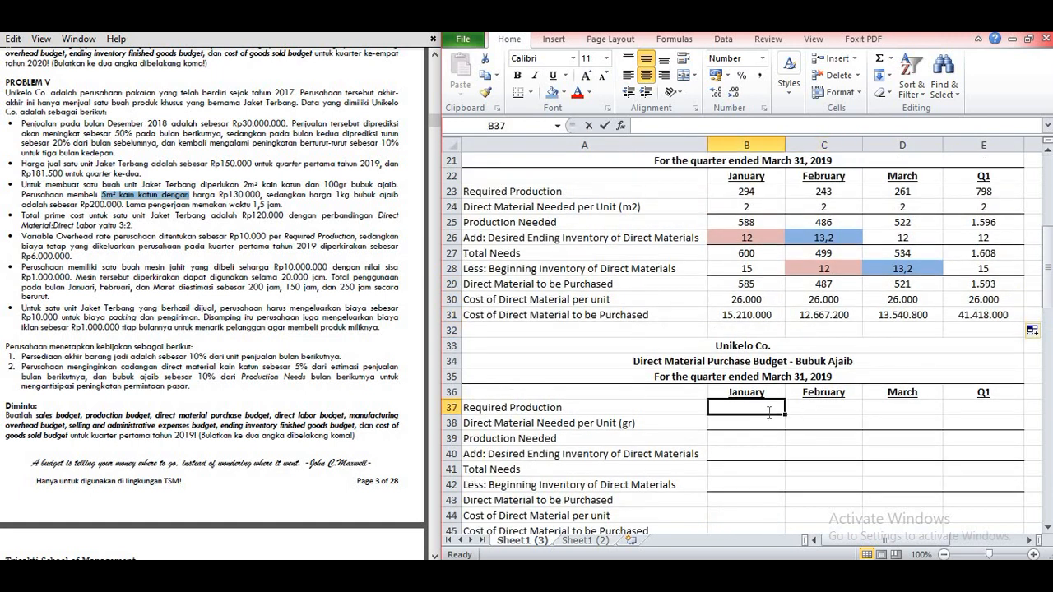
{"action": "key", "text": "Tab"}
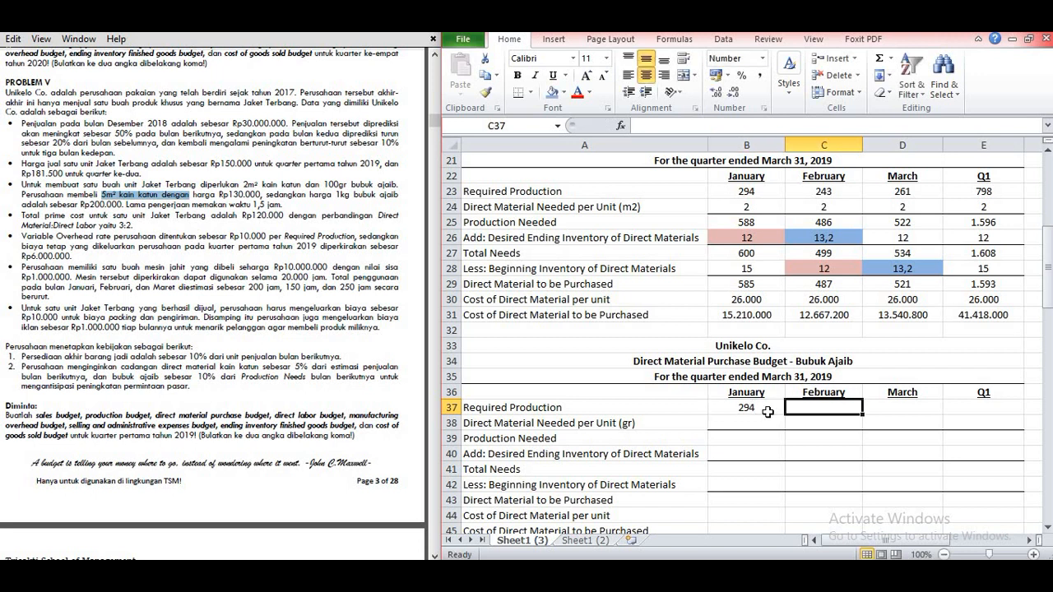
{"action": "type", "text": "243"}
{"action": "key", "text": "Tab"}
{"action": "type", "text": "261"}
{"action": "key", "text": "Tab"}
{"action": "key", "text": "alt+equal"}
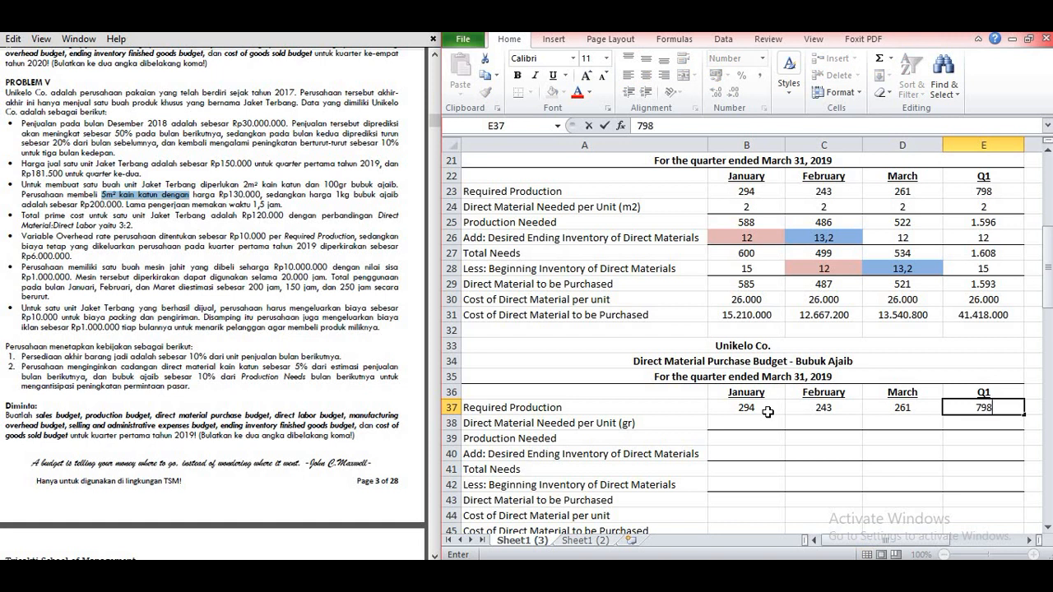
{"action": "key", "text": "Return"}
Step: Enter 100 as the Bubuk Ajaib Direct Material Needed per Unit (gr) for January, February, March and Q1
{"action": "left_click", "coordinate": [741, 426]}
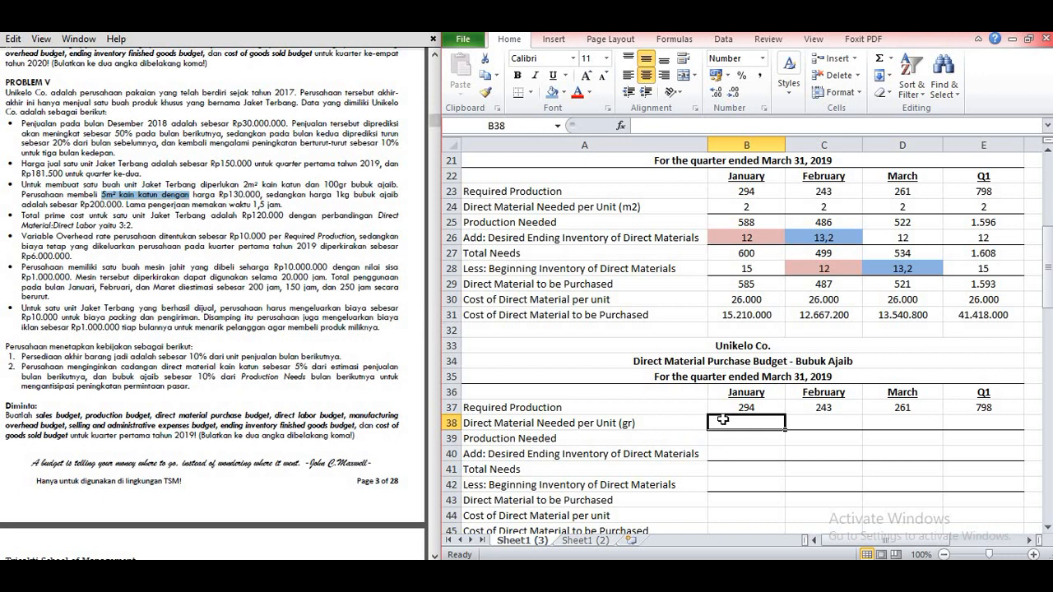
{"action": "type", "text": "100"}
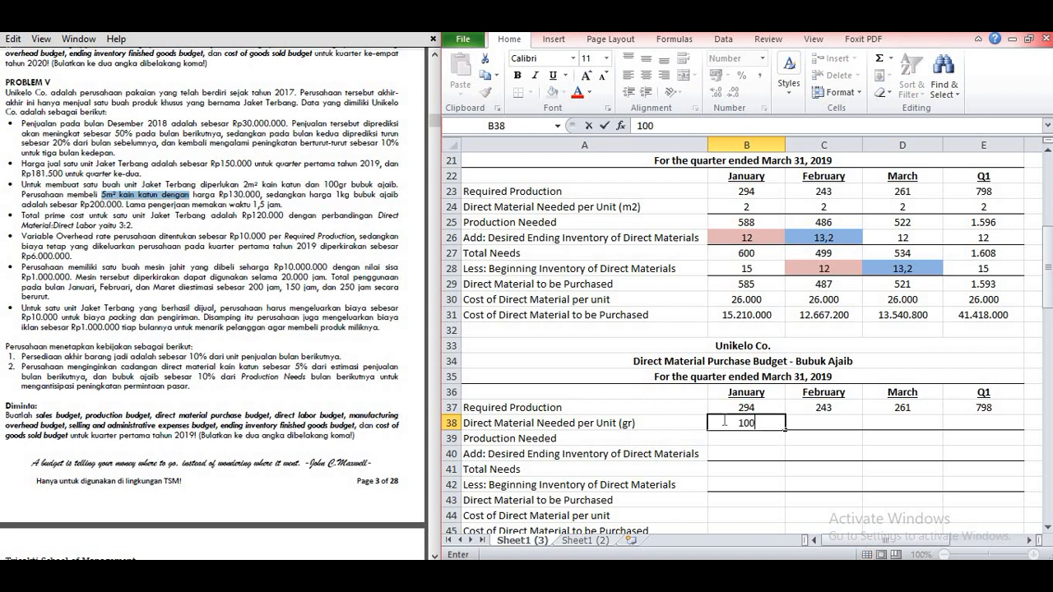
{"action": "key", "text": "Tab"}
{"action": "type", "text": "100"}
{"action": "key", "text": "Tab"}
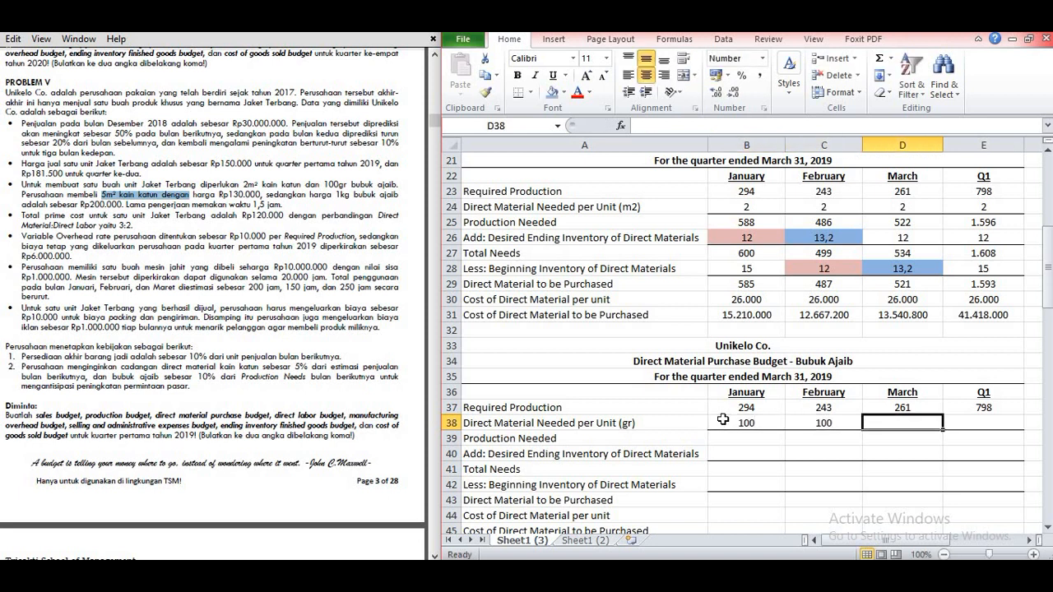
{"action": "type", "text": "100"}
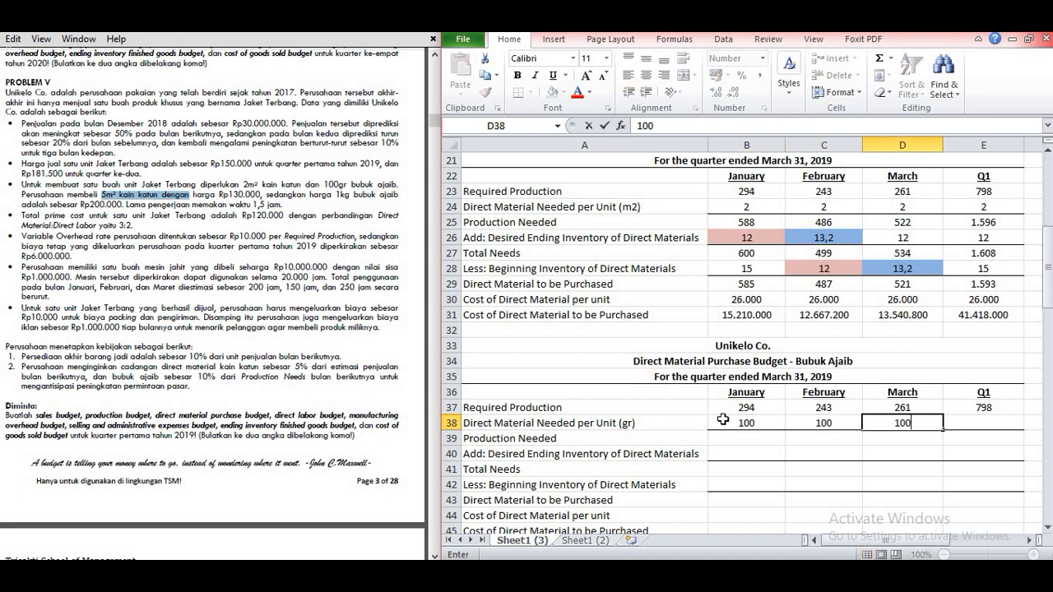
{"action": "key", "text": "Tab"}
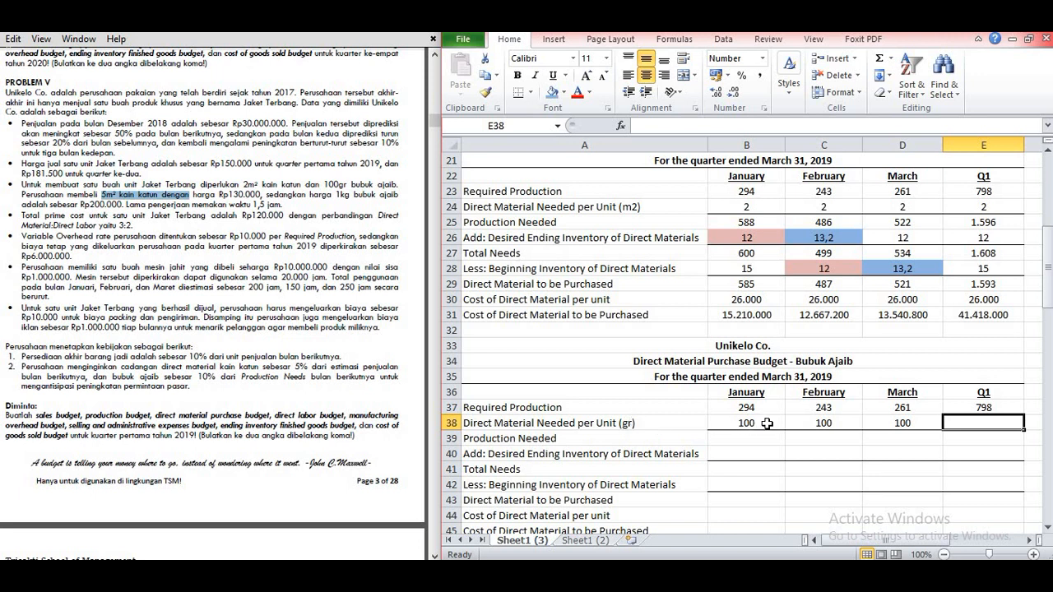
{"action": "type", "text": "100"}
{"action": "key", "text": "Return"}
Step: Calculate the Bubuk Ajaib Production Needed in B39 with =B37*B38 and fill it across to Q1
{"action": "key", "text": "Left"}
{"action": "key", "text": "Left"}
{"action": "key", "text": "Left"}
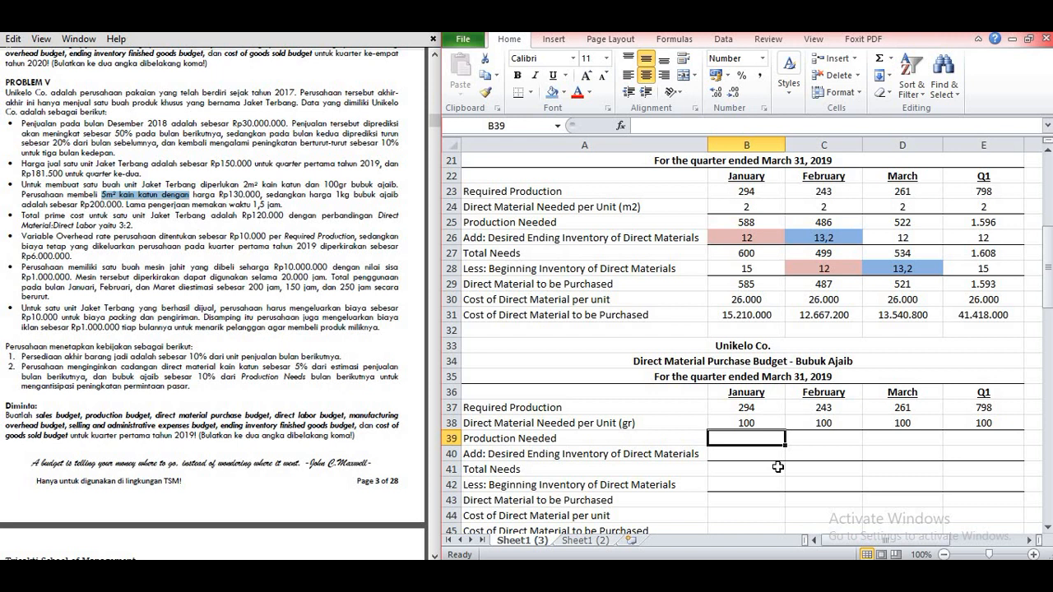
{"action": "type", "text": "="}
{"action": "left_click", "coordinate": [765, 407]}
{"action": "type", "text": "*"}
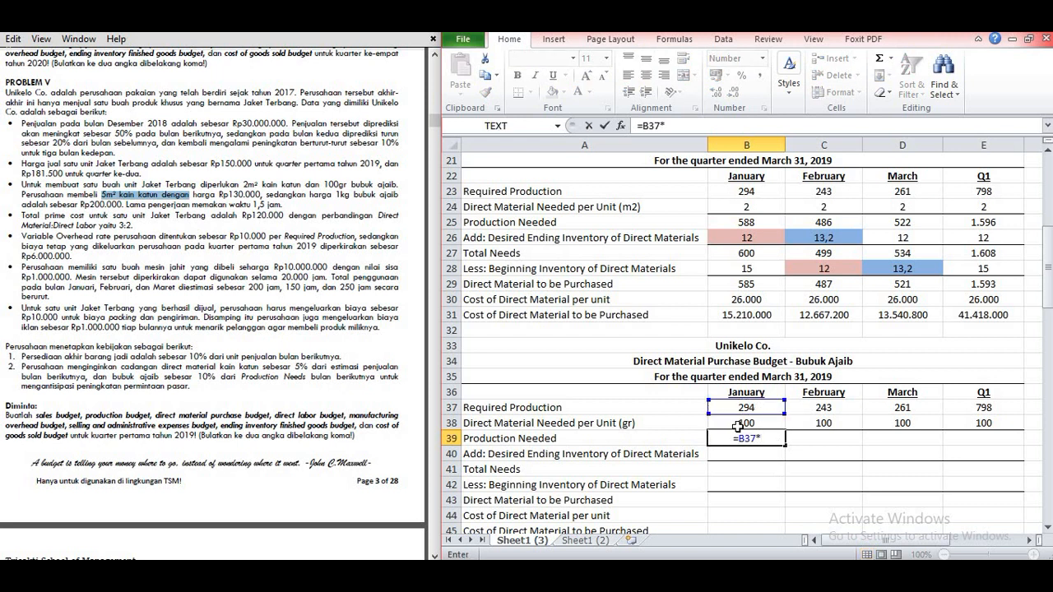
{"action": "left_click", "coordinate": [737, 424]}
{"action": "key", "text": "Return"}
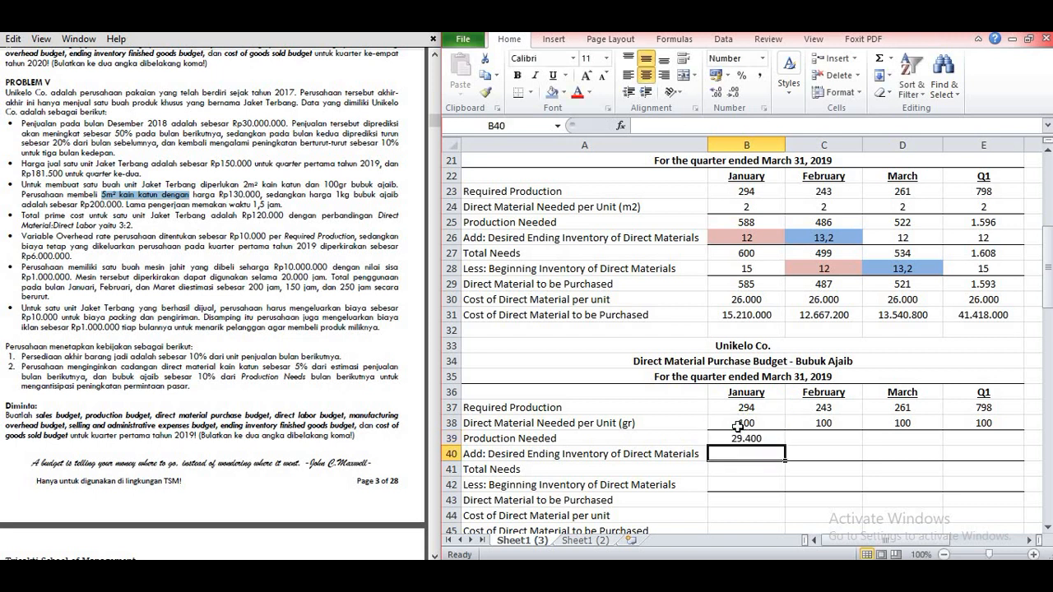
{"action": "left_click", "coordinate": [763, 437]}
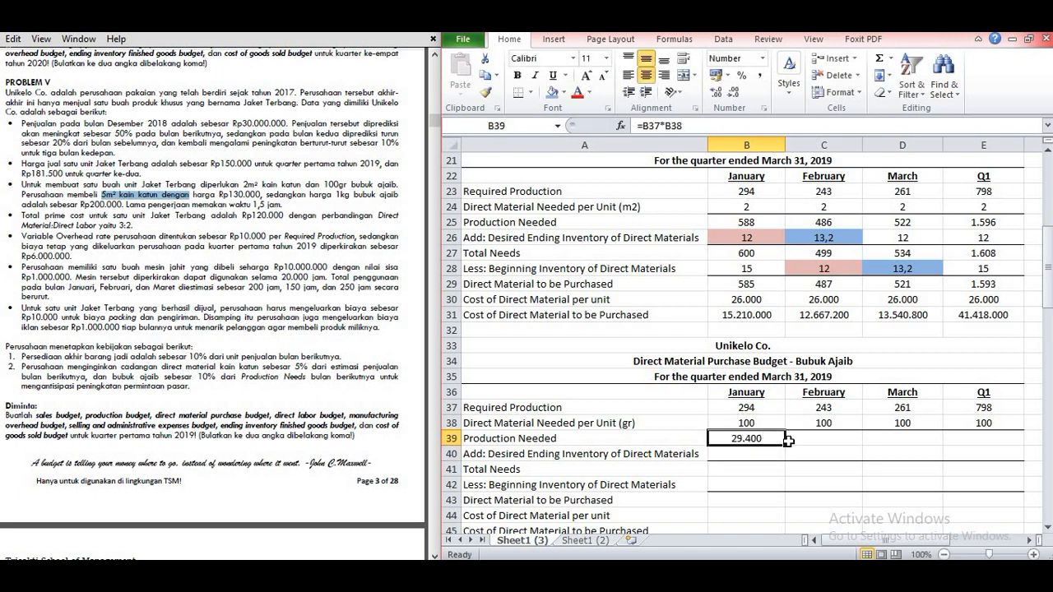
{"action": "left_click_drag", "start_coordinate": [784, 444], "coordinate": [995, 448]}
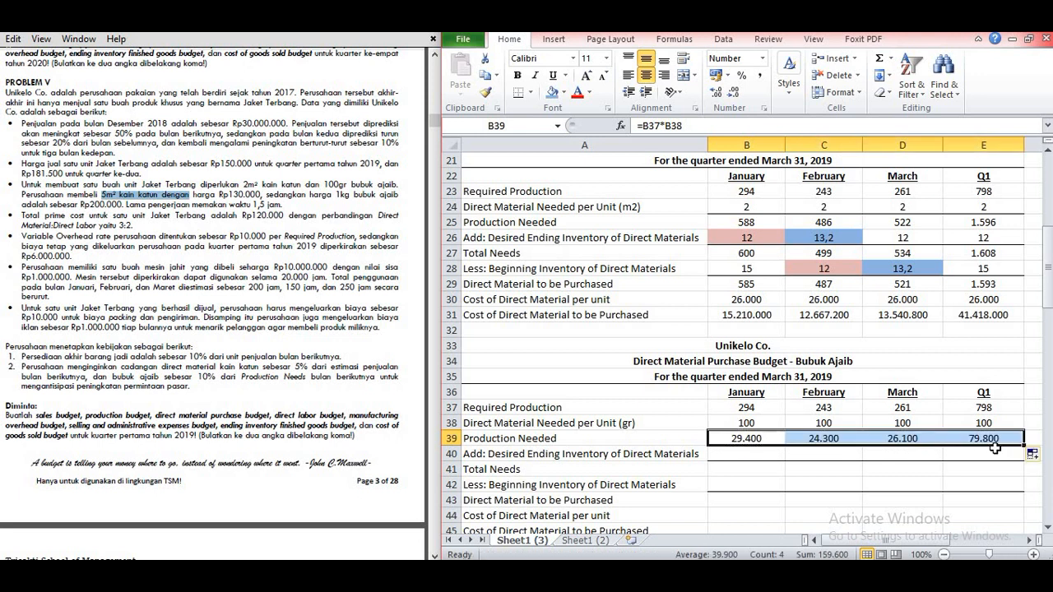
Step: Look up the Bubuk Ajaib reserve policy in Problem V for the Desired Ending Inventory of Direct Materials row
{"action": "left_click", "coordinate": [1048, 532]}
{"action": "left_click", "coordinate": [1048, 532]}
{"action": "left_click", "coordinate": [1048, 532]}
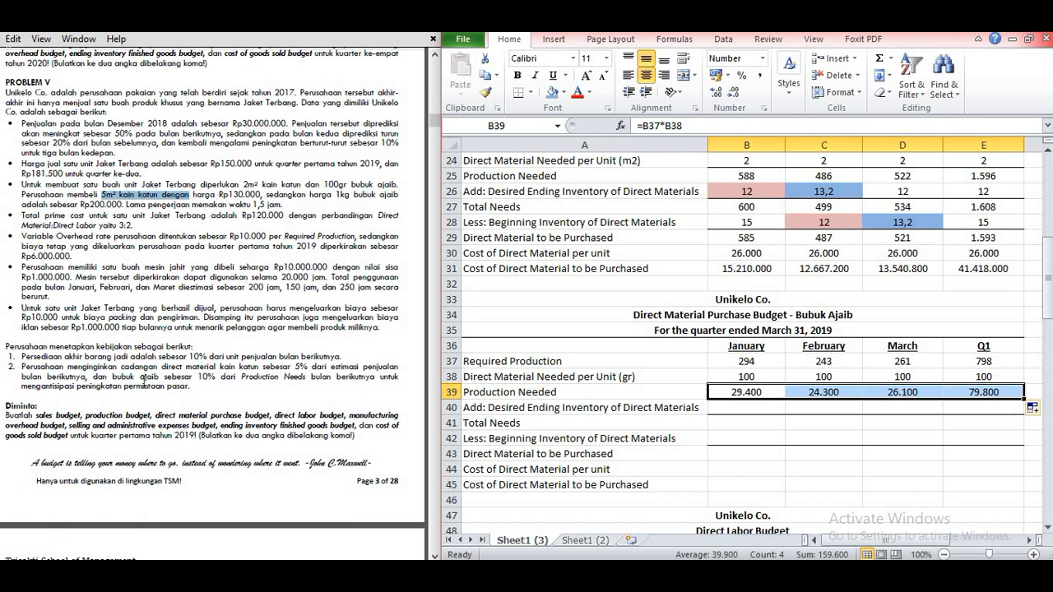
{"action": "left_click_drag", "start_coordinate": [124, 385], "coordinate": [420, 426]}
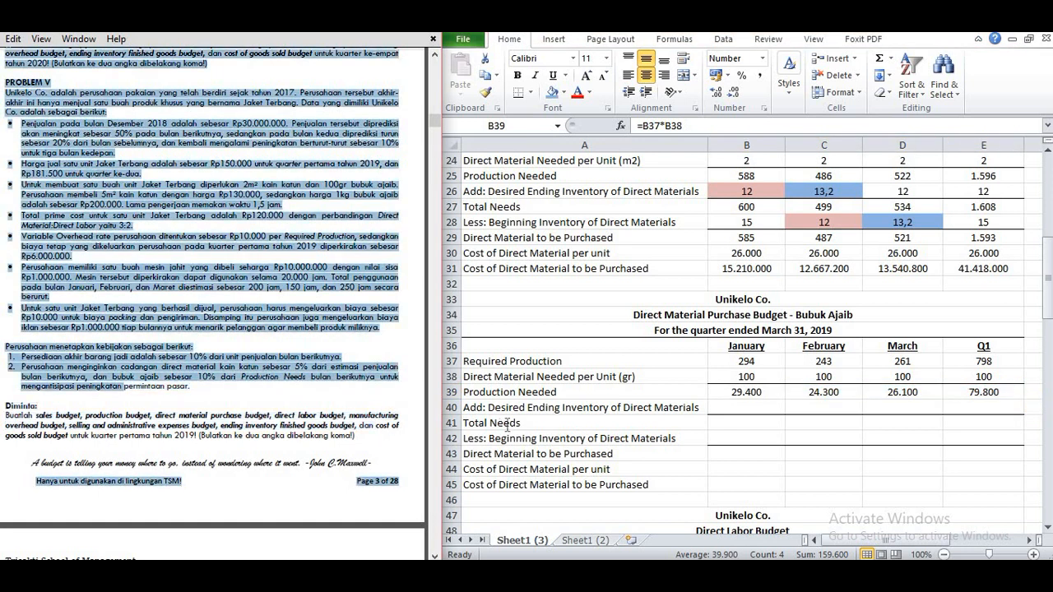
{"action": "left_click", "coordinate": [334, 416]}
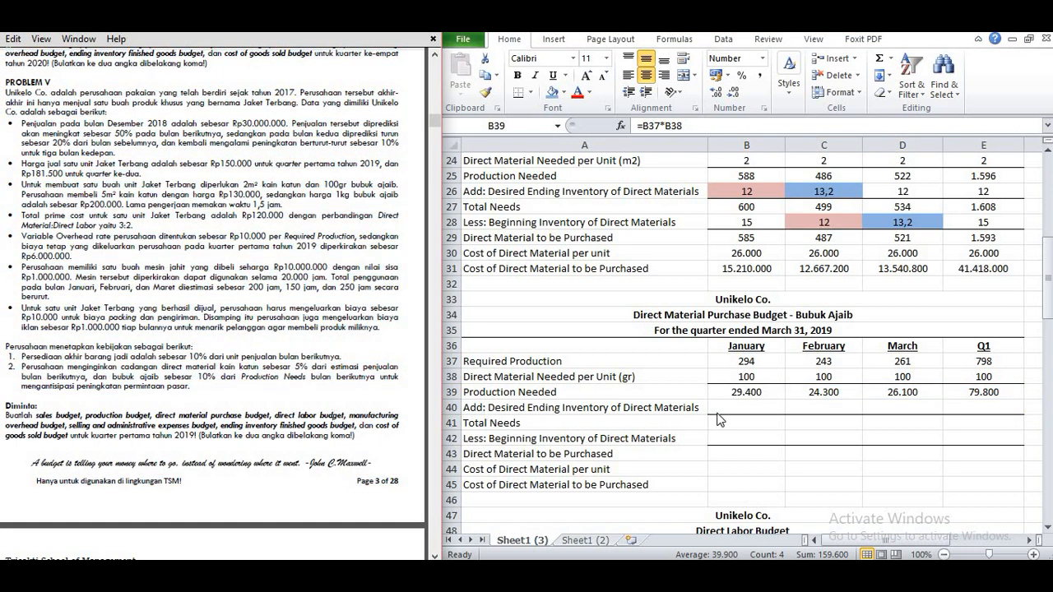
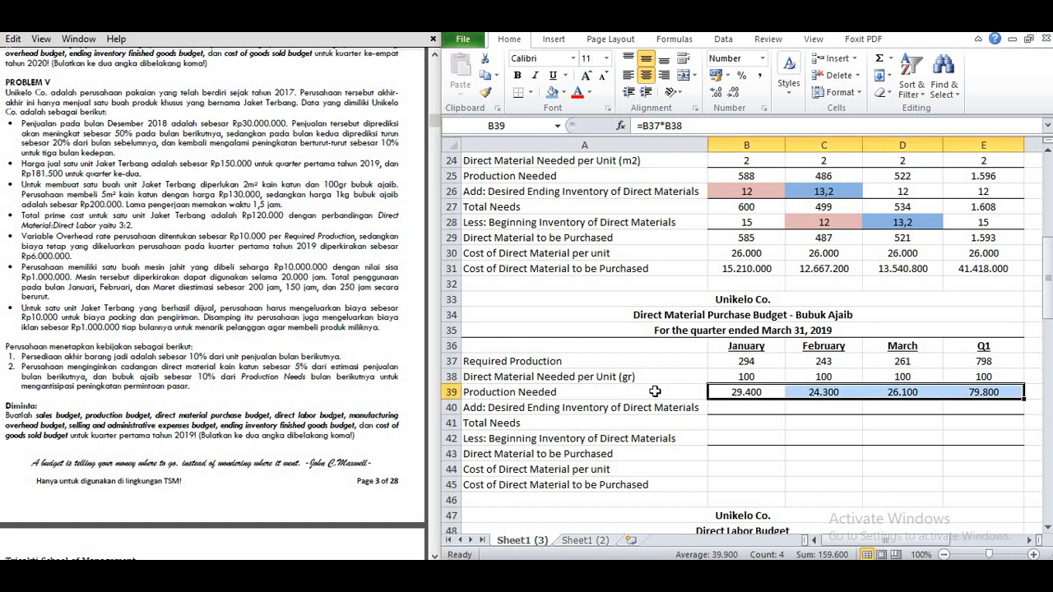
Step: Calculate January's Bubuk Ajaib Desired Ending Inventory of Direct Materials in B40 with =10%*C39
{"action": "key", "text": "ctrl+shift+Right"}
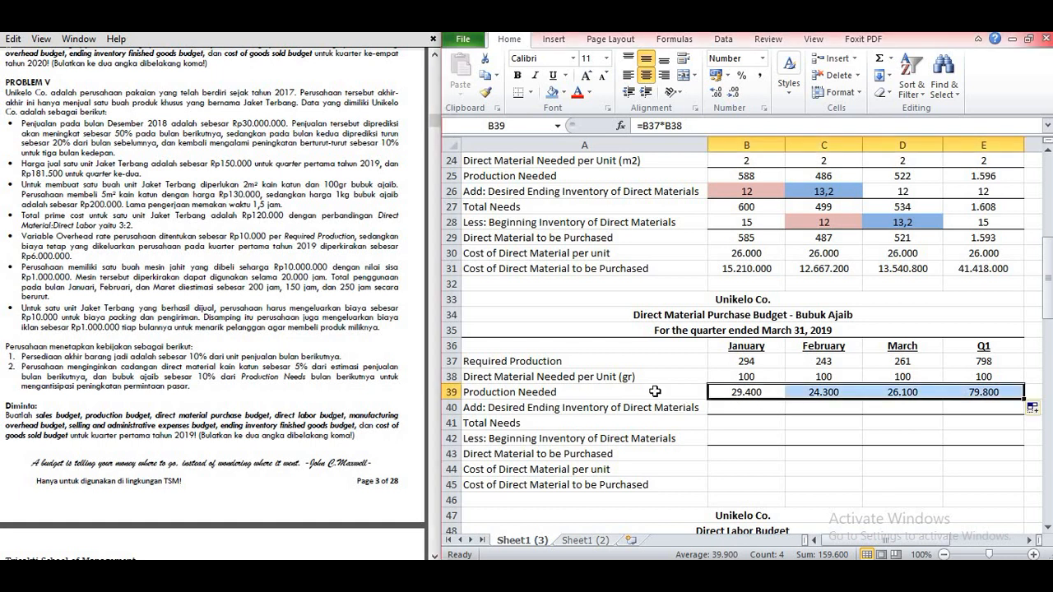
{"action": "left_click", "coordinate": [744, 404]}
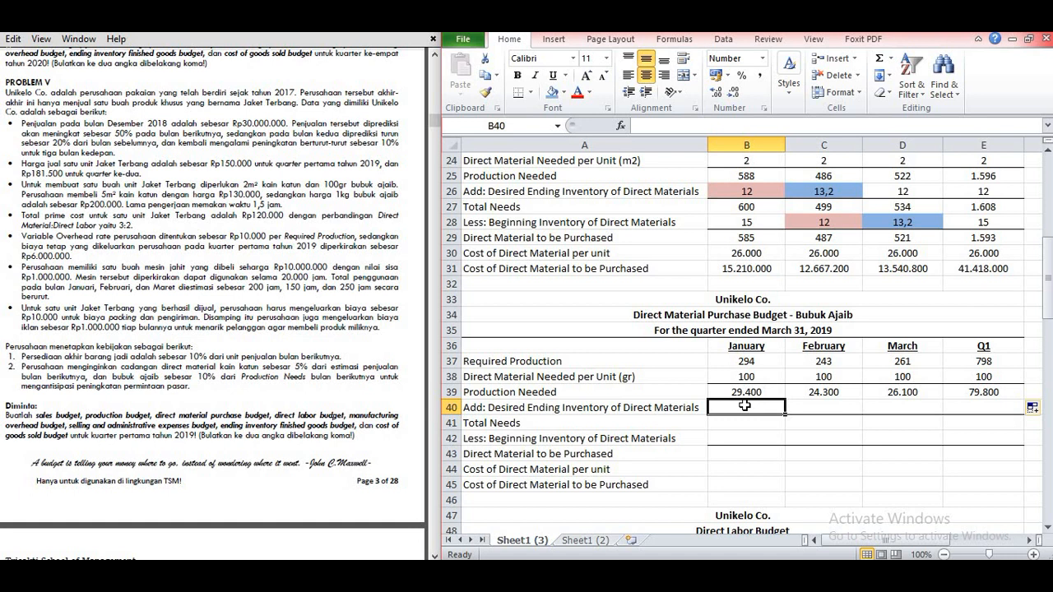
{"action": "type", "text": "=10"}
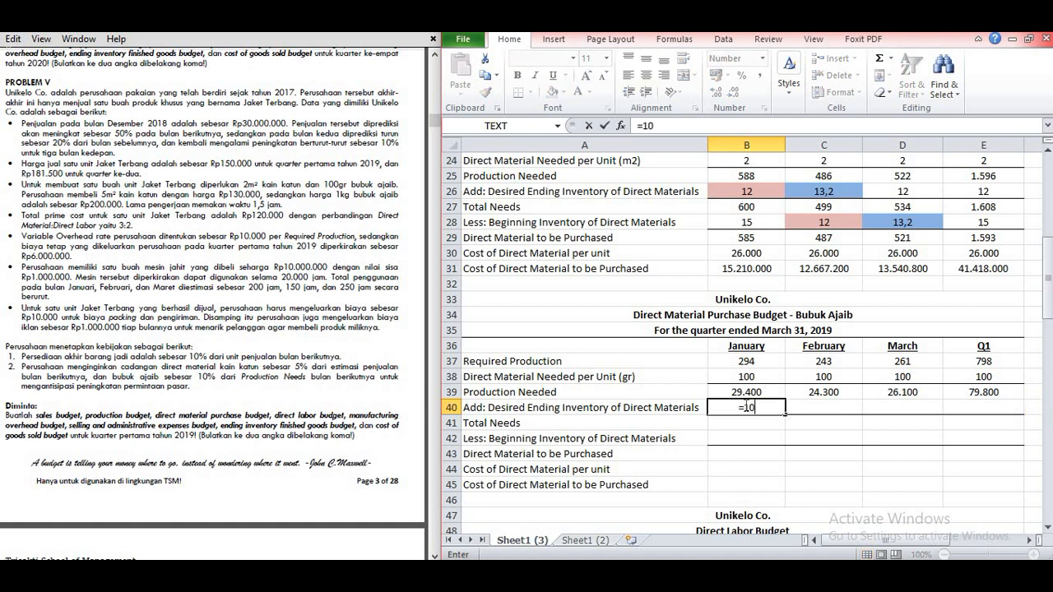
{"action": "type", "text": "%*"}
{"action": "left_click", "coordinate": [813, 392]}
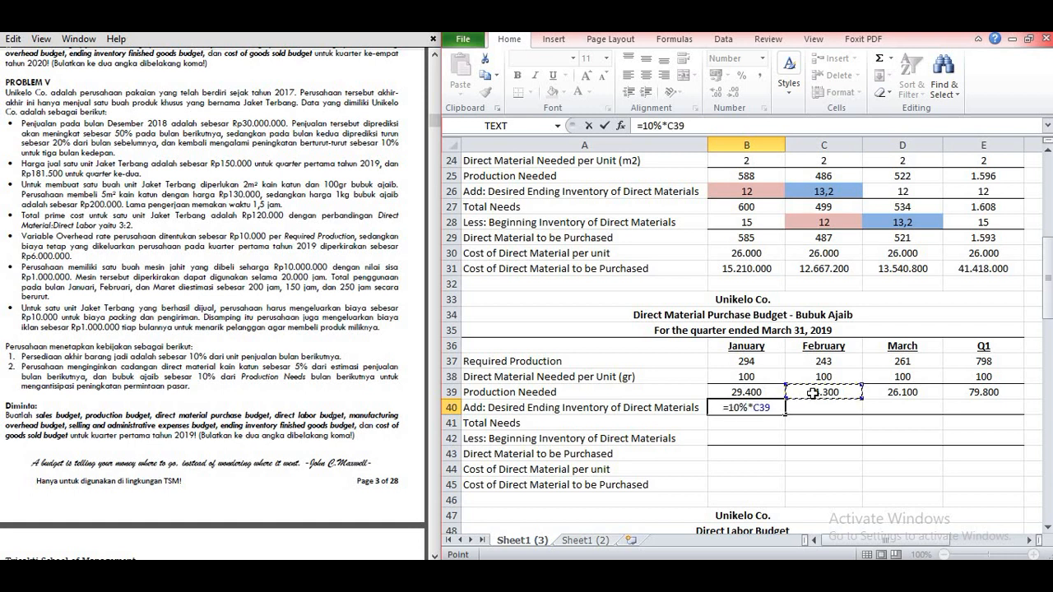
{"action": "key", "text": "Return"}
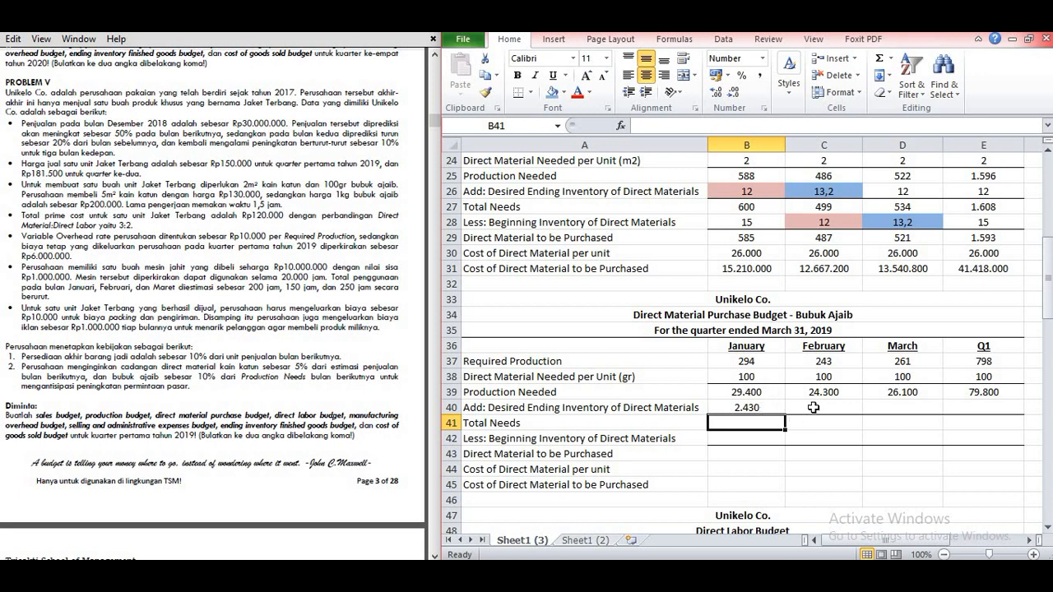
Step: Calculate February's Bubuk Ajaib Desired Ending Inventory of Direct Materials in C40 as 10% of March's Production Needed, =10%*D39
{"action": "left_click", "coordinate": [812, 407]}
{"action": "type", "text": "=10%*"}
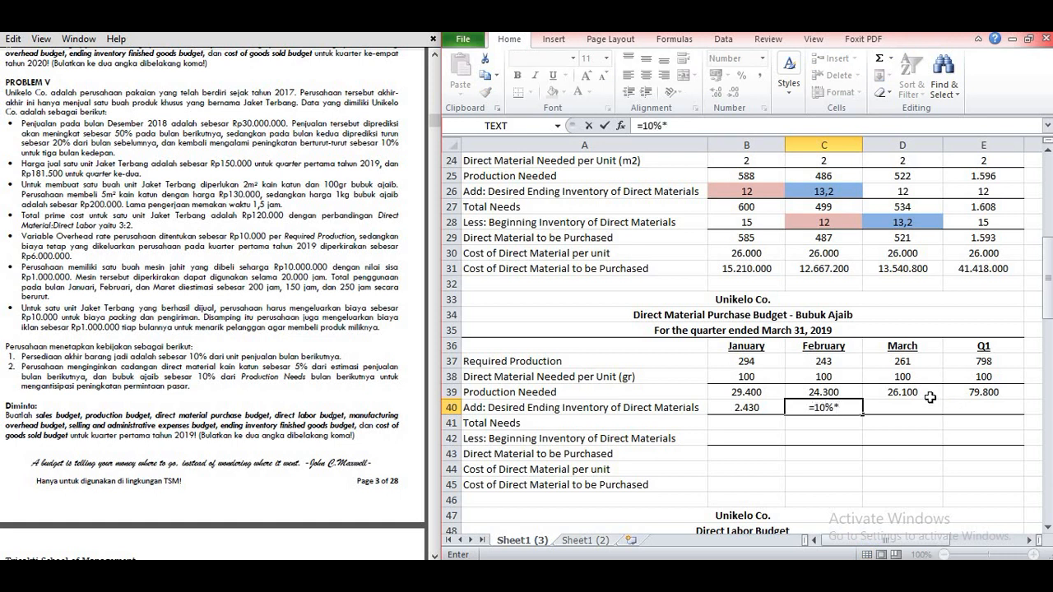
{"action": "left_click", "coordinate": [930, 397]}
{"action": "key", "text": "Return"}
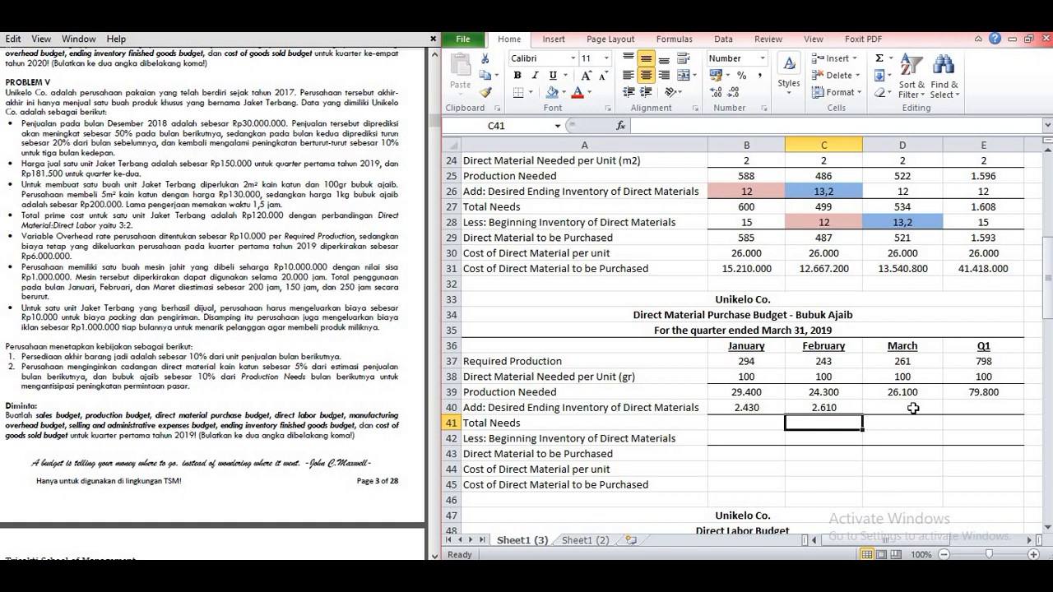
Step: Add up April's total needs in G15 of the Production Budget with =G13+G14
{"action": "left_click_drag", "start_coordinate": [920, 541], "coordinate": [961, 539]}
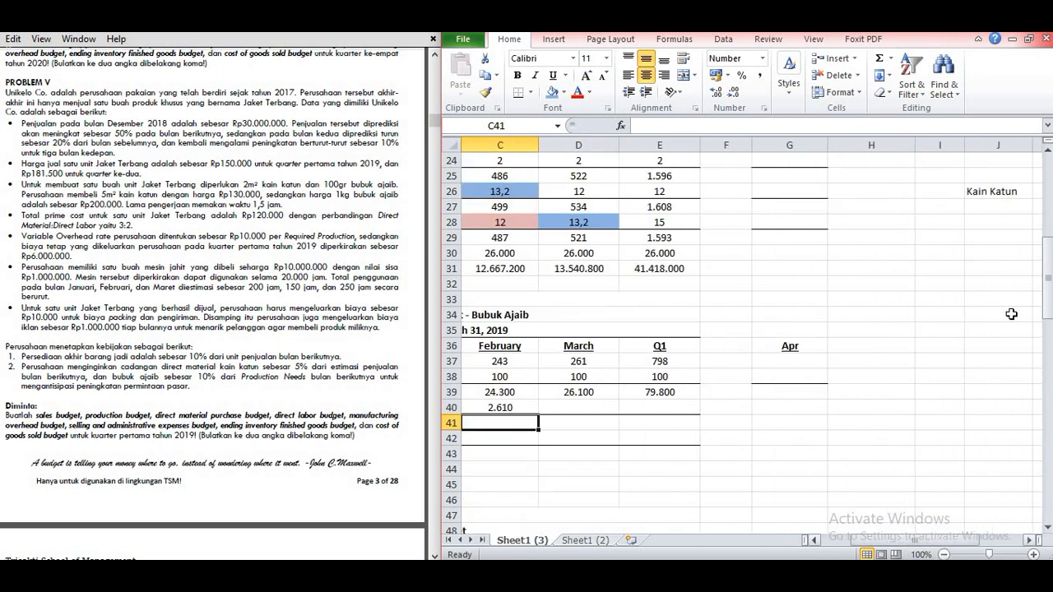
{"action": "left_click_drag", "start_coordinate": [1047, 263], "coordinate": [1046, 244]}
{"action": "left_click", "coordinate": [801, 299]}
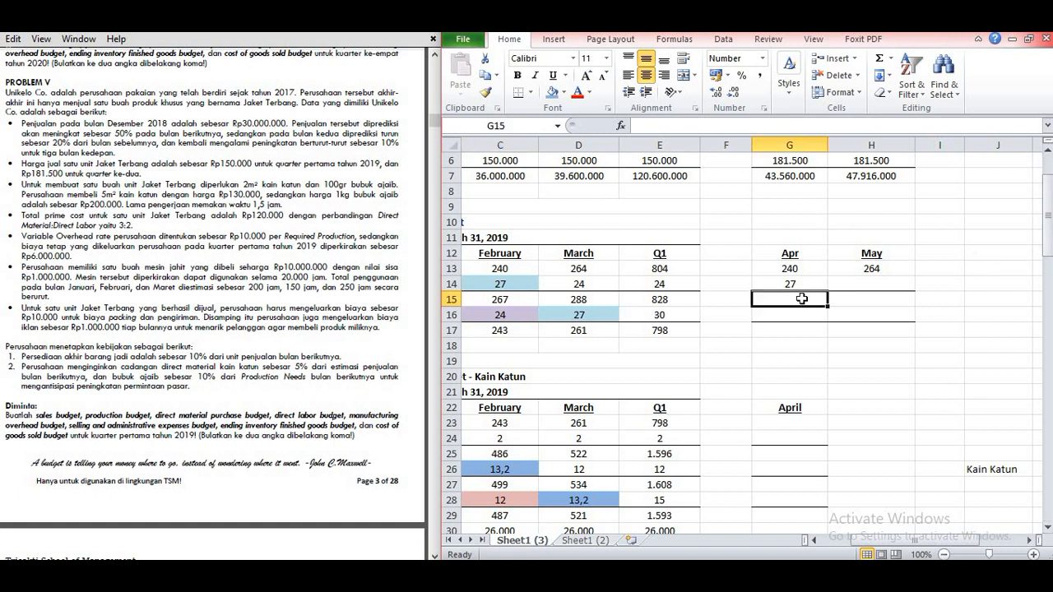
{"action": "type", "text": "="}
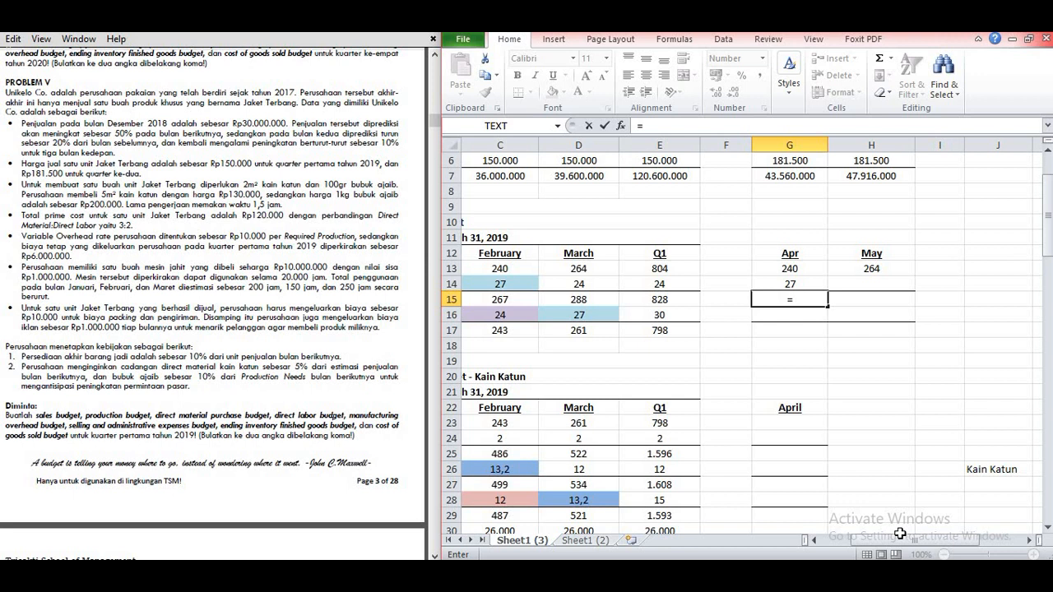
{"action": "mouse_move", "coordinate": [871, 542]}
{"action": "left_mouse_down"}
{"action": "mouse_move", "coordinate": [859, 547]}
{"action": "mouse_move", "coordinate": [884, 544]}
{"action": "left_mouse_up"}
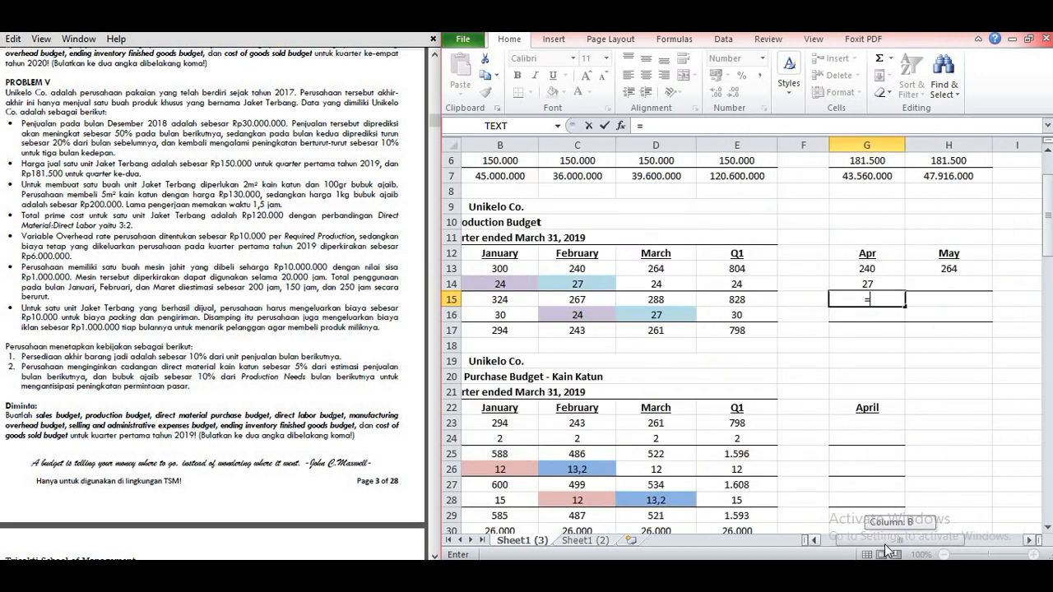
{"action": "mouse_move", "coordinate": [885, 544]}
{"action": "left_mouse_down"}
{"action": "mouse_move", "coordinate": [832, 544]}
{"action": "mouse_move", "coordinate": [889, 547]}
{"action": "left_mouse_up"}
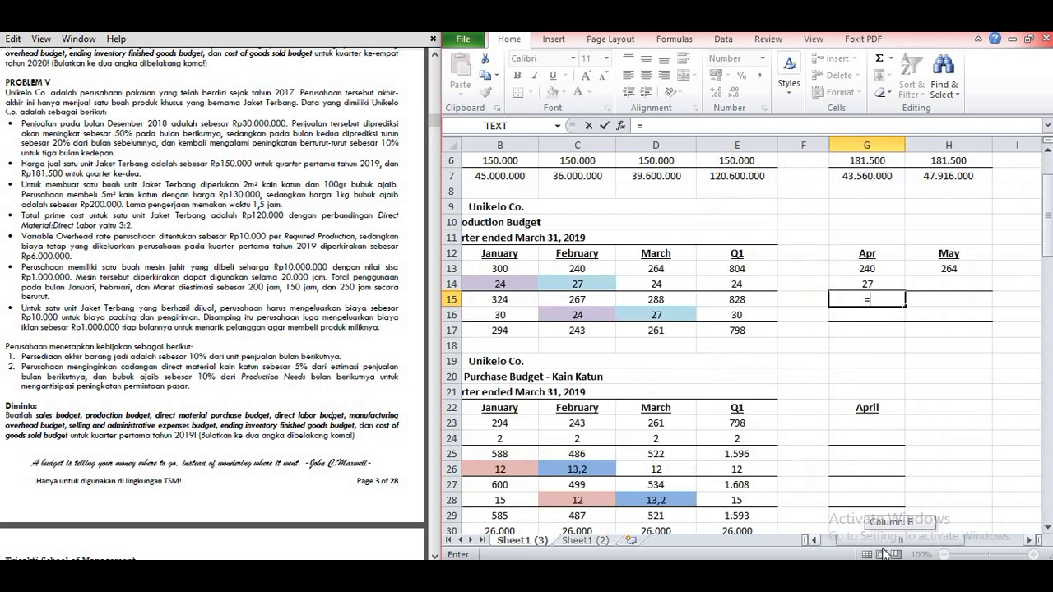
{"action": "left_click", "coordinate": [873, 267]}
{"action": "type", "text": "+"}
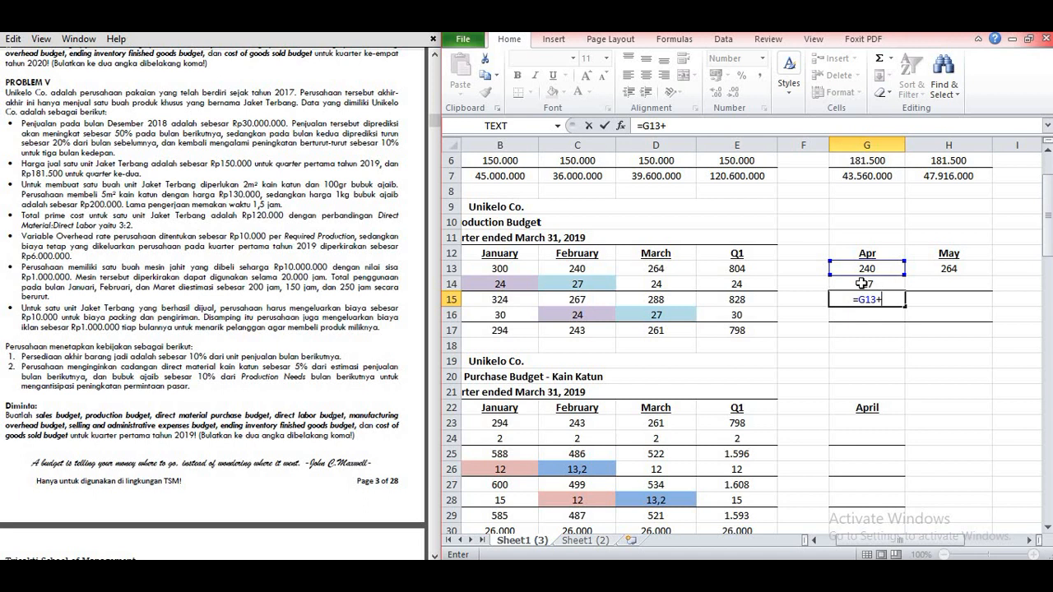
{"action": "left_click", "coordinate": [860, 283]}
{"action": "key", "text": "Return"}
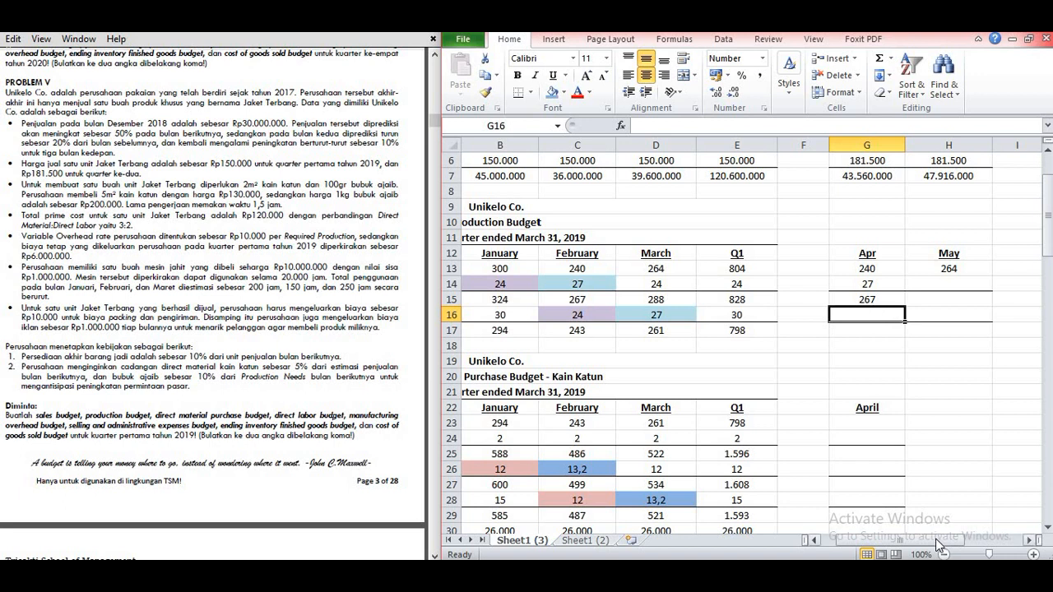
Step: Set April's beginning inventory in G16 of the Production Budget equal to March's ending inventory in D14
{"action": "mouse_move", "coordinate": [935, 538]}
{"action": "left_mouse_down"}
{"action": "mouse_move", "coordinate": [895, 543]}
{"action": "mouse_move", "coordinate": [943, 536]}
{"action": "left_mouse_up"}
{"action": "type", "text": "="}
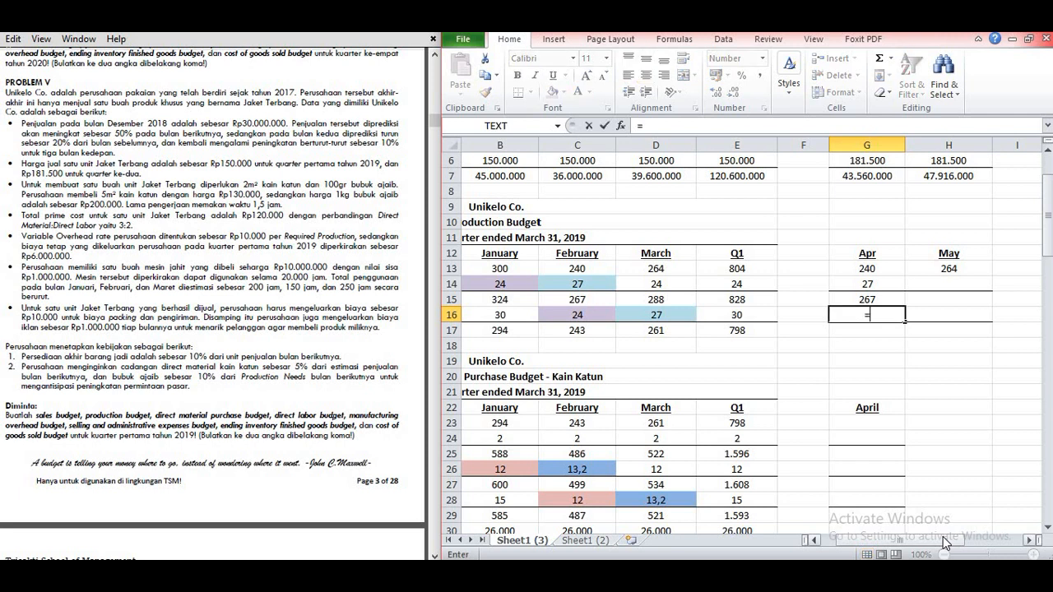
{"action": "left_click", "coordinate": [661, 283]}
{"action": "key", "text": "Return"}
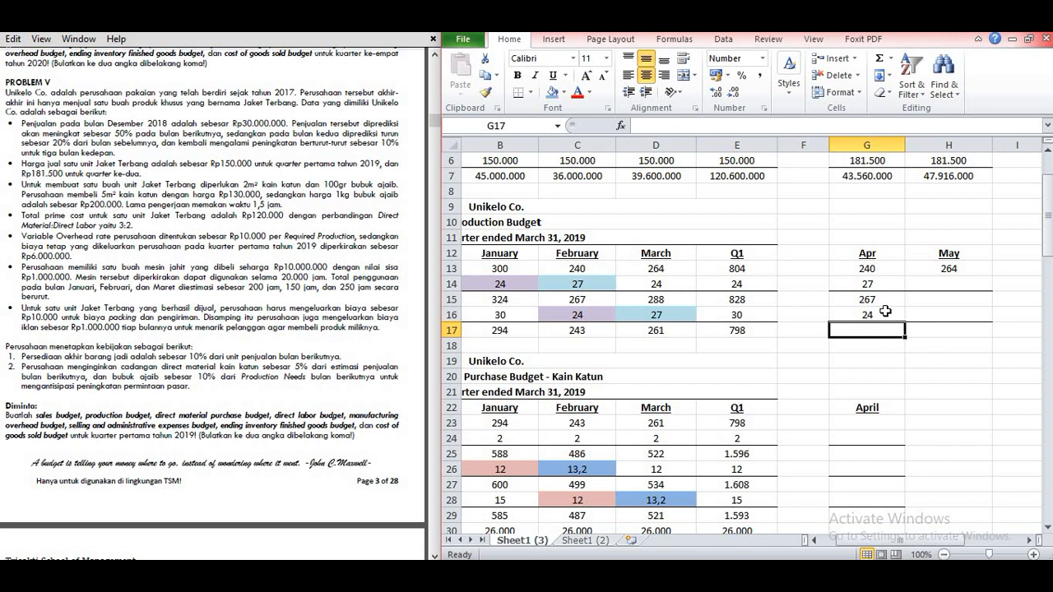
Step: Calculate April's required production in G17 of the Production Budget with =G15-G16
{"action": "type", "text": "="}
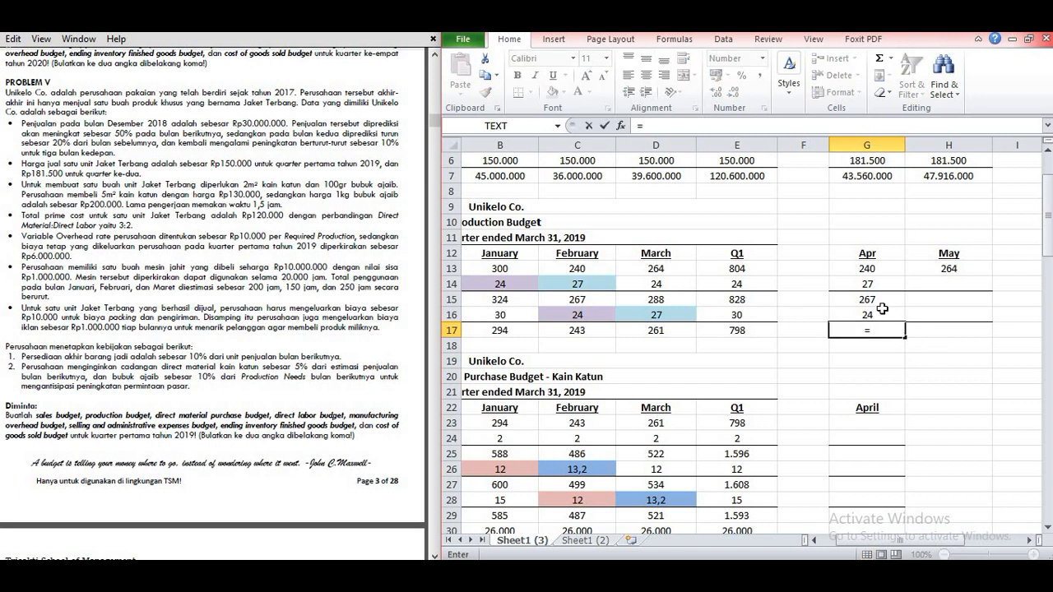
{"action": "left_click", "coordinate": [879, 299]}
{"action": "type", "text": "-"}
{"action": "left_click", "coordinate": [857, 314]}
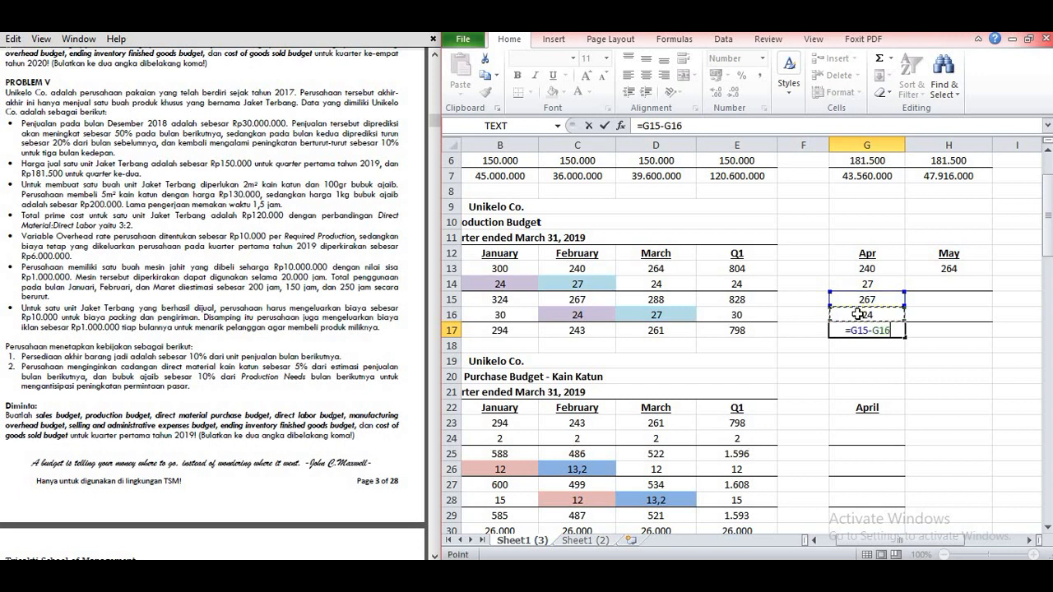
{"action": "key", "text": "Return"}
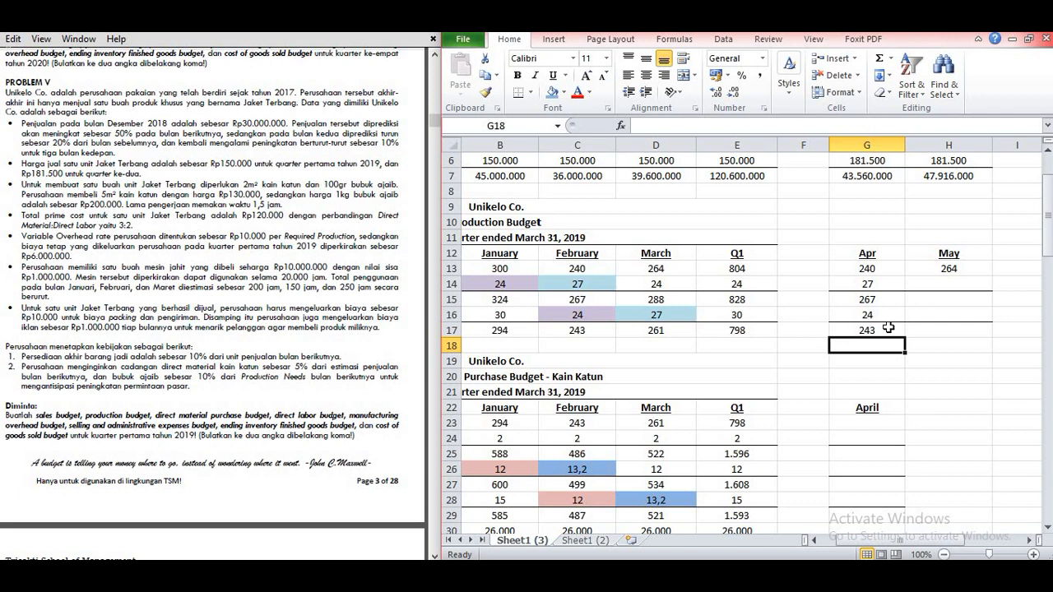
Step: Enter 243 as Required Production and 100 as material needed per unit in the Bubuk Ajaib budget's Apr column, G37 and G38
{"action": "left_click_drag", "start_coordinate": [1047, 235], "coordinate": [1051, 328]}
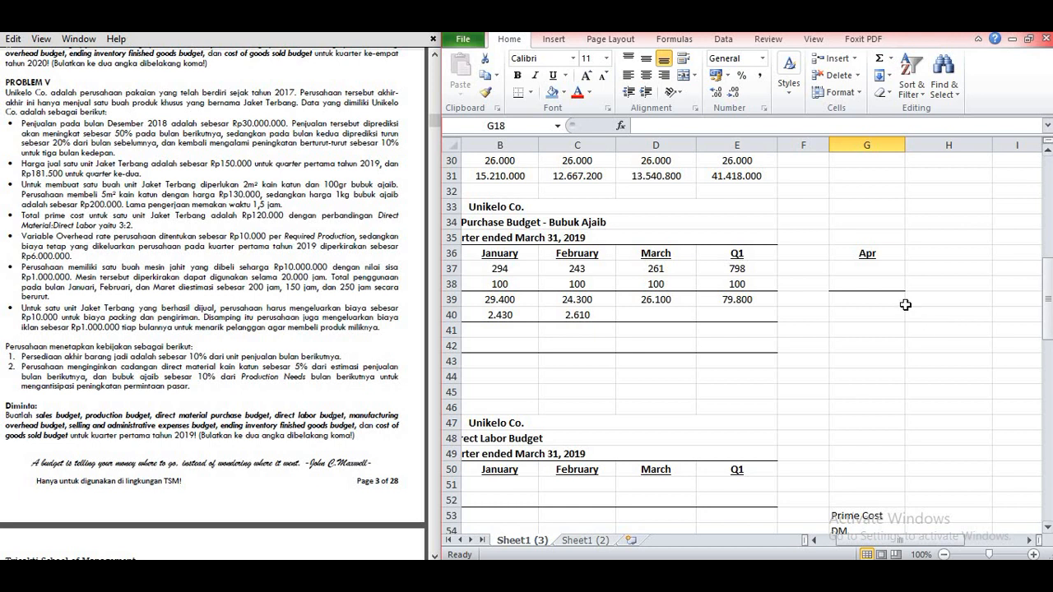
{"action": "left_click", "coordinate": [875, 269]}
{"action": "type", "text": "243"}
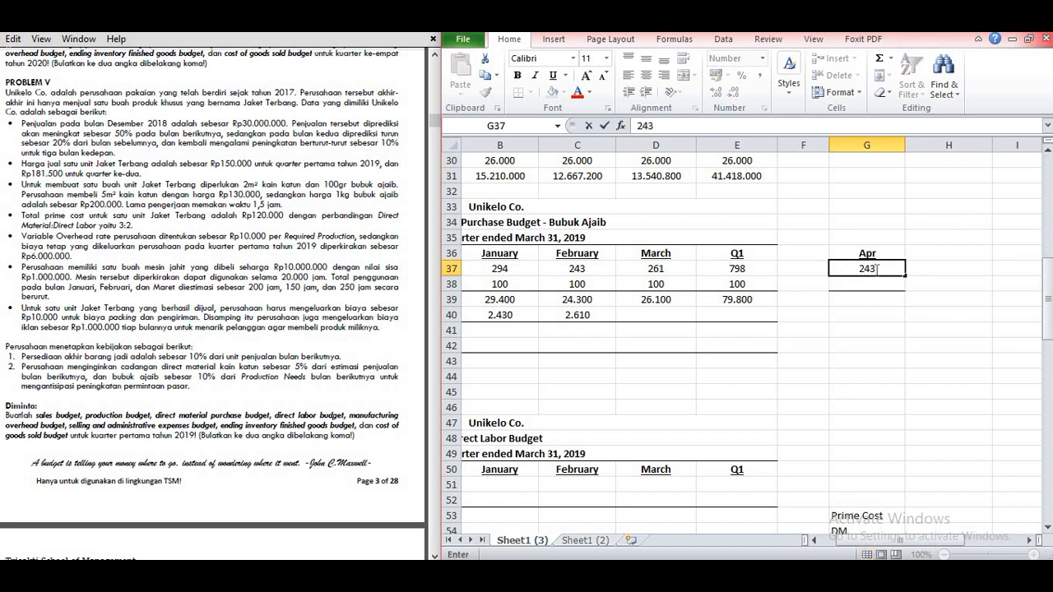
{"action": "key", "text": "Return"}
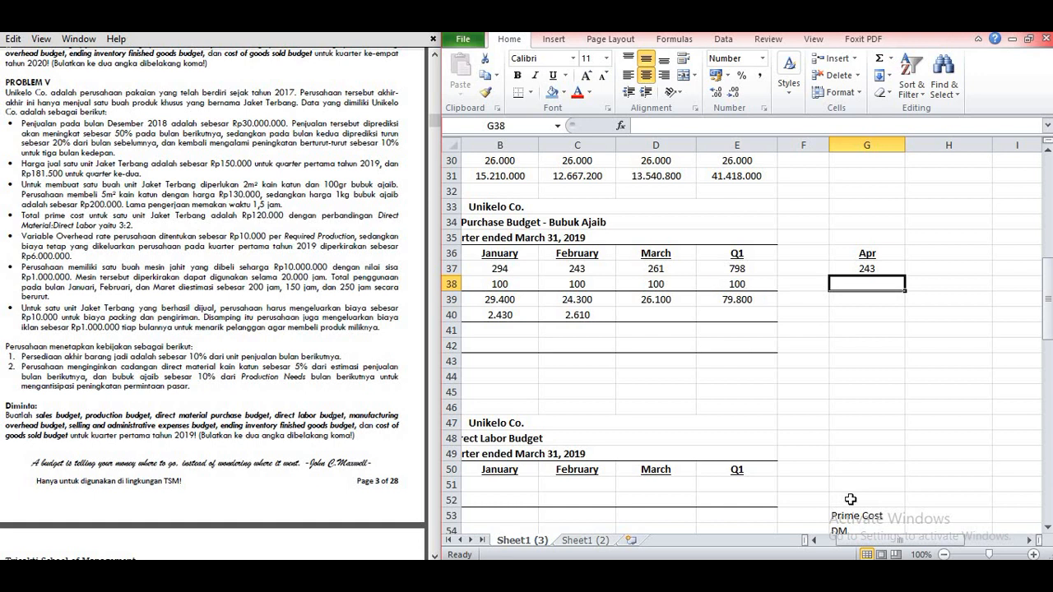
{"action": "type", "text": "100"}
{"action": "key", "text": "Return"}
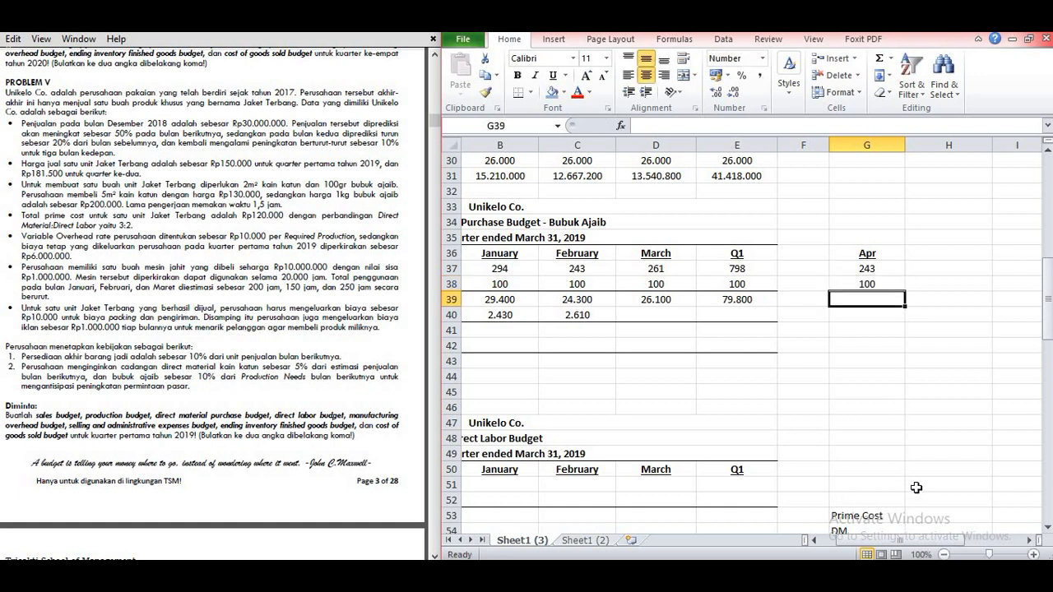
Step: Calculate April's Bubuk Ajaib Production Needed in G39 with =G37*G38
{"action": "type", "text": "="}
{"action": "left_click", "coordinate": [869, 271]}
{"action": "type", "text": "*"}
{"action": "key", "text": "Up"}
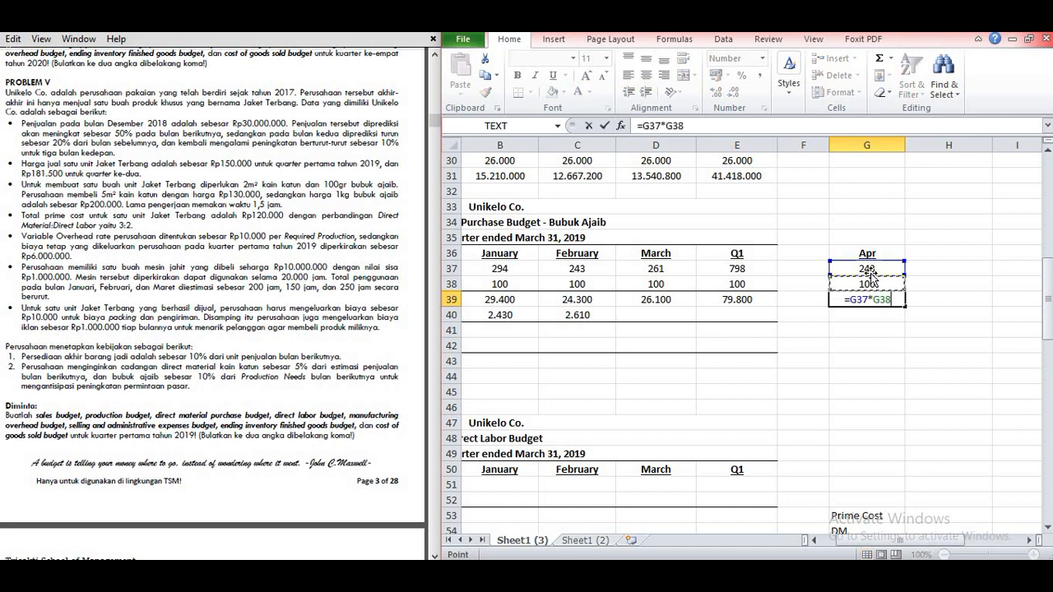
{"action": "key", "text": "Return"}
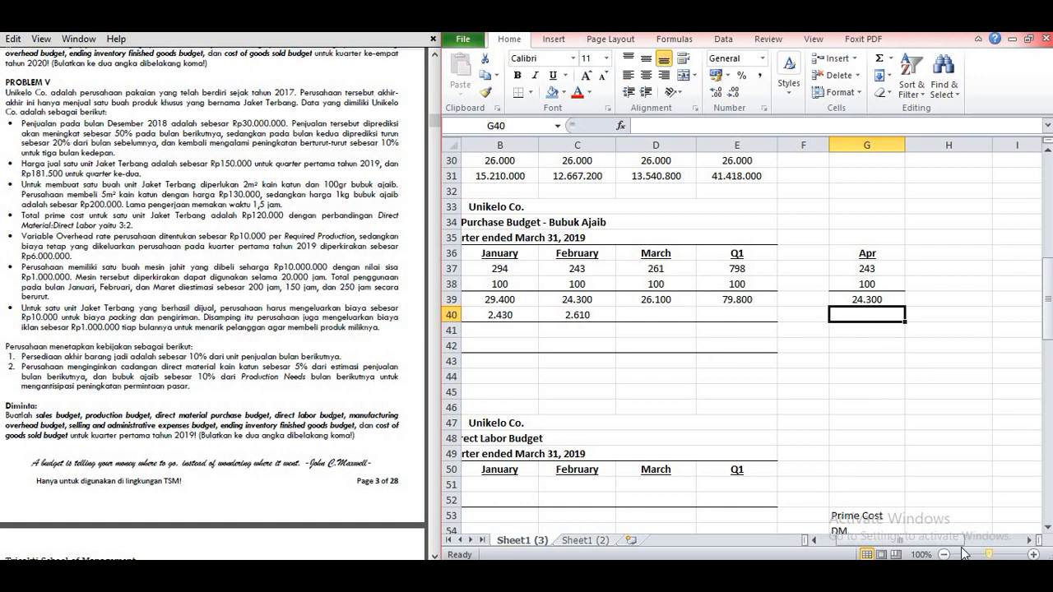
Step: Calculate March's Bubuk Ajaib Desired Ending Inventory of Direct Materials in D40 as 10% of April's Production Needed, =10%*G39
{"action": "left_click_drag", "start_coordinate": [944, 542], "coordinate": [930, 543]}
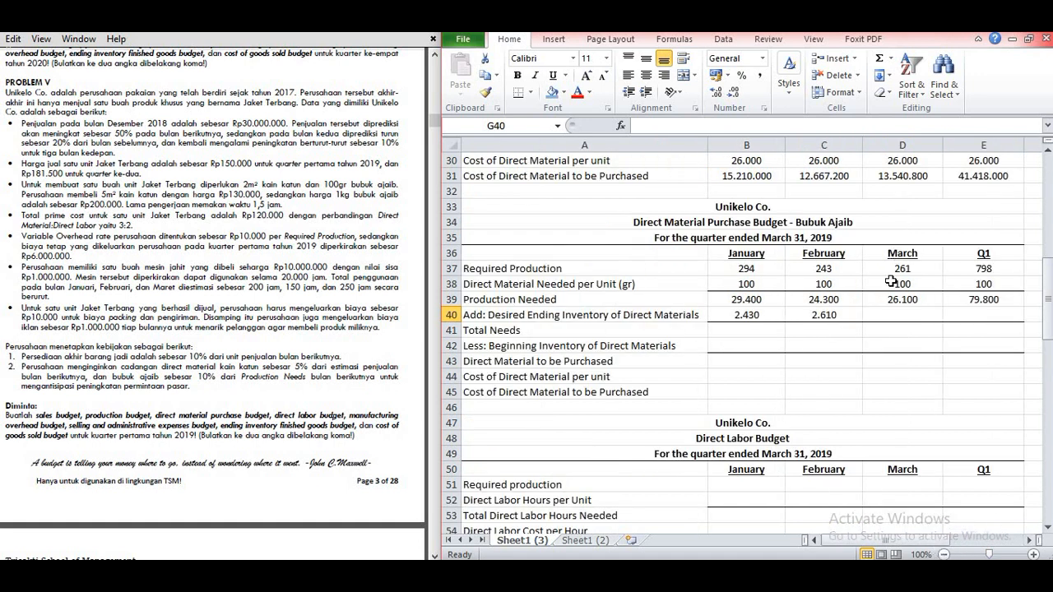
{"action": "left_click", "coordinate": [909, 314]}
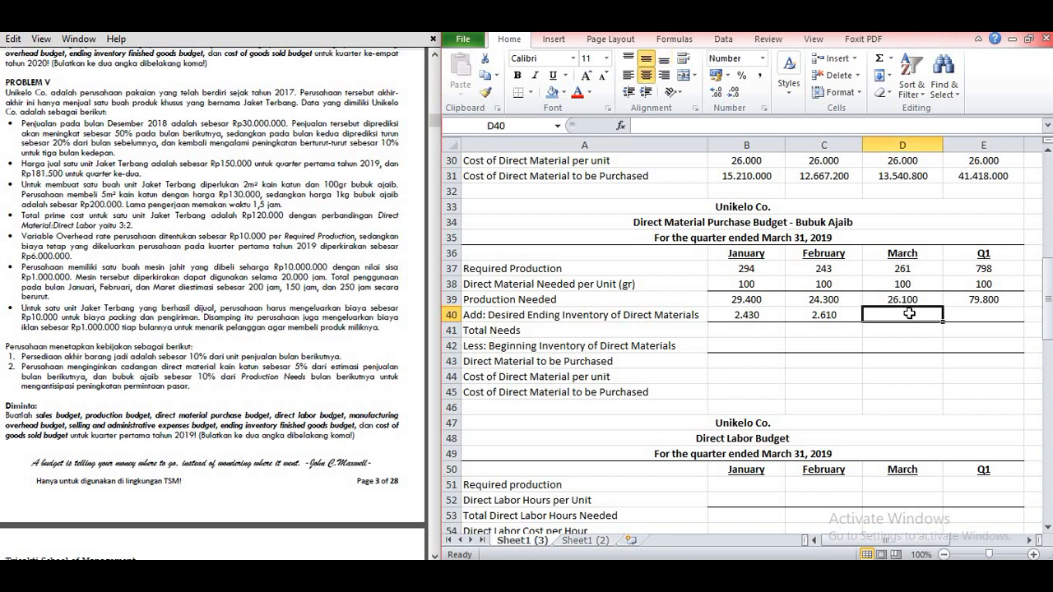
{"action": "type", "text": "="}
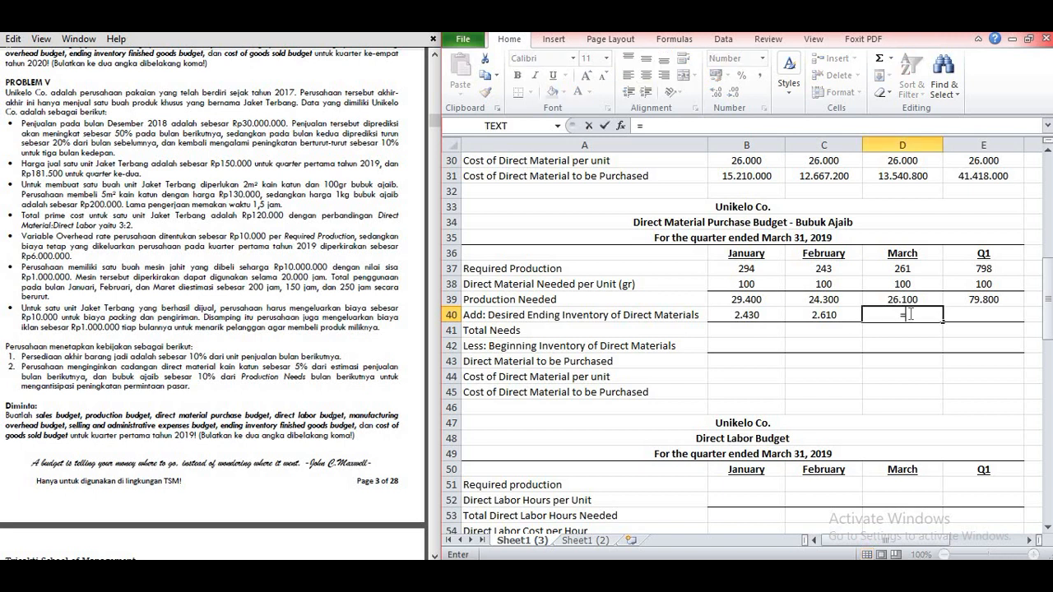
{"action": "type", "text": "10%*"}
{"action": "left_click", "coordinate": [1029, 540]}
{"action": "left_click", "coordinate": [1030, 540]}
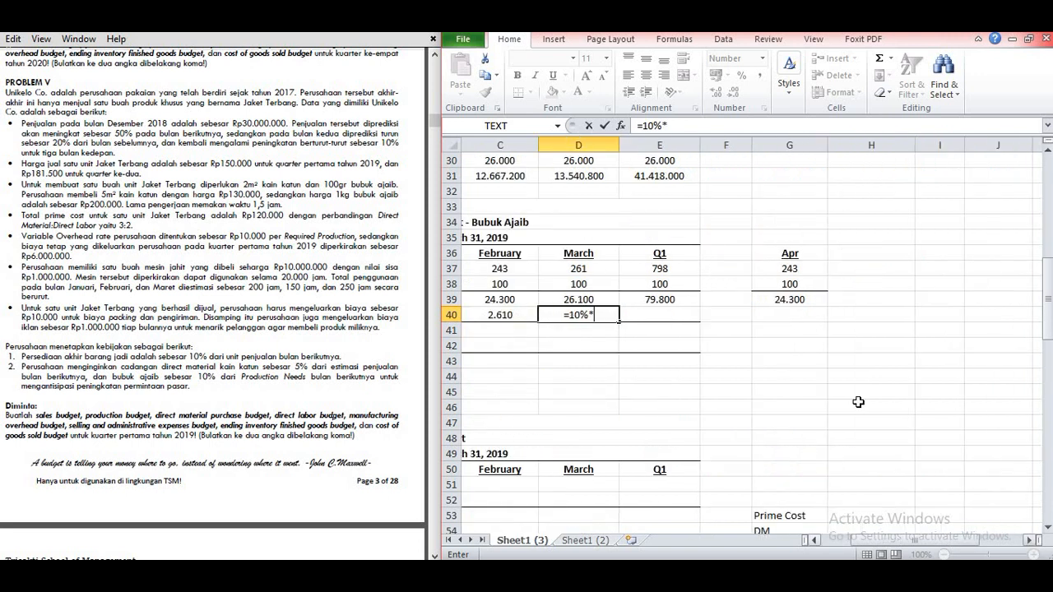
{"action": "left_click", "coordinate": [790, 299]}
{"action": "key", "text": "Return"}
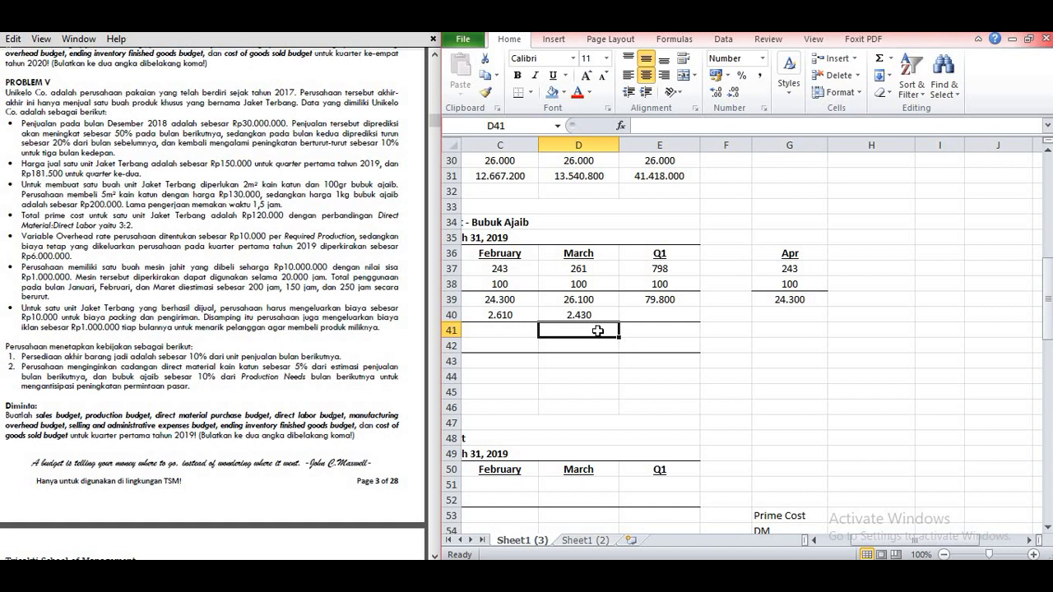
Step: Set the Q1 Desired Ending Inventory of Direct Materials in E40 equal to March's value in D40
{"action": "left_click", "coordinate": [872, 541]}
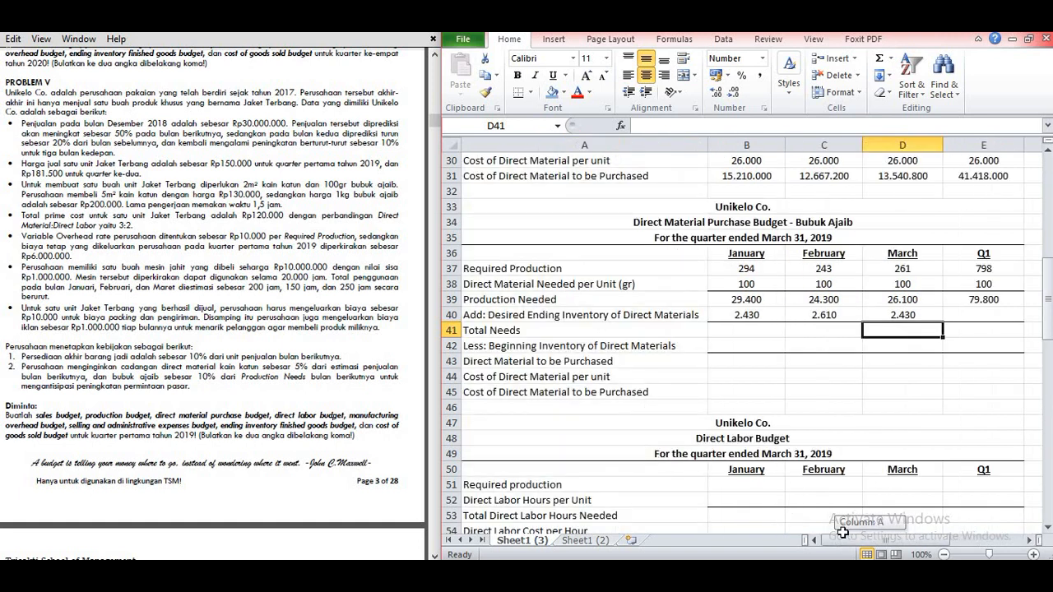
{"action": "left_click", "coordinate": [992, 314]}
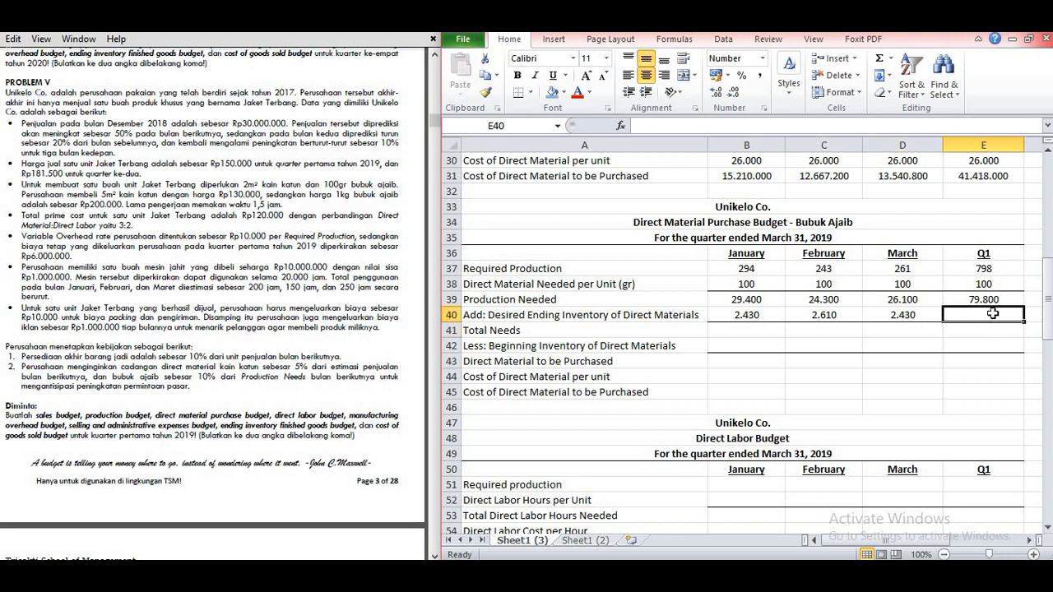
{"action": "type", "text": "="}
{"action": "left_click", "coordinate": [911, 313]}
{"action": "key", "text": "Return"}
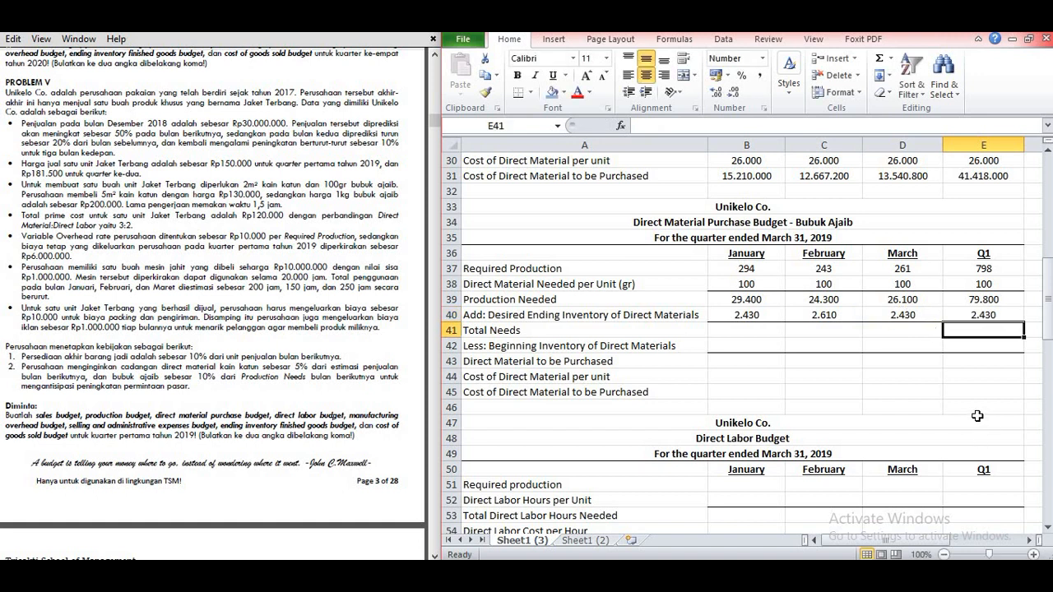
Step: Calculate Bubuk Ajaib Total Needs in B41 with =B39+B40 and copy the formula across to the Q1 column, E41
{"action": "left_click", "coordinate": [751, 332]}
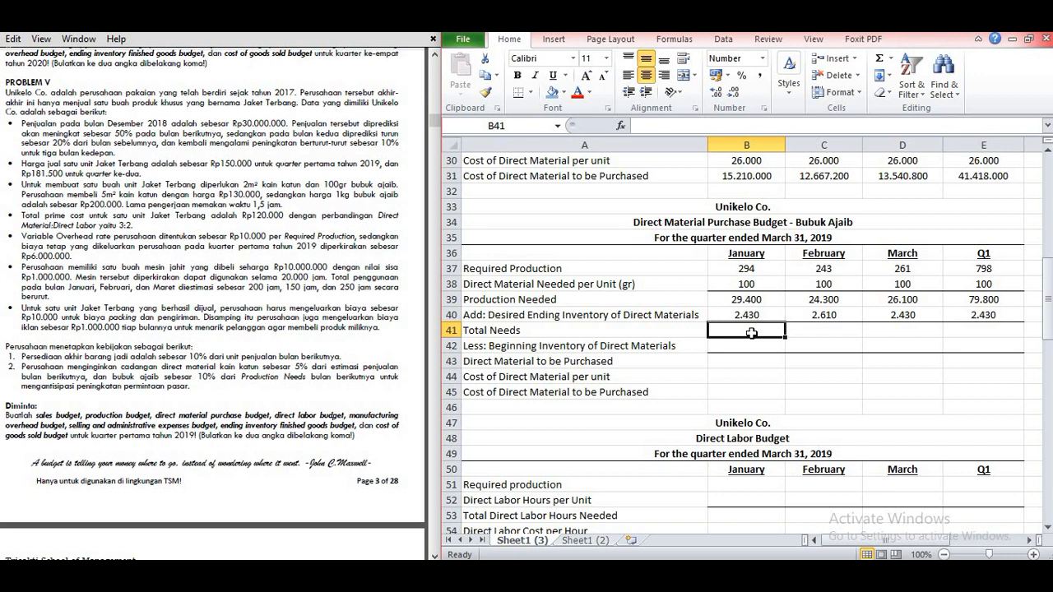
{"action": "type", "text": "="}
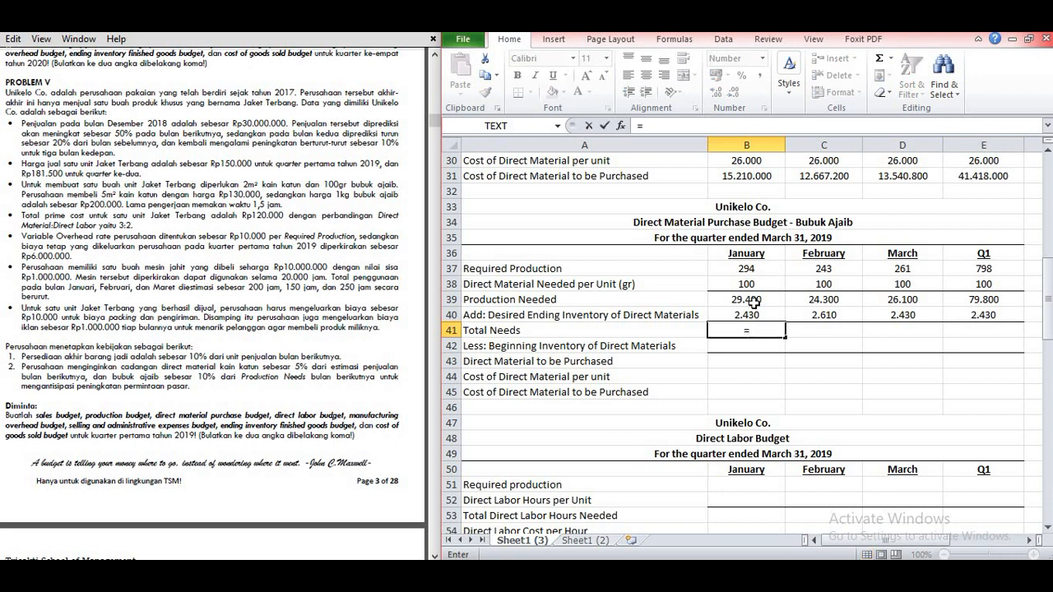
{"action": "left_click", "coordinate": [752, 300]}
{"action": "type", "text": "+"}
{"action": "left_click", "coordinate": [744, 315]}
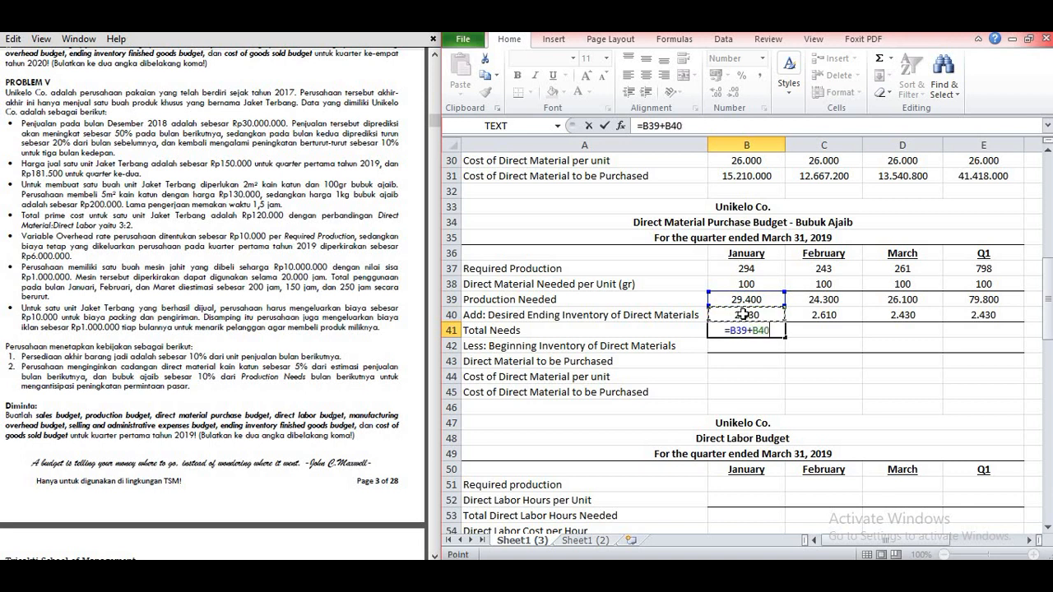
{"action": "key", "text": "Return"}
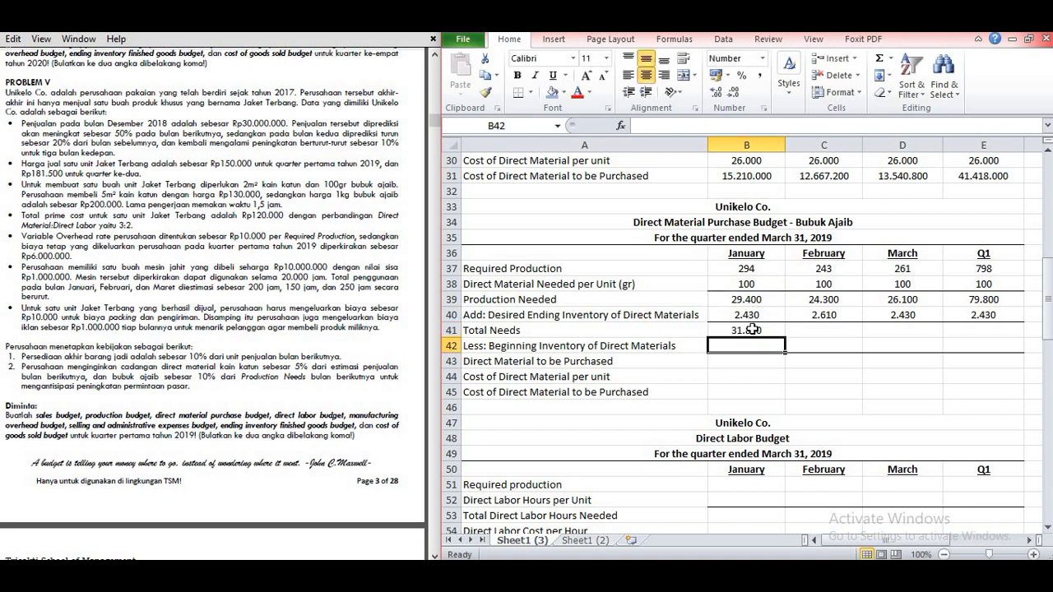
{"action": "left_click", "coordinate": [748, 329]}
{"action": "left_click_drag", "start_coordinate": [784, 337], "coordinate": [1002, 340]}
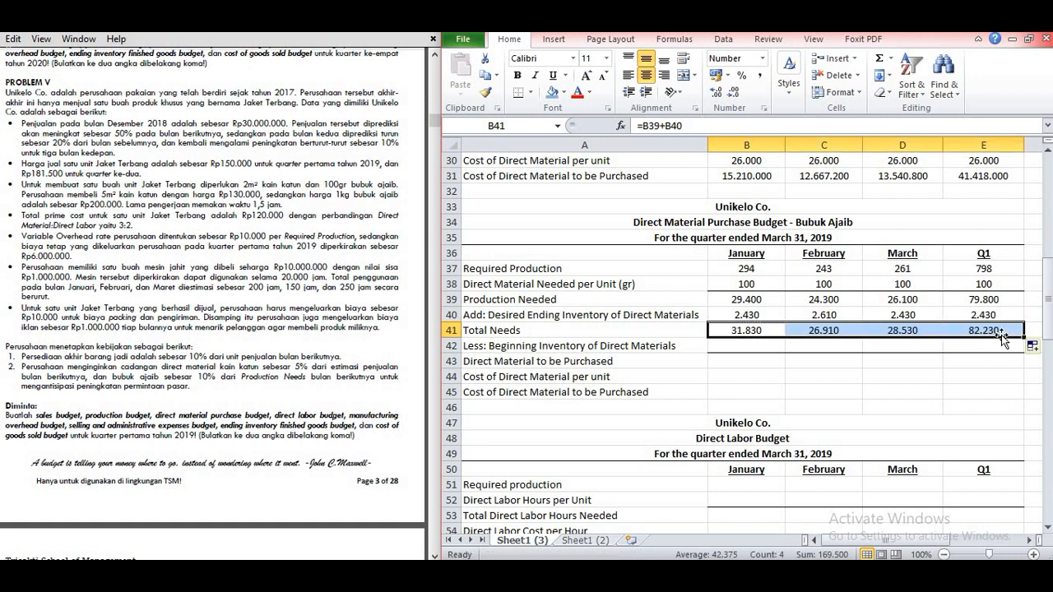
Step: Calculate January's Bubuk Ajaib Beginning Inventory of Direct Materials in B42 as 10% of January's Production Needed, =10%*B39
{"action": "left_click", "coordinate": [837, 347]}
{"action": "left_click", "coordinate": [772, 350]}
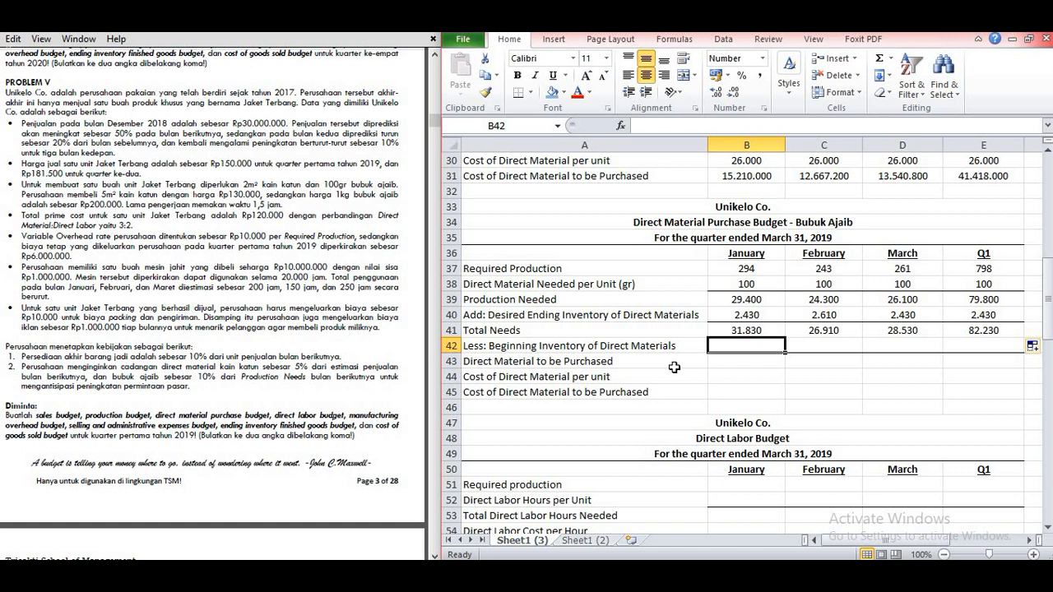
{"action": "type", "text": "="}
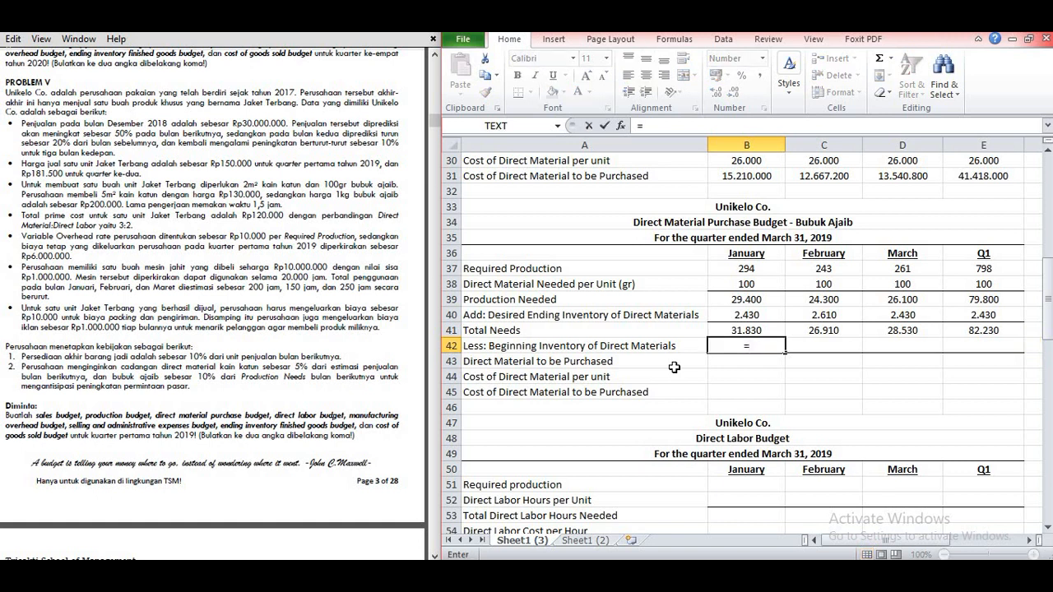
{"action": "type", "text": "10%*"}
{"action": "left_click", "coordinate": [752, 306]}
{"action": "key", "text": "Return"}
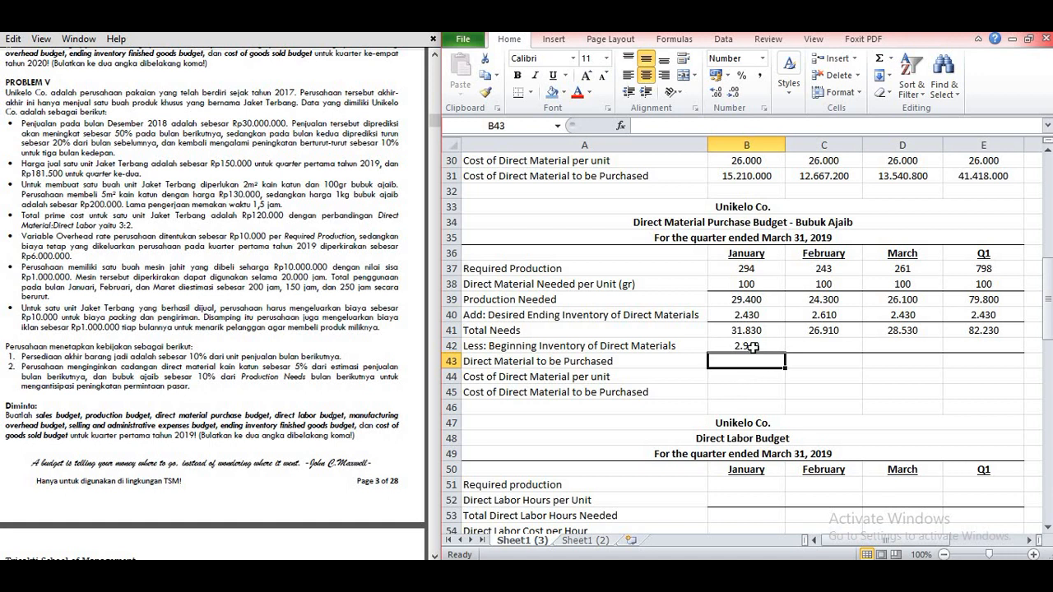
Step: Link the February and March Beginning Inventory of Direct Materials to the previous month's ending inventory, with =B40 in C42 and =C40 in D42
{"action": "left_click", "coordinate": [794, 344]}
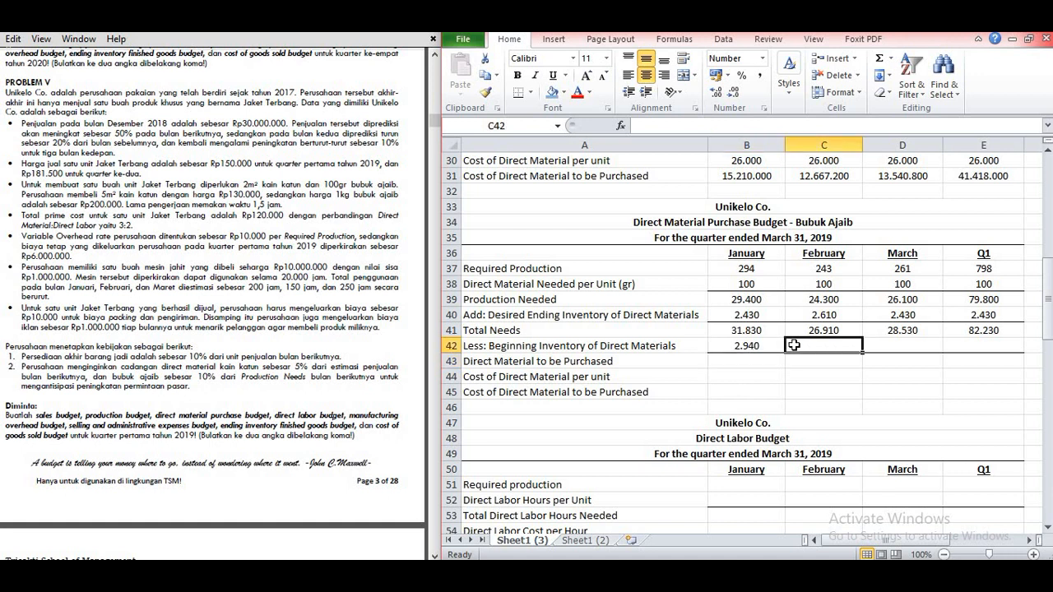
{"action": "type", "text": "="}
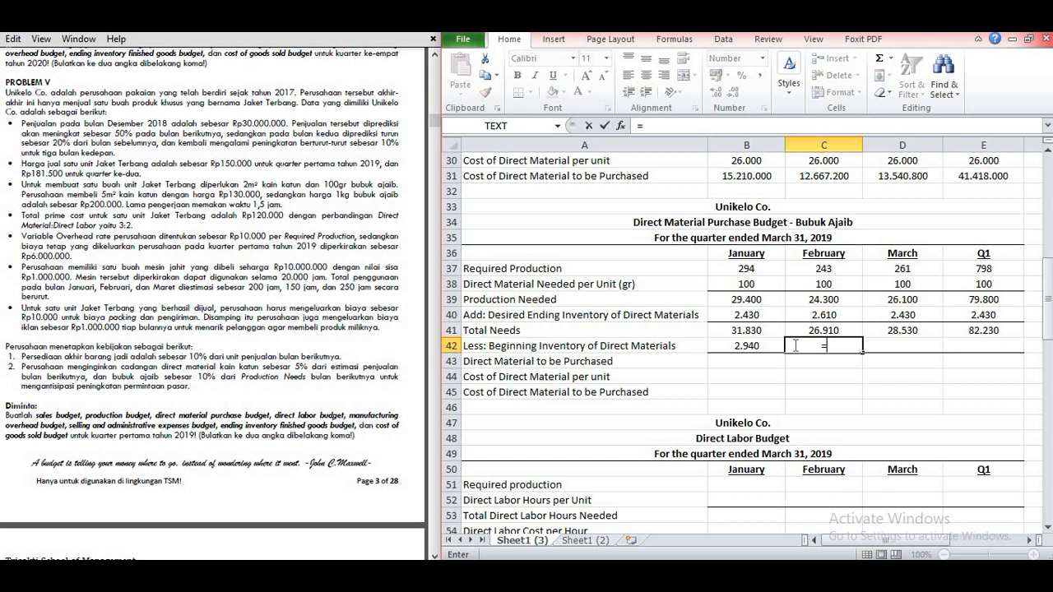
{"action": "left_click", "coordinate": [759, 315]}
{"action": "key", "text": "Return"}
{"action": "left_click", "coordinate": [912, 346]}
{"action": "type", "text": "="}
{"action": "left_click", "coordinate": [832, 314]}
{"action": "key", "text": "Return"}
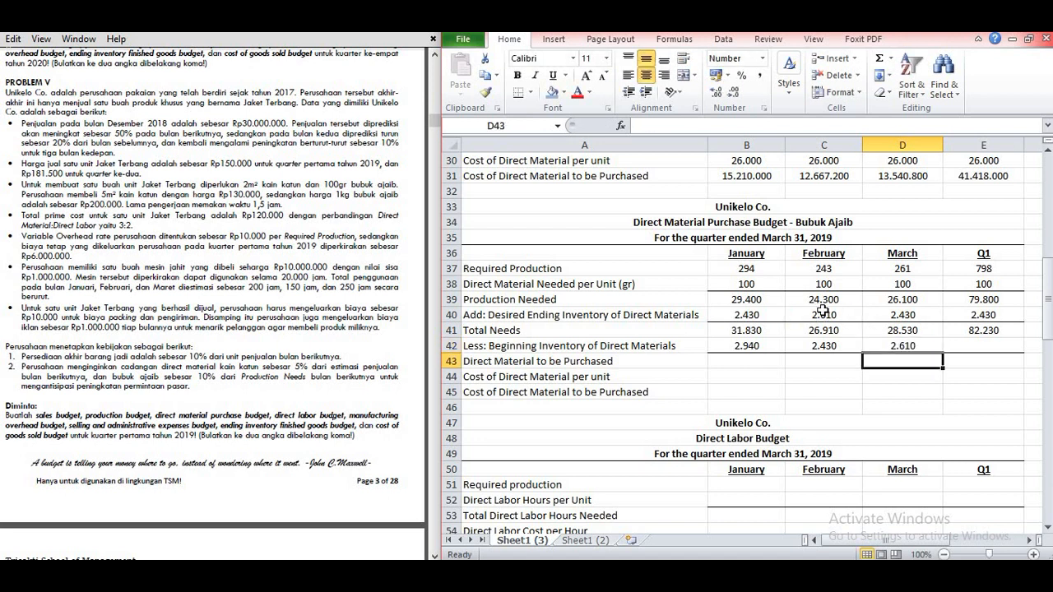
Step: Shade January's desired ending inventory in B40 and February's beginning inventory in C42 with the same light orange fill
{"action": "left_click", "coordinate": [765, 313]}
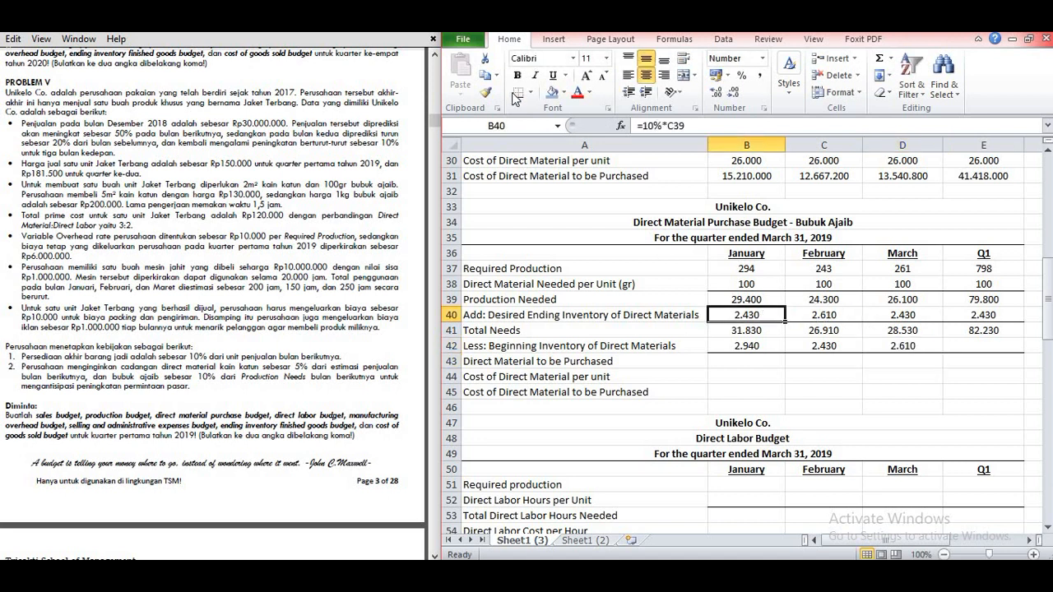
{"action": "left_click", "coordinate": [566, 95]}
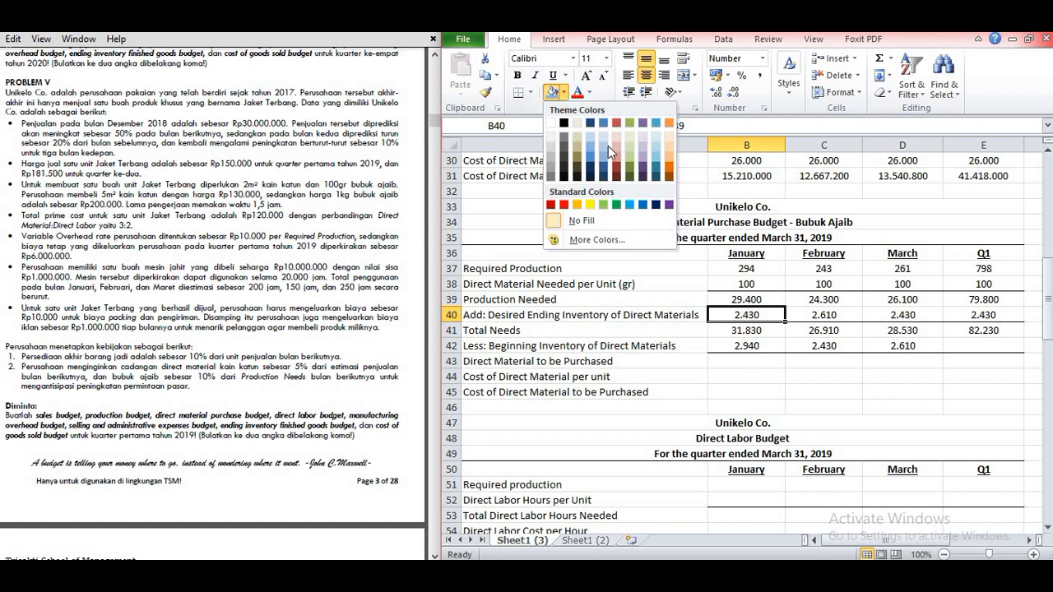
{"action": "left_click", "coordinate": [675, 146]}
{"action": "left_click", "coordinate": [823, 345]}
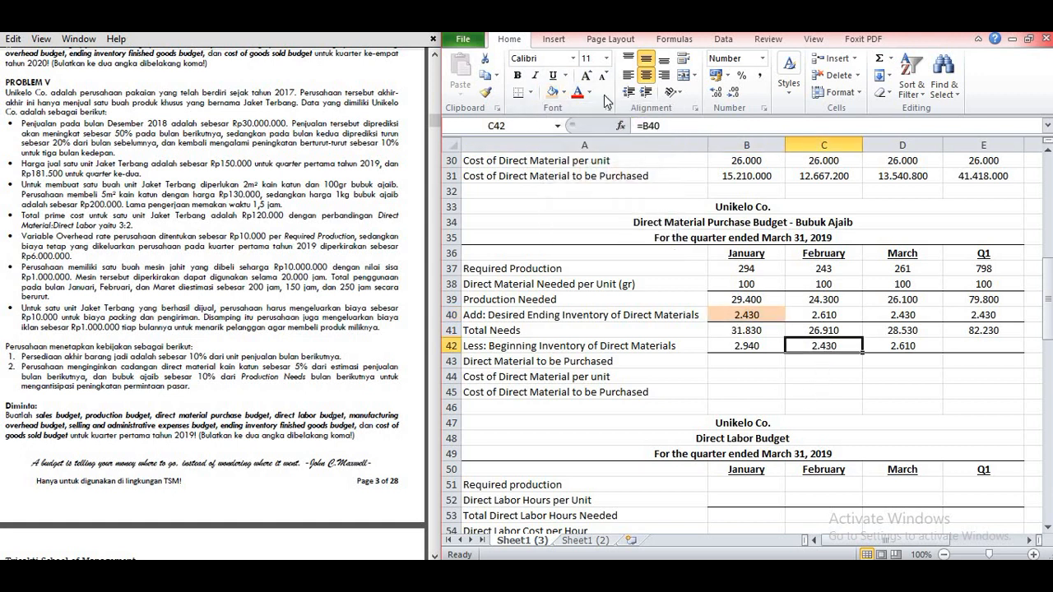
{"action": "left_click", "coordinate": [553, 91]}
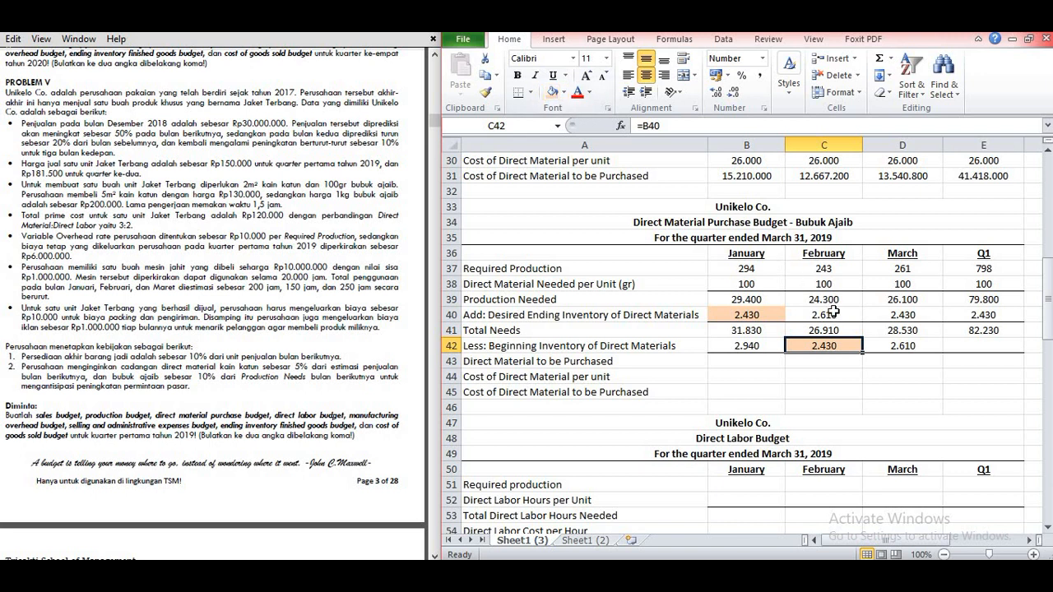
Step: Shade February's desired ending inventory in C40 and March's beginning inventory in D42 with the same dark tan fill
{"action": "left_click", "coordinate": [833, 314]}
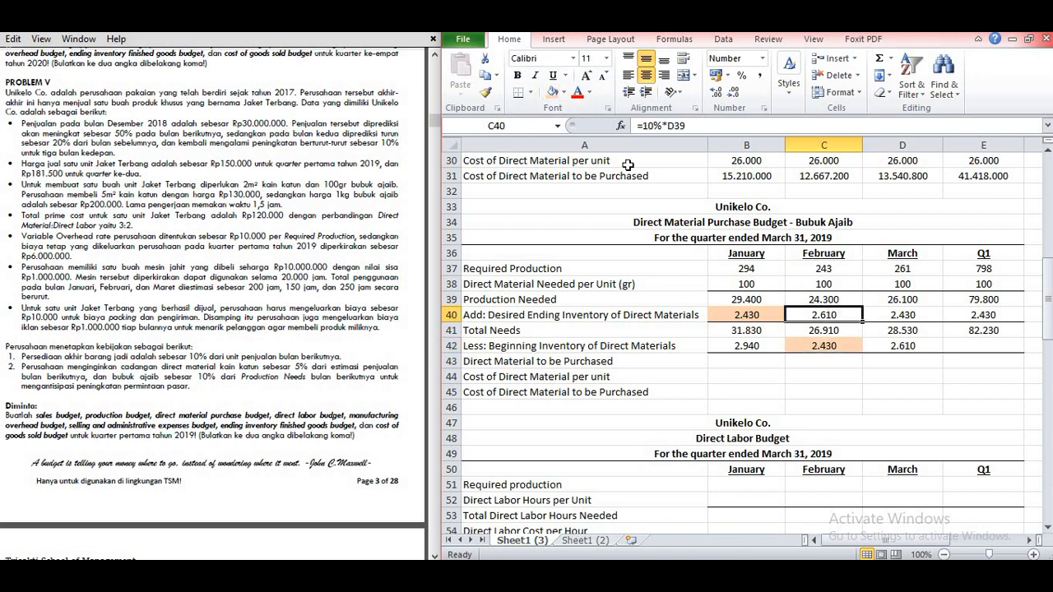
{"action": "left_click", "coordinate": [565, 93]}
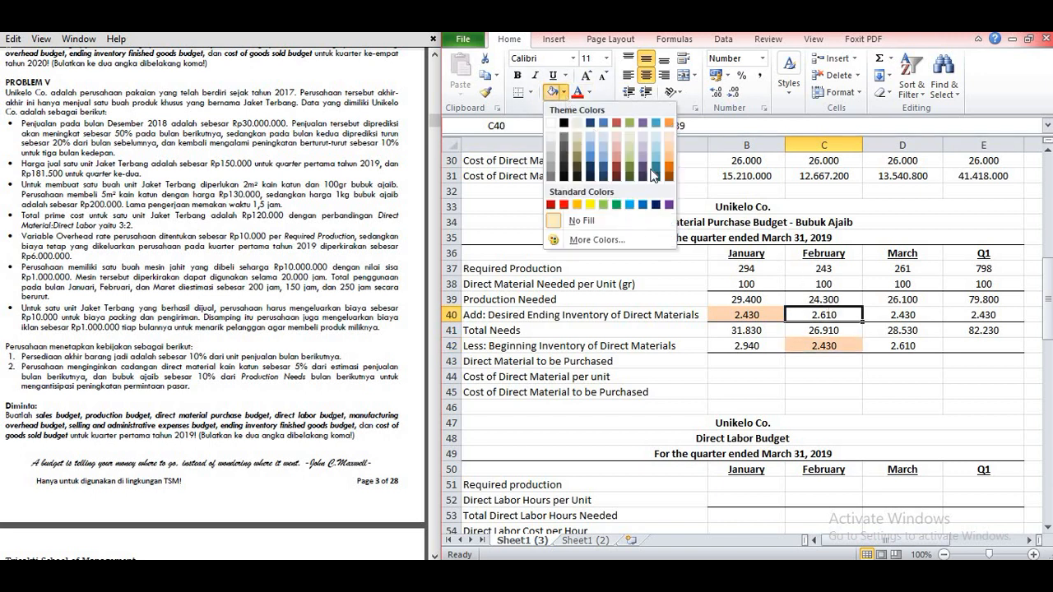
{"action": "left_click", "coordinate": [582, 150]}
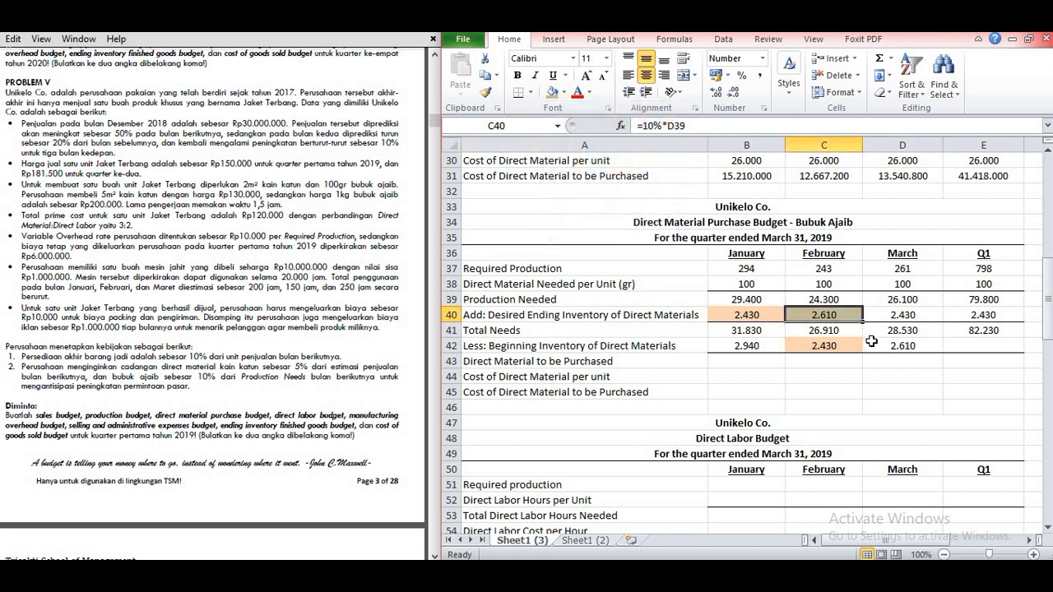
{"action": "left_click", "coordinate": [872, 341]}
{"action": "left_click", "coordinate": [555, 93]}
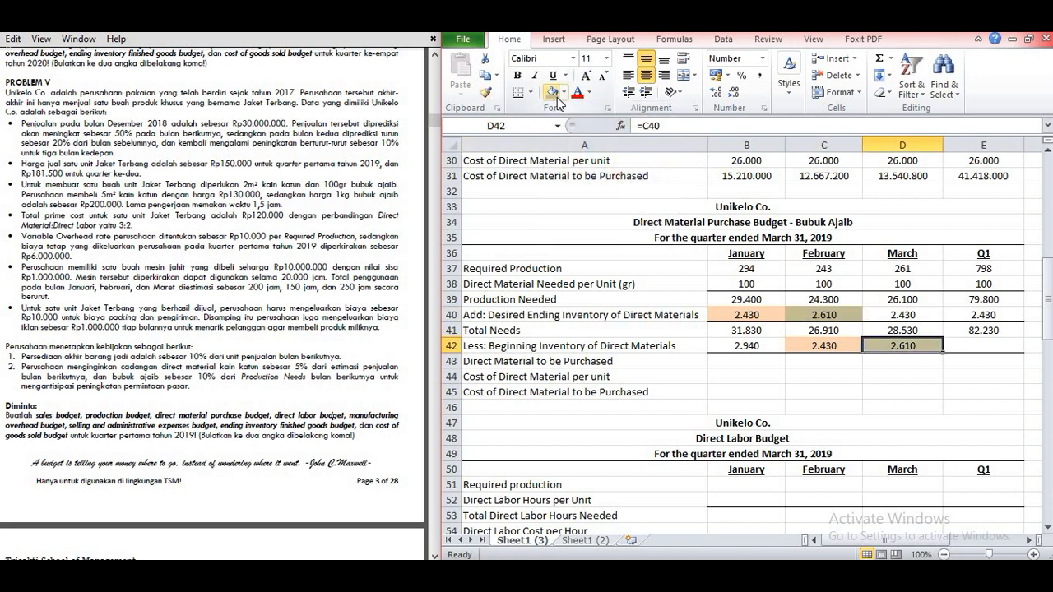
Step: Set the Q1 Beginning Inventory of Direct Materials in E42 equal to January's value with =B42
{"action": "left_click", "coordinate": [986, 345]}
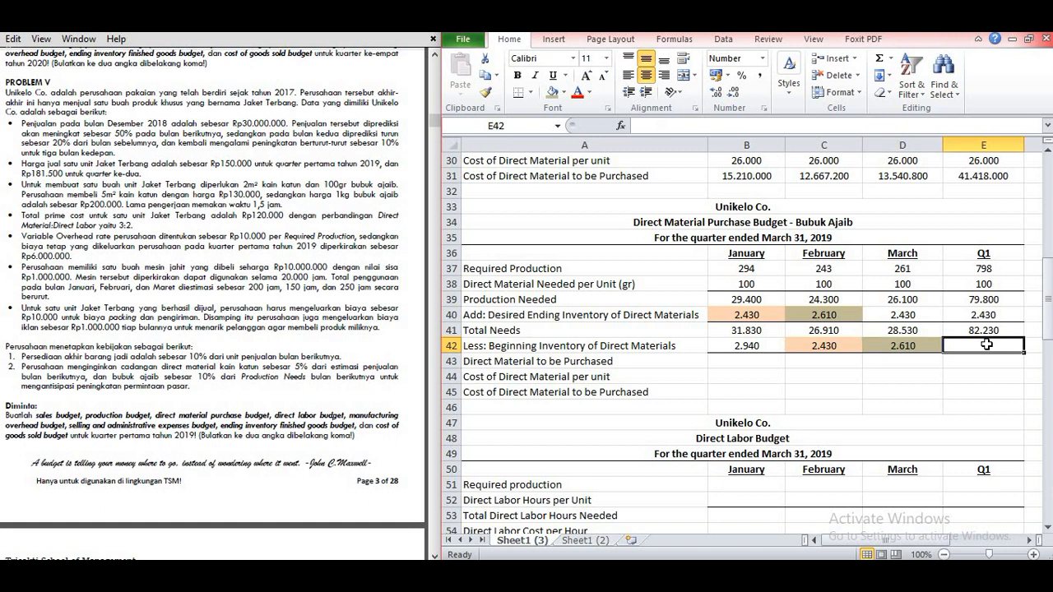
{"action": "type", "text": "="}
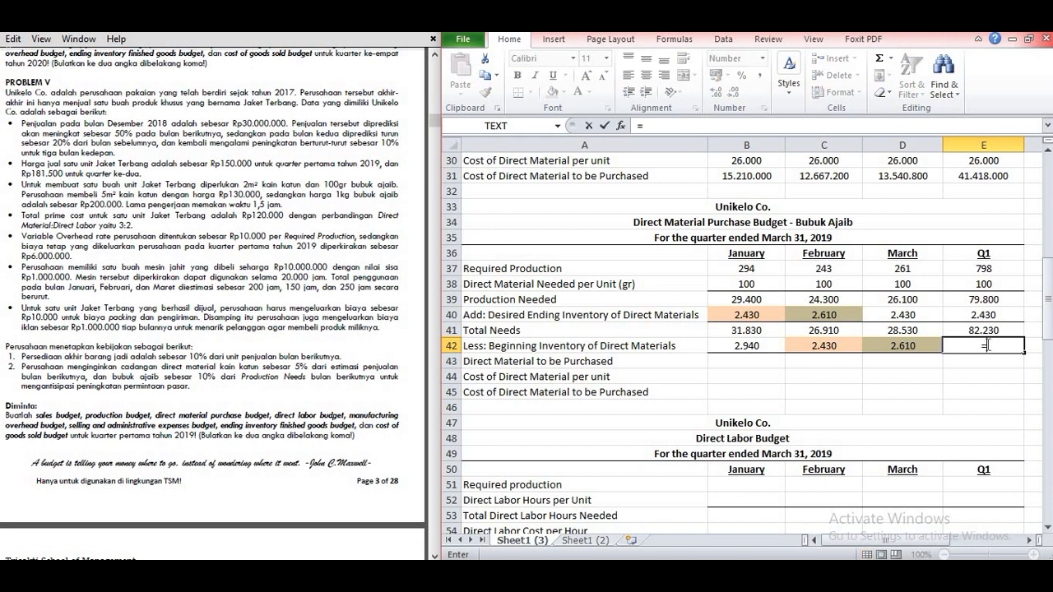
{"action": "left_click", "coordinate": [758, 349]}
{"action": "key", "text": "Return"}
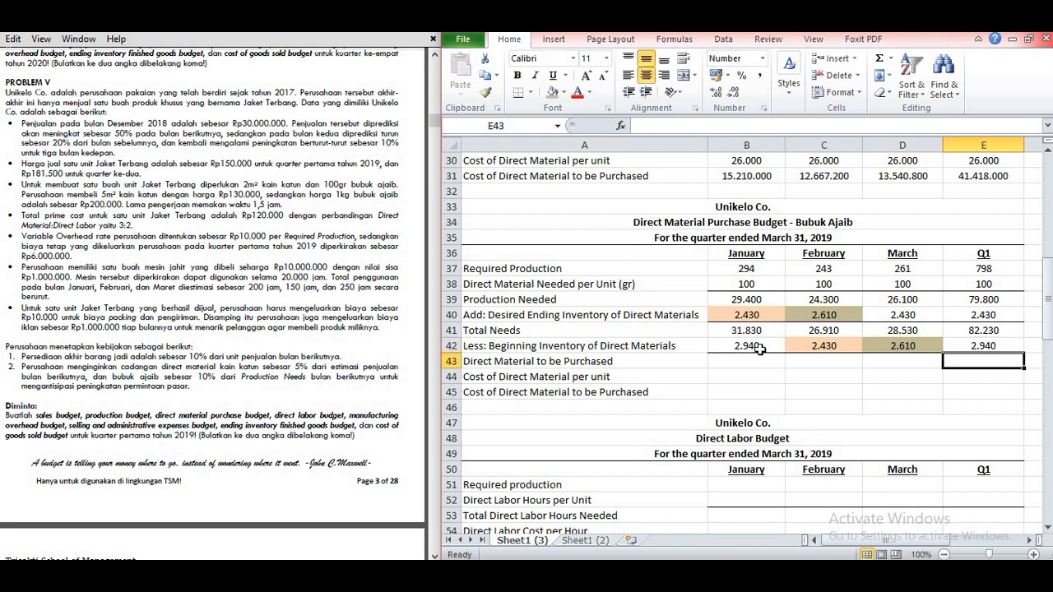
Step: Calculate Bubuk Ajaib Direct Material to be Purchased in B43 with =B41-B42 and copy the formula across to E43
{"action": "left_click", "coordinate": [734, 360]}
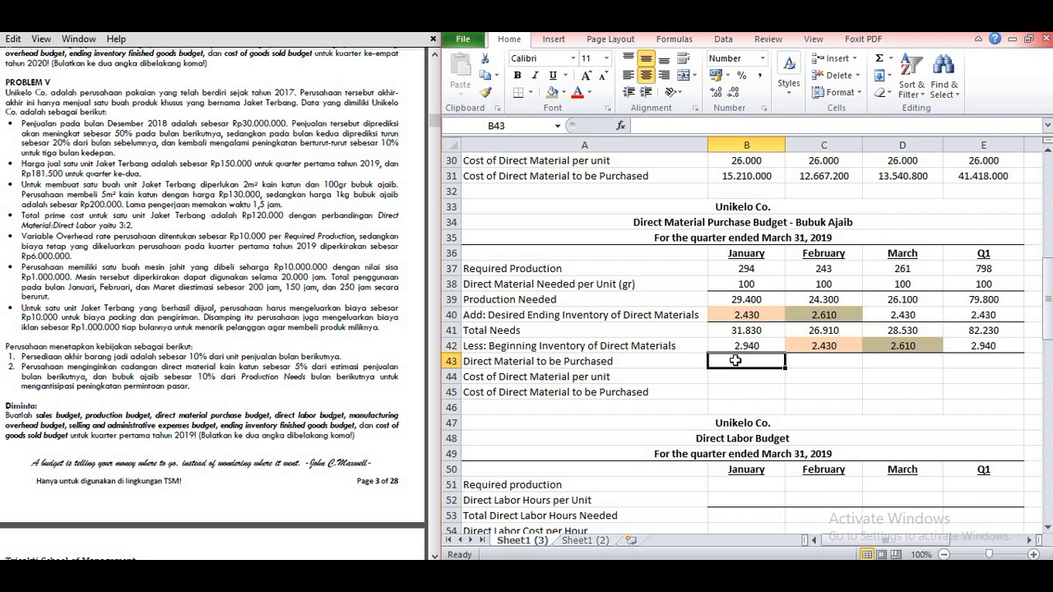
{"action": "type", "text": "="}
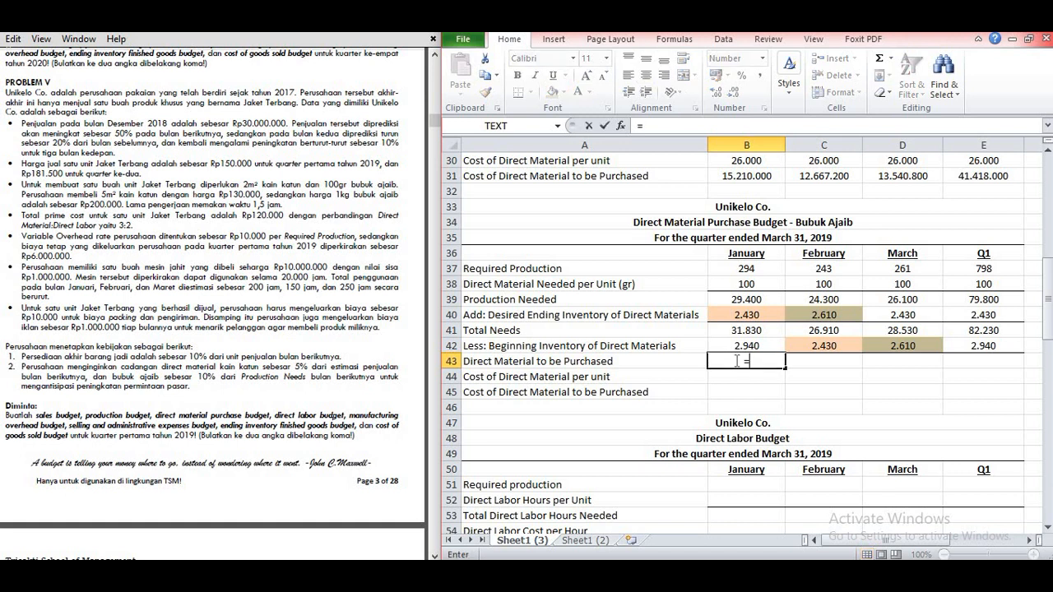
{"action": "left_click", "coordinate": [751, 329]}
{"action": "type", "text": "-"}
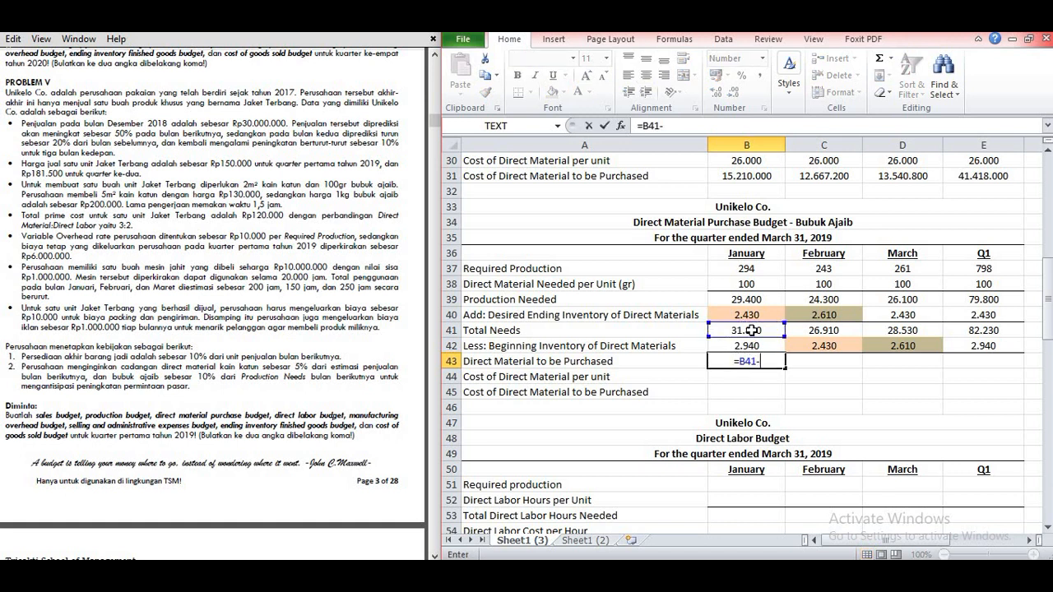
{"action": "left_click", "coordinate": [757, 346]}
{"action": "key", "text": "Return"}
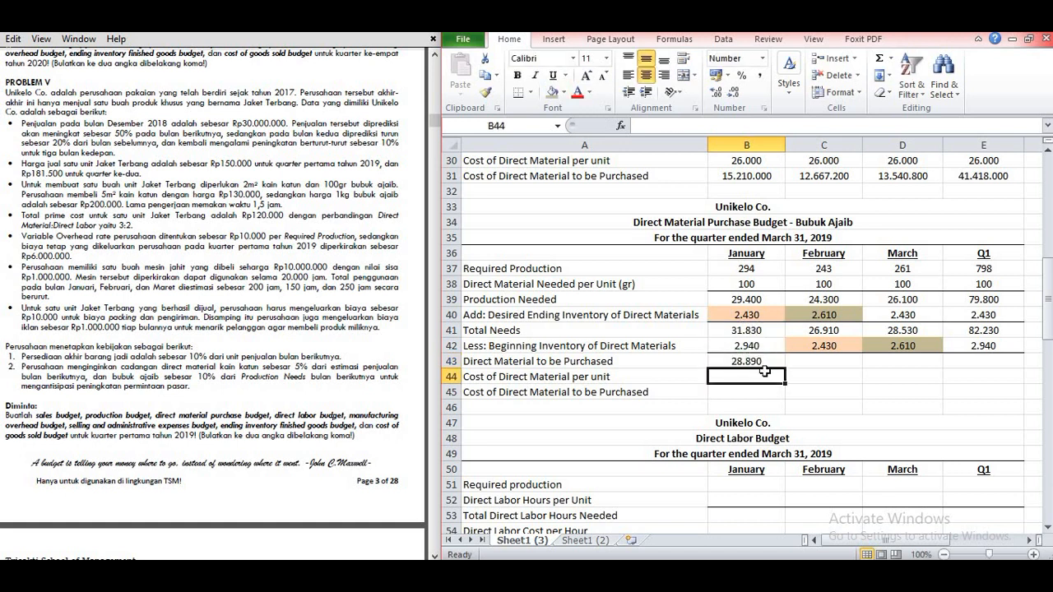
{"action": "left_click", "coordinate": [761, 360]}
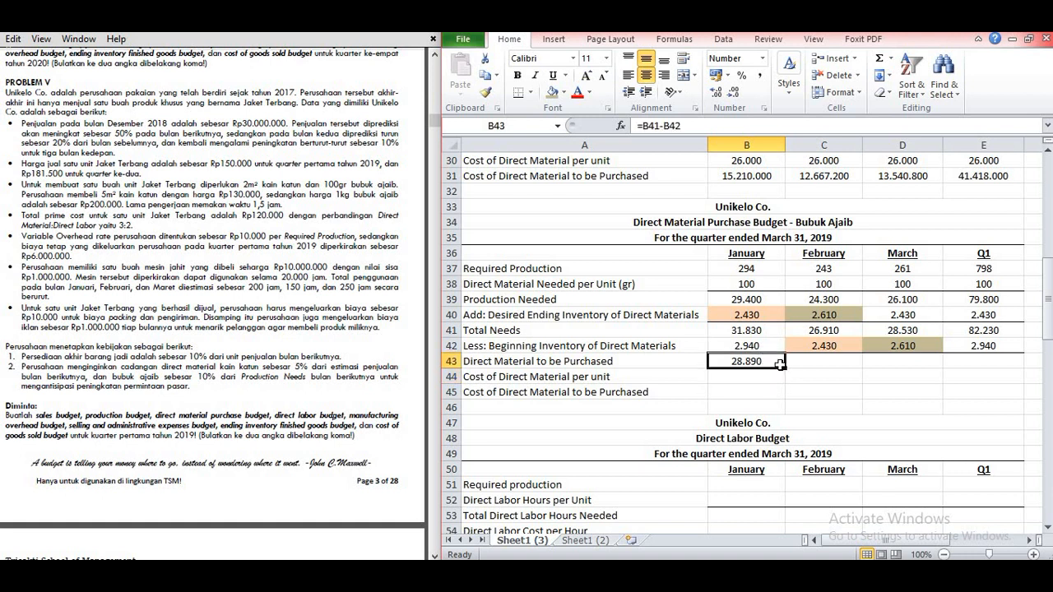
{"action": "left_click_drag", "start_coordinate": [786, 368], "coordinate": [986, 362]}
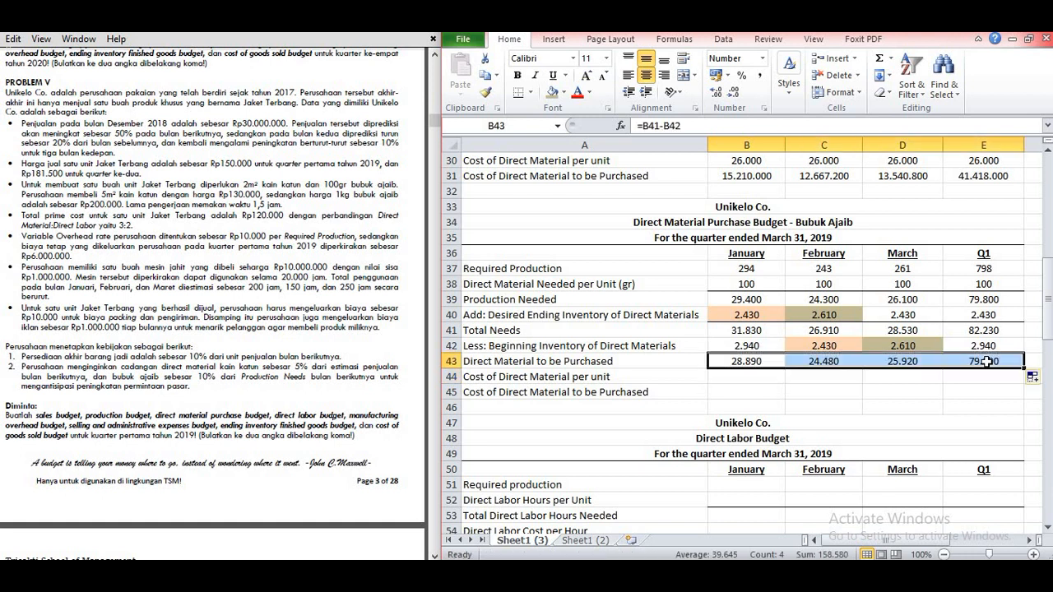
Step: Enter the label Bubuk Ajaib in G42, below the Apr column, to start a side note on the material's price
{"action": "left_click", "coordinate": [761, 376]}
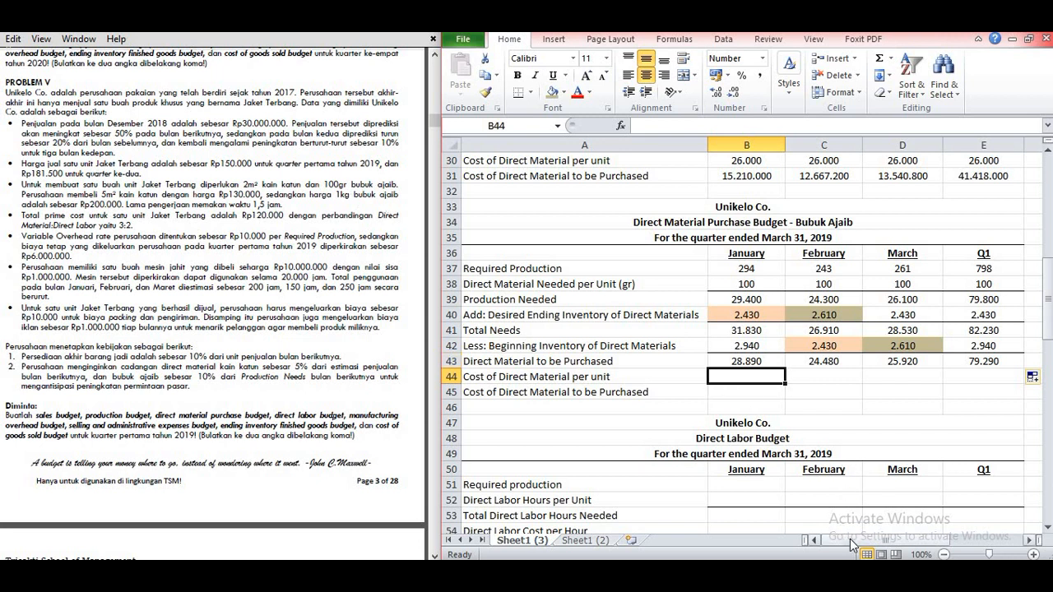
{"action": "left_click_drag", "start_coordinate": [850, 538], "coordinate": [871, 538]}
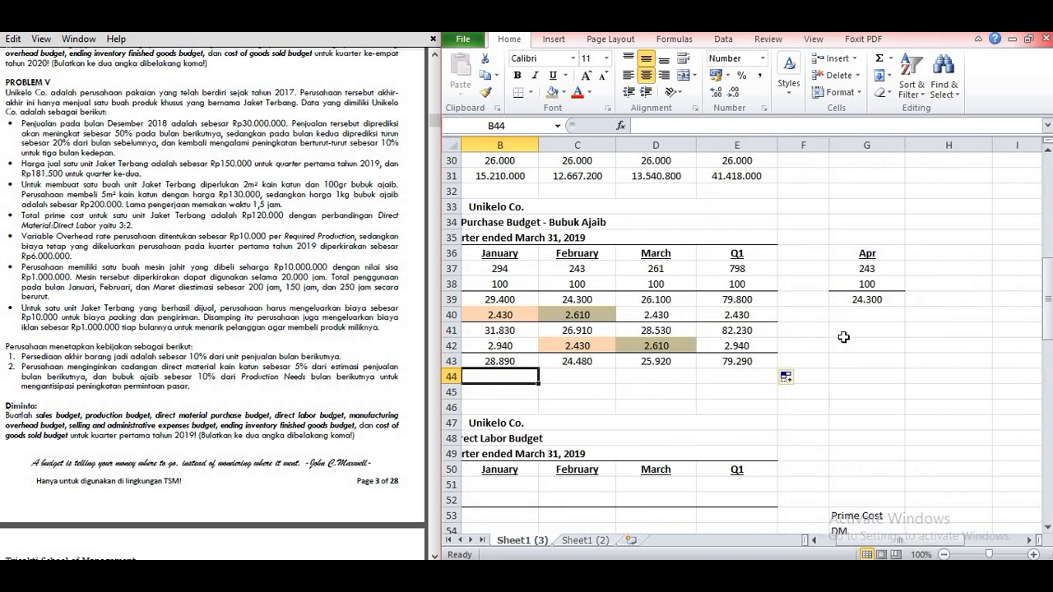
{"action": "left_click", "coordinate": [848, 346]}
{"action": "type", "text": "Bubuk Ajaib"}
{"action": "key", "text": "Tab"}
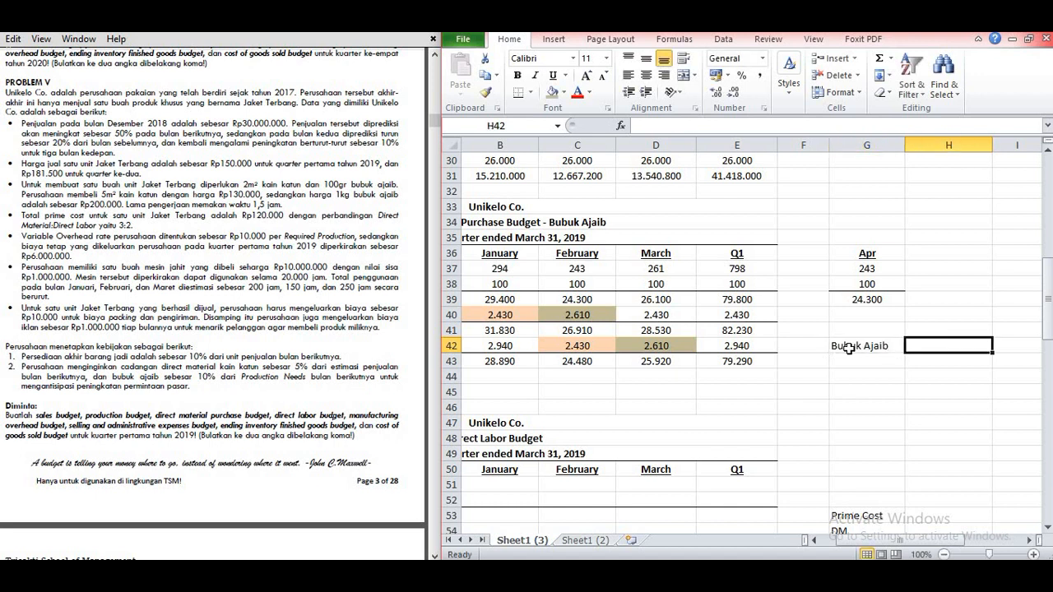
Step: Enter the Bubuk Ajaib price of 200000 in H42 and its quantity of 1 kg in I42
{"action": "type", "text": "1"}
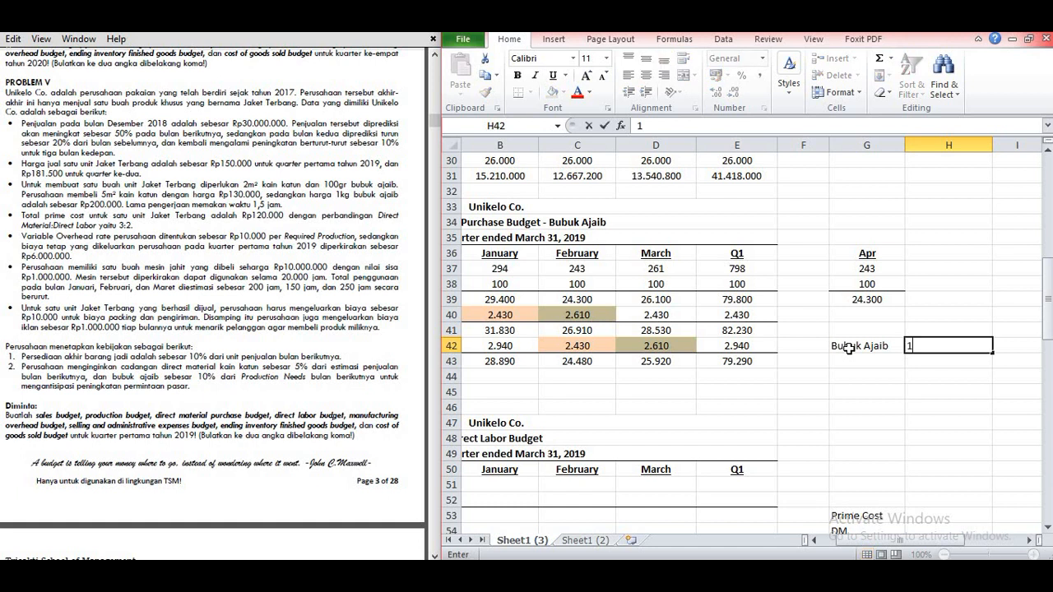
{"action": "key", "text": "BackSpace"}
{"action": "type", "text": "200000"}
{"action": "key", "text": "Tab"}
{"action": "type", "text": "1 kg"}
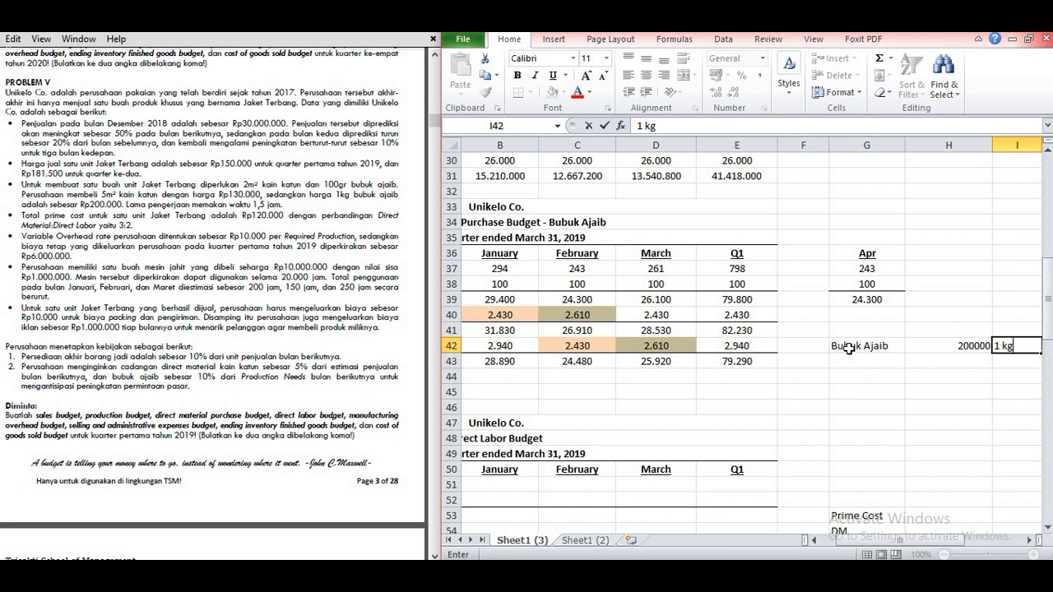
{"action": "key", "text": "Return"}
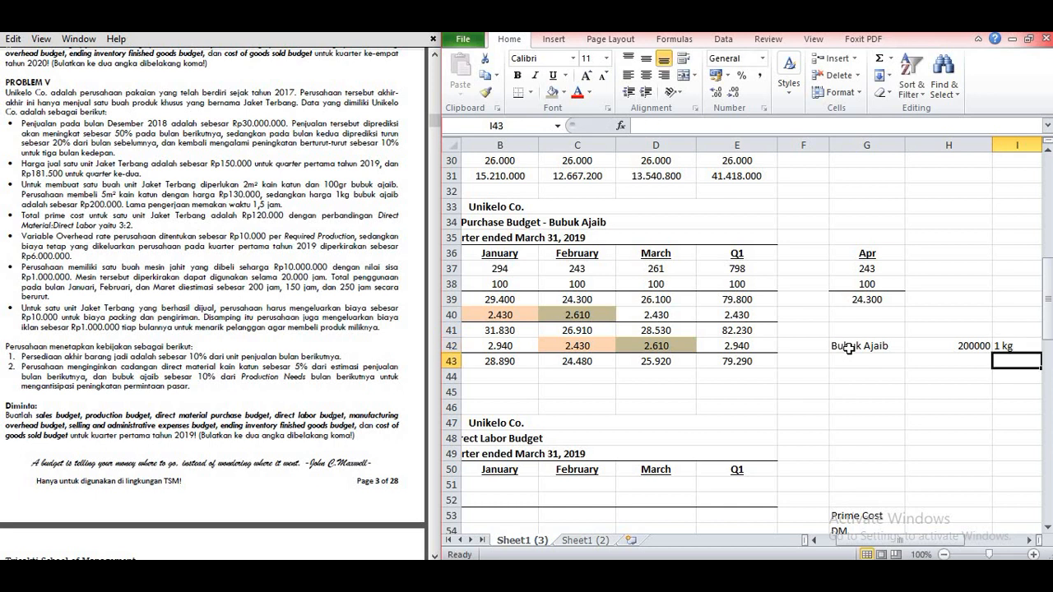
Step: Enter the quantity 1 gram in I43, directly below the 1 kg entry of the Bubuk Ajaib note
{"action": "key", "text": "Left"}
{"action": "key", "text": "Right"}
{"action": "type", "text": "1 gra,"}
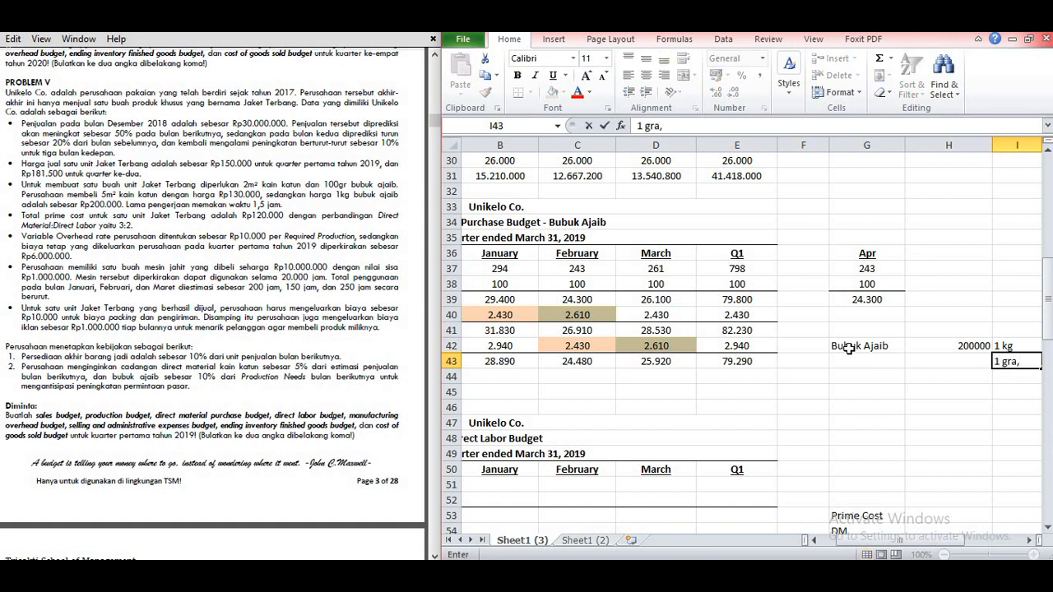
{"action": "key", "text": "BackSpace"}
{"action": "type", "text": "m"}
{"action": "key", "text": "Left"}
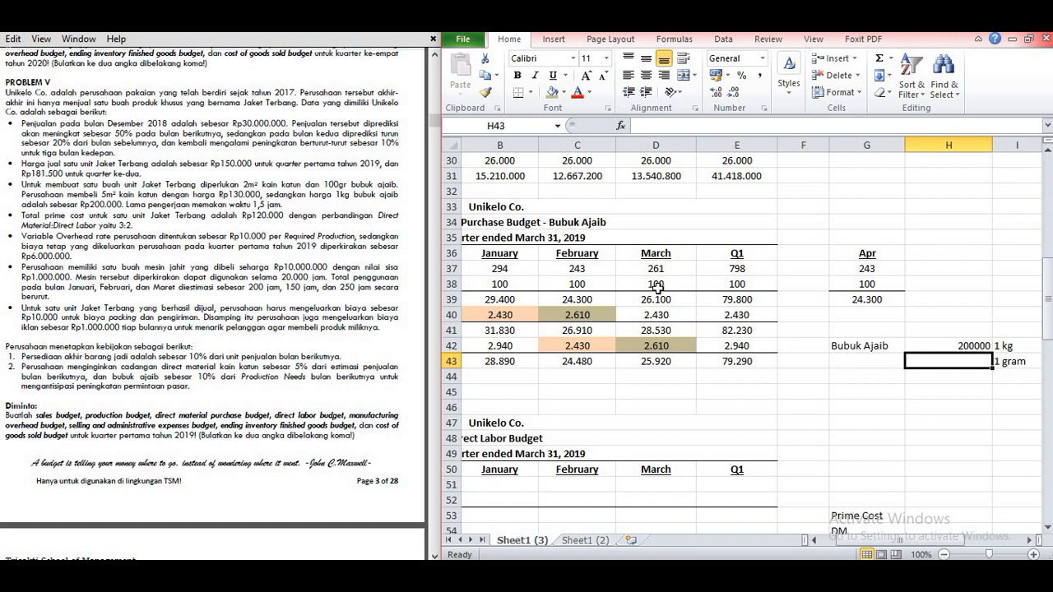
Step: Calculate the Bubuk Ajaib price per gram in H43 with =200000/1000
{"action": "left_click", "coordinate": [653, 376]}
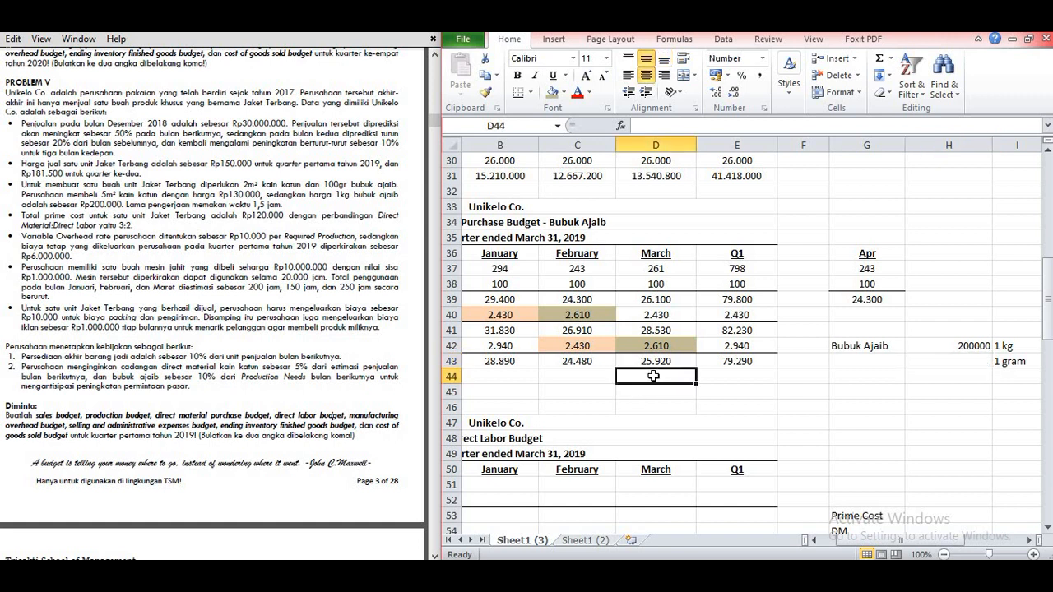
{"action": "left_click", "coordinate": [977, 362]}
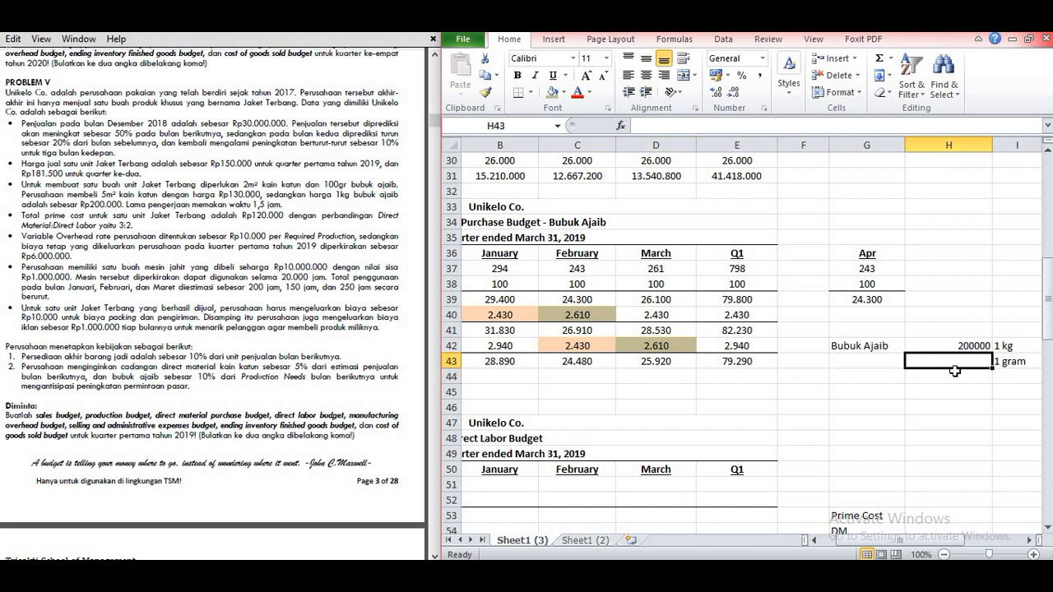
{"action": "type", "text": "=20"}
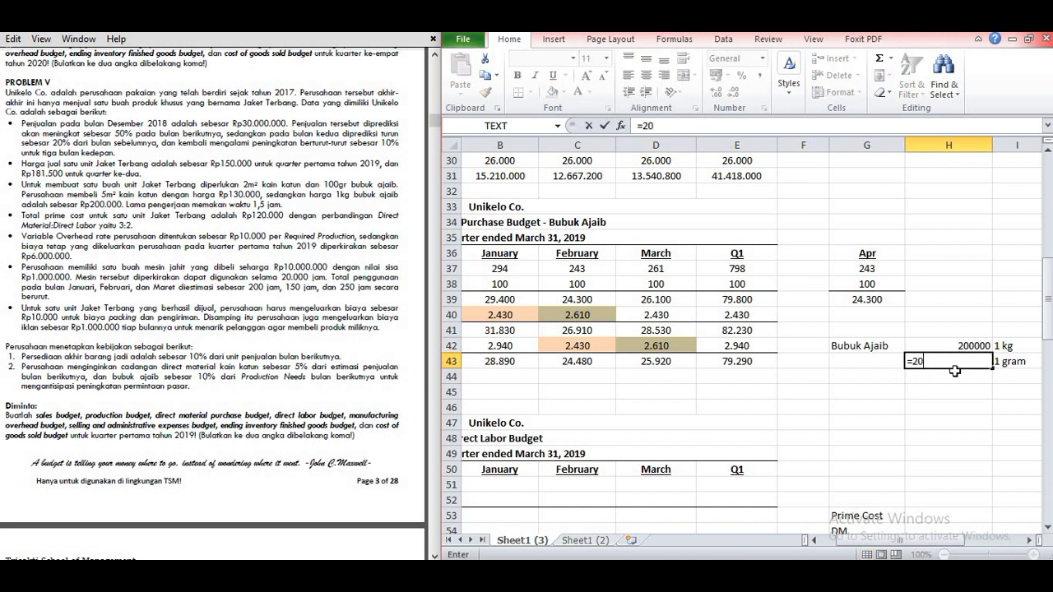
{"action": "type", "text": "0000/1000"}
{"action": "key", "text": "Return"}
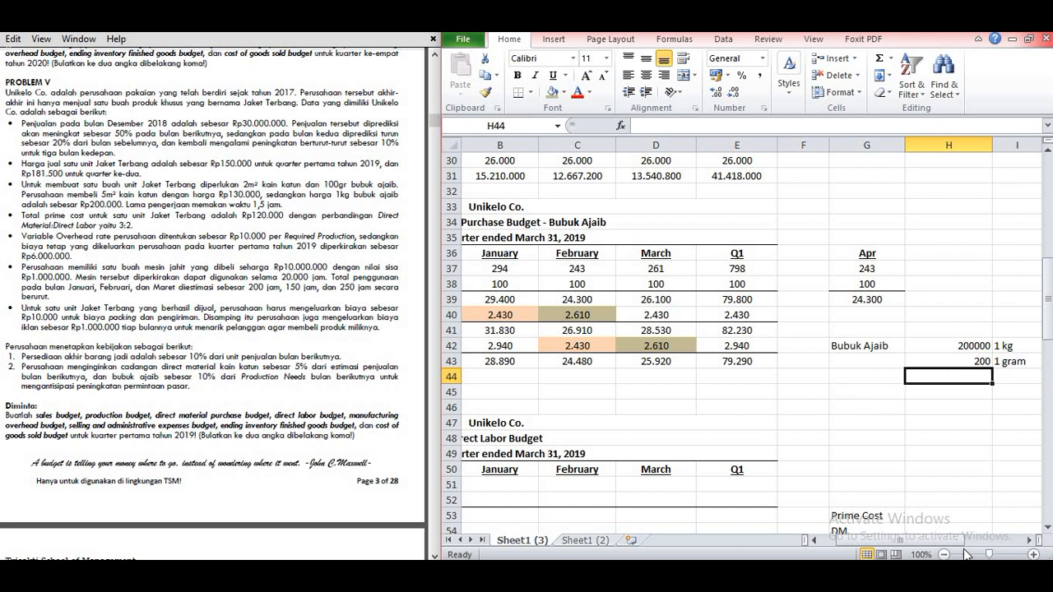
Step: Enter 200 as the Bubuk Ajaib Cost of Direct Material per unit in B44 and copy it across to E44
{"action": "left_click_drag", "start_coordinate": [954, 539], "coordinate": [910, 542]}
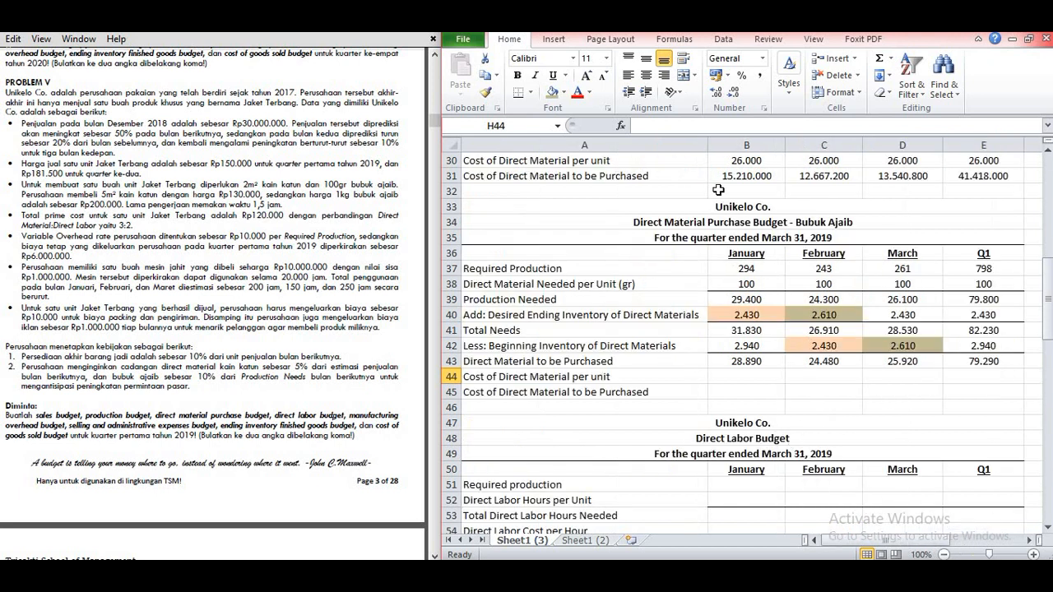
{"action": "left_click", "coordinate": [746, 380]}
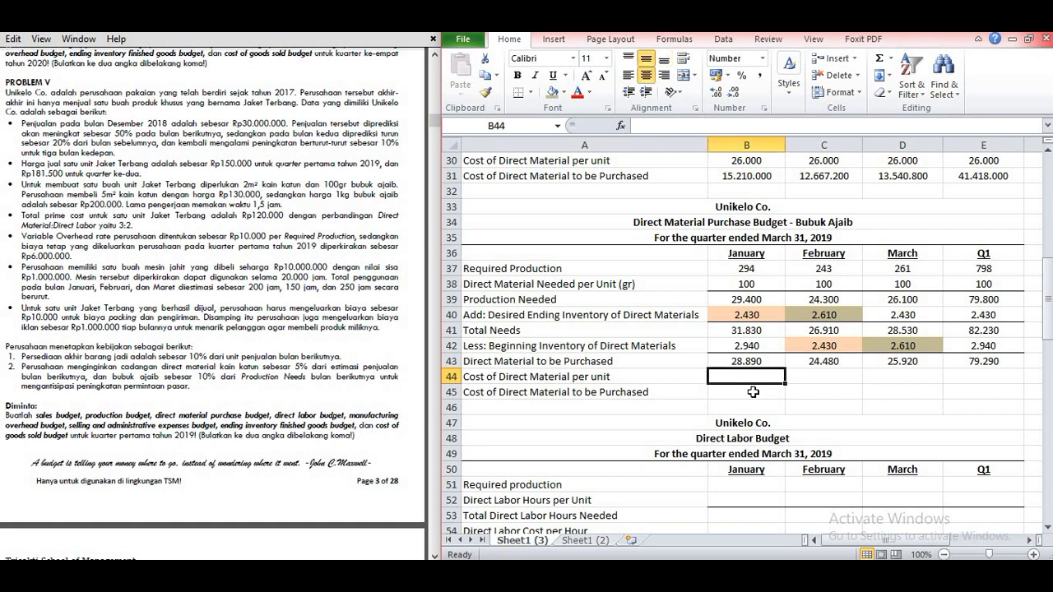
{"action": "type", "text": "200"}
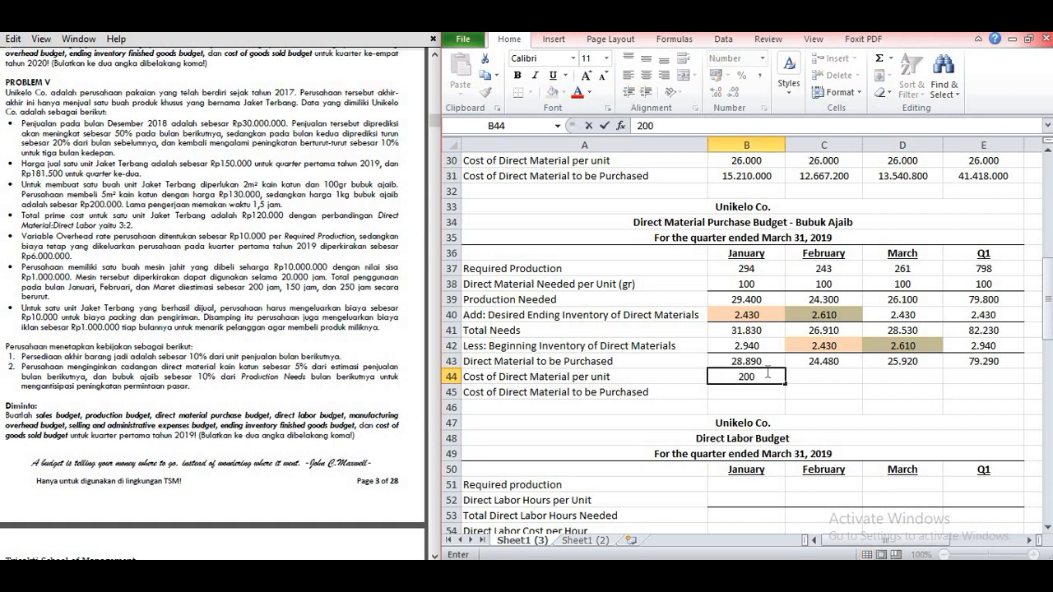
{"action": "key", "text": "Return"}
{"action": "left_click", "coordinate": [758, 378]}
{"action": "left_click_drag", "start_coordinate": [786, 383], "coordinate": [987, 383]}
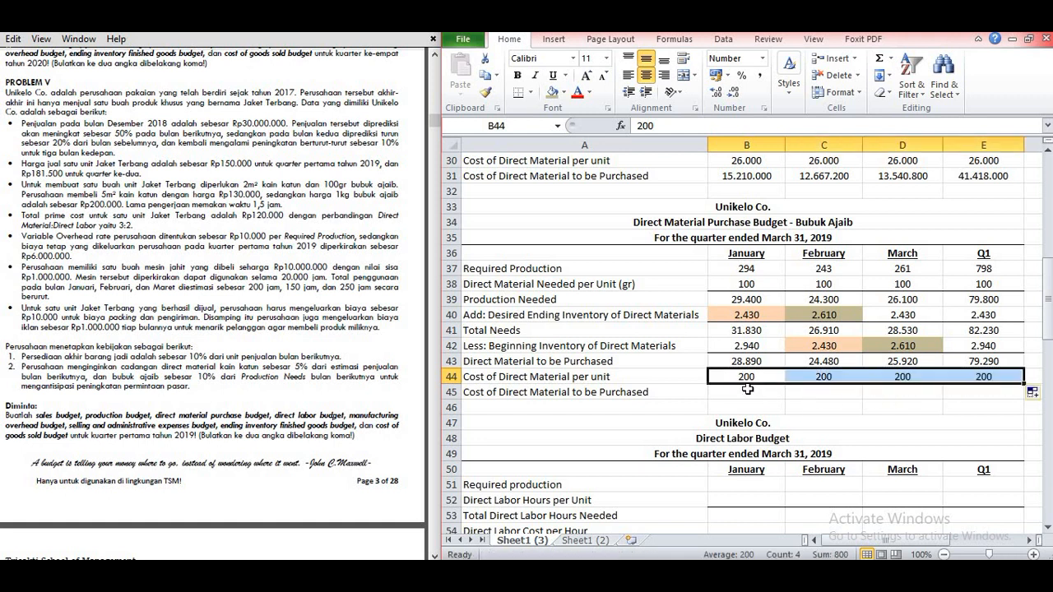
Step: Calculate the Bubuk Ajaib Cost of Direct Material to be Purchased in B45 with =B43*B44 and copy the formula across to E45
{"action": "left_click", "coordinate": [769, 394]}
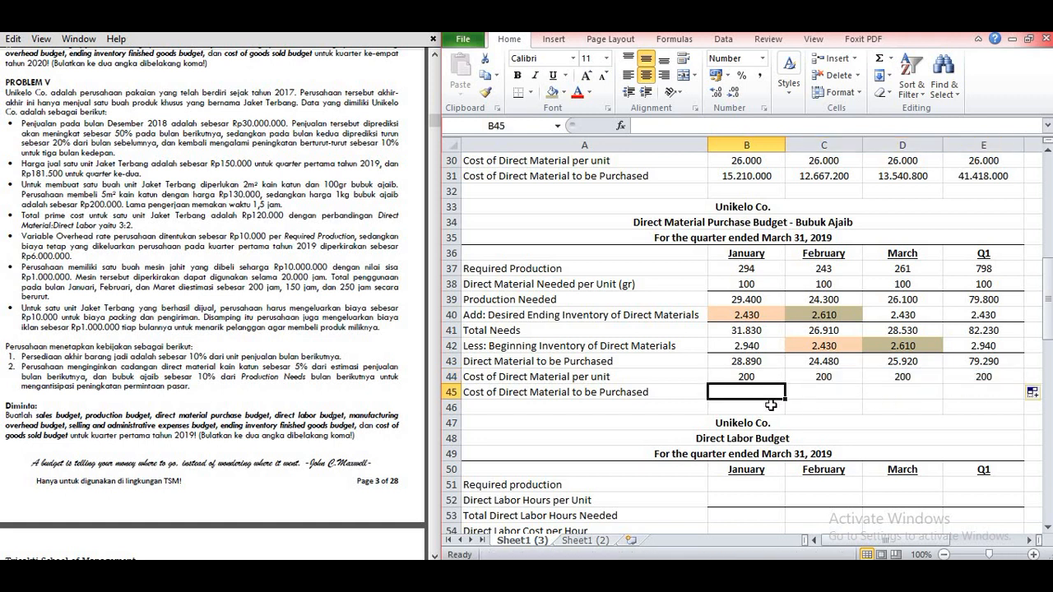
{"action": "type", "text": "="}
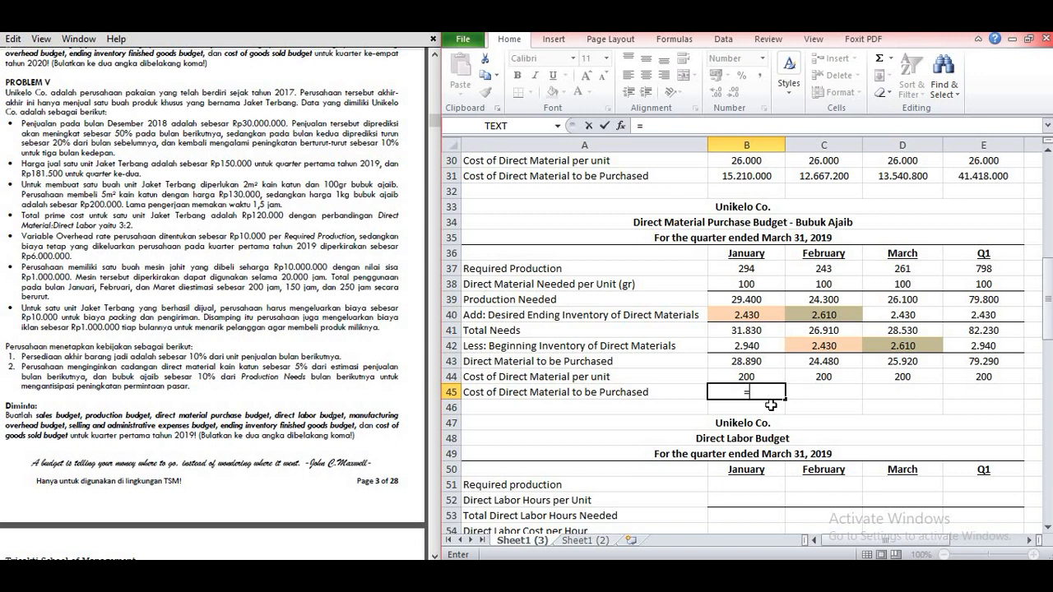
{"action": "left_click", "coordinate": [754, 362]}
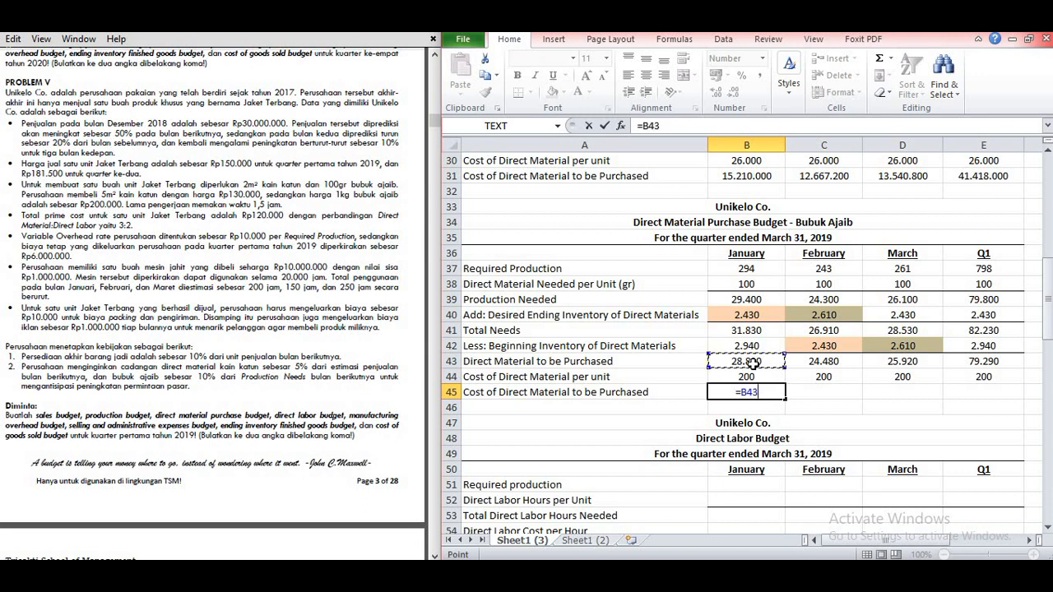
{"action": "type", "text": "*"}
{"action": "key", "text": "Up"}
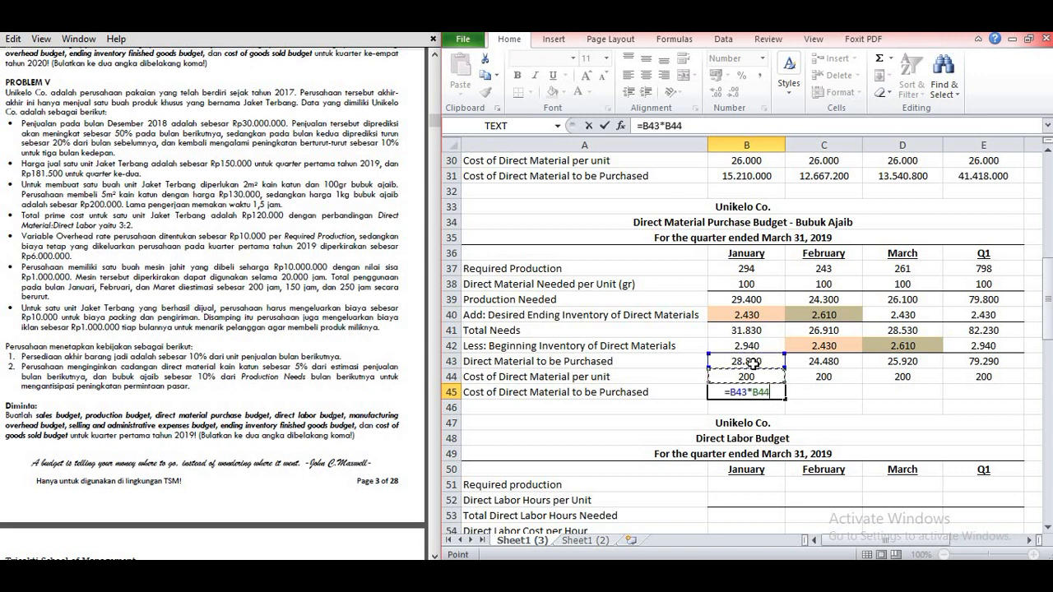
{"action": "key", "text": "Return"}
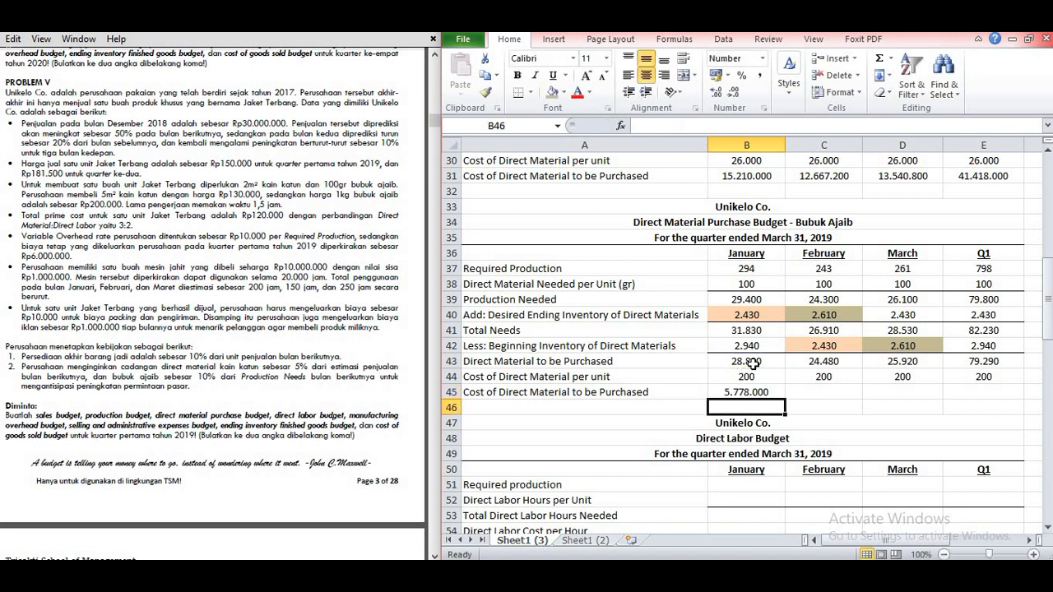
{"action": "left_click", "coordinate": [750, 392]}
{"action": "left_click_drag", "start_coordinate": [777, 399], "coordinate": [995, 394]}
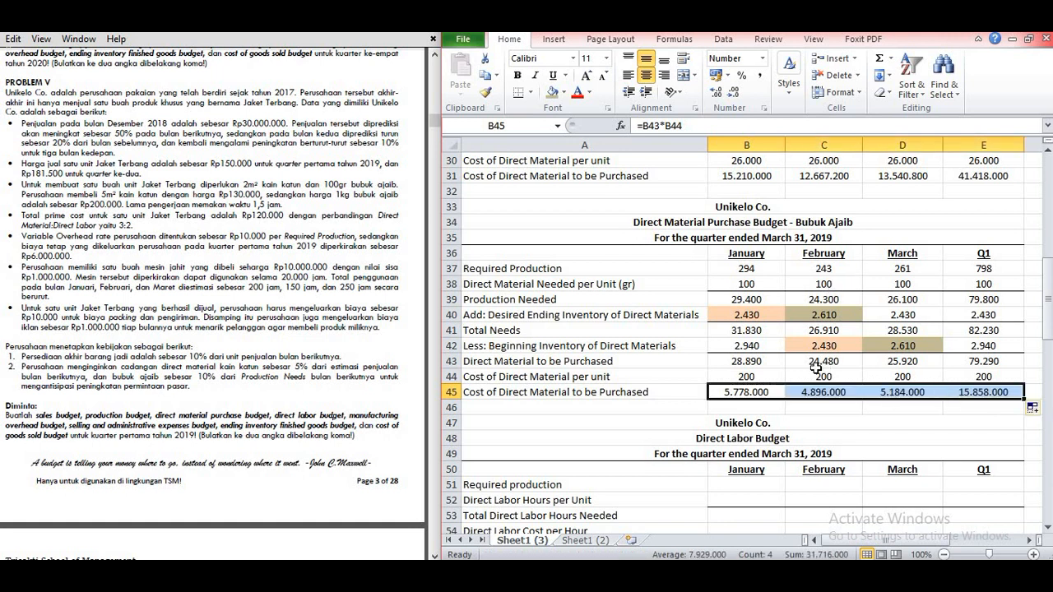
Step: Fill the Direct Labor Budget's Required production row 51 with 294, 243, 261 and 798 for January, February, March and Q1
{"action": "scroll", "coordinate": [802, 380], "scroll_direction": "down", "scroll_amount": 1}
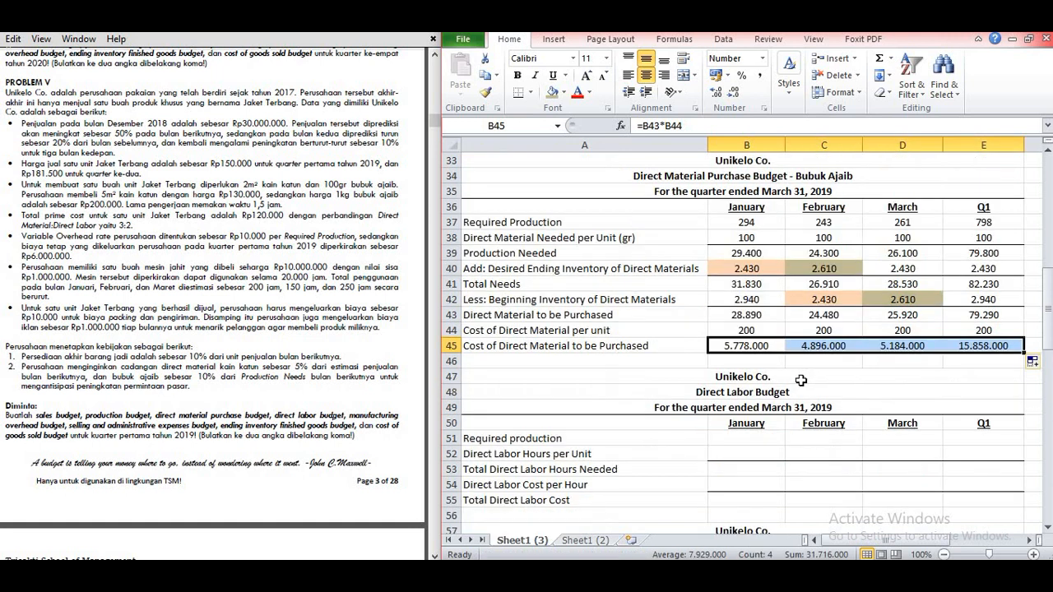
{"action": "scroll", "coordinate": [800, 380], "scroll_direction": "down", "scroll_amount": 1}
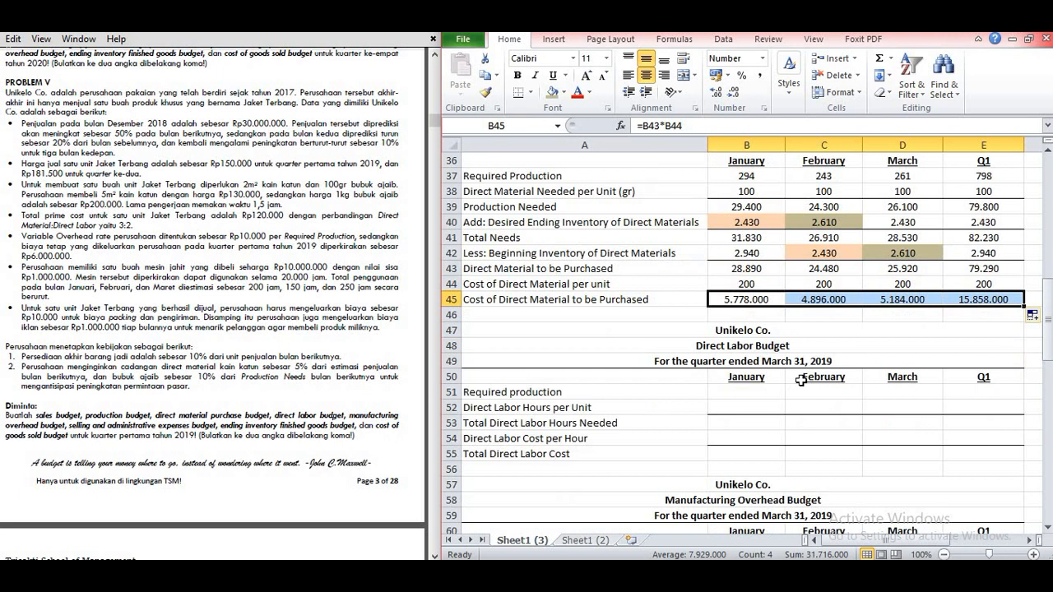
{"action": "scroll", "coordinate": [801, 380], "scroll_direction": "up", "scroll_amount": 1}
{"action": "scroll", "coordinate": [801, 380], "scroll_direction": "down", "scroll_amount": 1}
{"action": "left_click", "coordinate": [670, 317]}
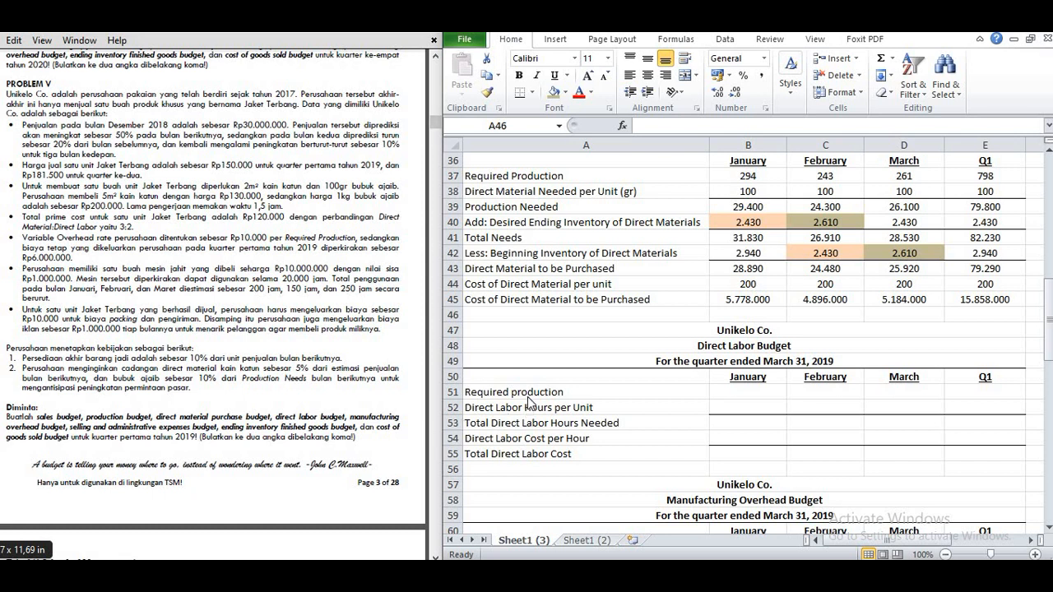
{"action": "left_click", "coordinate": [761, 391]}
{"action": "type", "text": "="}
{"action": "left_click", "coordinate": [748, 391]}
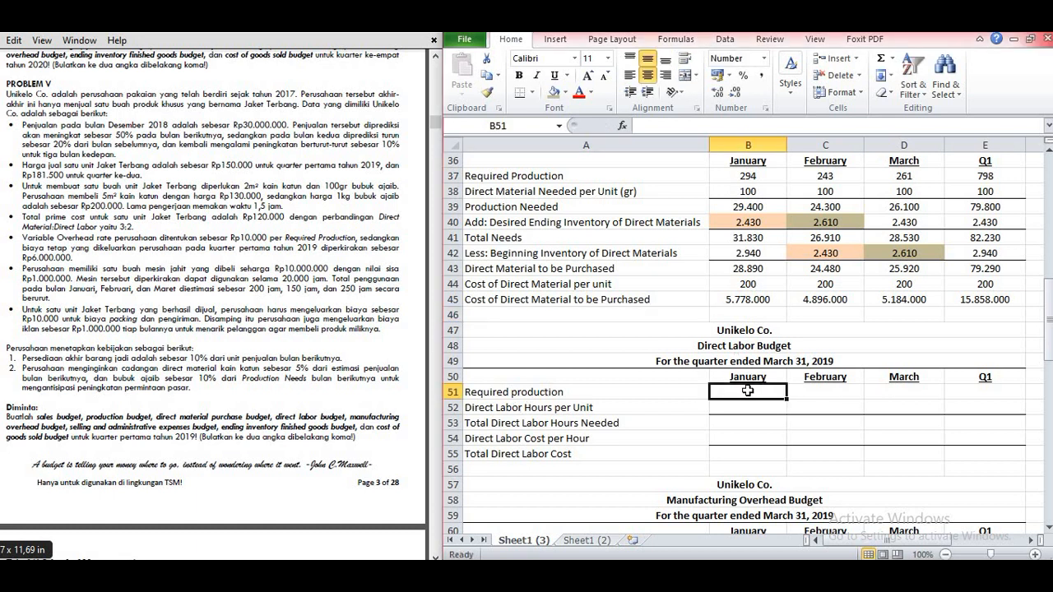
{"action": "key", "text": "Tab"}
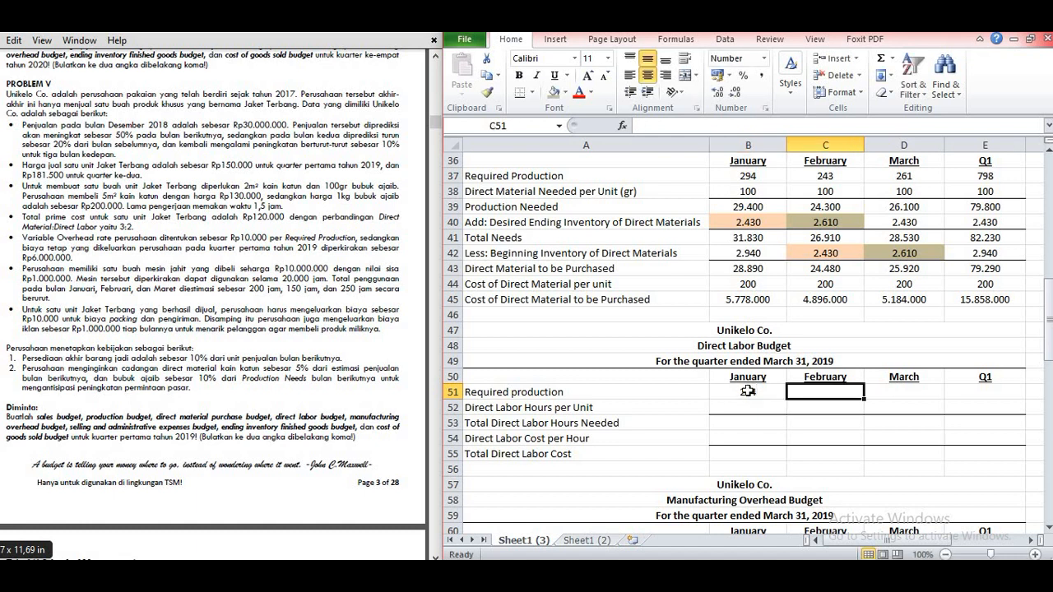
{"action": "type", "text": "243"}
{"action": "key", "text": "Tab"}
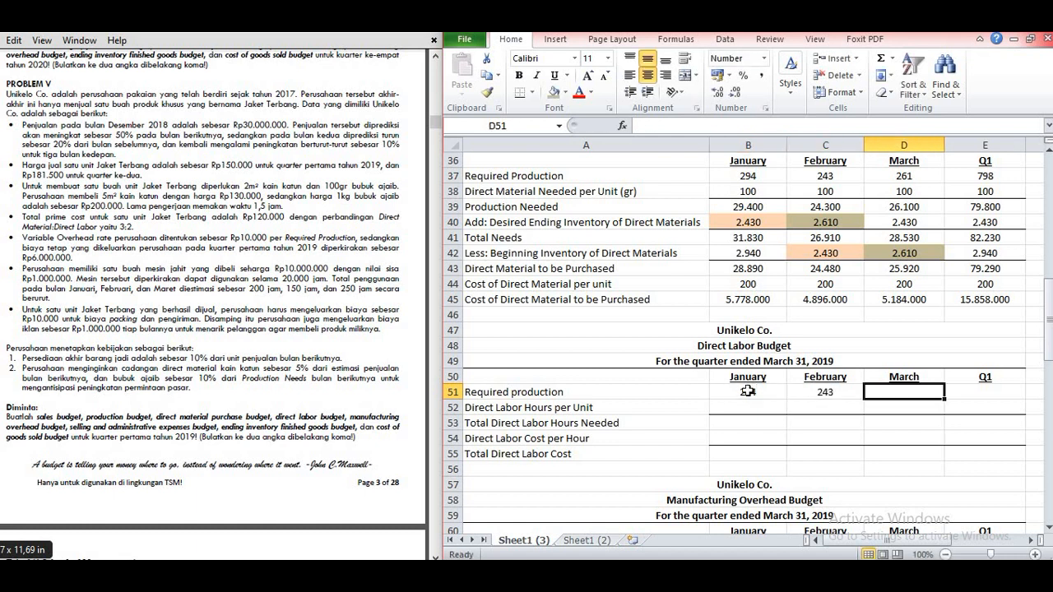
{"action": "type", "text": "261"}
{"action": "key", "text": "Tab"}
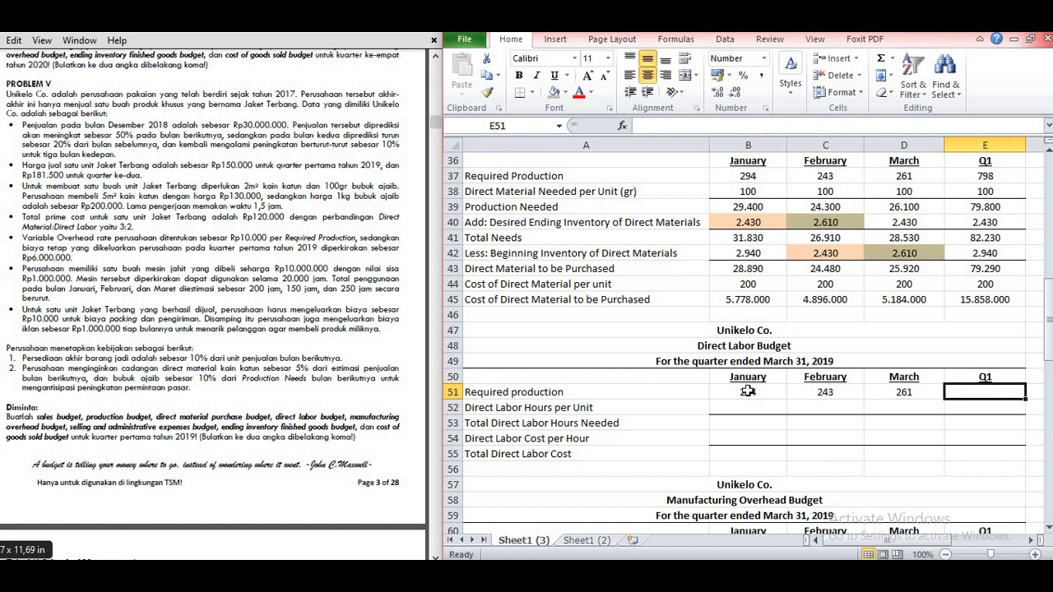
{"action": "type", "text": "798"}
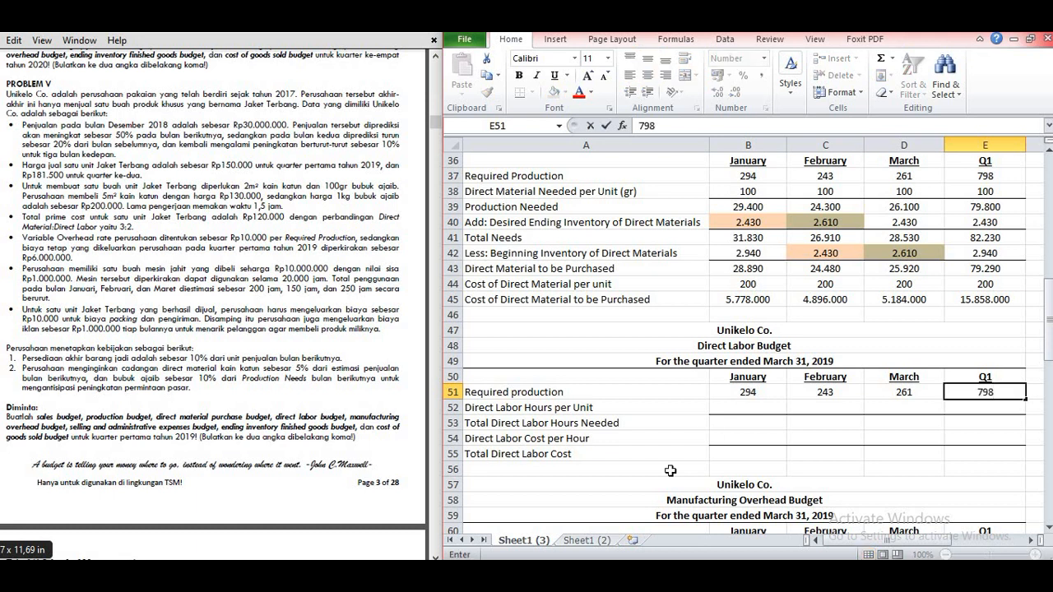
Step: Enter 1,5 Direct Labor Hours per Unit in B52 and copy it across to E52
{"action": "left_click", "coordinate": [734, 410]}
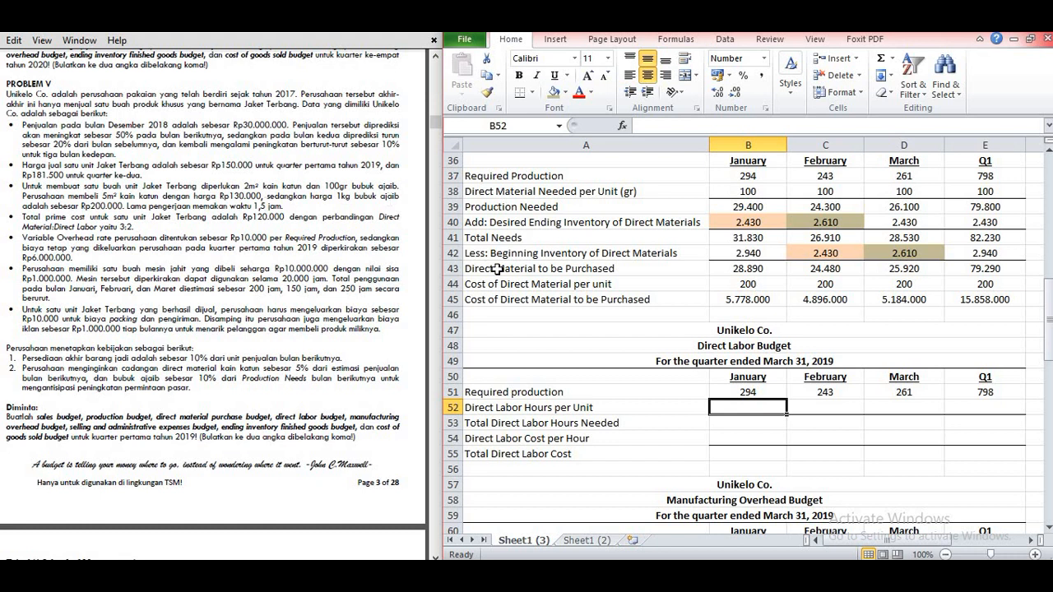
{"action": "type", "text": "1,5"}
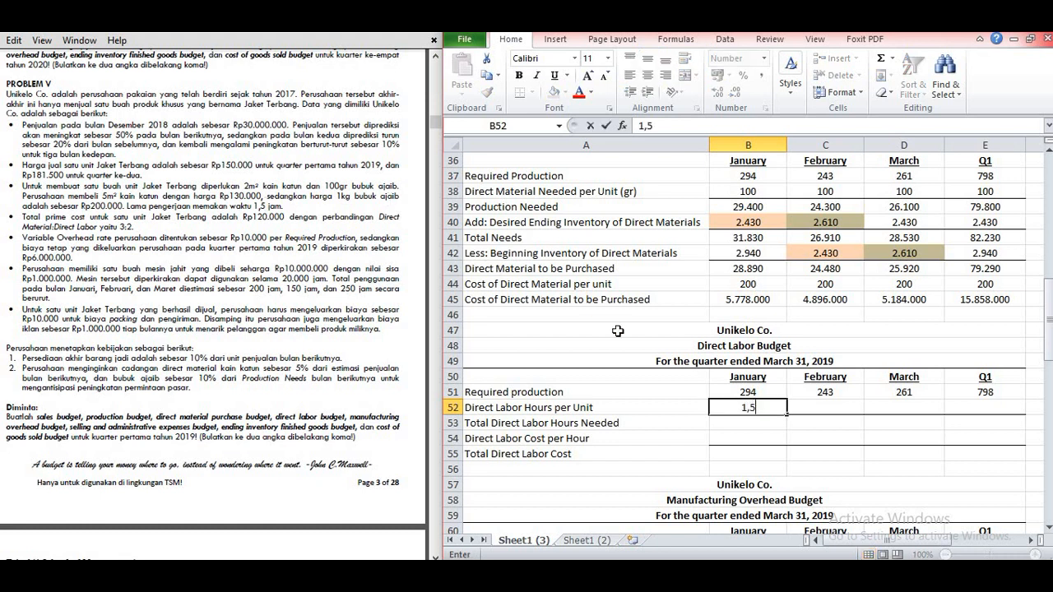
{"action": "key", "text": "Tab"}
{"action": "left_click", "coordinate": [755, 407]}
{"action": "left_click_drag", "start_coordinate": [787, 415], "coordinate": [985, 409]}
Step: Calculate Total Direct Labor Hours Needed in B53 with =B51*B52 and copy the formula across to E53
{"action": "left_click", "coordinate": [762, 423]}
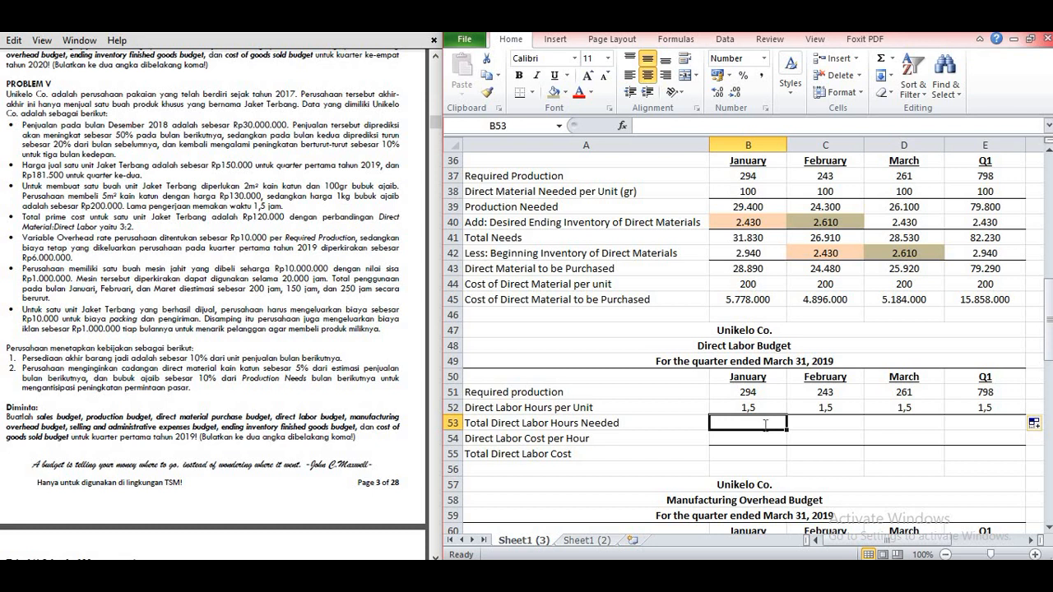
{"action": "type", "text": "="}
{"action": "left_click", "coordinate": [759, 393]}
{"action": "type", "text": "*"}
{"action": "left_click", "coordinate": [756, 408]}
{"action": "key", "text": "Return"}
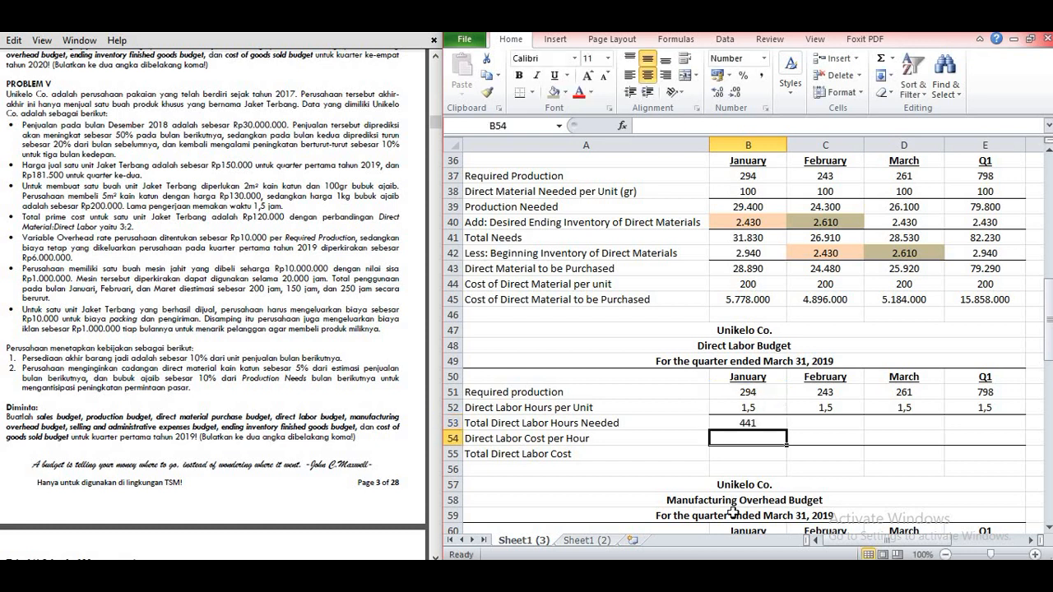
{"action": "left_click", "coordinate": [752, 422]}
{"action": "left_click_drag", "start_coordinate": [786, 431], "coordinate": [831, 495]}
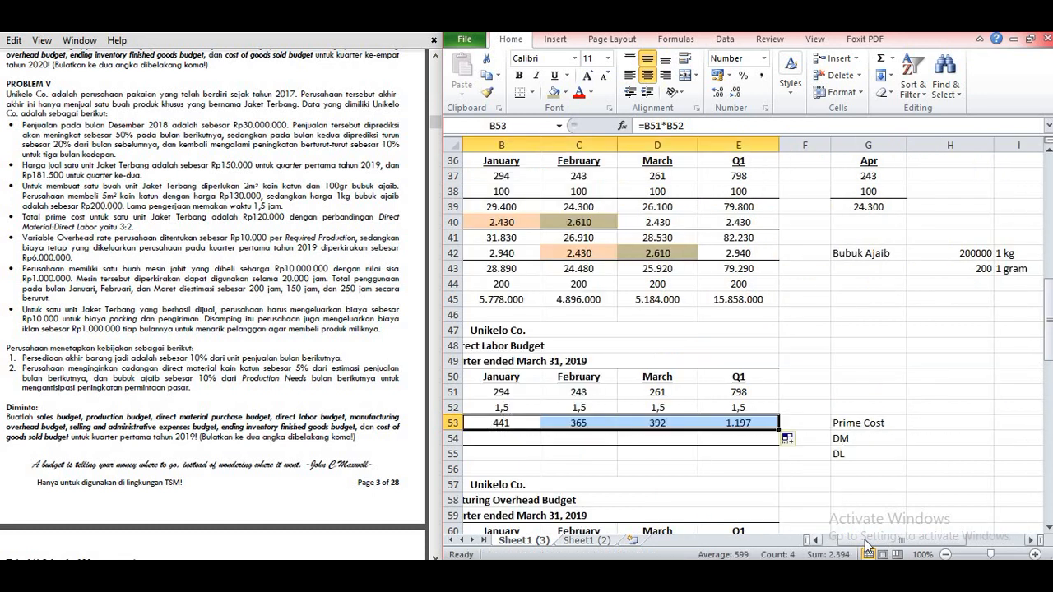
Step: Enter the Prime Cost of 120000 in H53, in the side note beside the Direct Labor Budget
{"action": "left_click", "coordinate": [815, 539]}
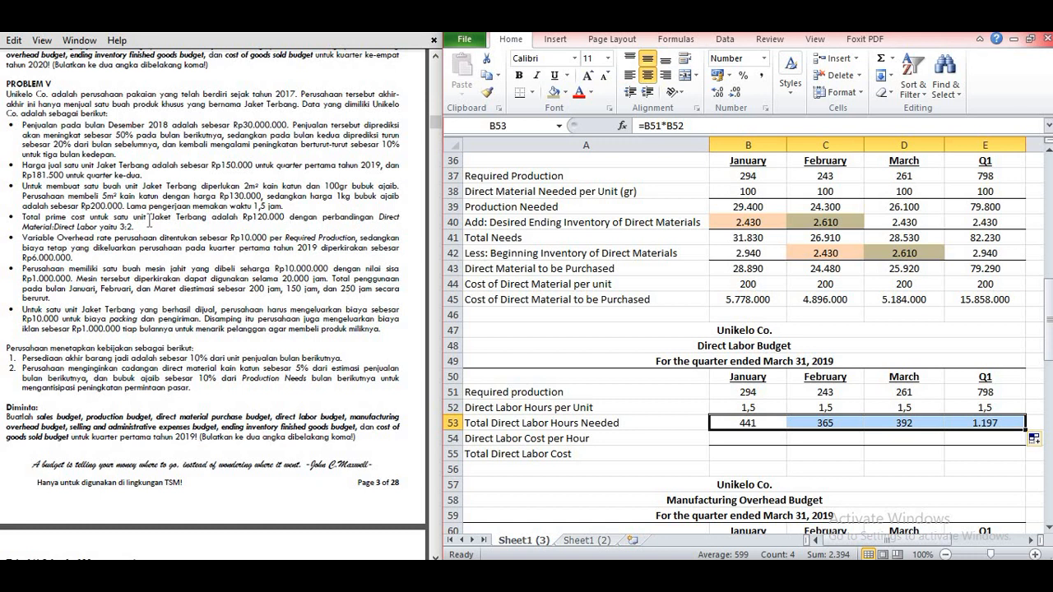
{"action": "left_click_drag", "start_coordinate": [846, 542], "coordinate": [905, 542]}
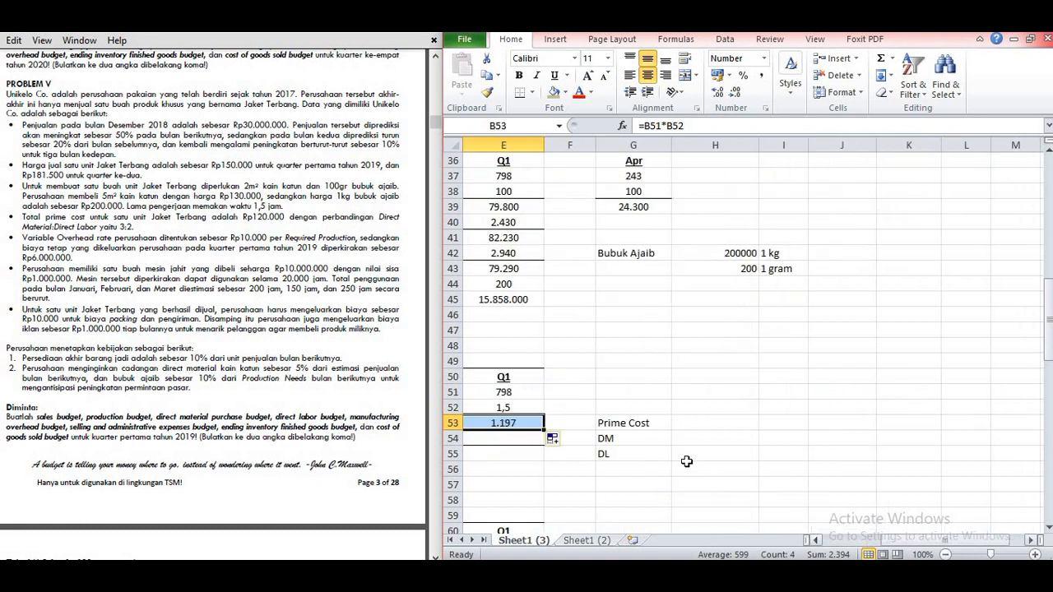
{"action": "left_click", "coordinate": [687, 423]}
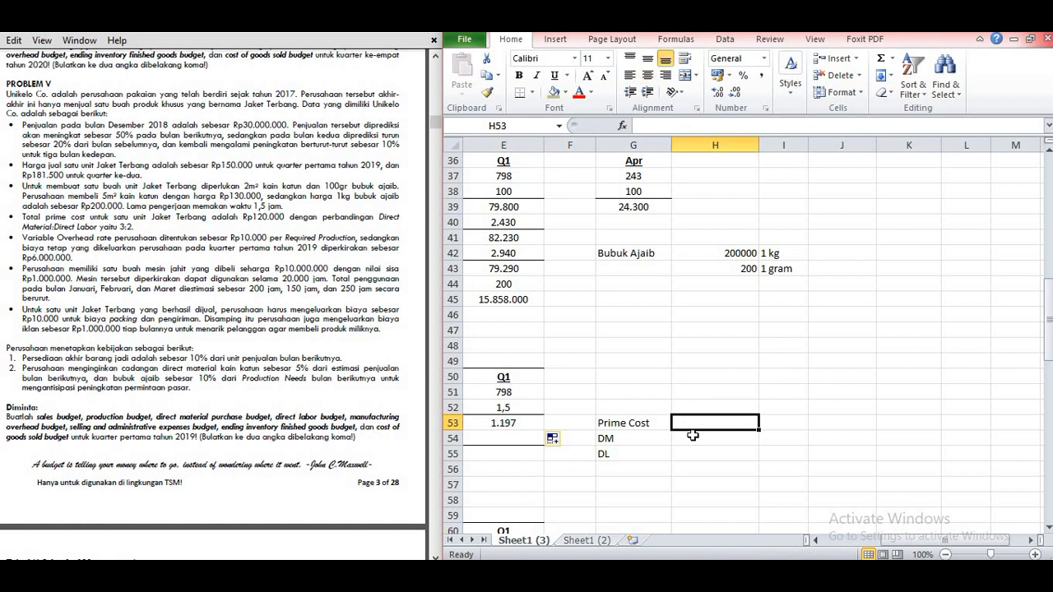
{"action": "type", "text": "120000"}
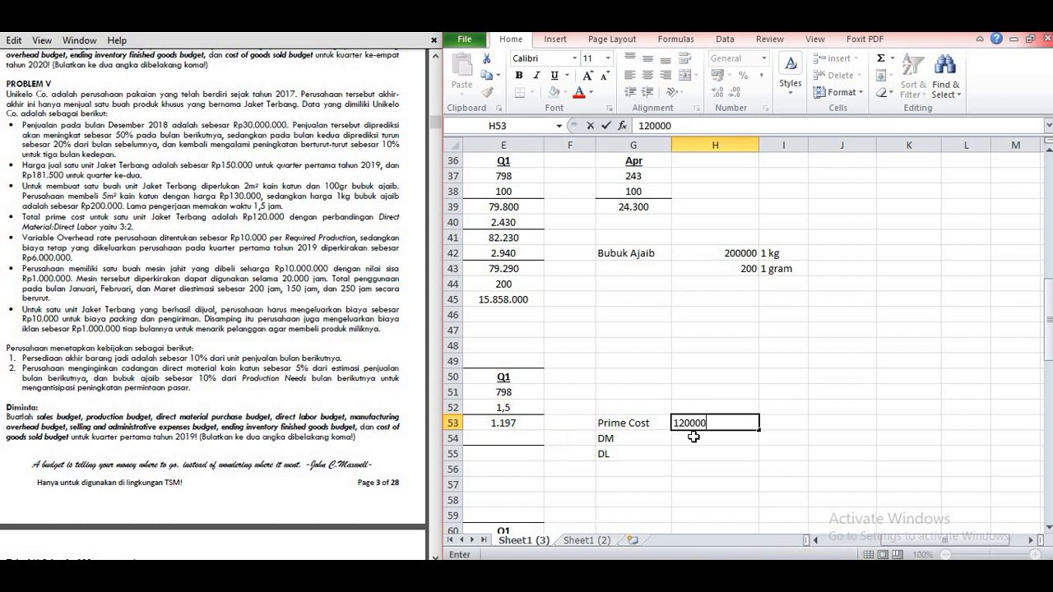
{"action": "key", "text": "Return"}
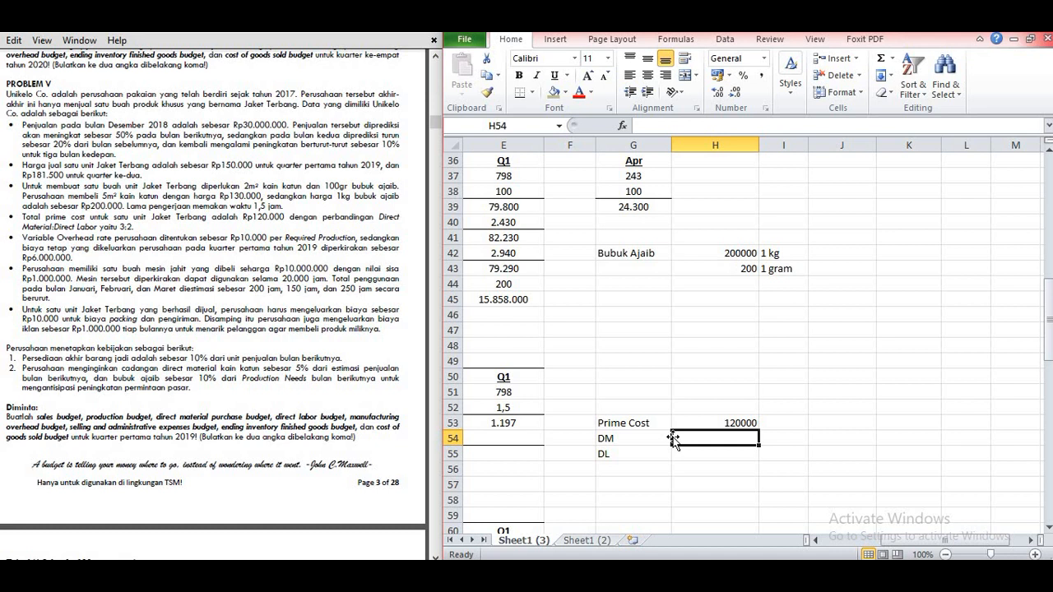
Step: Calculate the DM share of prime cost in H54 with =3/5*H53
{"action": "type", "text": "="}
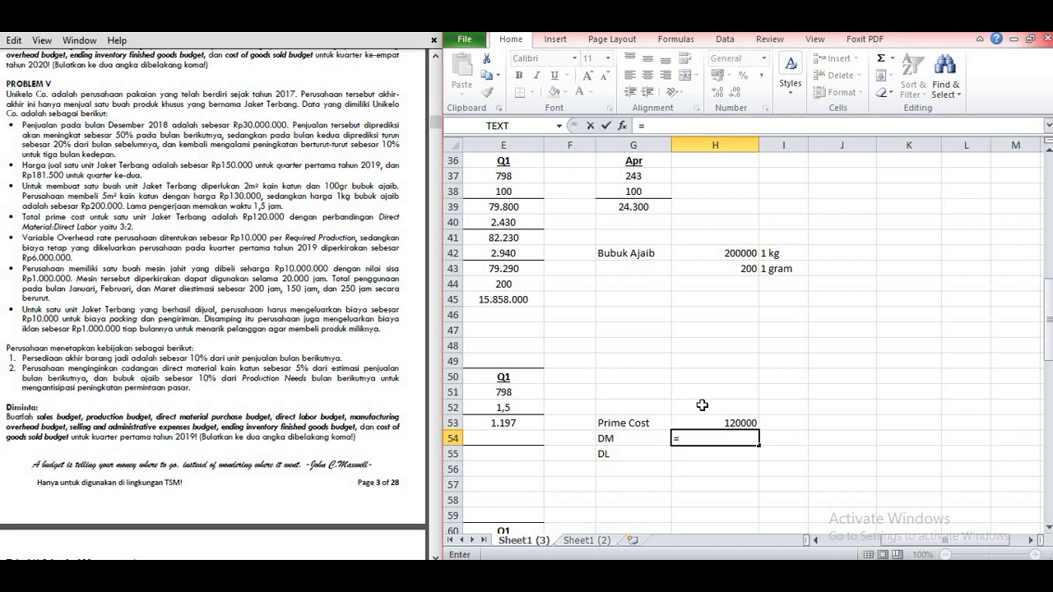
{"action": "type", "text": "3/5*"}
{"action": "left_click", "coordinate": [694, 423]}
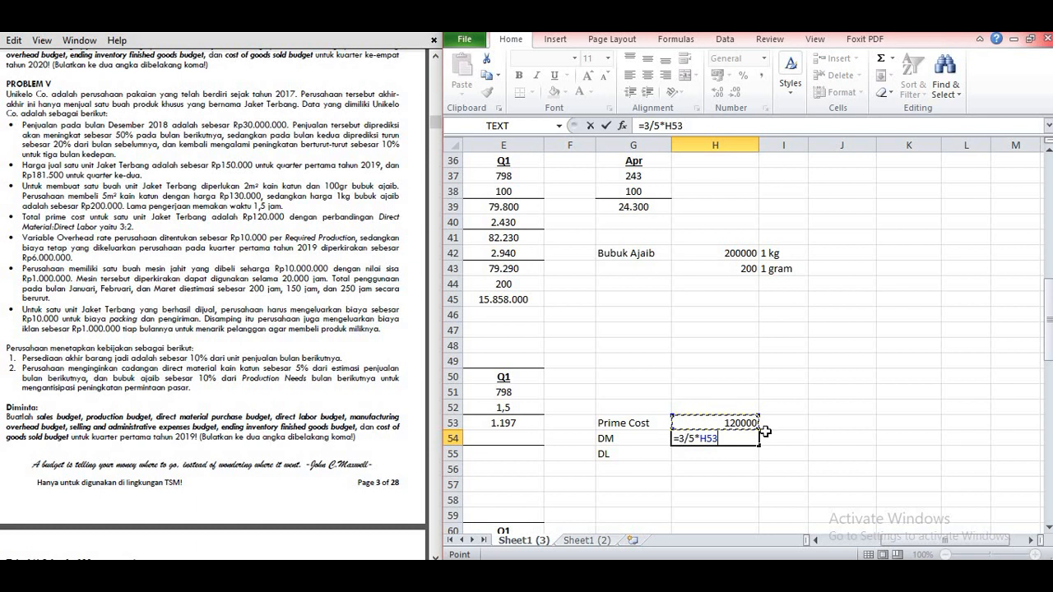
{"action": "key", "text": "Return"}
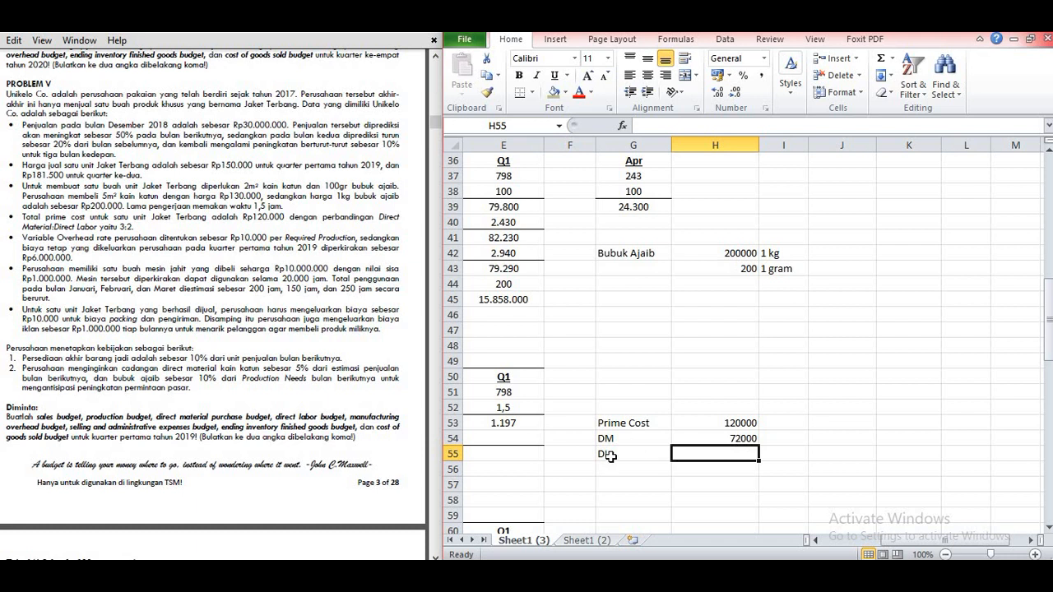
Step: Calculate the DL share of prime cost in H55 with =2/5*H53
{"action": "type", "text": "=2"}
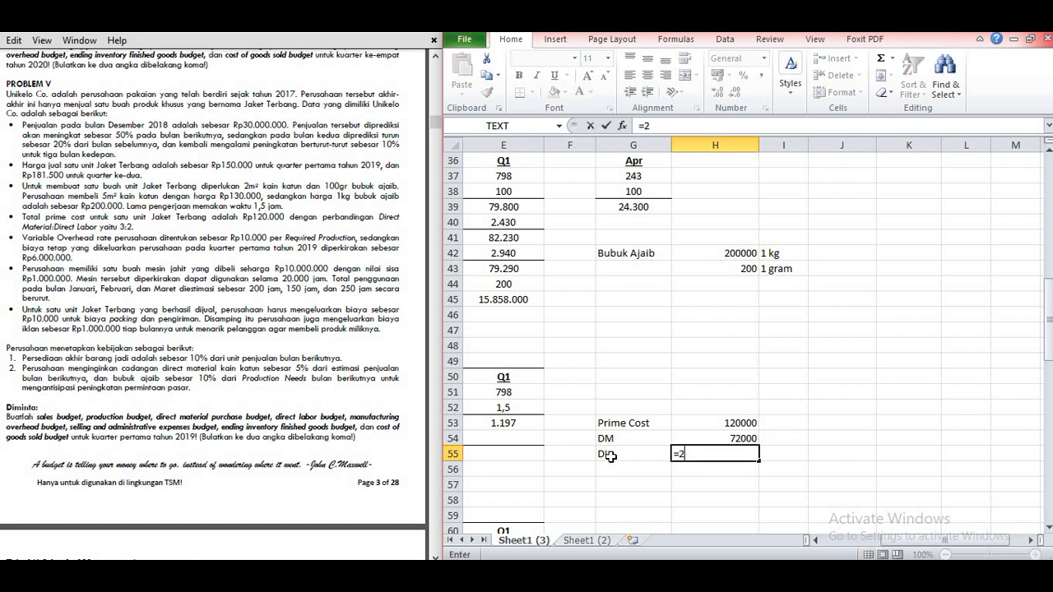
{"action": "type", "text": "/5*"}
{"action": "left_click", "coordinate": [694, 427]}
{"action": "key", "text": "Return"}
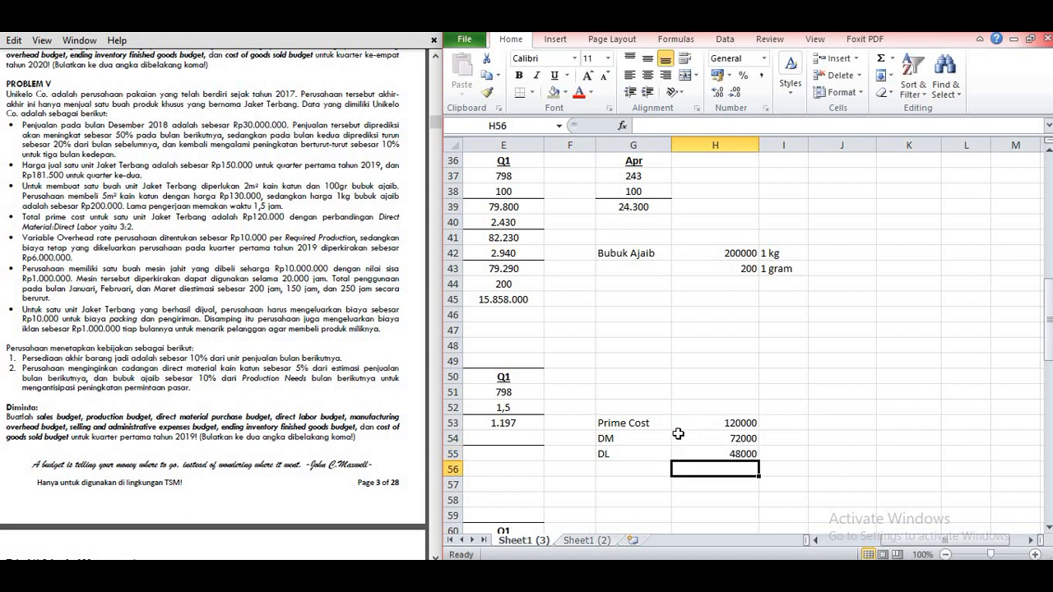
Step: Label the DL amount as 1,5 jam in I55 and enter 1 jam in I56 below it
{"action": "left_click", "coordinate": [771, 454]}
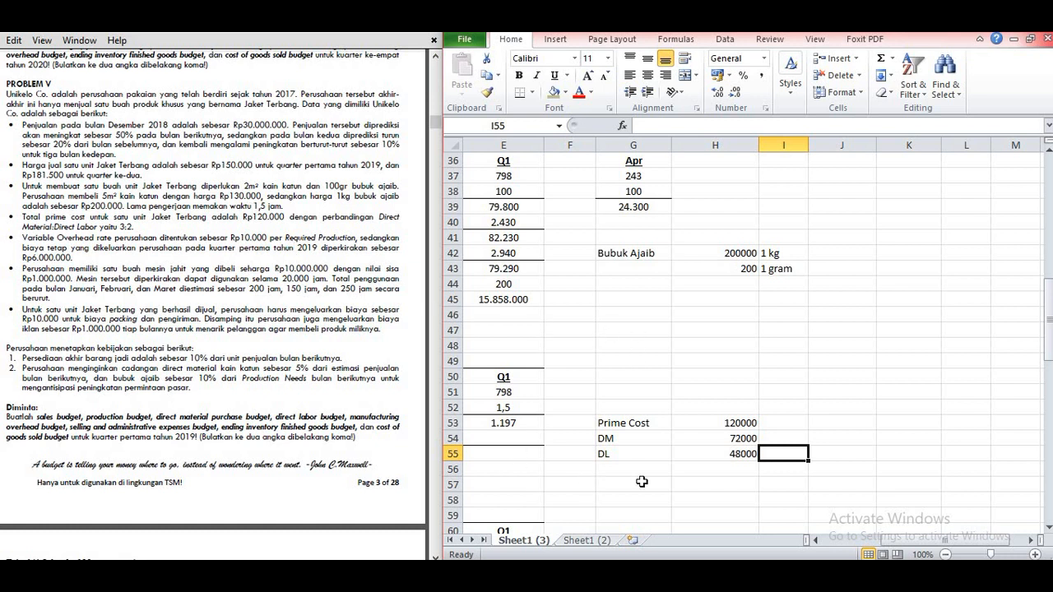
{"action": "left_click_drag", "start_coordinate": [936, 545], "coordinate": [872, 546]}
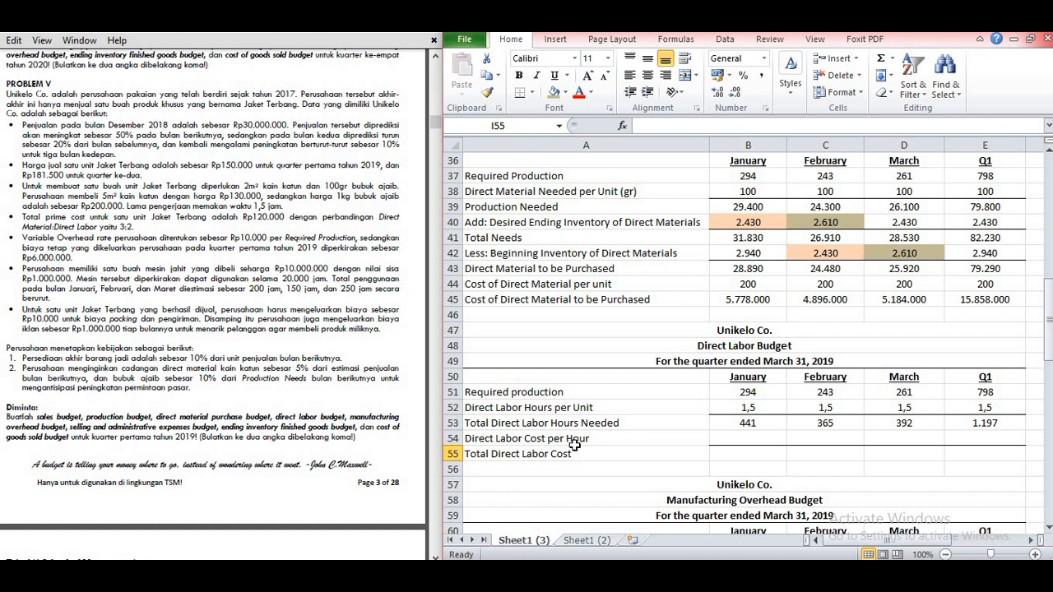
{"action": "left_click_drag", "start_coordinate": [896, 543], "coordinate": [950, 537]}
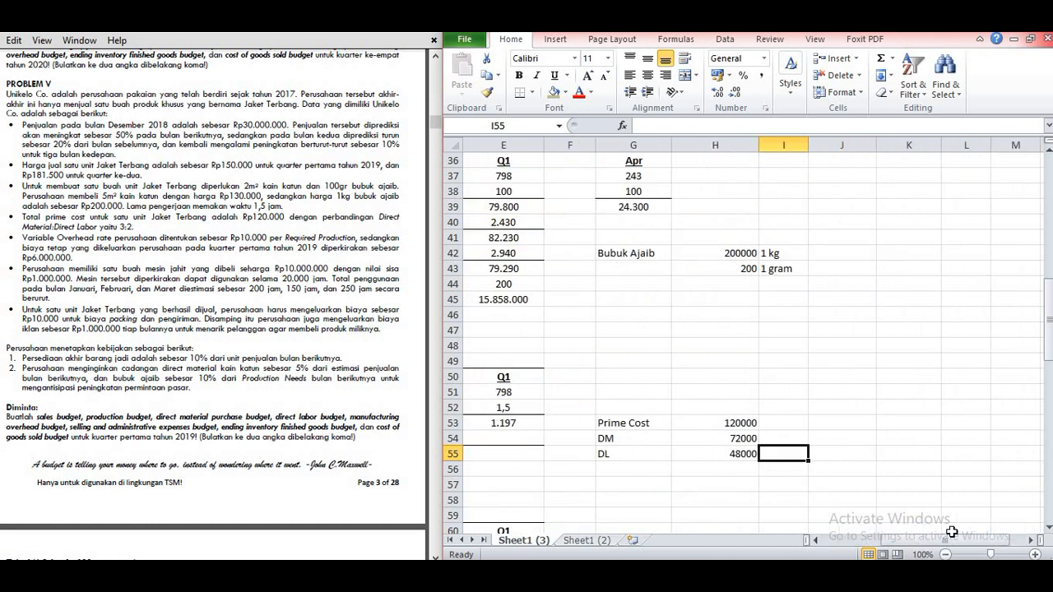
{"action": "type", "text": "1,5 JAM"}
{"action": "key", "text": "BackSpace"}
{"action": "key", "text": "BackSpace"}
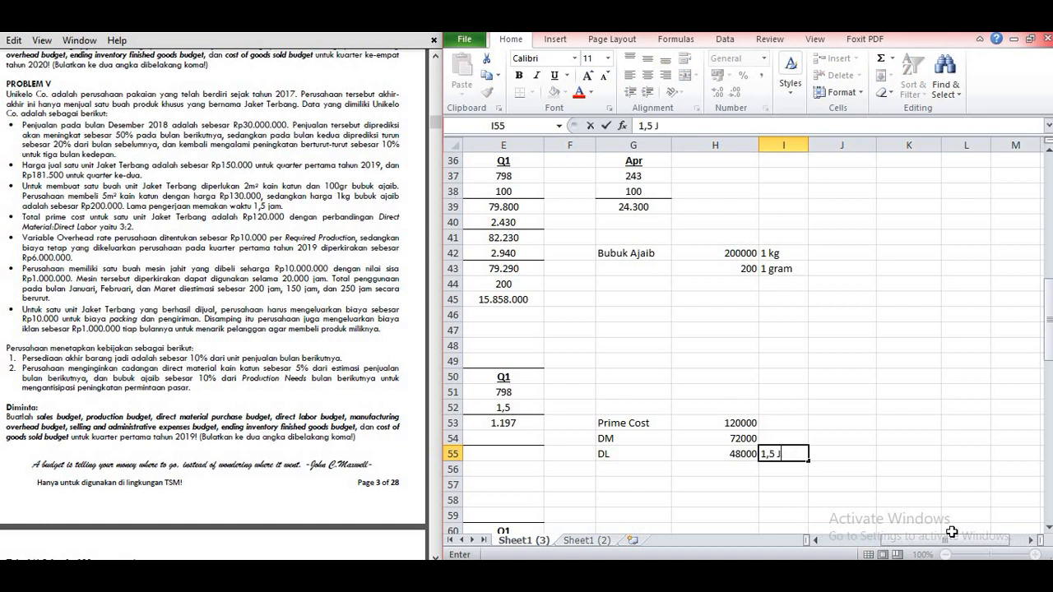
{"action": "type", "text": "jam"}
{"action": "key", "text": "Return"}
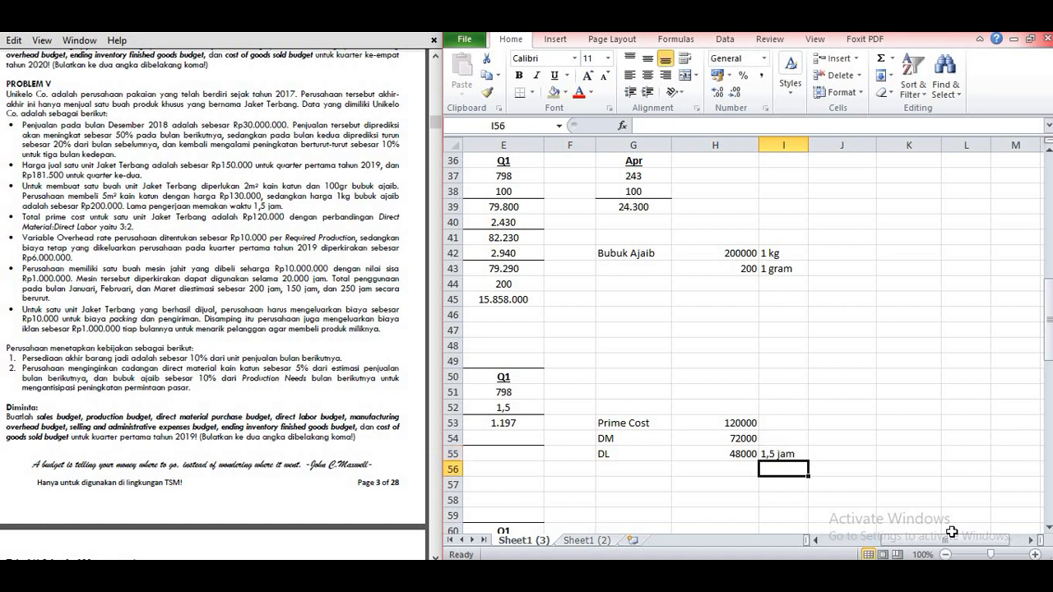
{"action": "type", "text": "1 jam"}
{"action": "key", "text": "Return"}
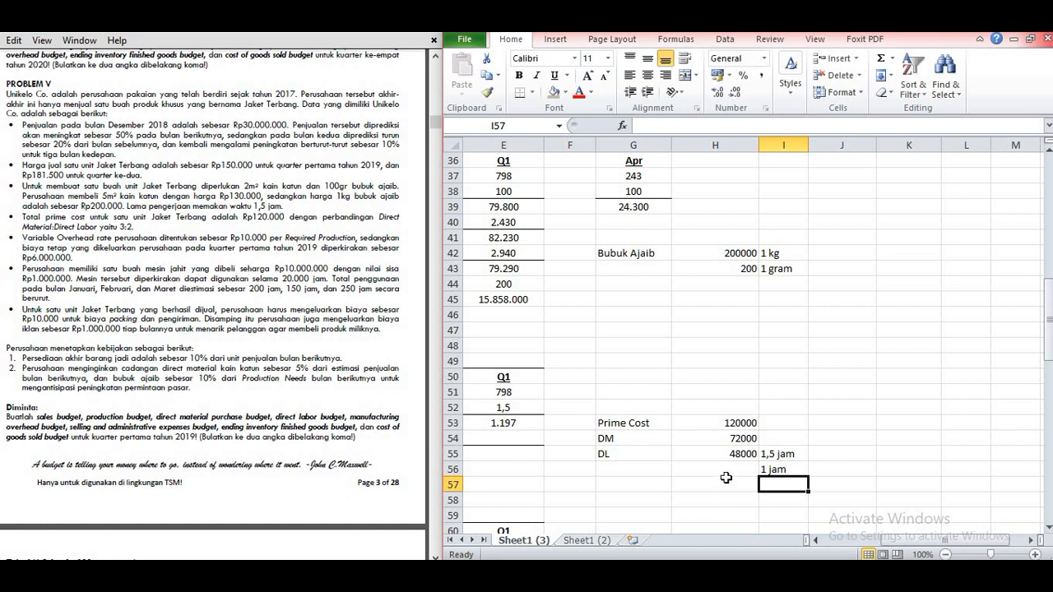
Step: Calculate the direct labor cost for 1 jam in H56 with =48000/1,5
{"action": "left_click", "coordinate": [726, 471]}
{"action": "type", "text": "=48000/1,5"}
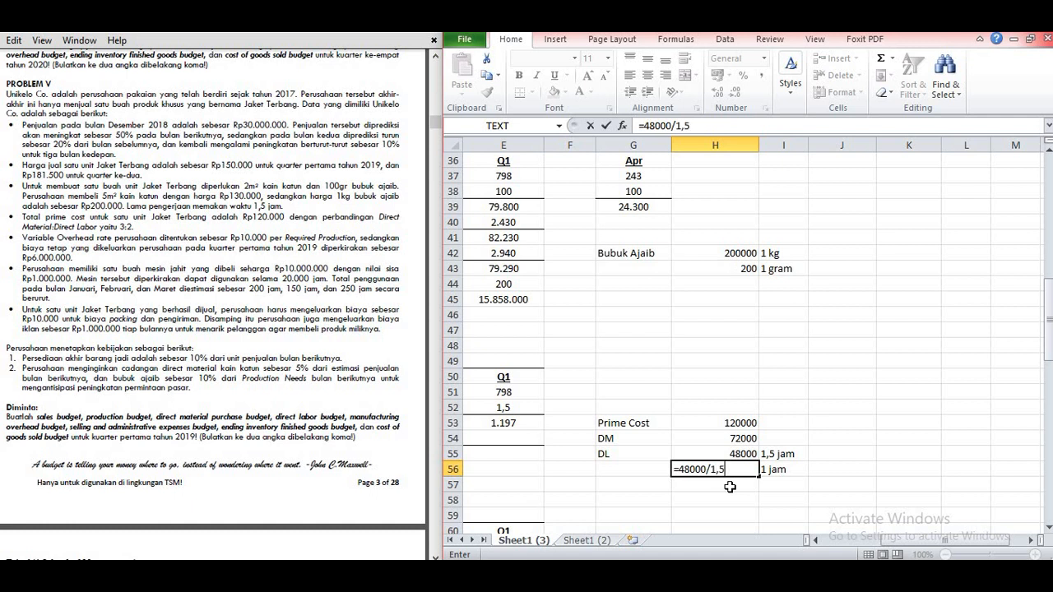
{"action": "key", "text": "Return"}
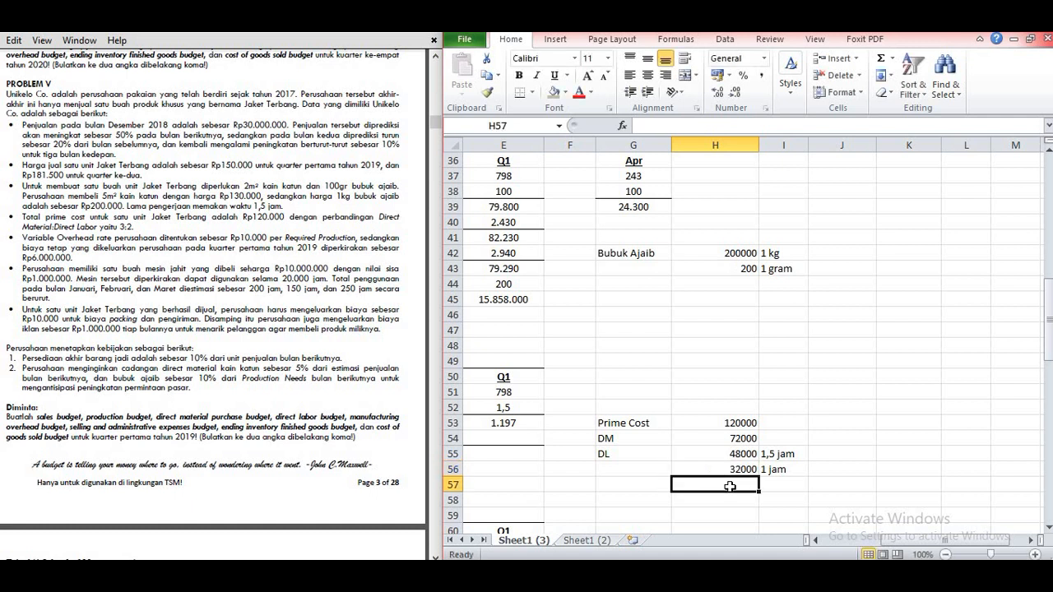
{"action": "left_click", "coordinate": [700, 470]}
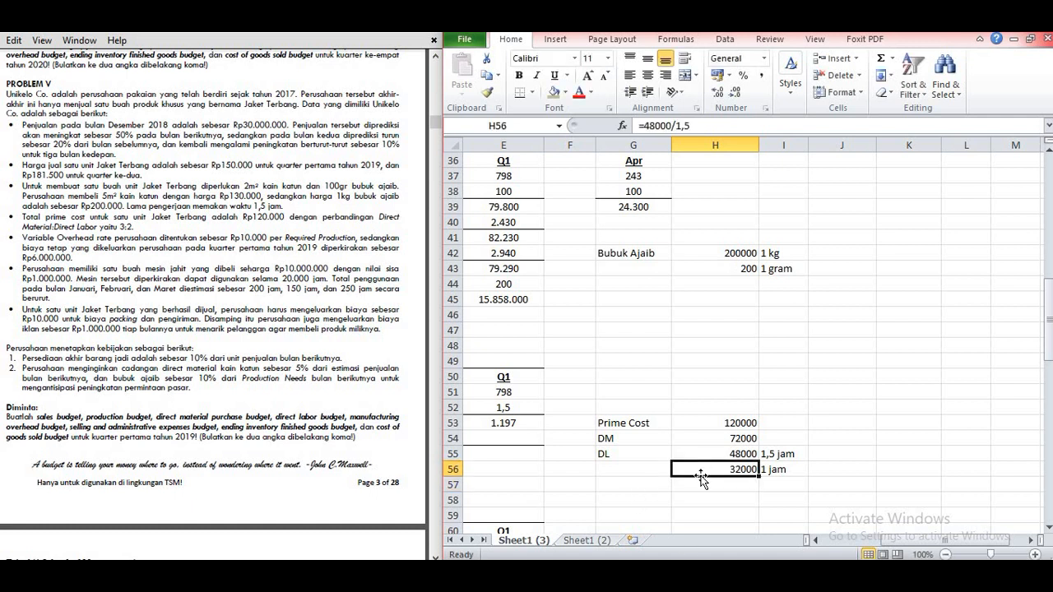
{"action": "left_click", "coordinate": [765, 476]}
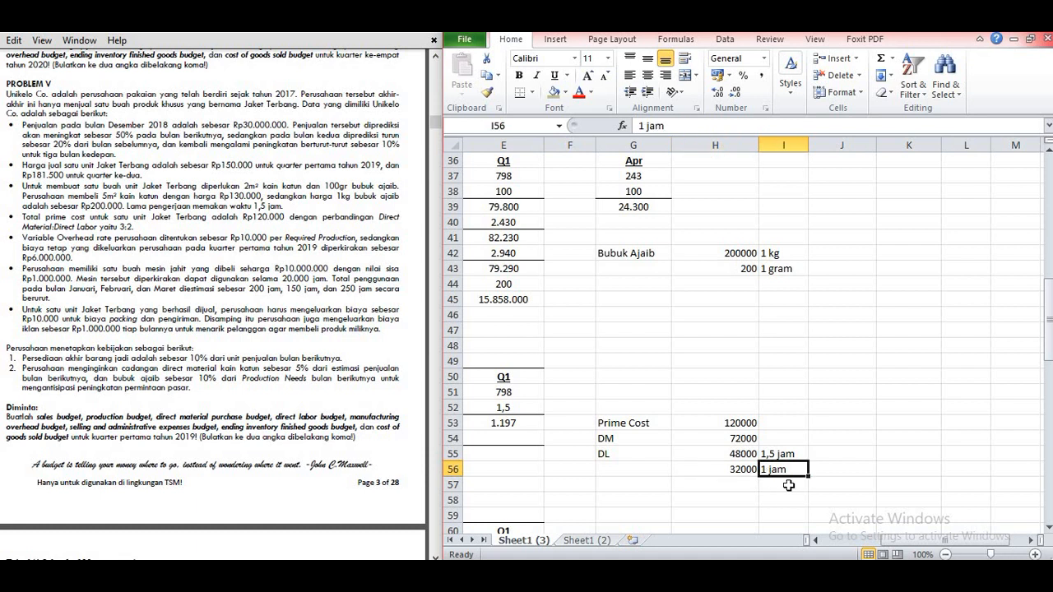
Step: Enter =32000 as January's Direct Labor Cost per Hour in B54 and copy it across to E54
{"action": "left_click_drag", "start_coordinate": [892, 542], "coordinate": [810, 547]}
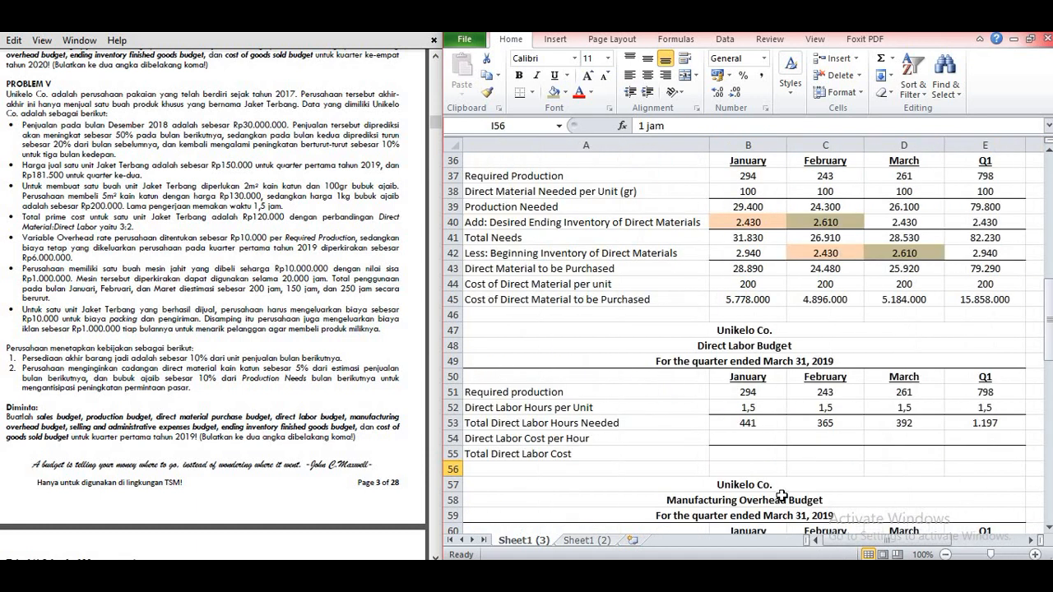
{"action": "left_click", "coordinate": [745, 439]}
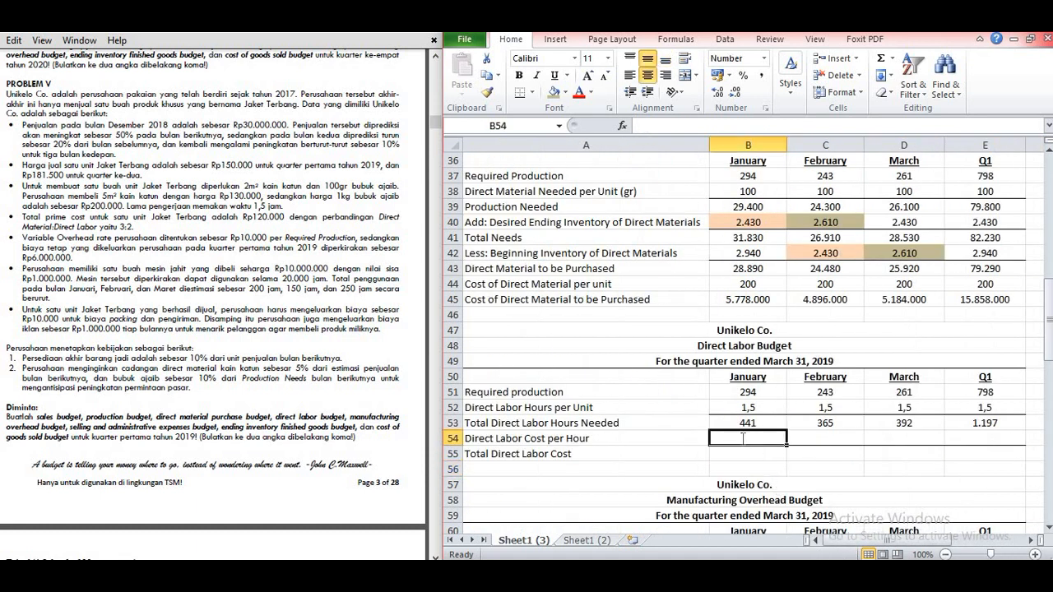
{"action": "type", "text": "=32000"}
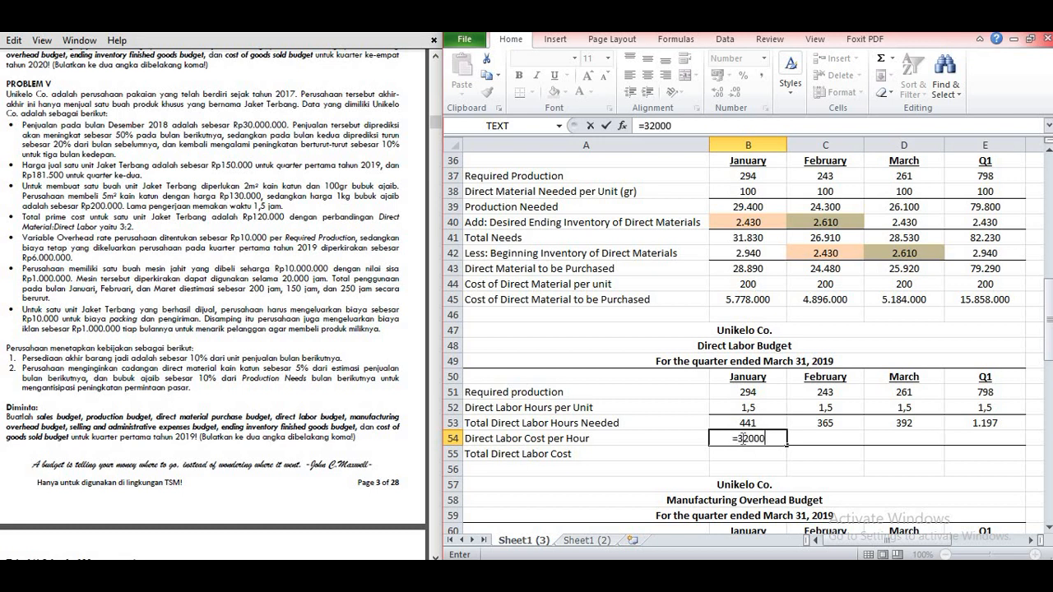
{"action": "key", "text": "Return"}
{"action": "key", "text": "Up"}
{"action": "left_click_drag", "start_coordinate": [786, 445], "coordinate": [936, 460]}
Step: Calculate Total Direct Labor Cost in B55 with =B53*B54 and copy the formula across to E55
{"action": "left_click", "coordinate": [760, 453]}
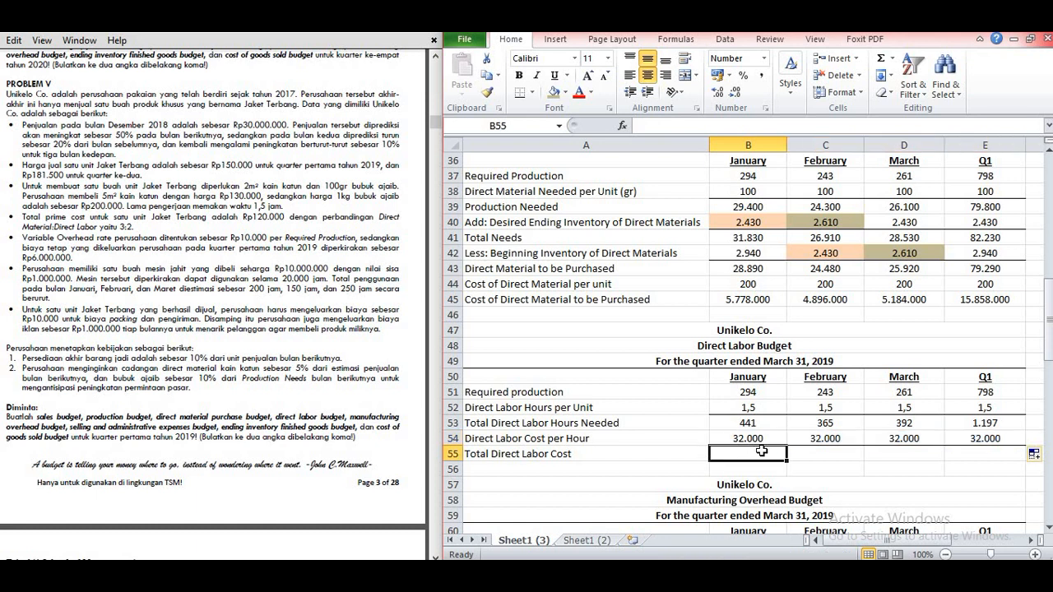
{"action": "type", "text": "="}
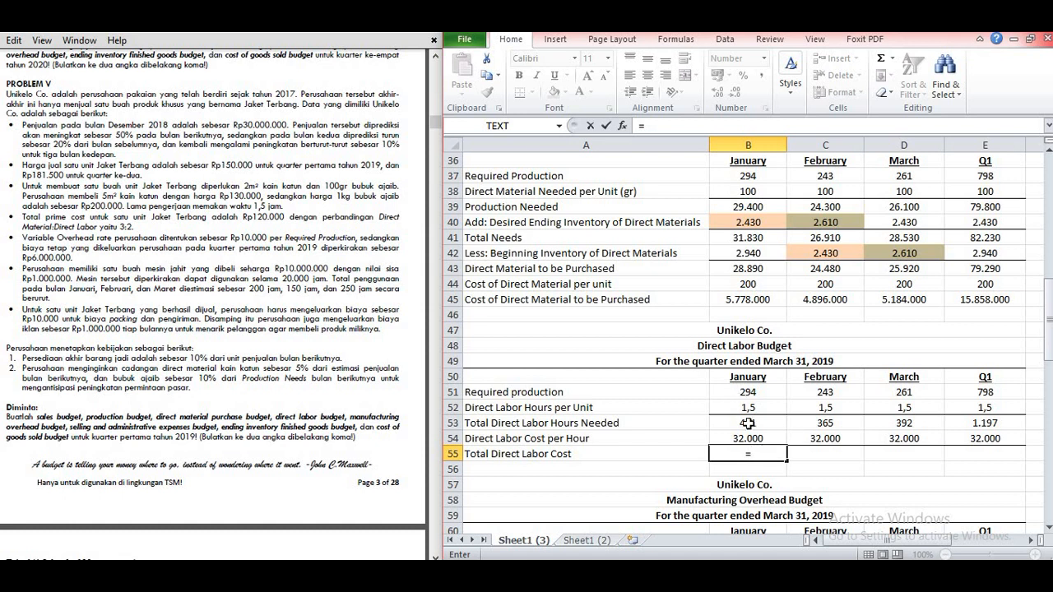
{"action": "left_click", "coordinate": [747, 423]}
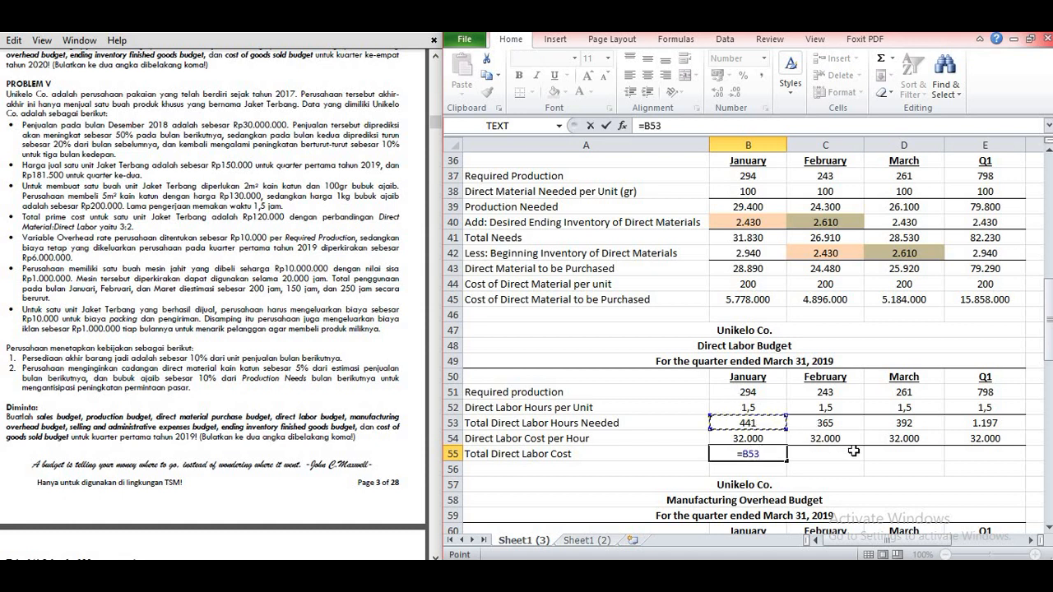
{"action": "type", "text": "*"}
{"action": "left_click", "coordinate": [760, 440]}
{"action": "key", "text": "Return"}
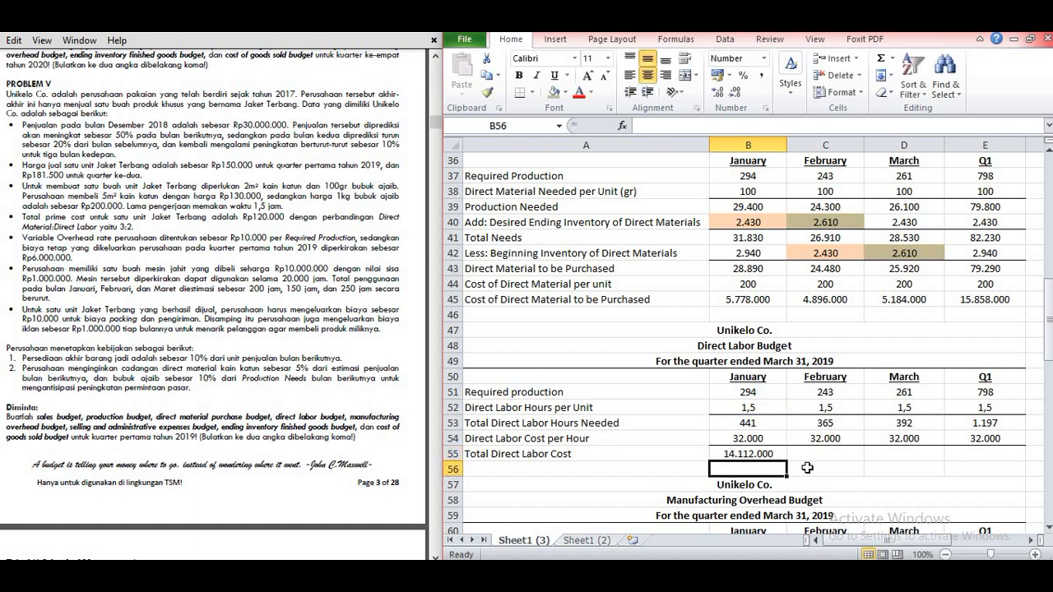
{"action": "left_click", "coordinate": [754, 454]}
{"action": "left_click_drag", "start_coordinate": [787, 462], "coordinate": [991, 458]}
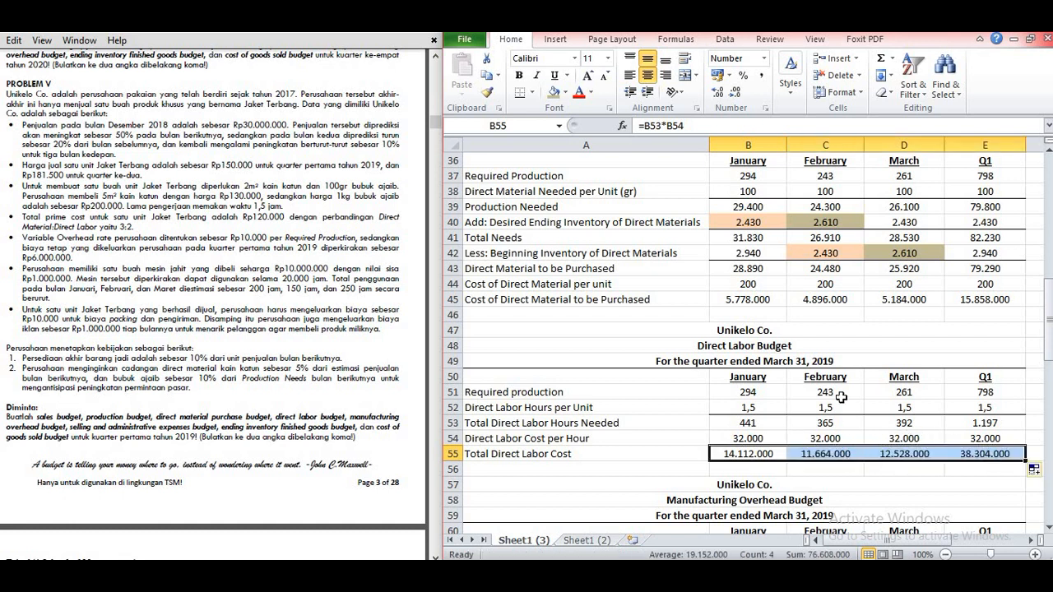
{"action": "left_click", "coordinate": [838, 466]}
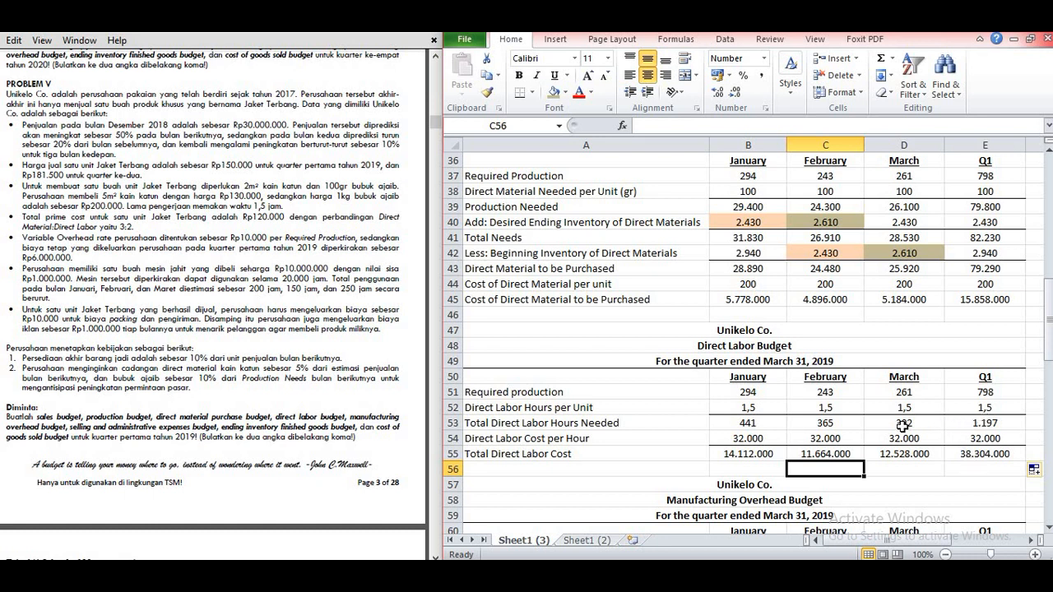
Step: Examine the Manufacturing Overhead Budget's rows, especially Required Production, alongside the problem's variable overhead rate information
{"action": "scroll", "coordinate": [791, 374], "scroll_direction": "down", "scroll_amount": 3}
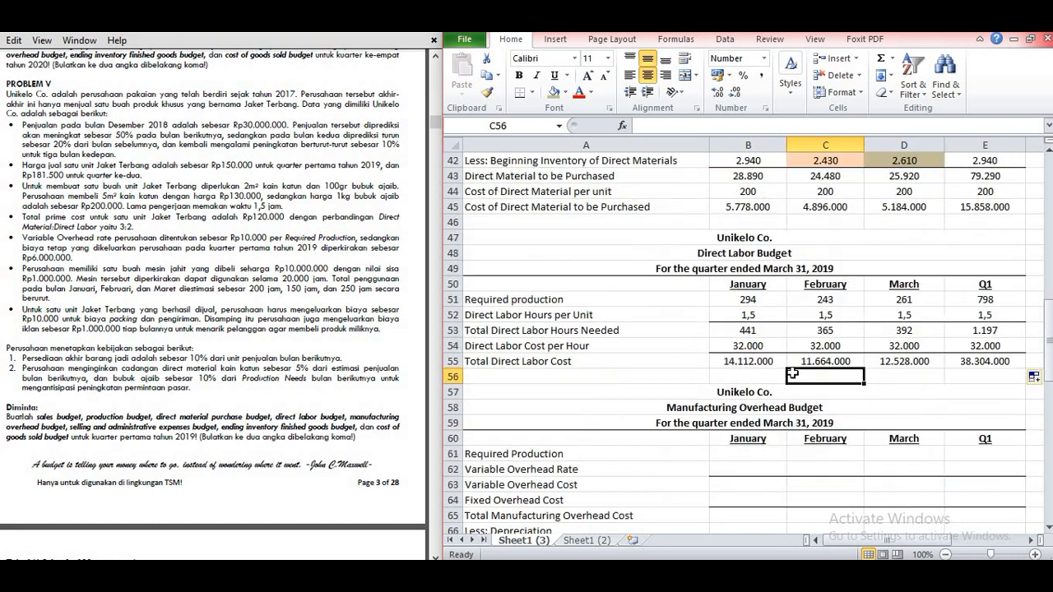
{"action": "scroll", "coordinate": [786, 378], "scroll_direction": "down", "scroll_amount": 1}
{"action": "scroll", "coordinate": [781, 378], "scroll_direction": "up", "scroll_amount": 1}
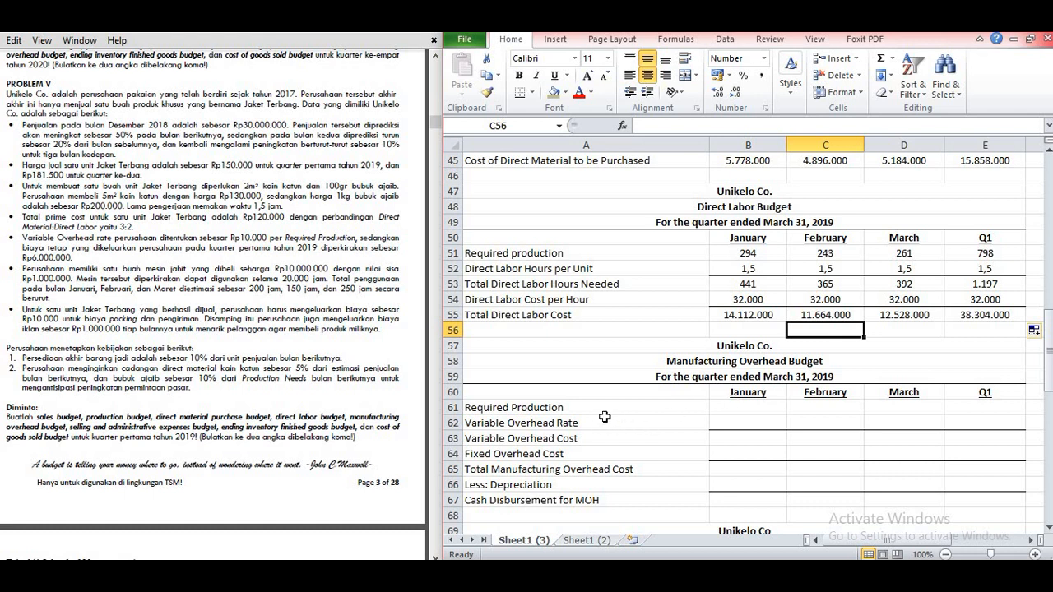
{"action": "left_click", "coordinate": [727, 411]}
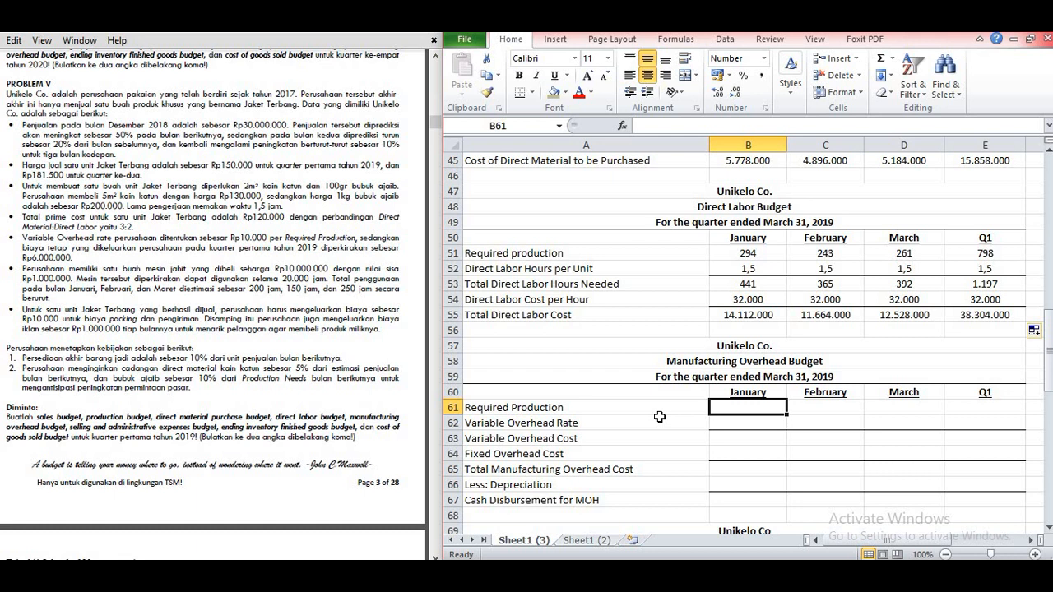
{"action": "left_click", "coordinate": [620, 412]}
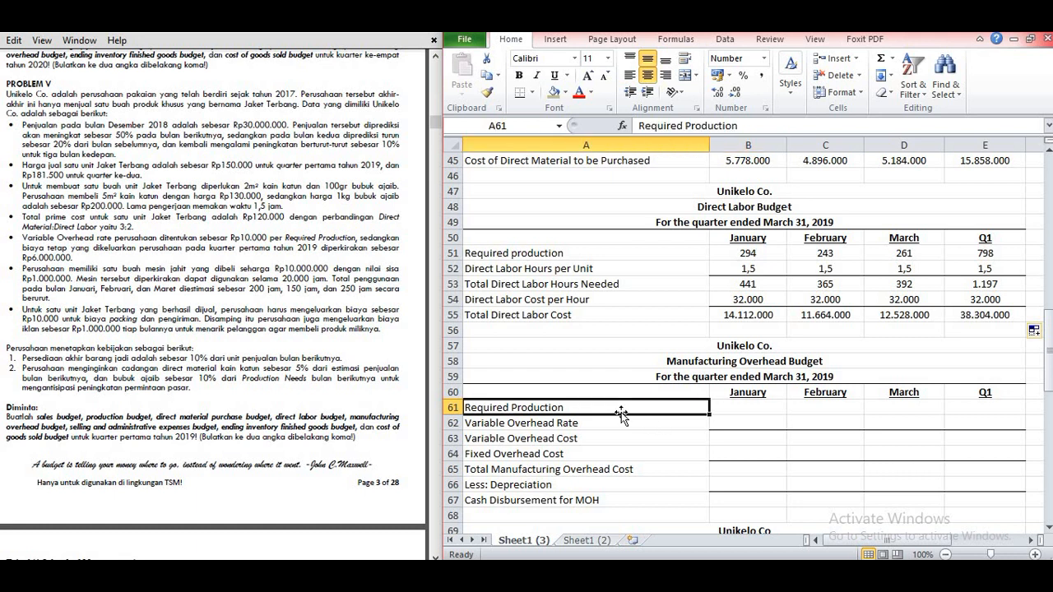
{"action": "left_click", "coordinate": [723, 412]}
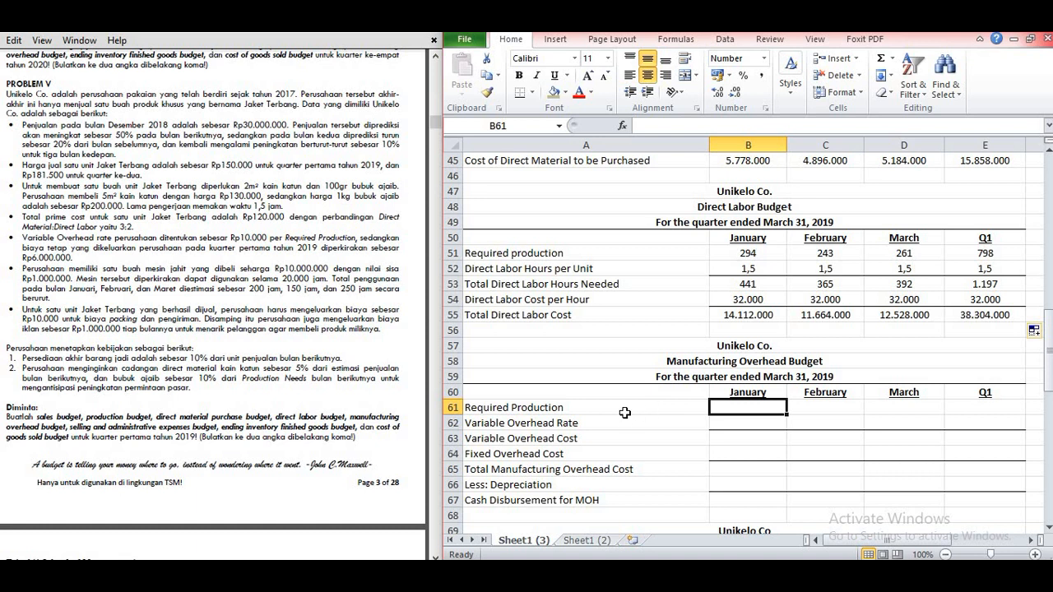
{"action": "left_click", "coordinate": [625, 412]}
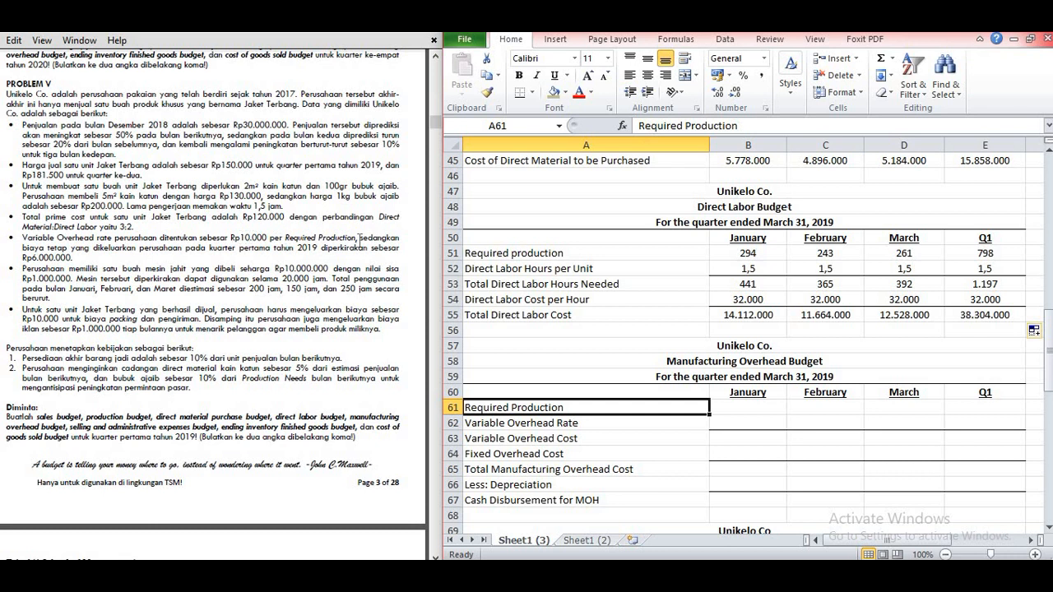
{"action": "scroll", "coordinate": [646, 411], "scroll_direction": "down", "scroll_amount": 1}
{"action": "scroll", "coordinate": [646, 411], "scroll_direction": "up", "scroll_amount": 1}
Step: Fill the Manufacturing Overhead Budget's Required Production row 61 with 294, 243, 261 and 798 for January, February, March and Q1
{"action": "left_click", "coordinate": [738, 409]}
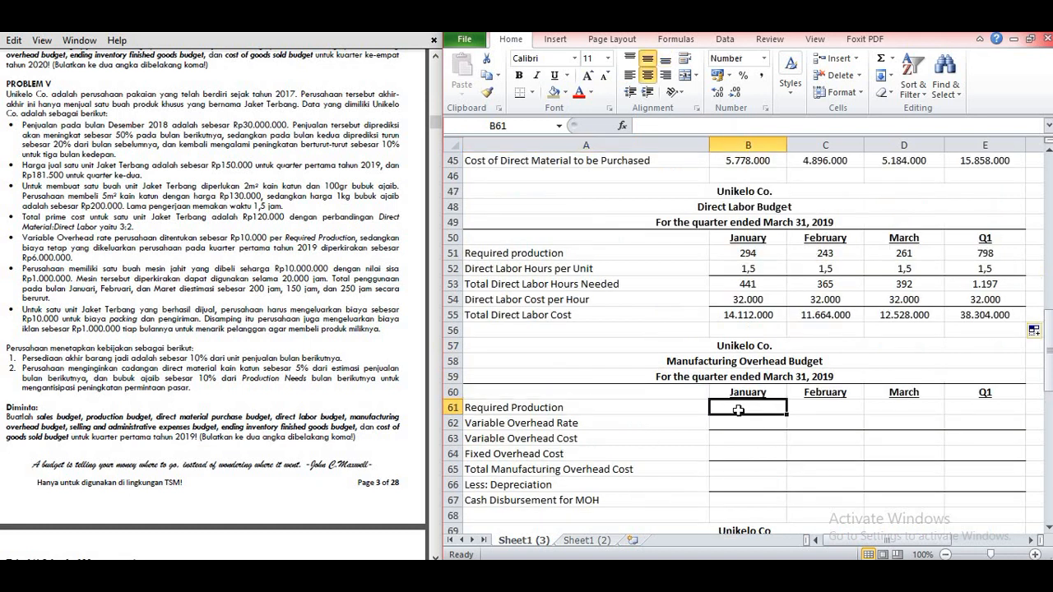
{"action": "type", "text": "294"}
{"action": "key", "text": "Tab"}
{"action": "type", "text": "243"}
{"action": "key", "text": "Tab"}
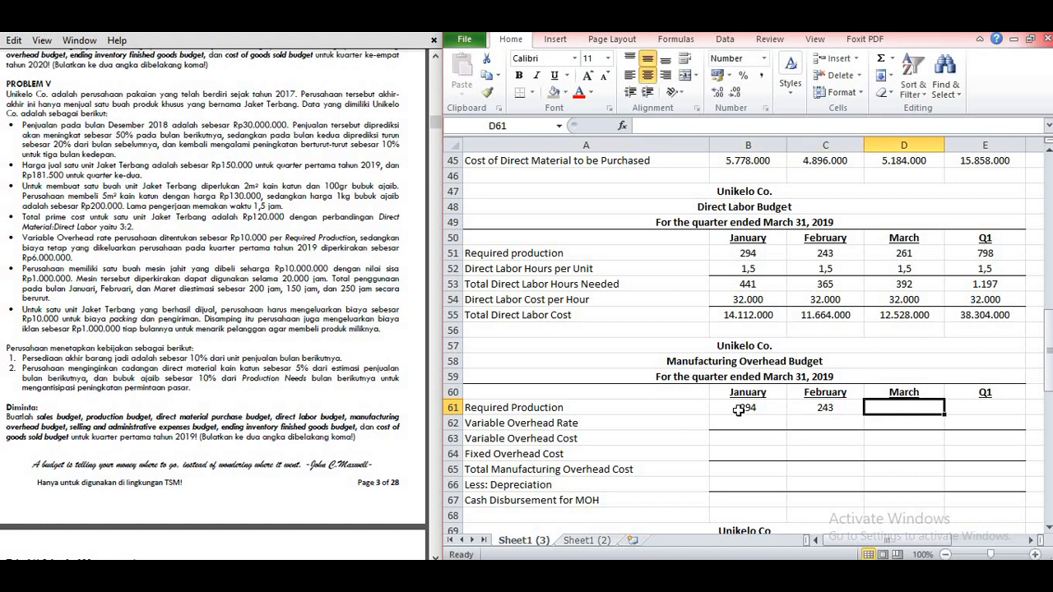
{"action": "type", "text": "261"}
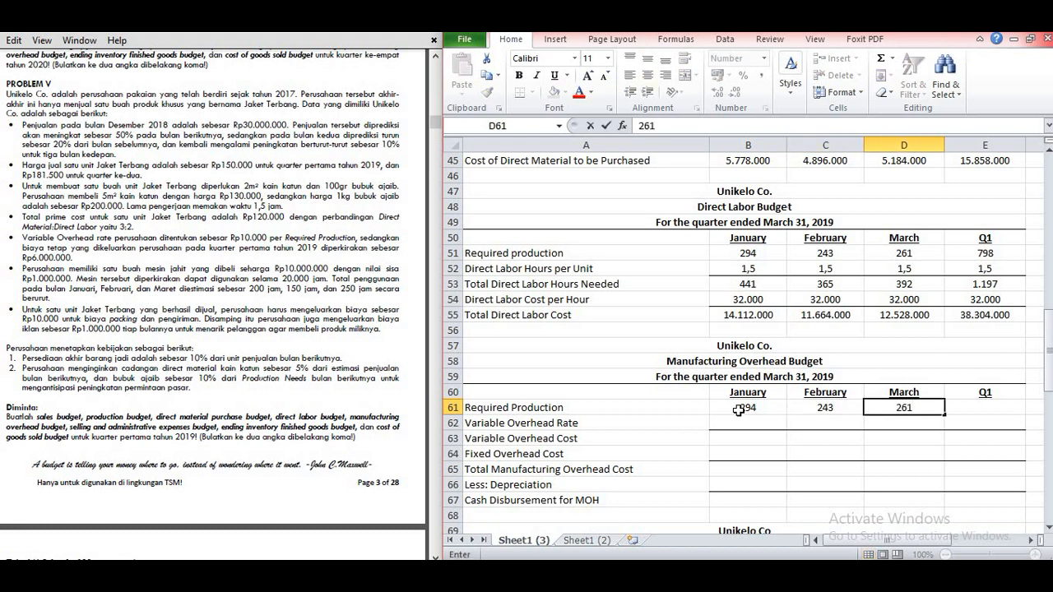
{"action": "key", "text": "Tab"}
{"action": "type", "text": "798"}
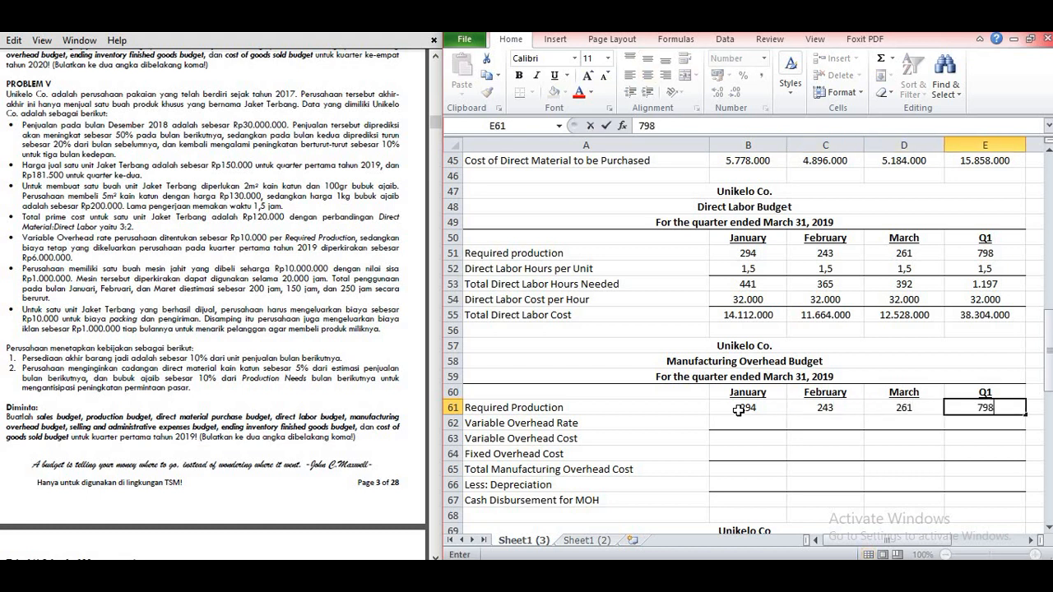
{"action": "left_click", "coordinate": [755, 421]}
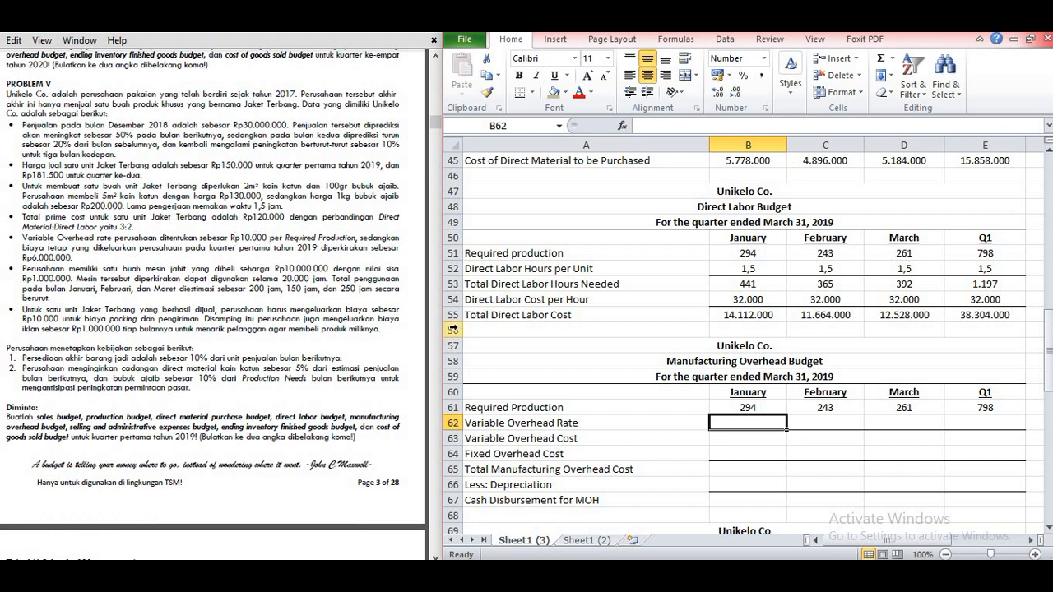
Step: Enter 10000 as January's Variable Overhead Rate in B62 and copy it across to E62
{"action": "type", "text": "10000"}
{"action": "key", "text": "Tab"}
{"action": "left_click", "coordinate": [725, 422]}
{"action": "left_click_drag", "start_coordinate": [788, 430], "coordinate": [975, 420]}
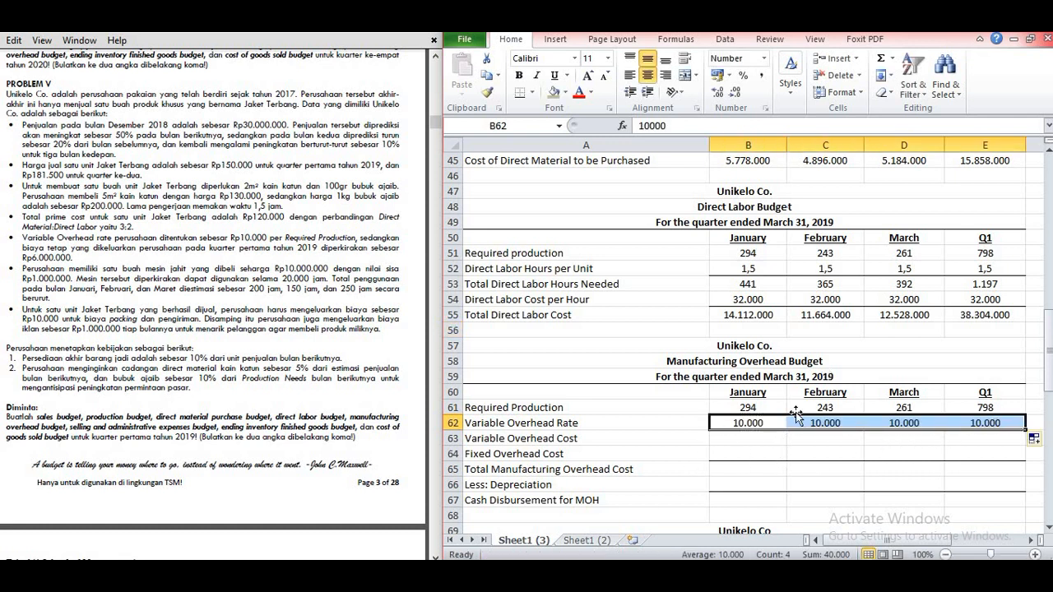
Step: Calculate Variable Overhead Cost in B63 with =B61*B62 and copy the formula across to E63
{"action": "left_click", "coordinate": [740, 438]}
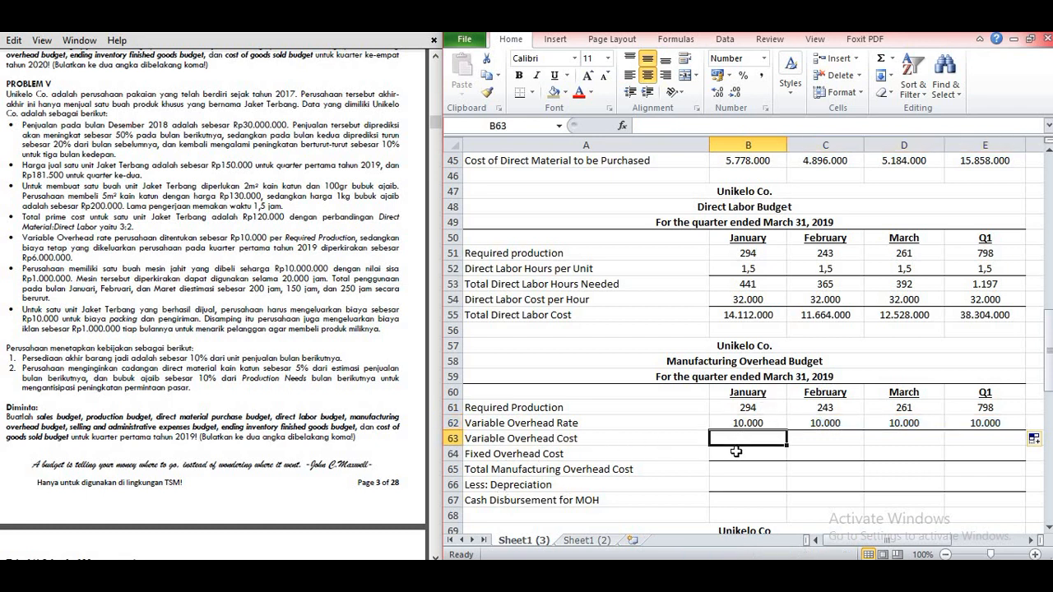
{"action": "type", "text": "="}
{"action": "left_click", "coordinate": [745, 408]}
{"action": "type", "text": "*"}
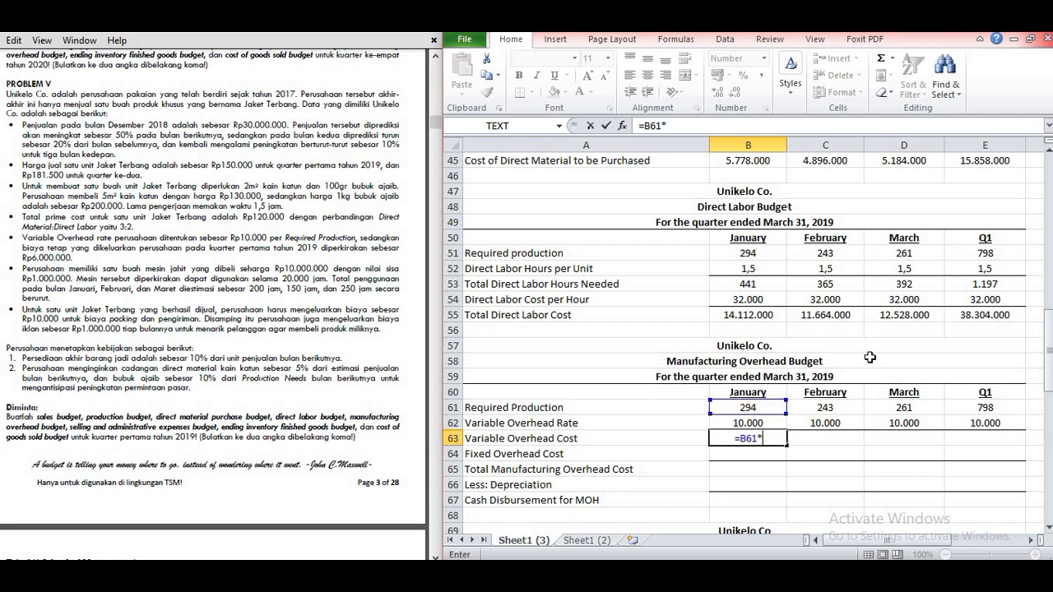
{"action": "left_click", "coordinate": [744, 422]}
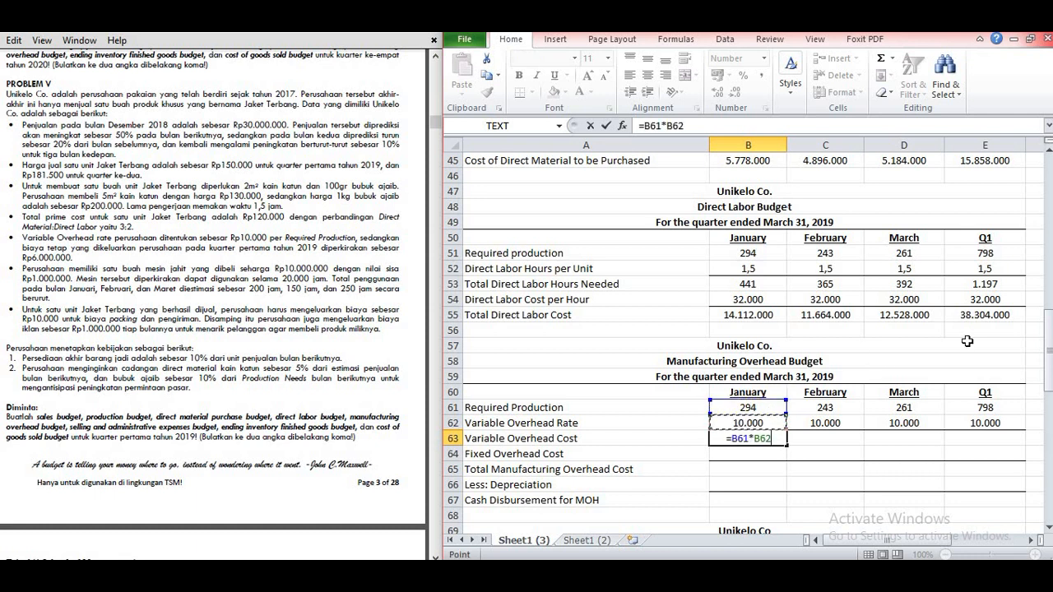
{"action": "key", "text": "Return"}
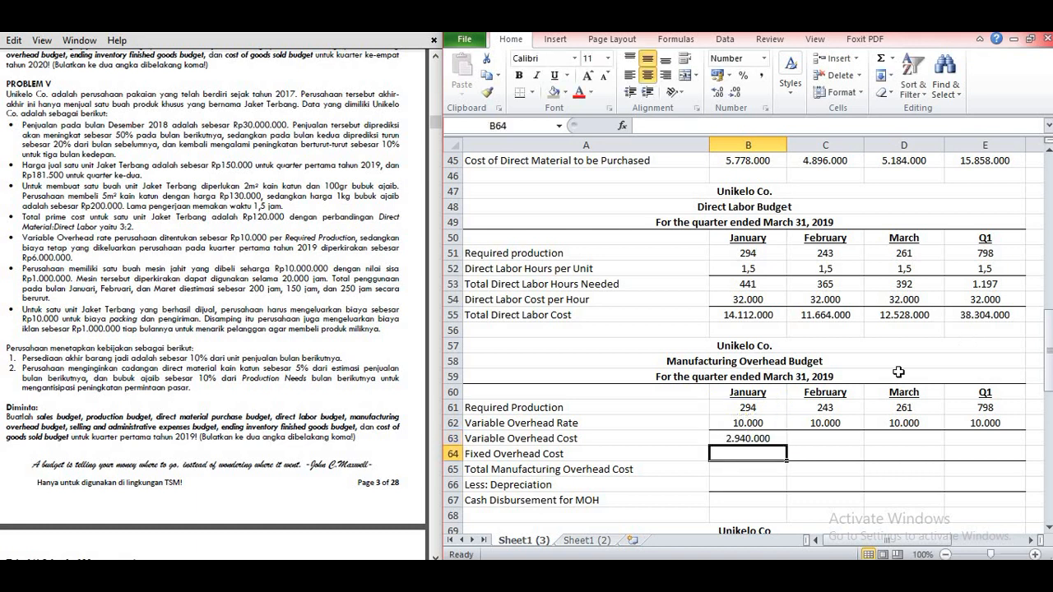
{"action": "left_click", "coordinate": [765, 439]}
{"action": "left_click_drag", "start_coordinate": [786, 445], "coordinate": [987, 436]}
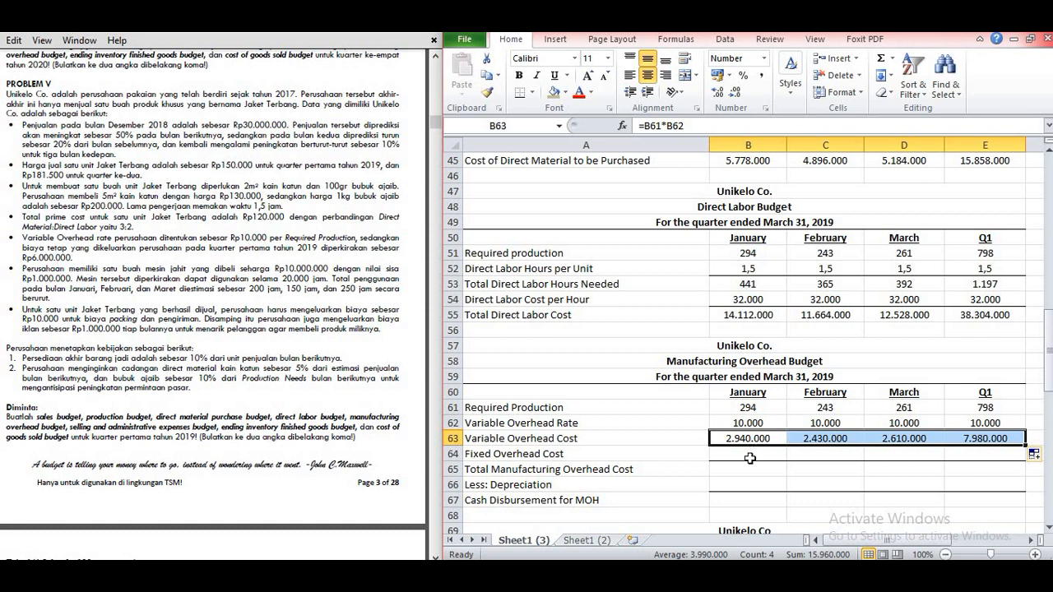
Step: Enter the first-quarter Fixed Overhead Cost of 6000000 from the problem text in E64
{"action": "left_click", "coordinate": [749, 456]}
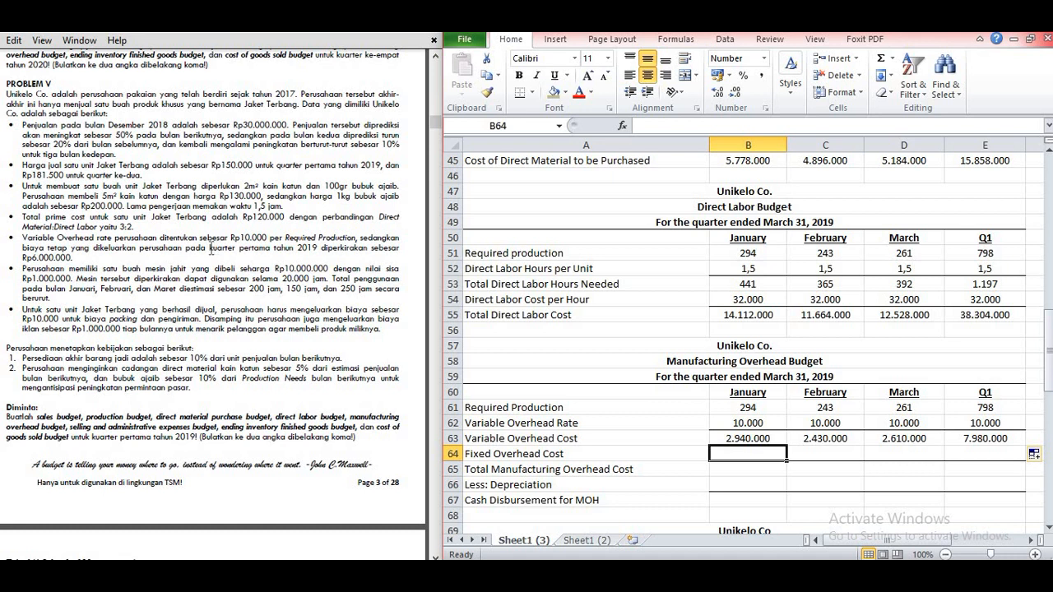
{"action": "left_click_drag", "start_coordinate": [210, 248], "coordinate": [280, 250]}
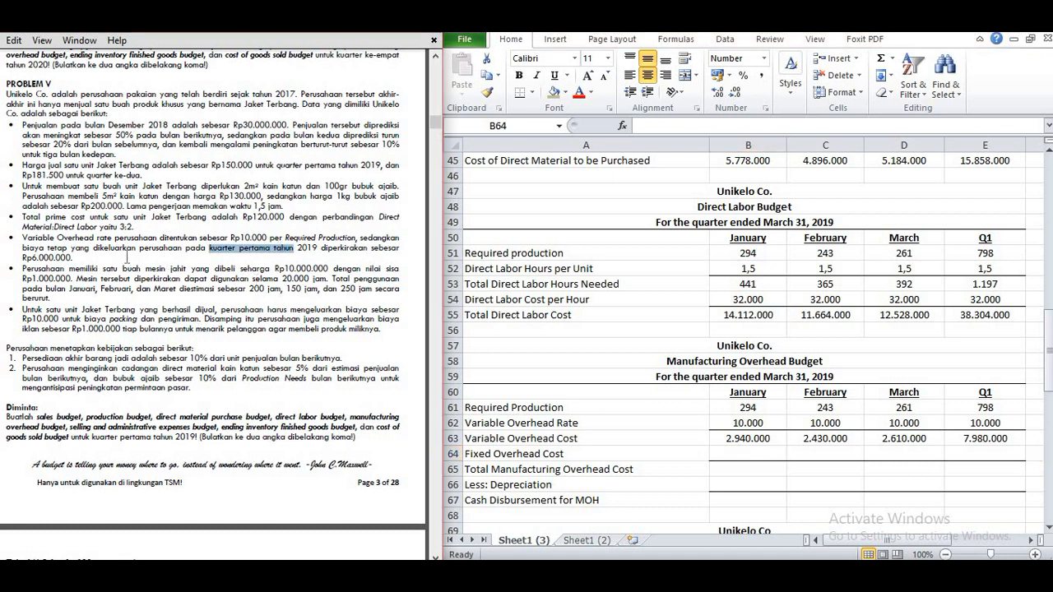
{"action": "left_click", "coordinate": [974, 450]}
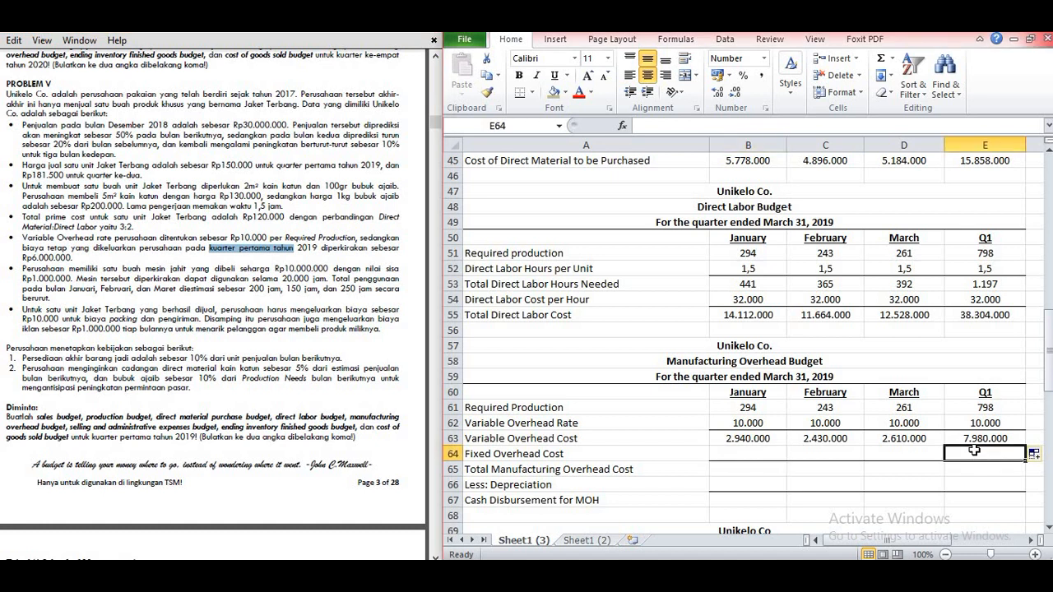
{"action": "type", "text": "6000000"}
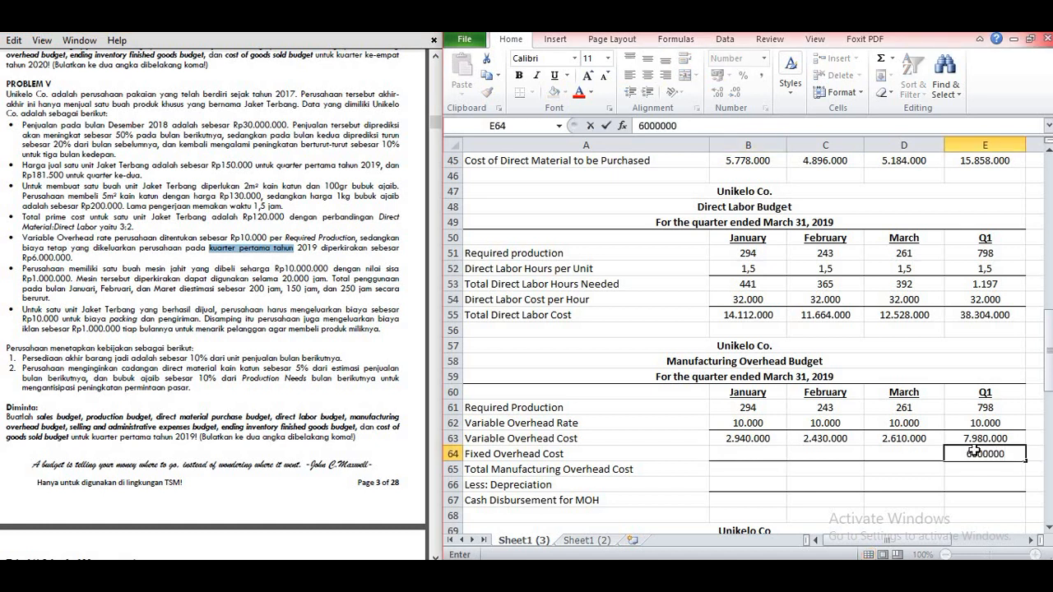
{"action": "key", "text": "Return"}
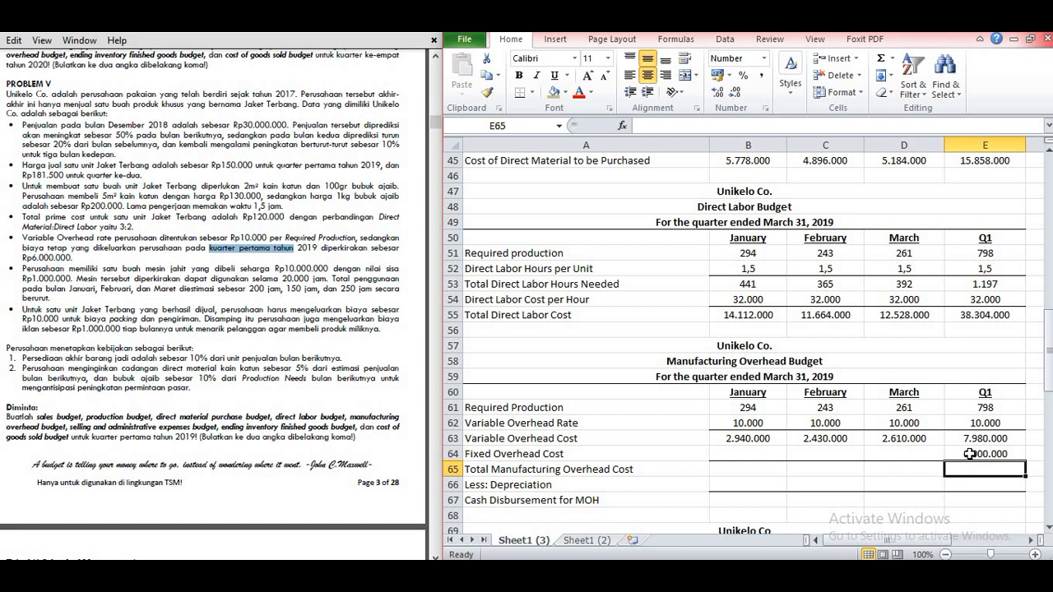
Step: Calculate January's Fixed Overhead Cost in B64 with =6000000/3 and copy the formula across to March in D64
{"action": "left_click", "coordinate": [761, 454]}
{"action": "type", "text": "="}
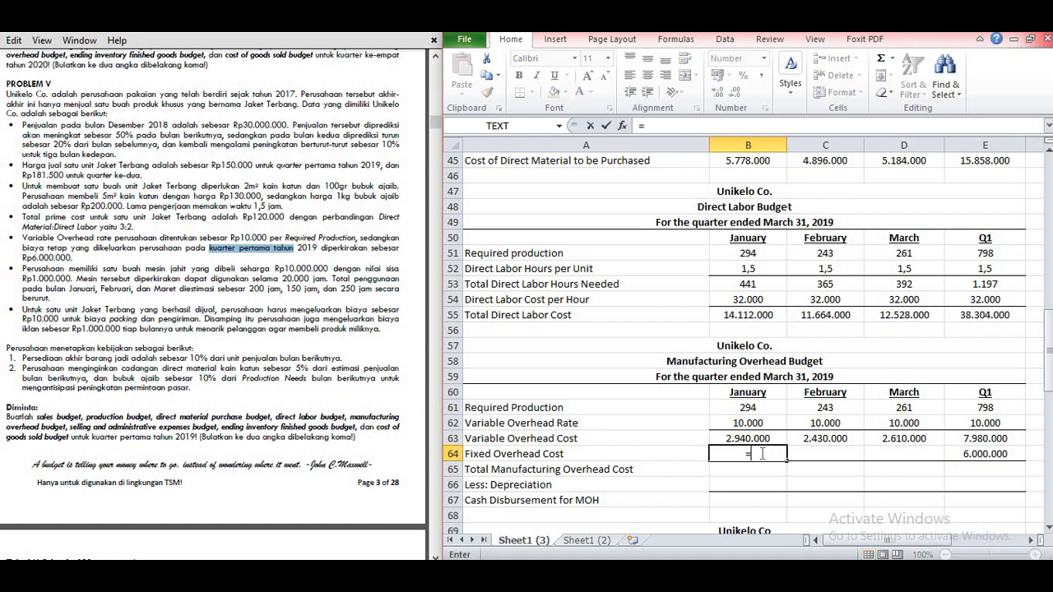
{"action": "type", "text": "6000000"}
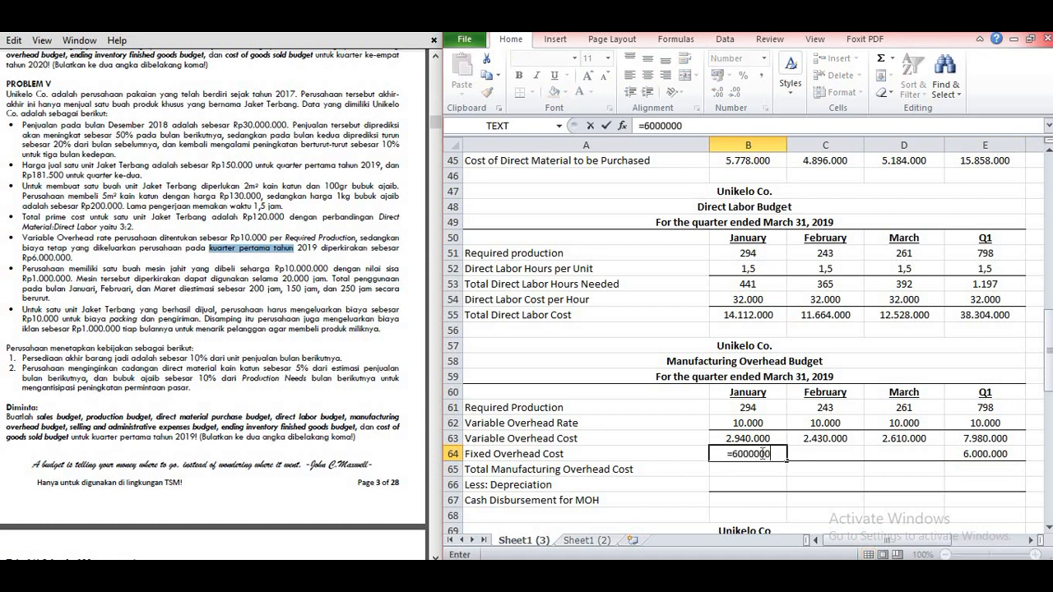
{"action": "type", "text": "/3"}
{"action": "key", "text": "Return"}
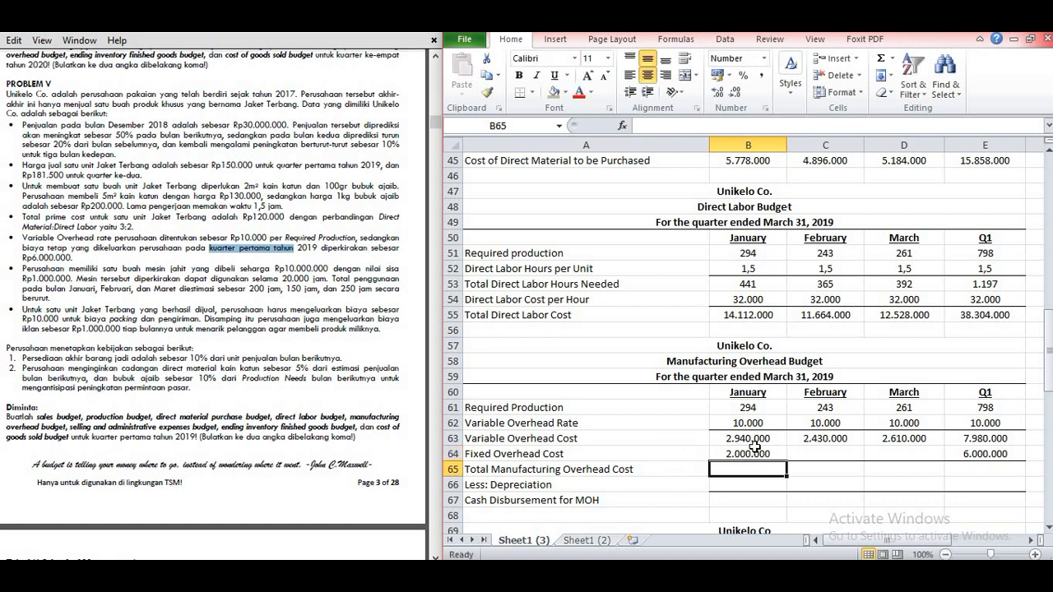
{"action": "left_click", "coordinate": [755, 451]}
{"action": "left_click_drag", "start_coordinate": [782, 457], "coordinate": [939, 457]}
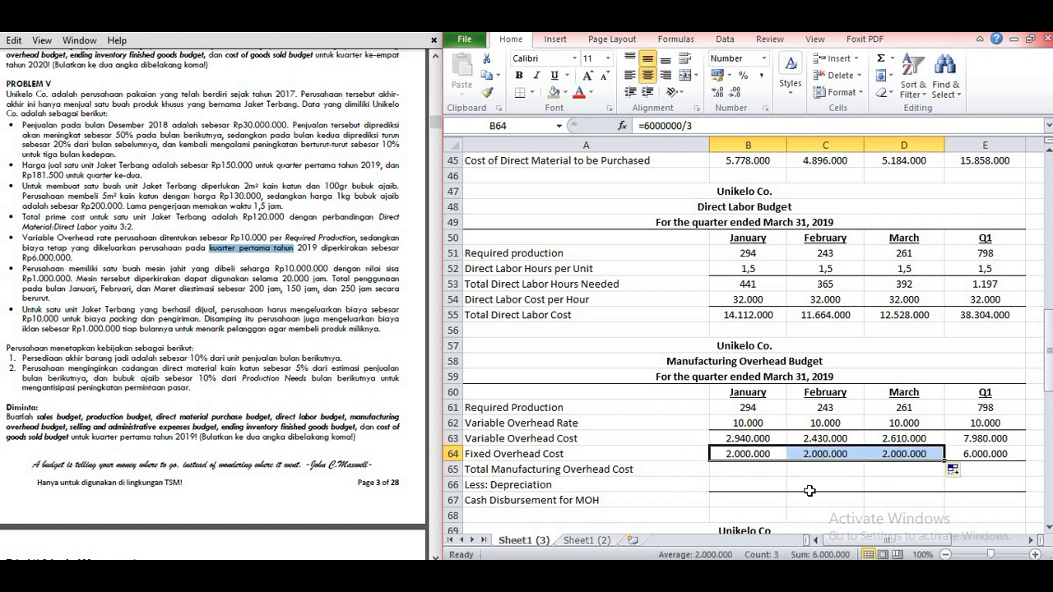
Step: Calculate Total Manufacturing Overhead Cost in B65 with =B63+B64 and copy the formula across to E65
{"action": "left_click", "coordinate": [745, 466]}
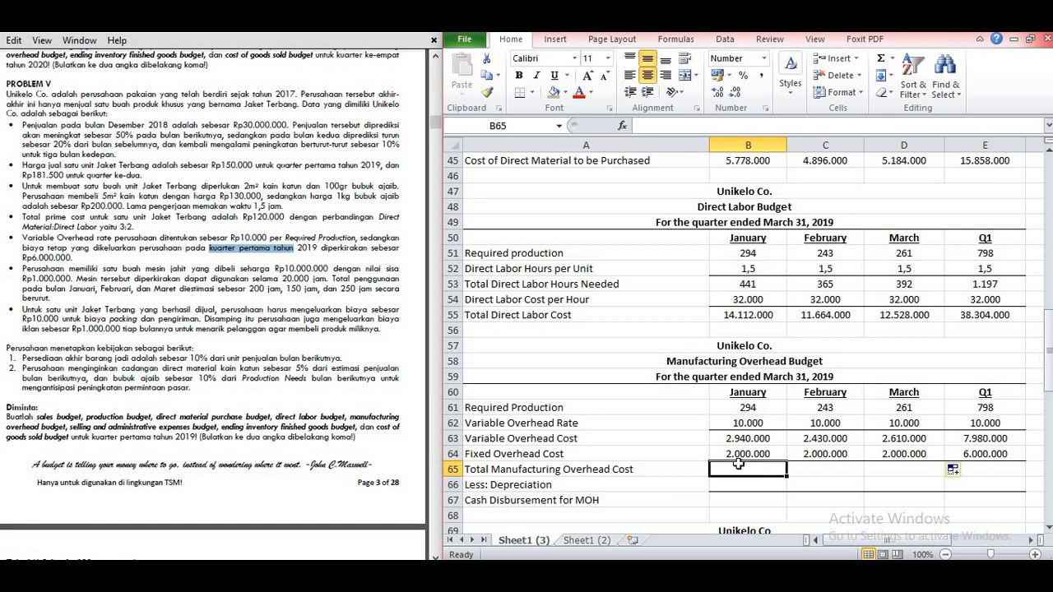
{"action": "type", "text": "="}
{"action": "left_click", "coordinate": [745, 440]}
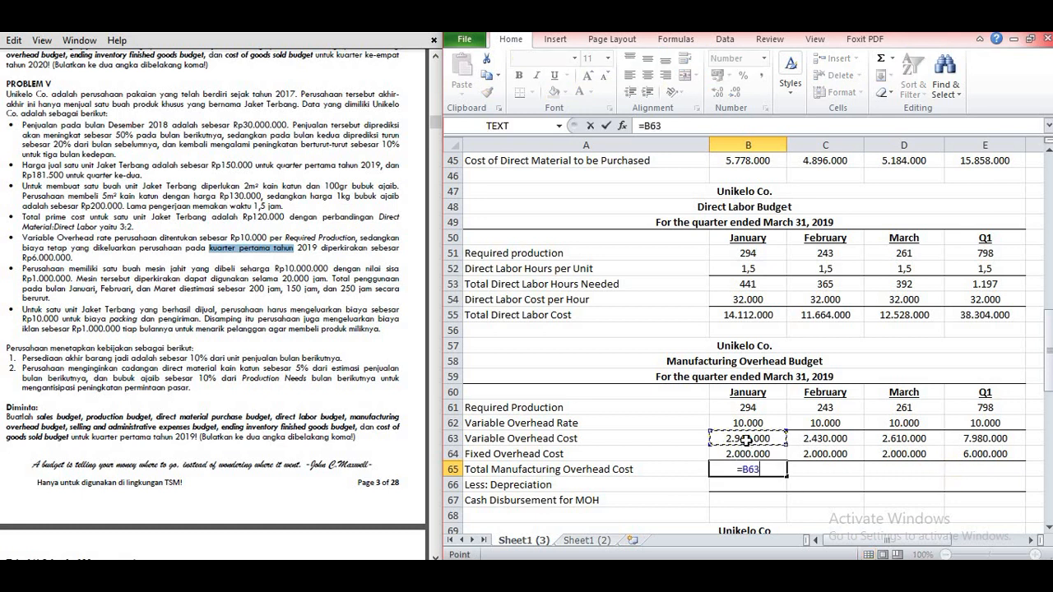
{"action": "type", "text": "+"}
{"action": "left_click", "coordinate": [765, 455]}
{"action": "key", "text": "Return"}
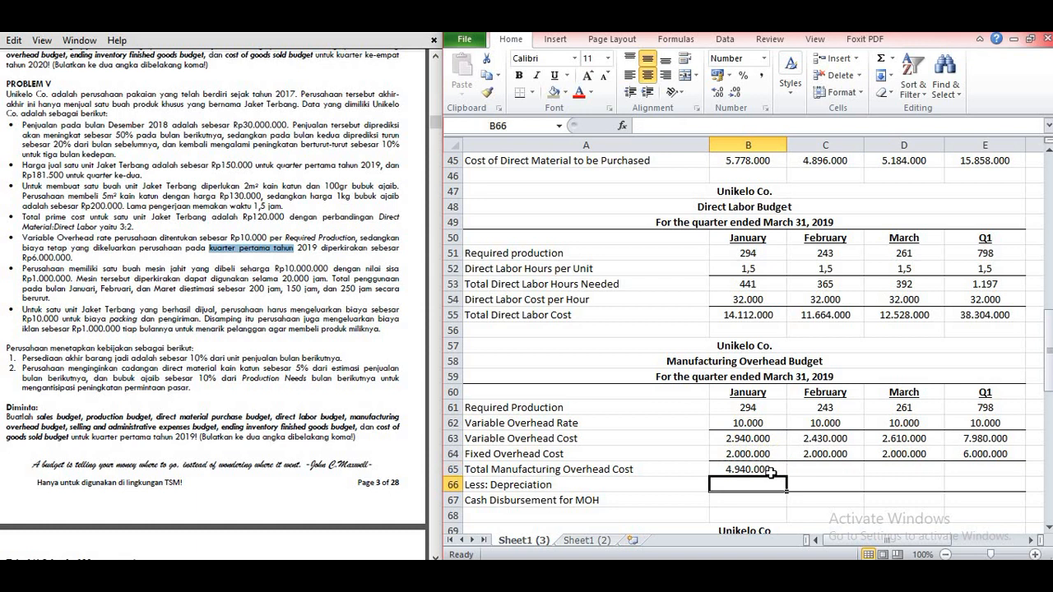
{"action": "left_click", "coordinate": [770, 472]}
{"action": "left_click_drag", "start_coordinate": [787, 477], "coordinate": [993, 471]}
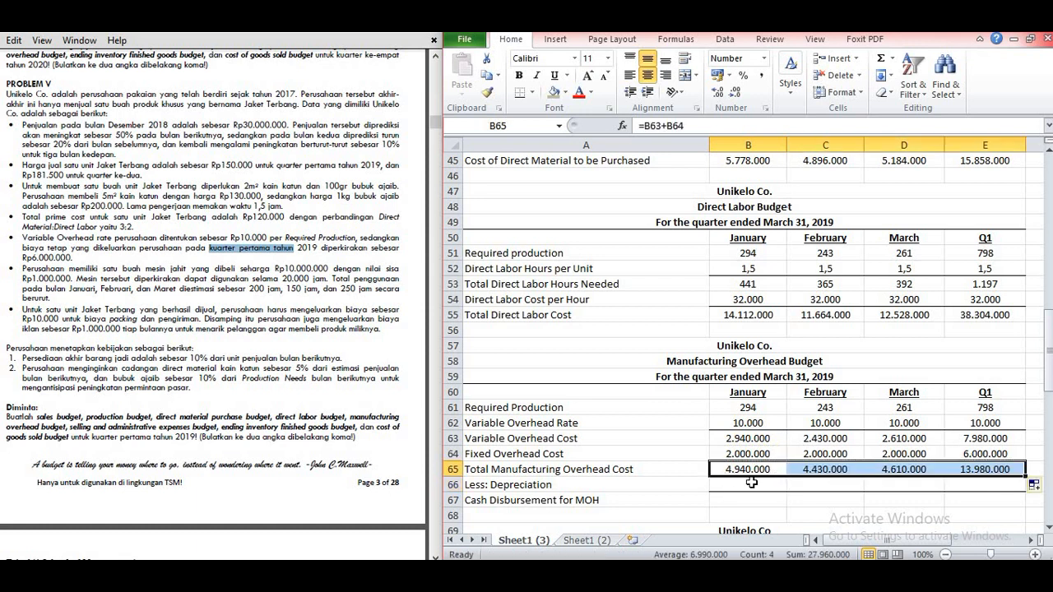
Step: Add the sewing machine's Cost label in G62 of the depreciation notes, with 10000000 in H62
{"action": "left_click", "coordinate": [756, 485]}
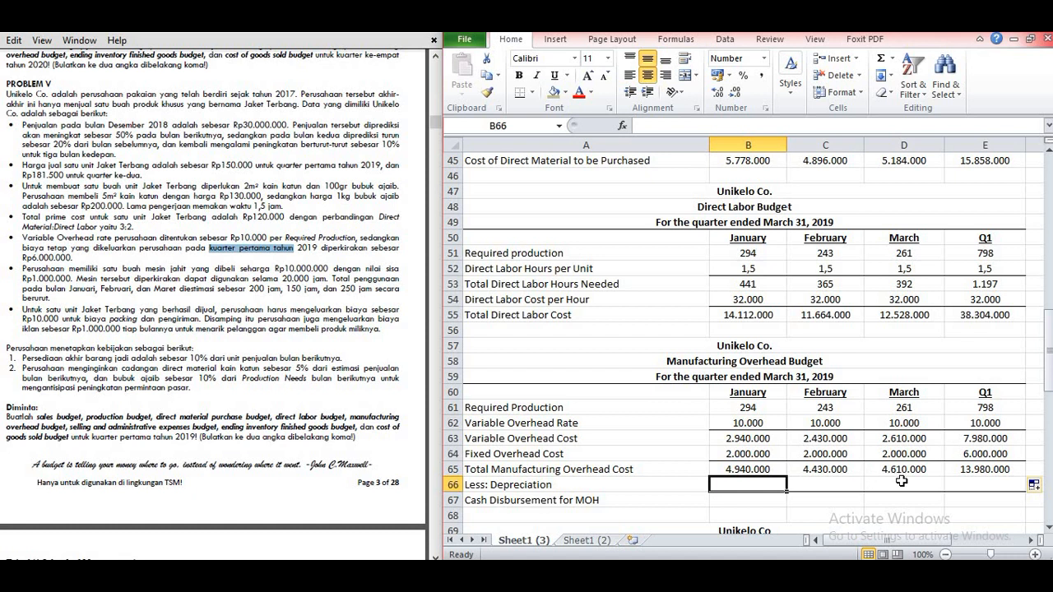
{"action": "scroll", "coordinate": [974, 465], "scroll_direction": "down", "scroll_amount": 1}
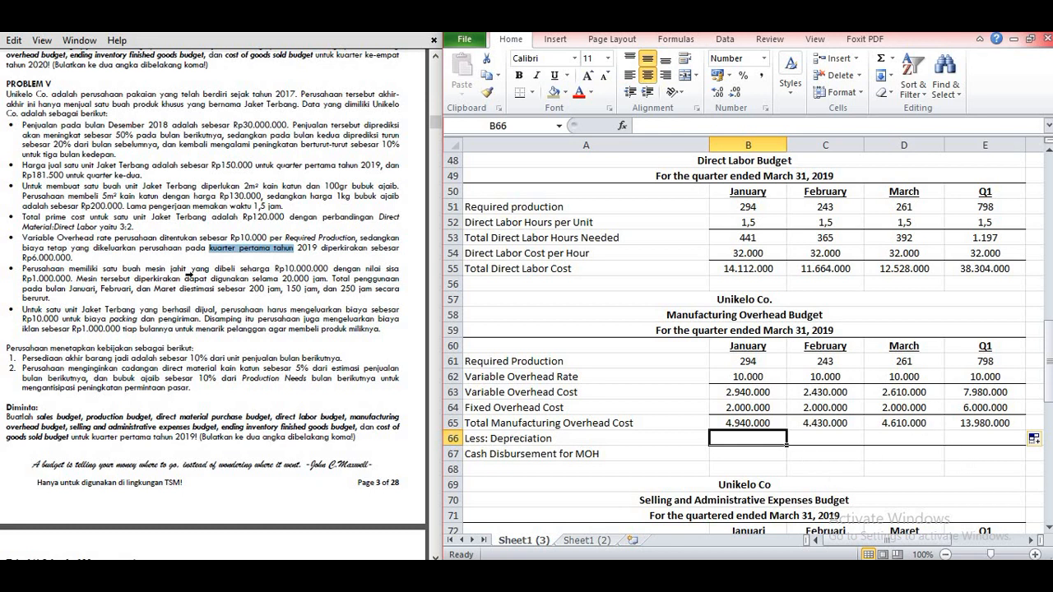
{"action": "left_click", "coordinate": [266, 260]}
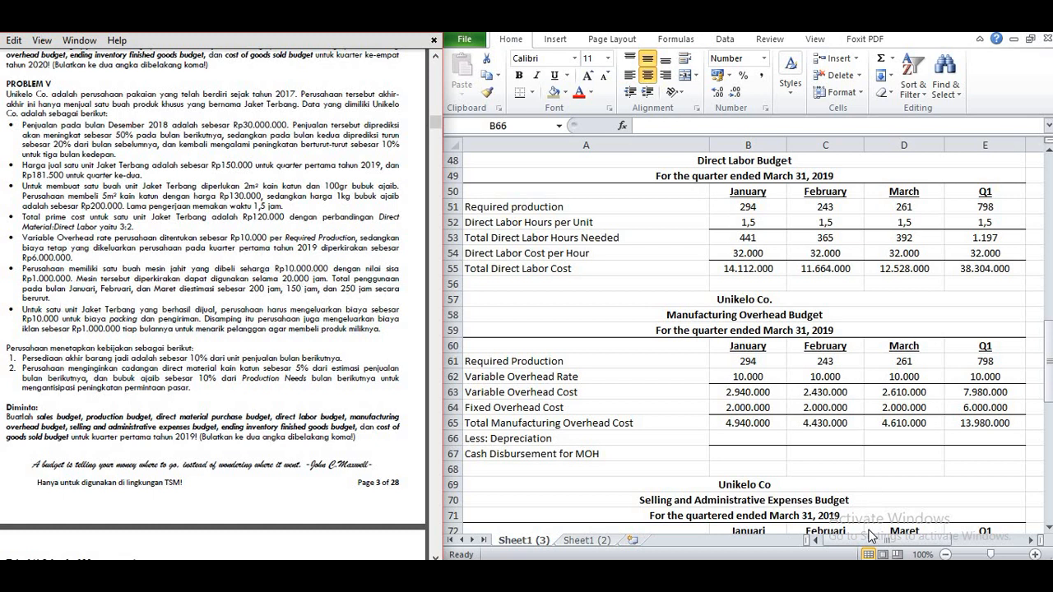
{"action": "left_click", "coordinate": [914, 540]}
{"action": "left_click_drag", "start_coordinate": [927, 539], "coordinate": [961, 539]}
{"action": "left_click", "coordinate": [922, 541]}
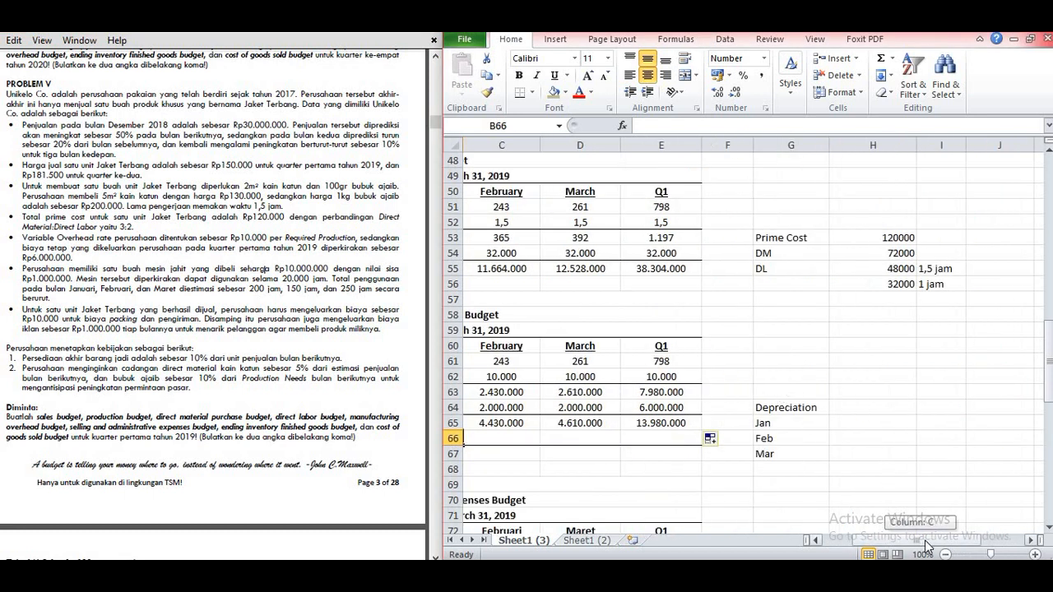
{"action": "left_click", "coordinate": [794, 395]}
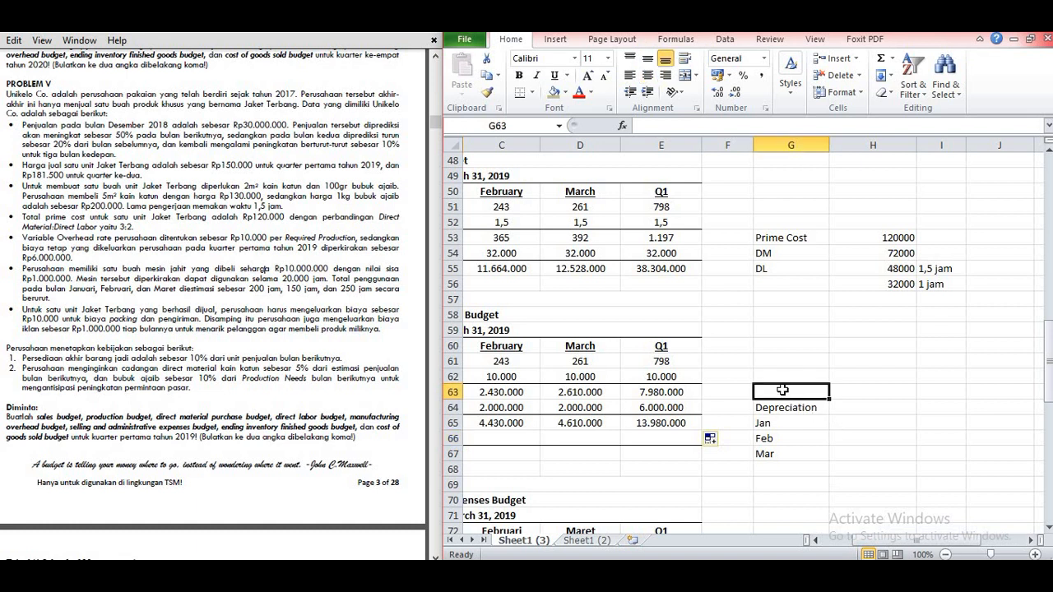
{"action": "left_click", "coordinate": [771, 376]}
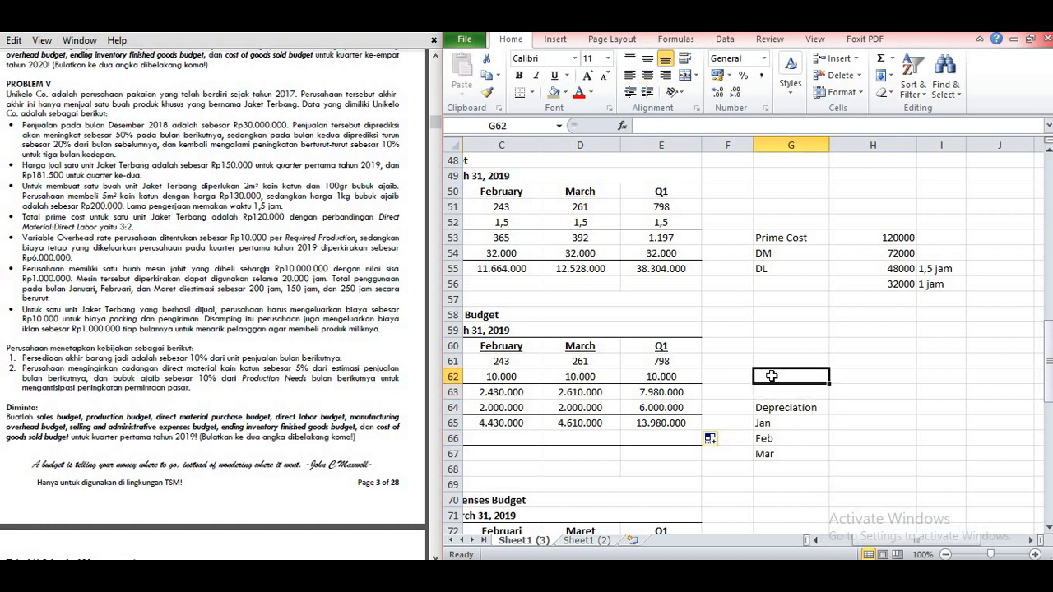
{"action": "type", "text": "Cost"}
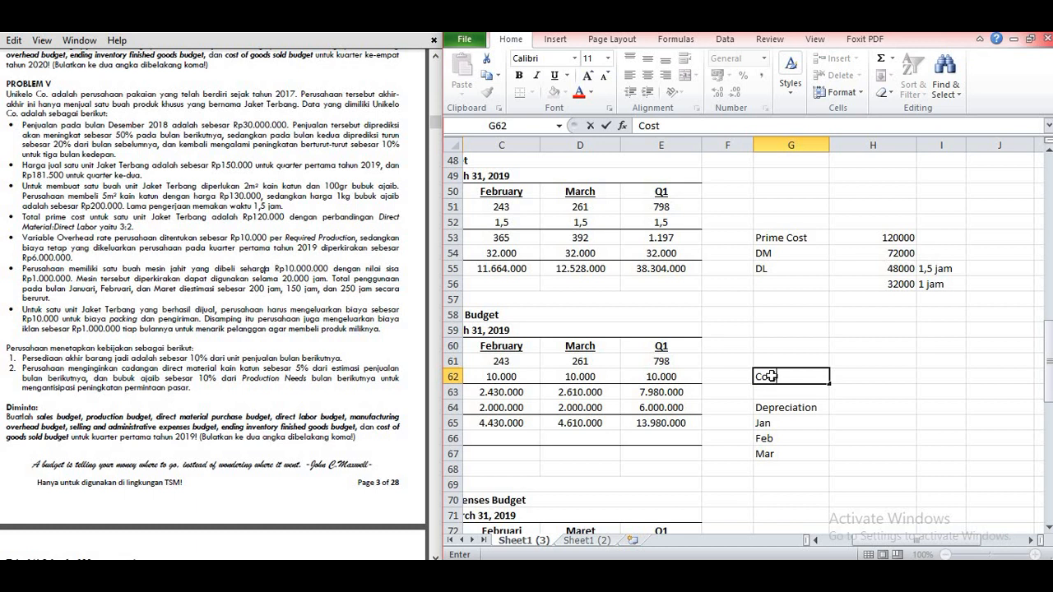
{"action": "key", "text": "Tab"}
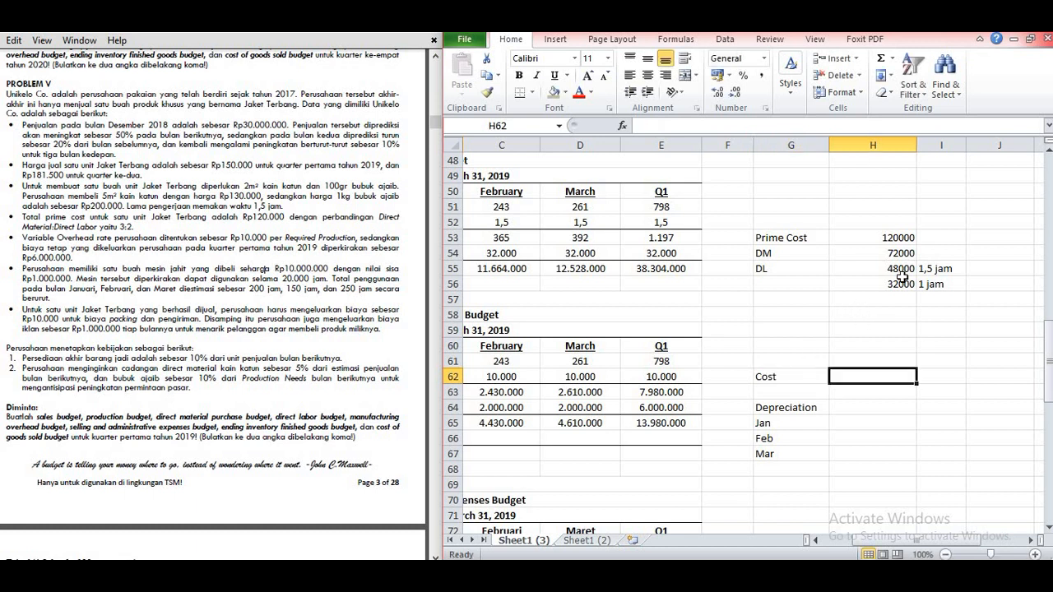
{"action": "type", "text": "10000000"}
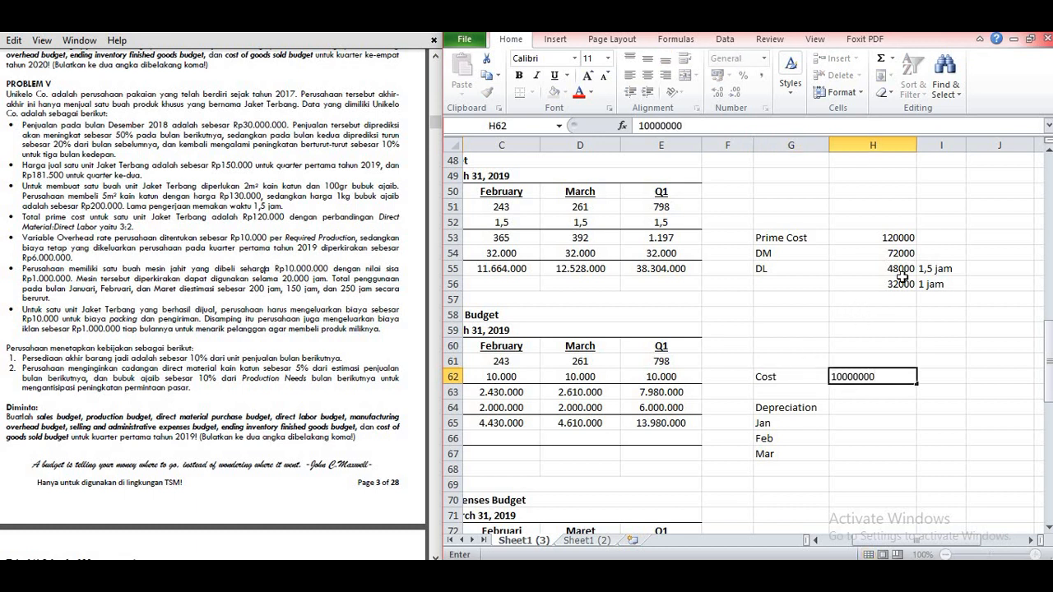
{"action": "key", "text": "Return"}
Step: Add the RV label in G63 with 1000000 in H63, and format the amount in comma style
{"action": "left_click", "coordinate": [800, 396]}
{"action": "type", "text": "R"}
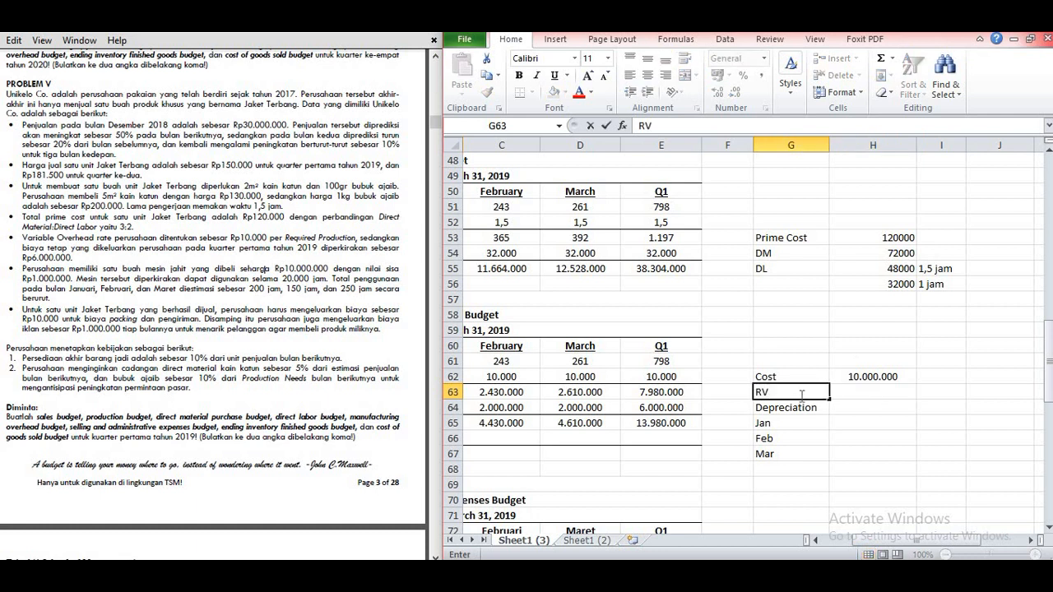
{"action": "type", "text": "V"}
{"action": "key", "text": "Tab"}
{"action": "type", "text": "1000000"}
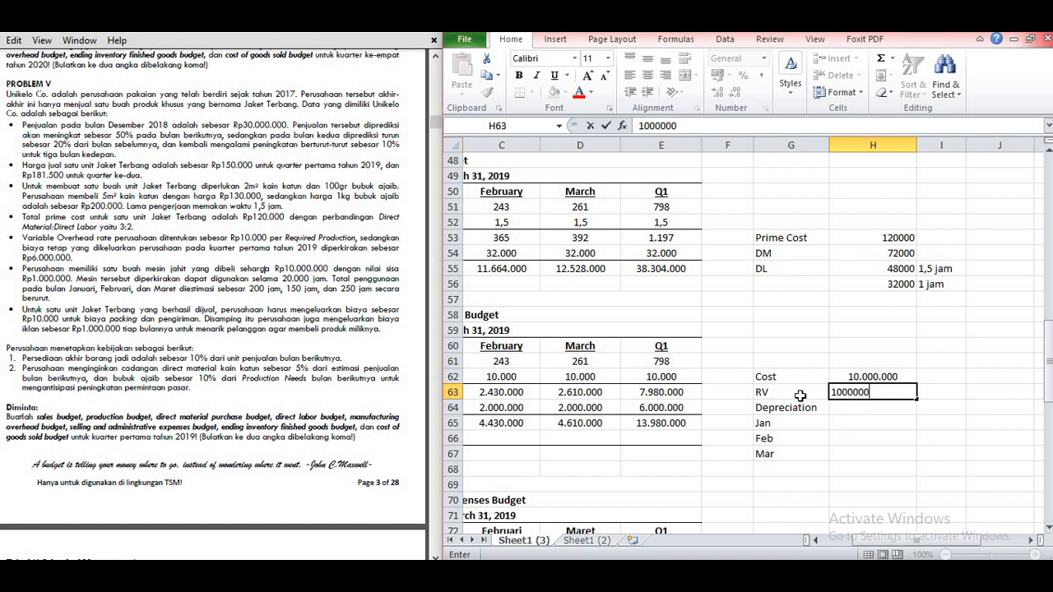
{"action": "key", "text": "Return"}
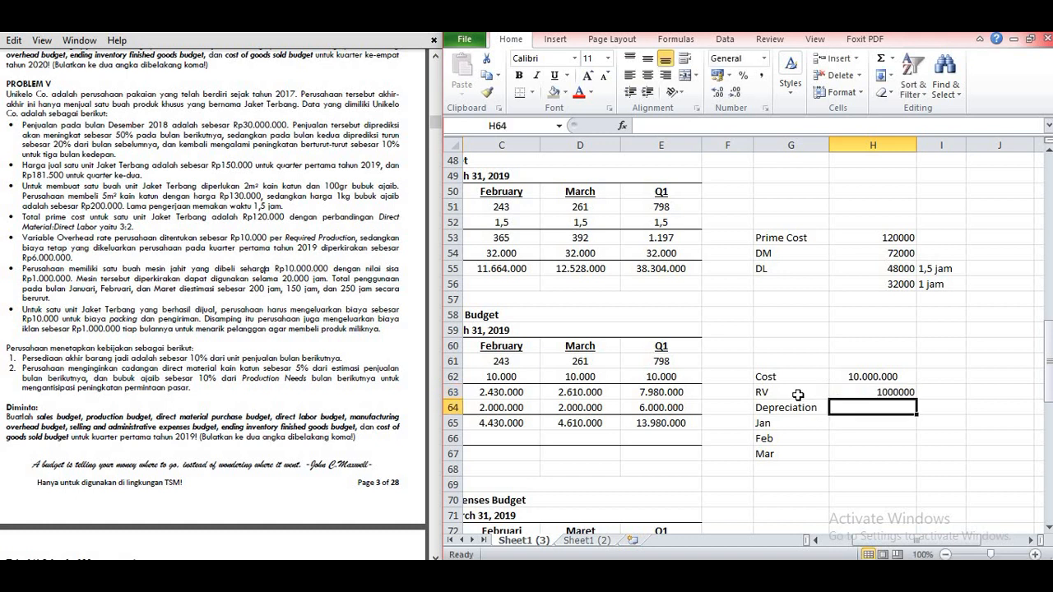
{"action": "left_click", "coordinate": [893, 393]}
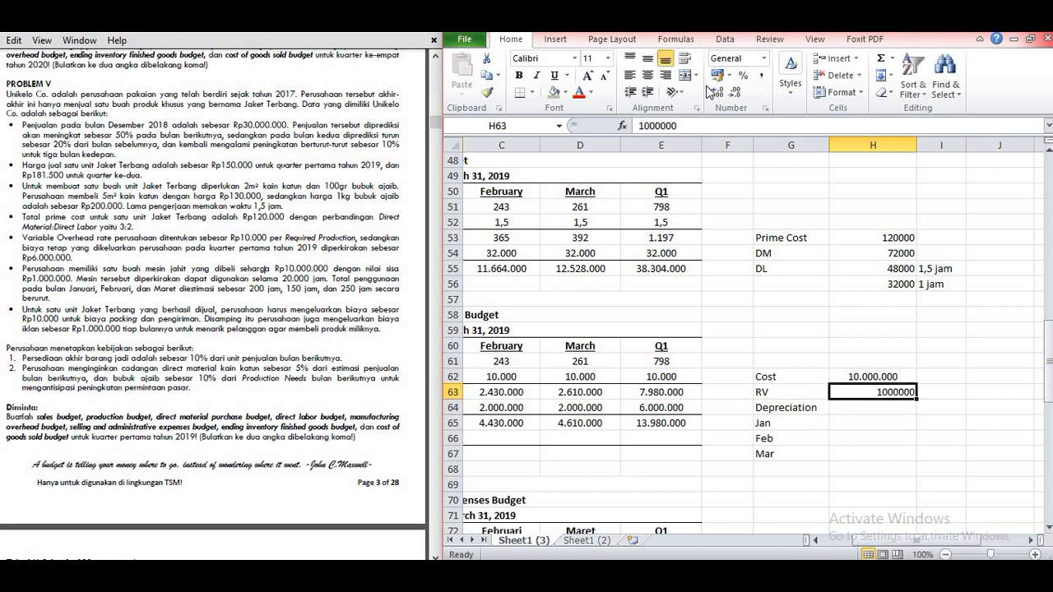
{"action": "left_click", "coordinate": [761, 74]}
{"action": "left_click", "coordinate": [905, 437]}
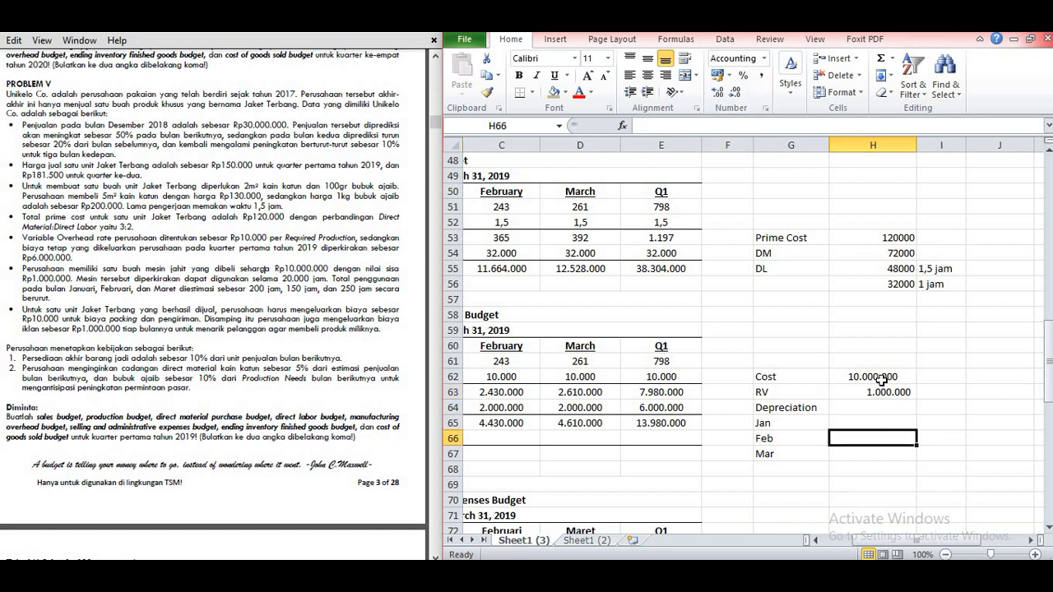
{"action": "left_click", "coordinate": [877, 378]}
{"action": "left_click", "coordinate": [884, 392]}
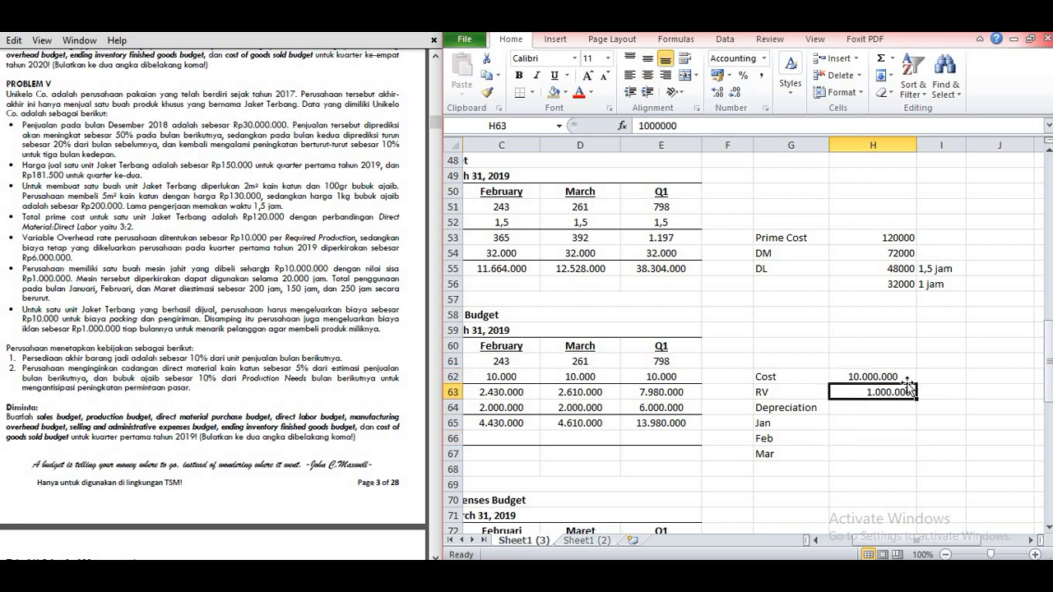
{"action": "left_click", "coordinate": [839, 405]}
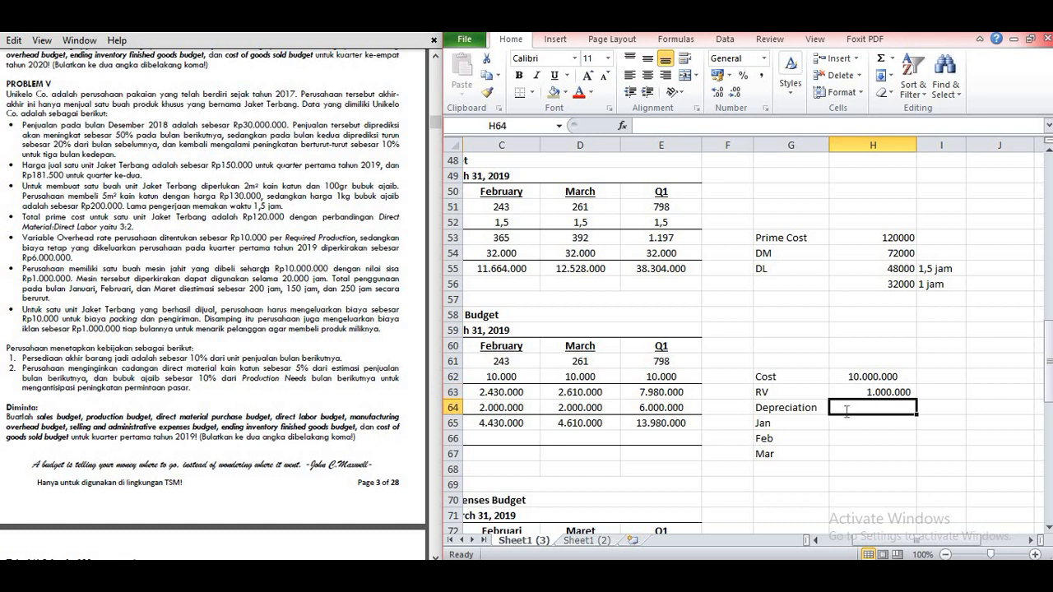
{"action": "type", "text": "=(1"}
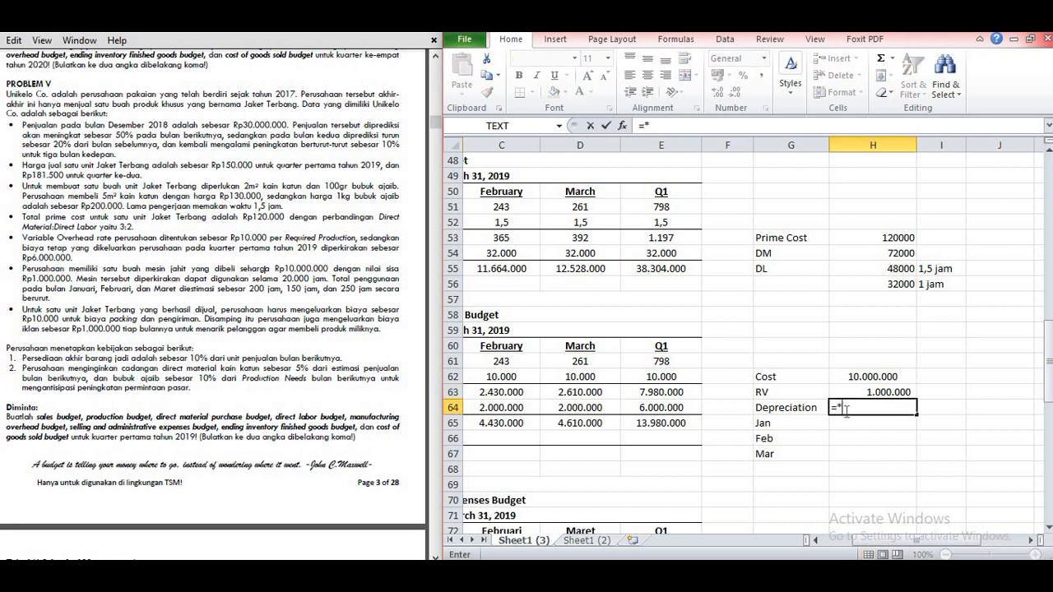
{"action": "type", "text": "0000000"}
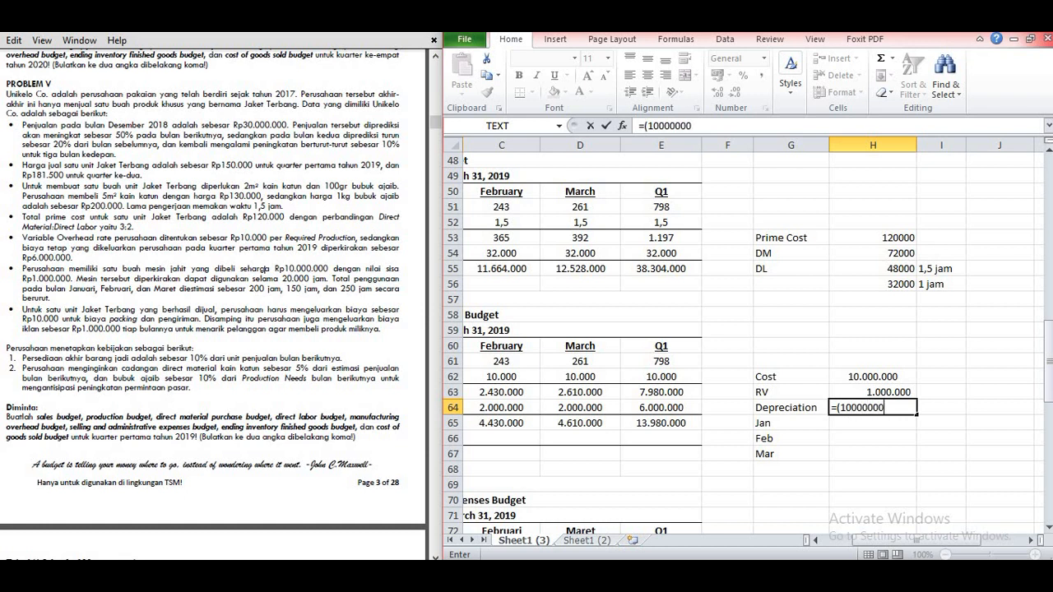
{"action": "type", "text": "-1000000)/2"}
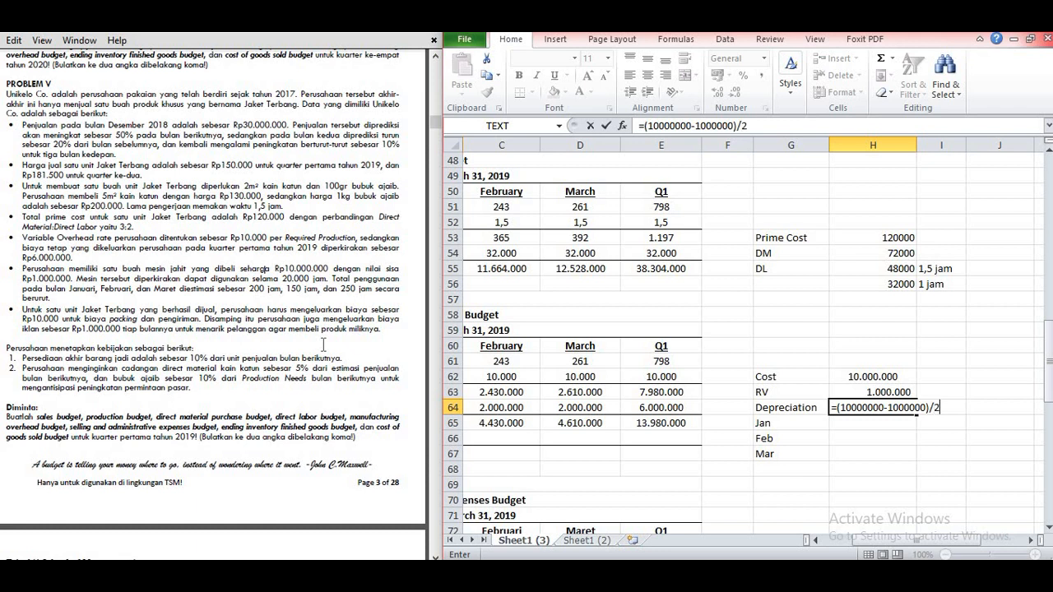
{"action": "type", "text": "00"}
{"action": "key", "text": "Return"}
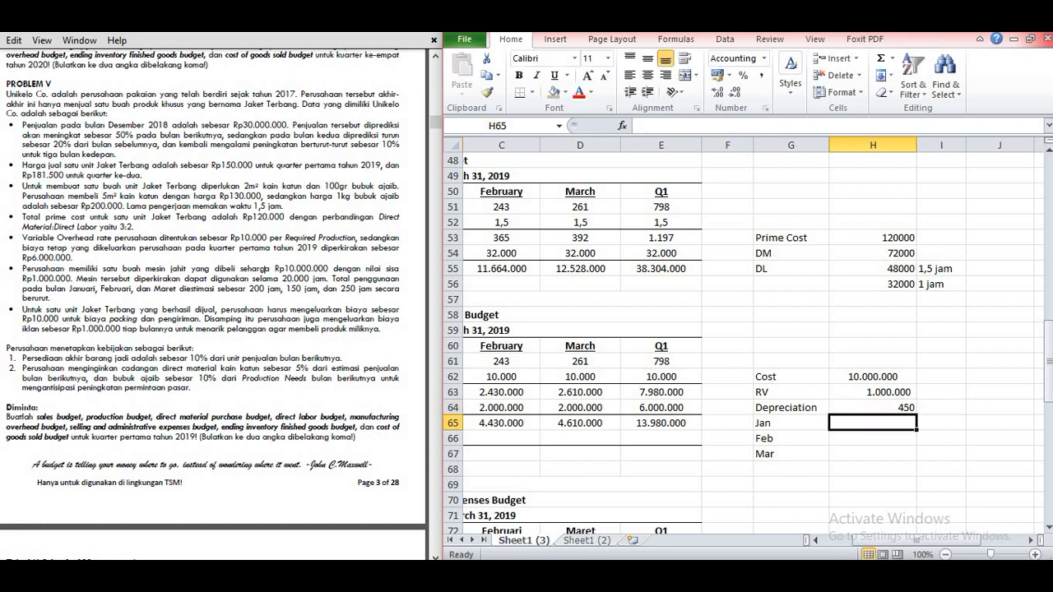
{"action": "left_click", "coordinate": [876, 406]}
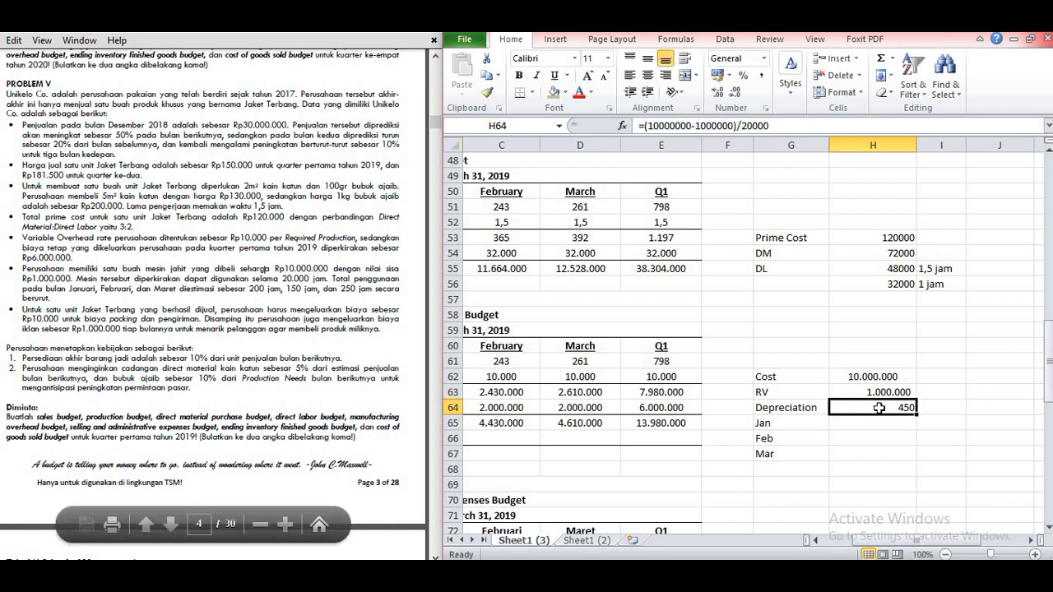
Step: Calculate January's machine depreciation in H65 with =200*450
{"action": "left_click", "coordinate": [847, 422]}
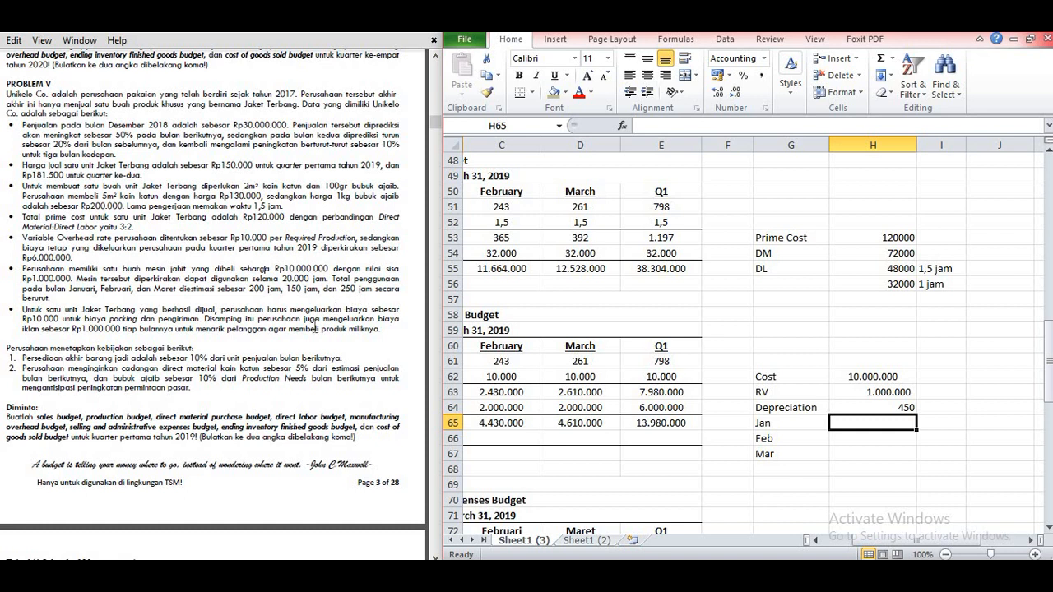
{"action": "type", "text": "=20"}
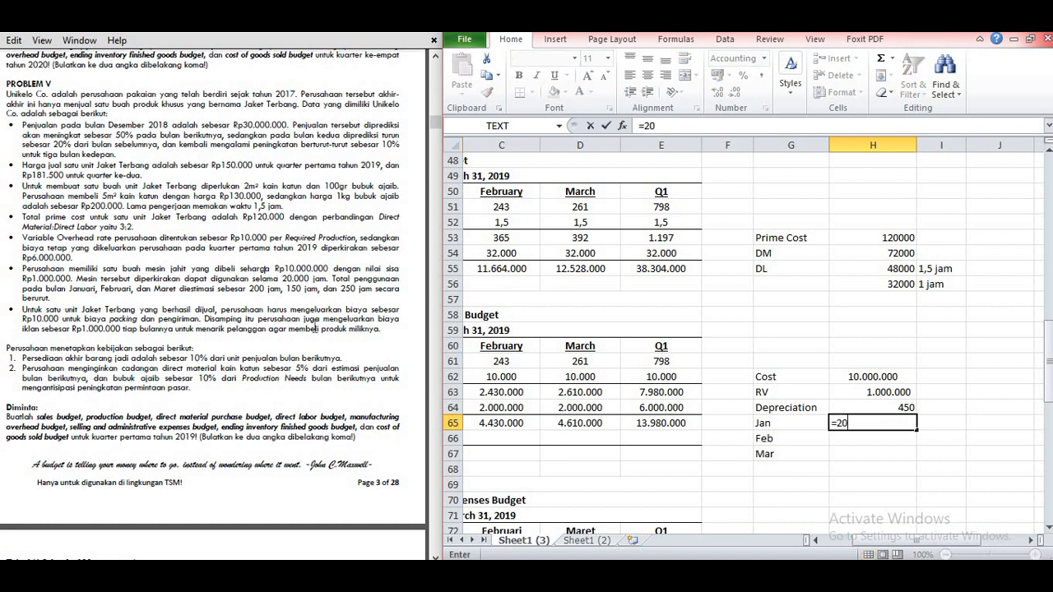
{"action": "type", "text": "0*450"}
{"action": "key", "text": "Return"}
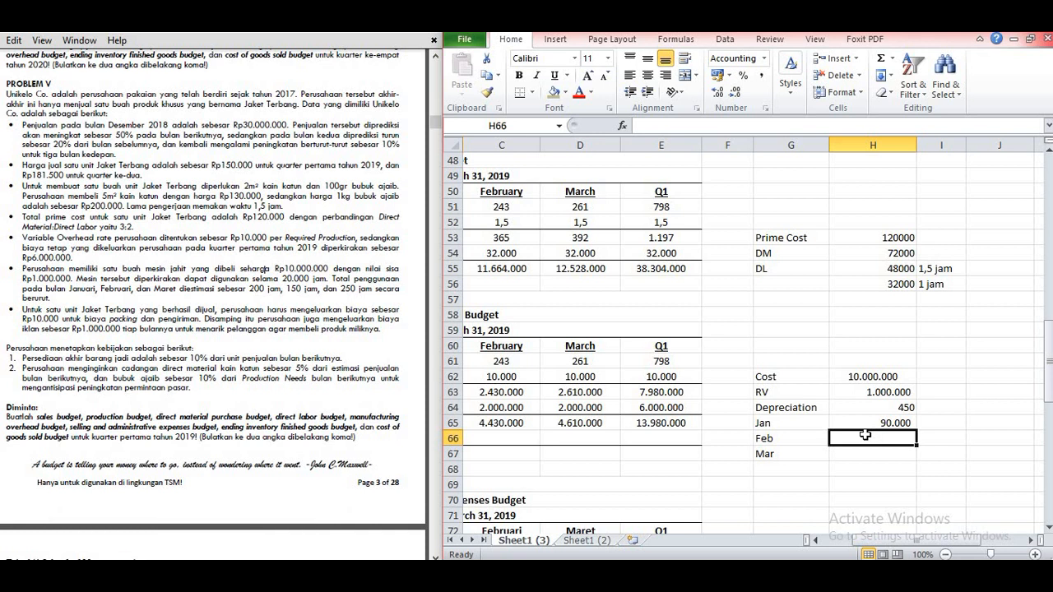
Step: Calculate February's machine depreciation in H66 with =150*450 and March's in H67 with =250*450
{"action": "type", "text": "=15"}
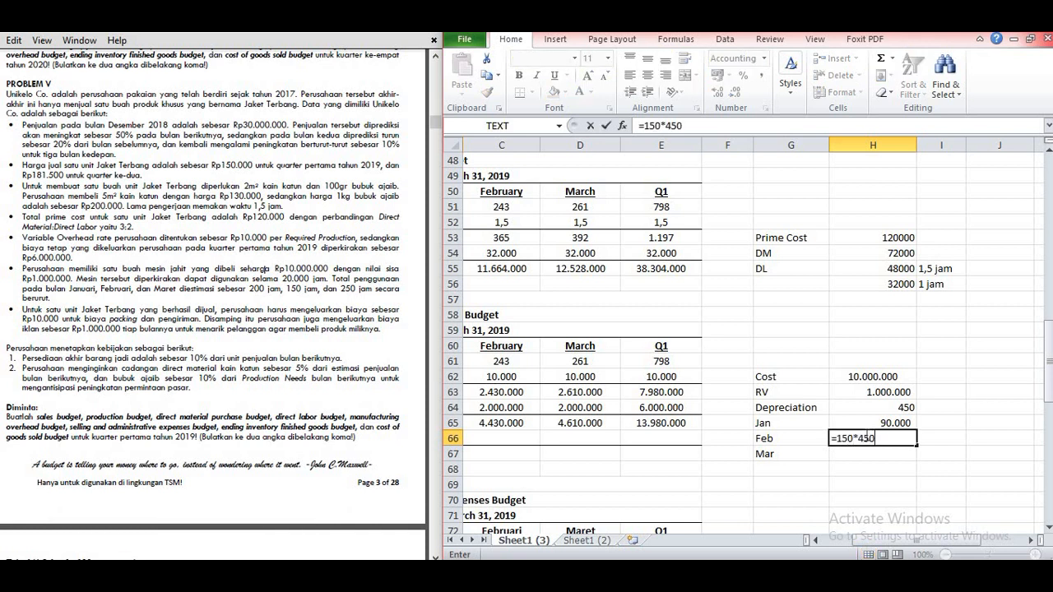
{"action": "type", "text": "0*450"}
{"action": "key", "text": "Return"}
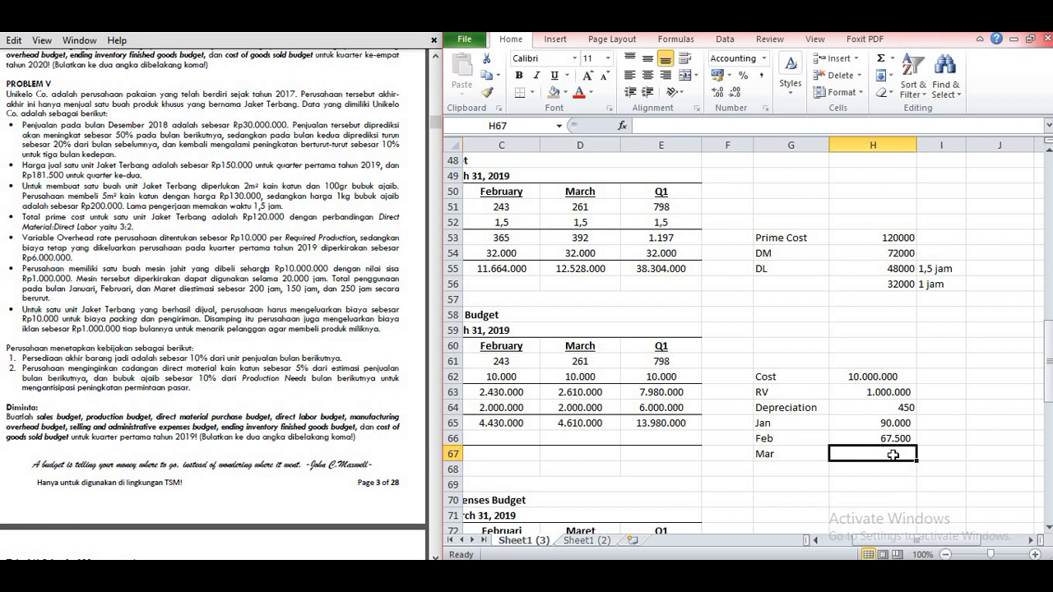
{"action": "type", "text": "="}
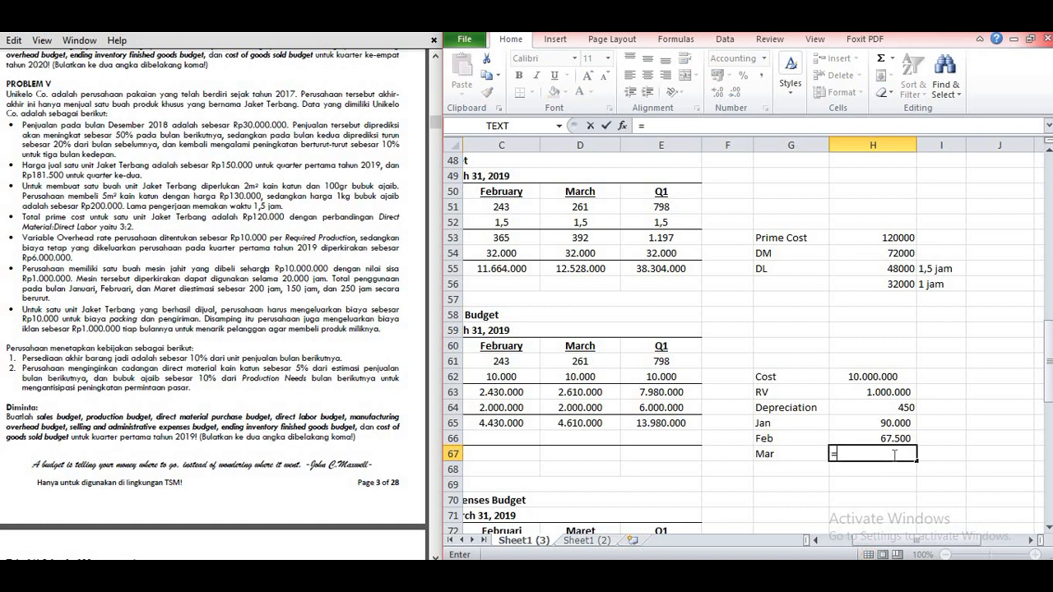
{"action": "type", "text": "250*45"}
{"action": "key", "text": "Return"}
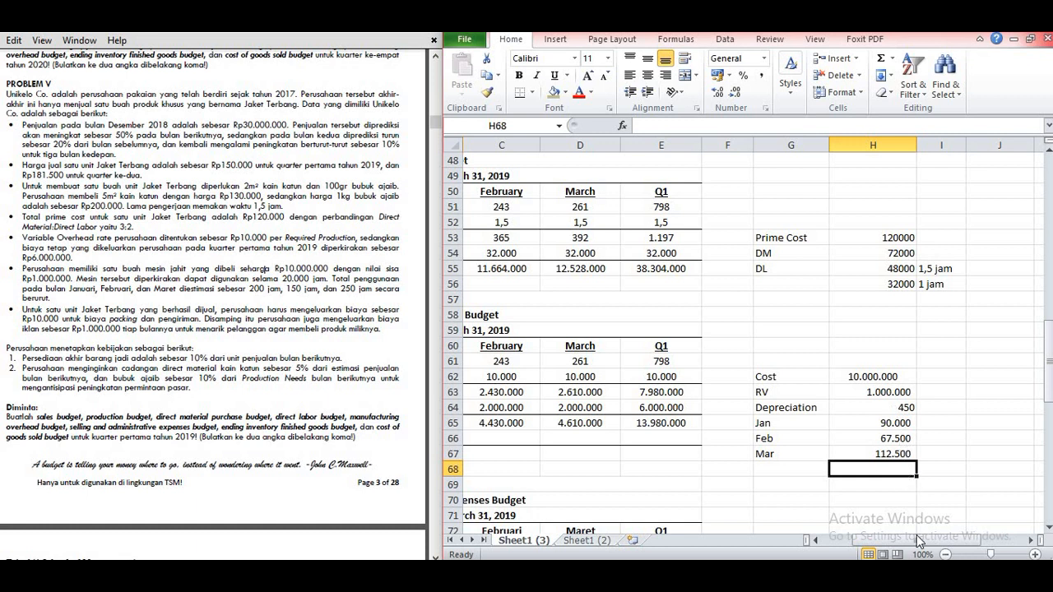
Step: Fill the Less: Depreciation row of the Manufacturing Overhead Budget with 90000 in B66, 67500 in C66 and 112500 in D66
{"action": "left_click_drag", "start_coordinate": [916, 537], "coordinate": [897, 537]}
{"action": "left_click", "coordinate": [510, 438]}
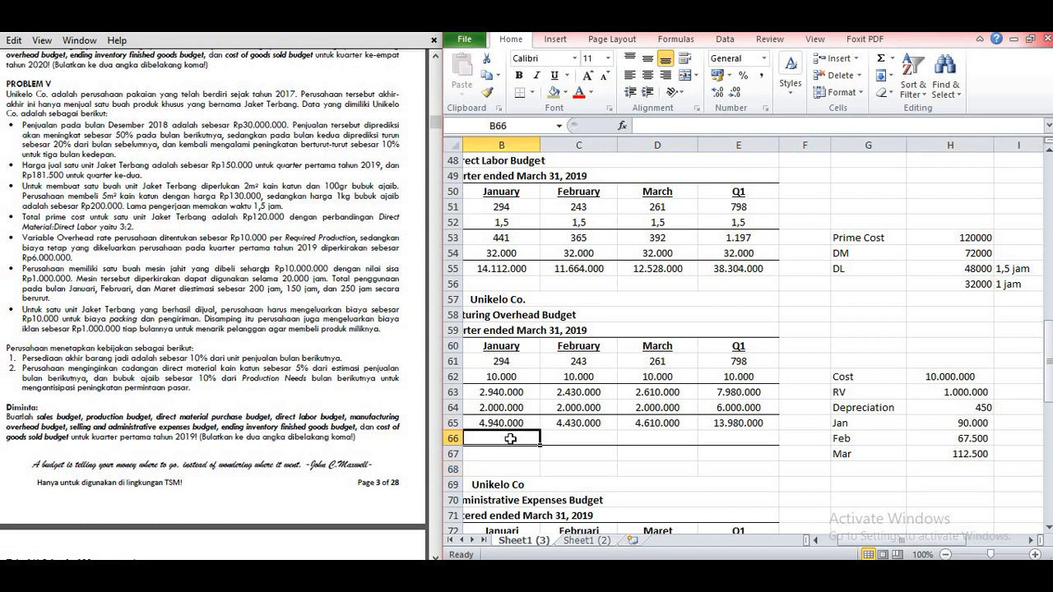
{"action": "type", "text": "90000"}
{"action": "key", "text": "Tab"}
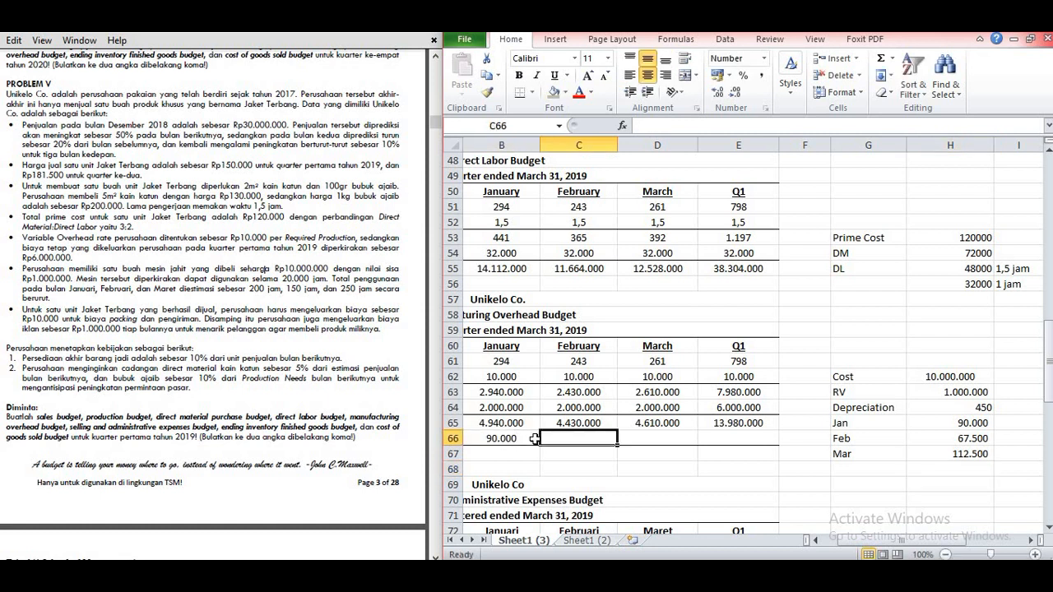
{"action": "type", "text": "67500"}
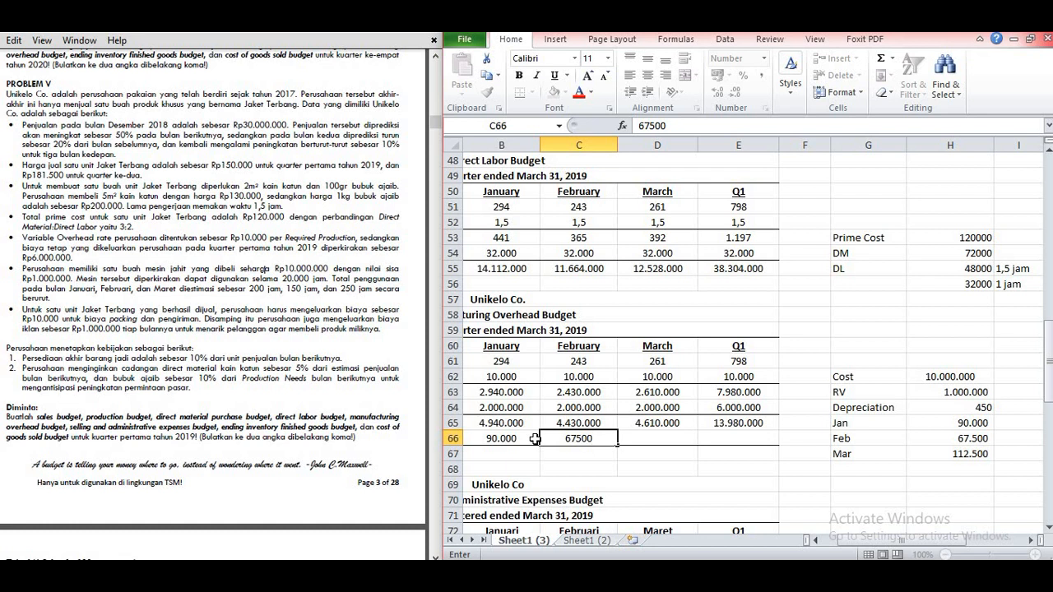
{"action": "key", "text": "Tab"}
{"action": "type", "text": "112500"}
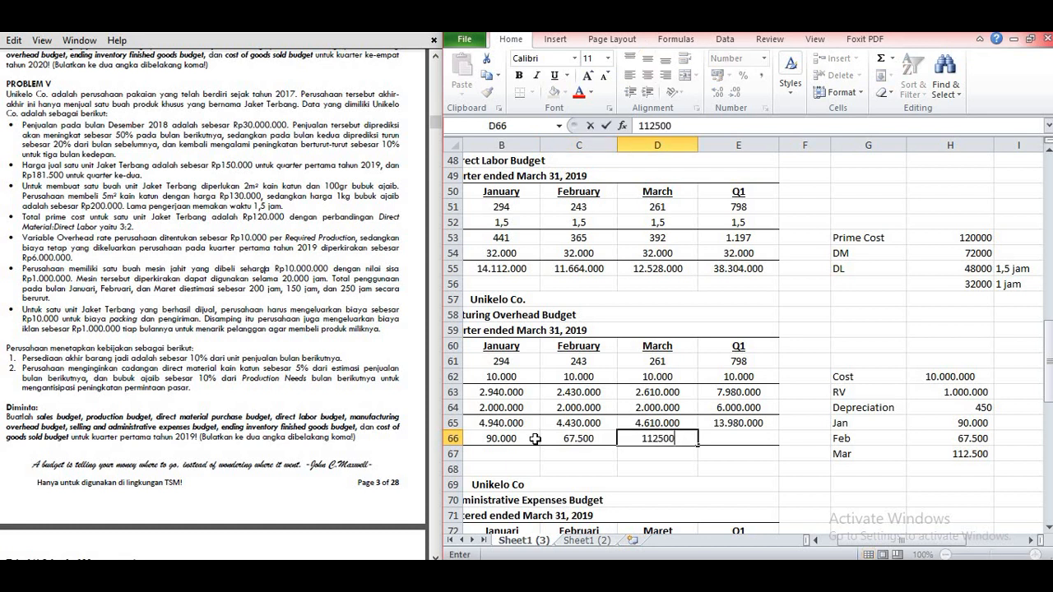
{"action": "key", "text": "Return"}
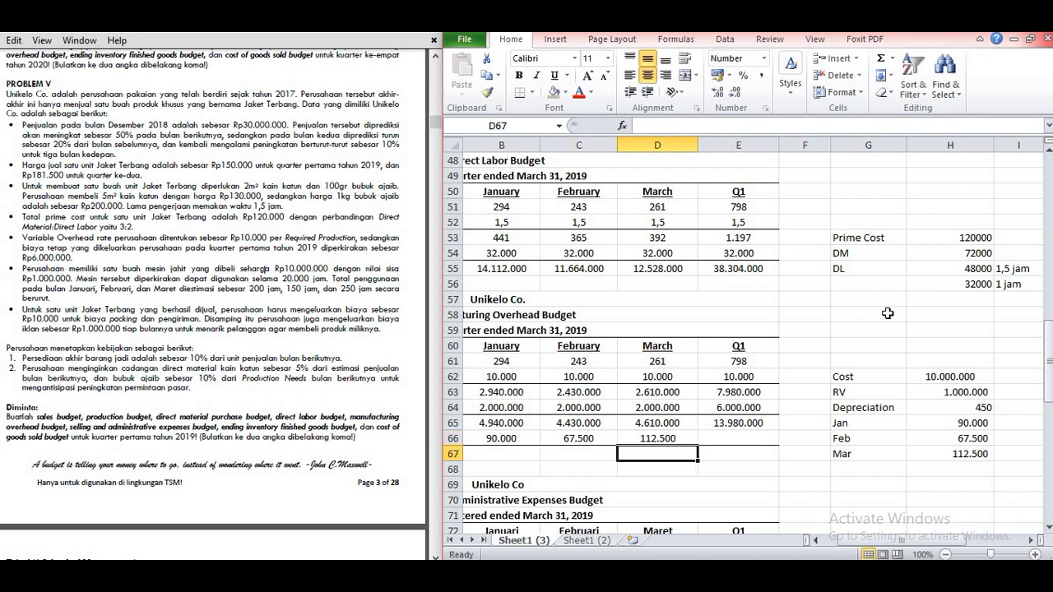
Step: Total the Q1 depreciation in E66 by summing B66:D66
{"action": "left_click", "coordinate": [817, 540]}
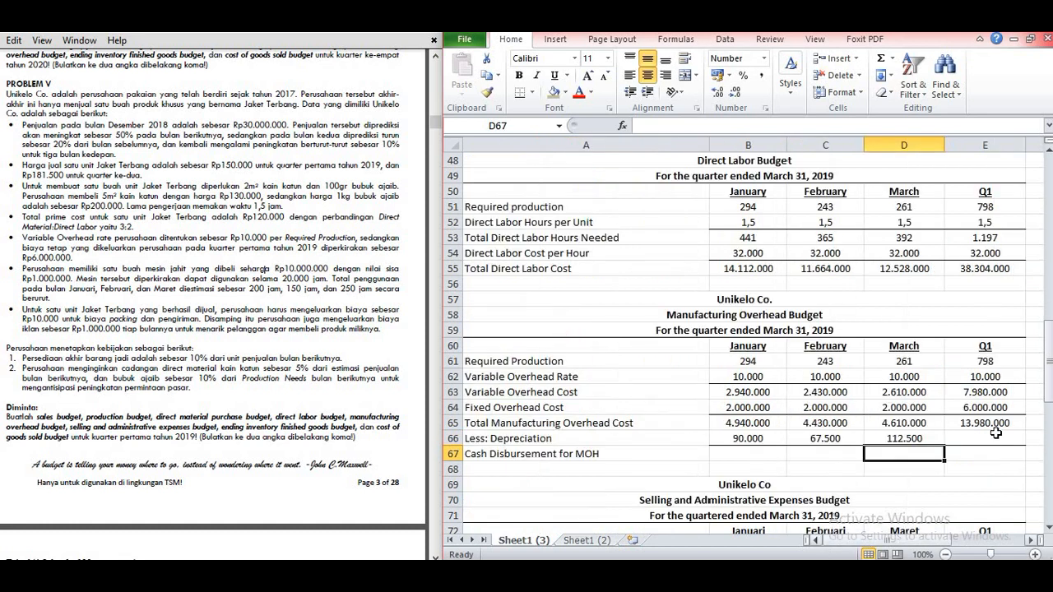
{"action": "left_click", "coordinate": [994, 436]}
{"action": "type", "text": "=sum("}
{"action": "left_click_drag", "start_coordinate": [745, 438], "coordinate": [904, 438]}
{"action": "key", "text": "Return"}
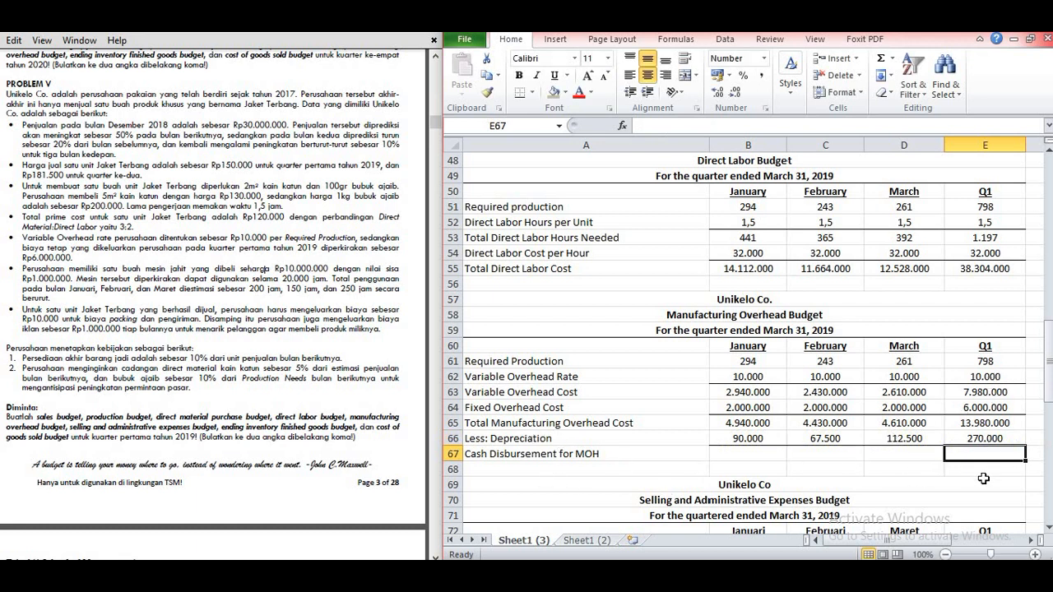
Step: Calculate Cash Disbursement for MOH in B67 with =B65-B66 and copy the formula across to E67
{"action": "scroll", "coordinate": [961, 419], "scroll_direction": "down", "scroll_amount": 1}
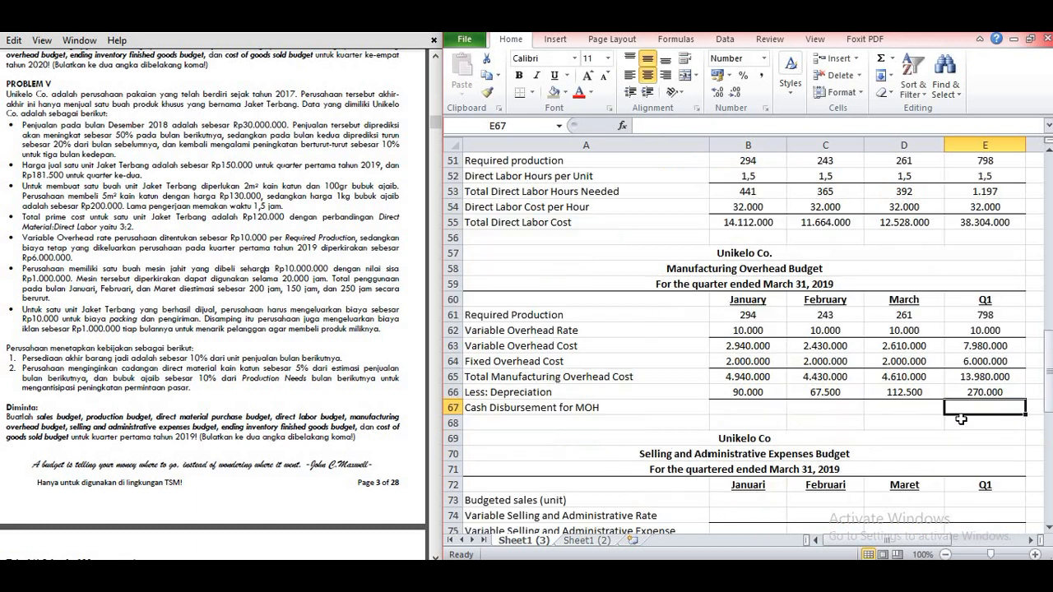
{"action": "left_click", "coordinate": [724, 402]}
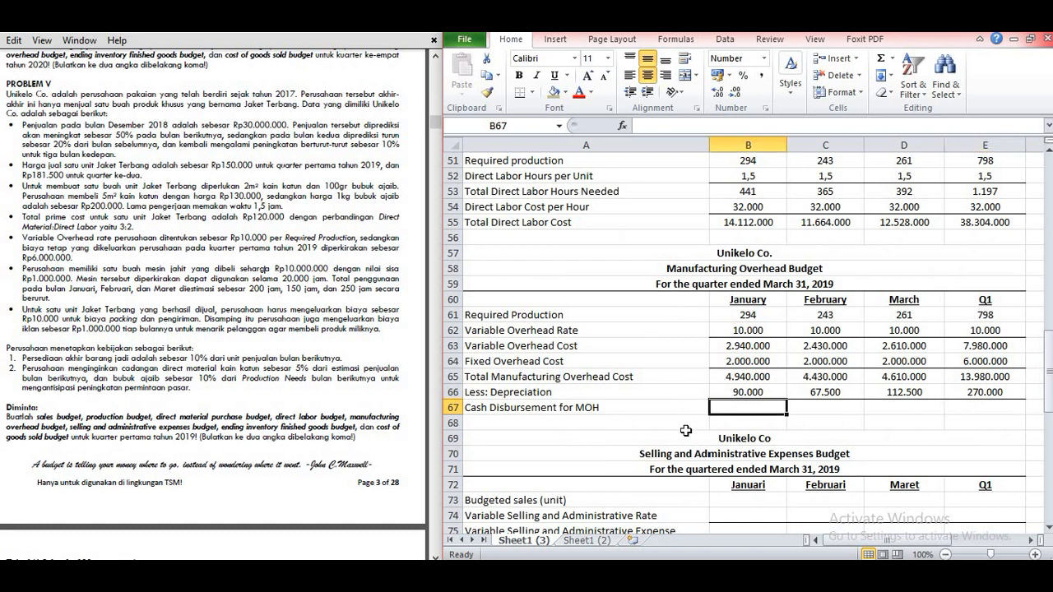
{"action": "type", "text": "="}
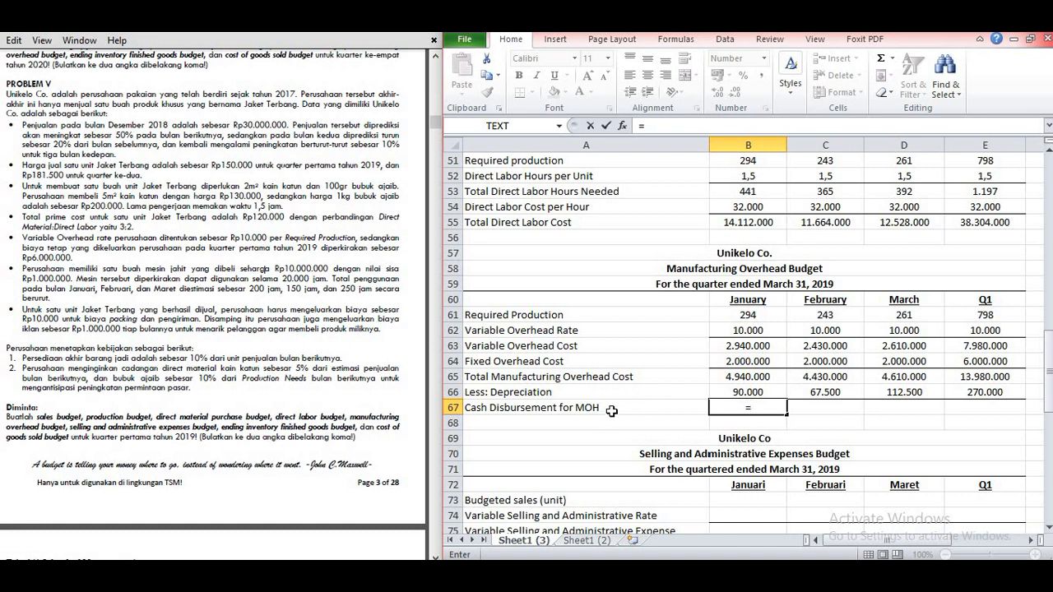
{"action": "left_click", "coordinate": [727, 376]}
{"action": "type", "text": "-"}
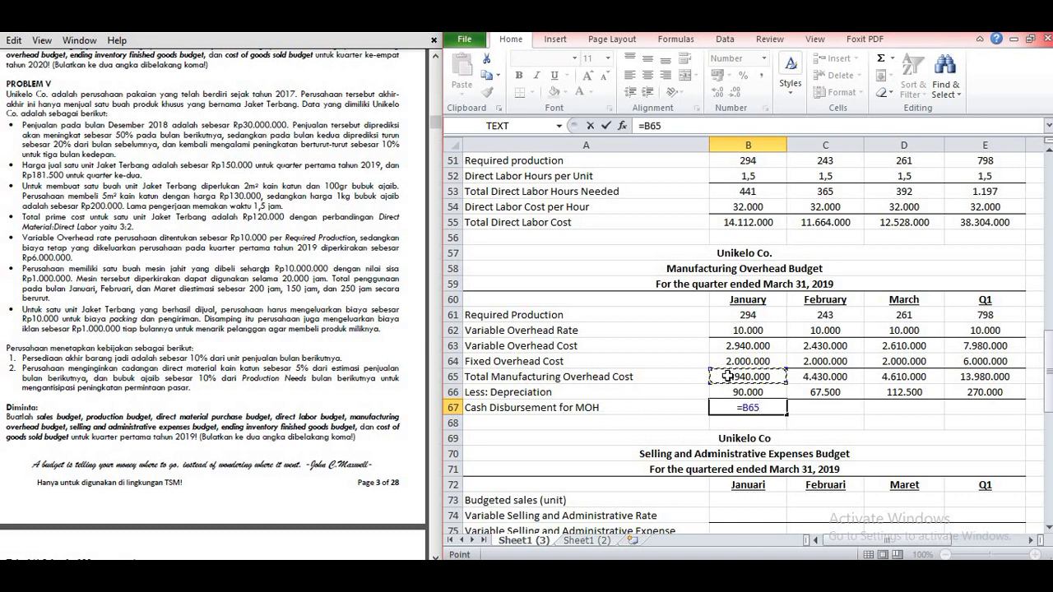
{"action": "left_click", "coordinate": [728, 392]}
{"action": "key", "text": "Return"}
{"action": "left_click", "coordinate": [761, 408]}
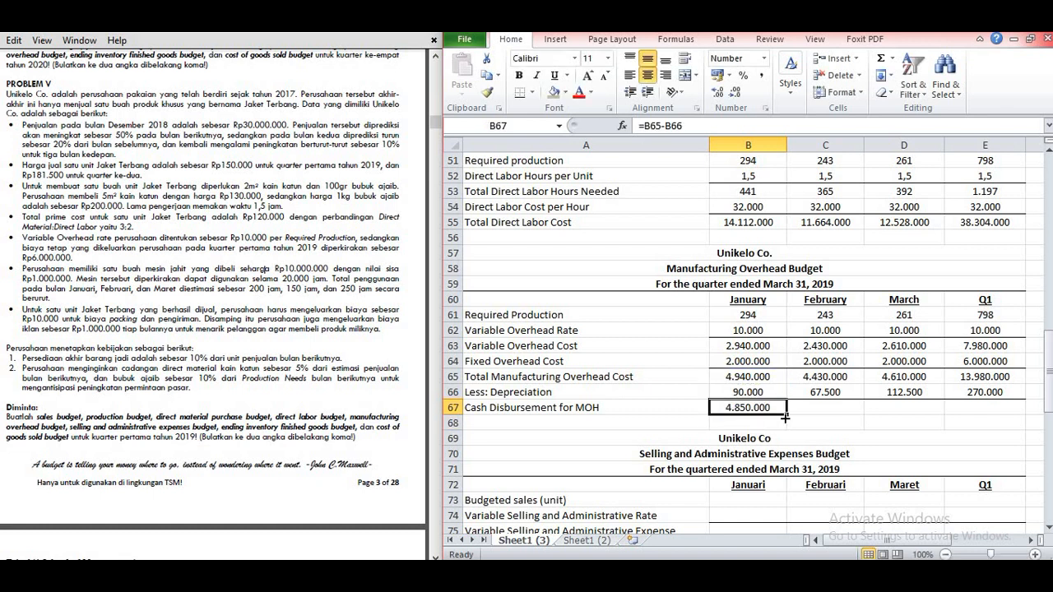
{"action": "left_click_drag", "start_coordinate": [786, 417], "coordinate": [1000, 407]}
{"action": "left_click", "coordinate": [766, 423]}
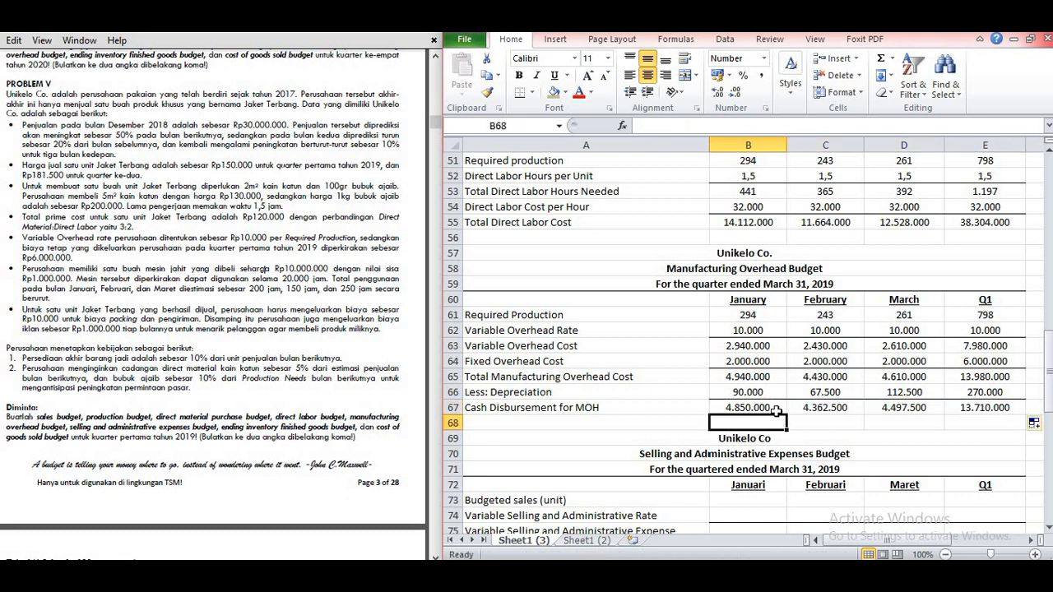
{"action": "left_click", "coordinate": [848, 421]}
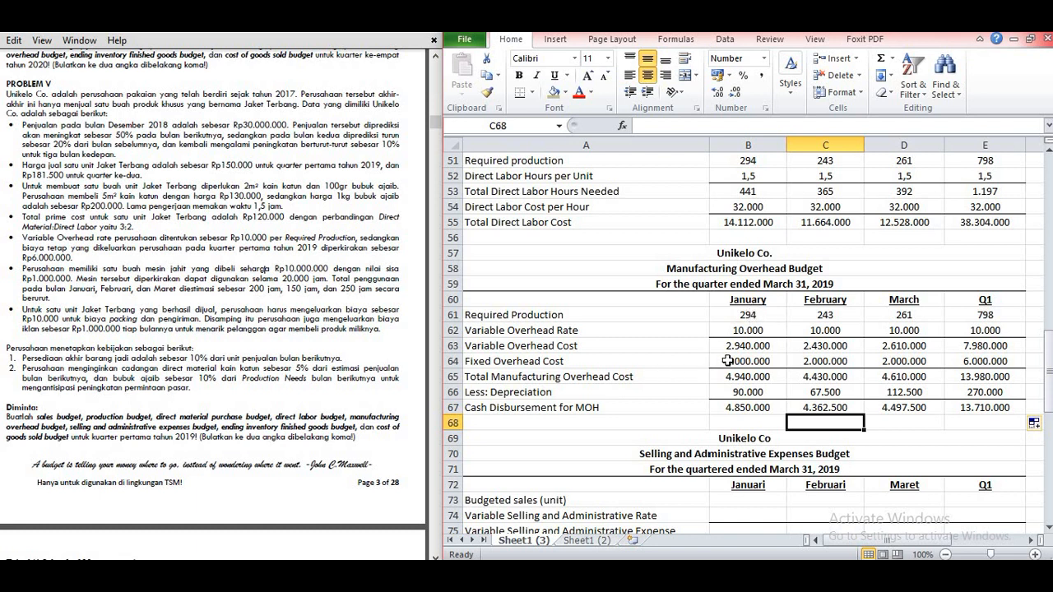
Step: Review the row labels of the Selling and Administrative Expenses Budget, from Budgeted sales (unit) to Total Selling and Administrative Expenses
{"action": "scroll", "coordinate": [727, 360], "scroll_direction": "down", "scroll_amount": 1}
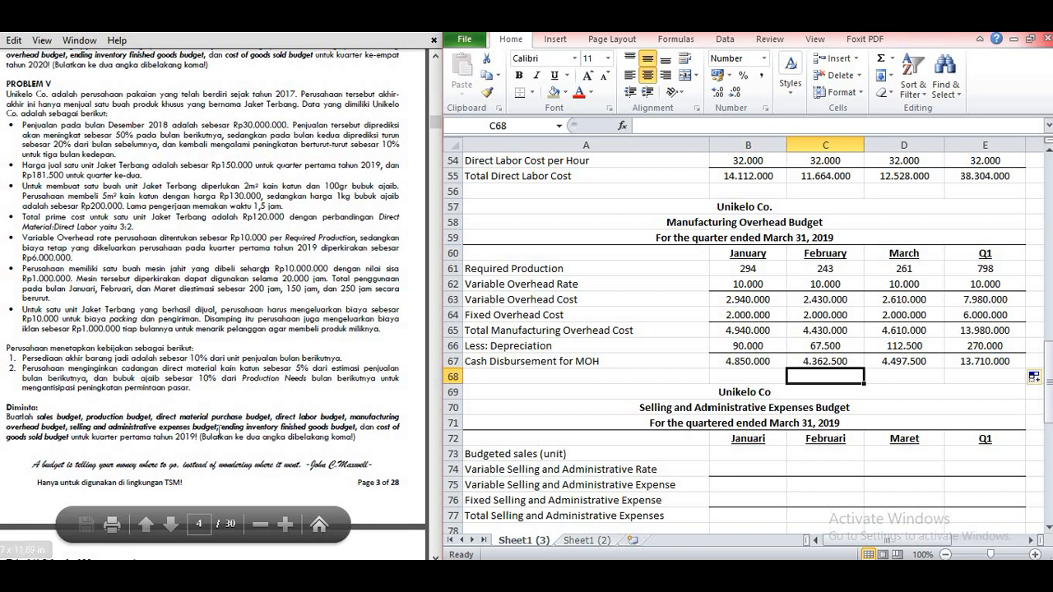
{"action": "scroll", "coordinate": [715, 417], "scroll_direction": "down", "scroll_amount": 2}
{"action": "scroll", "coordinate": [715, 417], "scroll_direction": "down", "scroll_amount": 1}
{"action": "scroll", "coordinate": [709, 403], "scroll_direction": "up", "scroll_amount": 2}
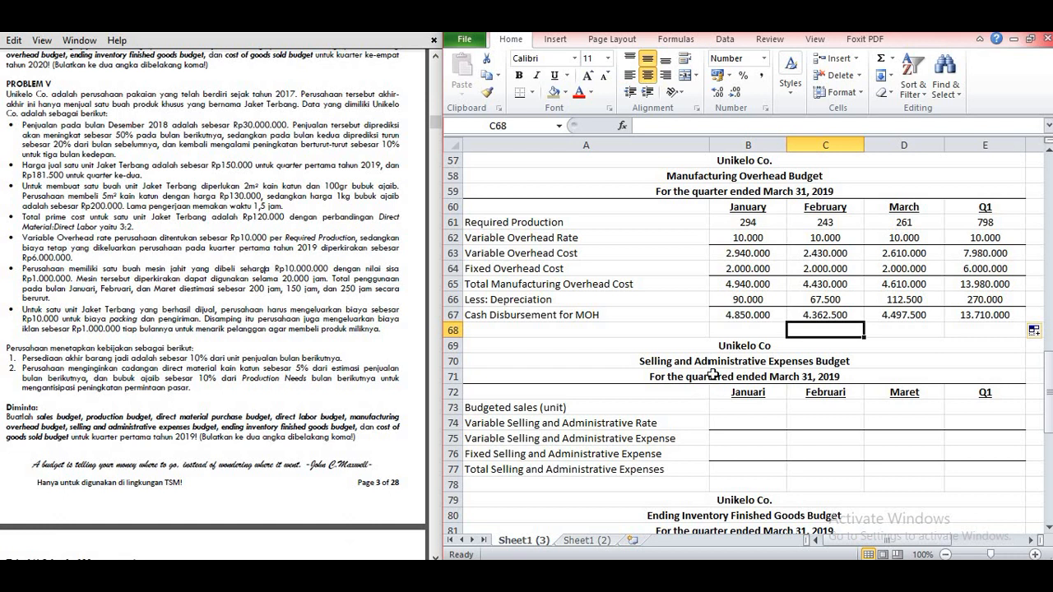
{"action": "left_click", "coordinate": [637, 405]}
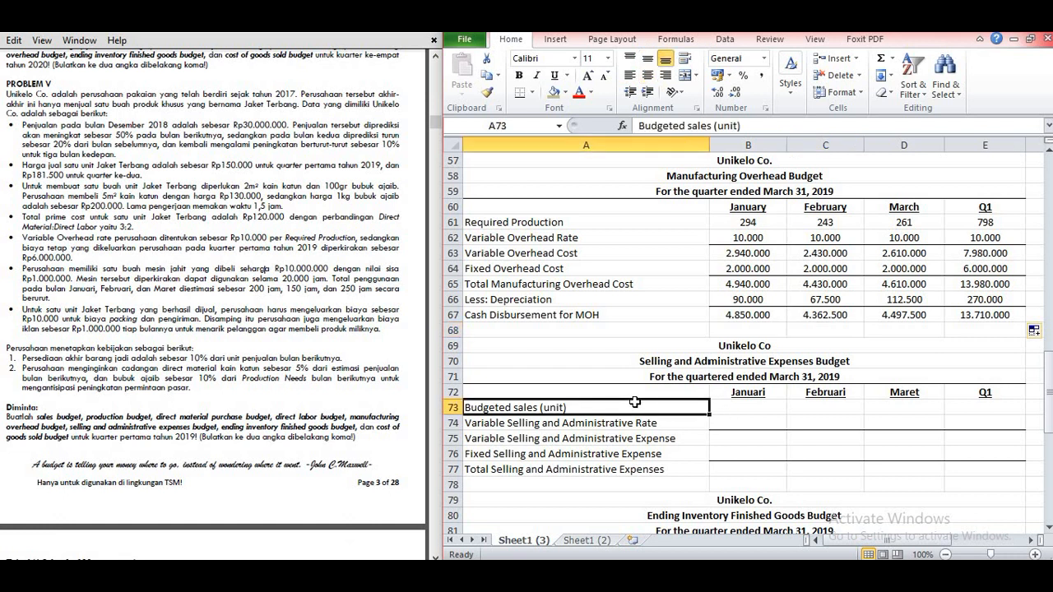
{"action": "scroll", "coordinate": [635, 395], "scroll_direction": "down", "scroll_amount": 1}
{"action": "scroll", "coordinate": [671, 425], "scroll_direction": "up", "scroll_amount": 1}
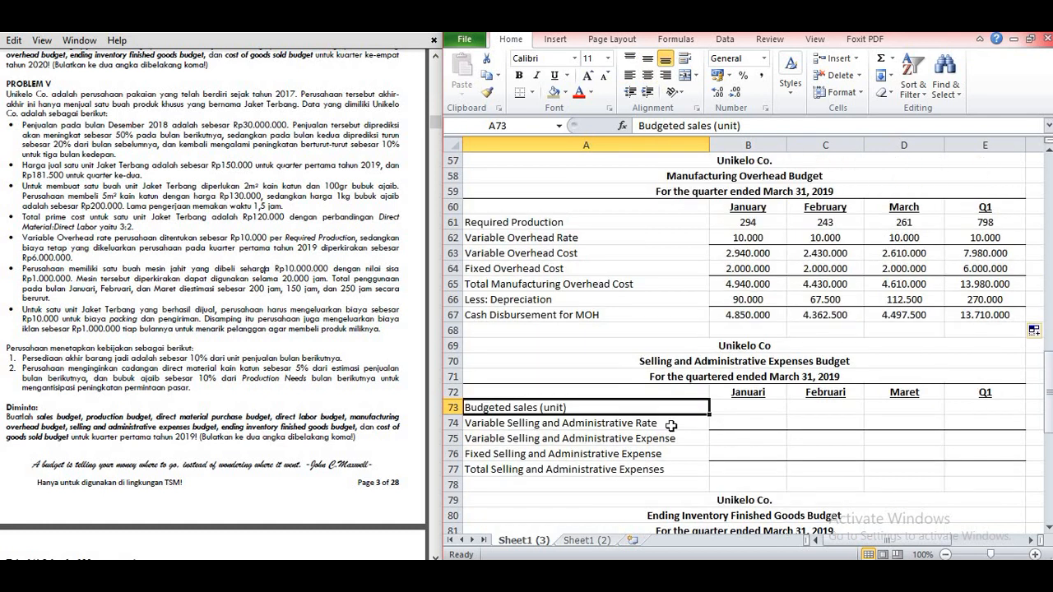
{"action": "left_click", "coordinate": [568, 427]}
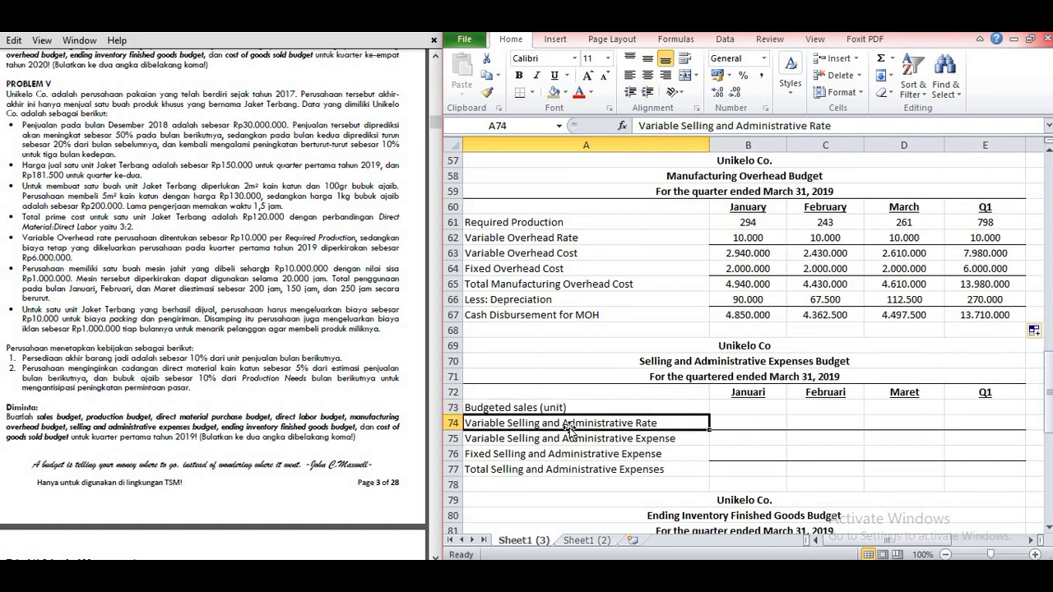
{"action": "left_click", "coordinate": [518, 439]}
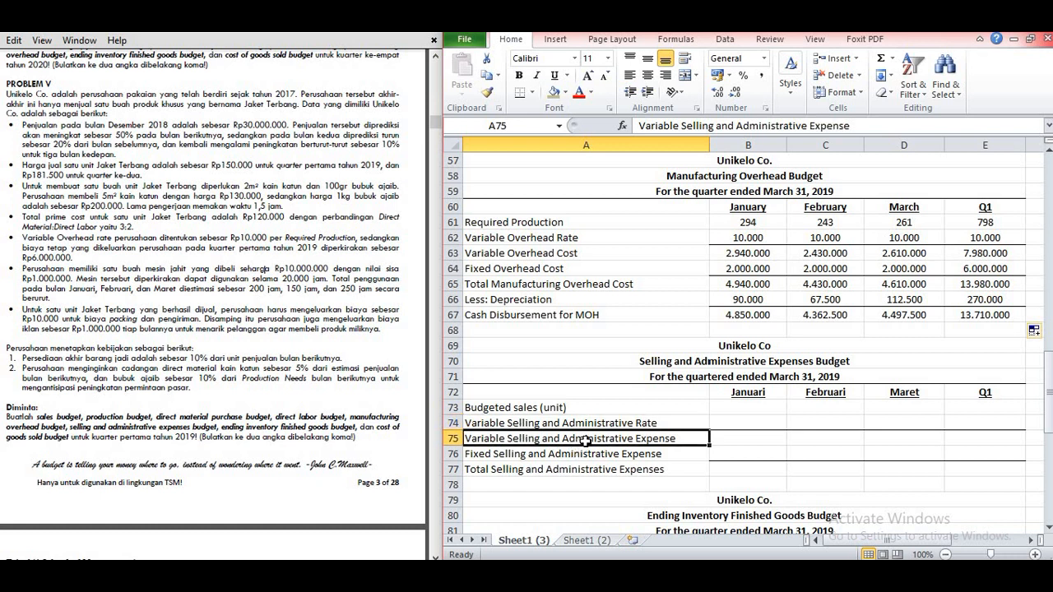
{"action": "left_click", "coordinate": [512, 454]}
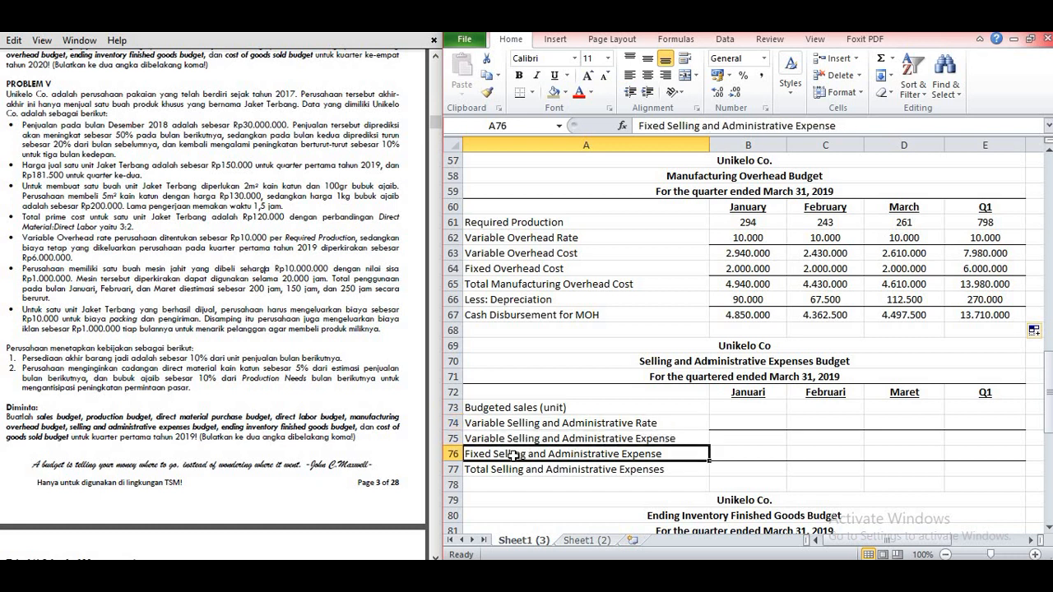
{"action": "left_click", "coordinate": [485, 471]}
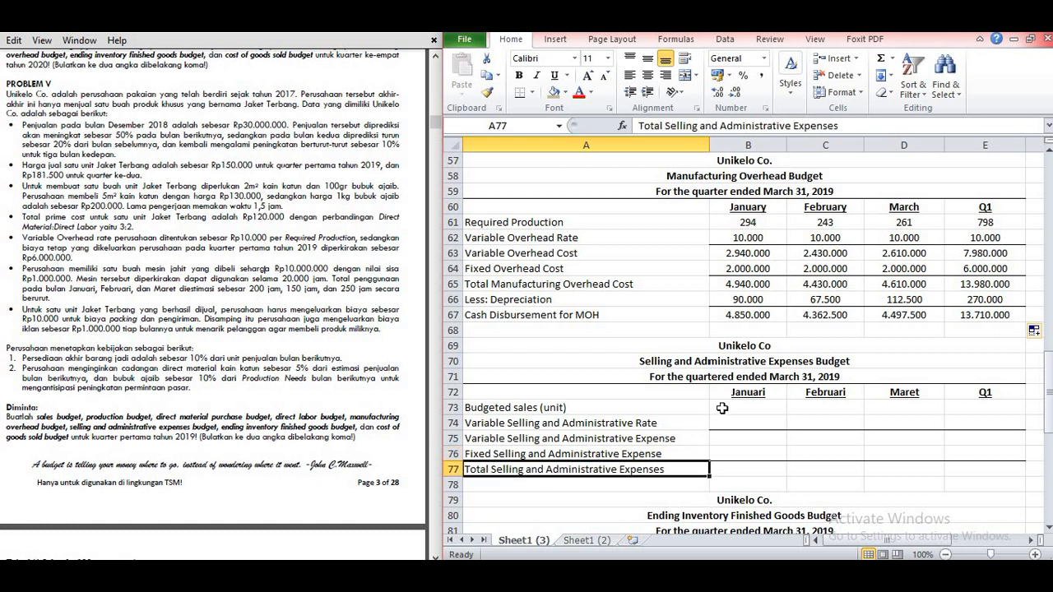
Step: Copy the Budgeted sales (unit) figures from B13:E13 of the Production Budget into B73:E73 of the Selling and Administrative Expenses Budget
{"action": "left_click", "coordinate": [720, 408]}
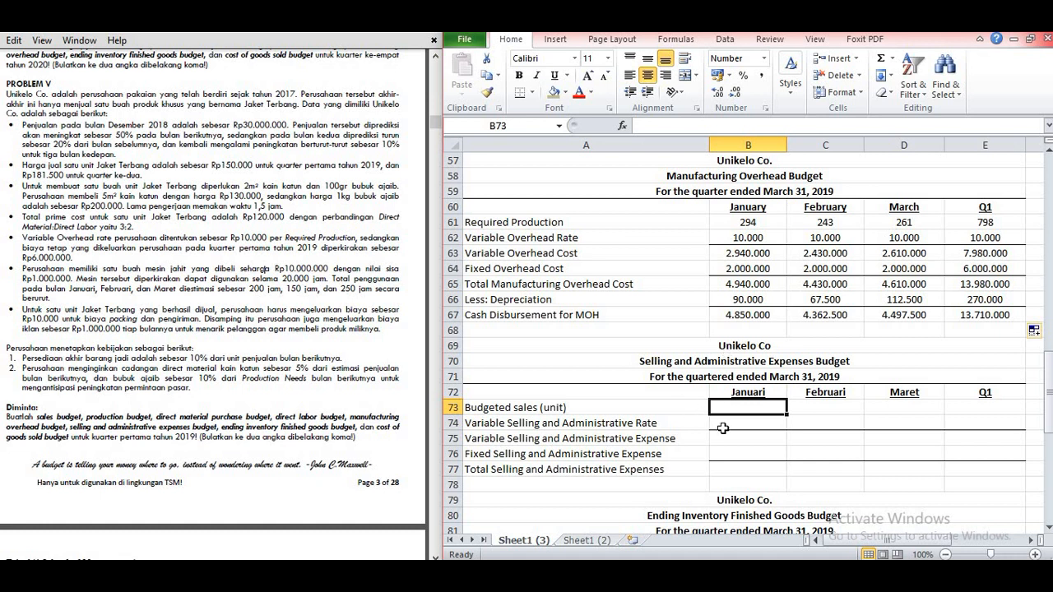
{"action": "scroll", "coordinate": [740, 425], "scroll_direction": "up", "scroll_amount": 15}
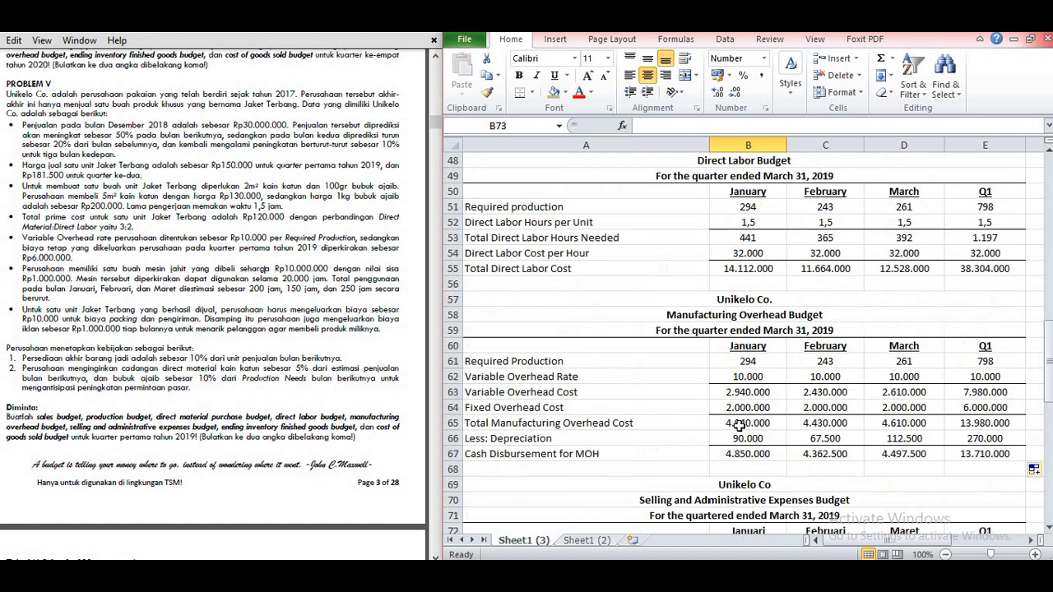
{"action": "scroll", "coordinate": [739, 426], "scroll_direction": "up", "scroll_amount": 4}
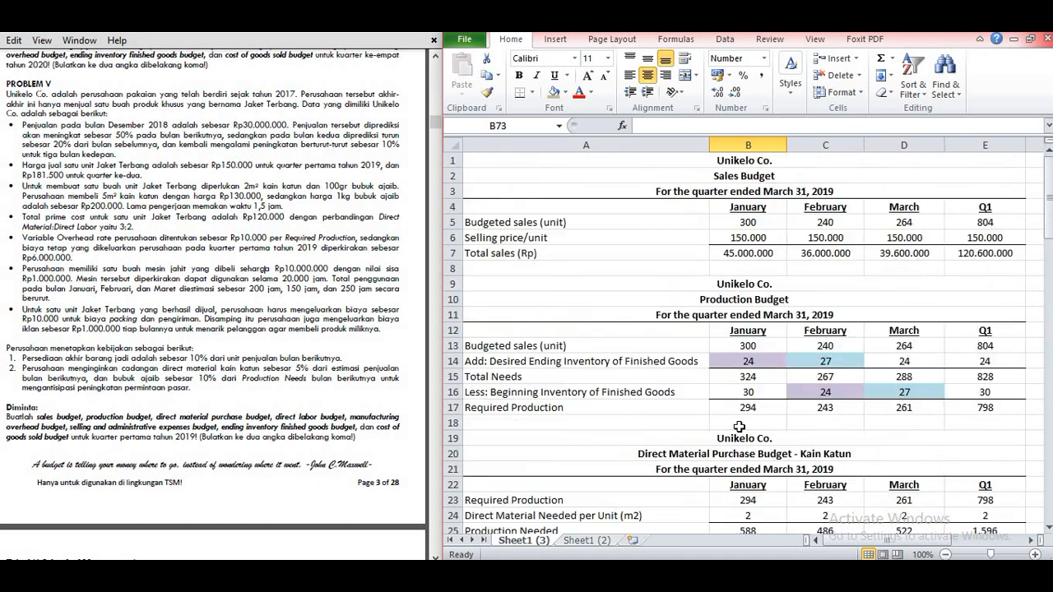
{"action": "left_click", "coordinate": [761, 222]}
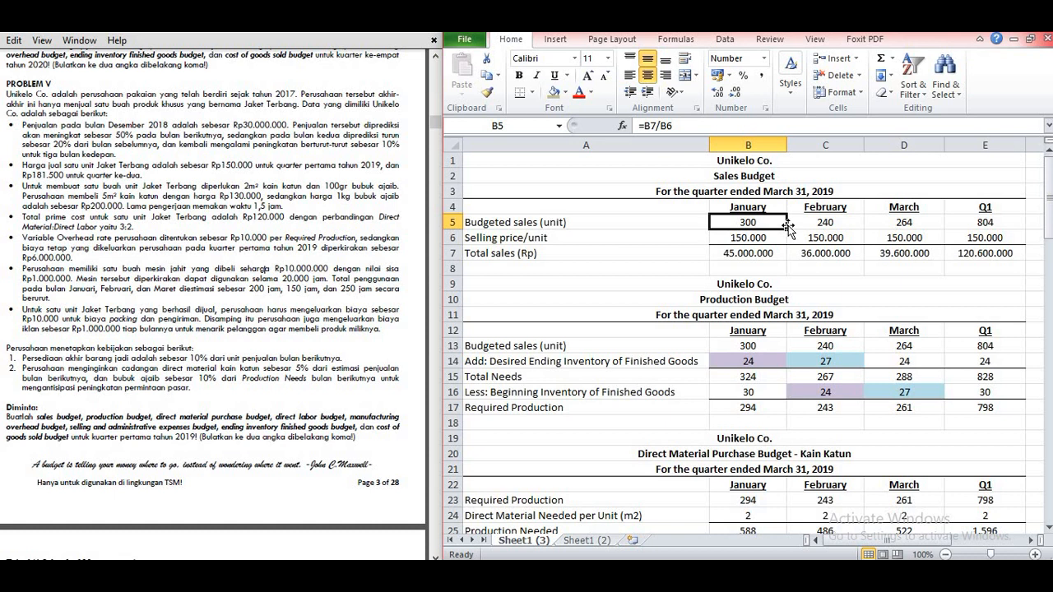
{"action": "left_click_drag", "start_coordinate": [755, 346], "coordinate": [986, 344]}
{"action": "left_click", "coordinate": [487, 75]}
{"action": "scroll", "coordinate": [735, 382], "scroll_direction": "down", "scroll_amount": 9}
{"action": "scroll", "coordinate": [734, 382], "scroll_direction": "down", "scroll_amount": 11}
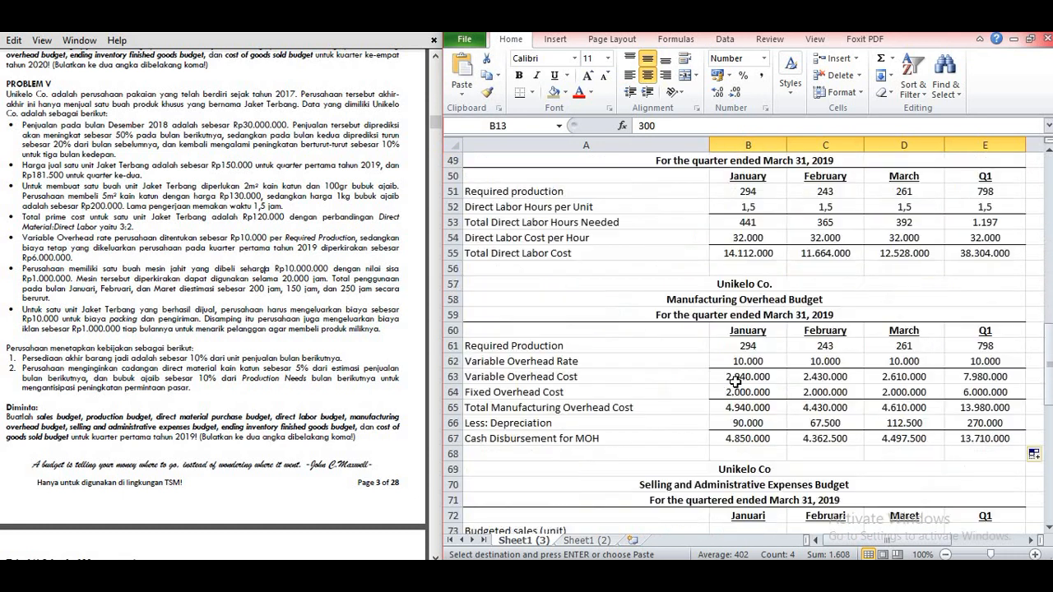
{"action": "left_click", "coordinate": [729, 348]}
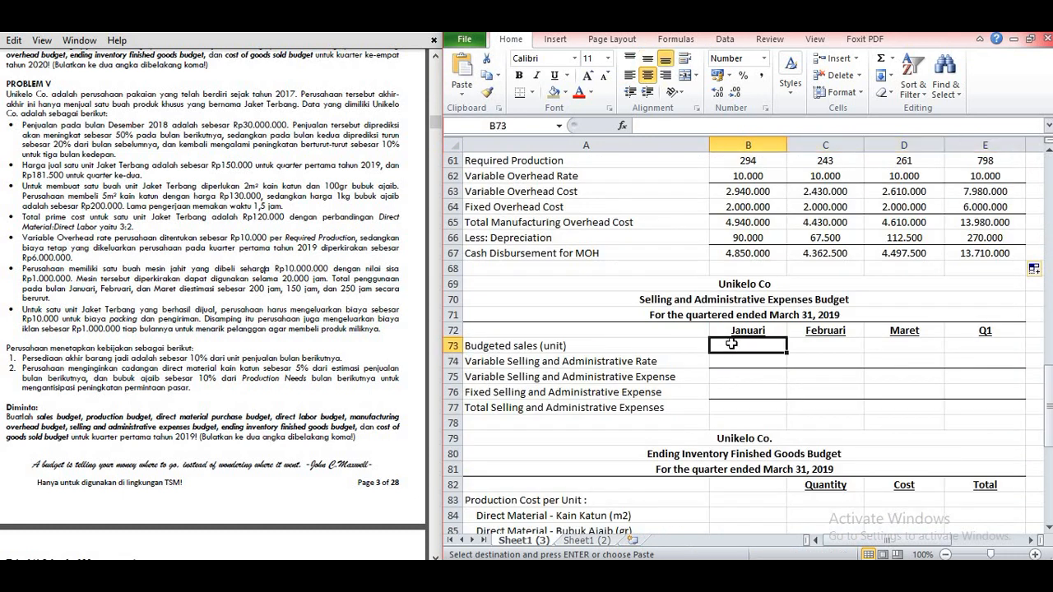
{"action": "key", "text": "Return"}
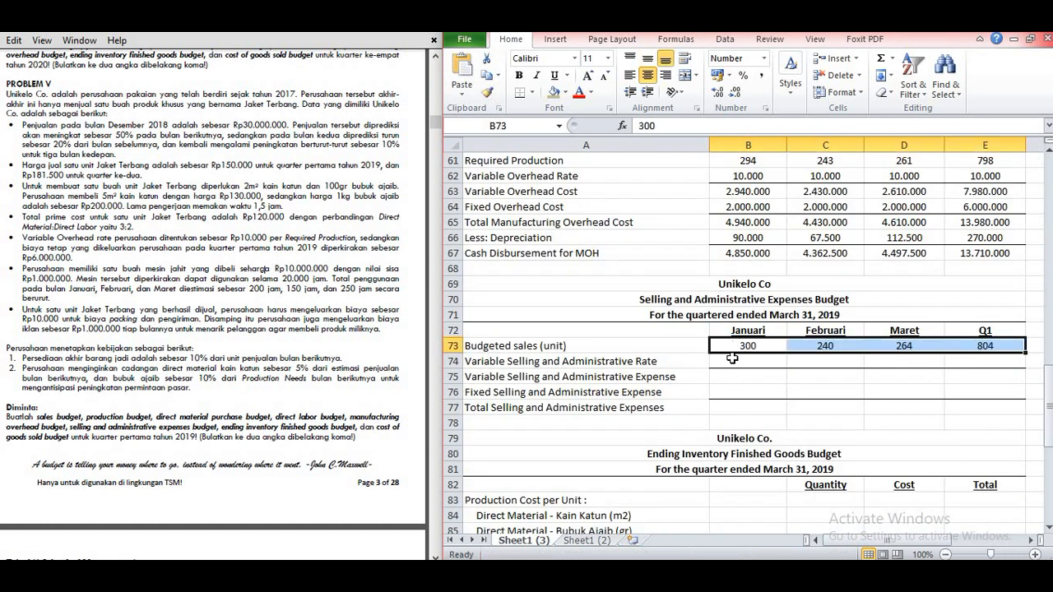
{"action": "left_click", "coordinate": [732, 362]}
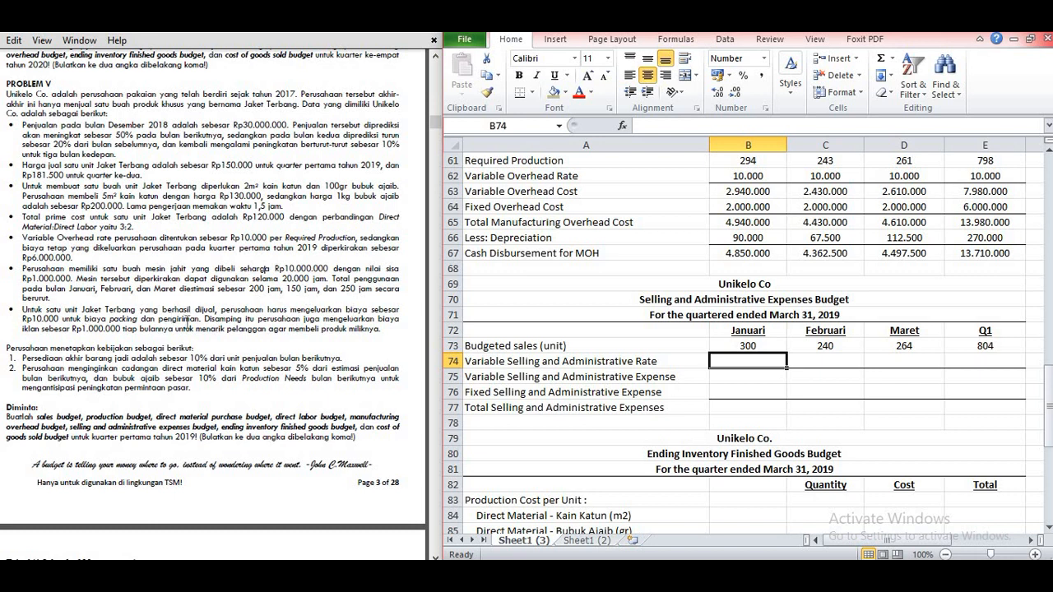
Step: Enter 10000 as the January Variable Selling and Administrative Rate in B74 and copy it across to E74
{"action": "left_click_drag", "start_coordinate": [23, 318], "coordinate": [83, 320]}
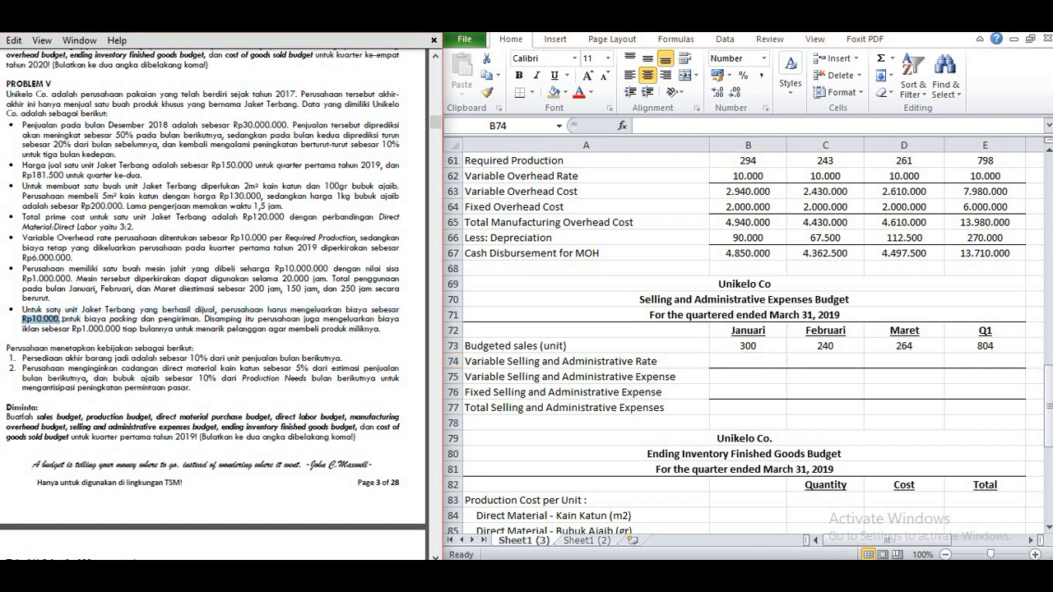
{"action": "left_click_drag", "start_coordinate": [75, 329], "coordinate": [123, 329]}
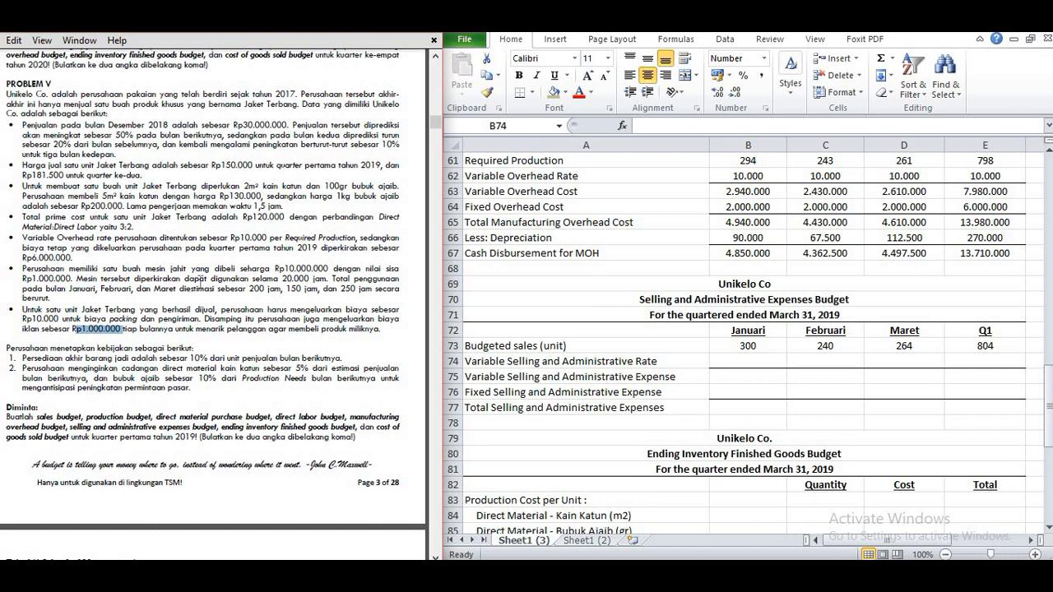
{"action": "left_click", "coordinate": [748, 359]}
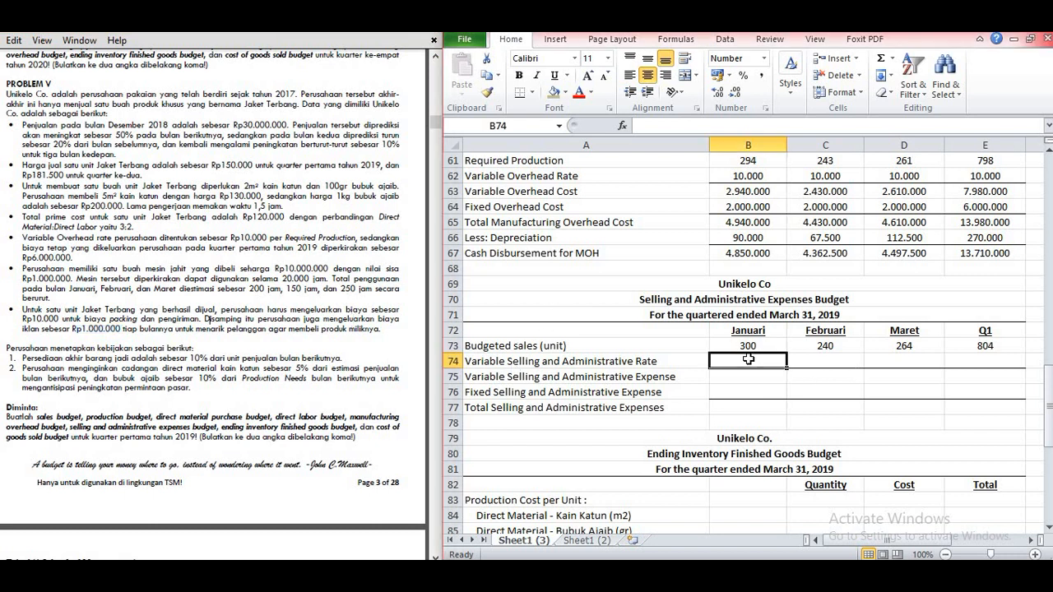
{"action": "type", "text": "10000"}
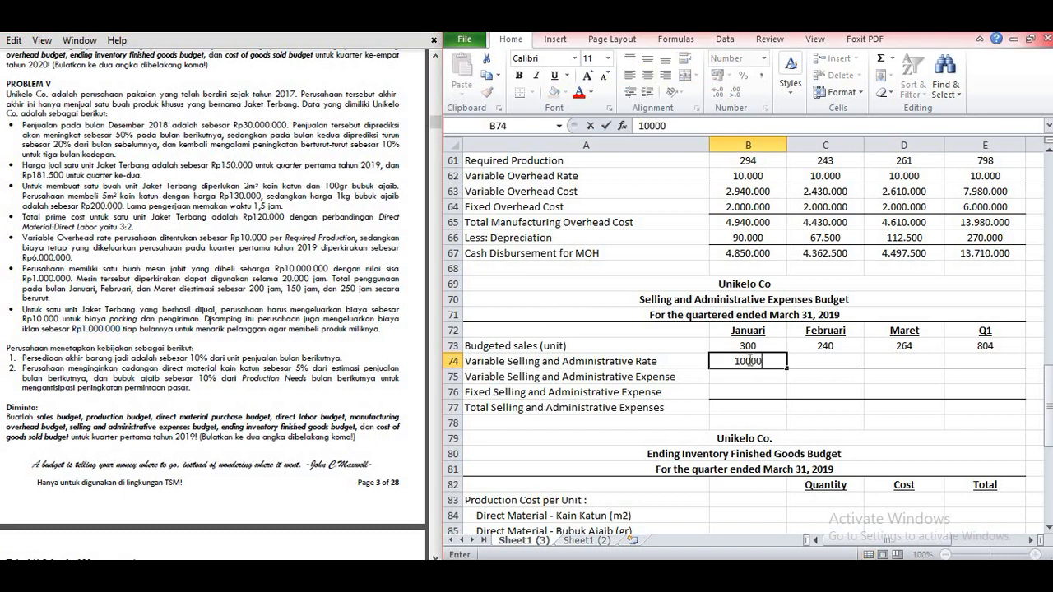
{"action": "key", "text": "Tab"}
{"action": "left_click", "coordinate": [747, 359]}
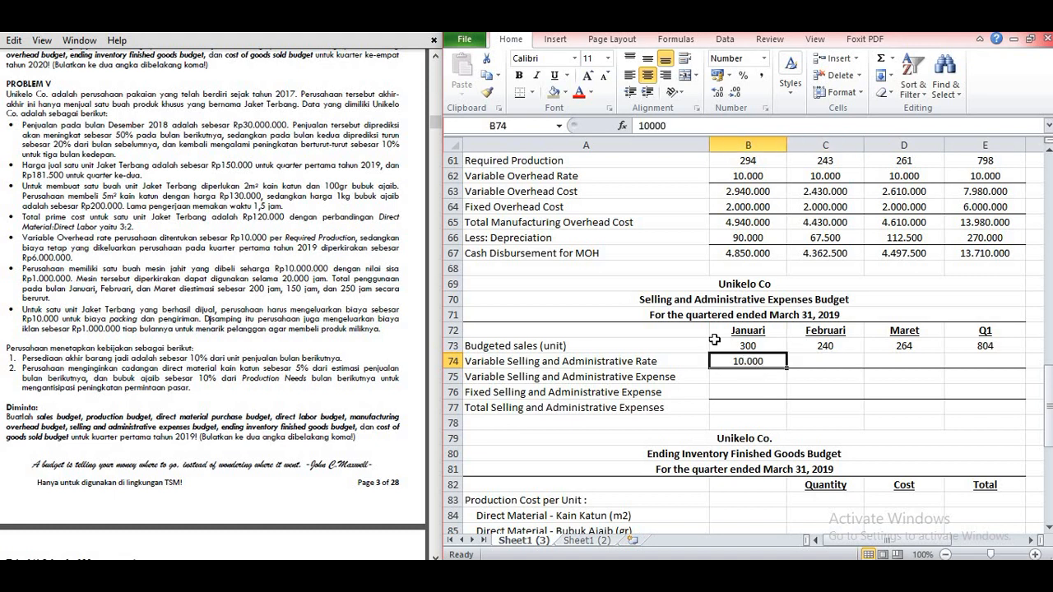
{"action": "left_click_drag", "start_coordinate": [787, 368], "coordinate": [951, 365]}
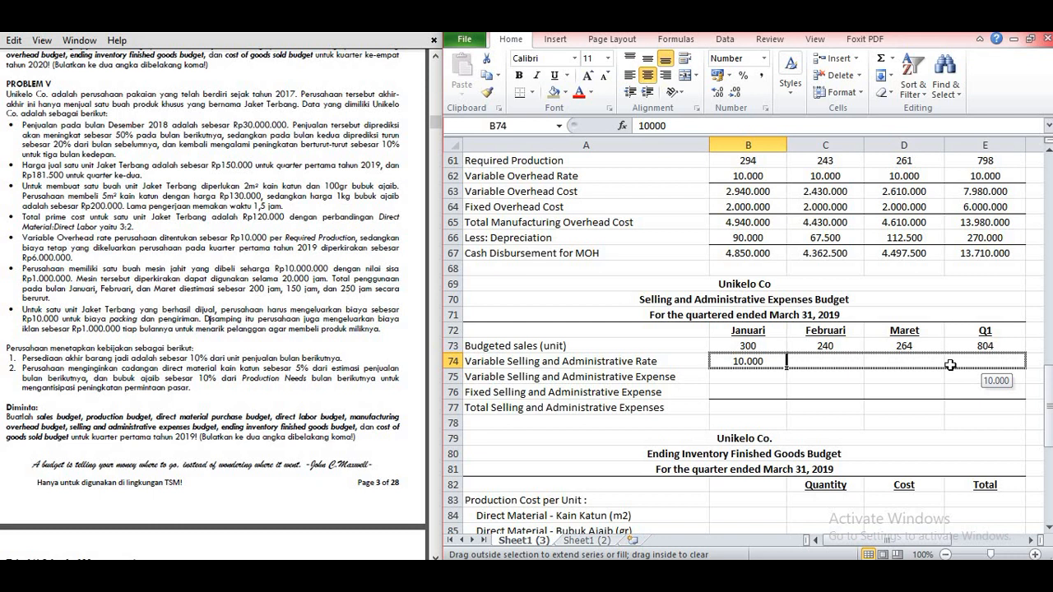
Step: Calculate Variable Selling and Administrative Expense in B75 with =B73*B74 and copy the formula across to E75
{"action": "left_click", "coordinate": [740, 377]}
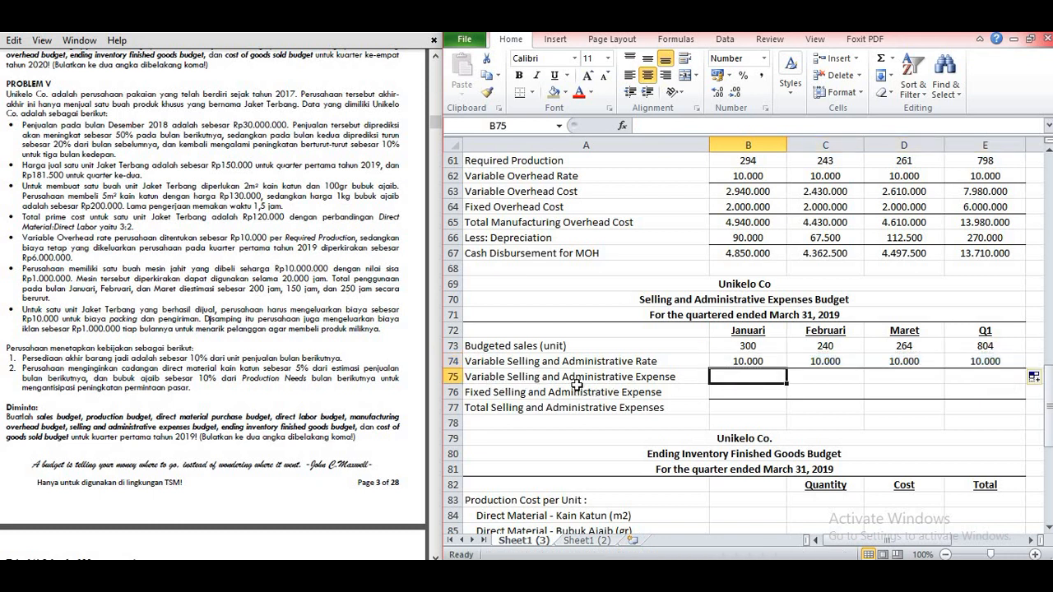
{"action": "type", "text": "="}
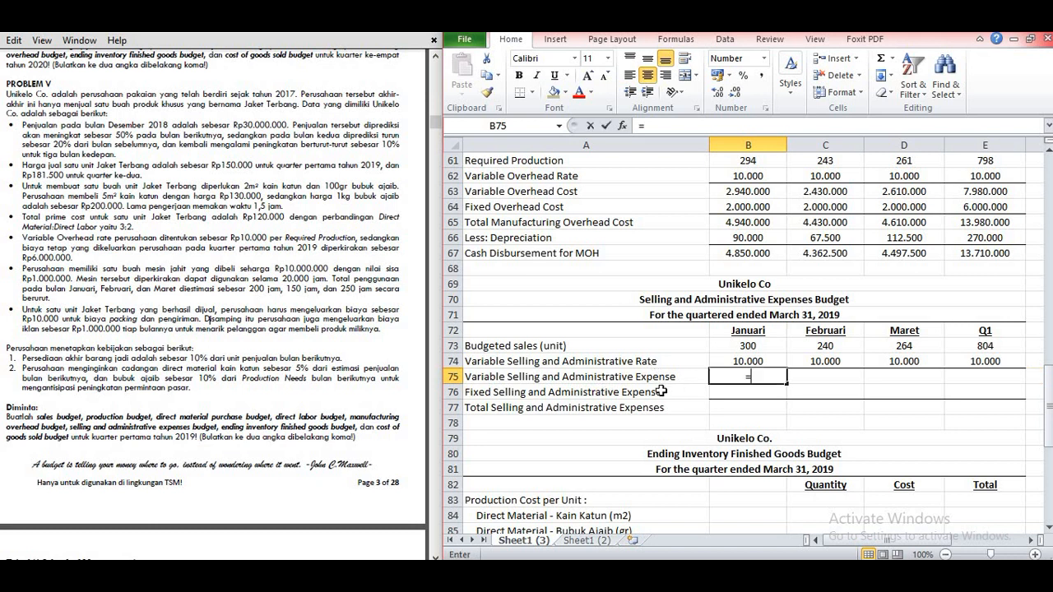
{"action": "left_click", "coordinate": [758, 346]}
{"action": "type", "text": "*"}
{"action": "left_click", "coordinate": [765, 360]}
{"action": "key", "text": "Return"}
{"action": "left_click", "coordinate": [775, 380]}
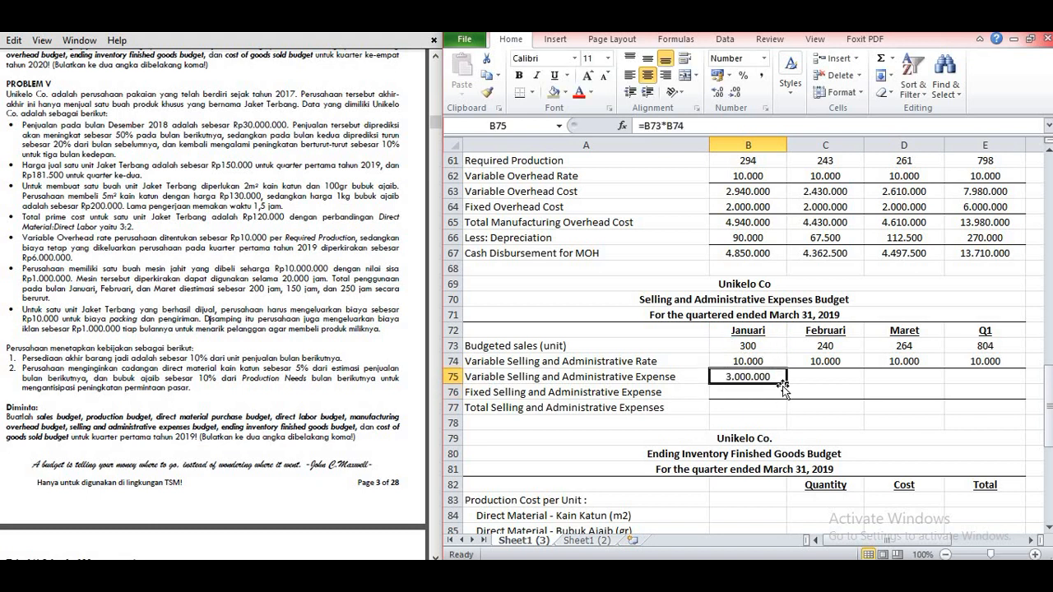
{"action": "left_click_drag", "start_coordinate": [787, 385], "coordinate": [991, 376]}
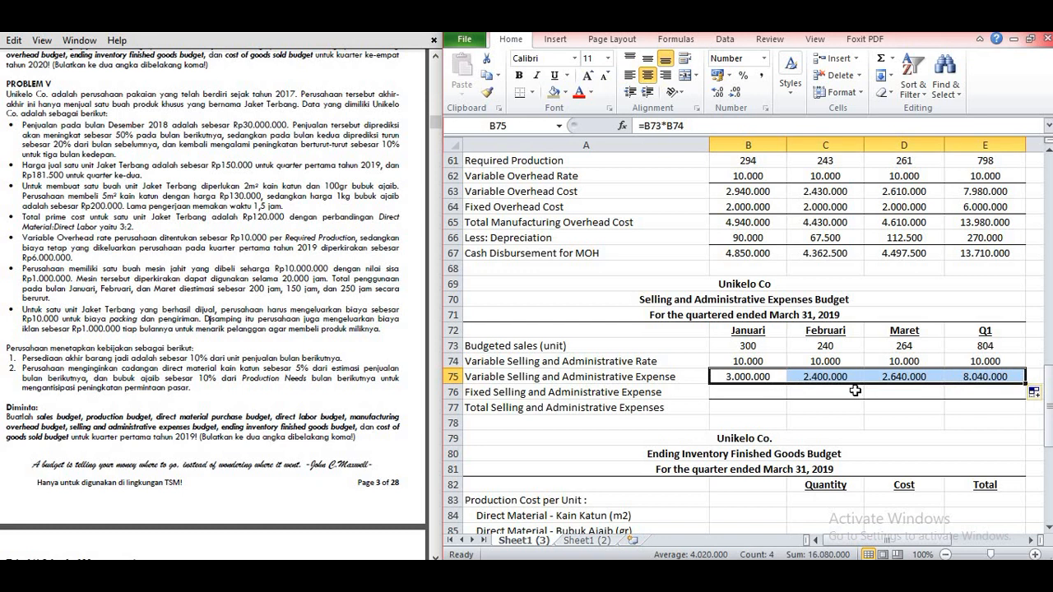
Step: Enter 1000000 as the Fixed Selling and Administrative Expense in B76 and copy it across to D76
{"action": "left_click", "coordinate": [769, 394]}
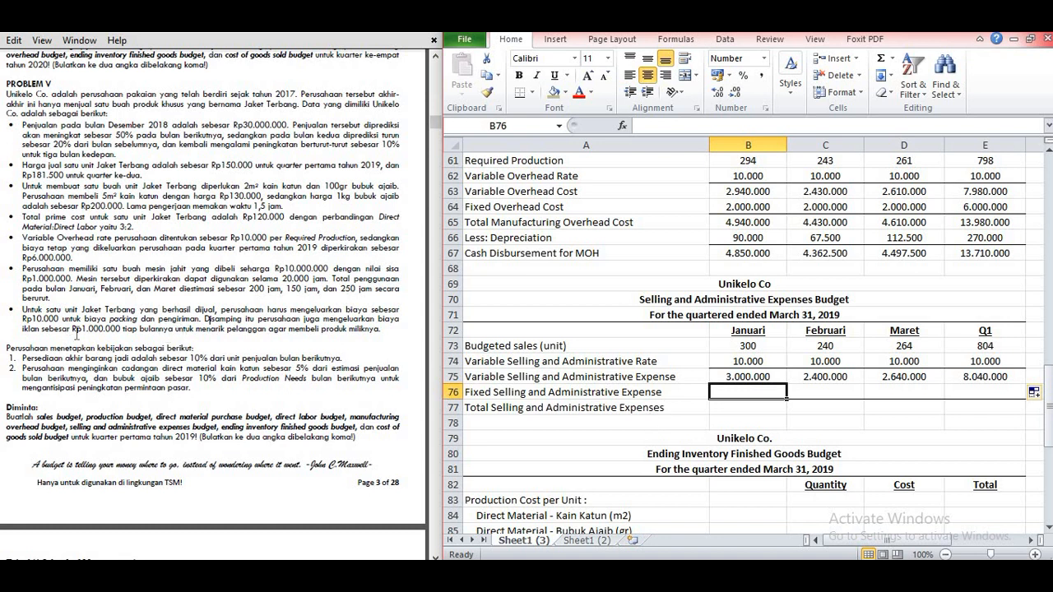
{"action": "type", "text": "1000000"}
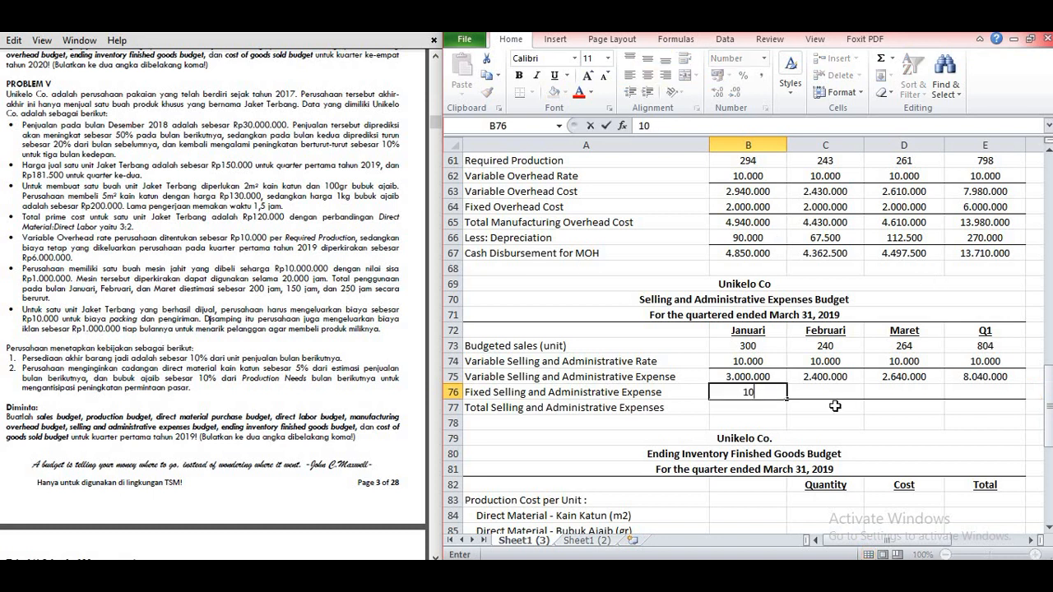
{"action": "left_click", "coordinate": [786, 400]}
{"action": "left_click_drag", "start_coordinate": [814, 401], "coordinate": [922, 393]}
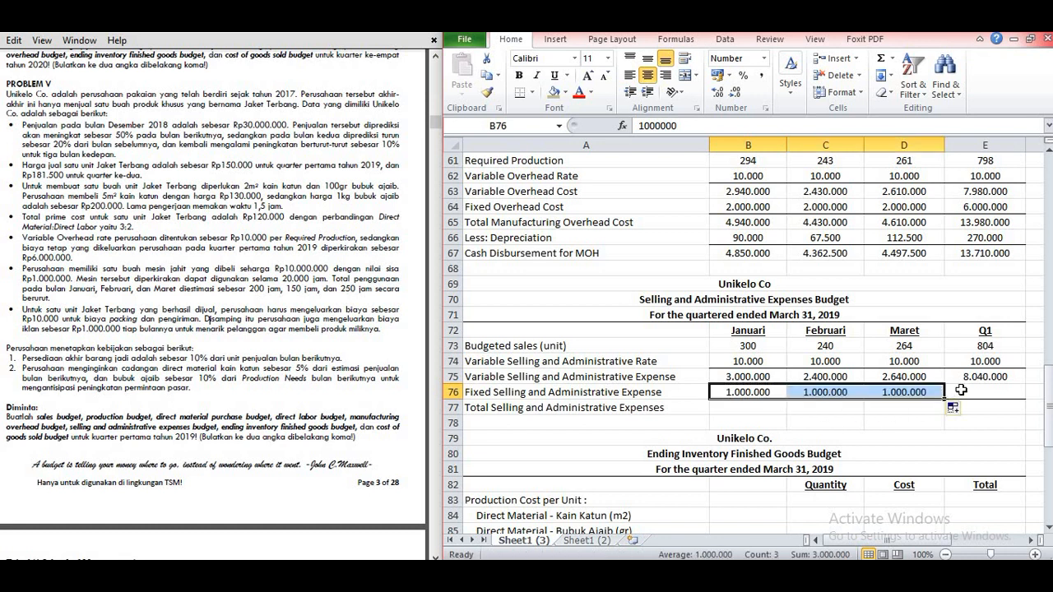
Step: Total the Q1 Fixed Selling and Administrative Expense in E76 by summing B76:D76
{"action": "left_click", "coordinate": [960, 391]}
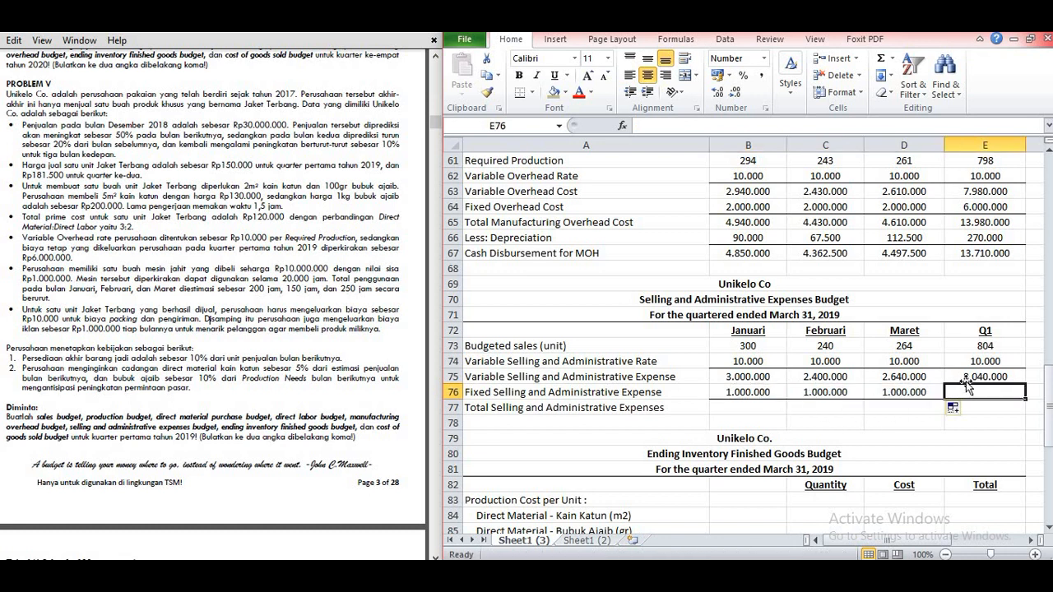
{"action": "type", "text": "=sum("}
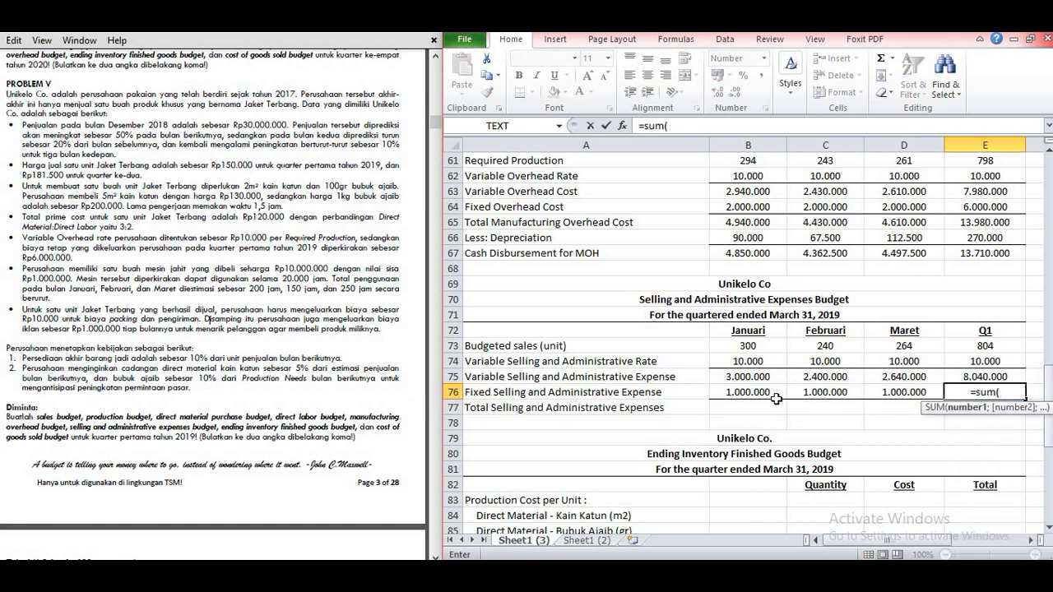
{"action": "left_click_drag", "start_coordinate": [775, 398], "coordinate": [894, 391]}
{"action": "key", "text": "Return"}
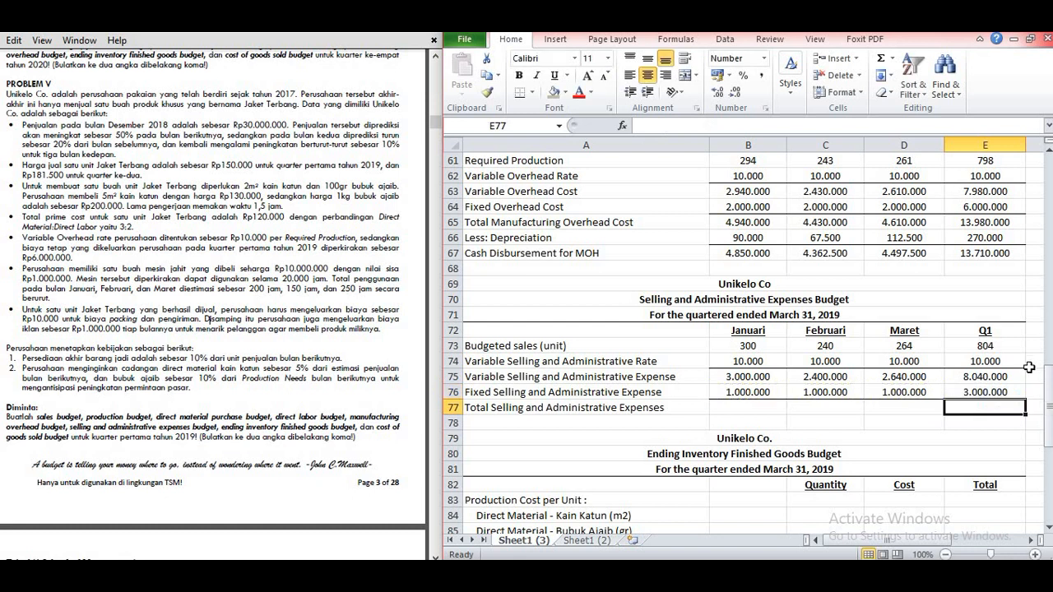
Step: Calculate Total Selling and Administrative Expenses in B77 with =B75+B76 and copy the formula across to E77
{"action": "left_click", "coordinate": [745, 409]}
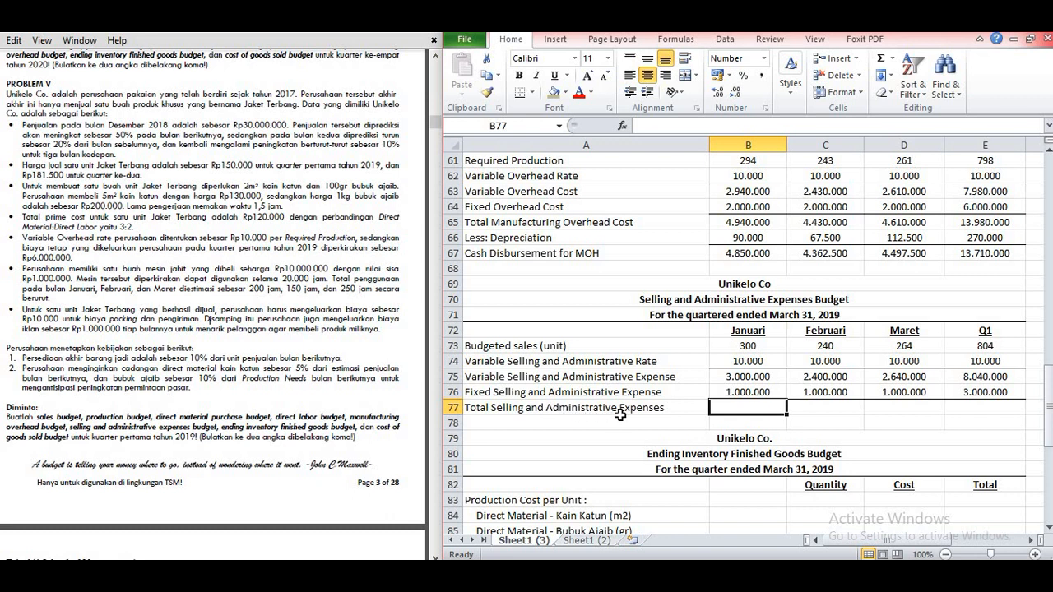
{"action": "type", "text": "="}
{"action": "left_click", "coordinate": [749, 376]}
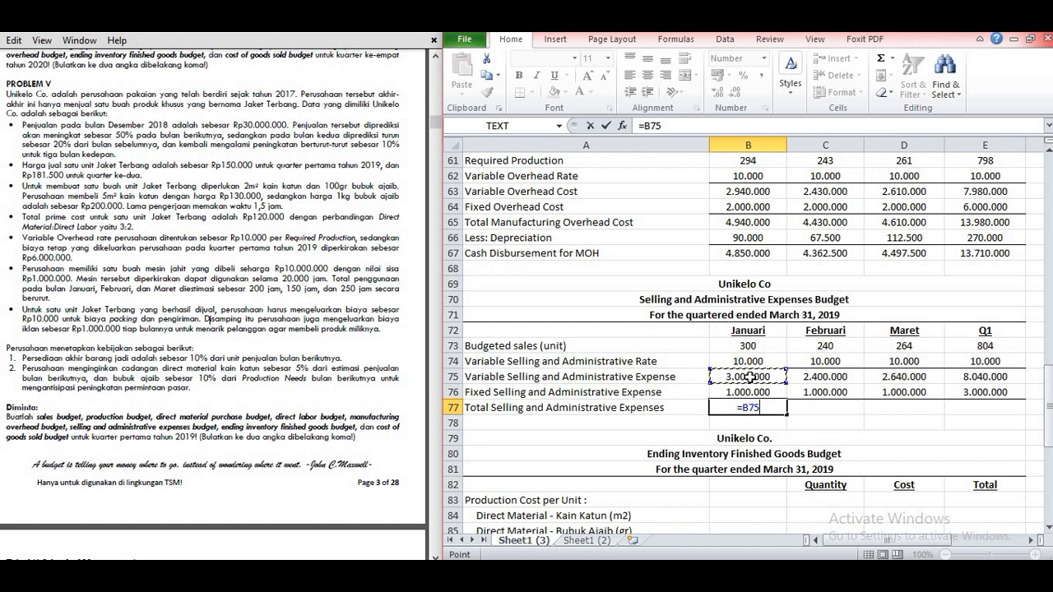
{"action": "type", "text": "+"}
{"action": "left_click", "coordinate": [740, 392]}
{"action": "key", "text": "Return"}
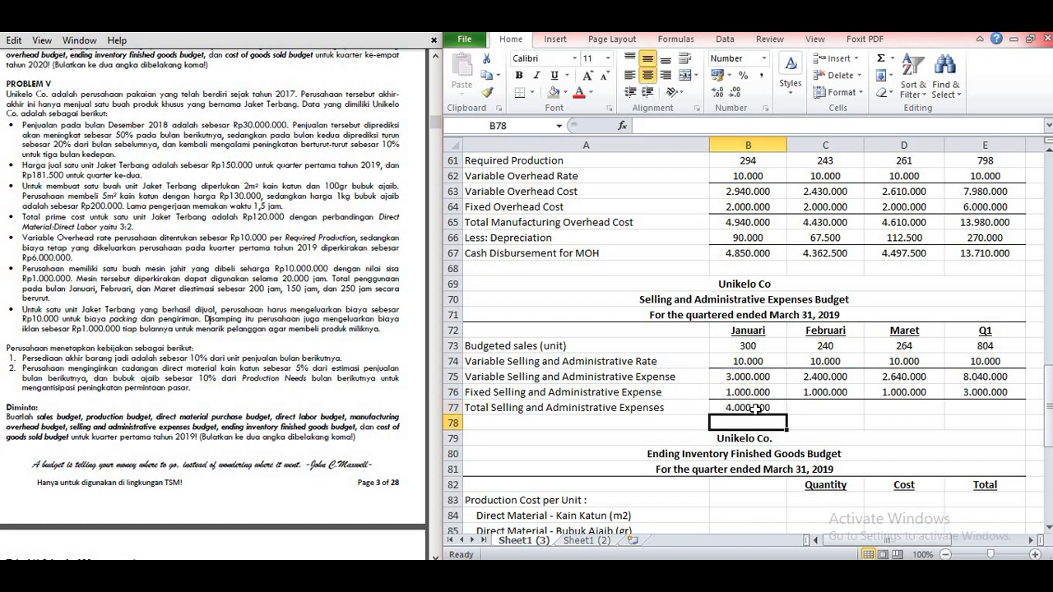
{"action": "left_click", "coordinate": [755, 407]}
{"action": "left_click_drag", "start_coordinate": [787, 414], "coordinate": [991, 408]}
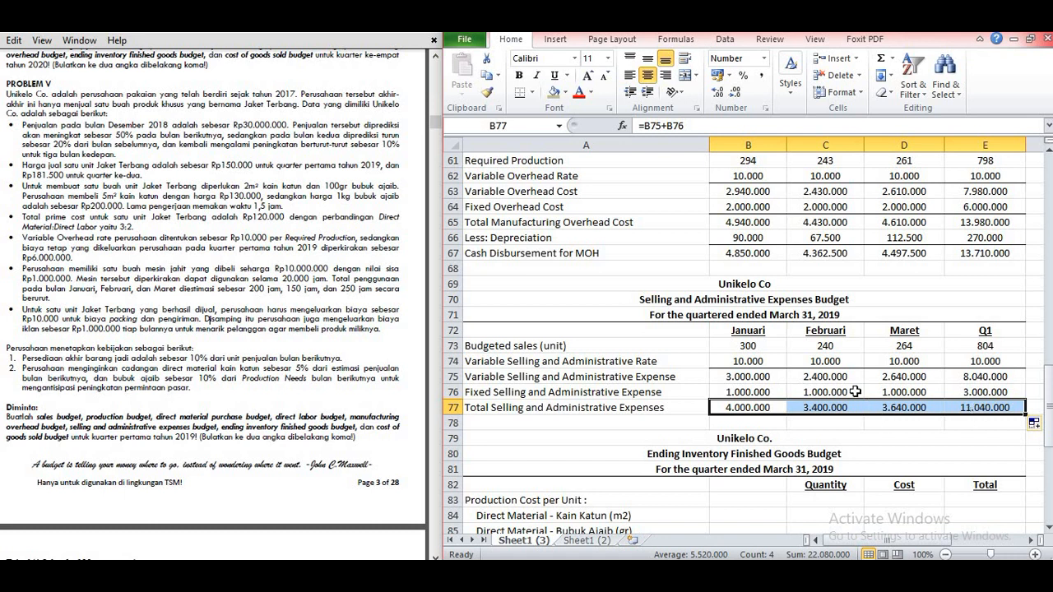
{"action": "left_click", "coordinate": [732, 422]}
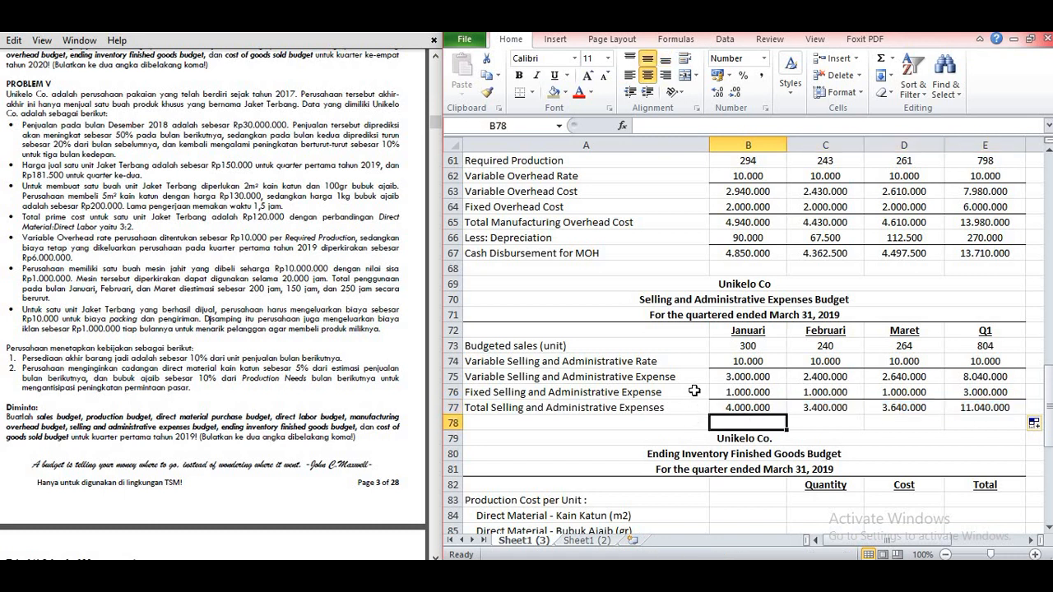
Step: Enter the direct material quantities per unit in the Ending Inventory Finished Goods Budget: 2 for Kain Katun in C84 and 100 for Bubuk Ajaib in C85
{"action": "scroll", "coordinate": [693, 388], "scroll_direction": "down", "scroll_amount": 2}
{"action": "scroll", "coordinate": [691, 379], "scroll_direction": "down", "scroll_amount": 2}
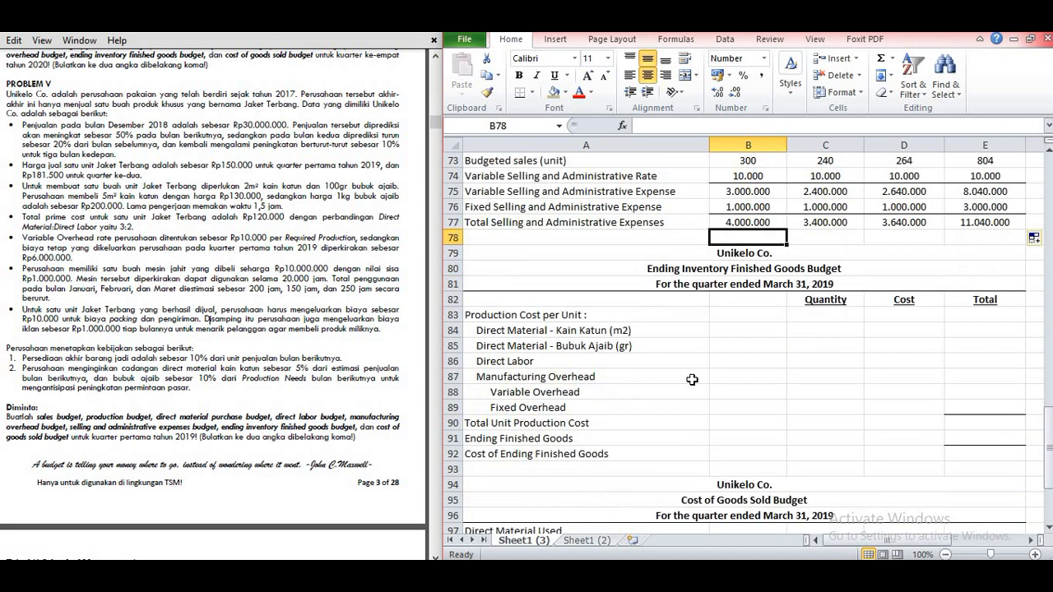
{"action": "scroll", "coordinate": [692, 379], "scroll_direction": "down", "scroll_amount": 1}
{"action": "scroll", "coordinate": [691, 380], "scroll_direction": "up", "scroll_amount": 1}
{"action": "left_click", "coordinate": [528, 316]}
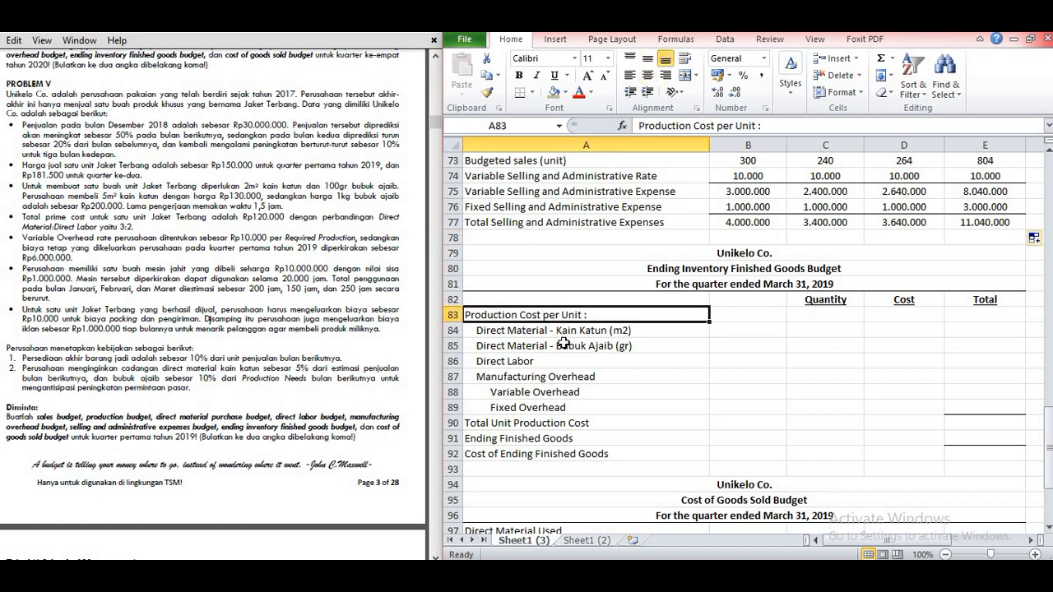
{"action": "left_click", "coordinate": [565, 332]}
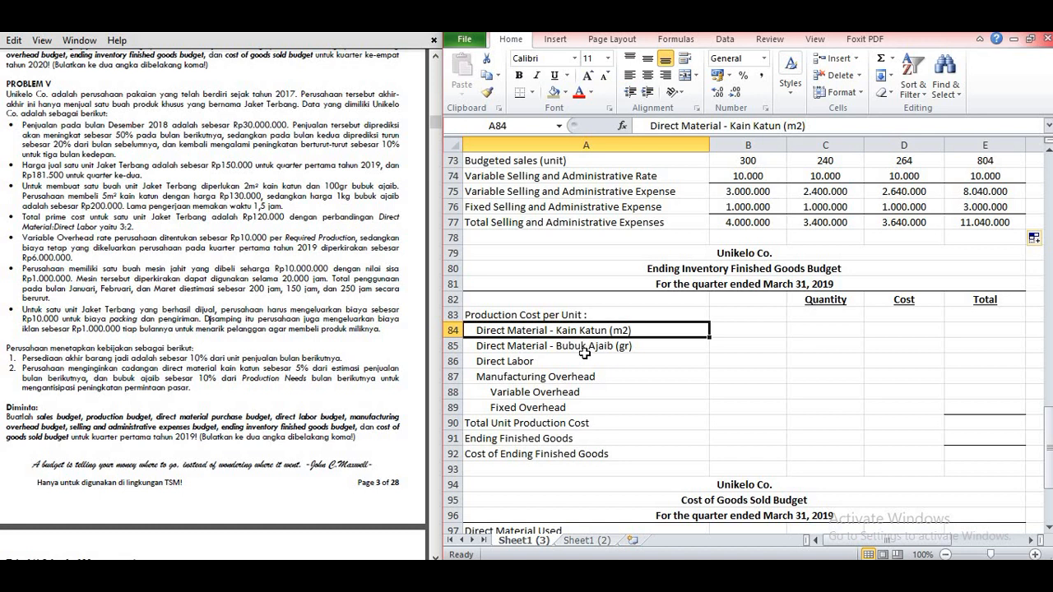
{"action": "left_click", "coordinate": [820, 332]}
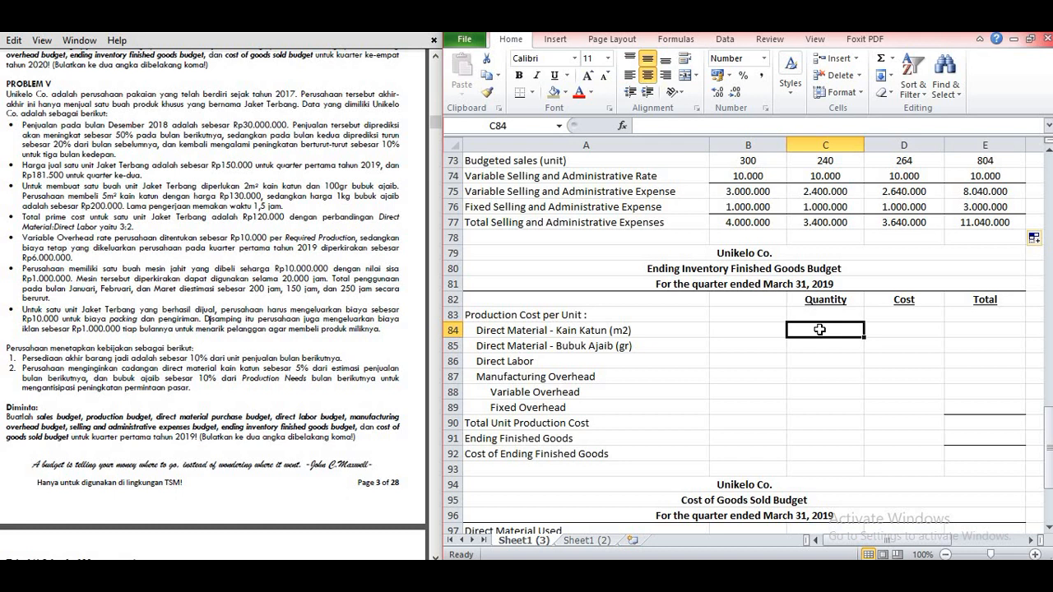
{"action": "type", "text": "2"}
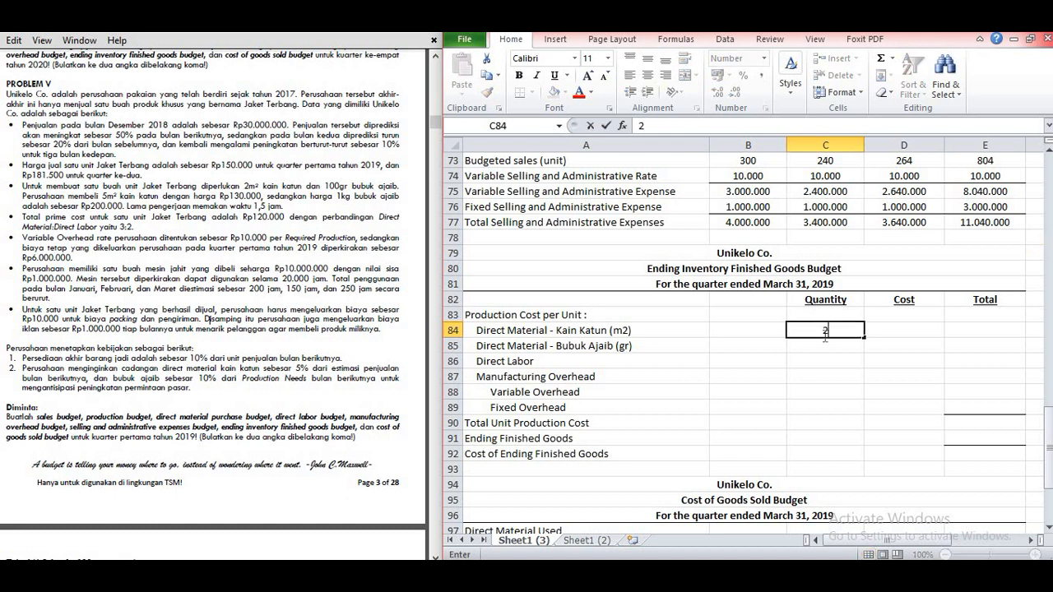
{"action": "key", "text": "Return"}
{"action": "type", "text": "100"}
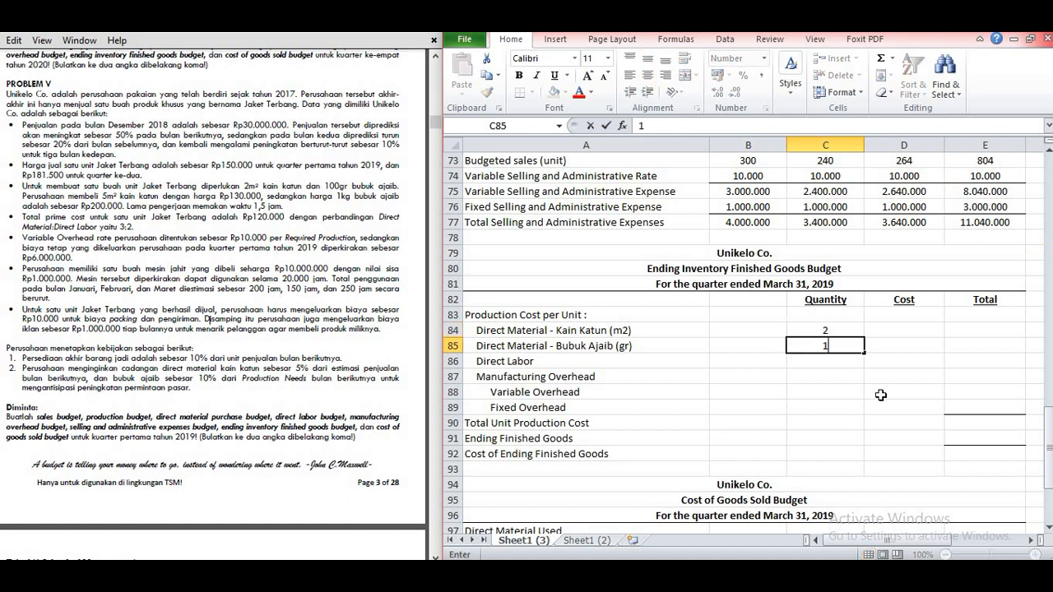
Step: Look up the direct material unit costs in the purchase budgets and enter 26000 for Kain Katun in D84 and 200 for Bubuk Ajaib in D85
{"action": "left_click", "coordinate": [889, 329]}
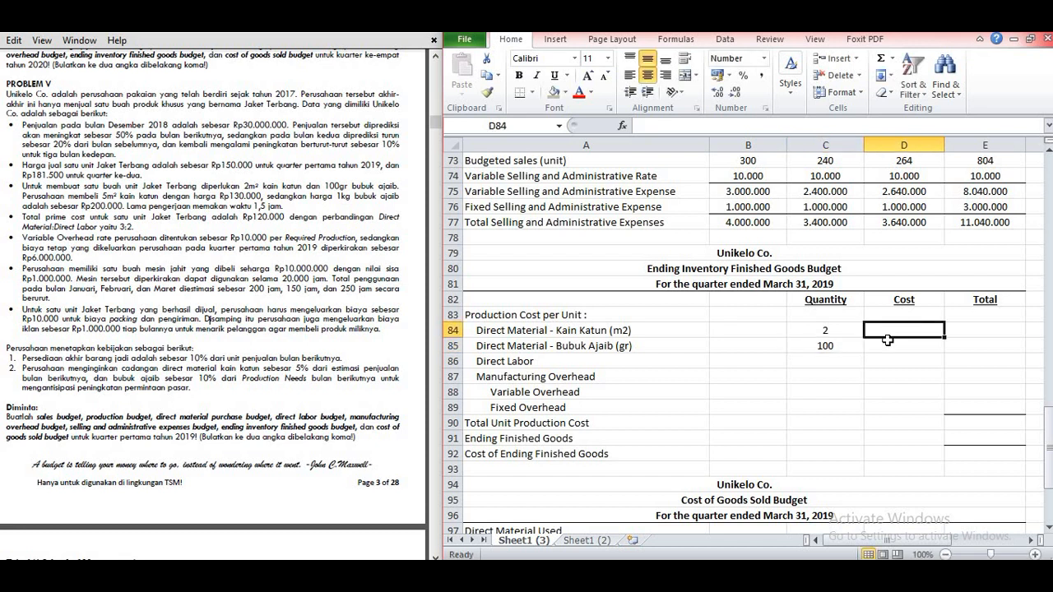
{"action": "scroll", "coordinate": [886, 348], "scroll_direction": "up", "scroll_amount": 3}
{"action": "scroll", "coordinate": [887, 348], "scroll_direction": "up", "scroll_amount": 1}
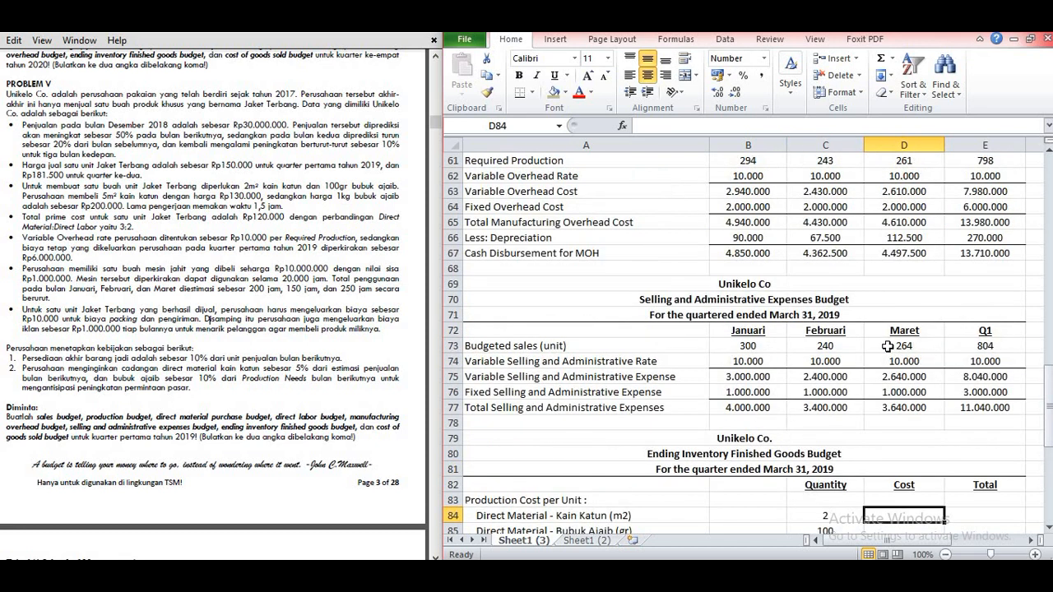
{"action": "scroll", "coordinate": [887, 346], "scroll_direction": "up", "scroll_amount": 10}
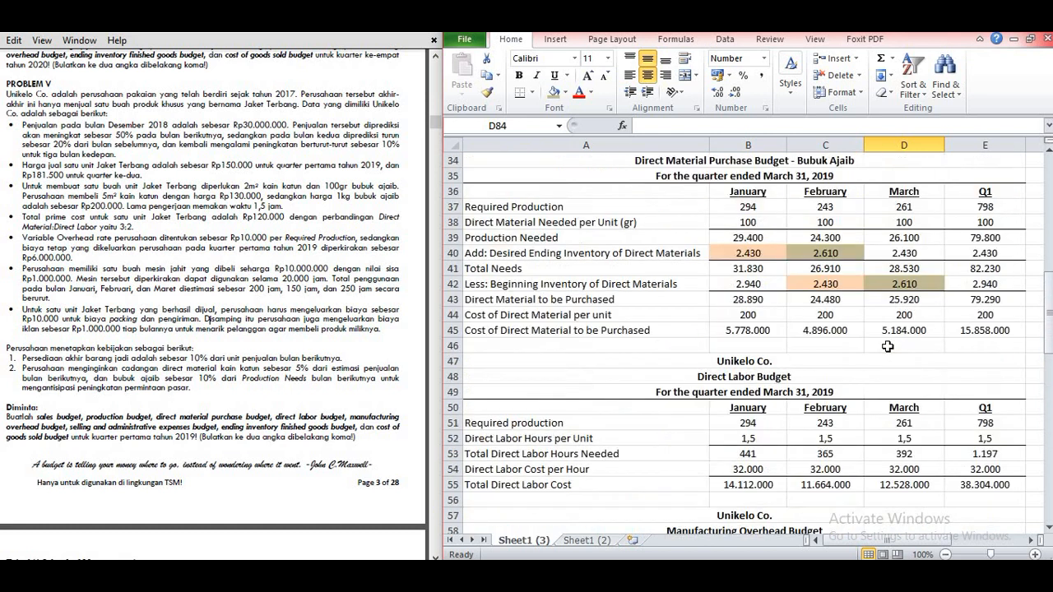
{"action": "scroll", "coordinate": [887, 346], "scroll_direction": "up", "scroll_amount": 4}
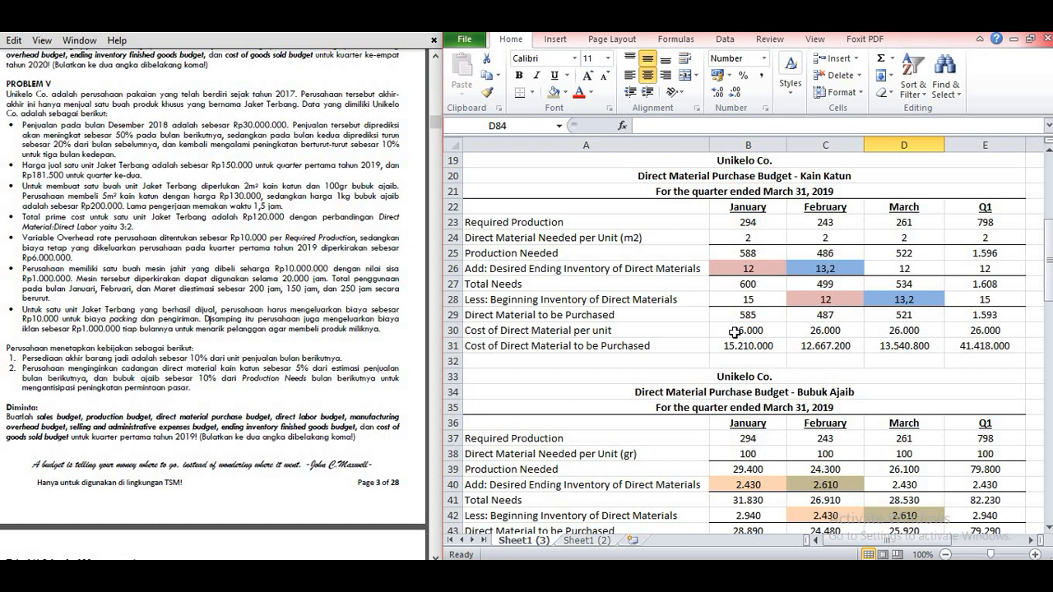
{"action": "scroll", "coordinate": [735, 332], "scroll_direction": "down", "scroll_amount": 3}
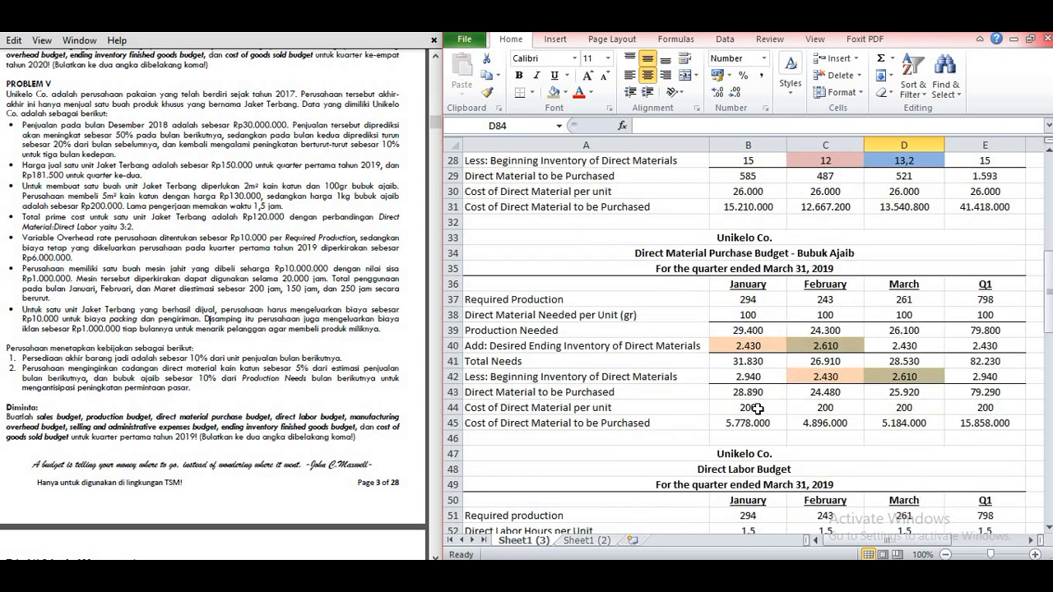
{"action": "scroll", "coordinate": [757, 409], "scroll_direction": "down", "scroll_amount": 14}
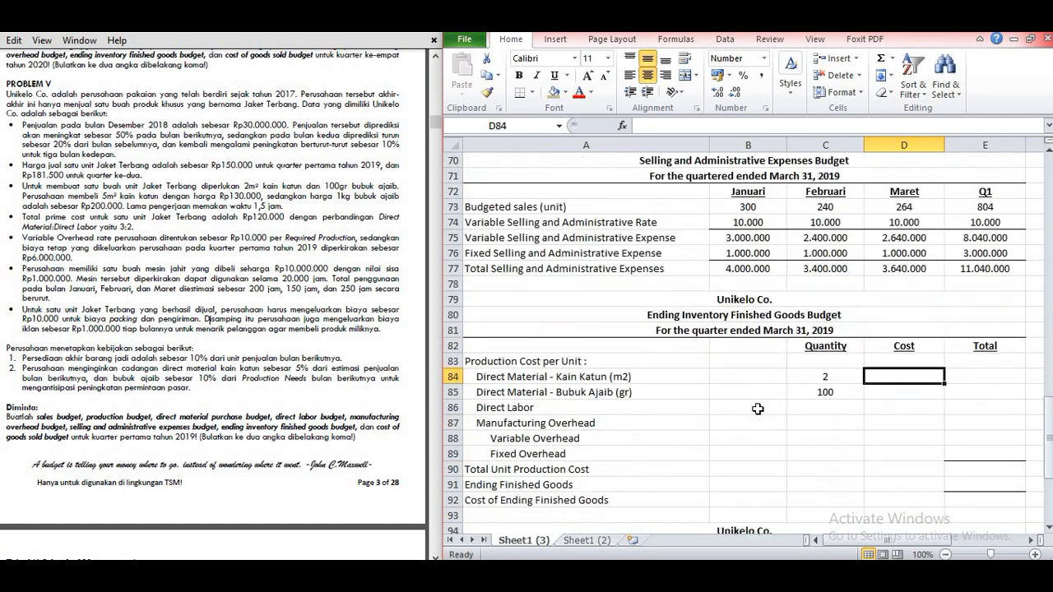
{"action": "type", "text": "26000"}
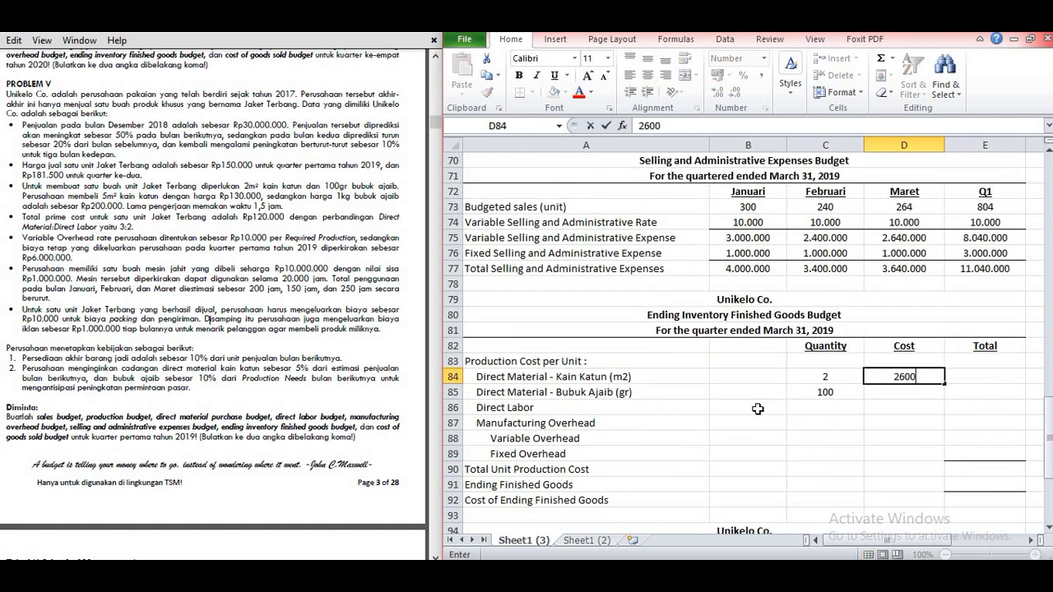
{"action": "key", "text": "Return"}
{"action": "type", "text": "200"}
{"action": "key", "text": "Return"}
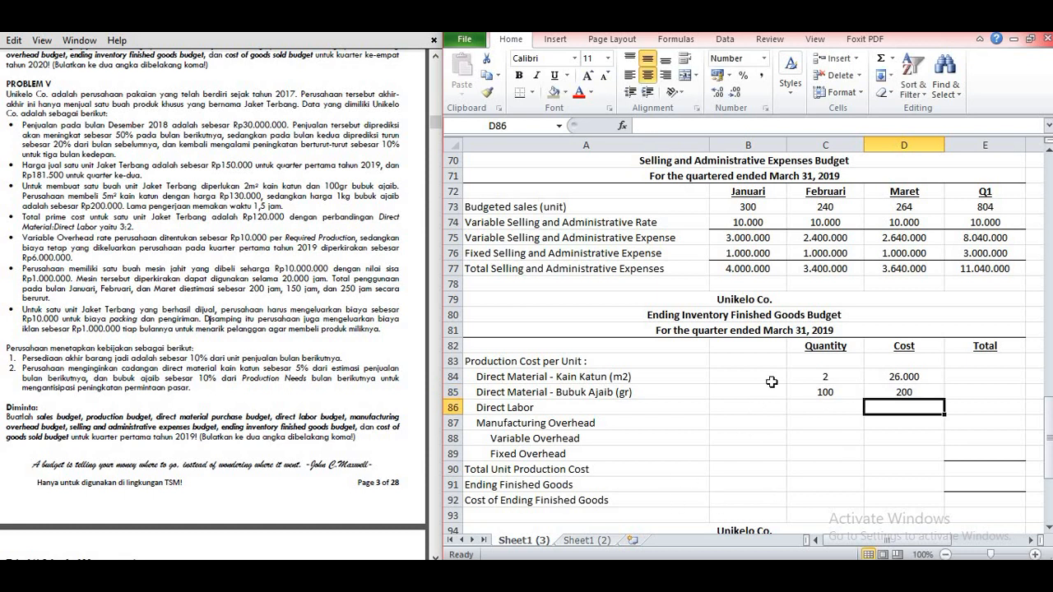
Step: Calculate the Kain Katun direct material total per unit in E84 with =C84*D84
{"action": "left_click", "coordinate": [977, 372]}
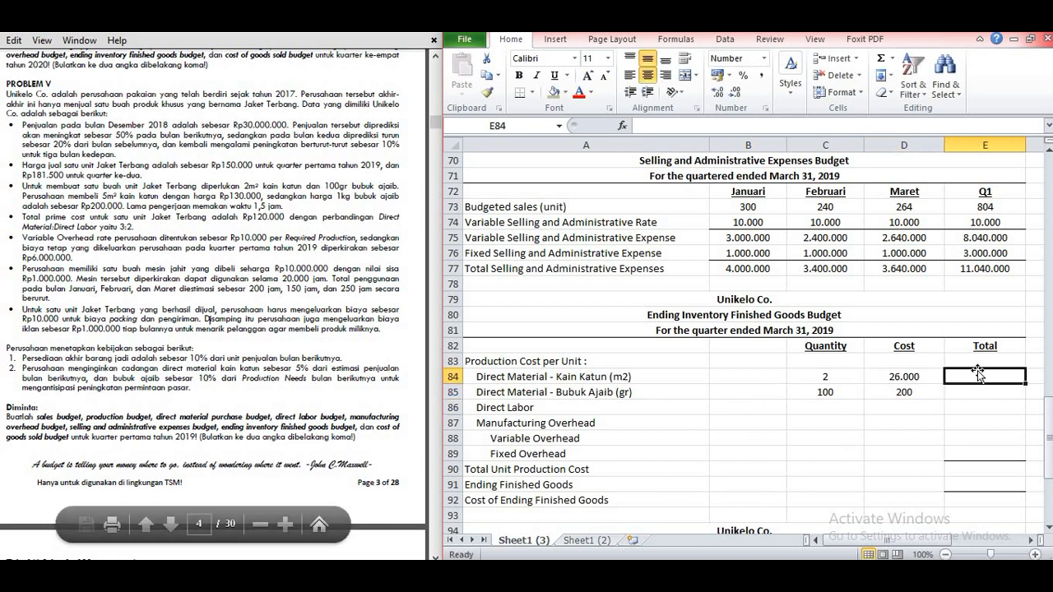
{"action": "type", "text": "="}
{"action": "left_click", "coordinate": [824, 385]}
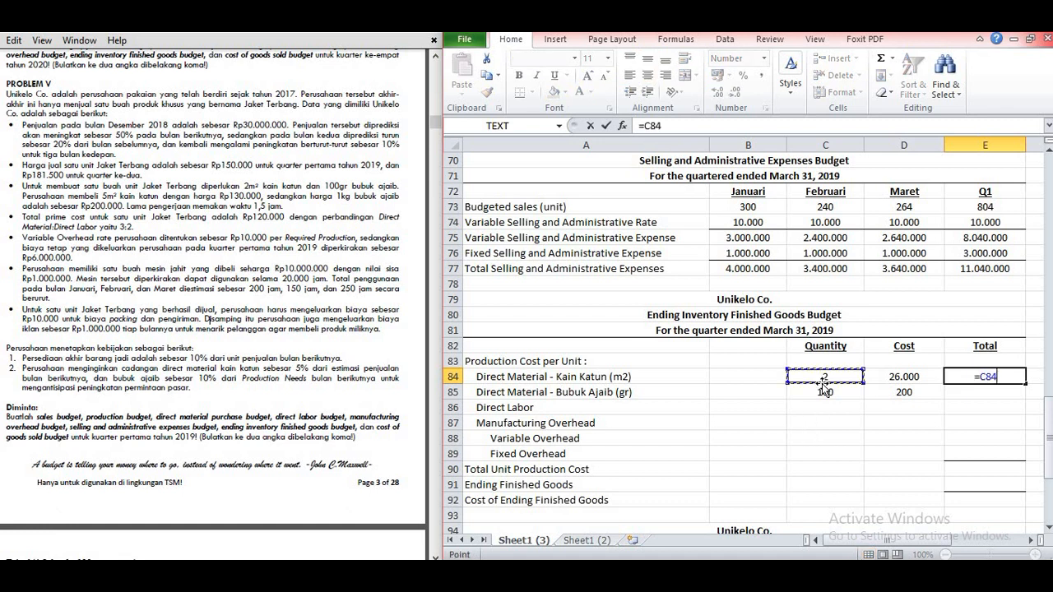
{"action": "type", "text": "*"}
{"action": "left_click", "coordinate": [873, 382]}
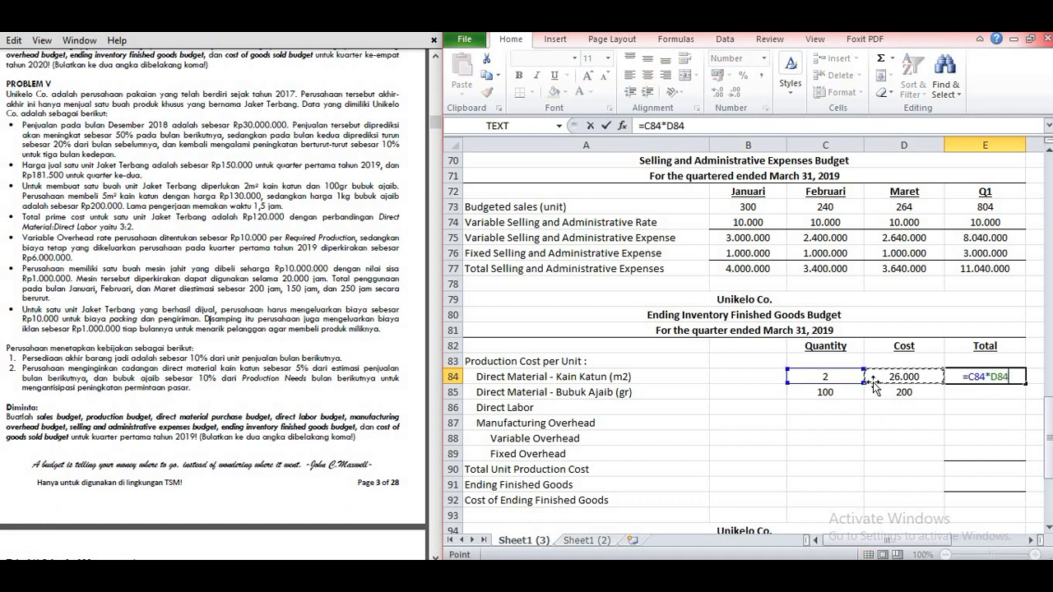
{"action": "key", "text": "Return"}
Step: Calculate the Bubuk Ajaib direct material total per unit in E85 with =C85*D85
{"action": "type", "text": "="}
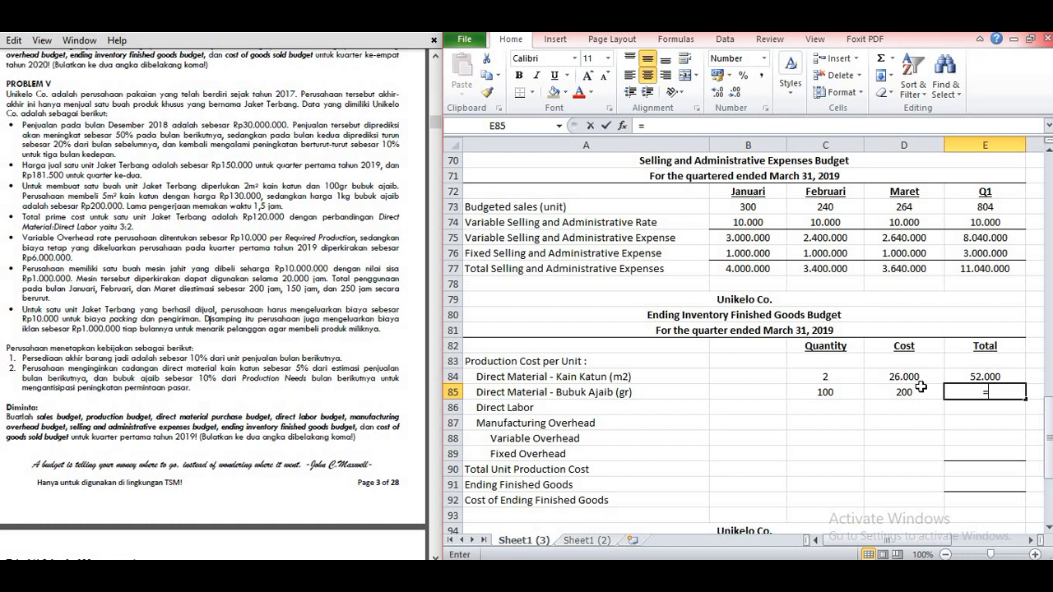
{"action": "left_click", "coordinate": [833, 393]}
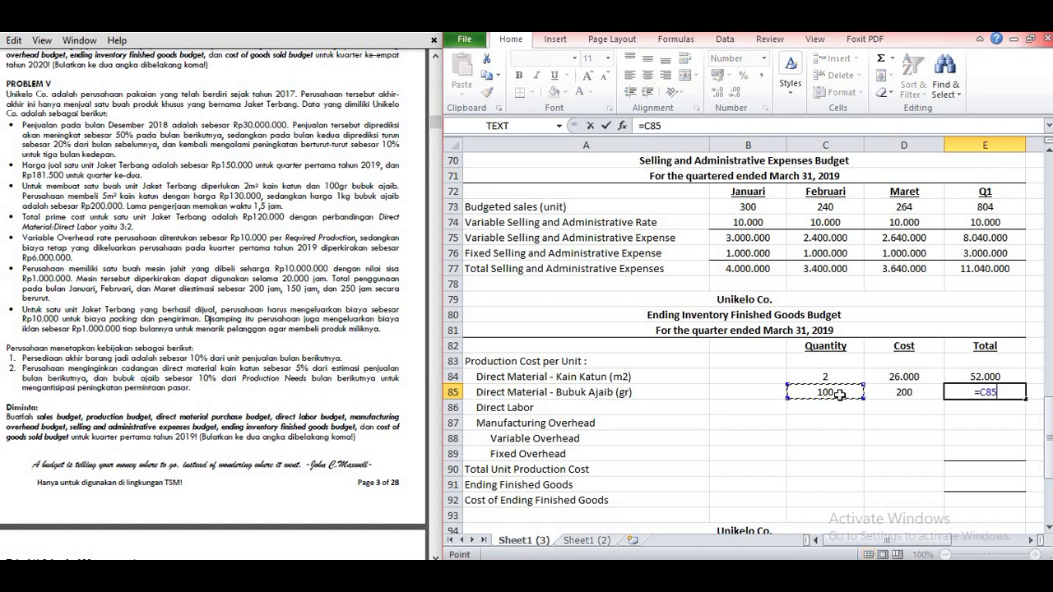
{"action": "type", "text": "*"}
{"action": "left_click", "coordinate": [890, 395]}
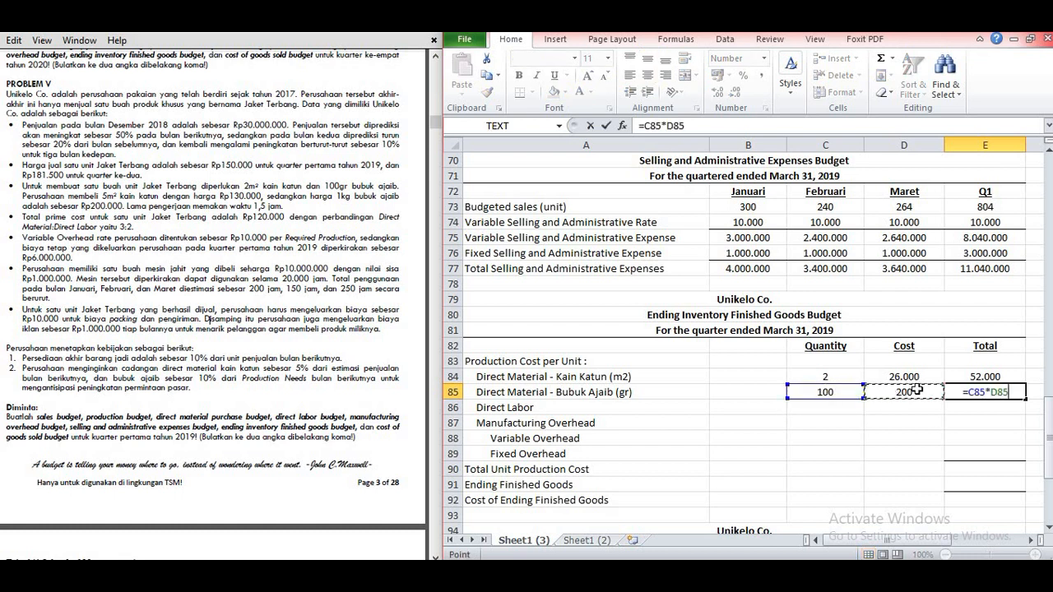
{"action": "key", "text": "Return"}
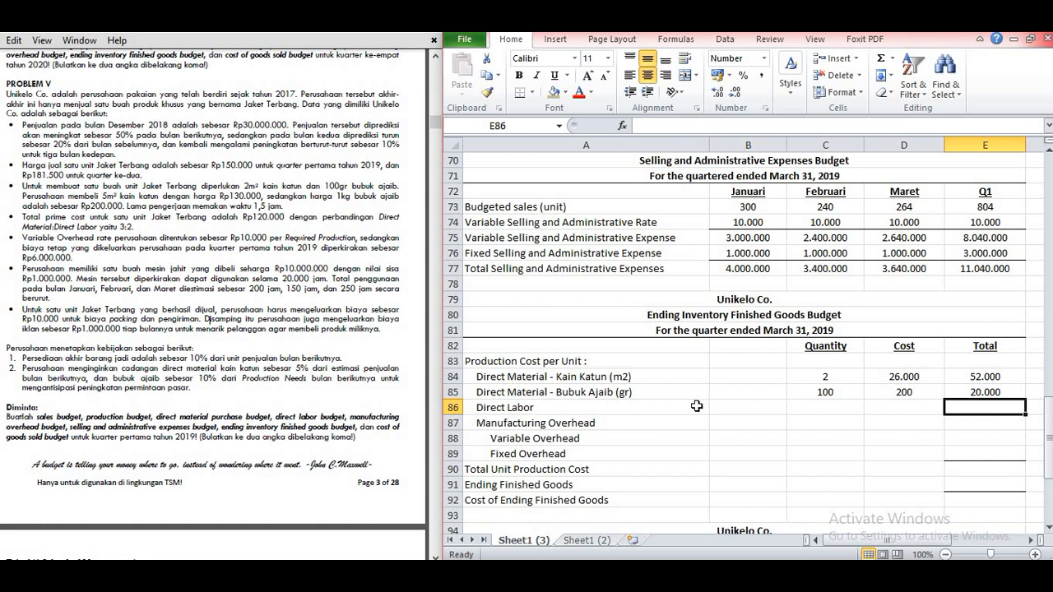
Step: Enter the Direct Labor quantity 1,5 in C86 and the hourly cost 32000 from the Direct Labor Budget in D86
{"action": "left_click", "coordinate": [810, 404]}
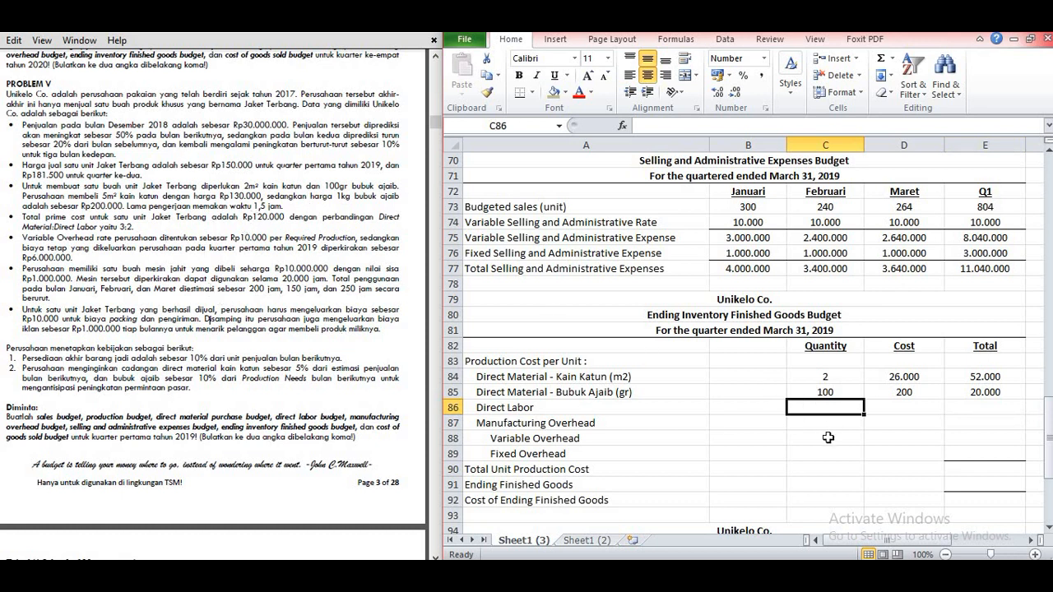
{"action": "type", "text": "1,"}
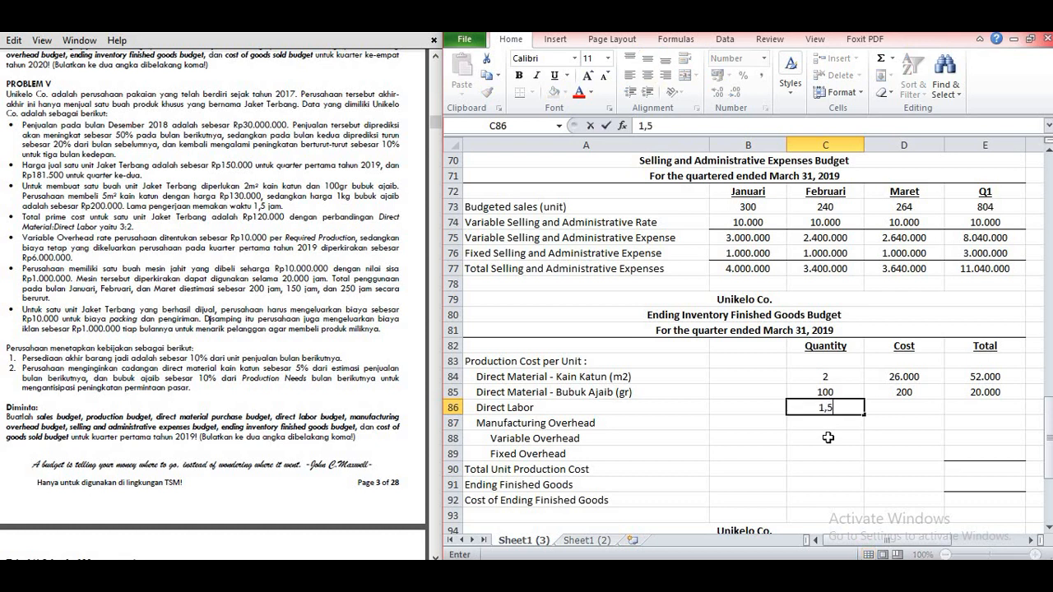
{"action": "type", "text": "5"}
{"action": "key", "text": "Tab"}
{"action": "scroll", "coordinate": [670, 317], "scroll_direction": "up", "scroll_amount": 4}
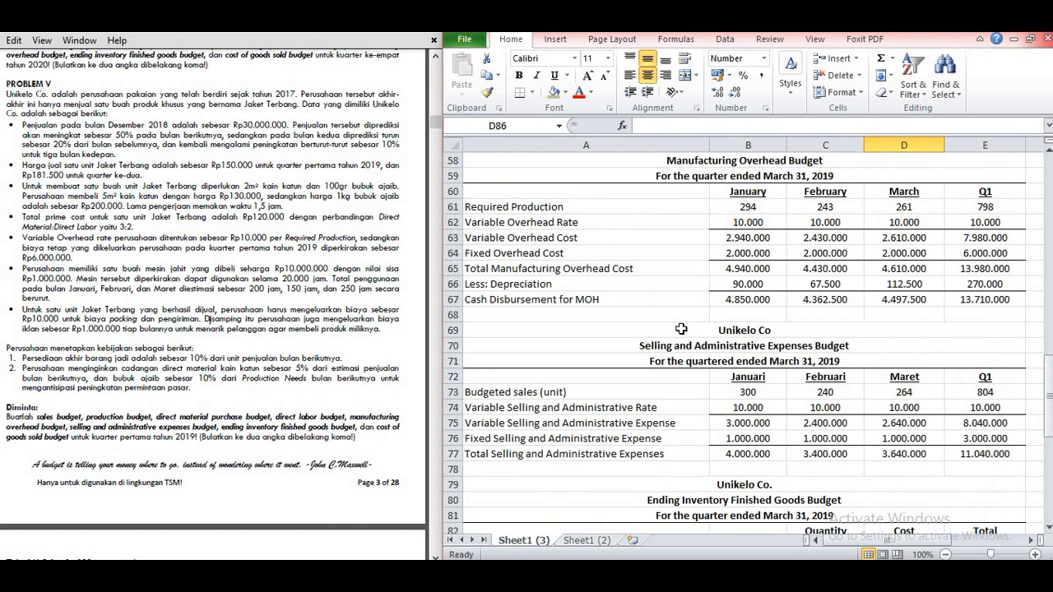
{"action": "scroll", "coordinate": [681, 329], "scroll_direction": "up", "scroll_amount": 5}
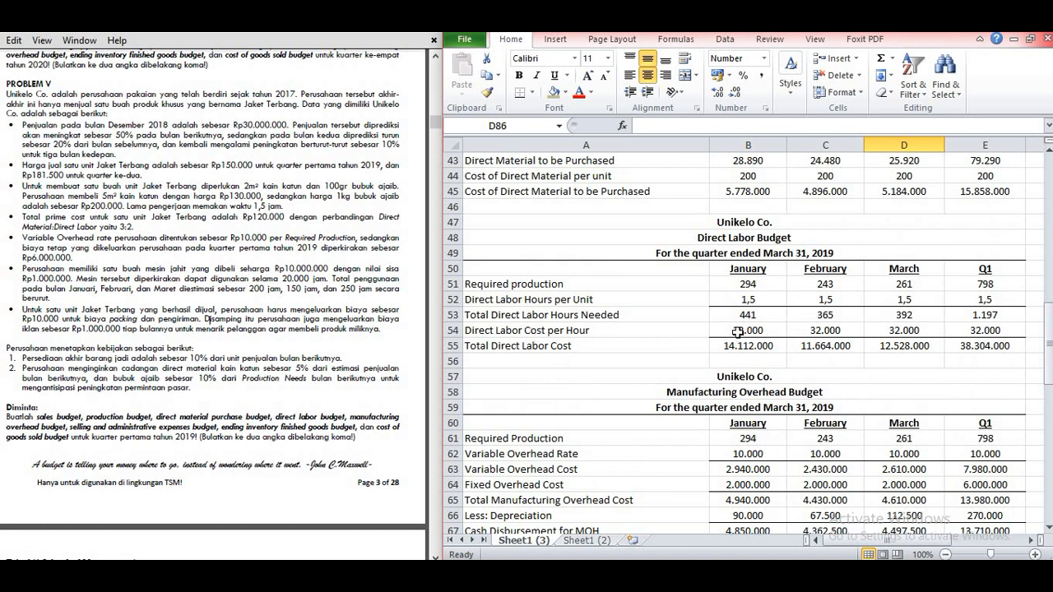
{"action": "scroll", "coordinate": [738, 335], "scroll_direction": "down", "scroll_amount": 12}
{"action": "scroll", "coordinate": [741, 317], "scroll_direction": "up", "scroll_amount": 3}
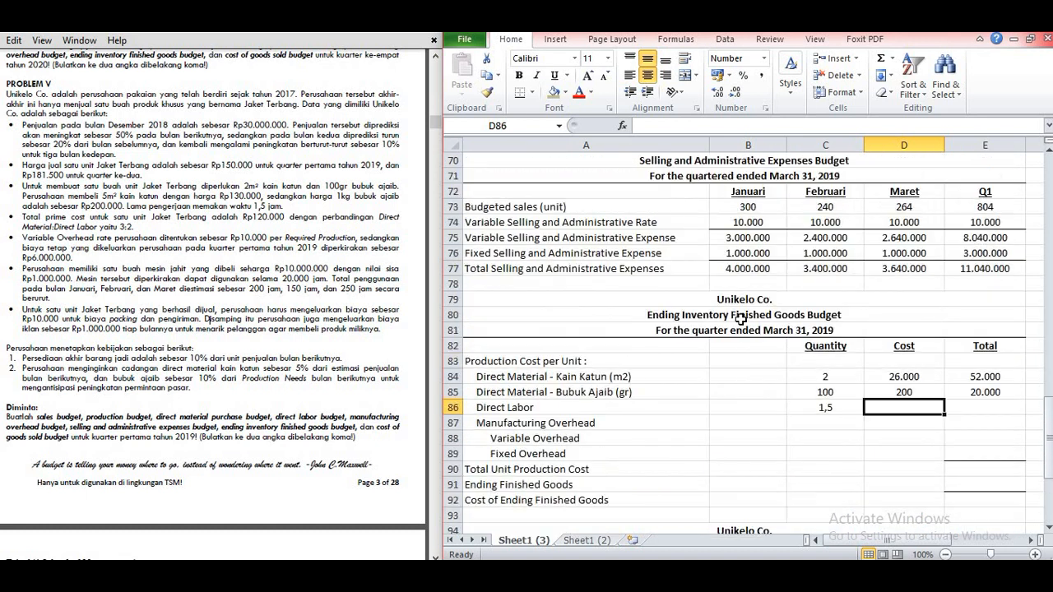
{"action": "type", "text": "32.00"}
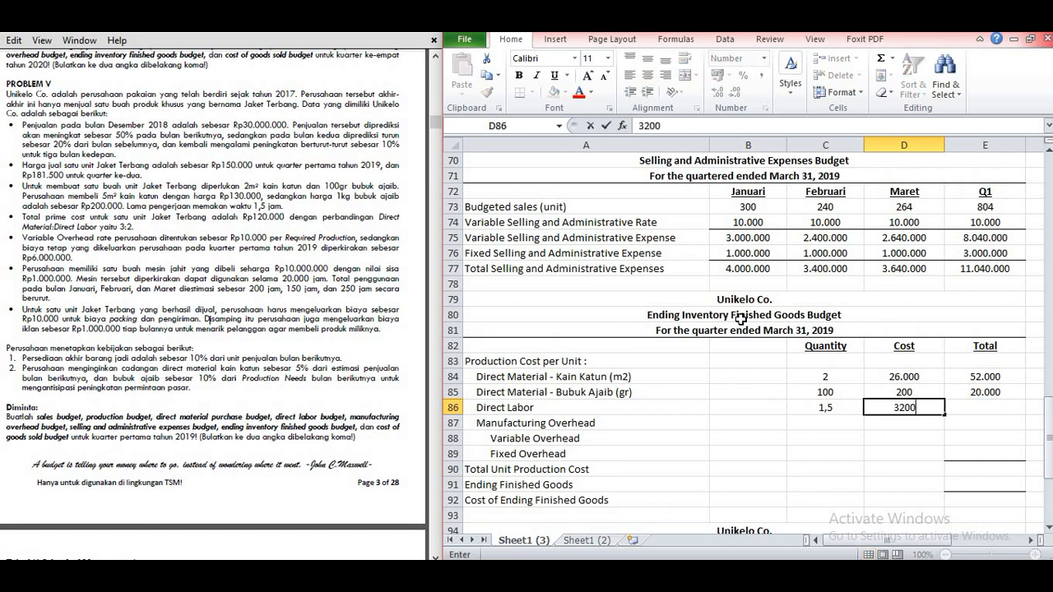
{"action": "type", "text": "0"}
{"action": "key", "text": "Return"}
Step: Calculate the Direct Labor total per unit in E86 with =C86*D86
{"action": "left_click", "coordinate": [964, 408]}
{"action": "type", "text": "="}
{"action": "left_click", "coordinate": [849, 412]}
{"action": "type", "text": "*"}
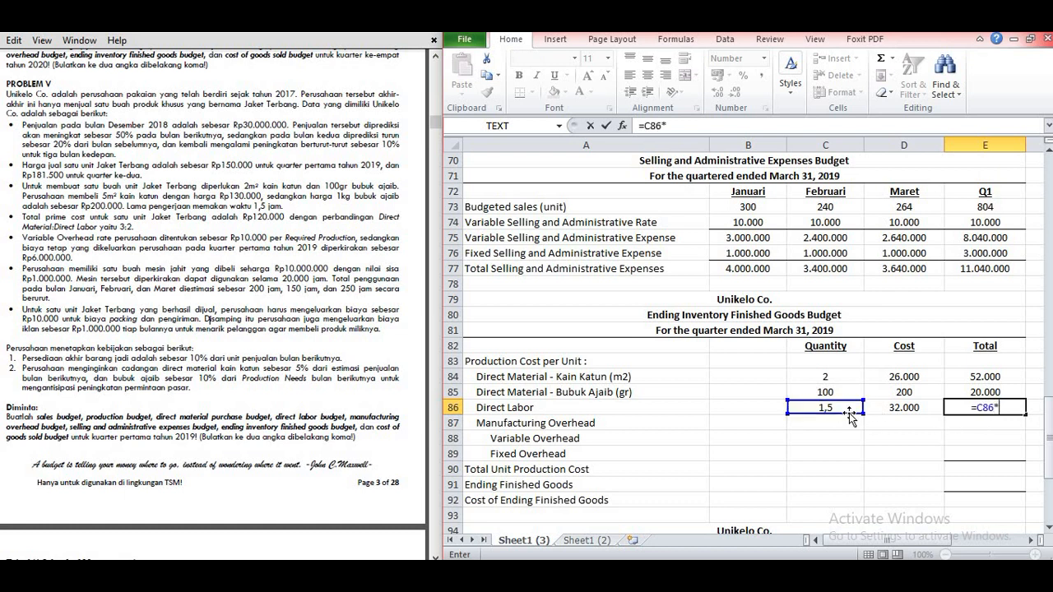
{"action": "left_click", "coordinate": [893, 416]}
{"action": "key", "text": "Return"}
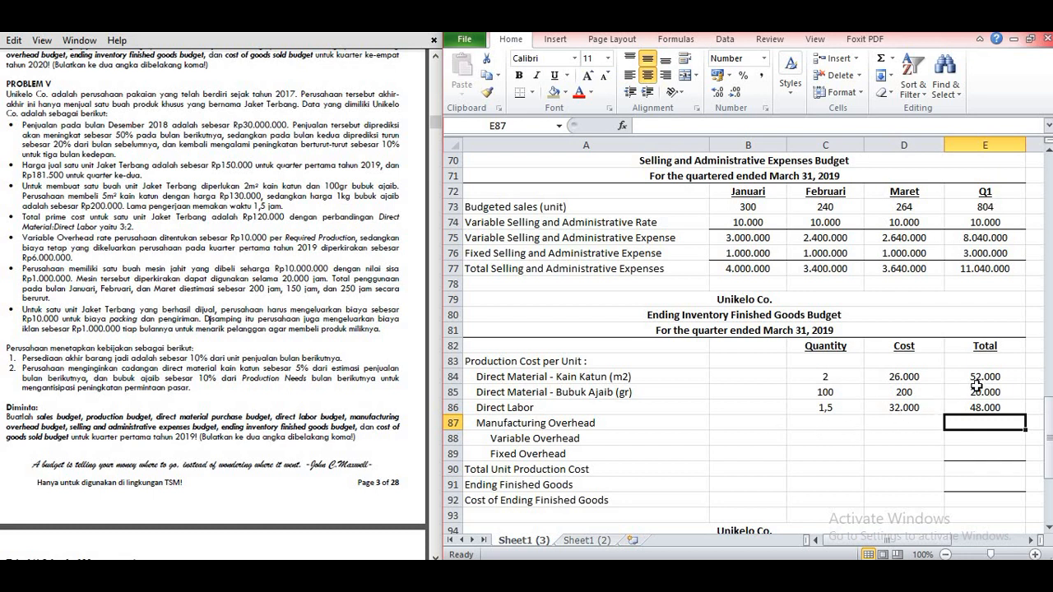
Step: Enter the Variable Overhead quantity 1 in C88 and the rate 10000 from the Manufacturing Overhead Budget in D88
{"action": "scroll", "coordinate": [976, 386], "scroll_direction": "down", "scroll_amount": 1}
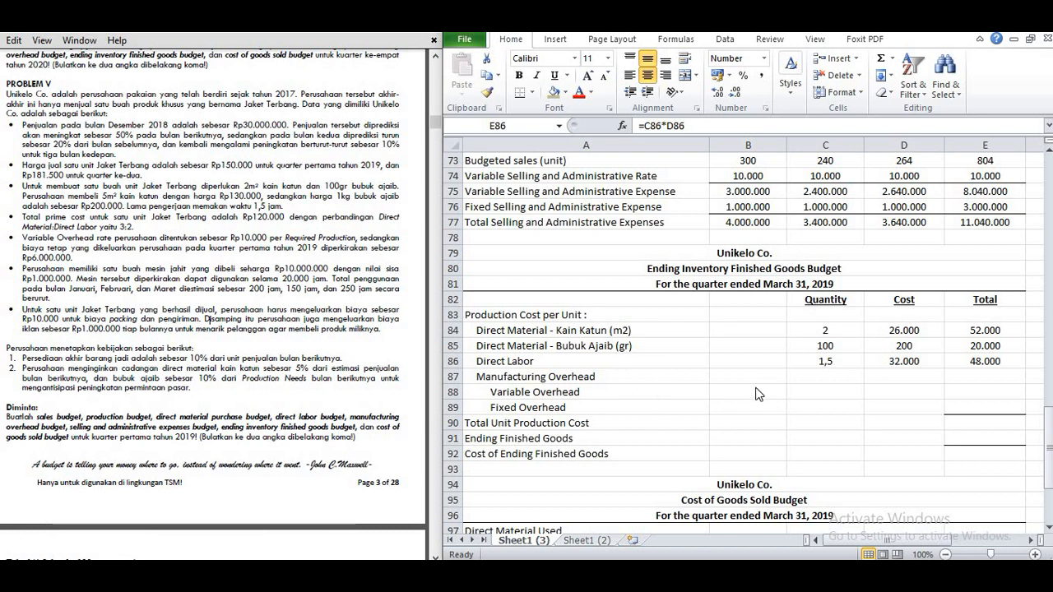
{"action": "left_click", "coordinate": [794, 391]}
{"action": "scroll", "coordinate": [798, 392], "scroll_direction": "down", "scroll_amount": 1}
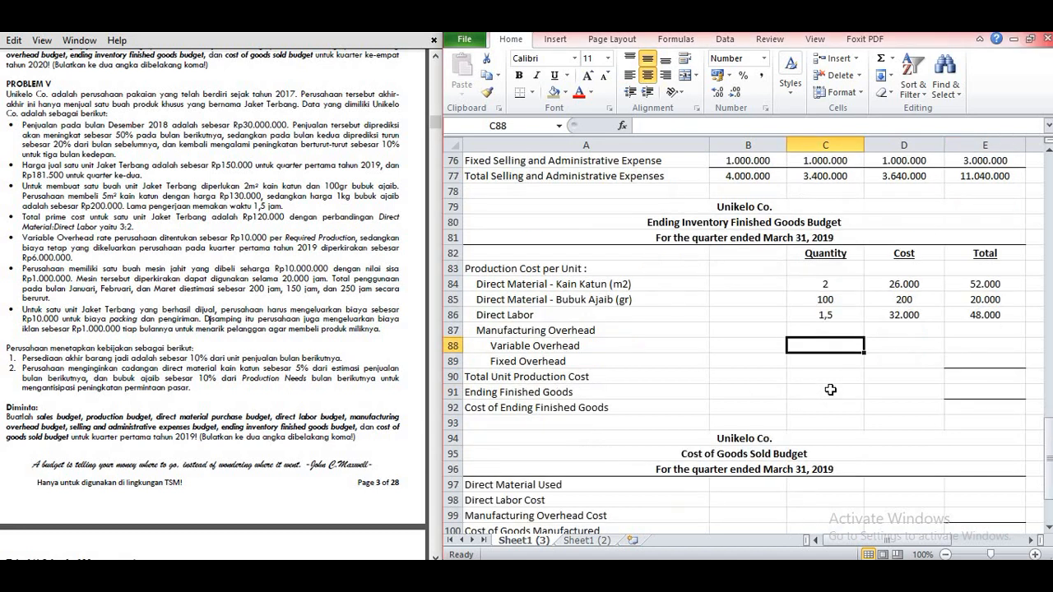
{"action": "type", "text": "1"}
{"action": "key", "text": "Tab"}
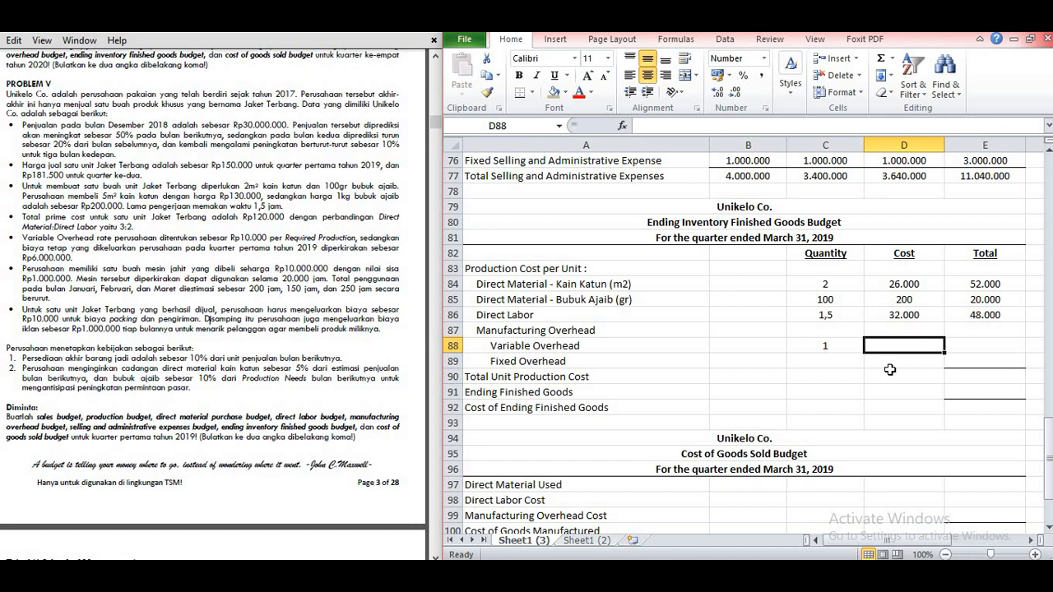
{"action": "scroll", "coordinate": [894, 374], "scroll_direction": "up", "scroll_amount": 7}
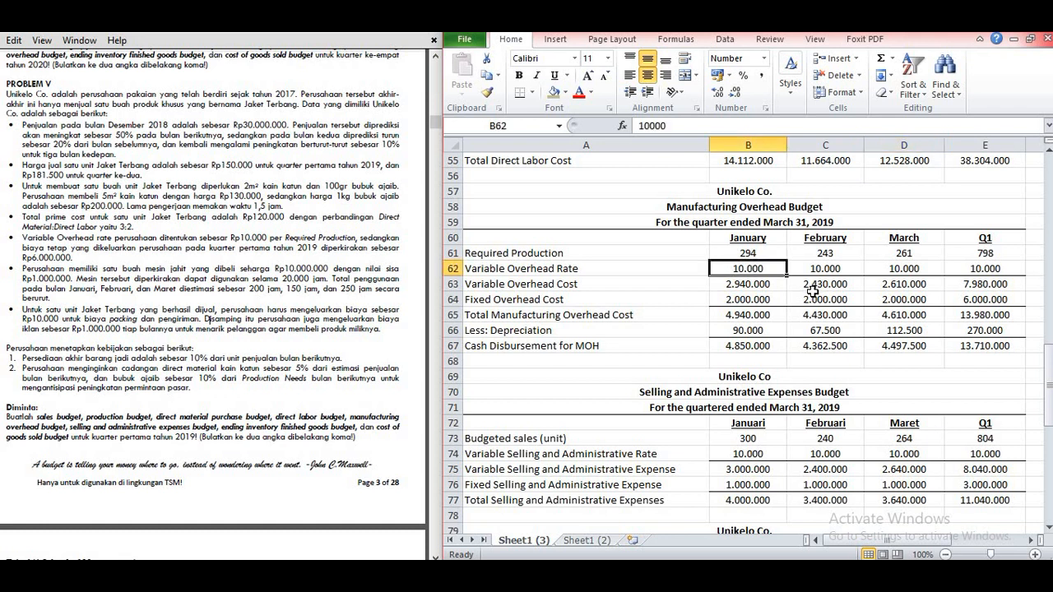
{"action": "scroll", "coordinate": [810, 290], "scroll_direction": "down", "scroll_amount": 6}
{"action": "type", "text": "10000"}
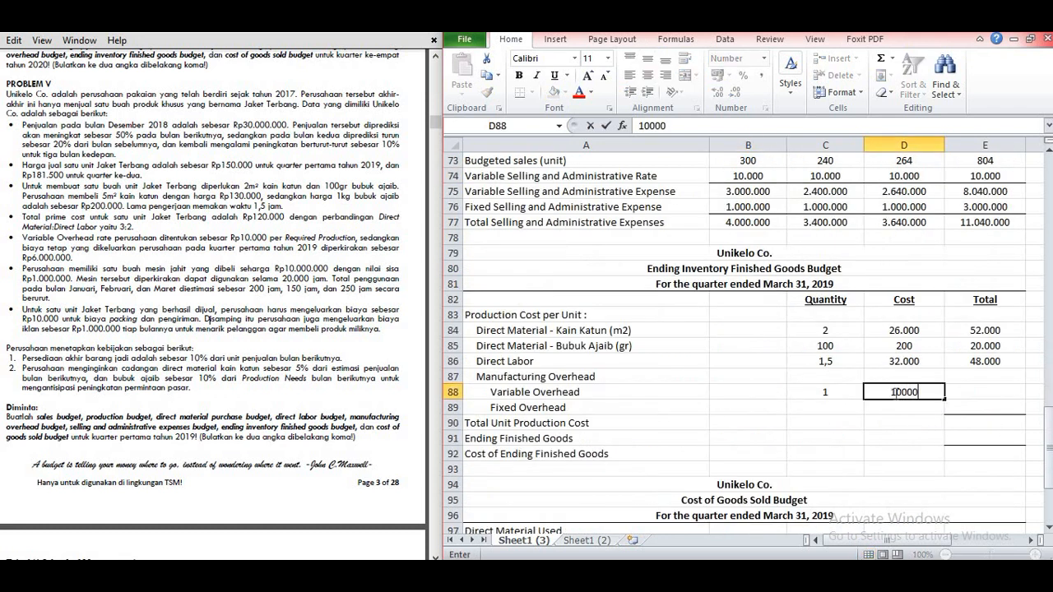
{"action": "key", "text": "Tab"}
Step: Calculate the Variable Overhead total per unit in E88 by multiplying its quantity in C88 by its cost in D88
{"action": "type", "text": "="}
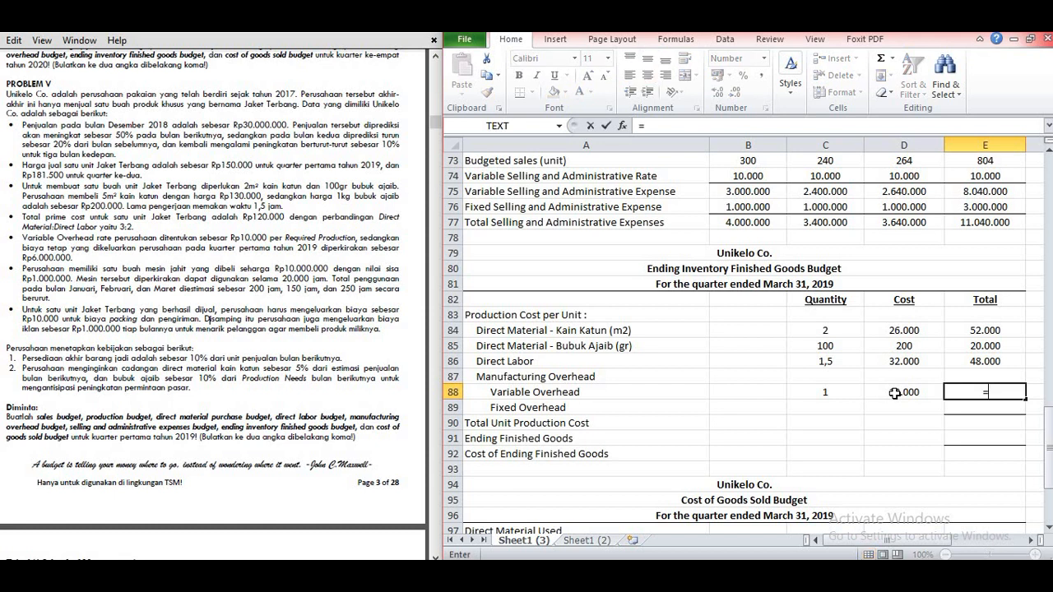
{"action": "left_click", "coordinate": [826, 393]}
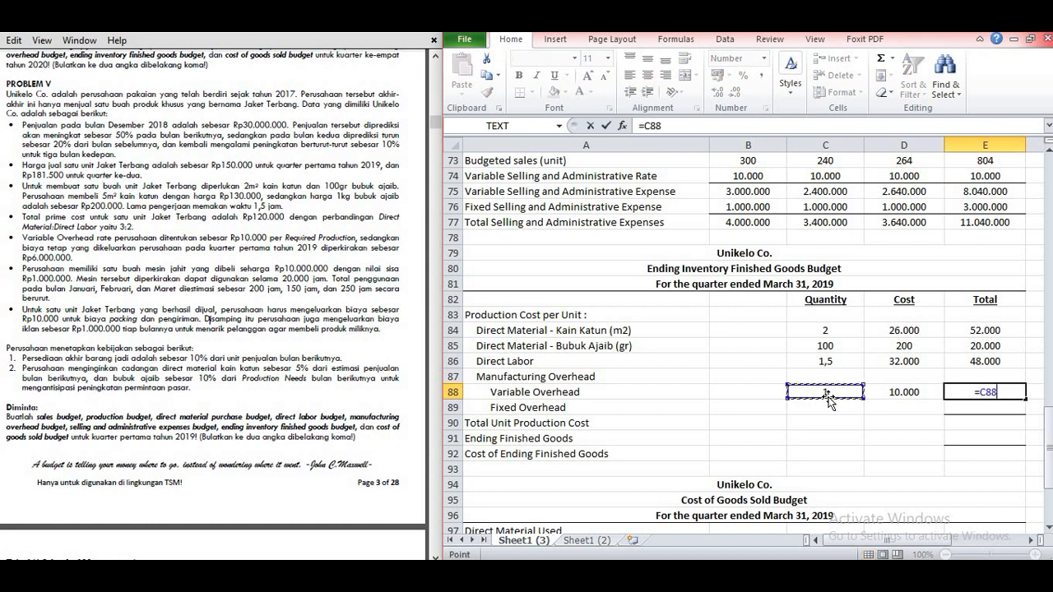
{"action": "type", "text": "*"}
{"action": "left_click", "coordinate": [917, 393]}
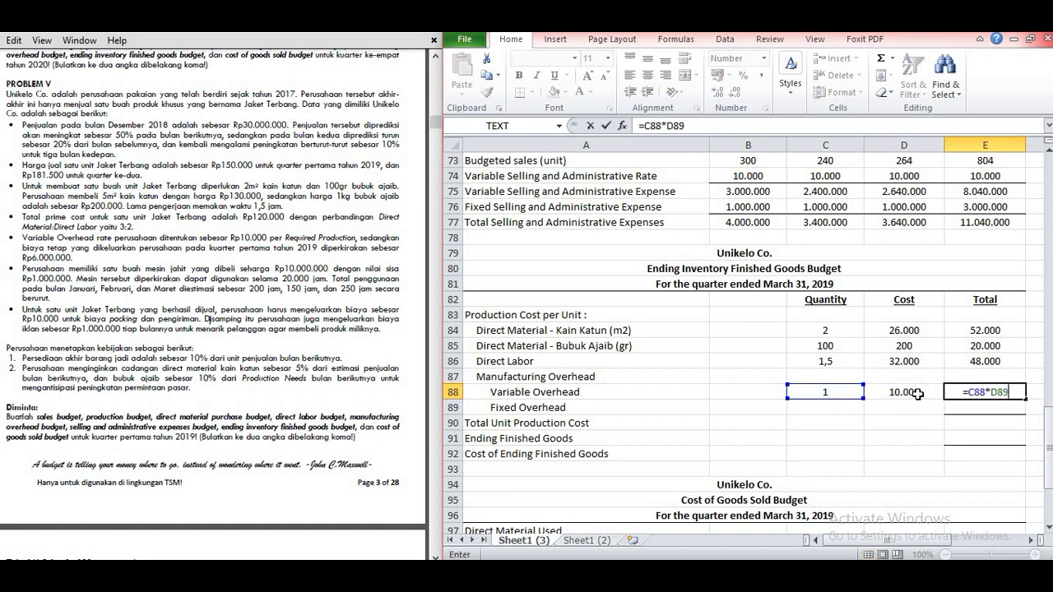
{"action": "key", "text": "Return"}
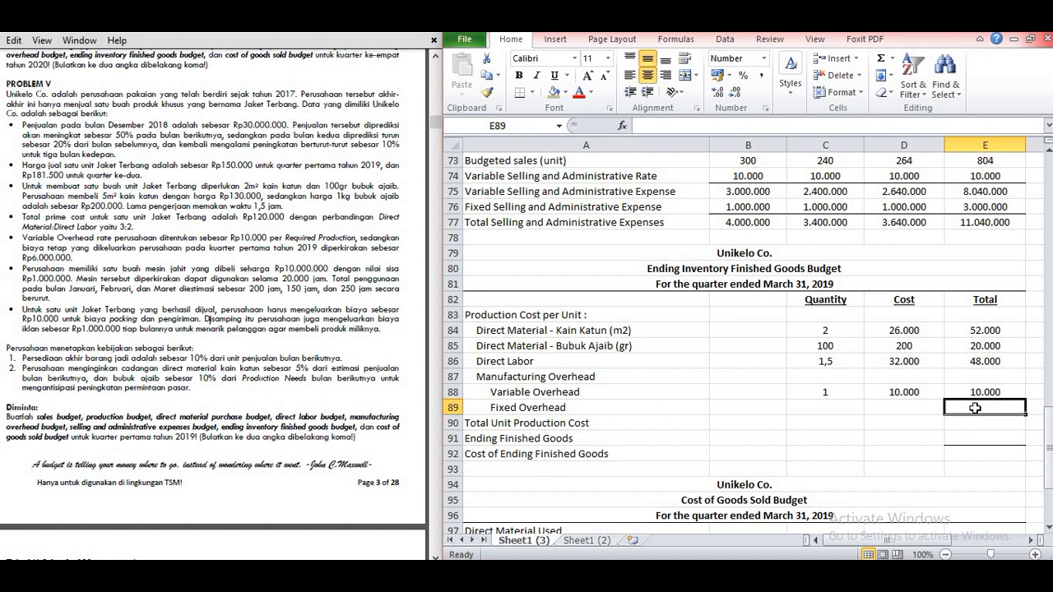
Step: Calculate Fixed Overhead per unit in E89 with =6000000/798, using the Q1 fixed overhead cost and required production from the Manufacturing Overhead Budget
{"action": "scroll", "coordinate": [933, 370], "scroll_direction": "up", "scroll_amount": 6}
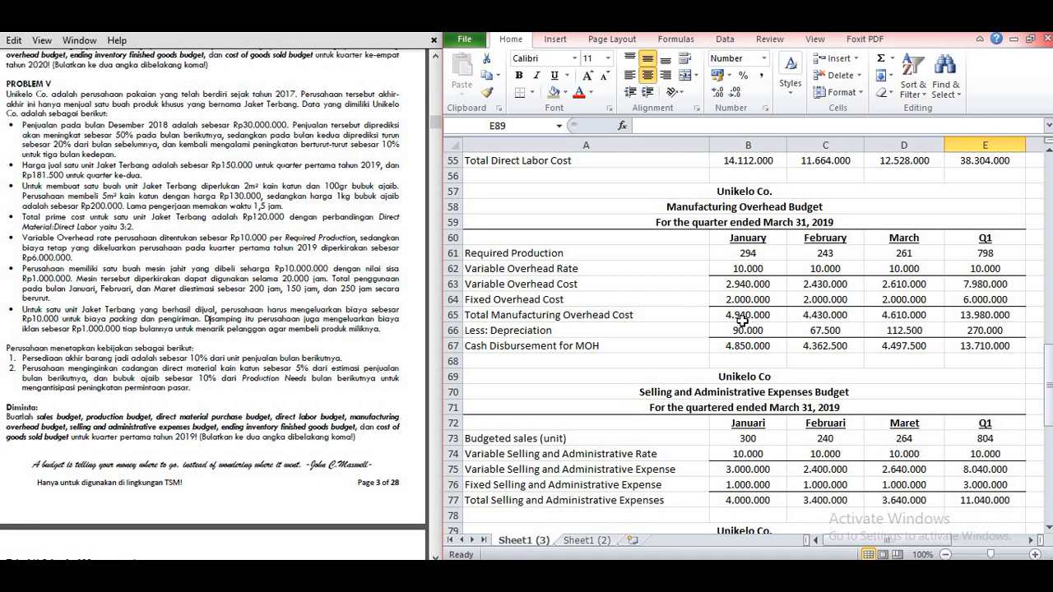
{"action": "left_click", "coordinate": [954, 304]}
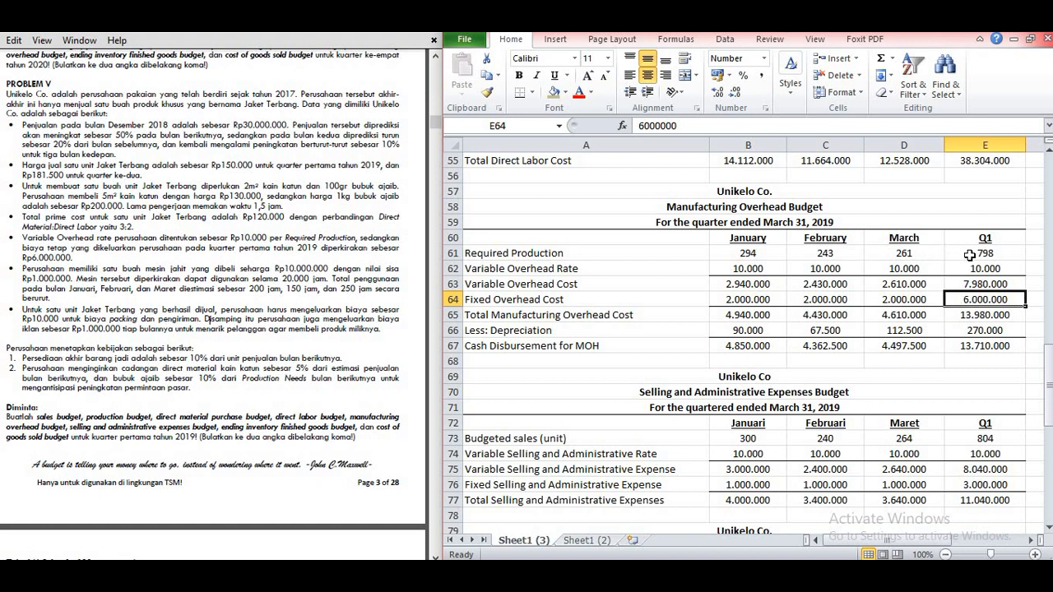
{"action": "left_click", "coordinate": [969, 256]}
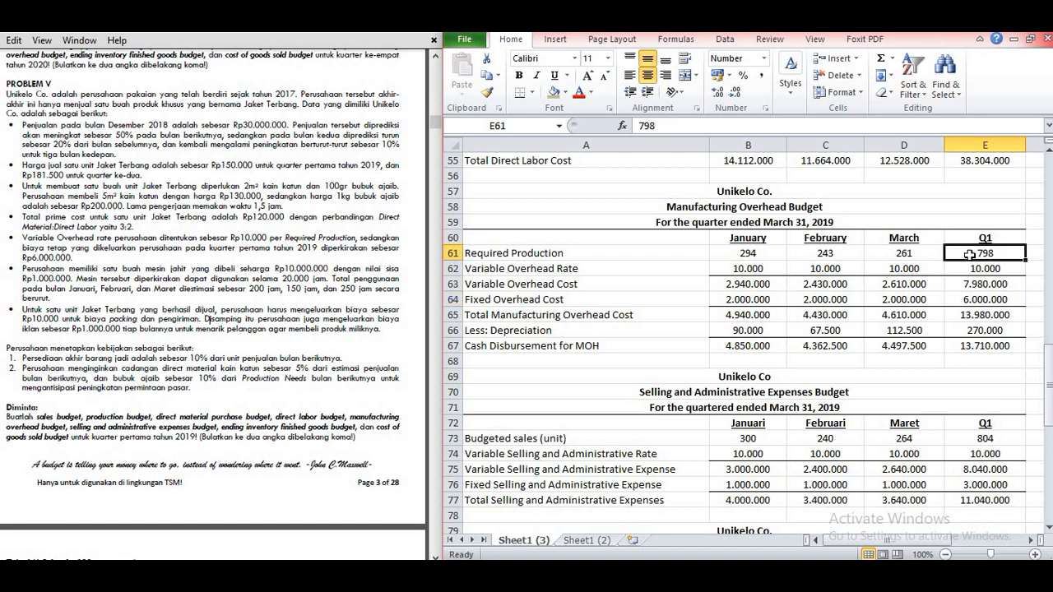
{"action": "left_click", "coordinate": [975, 301]}
{"action": "left_click", "coordinate": [966, 257]}
{"action": "scroll", "coordinate": [971, 352], "scroll_direction": "down", "scroll_amount": 4}
{"action": "scroll", "coordinate": [971, 352], "scroll_direction": "down", "scroll_amount": 2}
{"action": "left_click", "coordinate": [969, 402]}
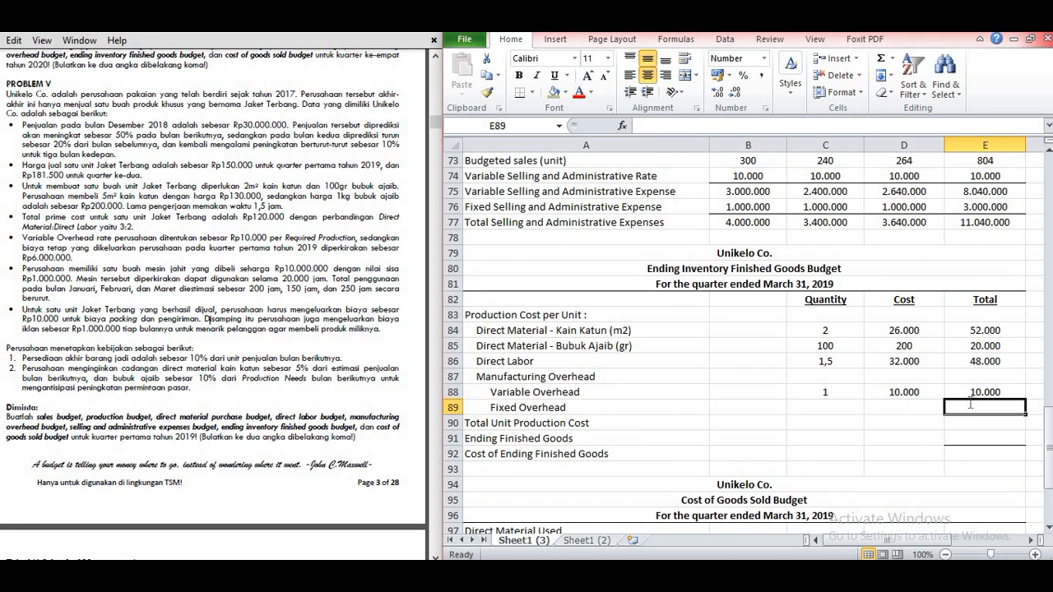
{"action": "type", "text": "=6000000/798"}
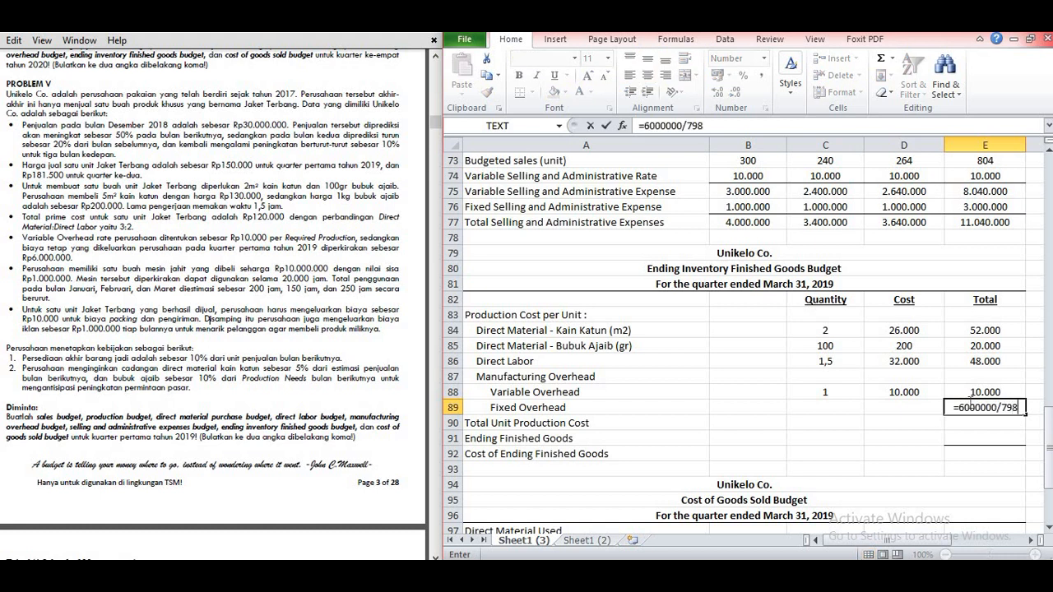
{"action": "key", "text": "Return"}
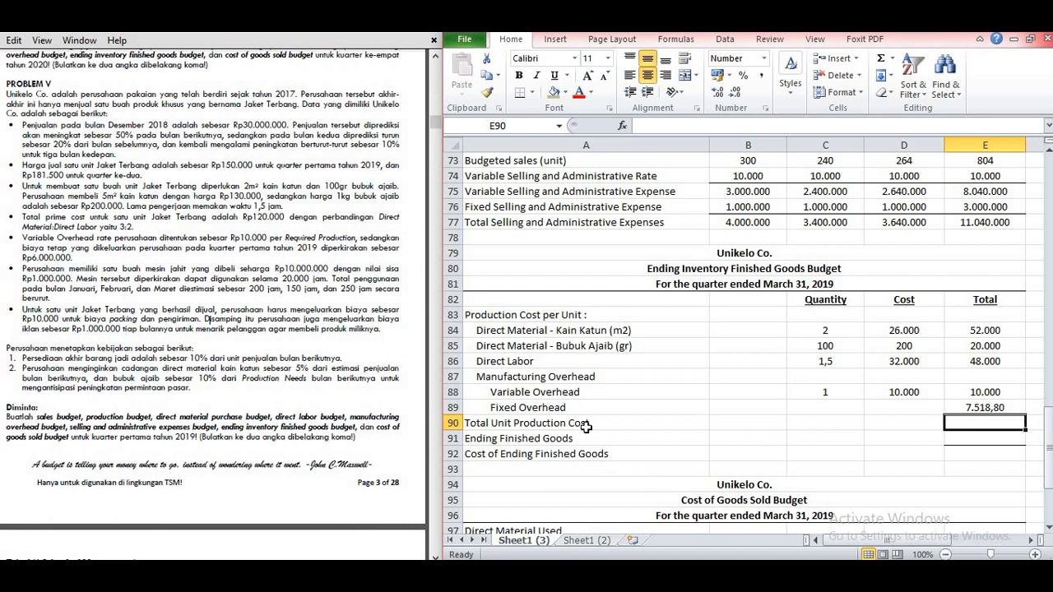
Step: Calculate the Total Unit Production Cost in E90 by summing E84:E89
{"action": "type", "text": "="}
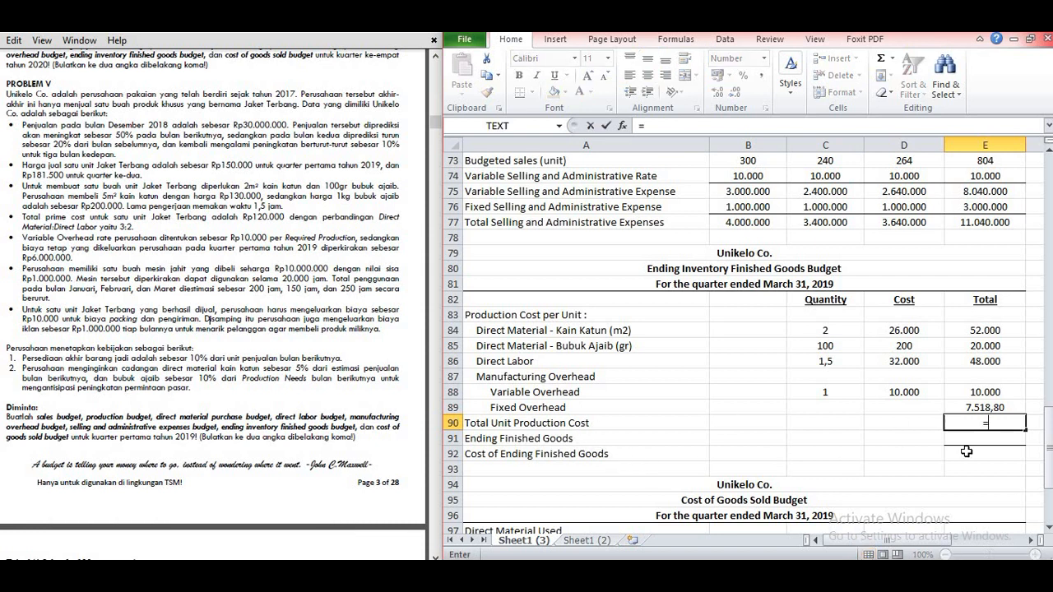
{"action": "type", "text": "sum("}
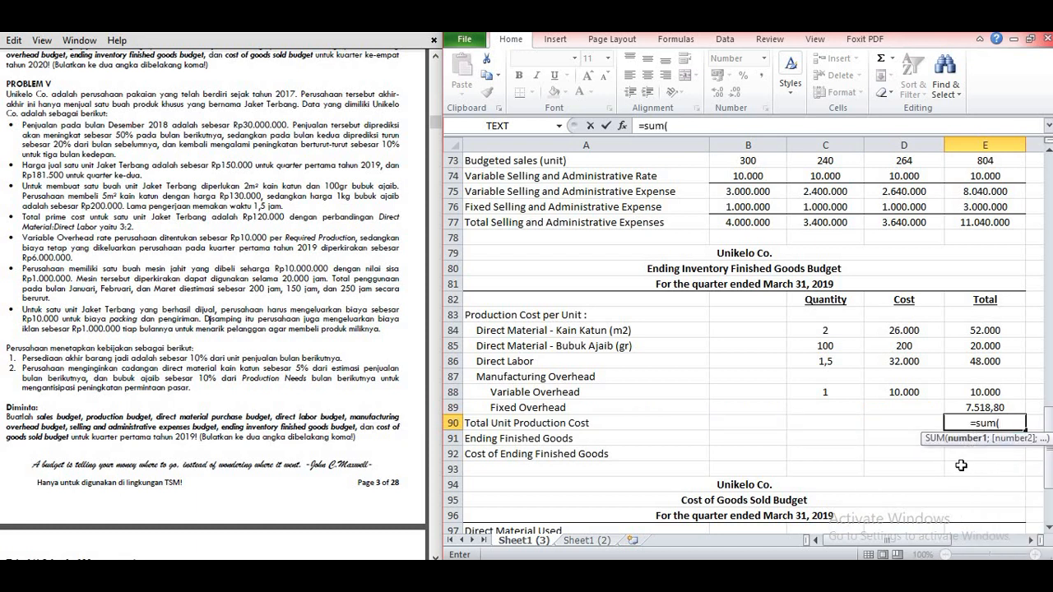
{"action": "left_click", "coordinate": [979, 332]}
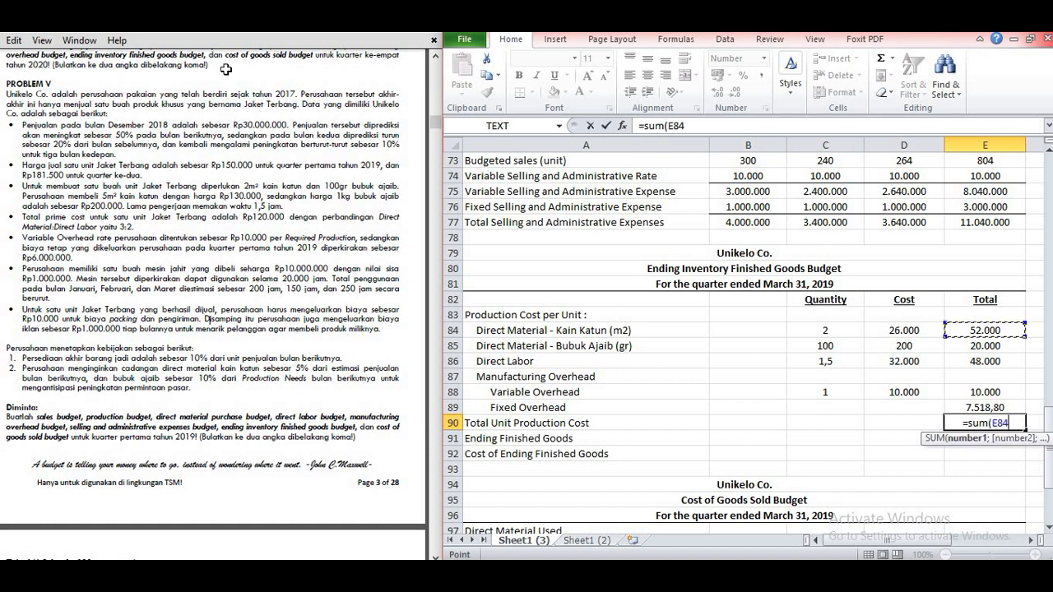
{"action": "left_click_drag", "start_coordinate": [987, 393], "coordinate": [987, 407]}
{"action": "left_click_drag", "start_coordinate": [991, 328], "coordinate": [990, 403]}
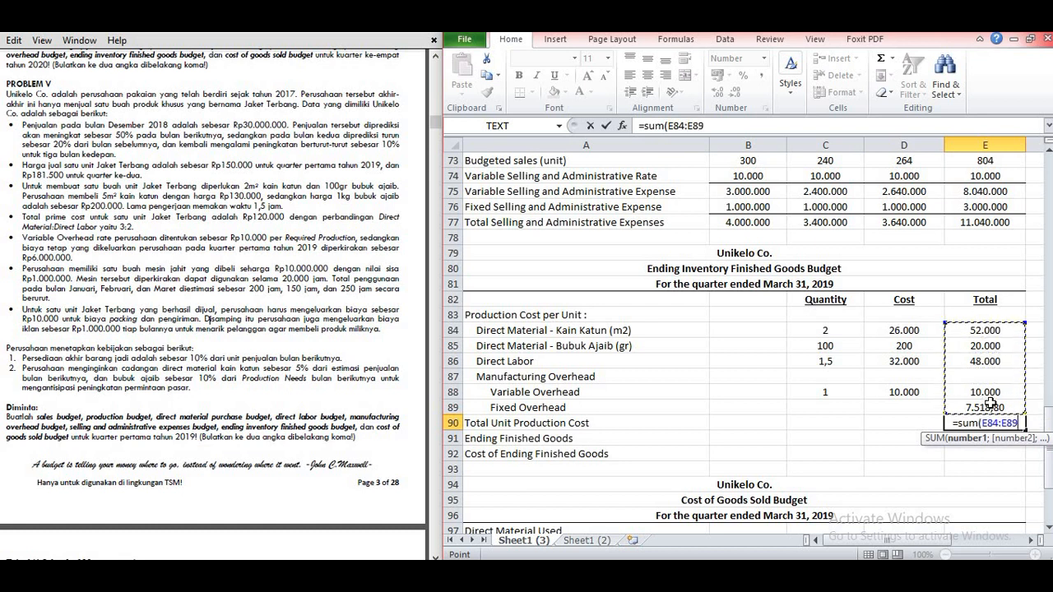
{"action": "key", "text": "Return"}
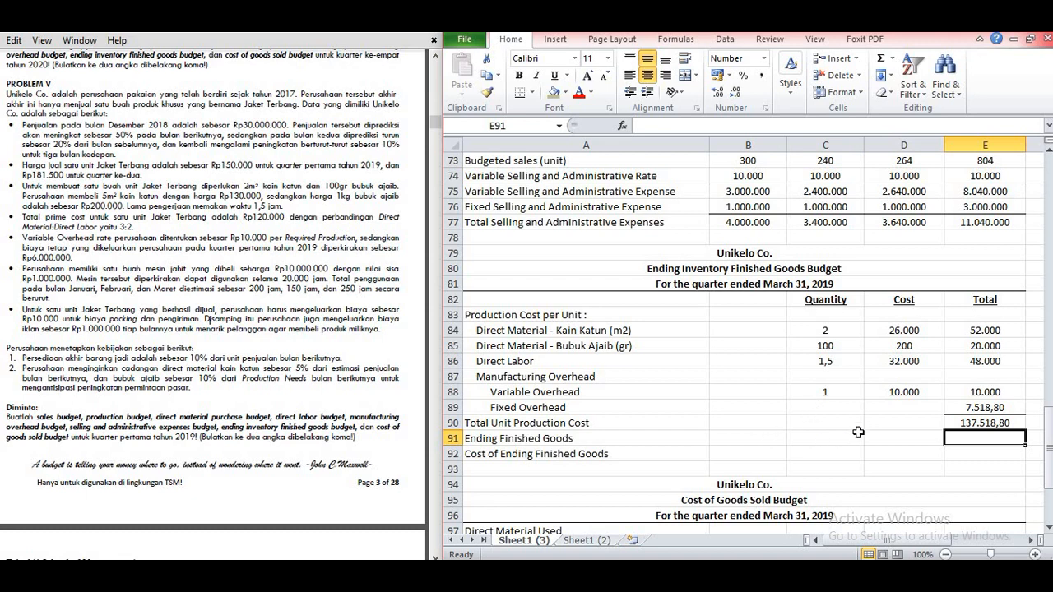
Step: Enter 24 as Ending Finished Goods in E91, taking the Q1 desired ending inventory from the Production Budget
{"action": "scroll", "coordinate": [858, 427], "scroll_direction": "up", "scroll_amount": 20}
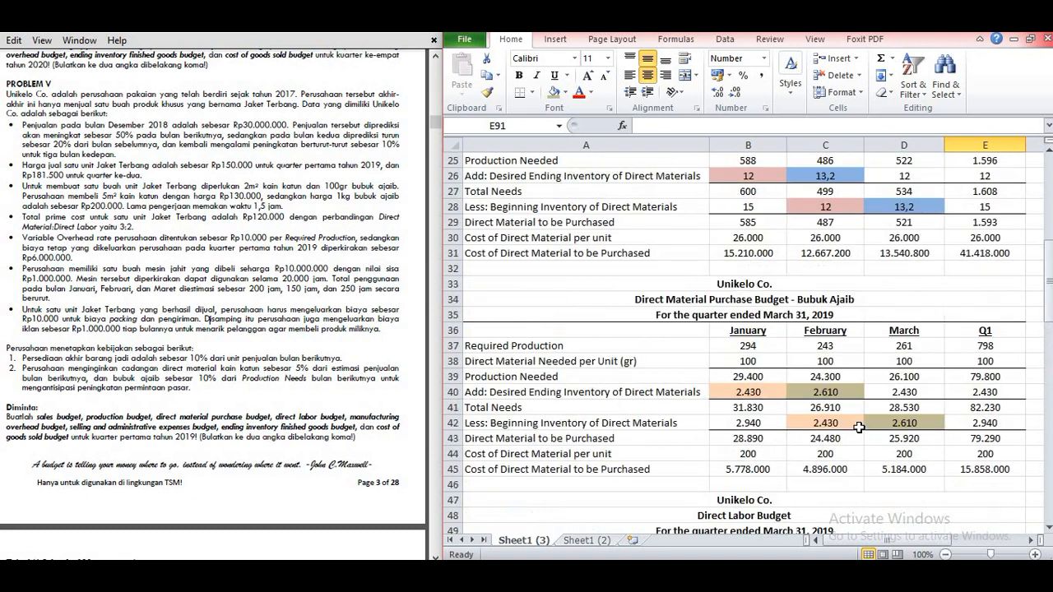
{"action": "scroll", "coordinate": [858, 427], "scroll_direction": "up", "scroll_amount": 2}
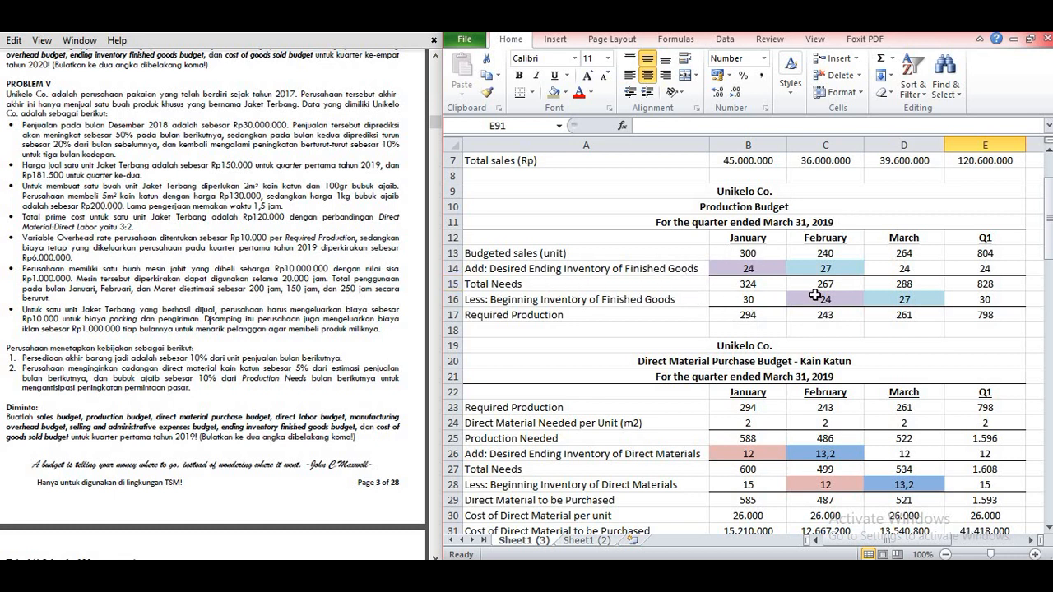
{"action": "left_click", "coordinate": [965, 269]}
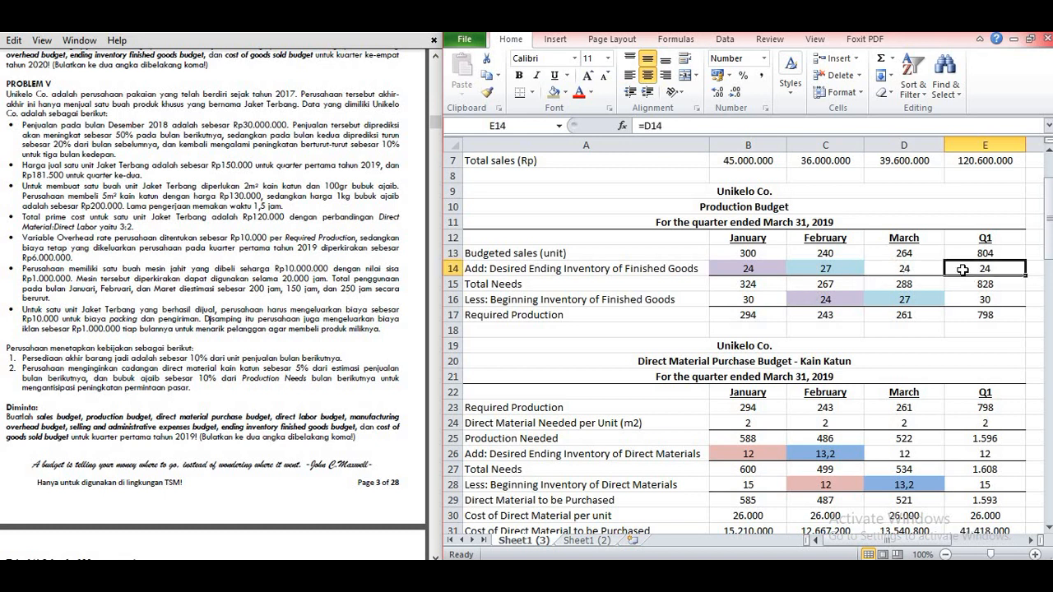
{"action": "scroll", "coordinate": [964, 342], "scroll_direction": "down", "scroll_amount": 7}
{"action": "scroll", "coordinate": [954, 347], "scroll_direction": "down", "scroll_amount": 15}
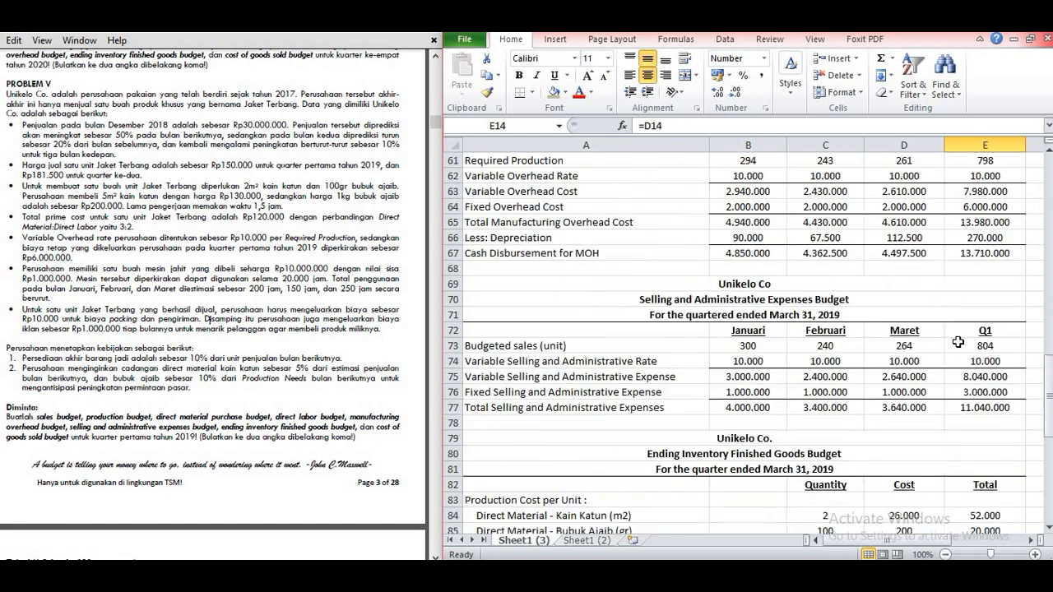
{"action": "left_click", "coordinate": [993, 437]}
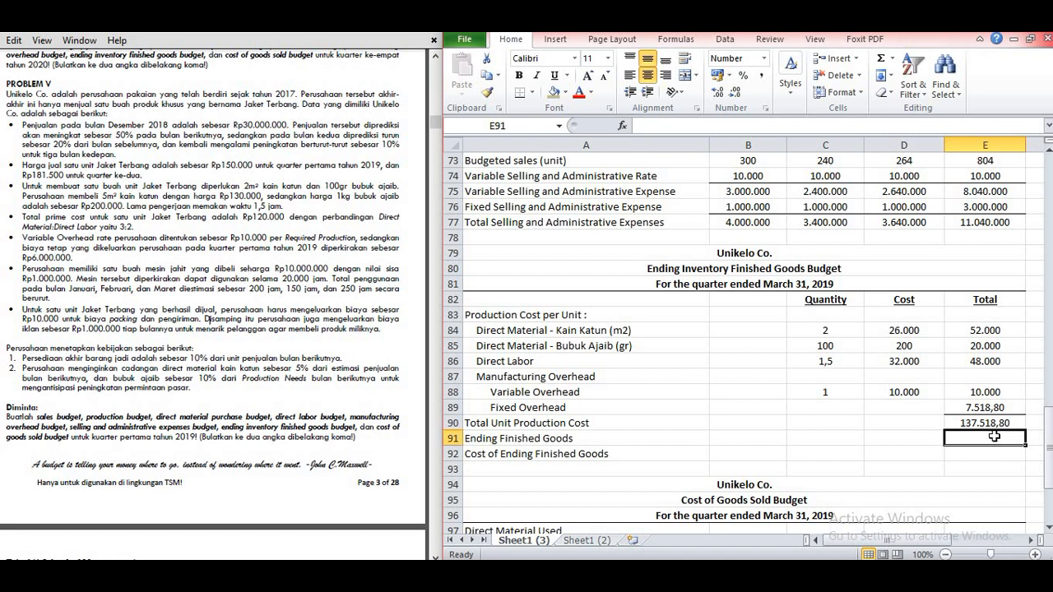
{"action": "type", "text": "24"}
Step: Calculate the Cost of Ending Finished Goods in E92 by multiplying Total Unit Production Cost E90 by Ending Finished Goods E91
{"action": "left_click", "coordinate": [999, 455]}
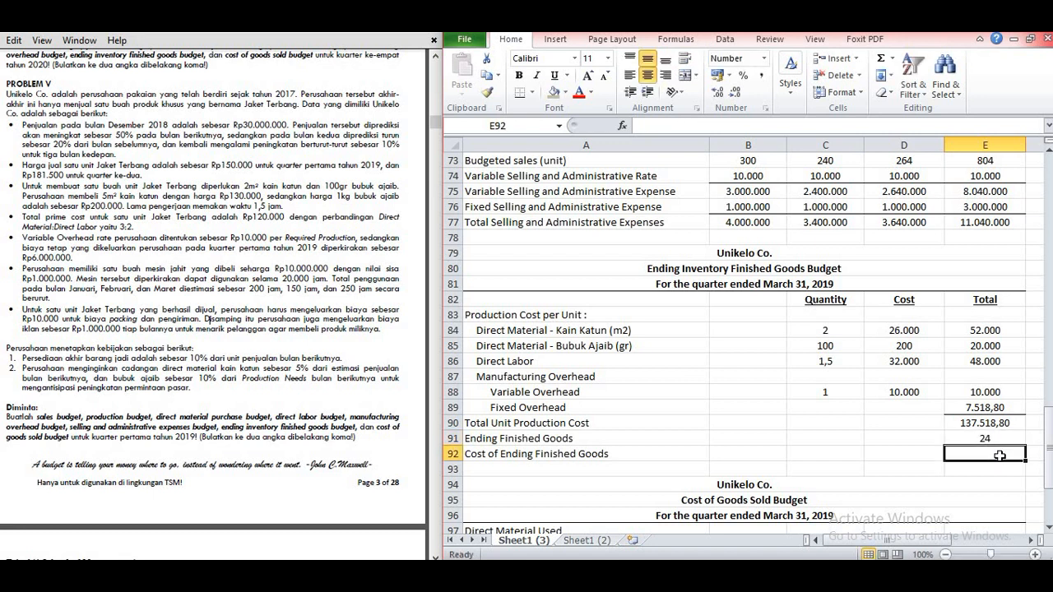
{"action": "type", "text": "="}
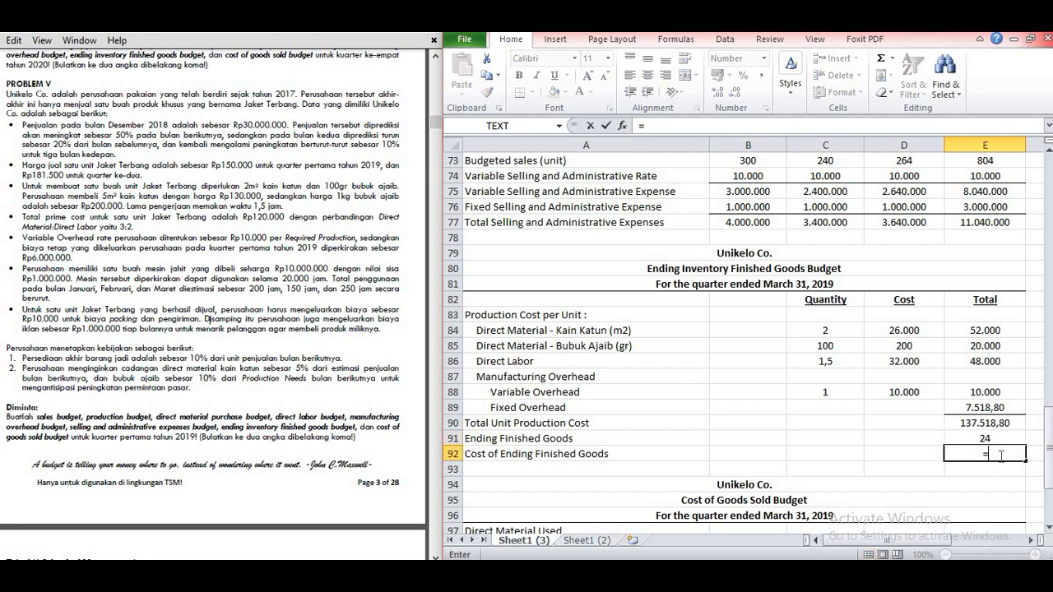
{"action": "left_click", "coordinate": [969, 421]}
{"action": "type", "text": "*"}
{"action": "left_click", "coordinate": [982, 439]}
{"action": "key", "text": "Return"}
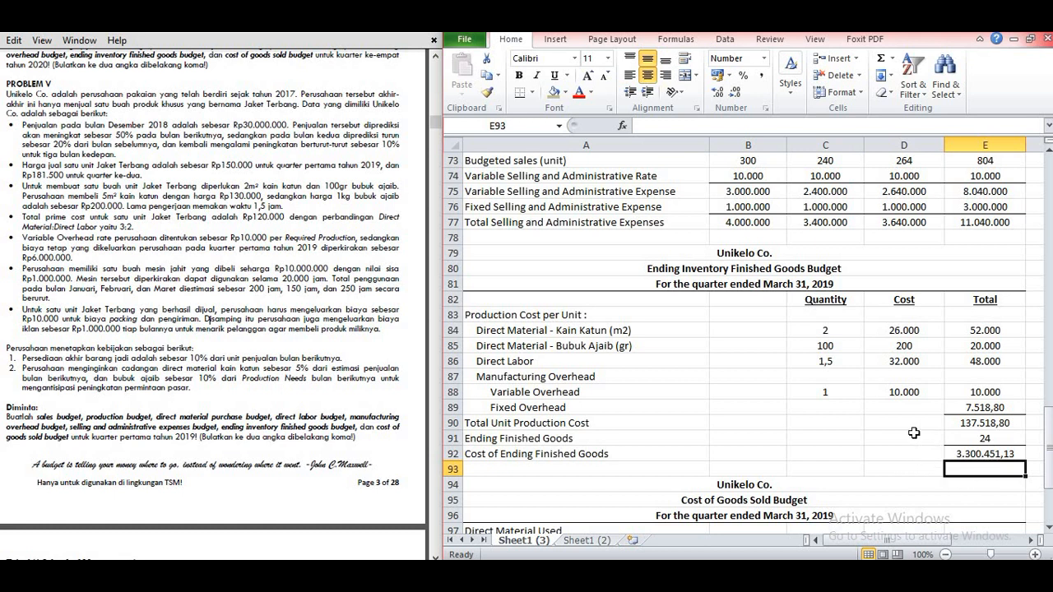
Step: Write the Kain Katun part of Direct Material Used in B97 as "(1.596 x 26.000) +", using its Q1 production needed and unit cost
{"action": "scroll", "coordinate": [732, 369], "scroll_direction": "down", "scroll_amount": 2}
{"action": "scroll", "coordinate": [732, 370], "scroll_direction": "down", "scroll_amount": 3}
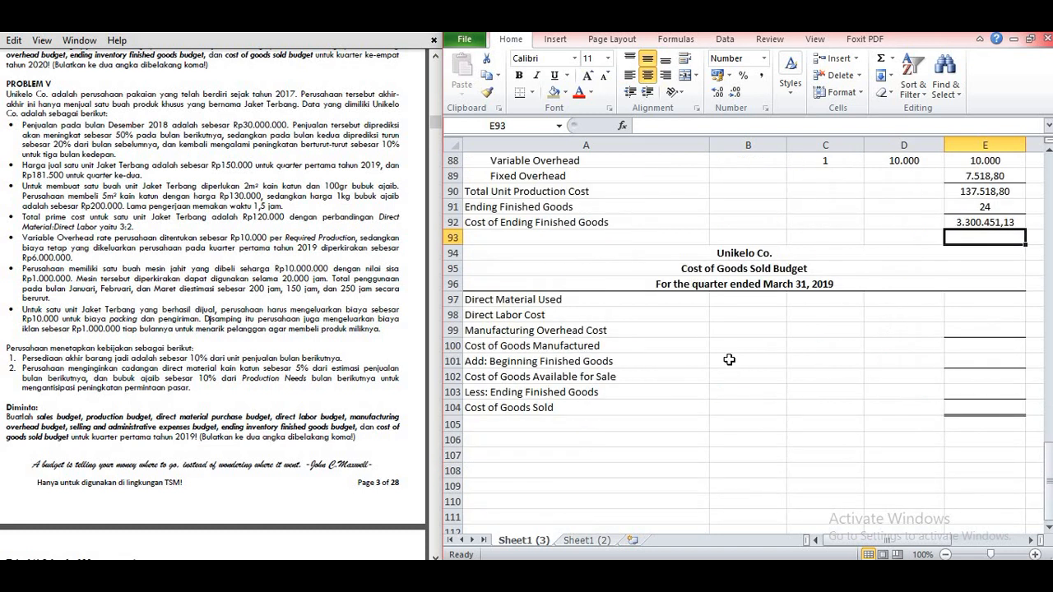
{"action": "scroll", "coordinate": [738, 344], "scroll_direction": "up", "scroll_amount": 2}
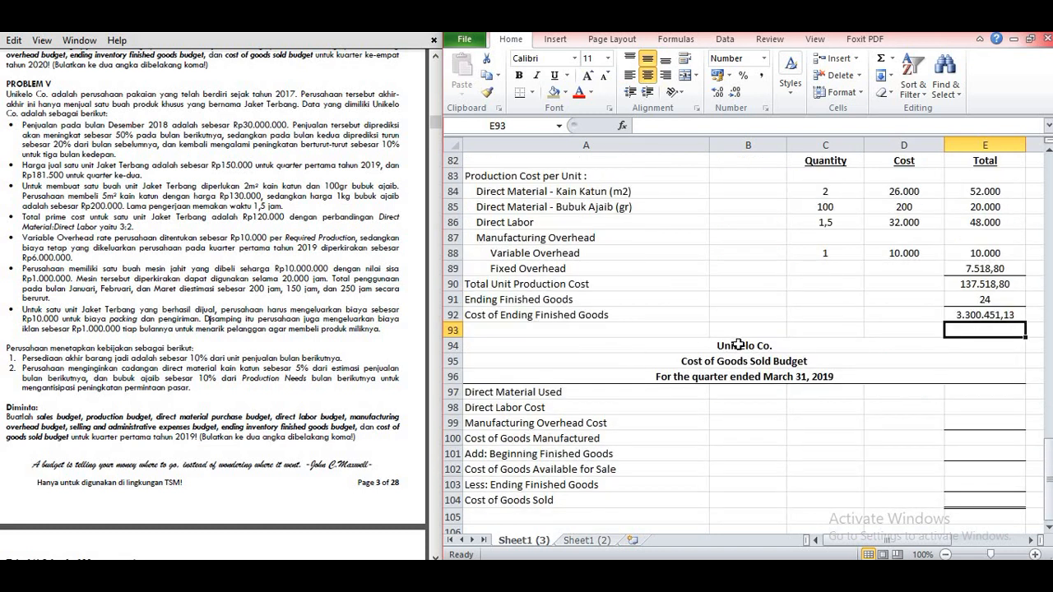
{"action": "scroll", "coordinate": [738, 344], "scroll_direction": "down", "scroll_amount": 1}
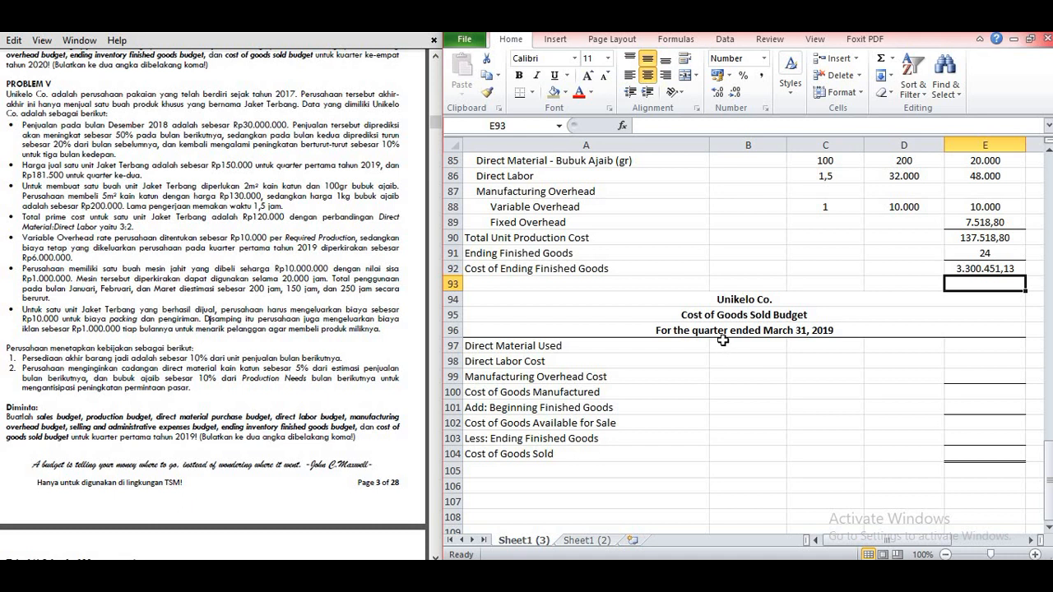
{"action": "scroll", "coordinate": [724, 344], "scroll_direction": "up", "scroll_amount": 14}
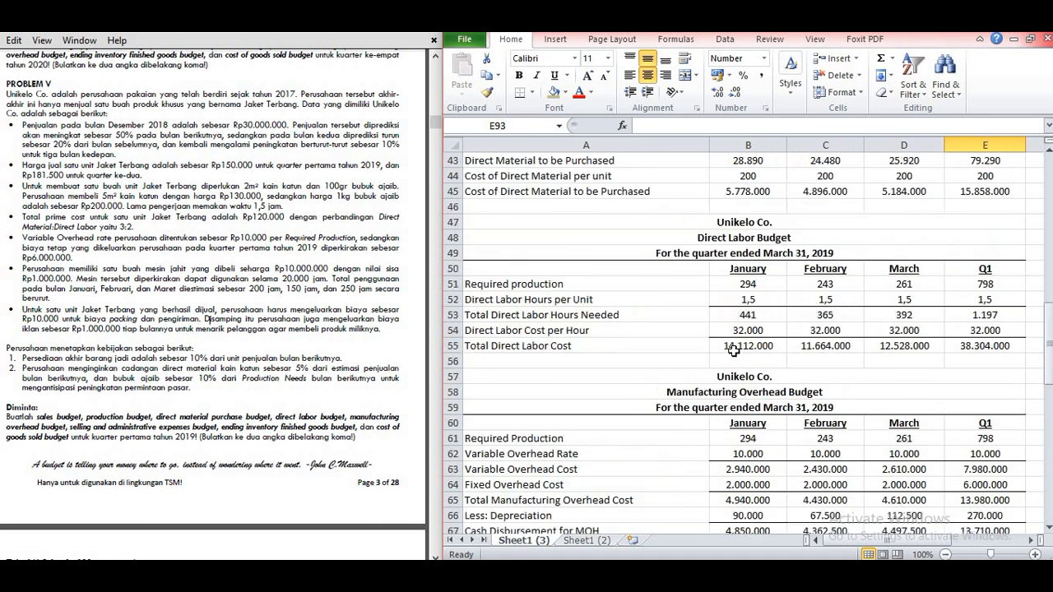
{"action": "scroll", "coordinate": [732, 350], "scroll_direction": "up", "scroll_amount": 7}
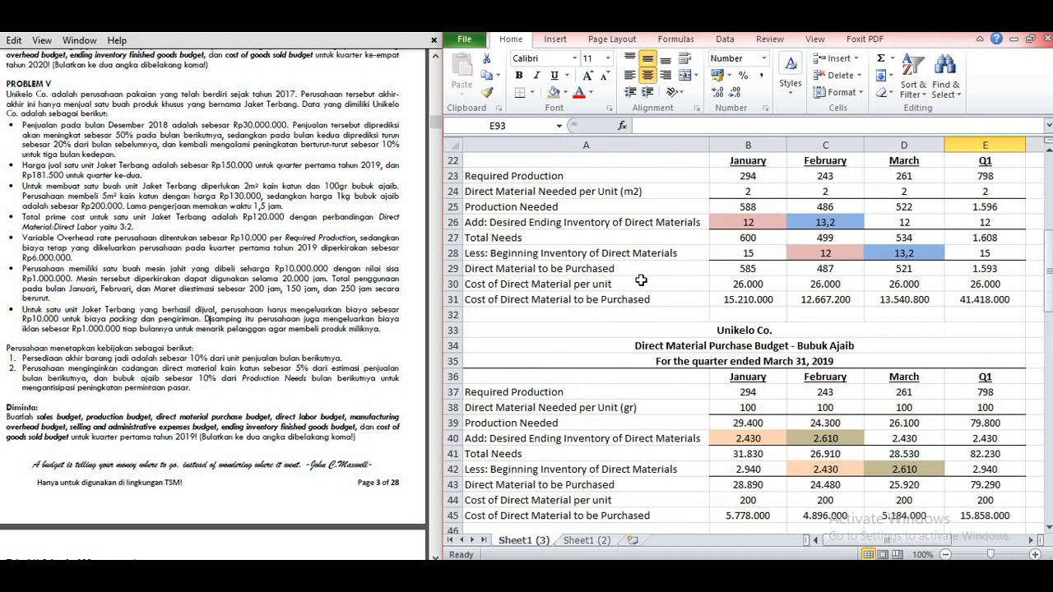
{"action": "scroll", "coordinate": [712, 265], "scroll_direction": "up", "scroll_amount": 1}
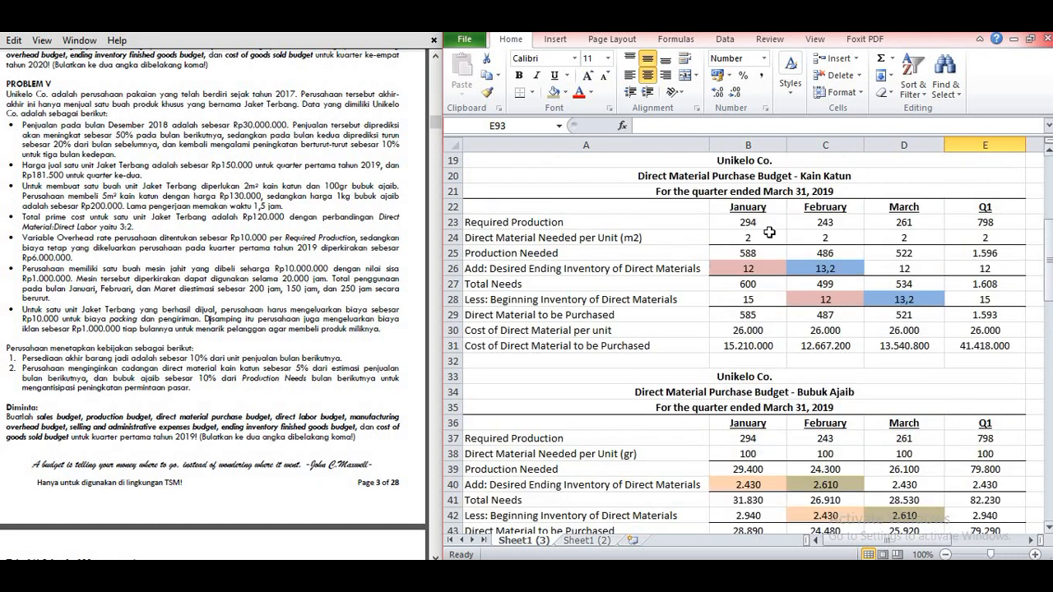
{"action": "left_click", "coordinate": [962, 256]}
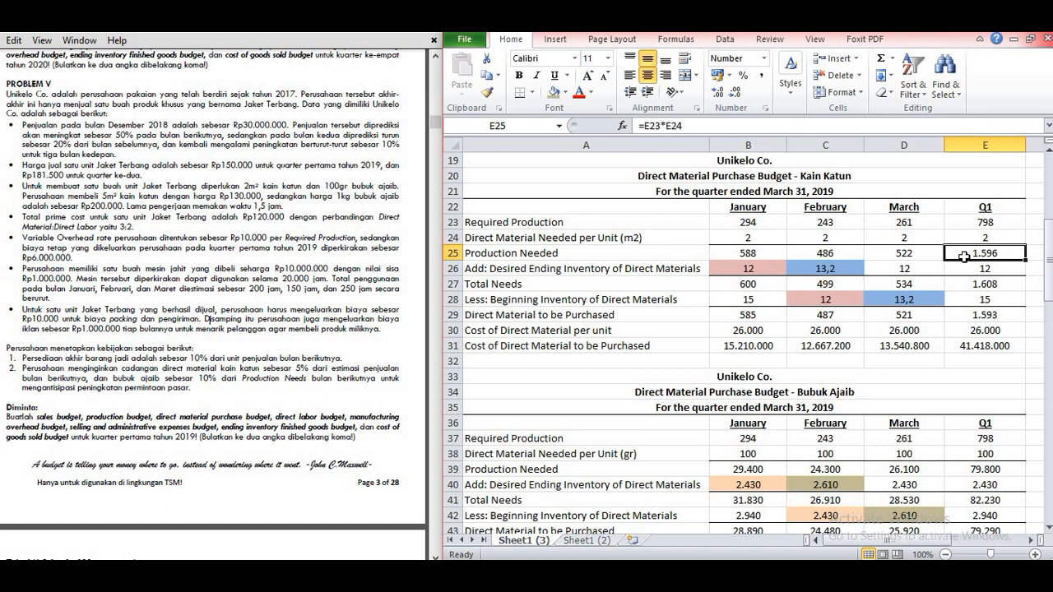
{"action": "left_click", "coordinate": [983, 330]}
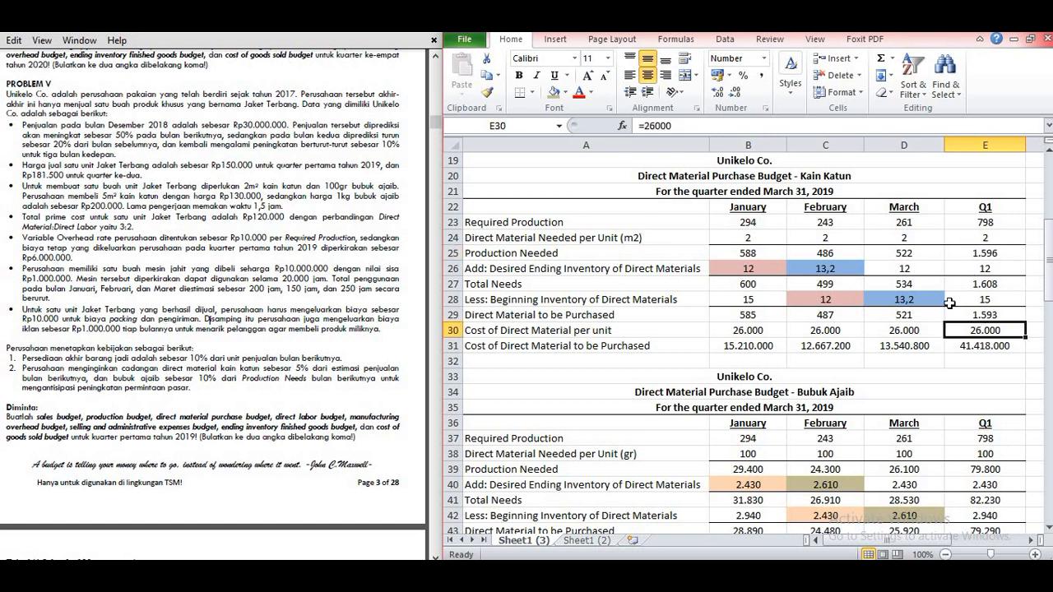
{"action": "scroll", "coordinate": [782, 375], "scroll_direction": "down", "scroll_amount": 13}
{"action": "scroll", "coordinate": [782, 375], "scroll_direction": "down", "scroll_amount": 11}
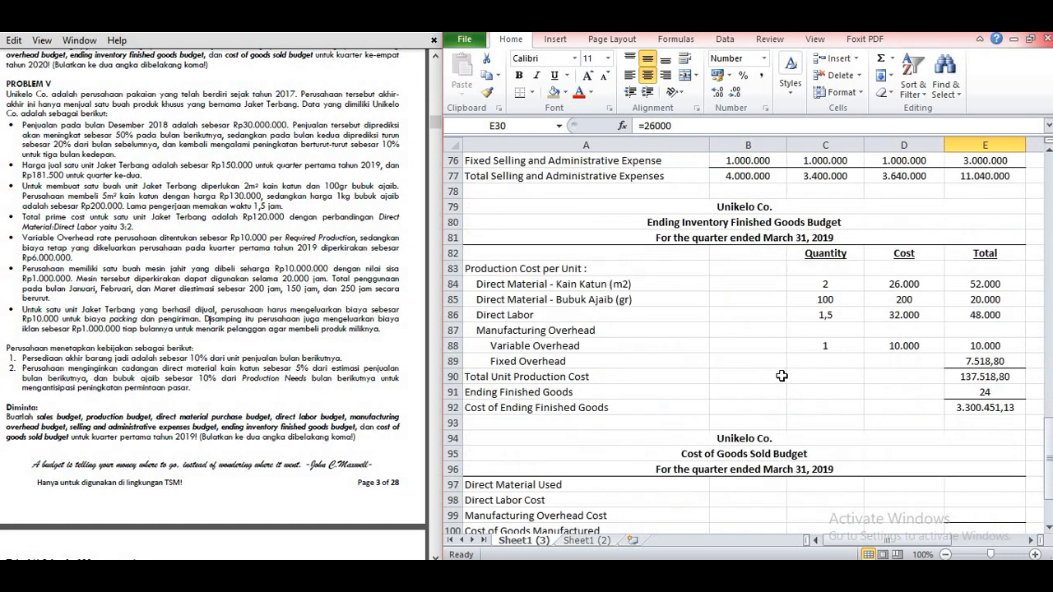
{"action": "scroll", "coordinate": [757, 362], "scroll_direction": "up", "scroll_amount": 2}
{"action": "left_click", "coordinate": [747, 348]}
{"action": "double_click", "coordinate": [747, 349]}
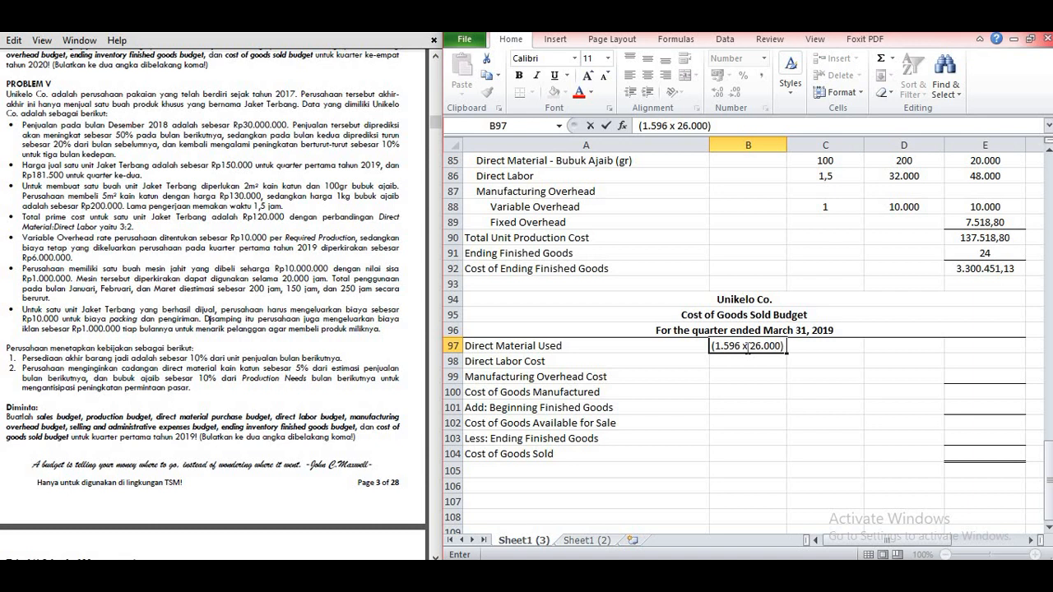
{"action": "left_click", "coordinate": [775, 422]}
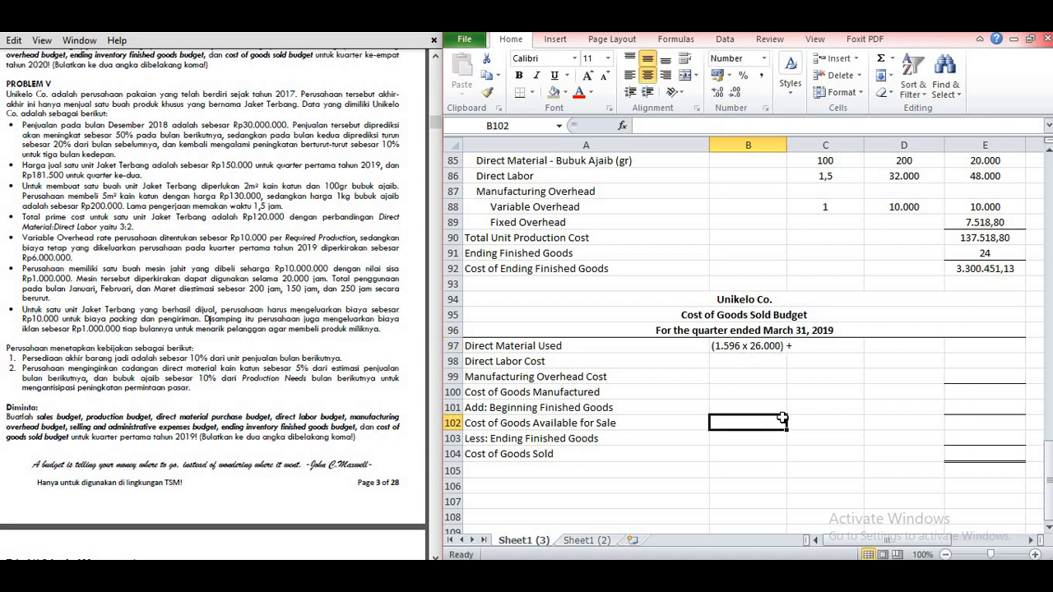
Step: Append "(79.800 x 200)" to the Direct Material Used note in B97, using Bubuk Ajaib's Q1 production needed and unit cost
{"action": "scroll", "coordinate": [777, 421], "scroll_direction": "up", "scroll_amount": 4}
{"action": "scroll", "coordinate": [781, 421], "scroll_direction": "down", "scroll_amount": 2}
{"action": "scroll", "coordinate": [781, 421], "scroll_direction": "up", "scroll_amount": 18}
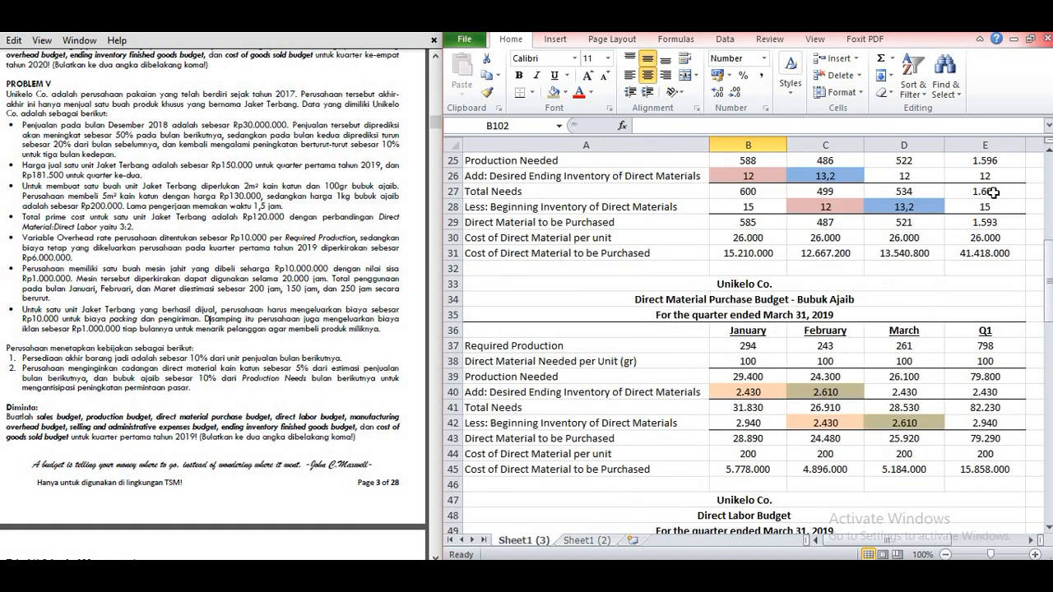
{"action": "left_click", "coordinate": [987, 376]}
{"action": "scroll", "coordinate": [989, 374], "scroll_direction": "down", "scroll_amount": 1}
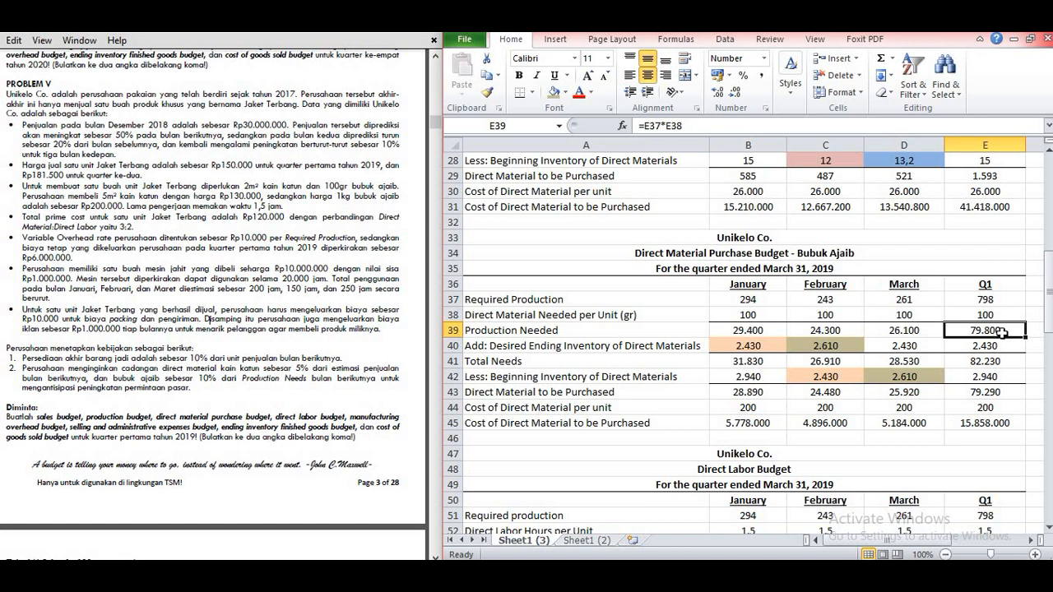
{"action": "left_click", "coordinate": [985, 406]}
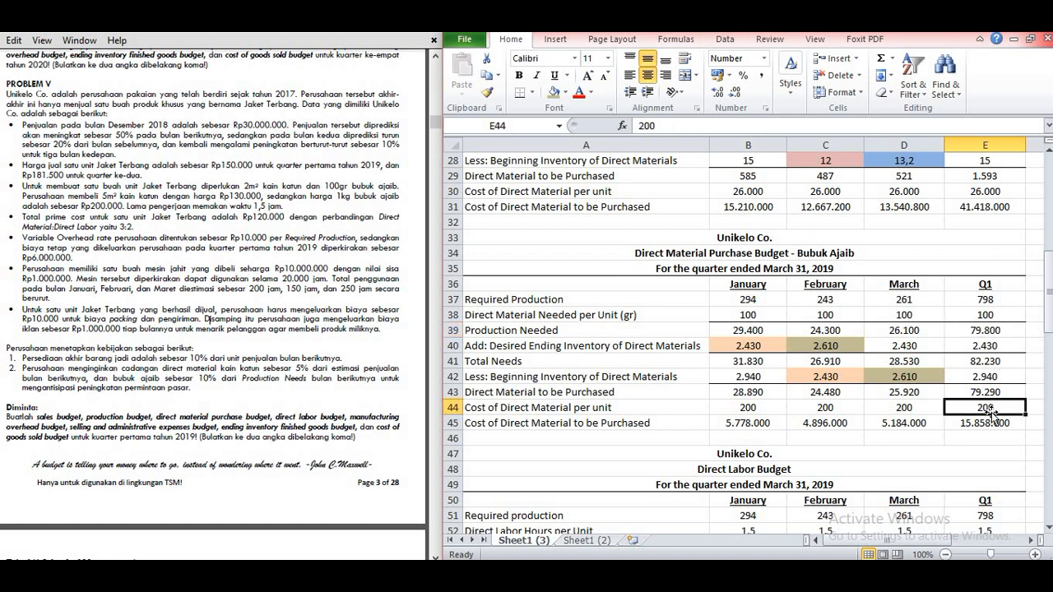
{"action": "scroll", "coordinate": [704, 403], "scroll_direction": "down", "scroll_amount": 20}
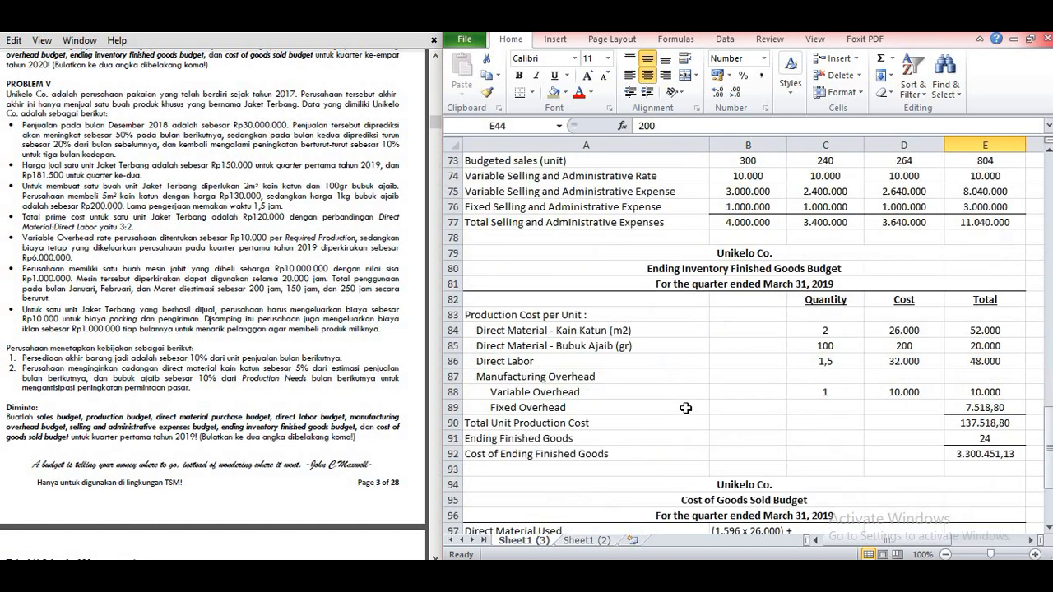
{"action": "scroll", "coordinate": [706, 387], "scroll_direction": "up", "scroll_amount": 3}
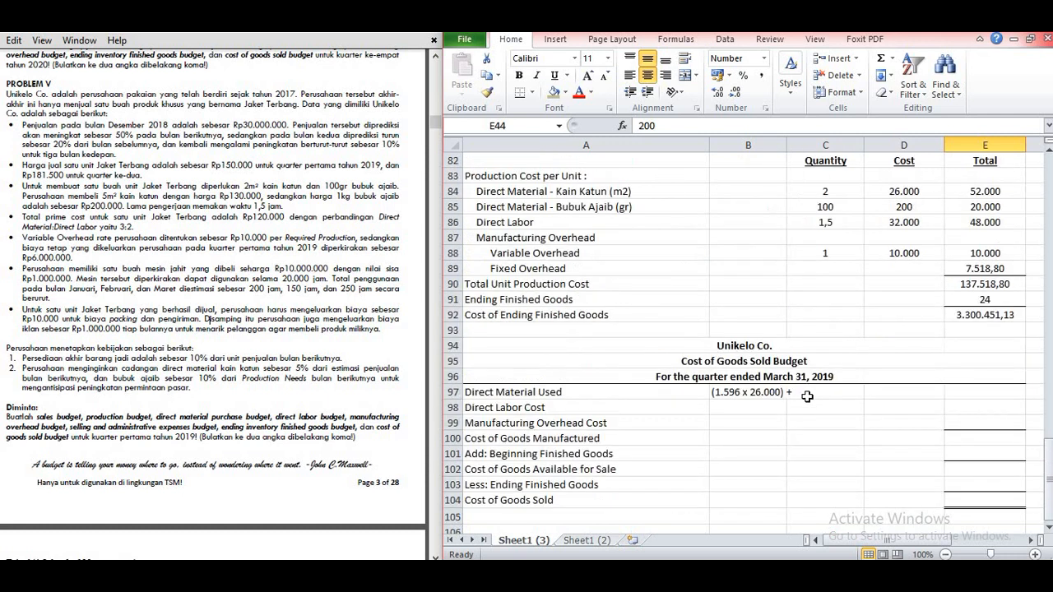
{"action": "left_click", "coordinate": [712, 394]}
{"action": "left_click", "coordinate": [723, 125]}
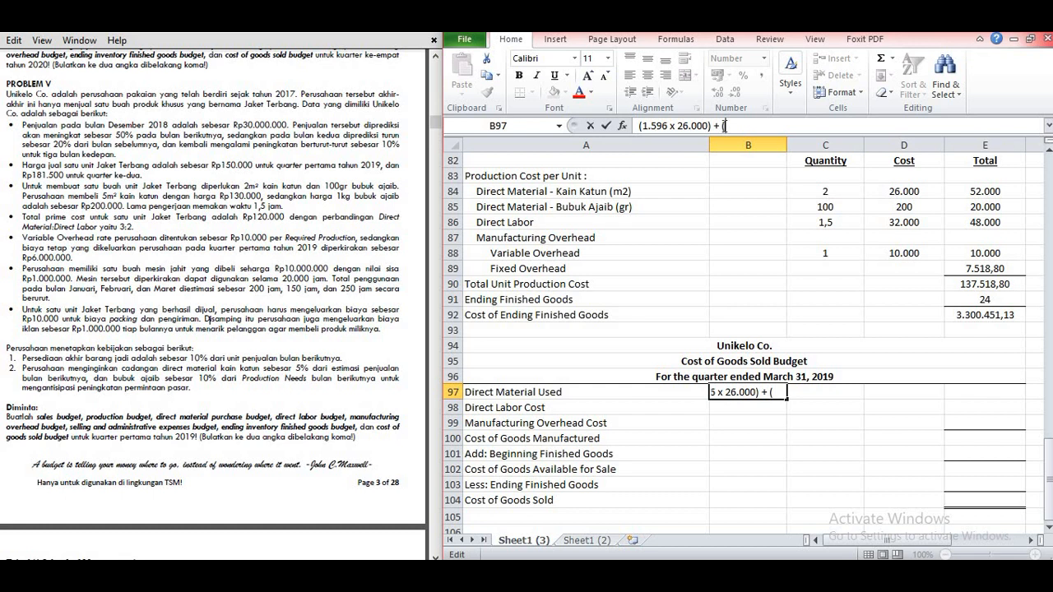
{"action": "type", "text": "(79.800"}
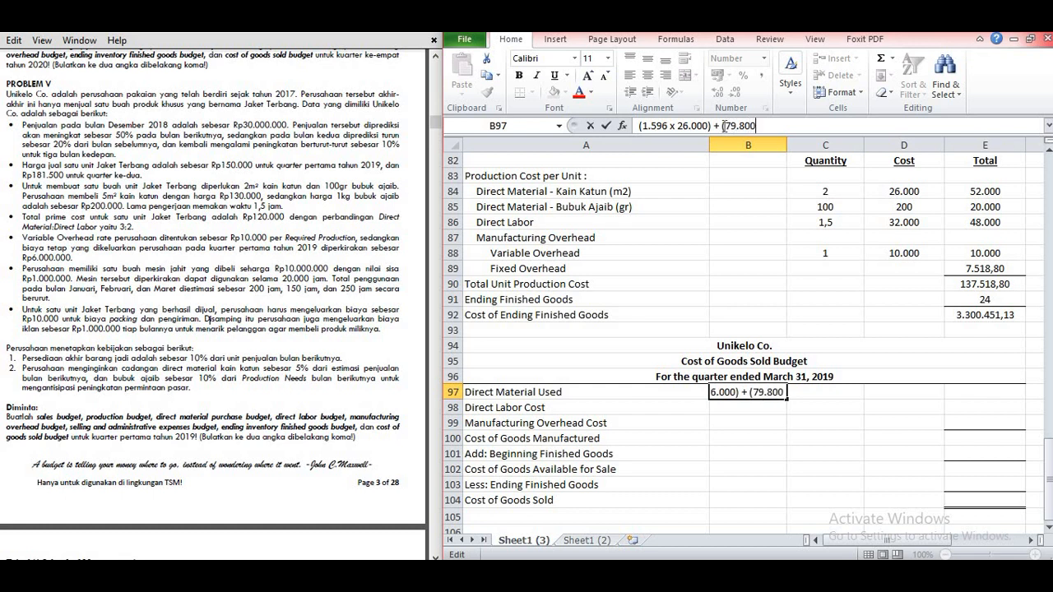
{"action": "type", "text": " x 200)"}
{"action": "key", "text": "Return"}
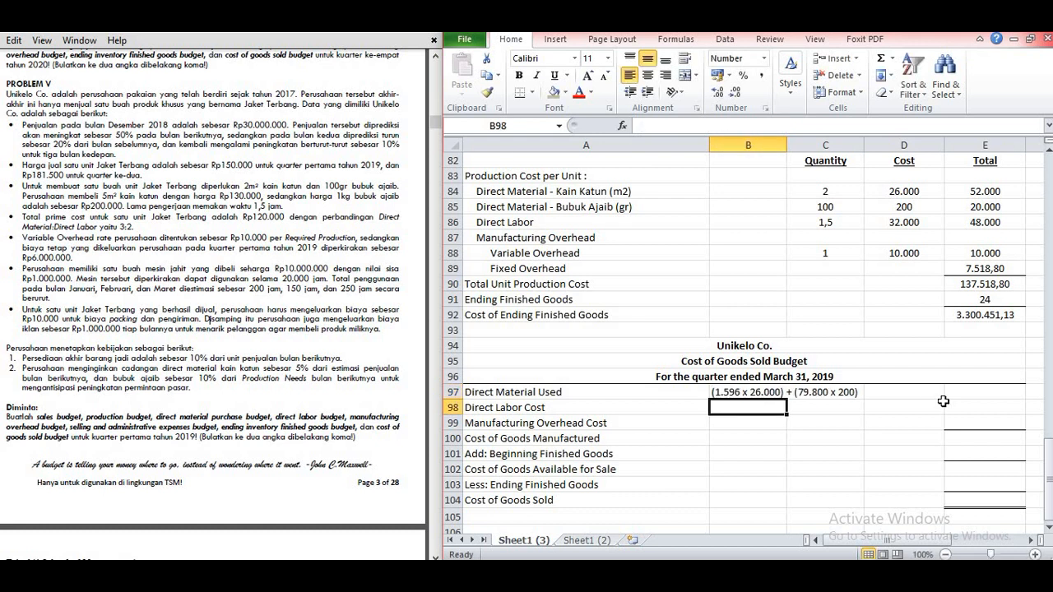
Step: Calculate Direct Material Used in E97 with =(1596*26000)+(79800*200)
{"action": "left_click", "coordinate": [967, 394]}
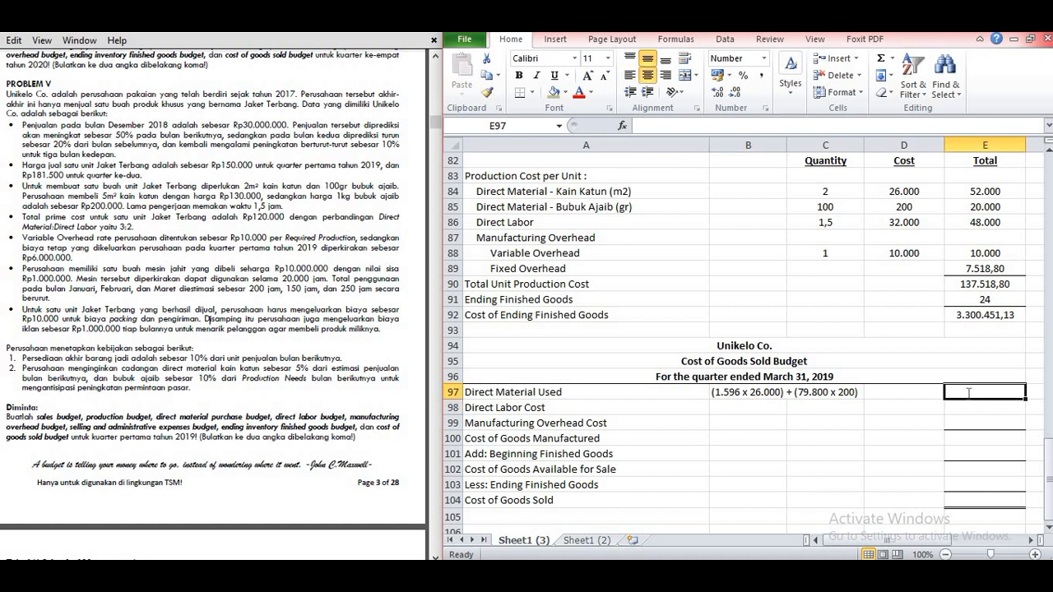
{"action": "type", "text": "=(1596*26000)"}
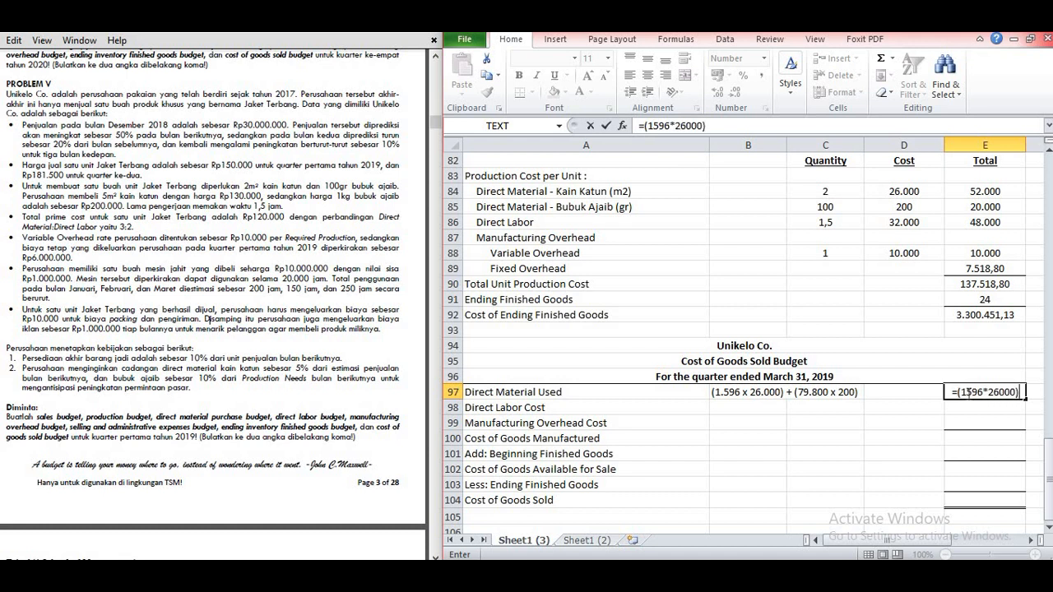
{"action": "type", "text": "+(7"}
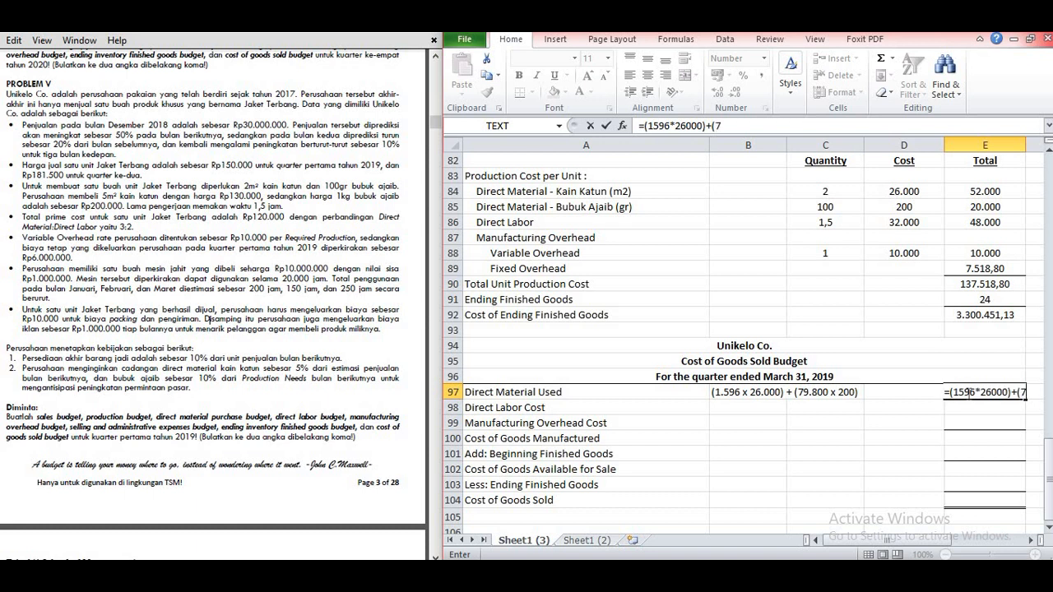
{"action": "type", "text": "9800*200)"}
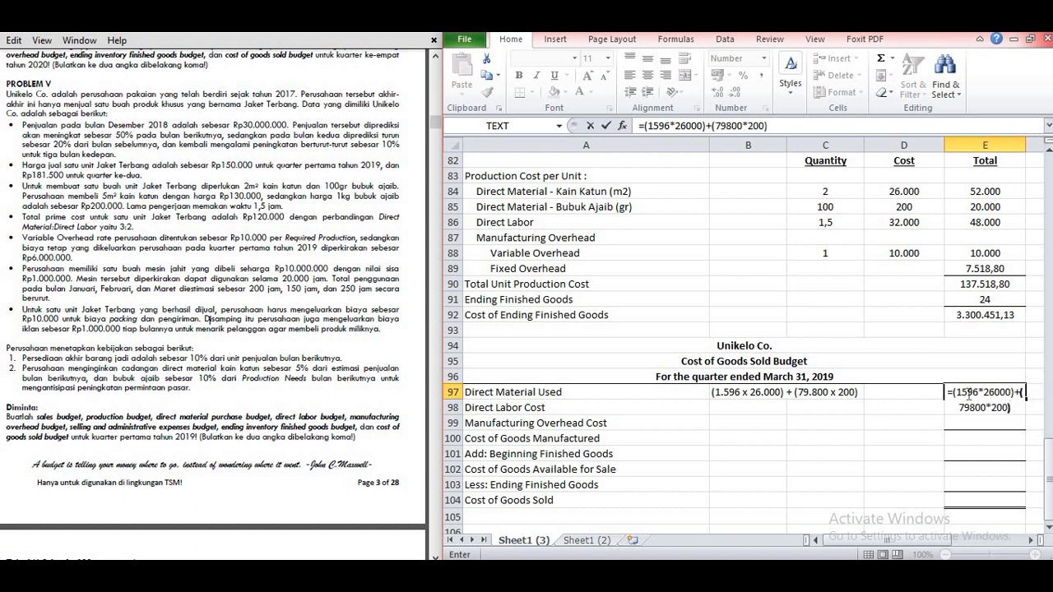
{"action": "key", "text": "Return"}
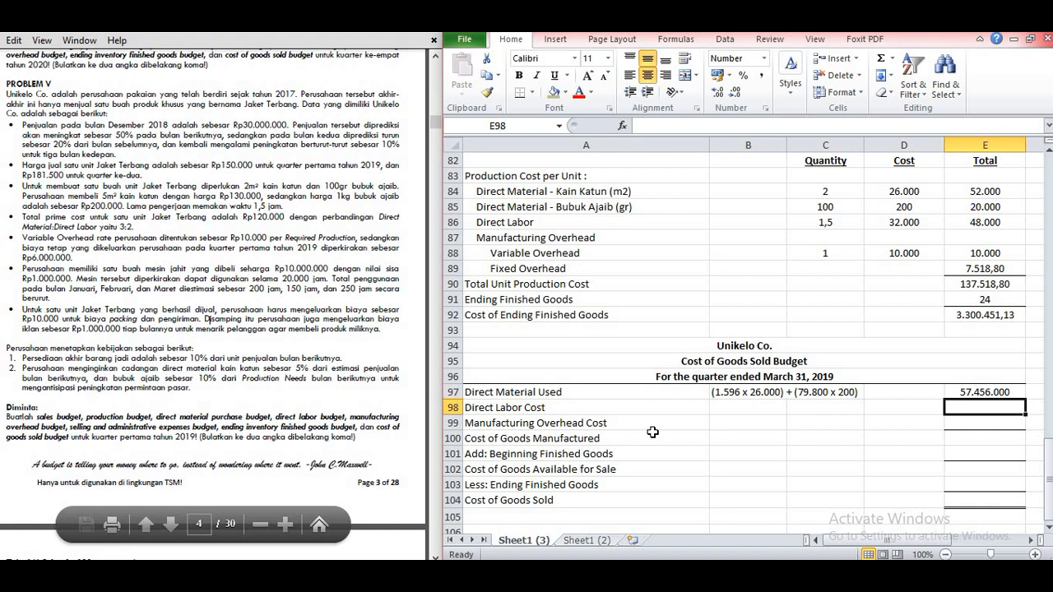
Step: Write the Direct Labor Cost note in B98 as "(1.197 x 32.000)", using Q1 total direct labor hours and cost per hour
{"action": "left_click", "coordinate": [722, 406]}
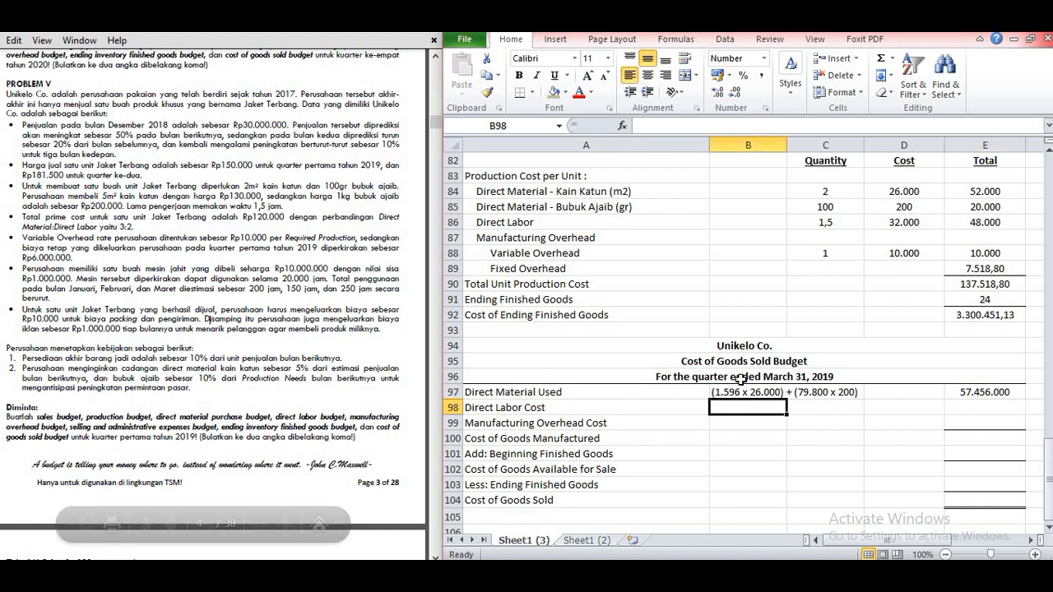
{"action": "scroll", "coordinate": [740, 379], "scroll_direction": "up", "scroll_amount": 12}
{"action": "scroll", "coordinate": [740, 379], "scroll_direction": "up", "scroll_amount": 3}
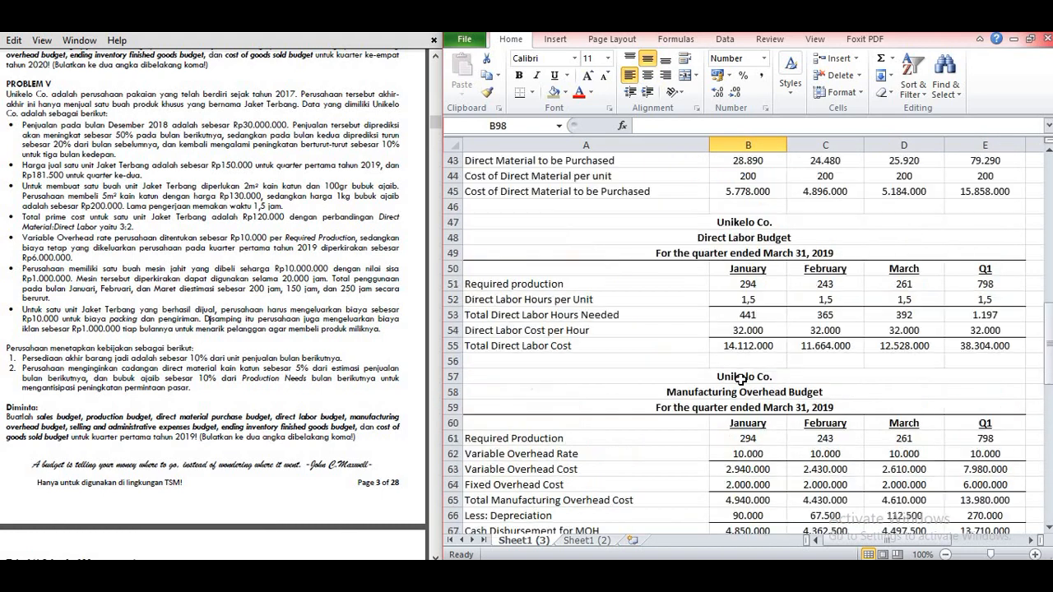
{"action": "scroll", "coordinate": [732, 374], "scroll_direction": "down", "scroll_amount": 3}
{"action": "scroll", "coordinate": [724, 370], "scroll_direction": "up", "scroll_amount": 1}
{"action": "left_click", "coordinate": [979, 317]}
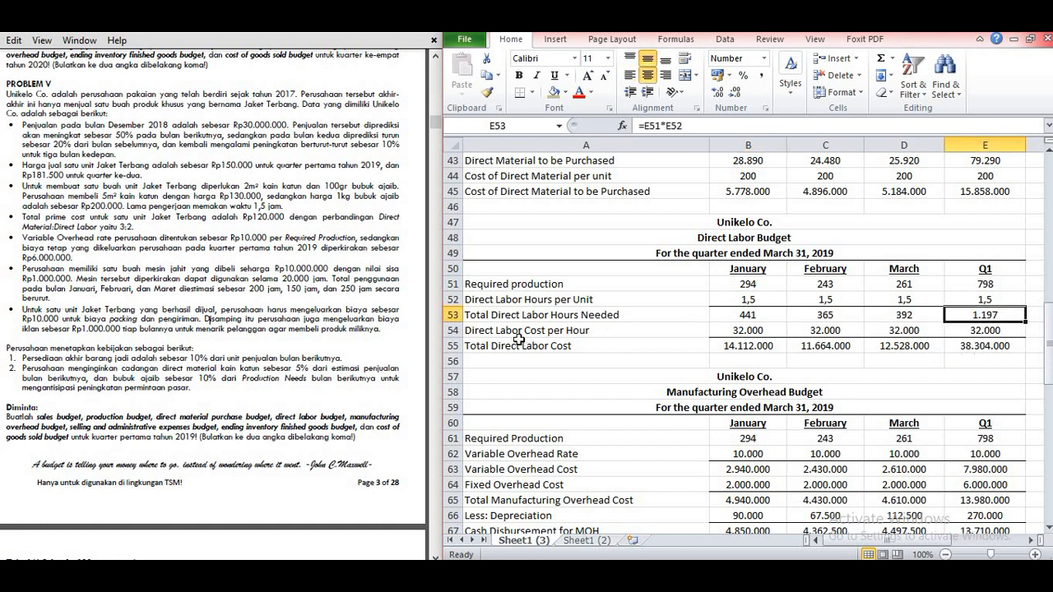
{"action": "left_click", "coordinate": [995, 333]}
{"action": "scroll", "coordinate": [884, 341], "scroll_direction": "down", "scroll_amount": 11}
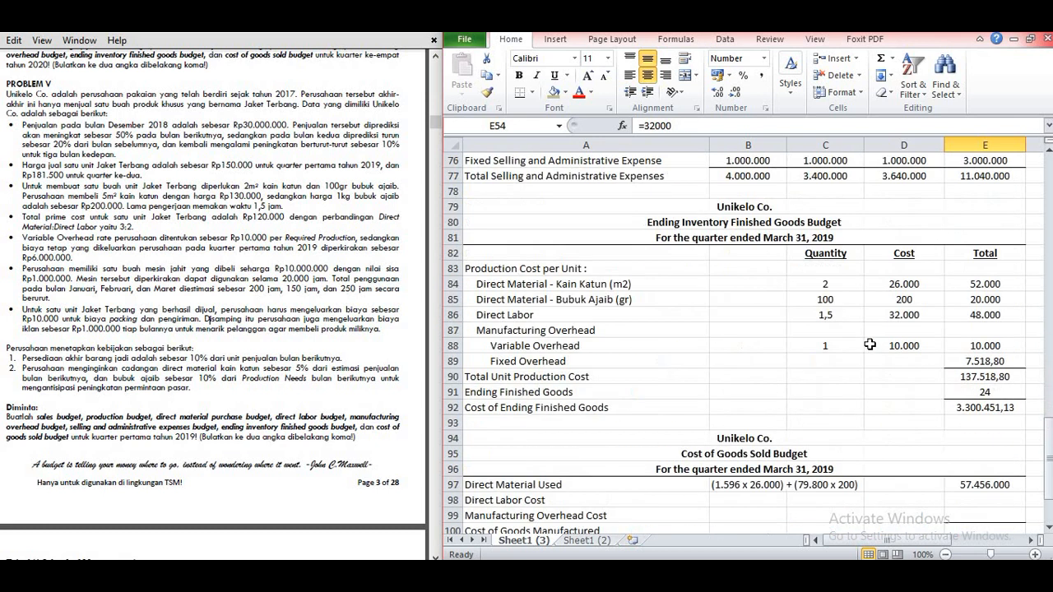
{"action": "scroll", "coordinate": [869, 343], "scroll_direction": "down", "scroll_amount": 5}
{"action": "left_click", "coordinate": [742, 268]}
{"action": "type", "text": "(1.197"}
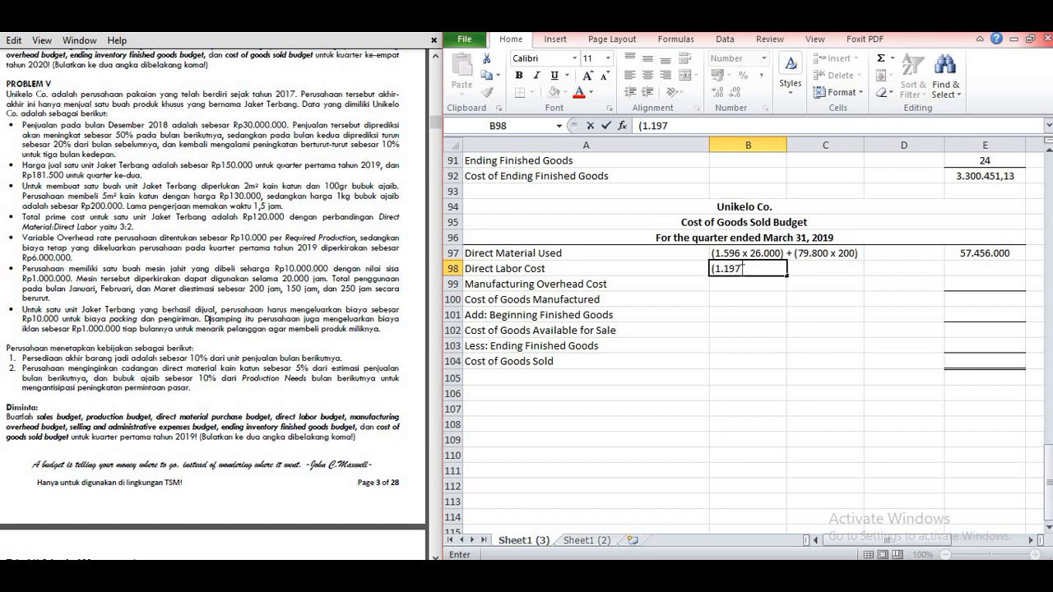
{"action": "type", "text": " x 32.000)"}
Step: Calculate Direct Labor Cost in E98 with =1197*32000
{"action": "key", "text": "Right"}
{"action": "key", "text": "Right"}
{"action": "key", "text": "Right"}
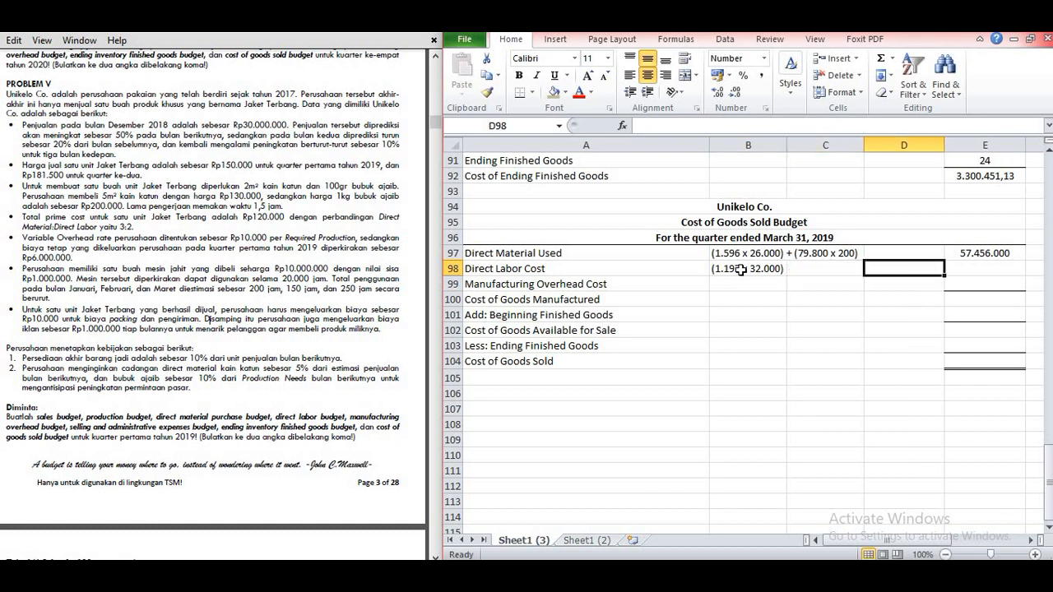
{"action": "type", "text": "=119"}
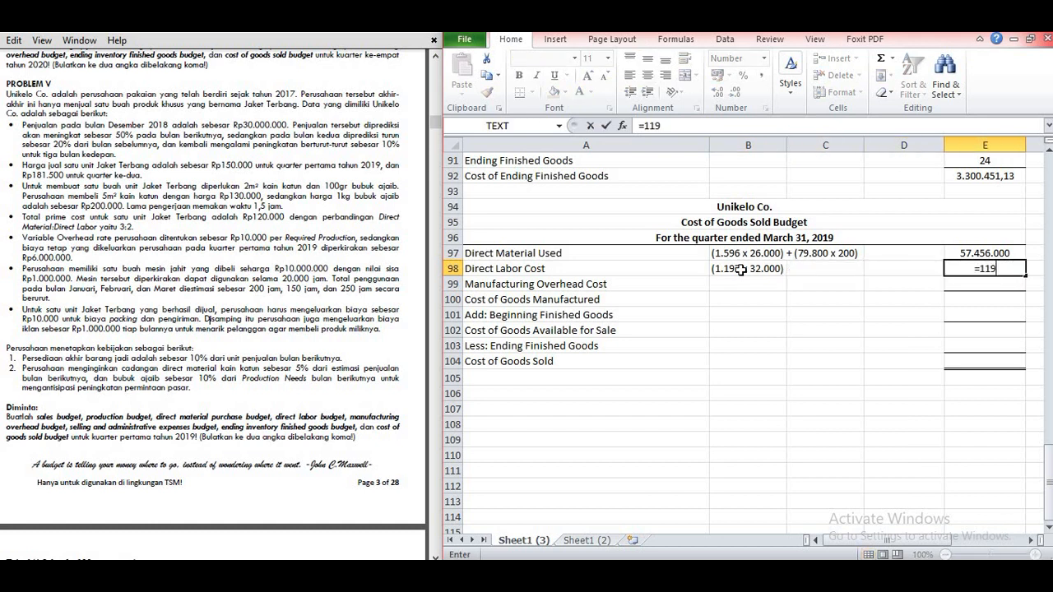
{"action": "type", "text": "7*32000"}
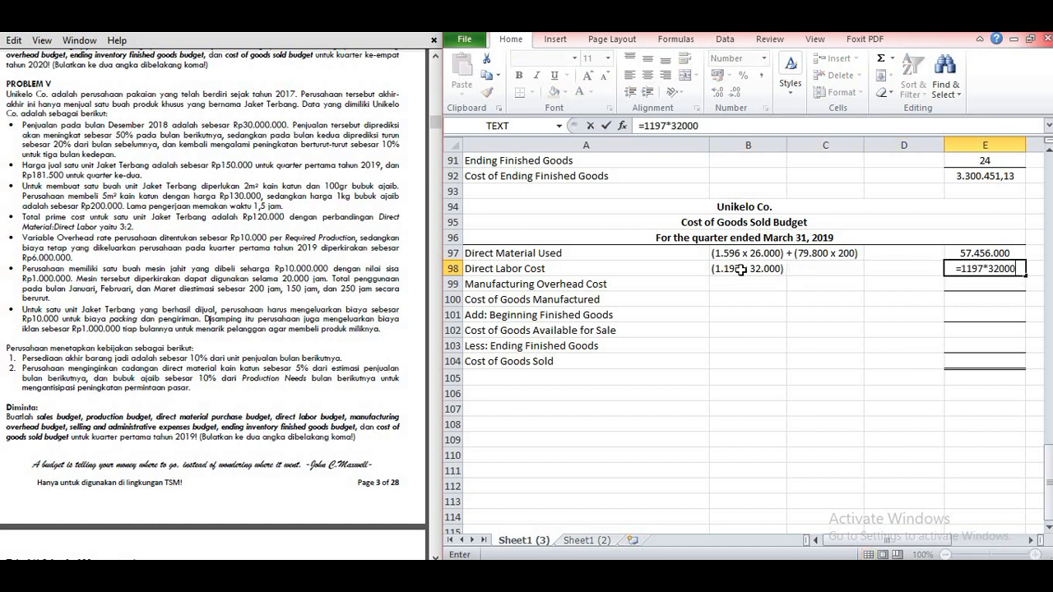
{"action": "key", "text": "Return"}
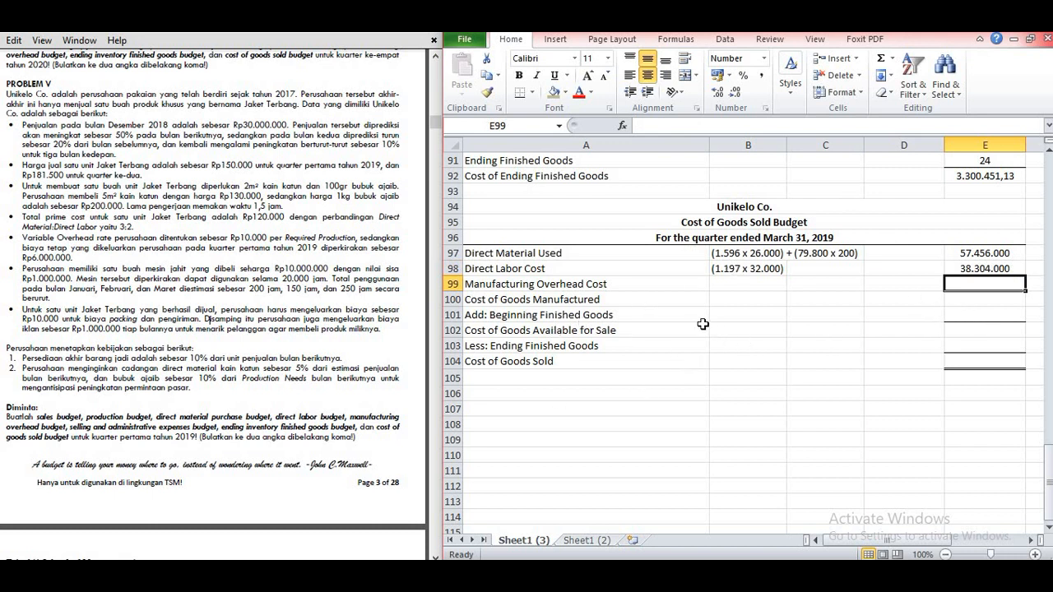
Step: Write the Manufacturing Overhead Cost note in B99 as "(798 x 10.000) + 6.000.000", using Q1 production, variable rate and fixed overhead
{"action": "scroll", "coordinate": [749, 331], "scroll_direction": "up", "scroll_amount": 8}
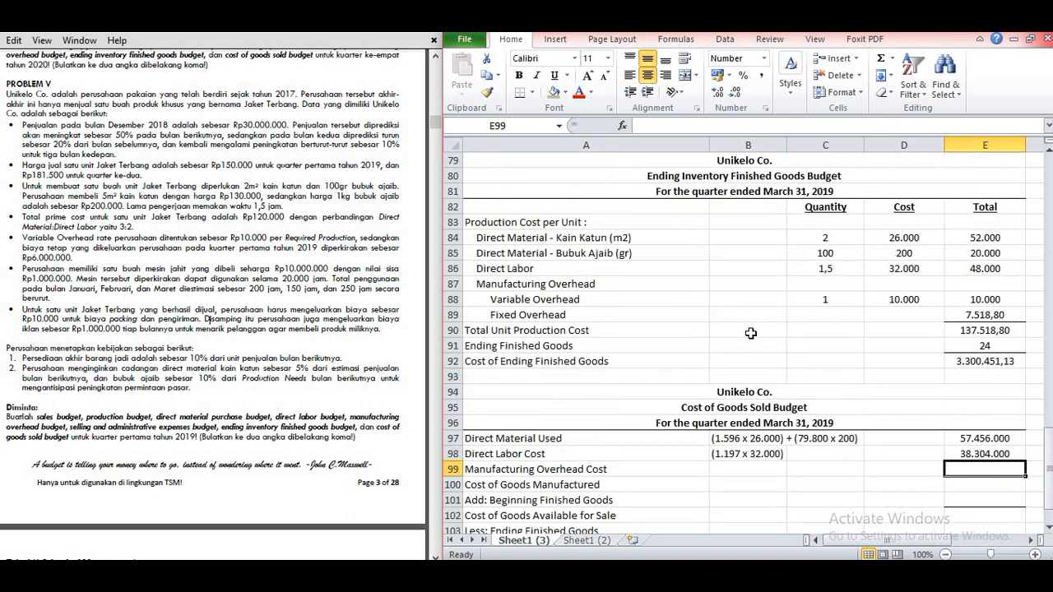
{"action": "scroll", "coordinate": [749, 333], "scroll_direction": "up", "scroll_amount": 4}
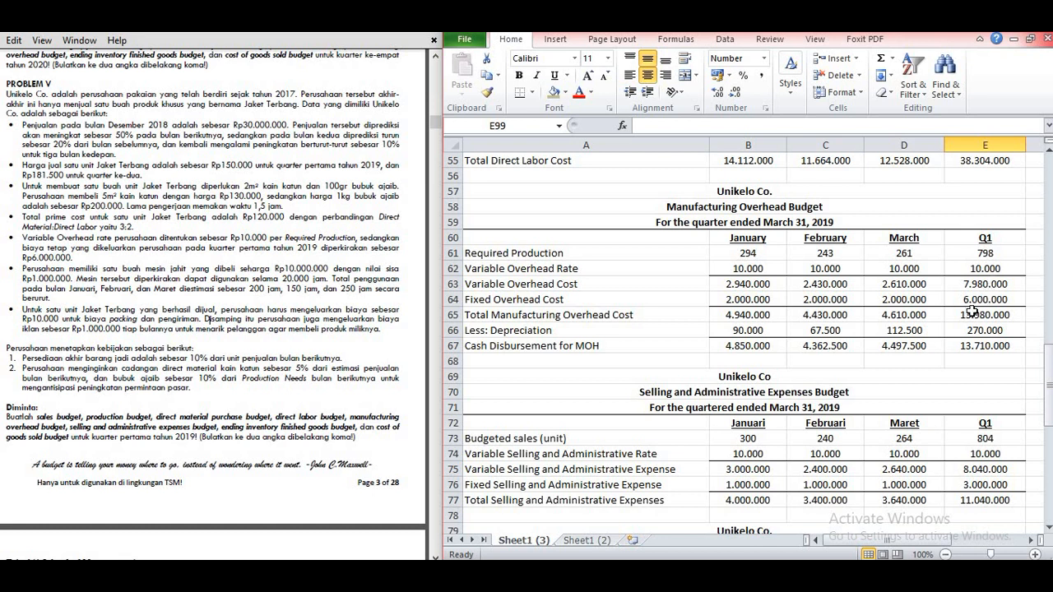
{"action": "scroll", "coordinate": [709, 436], "scroll_direction": "down", "scroll_amount": 12}
{"action": "left_click", "coordinate": [735, 285]}
{"action": "type", "text": "(798 x"}
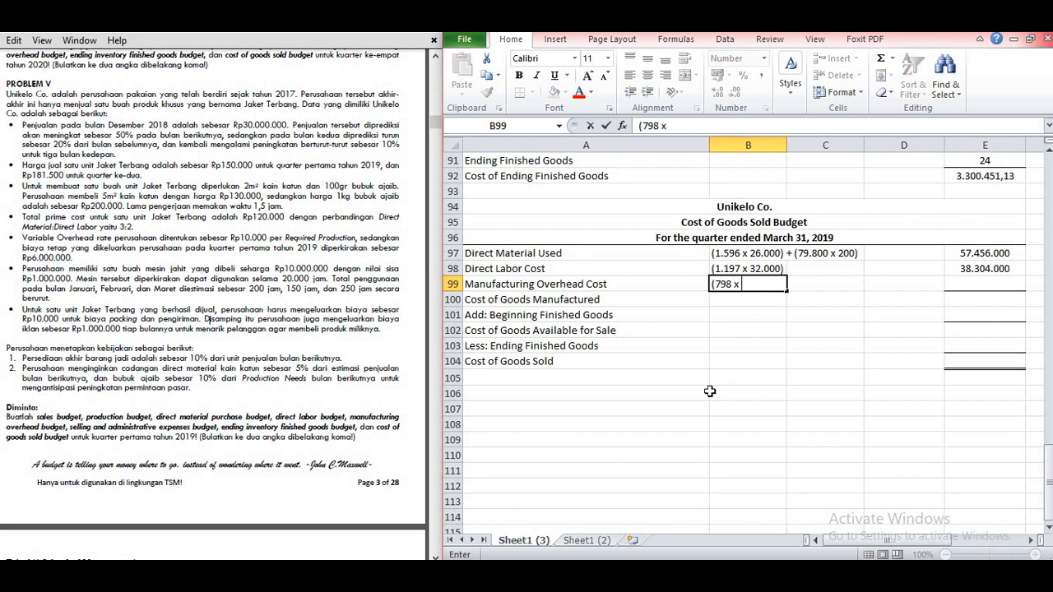
{"action": "type", "text": "10.000) + 6.000.000"}
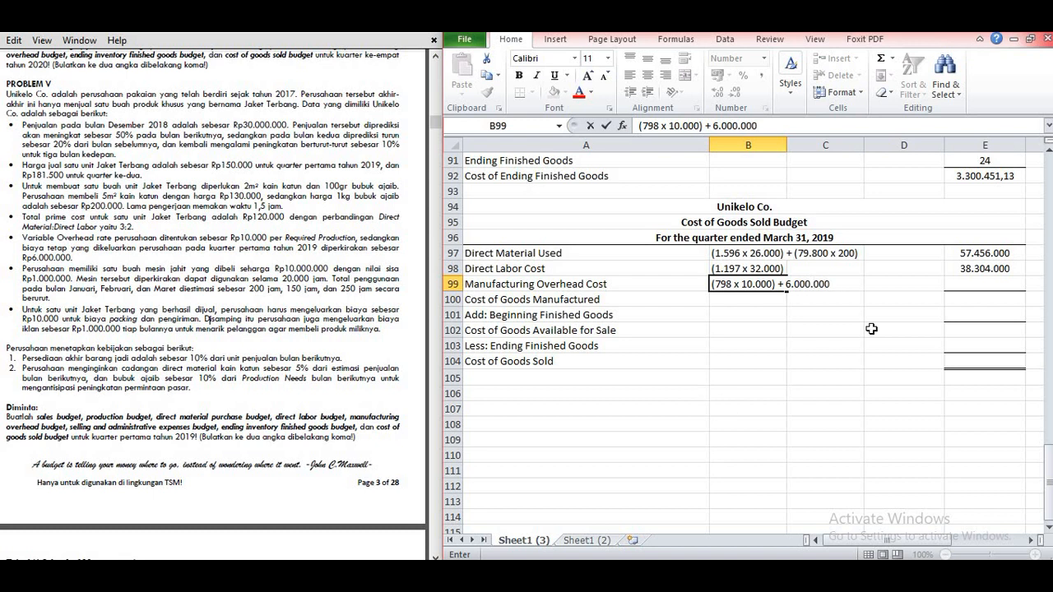
Step: Calculate Manufacturing Overhead Cost in E99 with =(798*10000)+6000000
{"action": "key", "text": "Tab"}
{"action": "key", "text": "Tab"}
{"action": "key", "text": "Tab"}
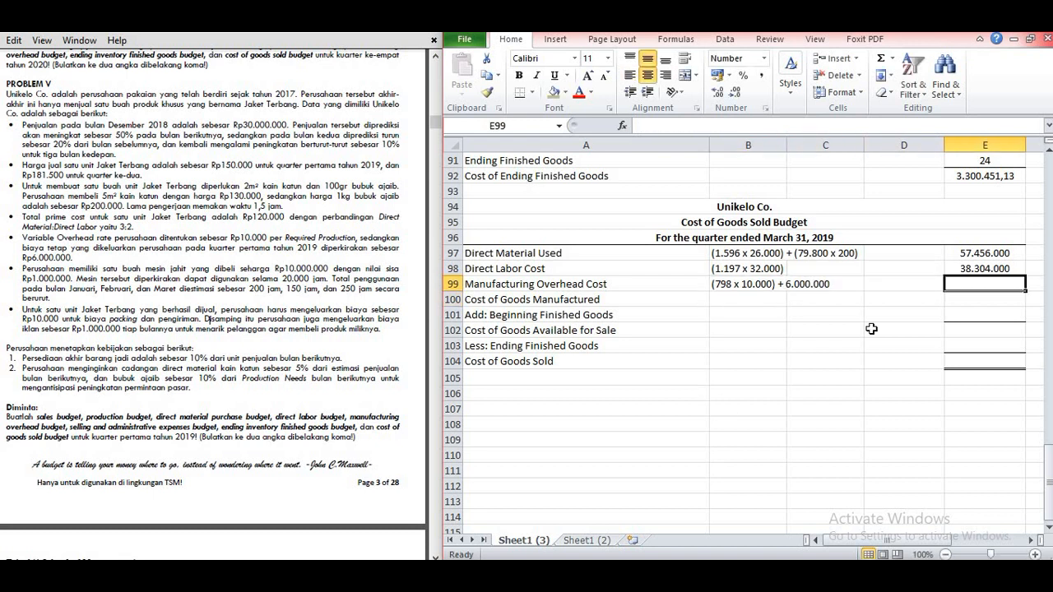
{"action": "type", "text": "=(798*100"}
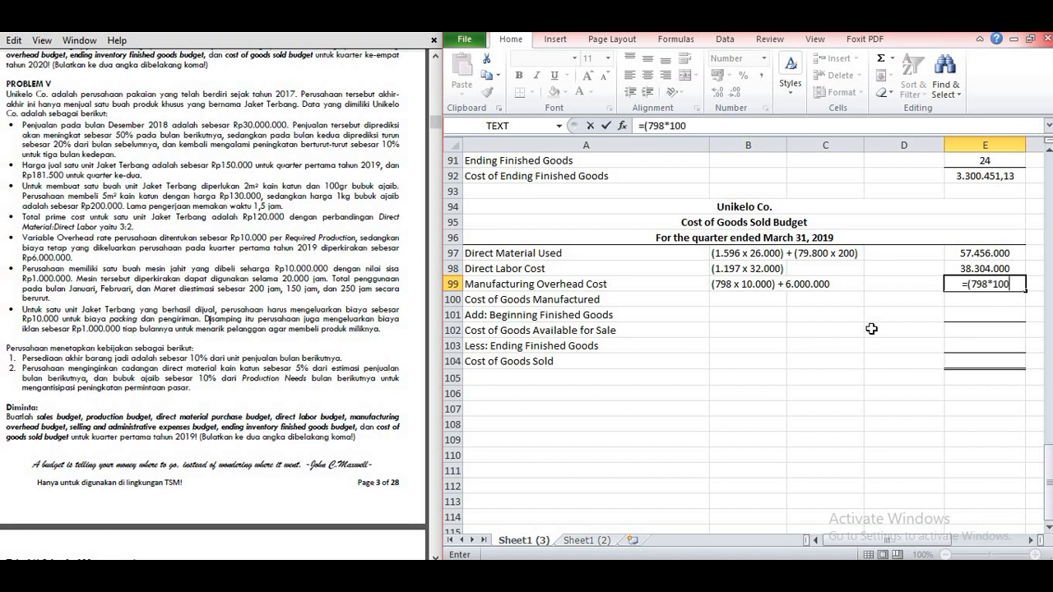
{"action": "type", "text": "00"}
{"action": "type", "text": ")+60"}
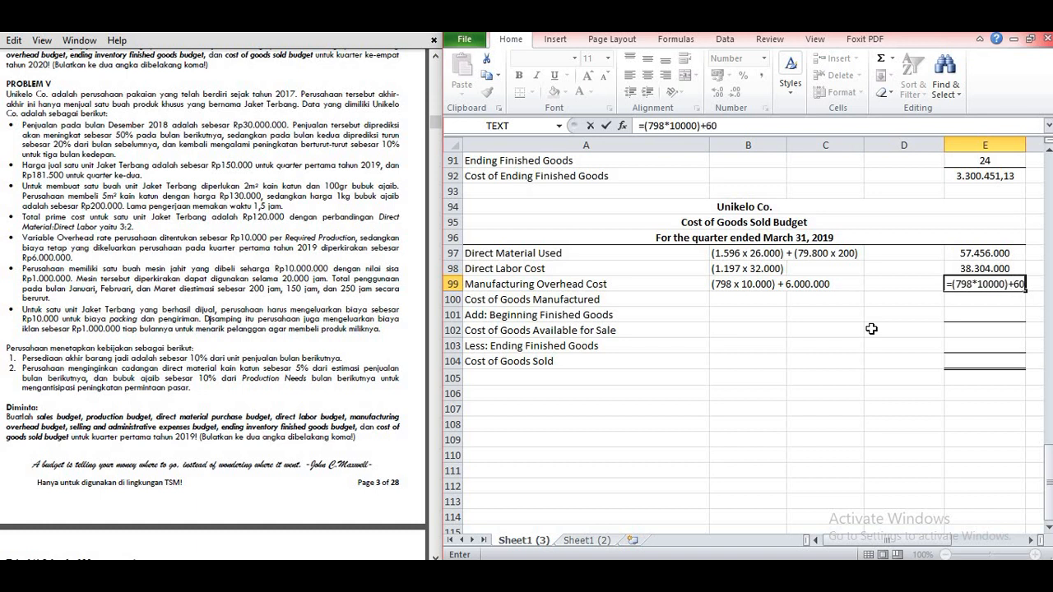
{"action": "type", "text": "00000"}
{"action": "key", "text": "Return"}
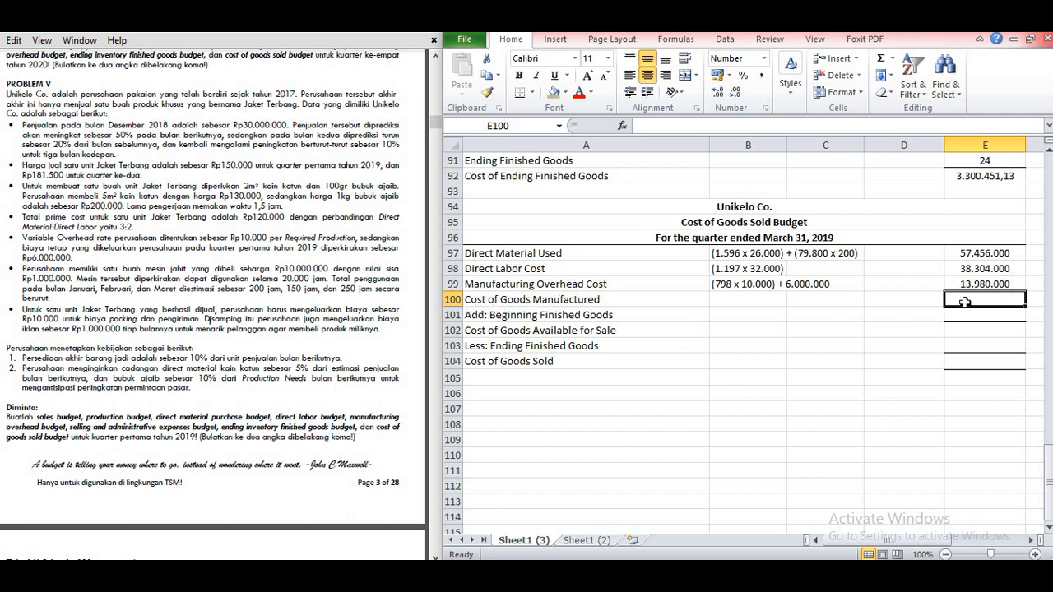
Step: Calculate Cost of Goods Manufactured in E100 by adding direct material E97, direct labor E98 and manufacturing overhead E99
{"action": "type", "text": "="}
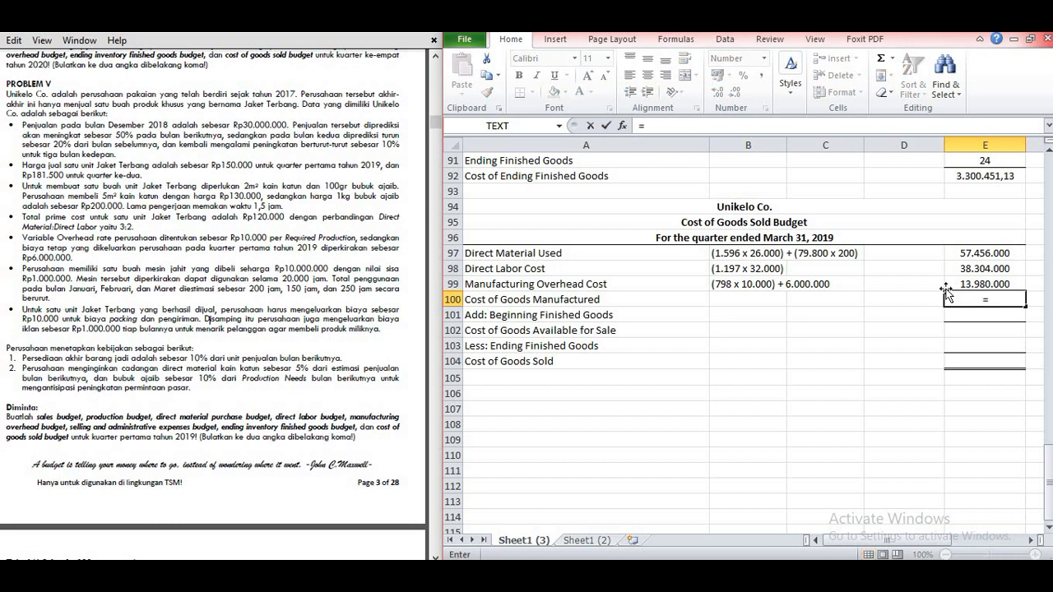
{"action": "left_click", "coordinate": [973, 254]}
{"action": "type", "text": "+"}
{"action": "left_click", "coordinate": [975, 269]}
{"action": "type", "text": "+"}
{"action": "left_click", "coordinate": [958, 284]}
{"action": "key", "text": "Return"}
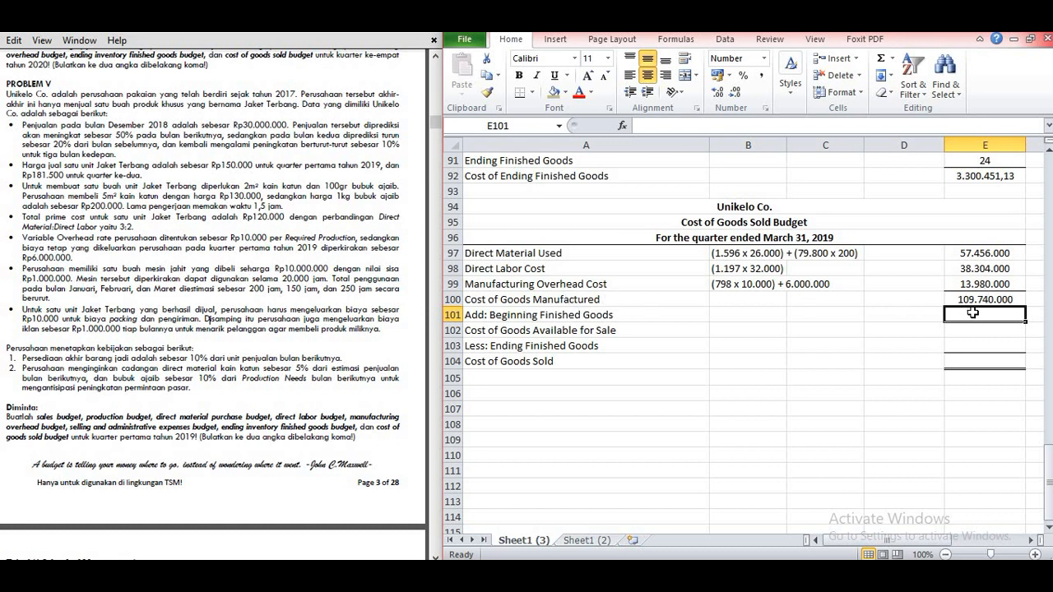
Step: Write the Beginning Finished Goods note in B101 as "(30 unit x 137.518,80)", using Q1 beginning inventory and Total Unit Production Cost
{"action": "left_click", "coordinate": [766, 317]}
{"action": "scroll", "coordinate": [760, 320], "scroll_direction": "up", "scroll_amount": 1}
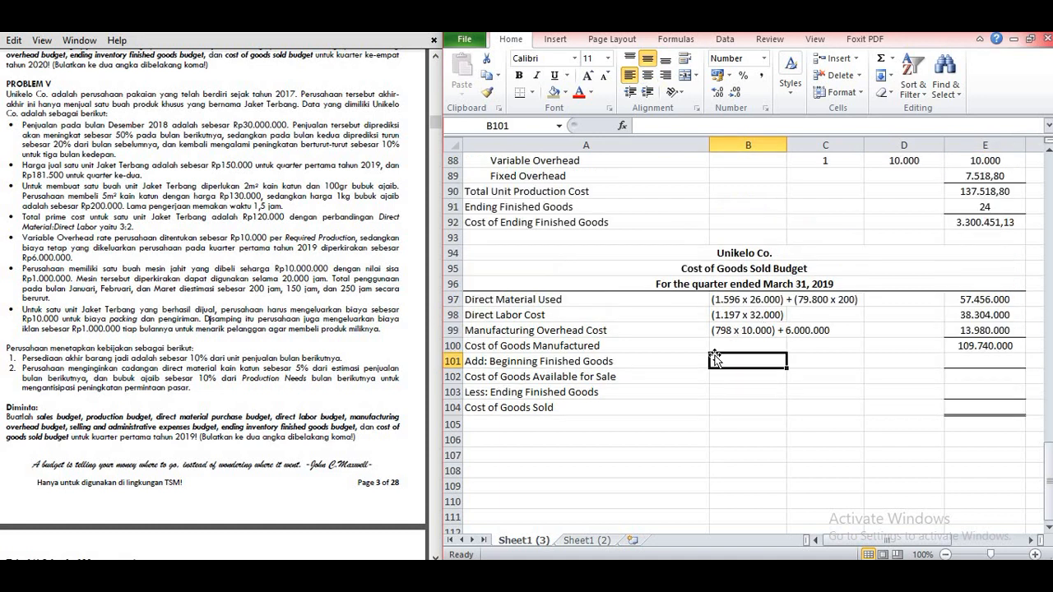
{"action": "scroll", "coordinate": [774, 359], "scroll_direction": "up", "scroll_amount": 18}
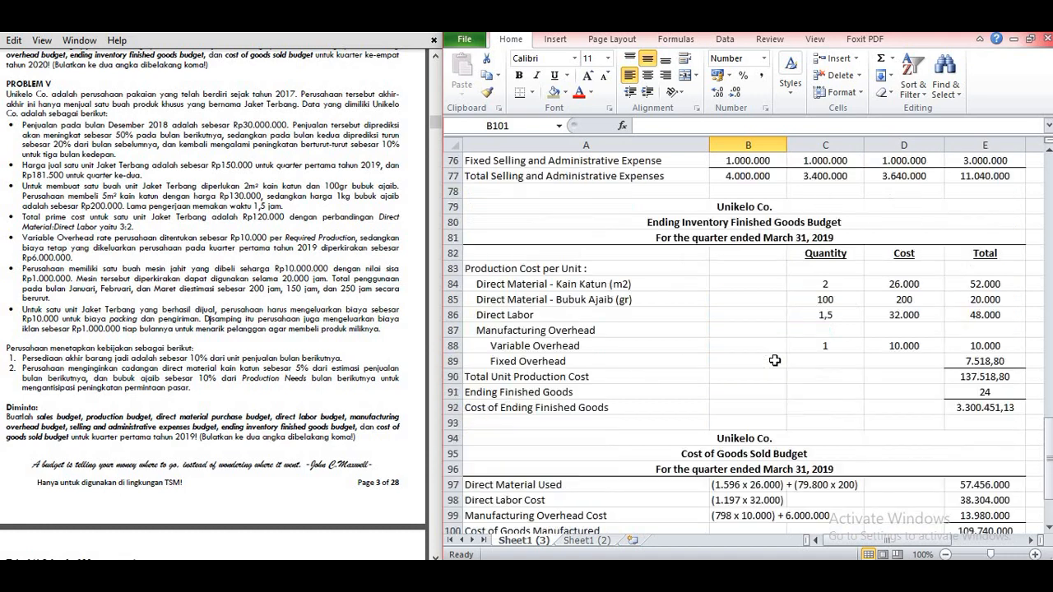
{"action": "scroll", "coordinate": [769, 359], "scroll_direction": "up", "scroll_amount": 11}
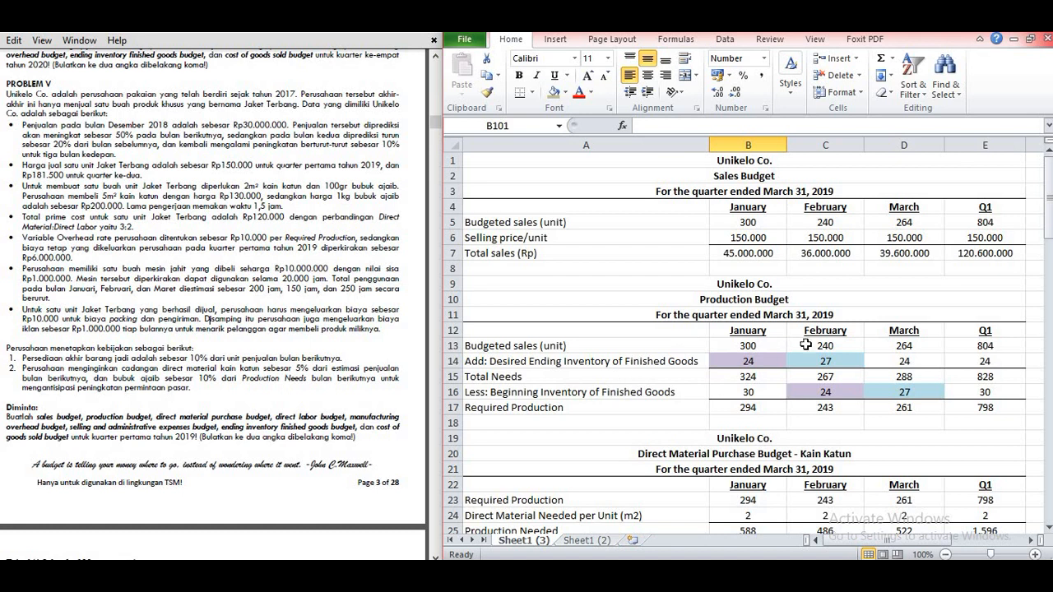
{"action": "scroll", "coordinate": [850, 365], "scroll_direction": "down", "scroll_amount": 1}
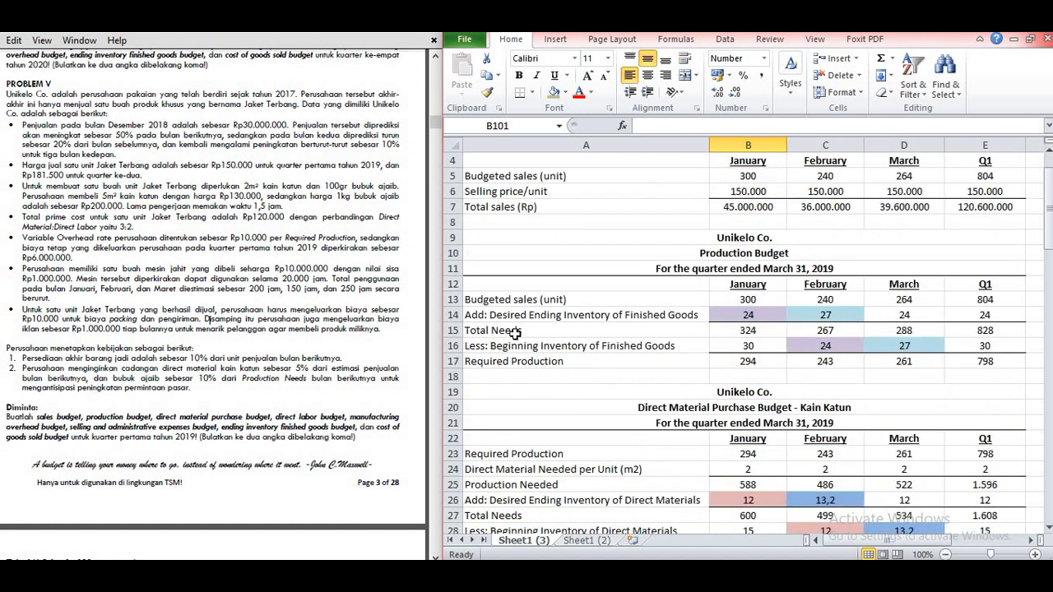
{"action": "left_click", "coordinate": [964, 346]}
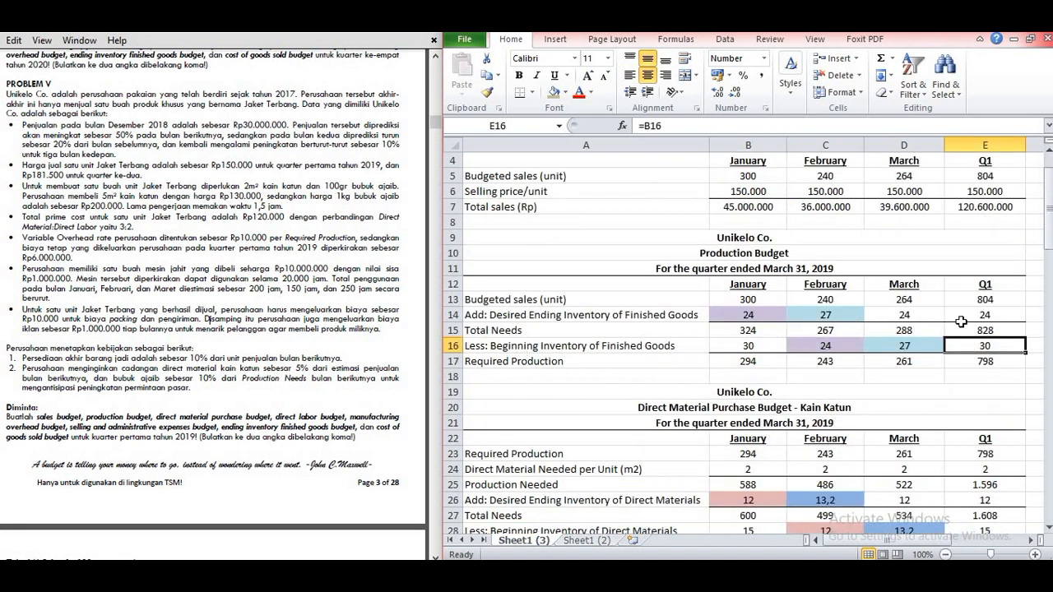
{"action": "left_click", "coordinate": [959, 315]}
{"action": "scroll", "coordinate": [709, 372], "scroll_direction": "down", "scroll_amount": 20}
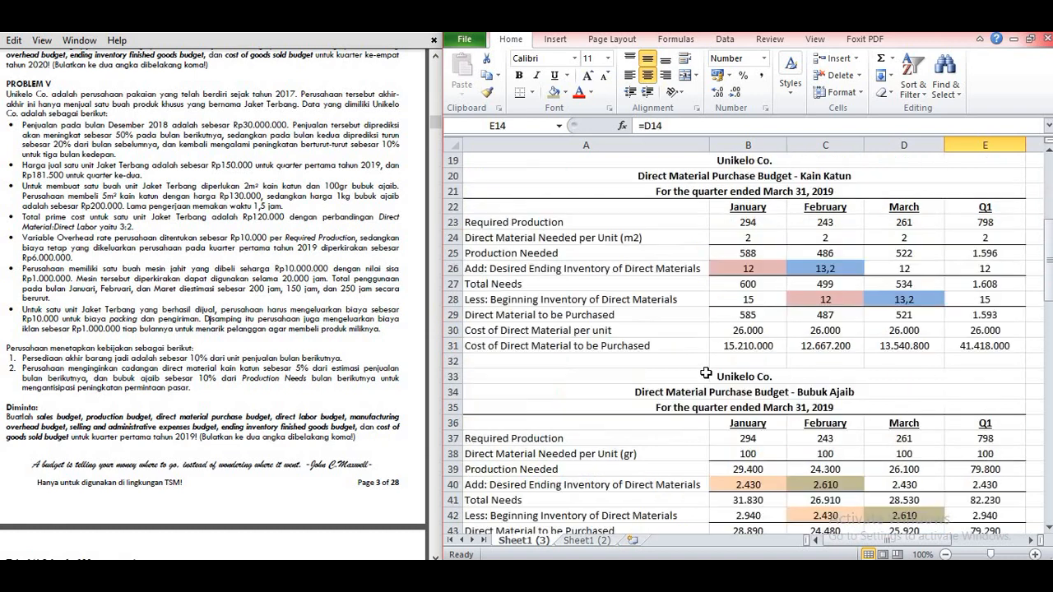
{"action": "scroll", "coordinate": [704, 372], "scroll_direction": "down", "scroll_amount": 6}
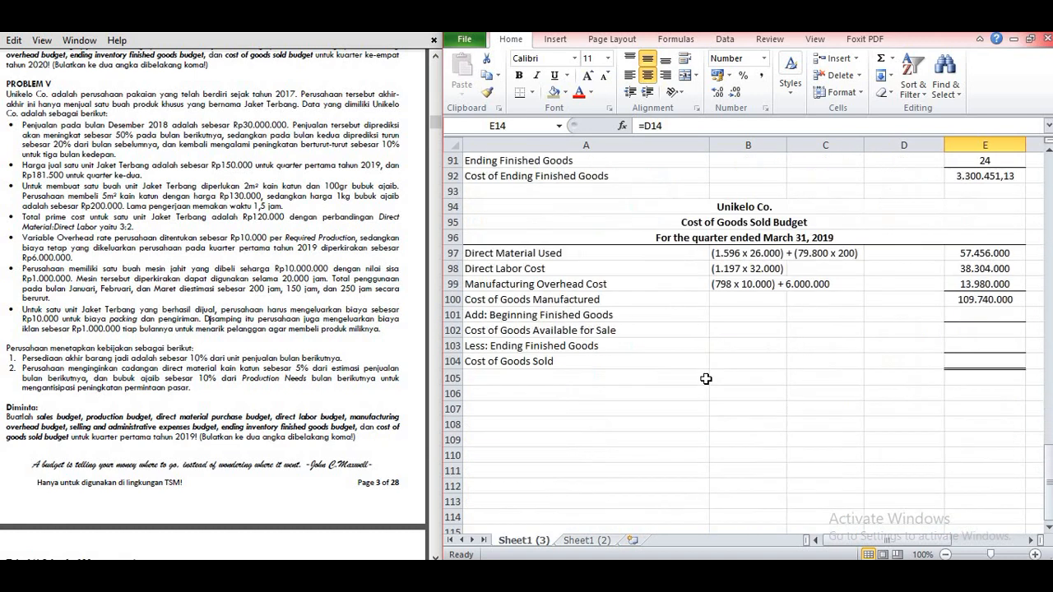
{"action": "left_click", "coordinate": [722, 314]}
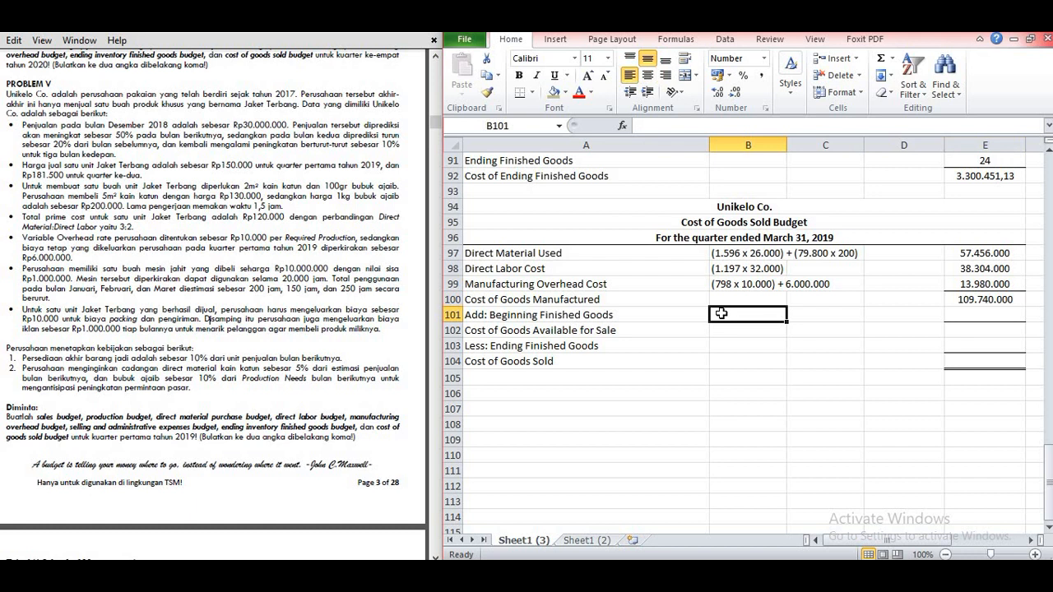
{"action": "type", "text": "(30 unit x"}
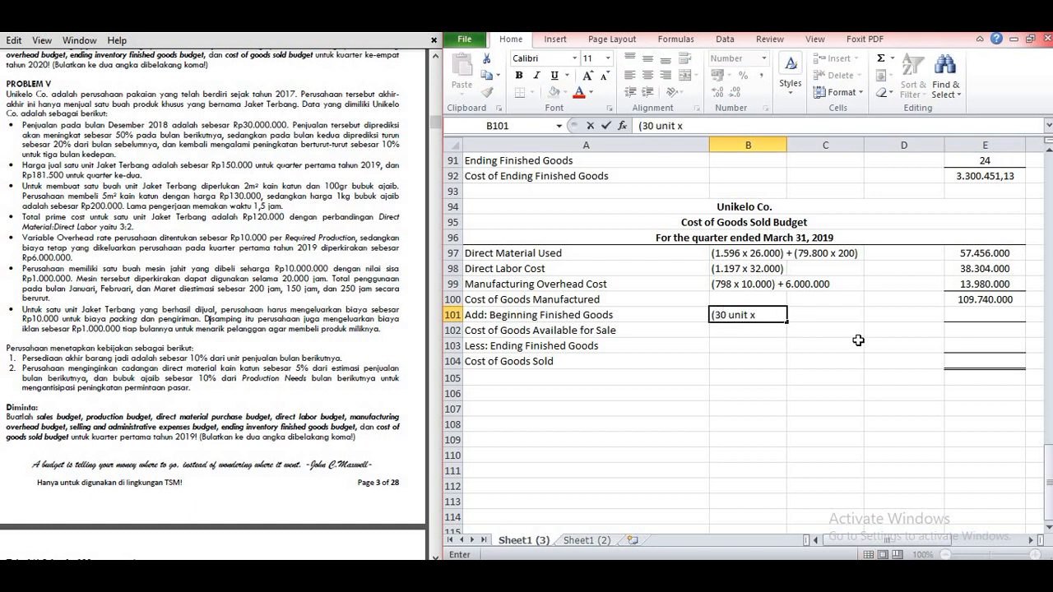
{"action": "scroll", "coordinate": [855, 342], "scroll_direction": "up", "scroll_amount": 2}
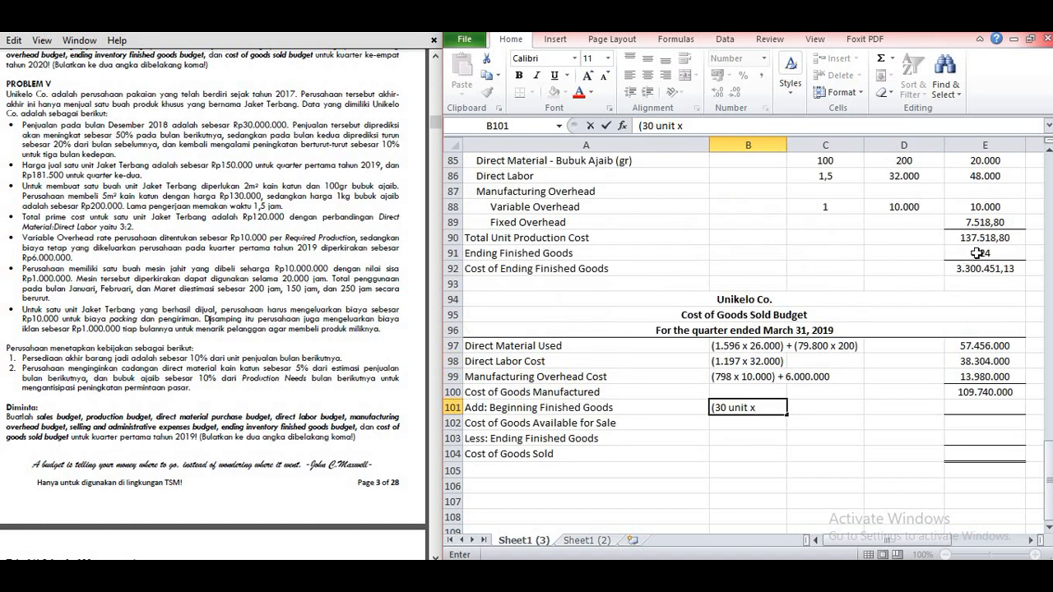
{"action": "type", "text": "37.51"}
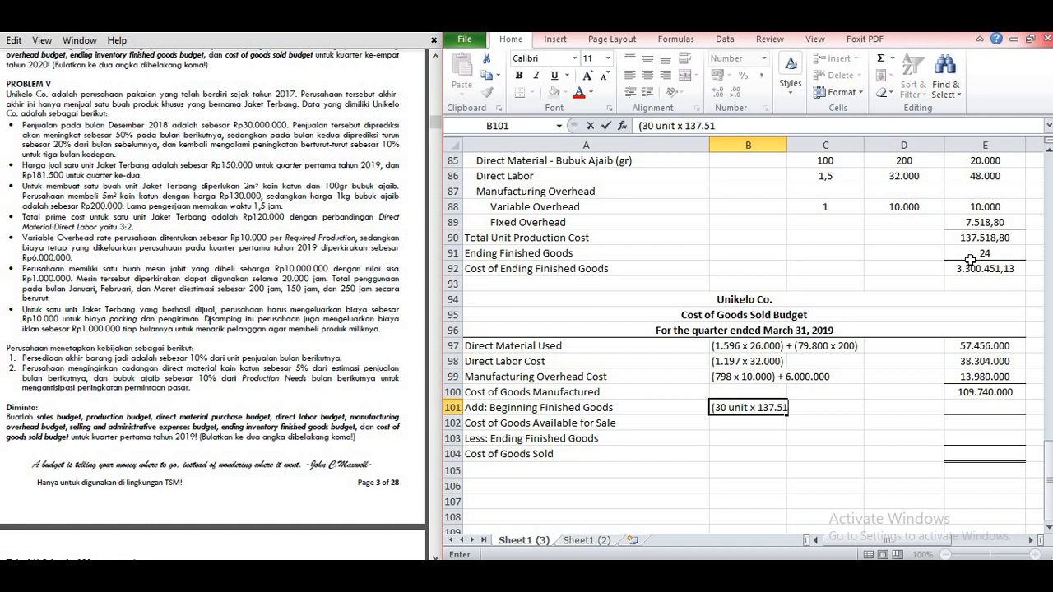
{"action": "type", "text": "8,80)"}
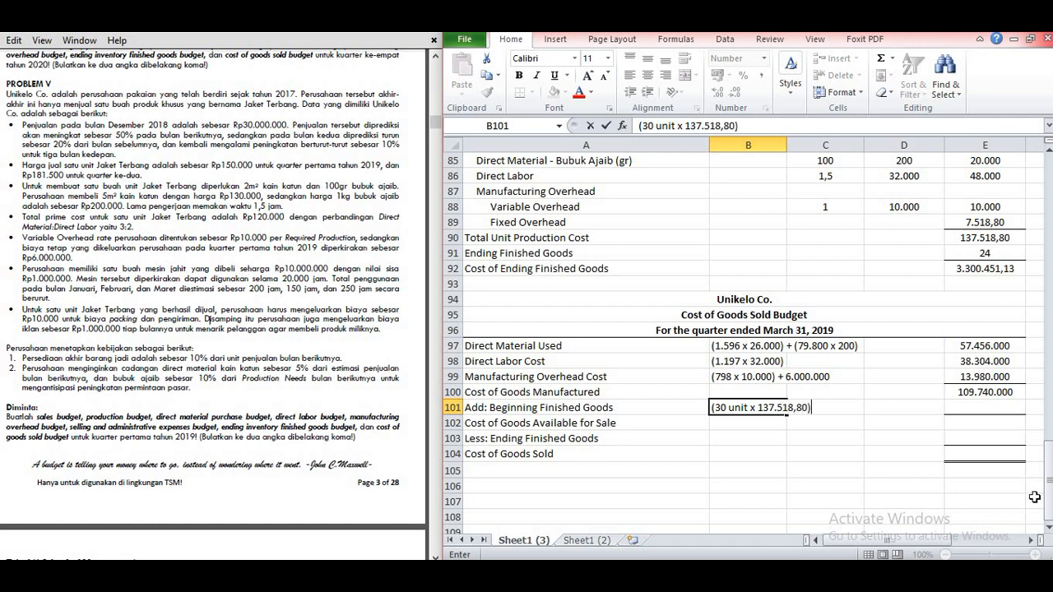
Step: Calculate Beginning Finished Goods in E101 by multiplying 30 units by Total Unit Production Cost E90
{"action": "left_click", "coordinate": [986, 406]}
{"action": "type", "text": "="}
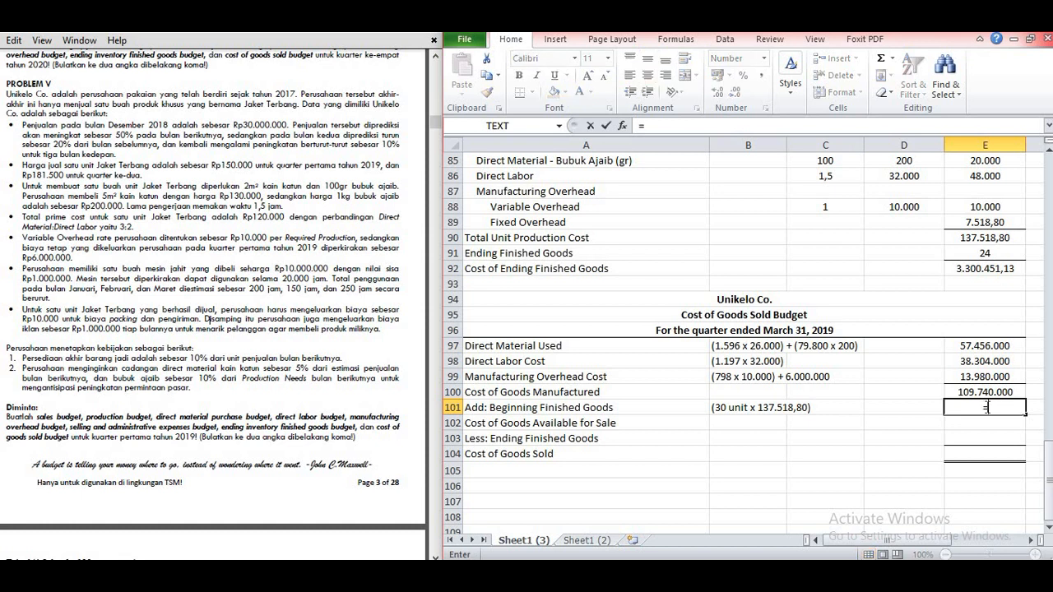
{"action": "type", "text": "30*"}
{"action": "left_click", "coordinate": [971, 237]}
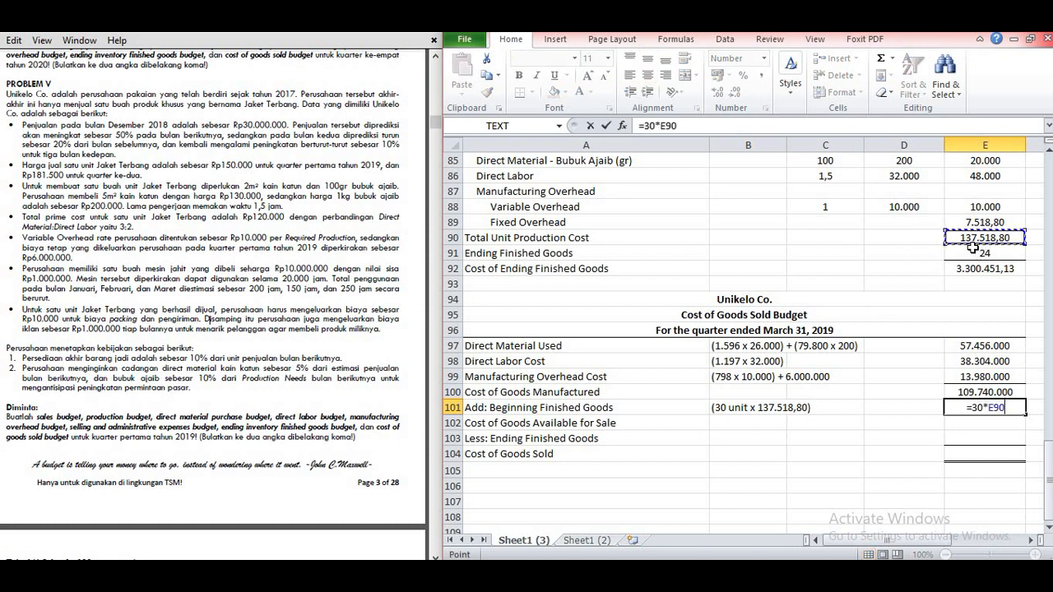
{"action": "key", "text": "Return"}
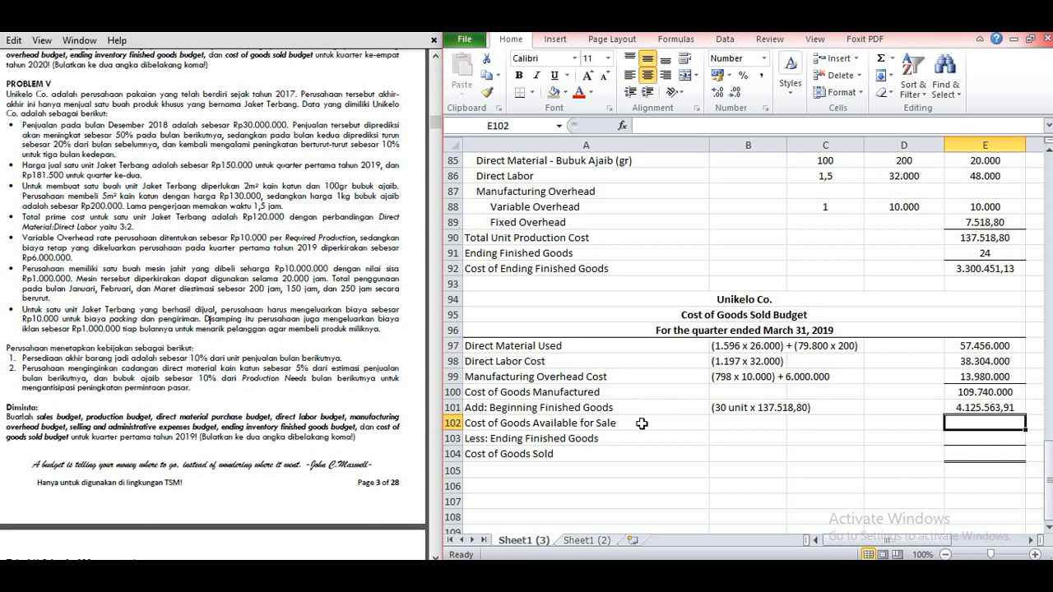
Step: Calculate Cost of Goods Available for Sale in E102 by adding Cost of Goods Manufactured E100 and Beginning Finished Goods E101
{"action": "type", "text": "="}
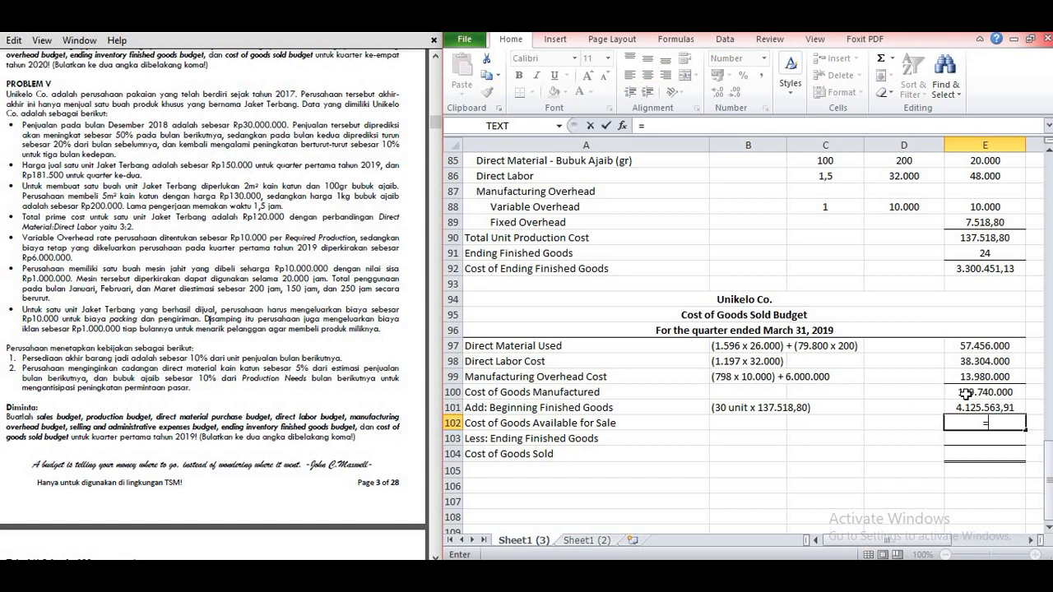
{"action": "left_click", "coordinate": [966, 394]}
{"action": "type", "text": "+"}
{"action": "left_click", "coordinate": [971, 407]}
{"action": "key", "text": "Return"}
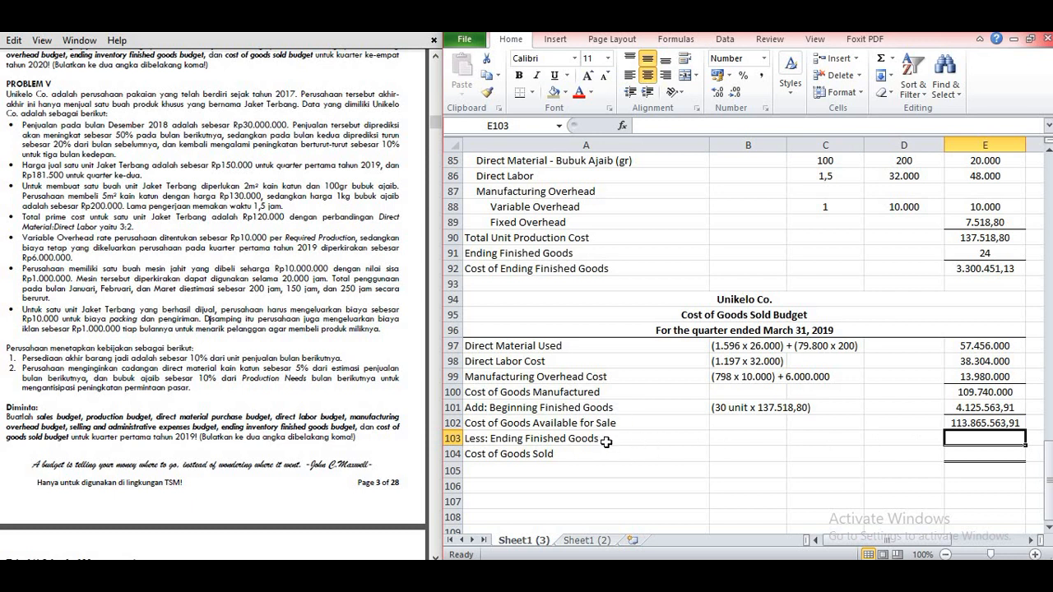
Step: Write the Ending Finished Goods note in B103 as "(24 unit x 137.518,80)"
{"action": "left_click", "coordinate": [730, 445]}
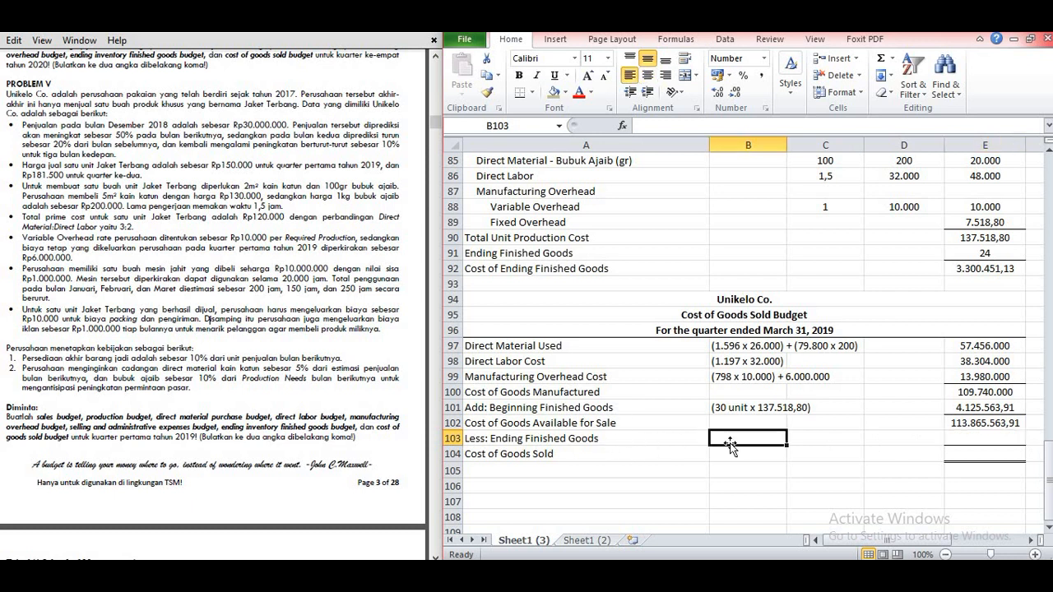
{"action": "type", "text": "(24 unit x 137"}
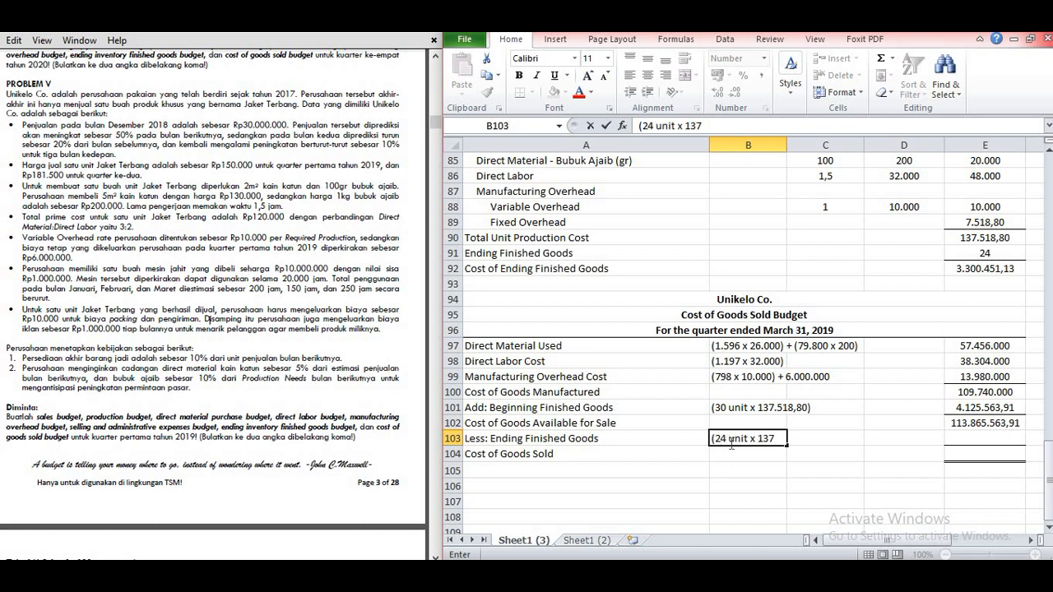
{"action": "type", "text": ".518,80)"}
{"action": "key", "text": "Return"}
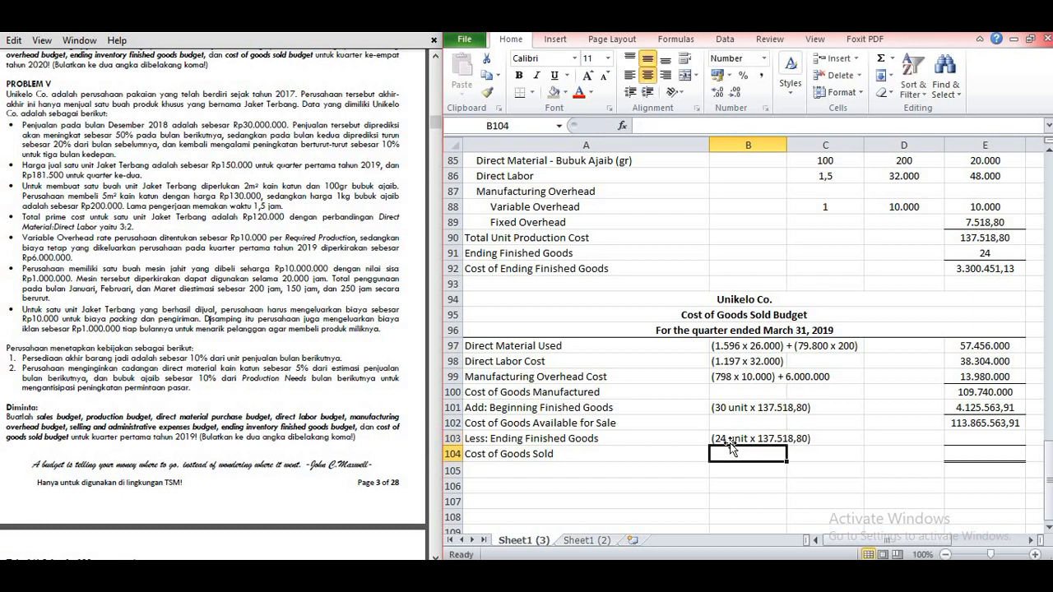
Step: Calculate Ending Finished Goods in E103 by multiplying 24 units by Total Unit Production Cost E90
{"action": "left_click", "coordinate": [962, 436]}
{"action": "type", "text": "="}
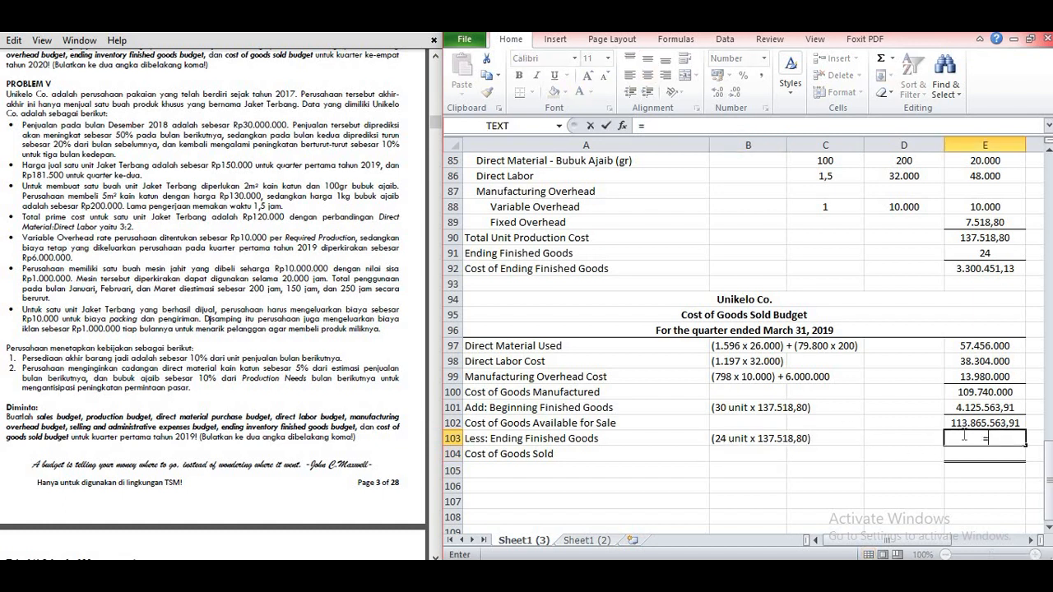
{"action": "type", "text": "24*"}
{"action": "left_click", "coordinate": [971, 239]}
{"action": "key", "text": "Return"}
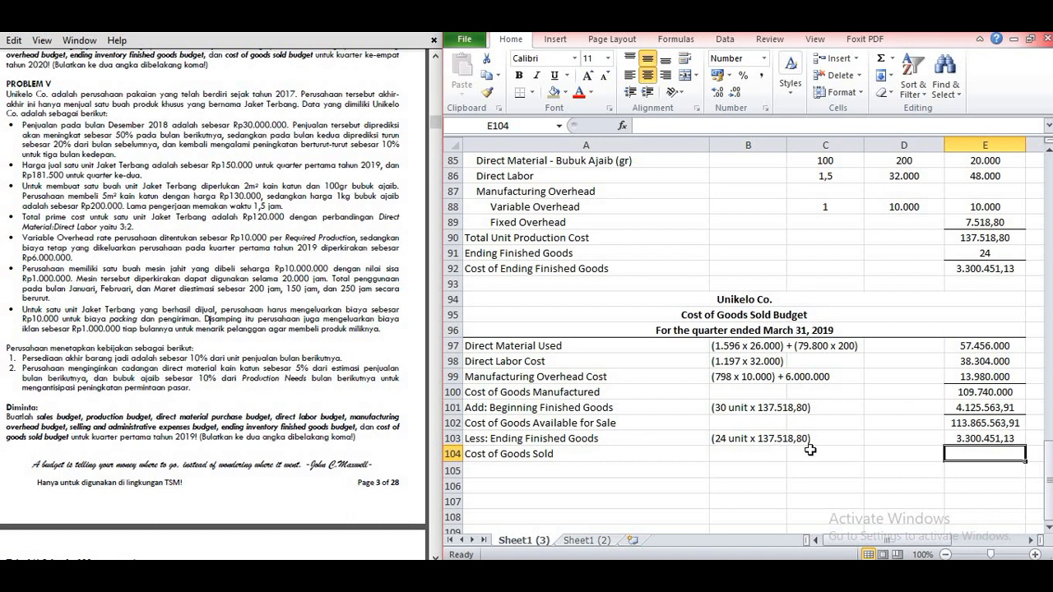
Step: Calculate Cost of Goods Sold in E104 by subtracting Ending Finished Goods E103 from Cost of Goods Available for Sale E102
{"action": "type", "text": "="}
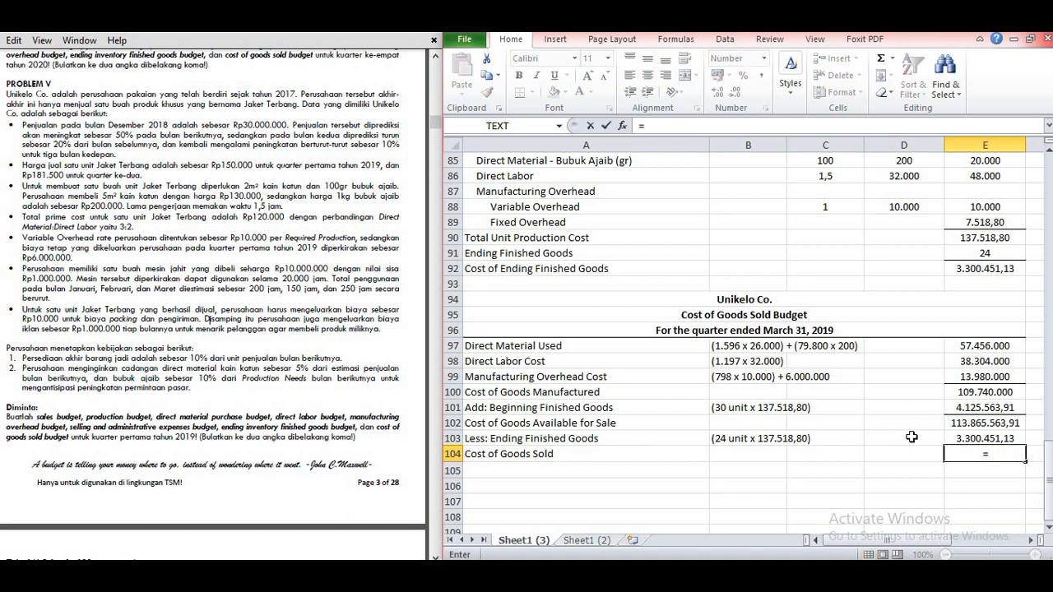
{"action": "left_click", "coordinate": [972, 423]}
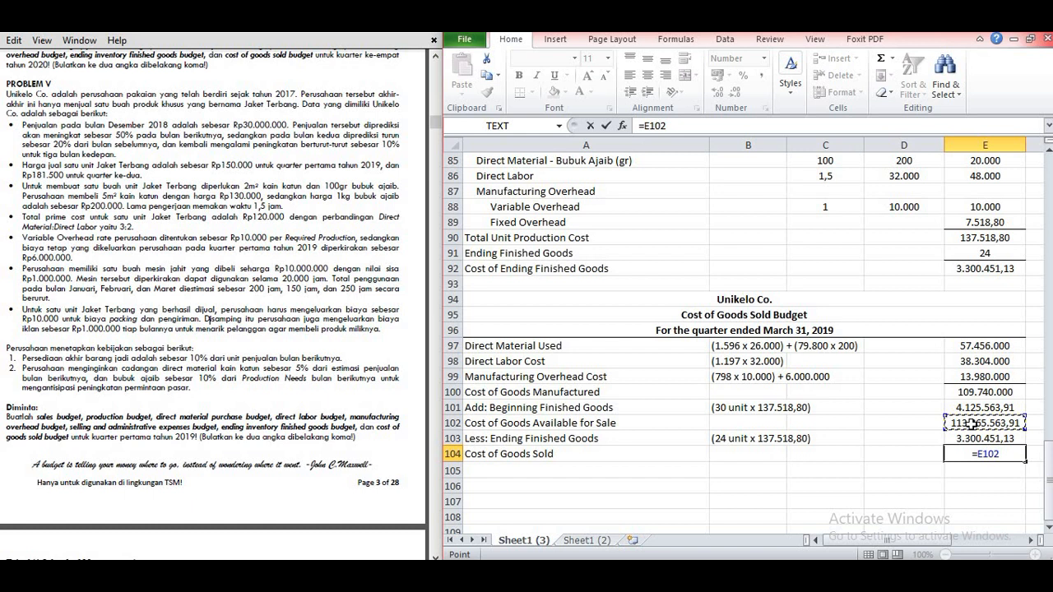
{"action": "type", "text": "-"}
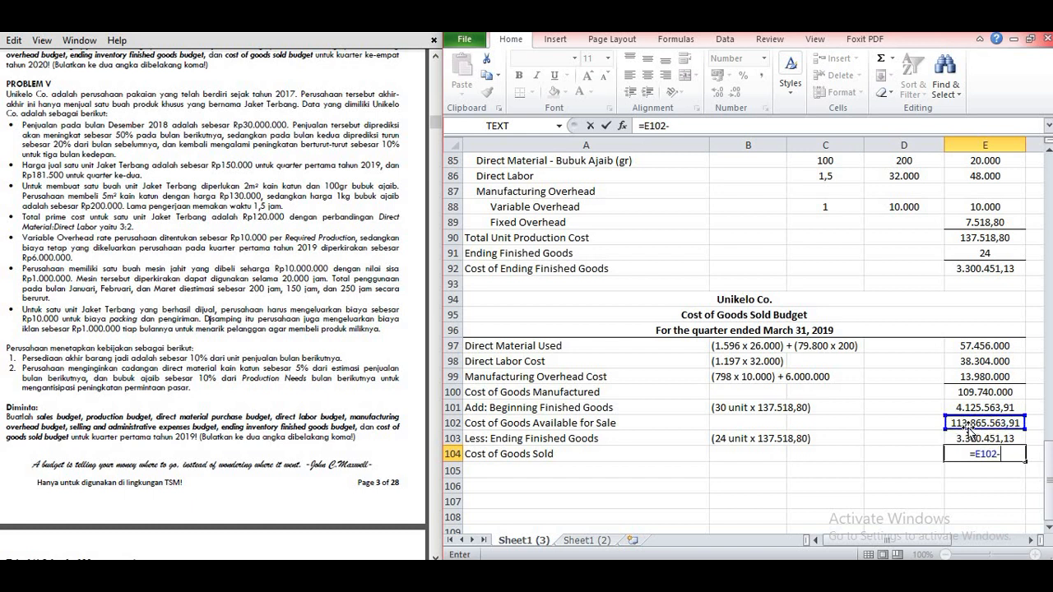
{"action": "left_click", "coordinate": [970, 432]}
{"action": "key", "text": "Return"}
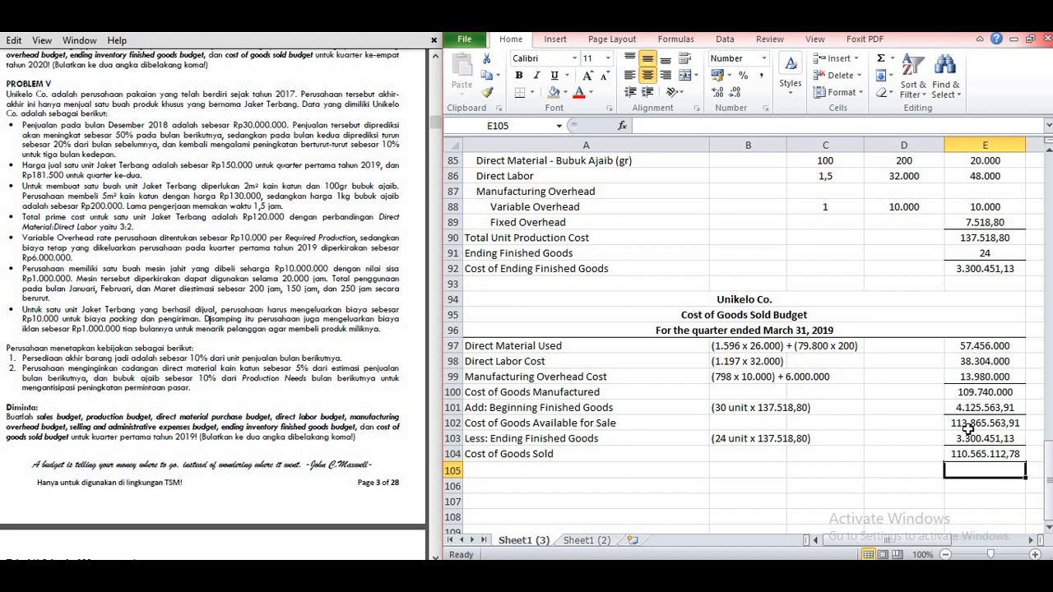
{"action": "left_click", "coordinate": [889, 468]}
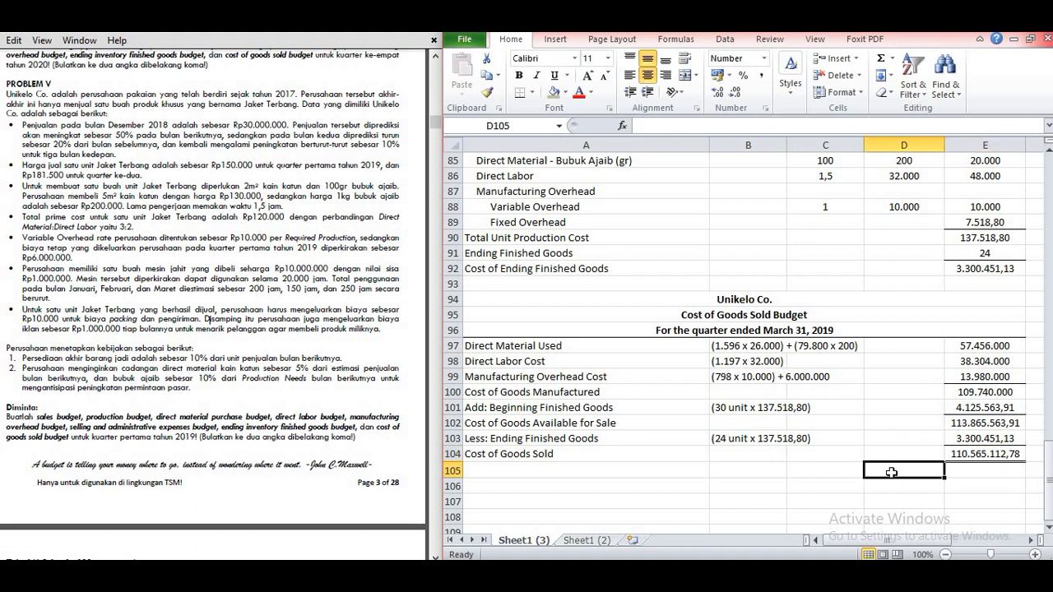
{"action": "left_click", "coordinate": [826, 469]}
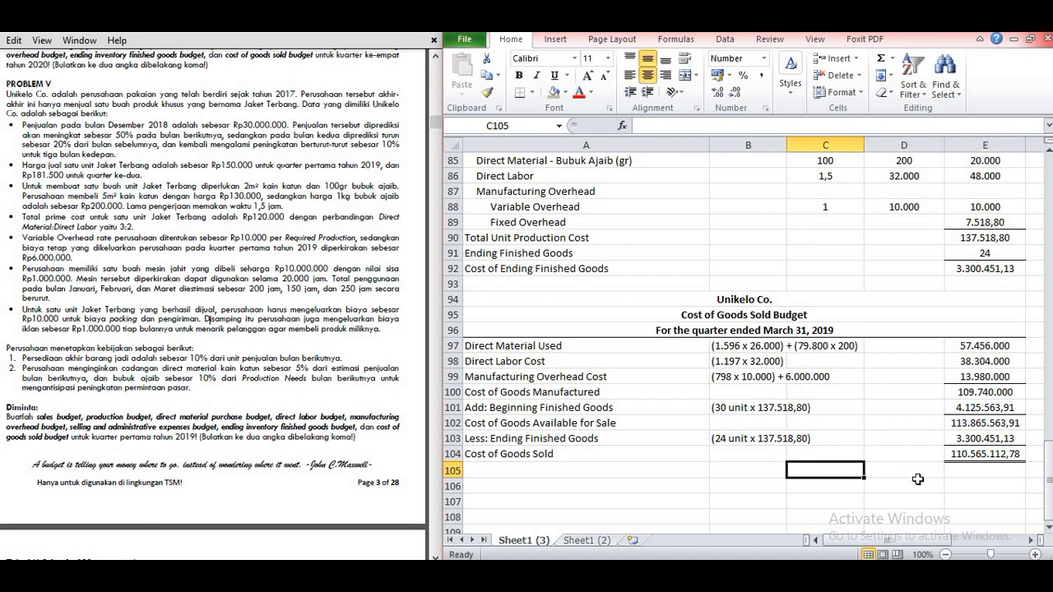